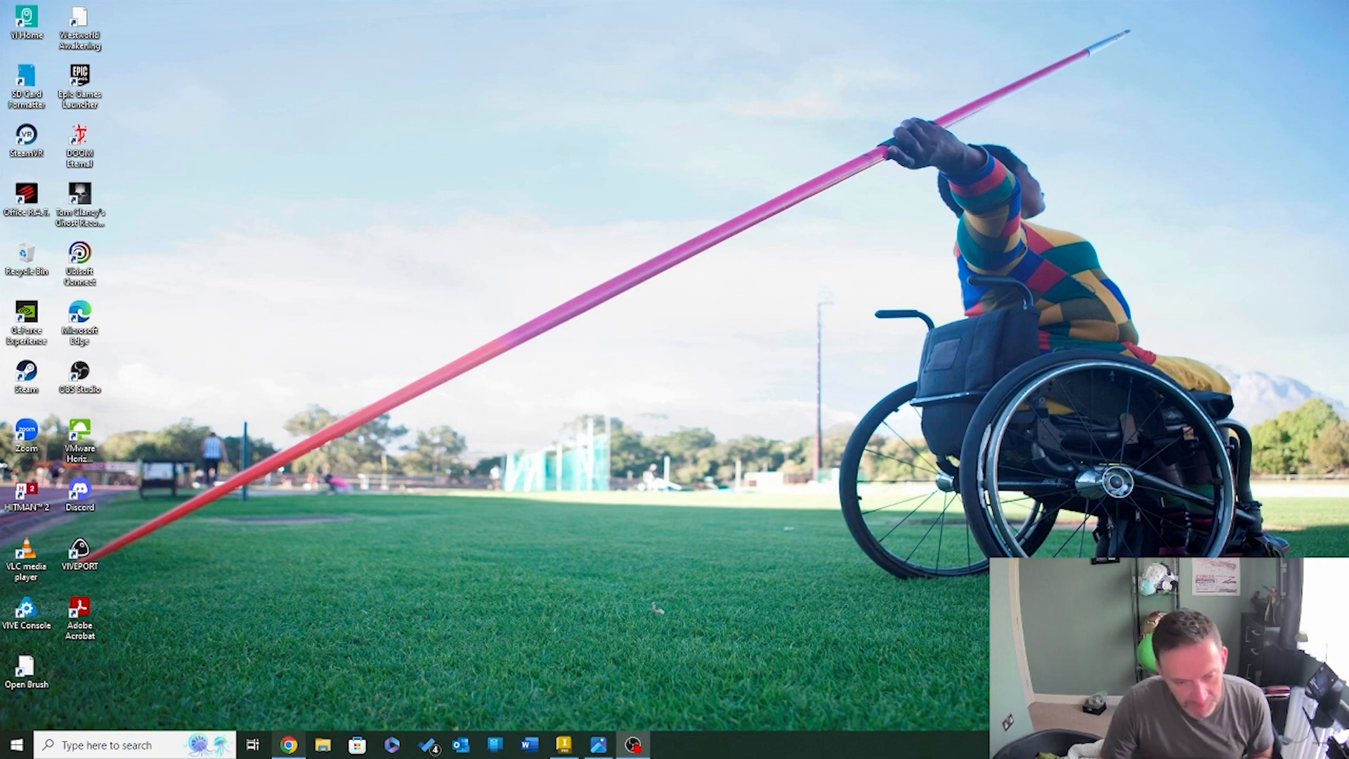
# Switch to Chrome and examine the exoskeleton's front and side views in GE-Hardiman-dims-p1-x640.jpg up close
pyautogui.click(284, 678)
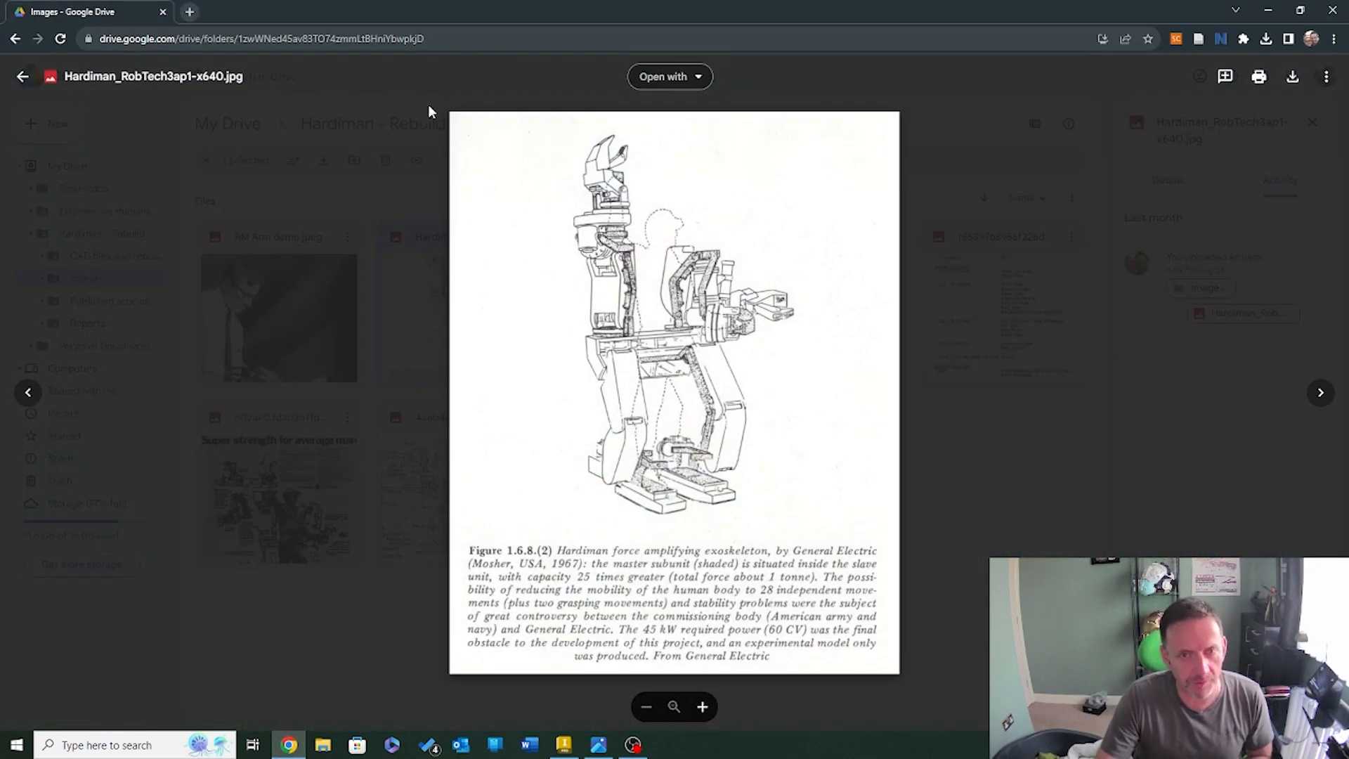
pyautogui.press('Escape')
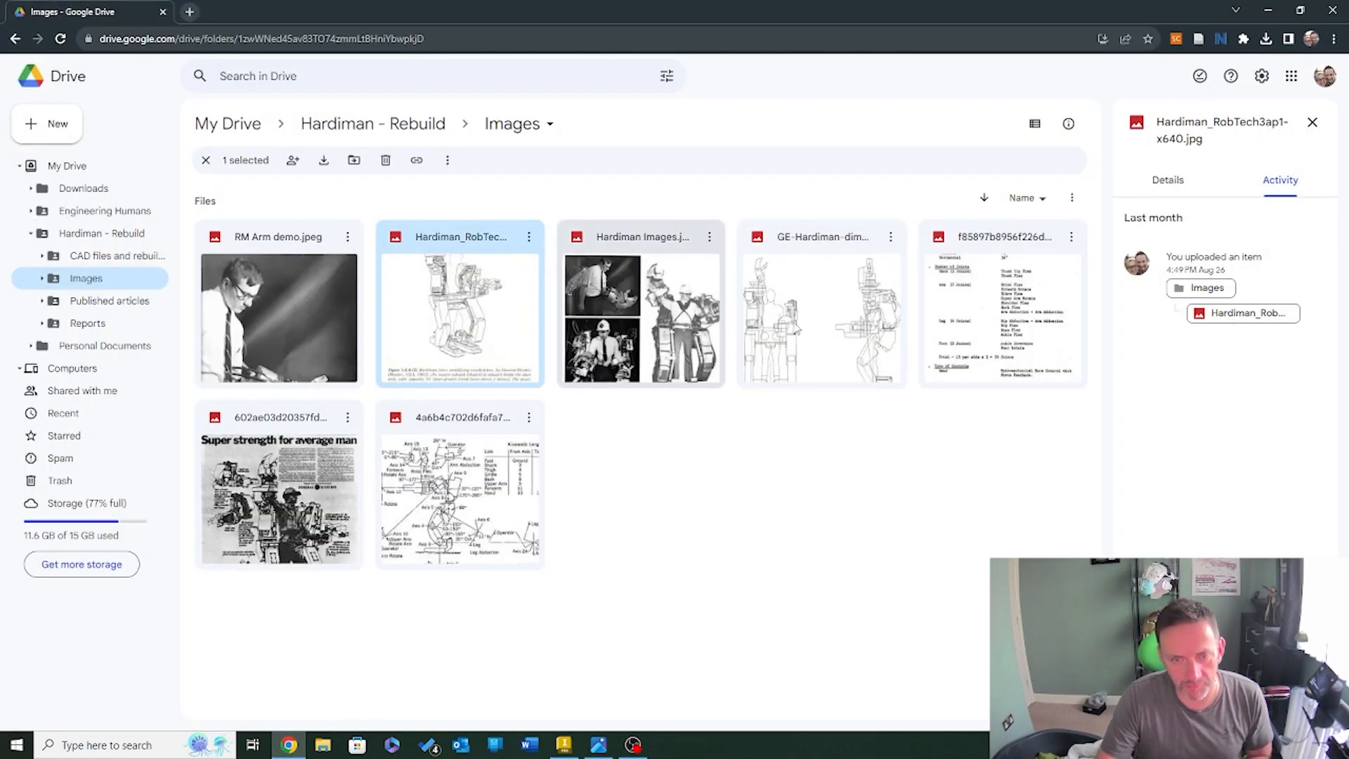
pyautogui.doubleClick(865, 316)
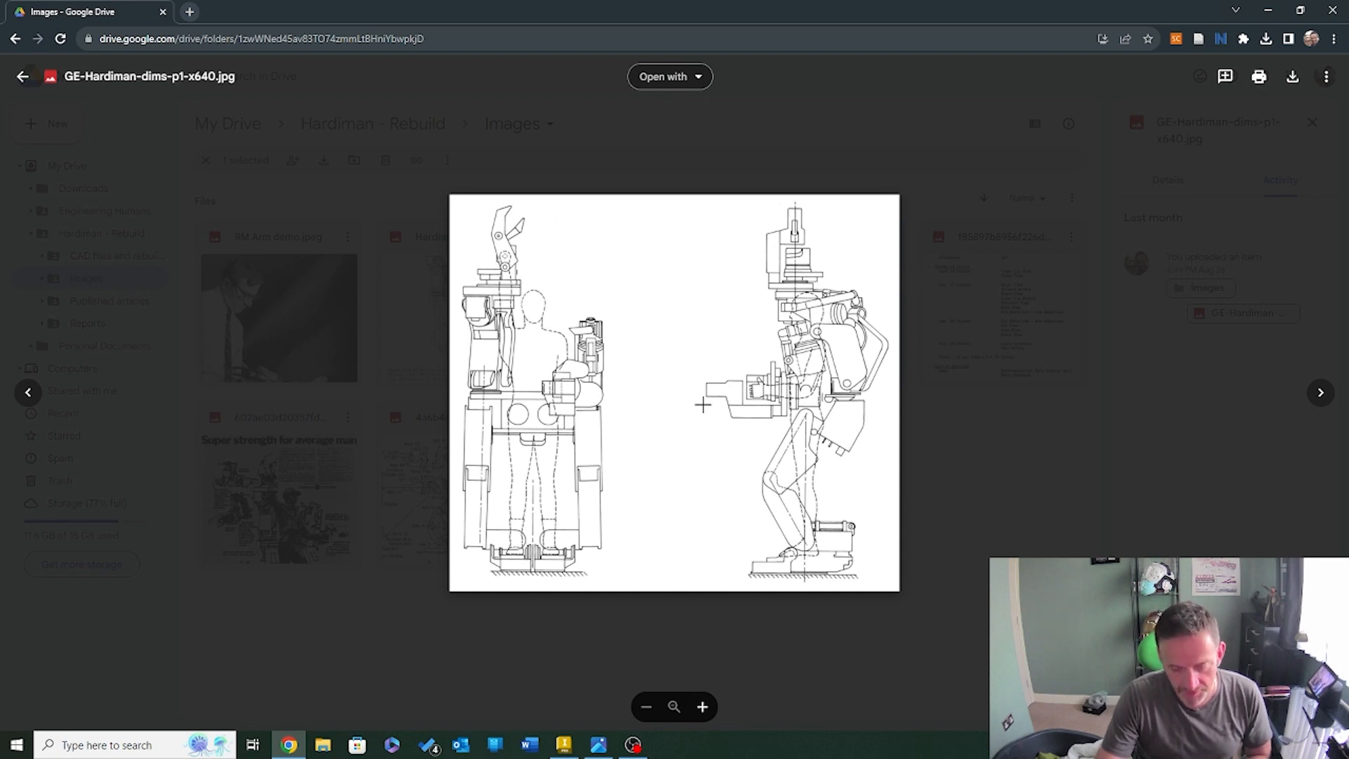
pyautogui.scroll(5, 838, 290)
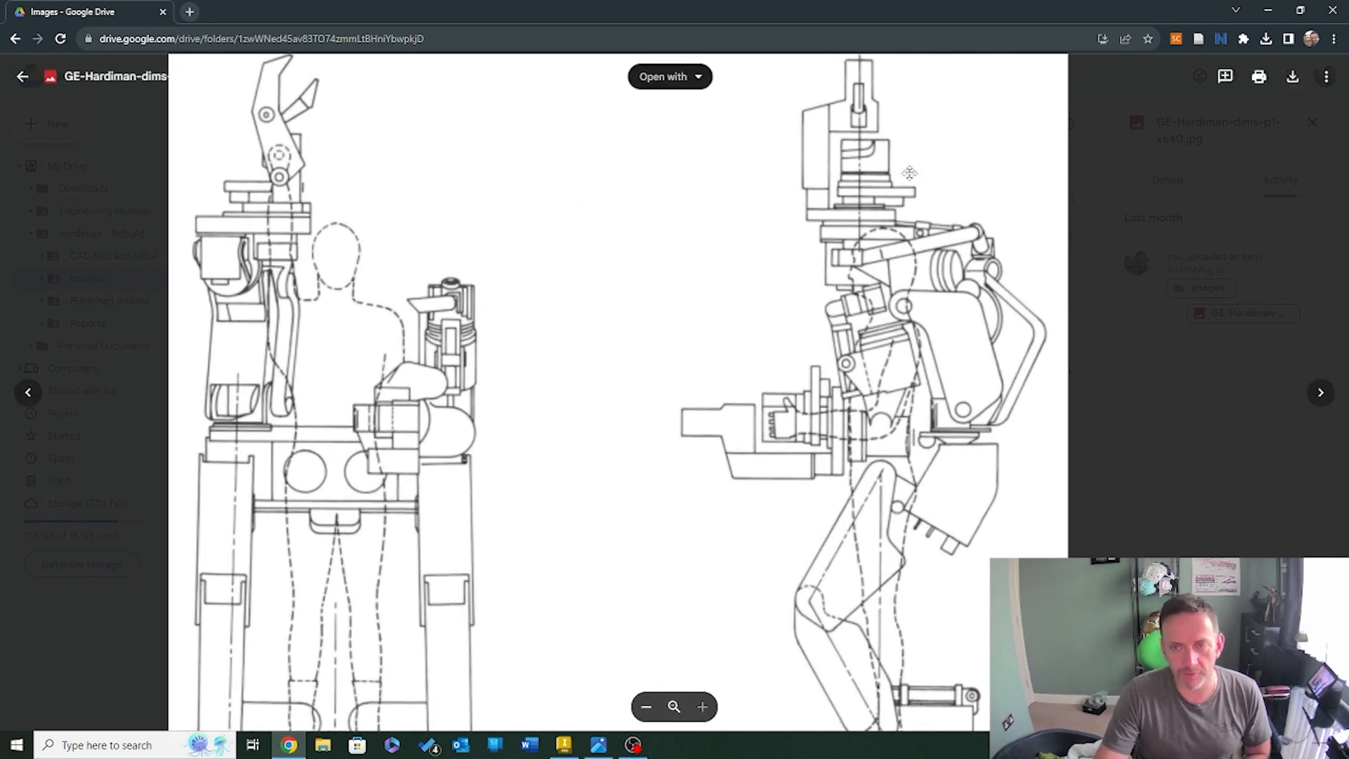
pyautogui.moveTo(839, 330); pyautogui.dragTo(838, 347)
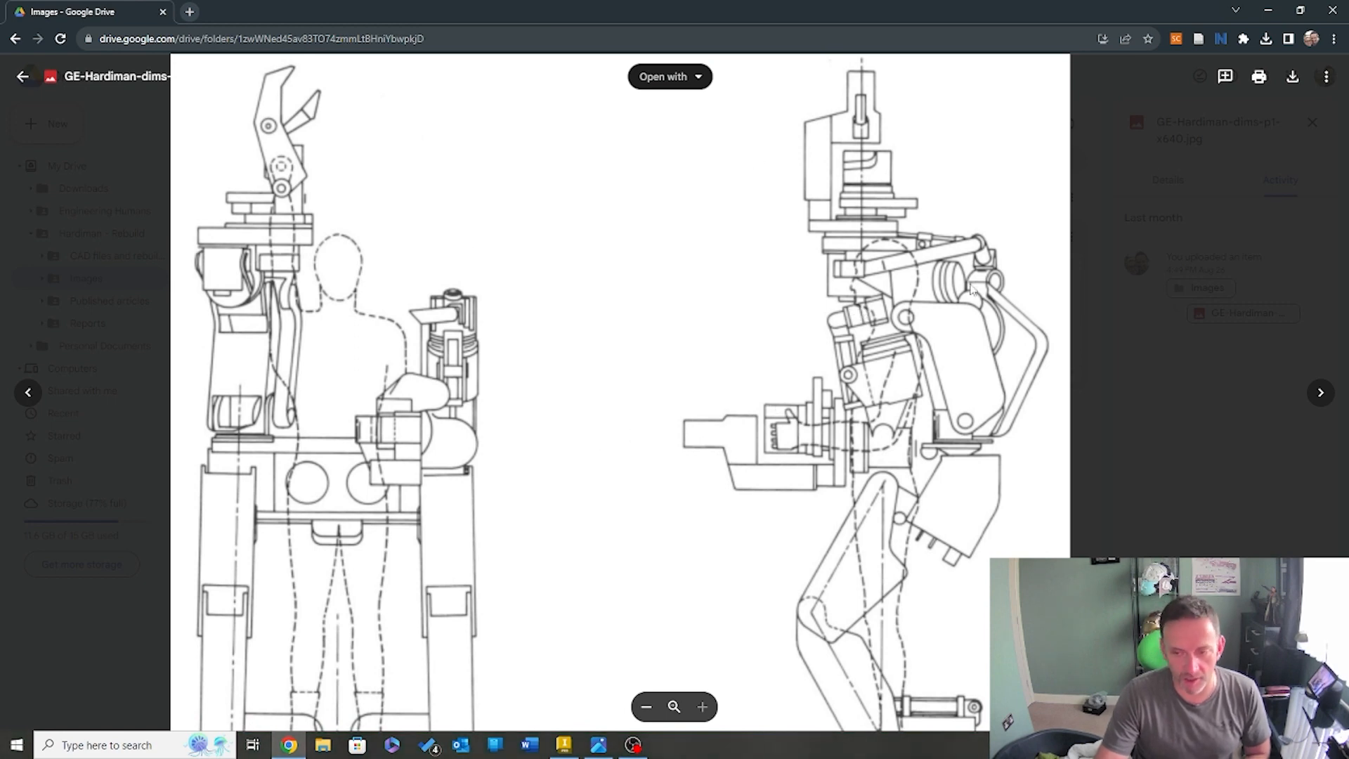
pyautogui.click(23, 76)
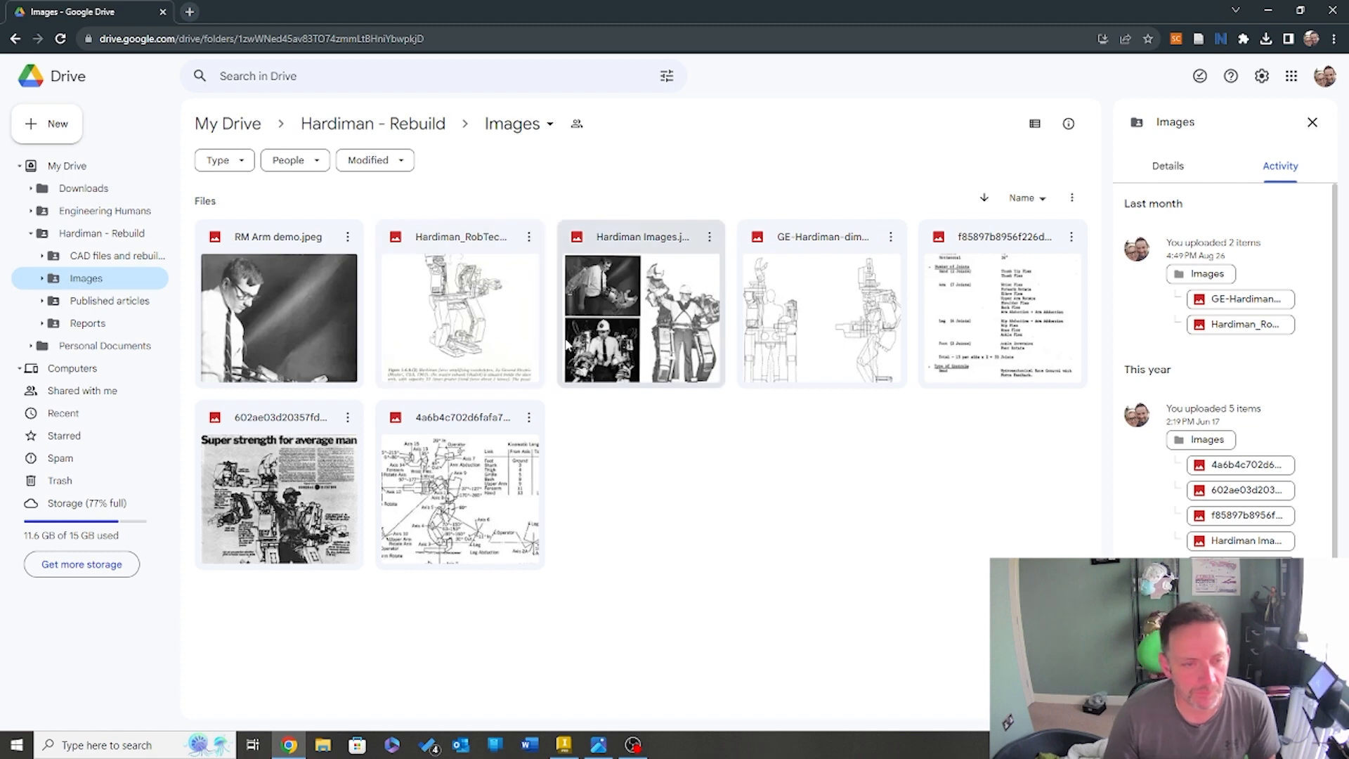
# View the "Super strength for average man" advertisement image enlarged, then return to the Images folder
pyautogui.doubleClick(277, 470)
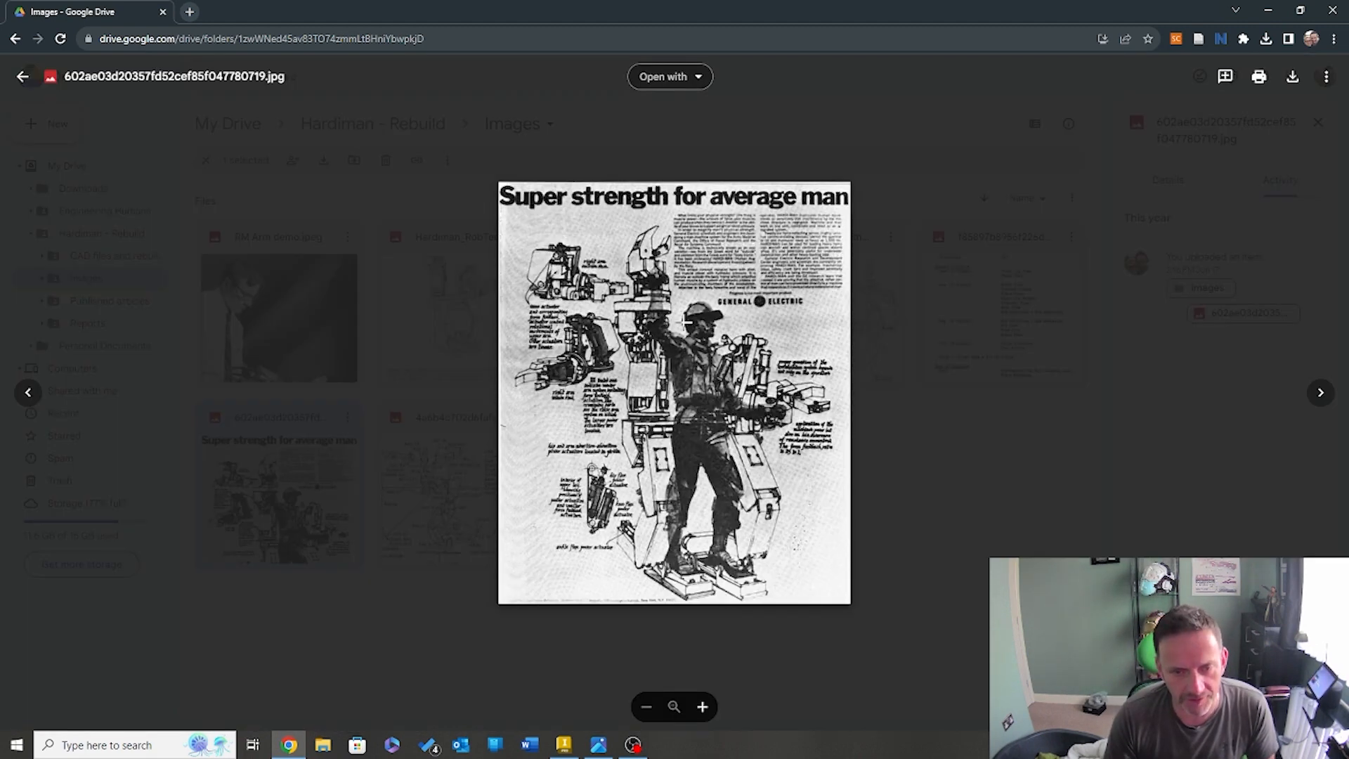
pyautogui.scroll(4, 522, 254)
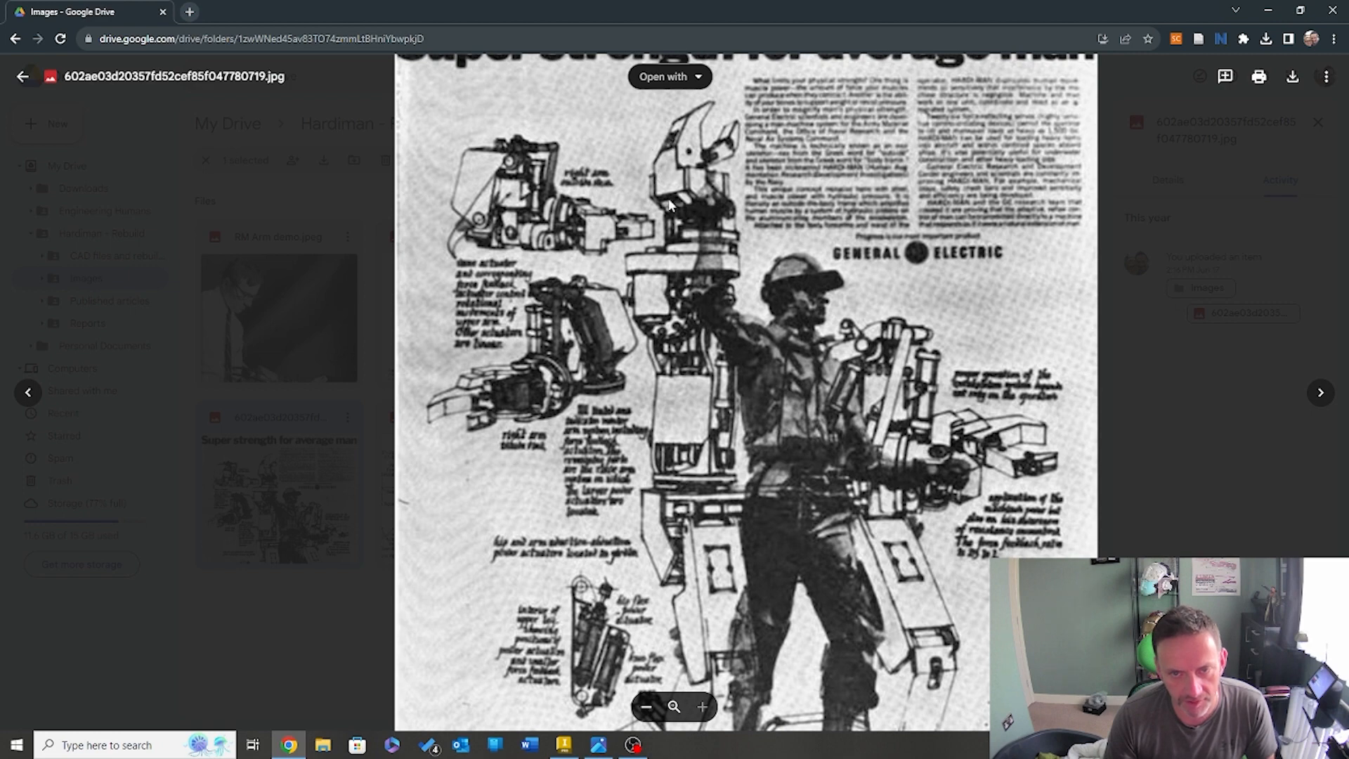
pyautogui.click(22, 77)
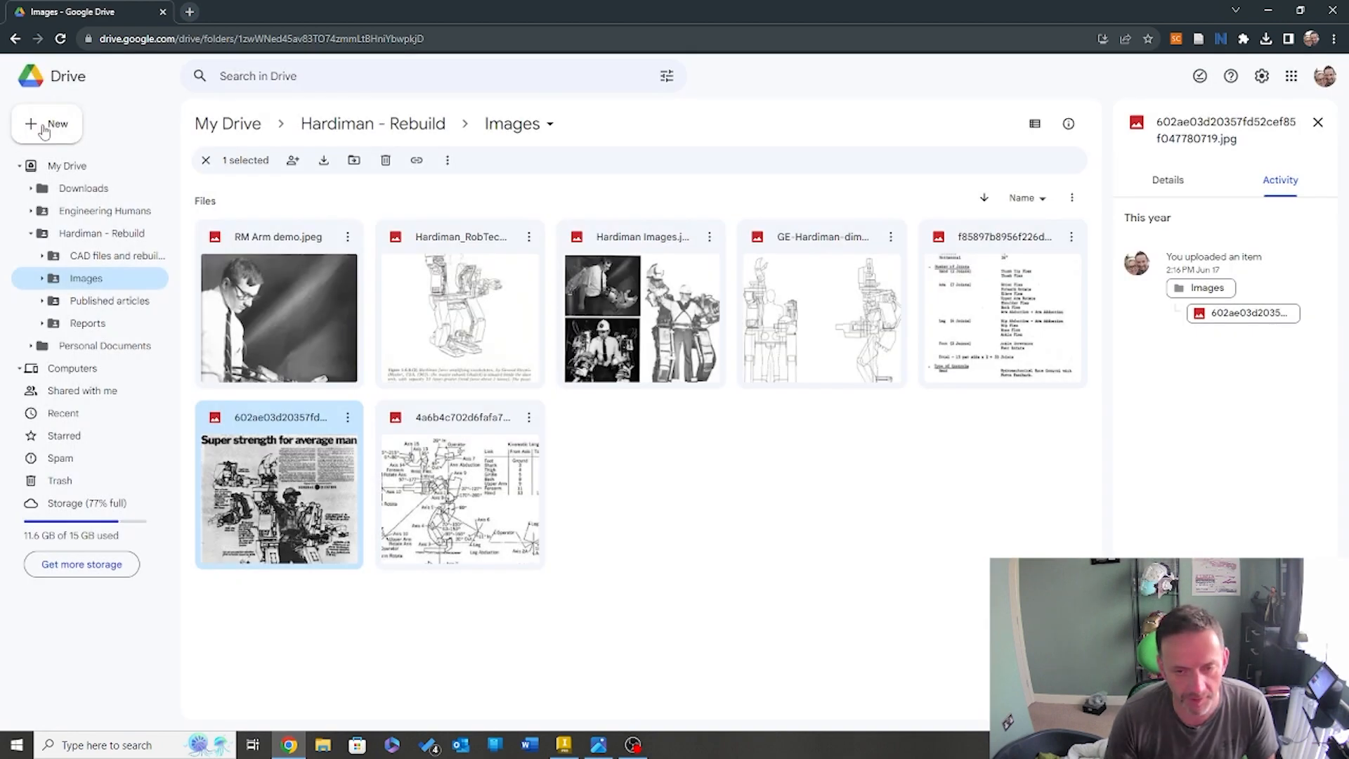
pyautogui.click(702, 607)
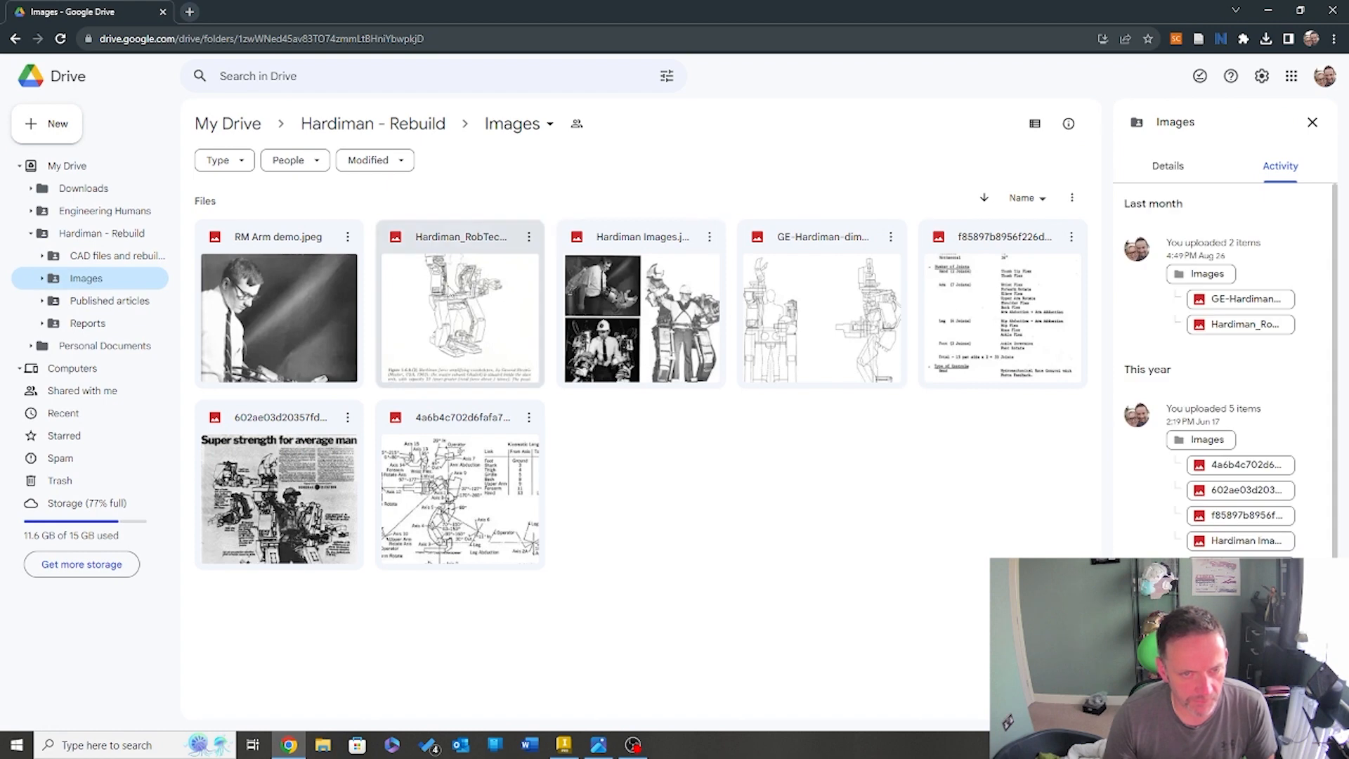
# Examine the exoskeleton line drawing in Hardiman_RobTech3ap1-x640.jpg up close and return to the folder
pyautogui.doubleClick(508, 294)
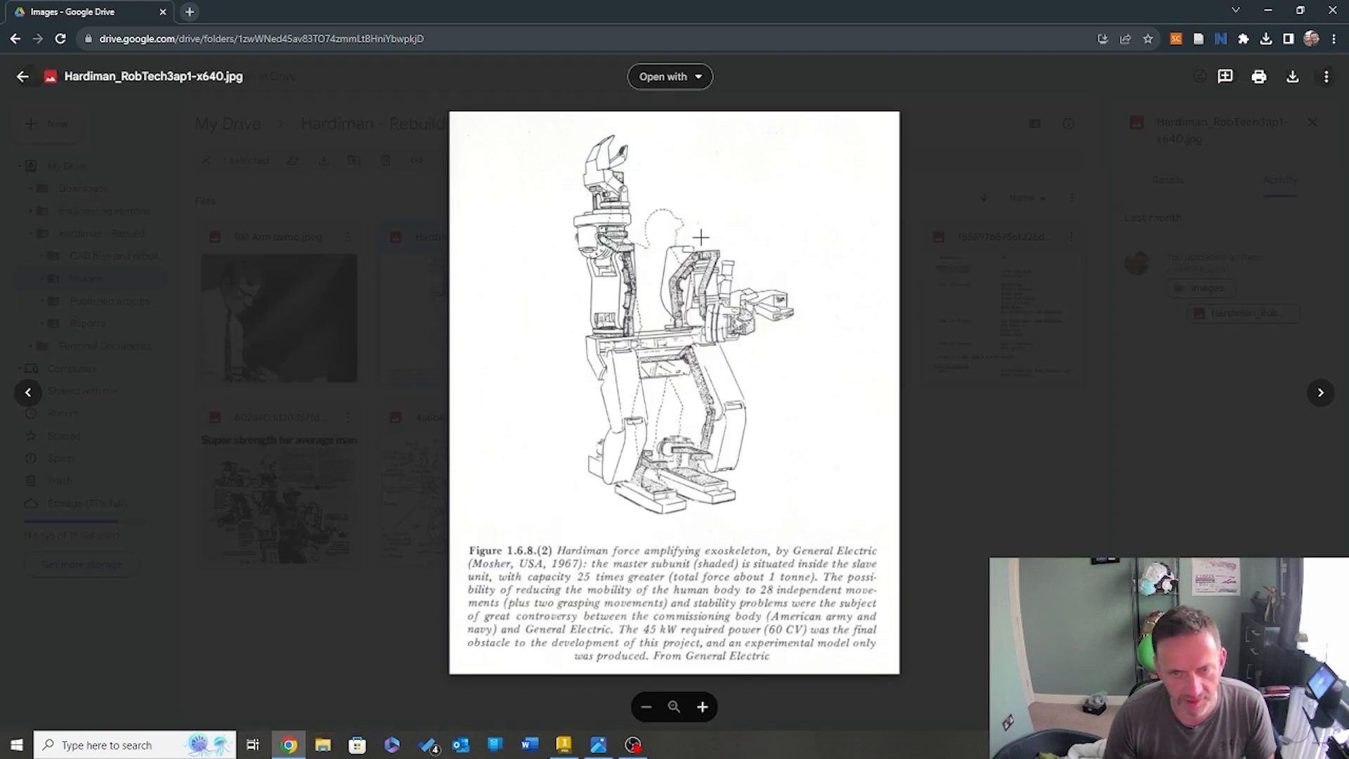
pyautogui.keyDown('ctrl'); pyautogui.scroll(4, 554, 188); pyautogui.keyUp('ctrl')
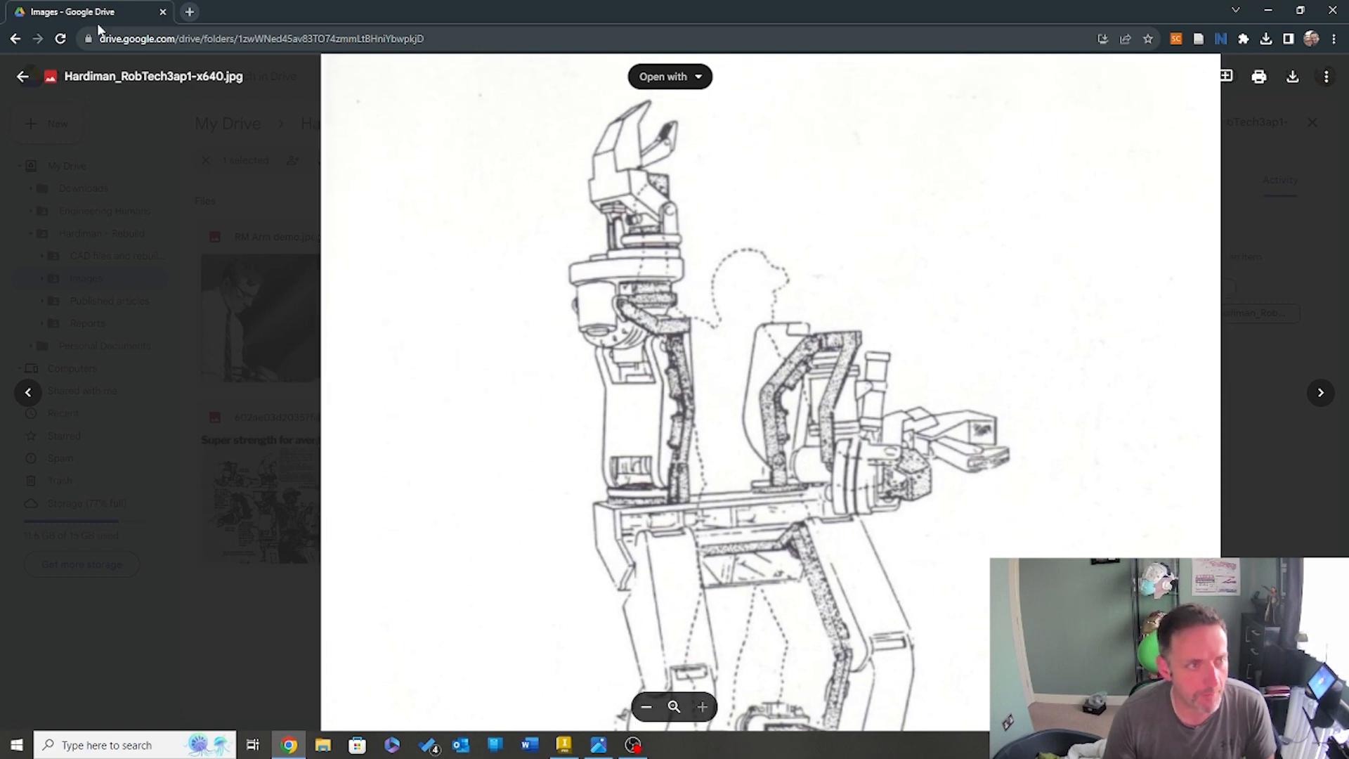
pyautogui.click(22, 76)
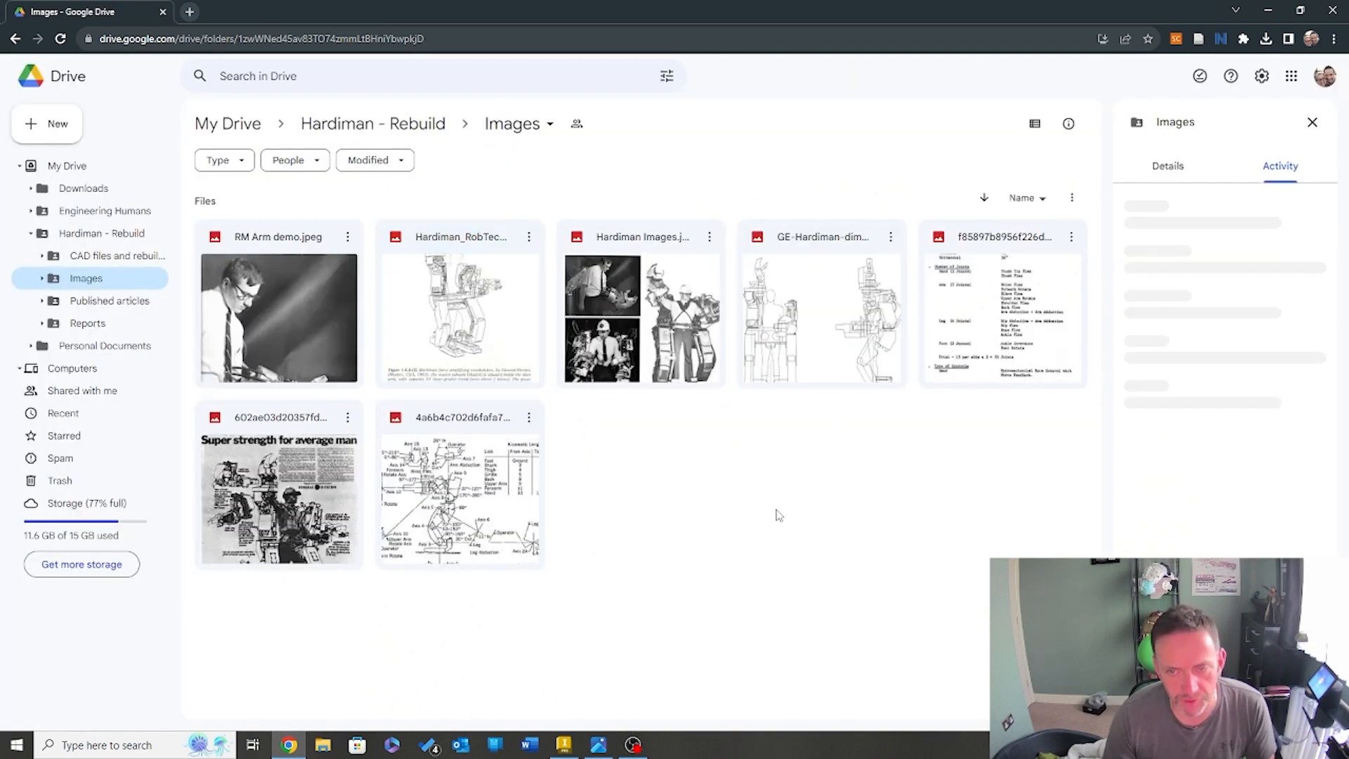
# Look over the exoskeleton photographs in Hardiman Images.jpg and close the preview
pyautogui.doubleClick(662, 294)
pyautogui.scroll(3, 652, 235)
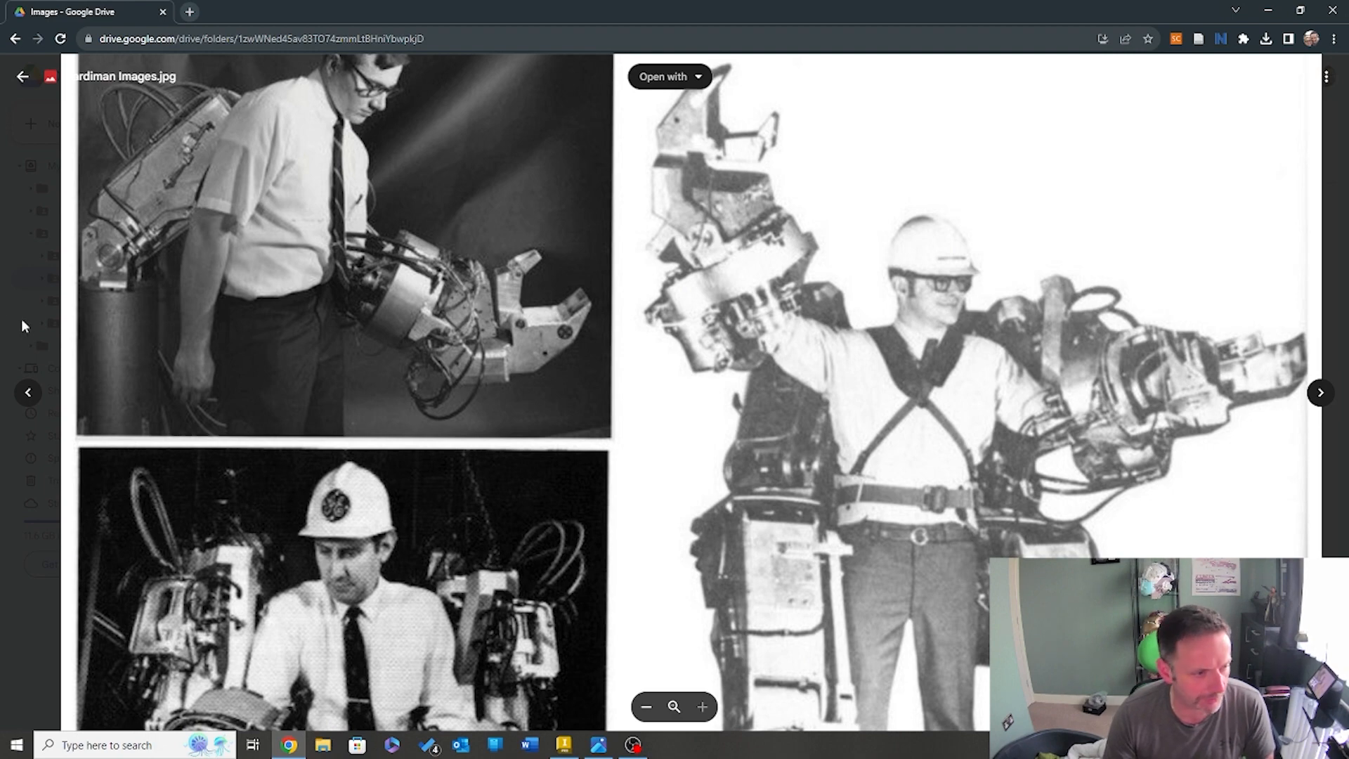
pyautogui.scroll(-5, 655, 359)
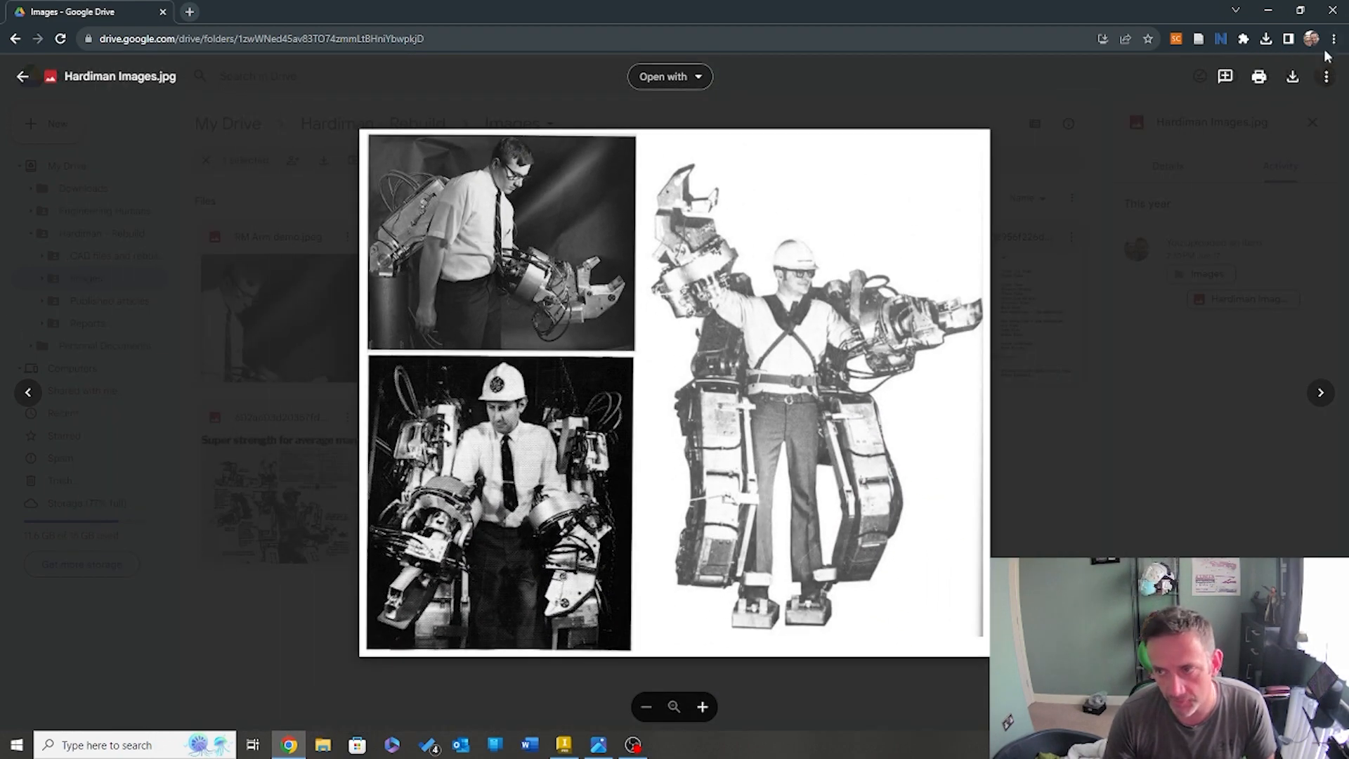
pyautogui.click(21, 76)
pyautogui.click(814, 456)
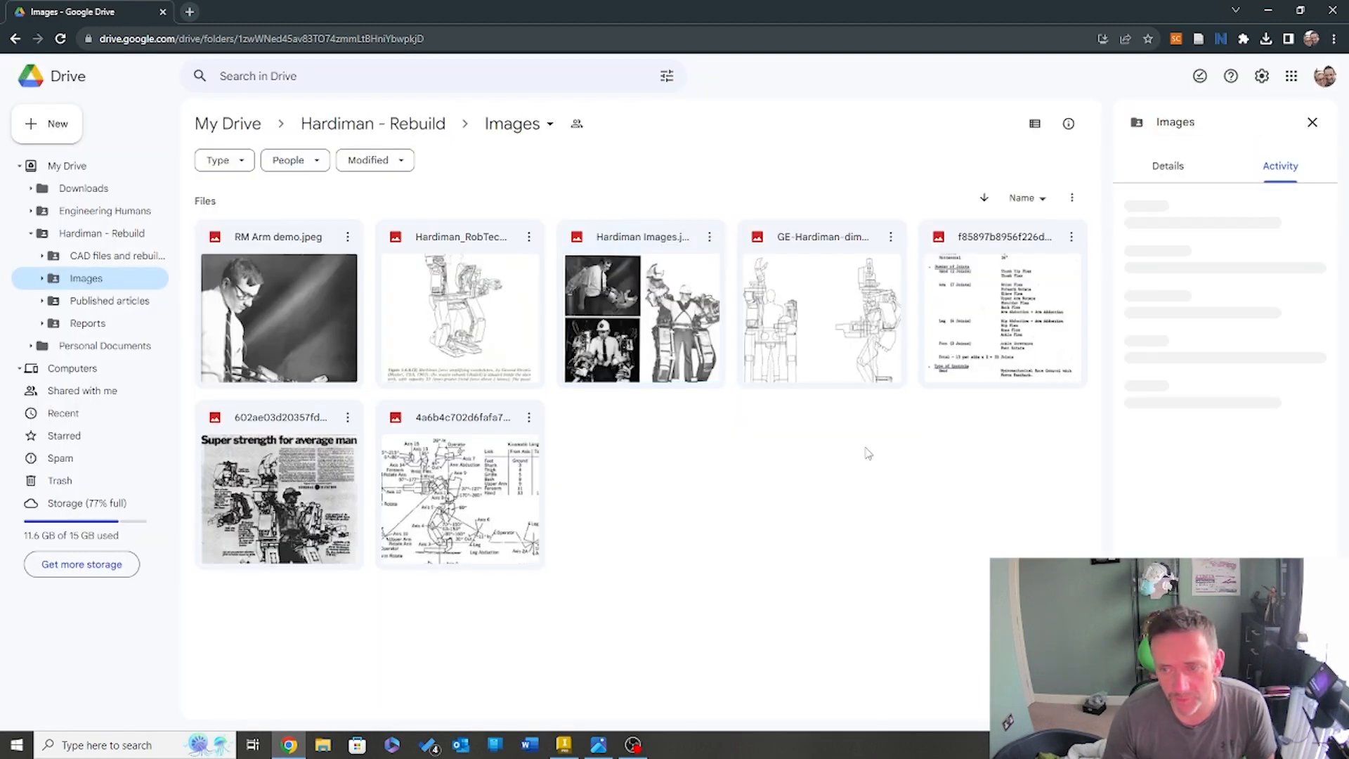
# Examine the kinematic length table and joint axis diagram in Drive's preview and up close in the photo viewer
pyautogui.doubleClick(467, 482)
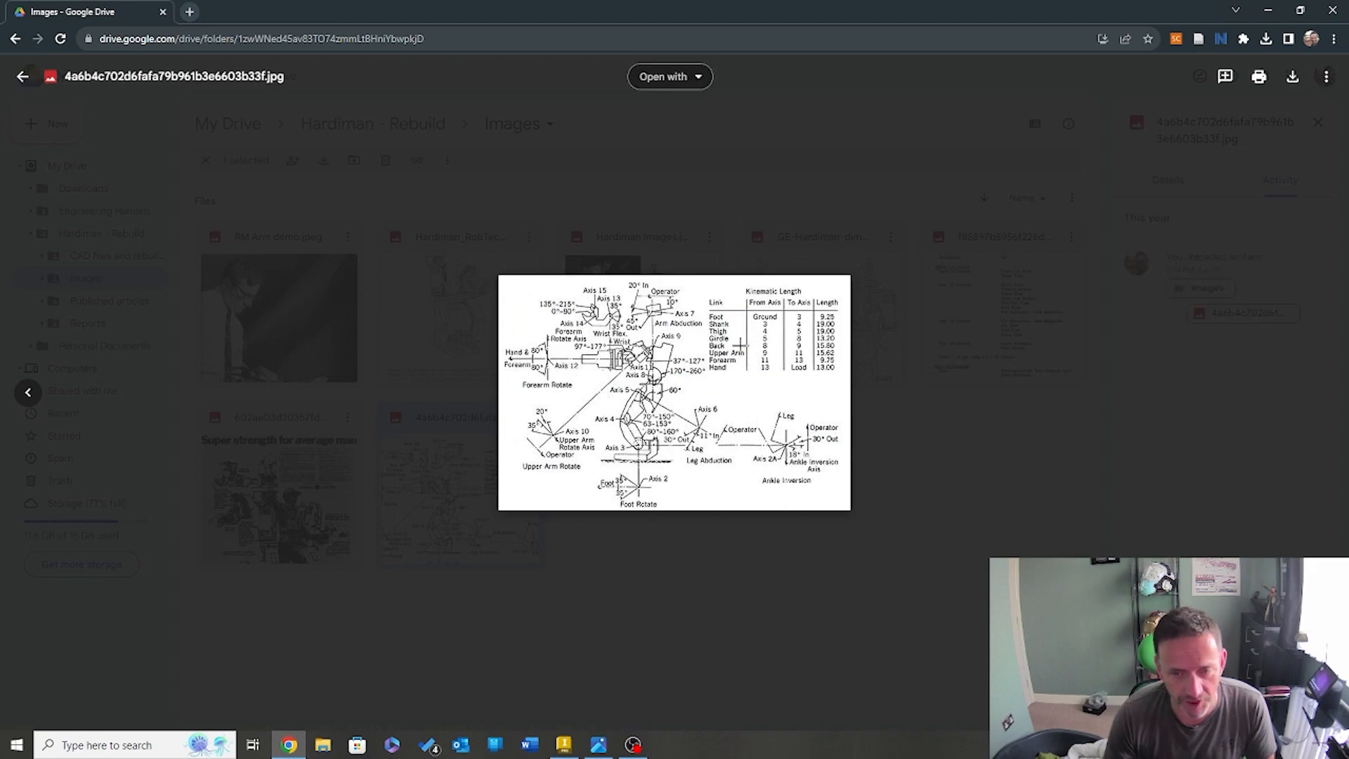
pyautogui.click(598, 744)
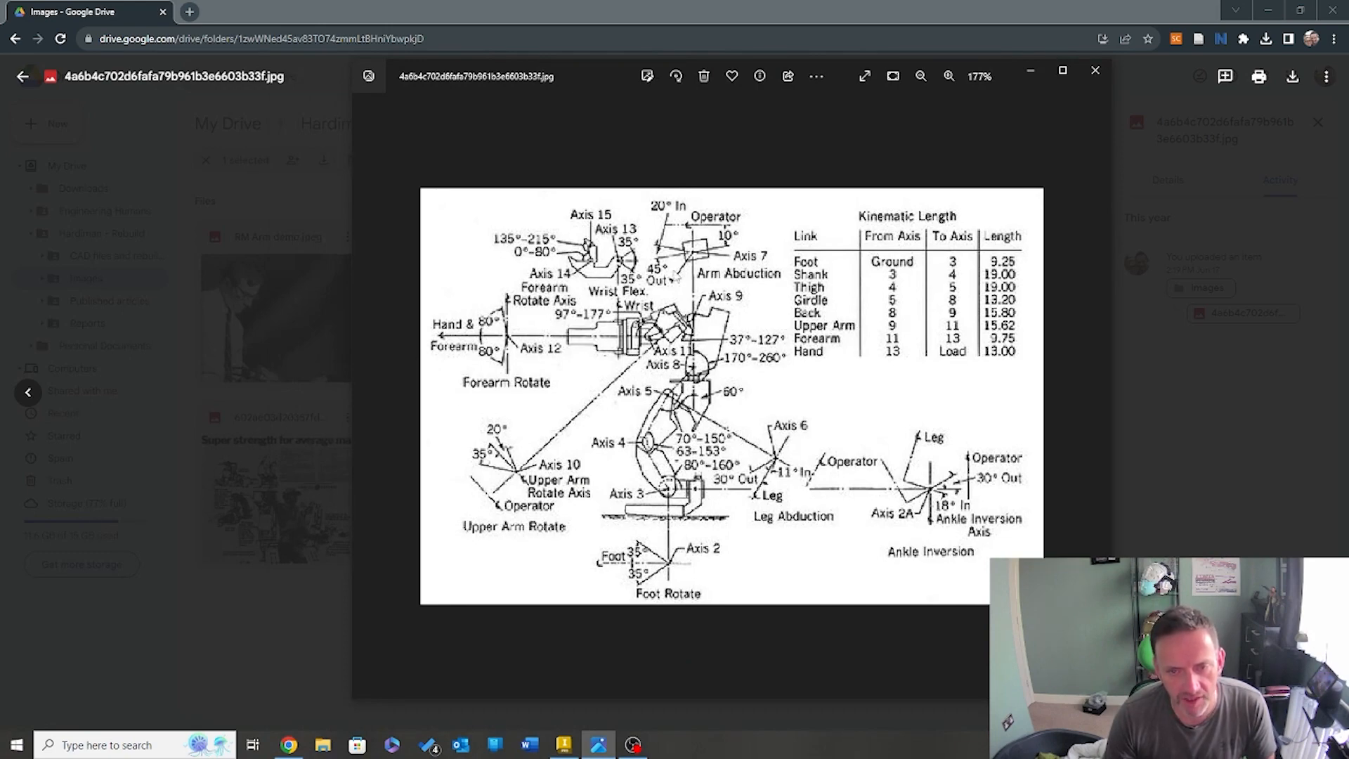
pyautogui.scroll(5, 690, 298)
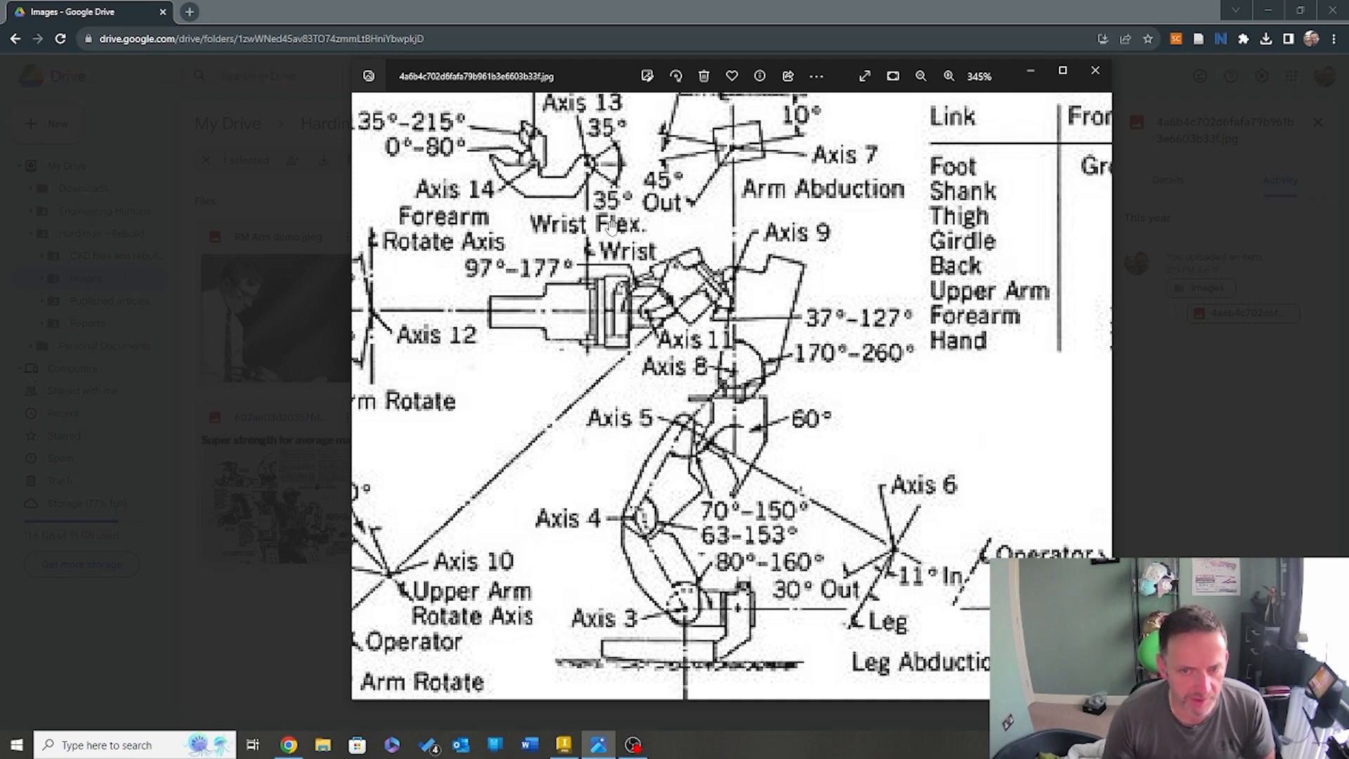
pyautogui.scroll(-5, 744, 337)
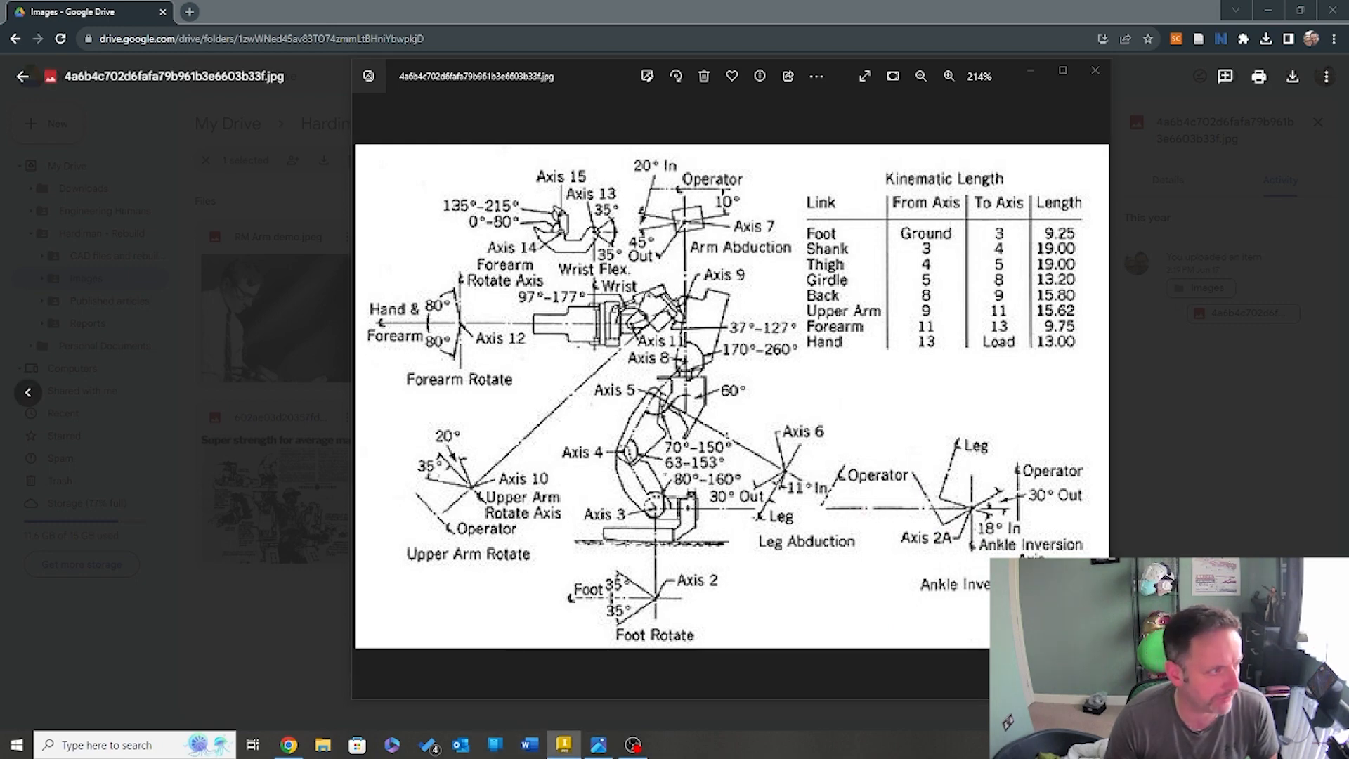
# Switch to Autodesk Inventor and inspect the whole claw body of Hardiman.ipt from an angled view
pyautogui.click(564, 744)
pyautogui.scroll(-8, 650, 254)
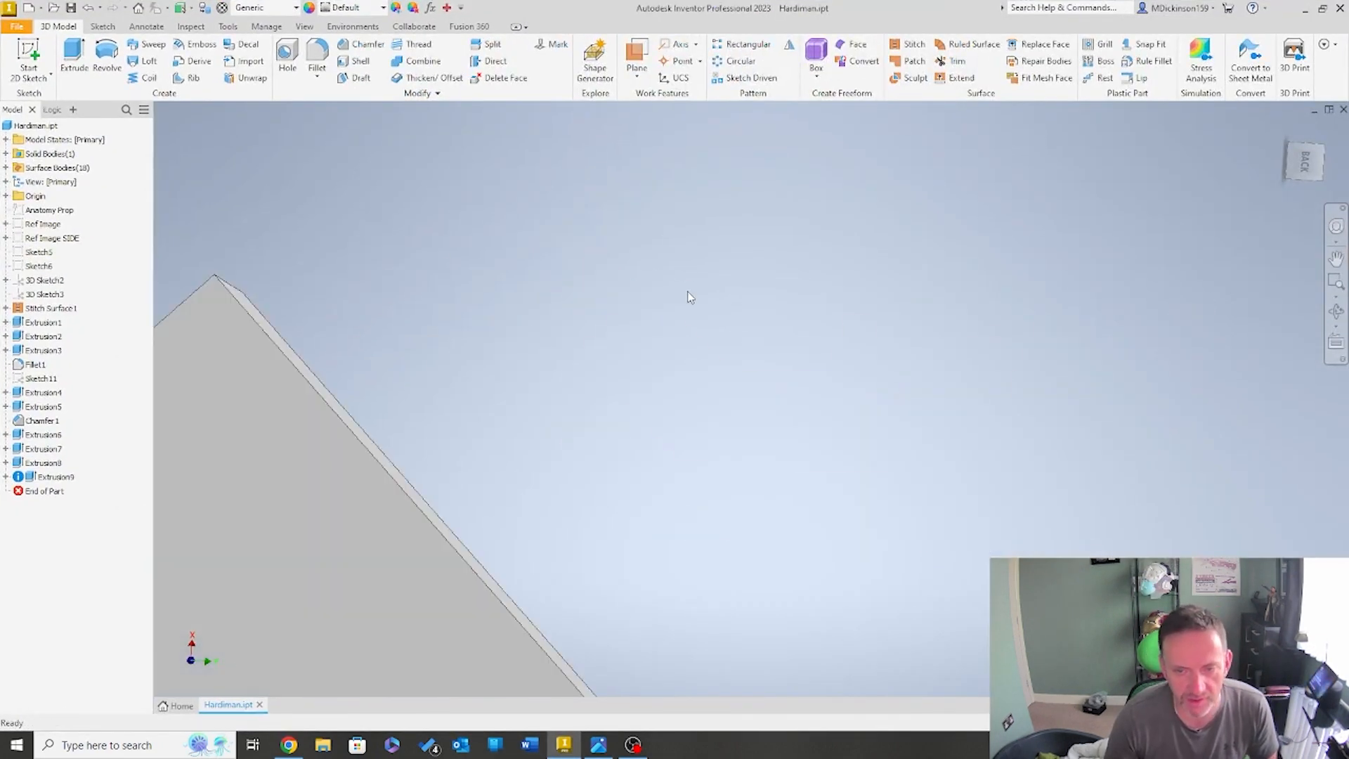
pyautogui.scroll(10, 685, 291)
pyautogui.scroll(-2, 765, 406)
pyautogui.scroll(2, 755, 403)
pyautogui.keyDown('shift'); pyautogui.moveTo(765, 406); pyautogui.dragTo(184, 431, button='middle'); pyautogui.keyUp('shift')
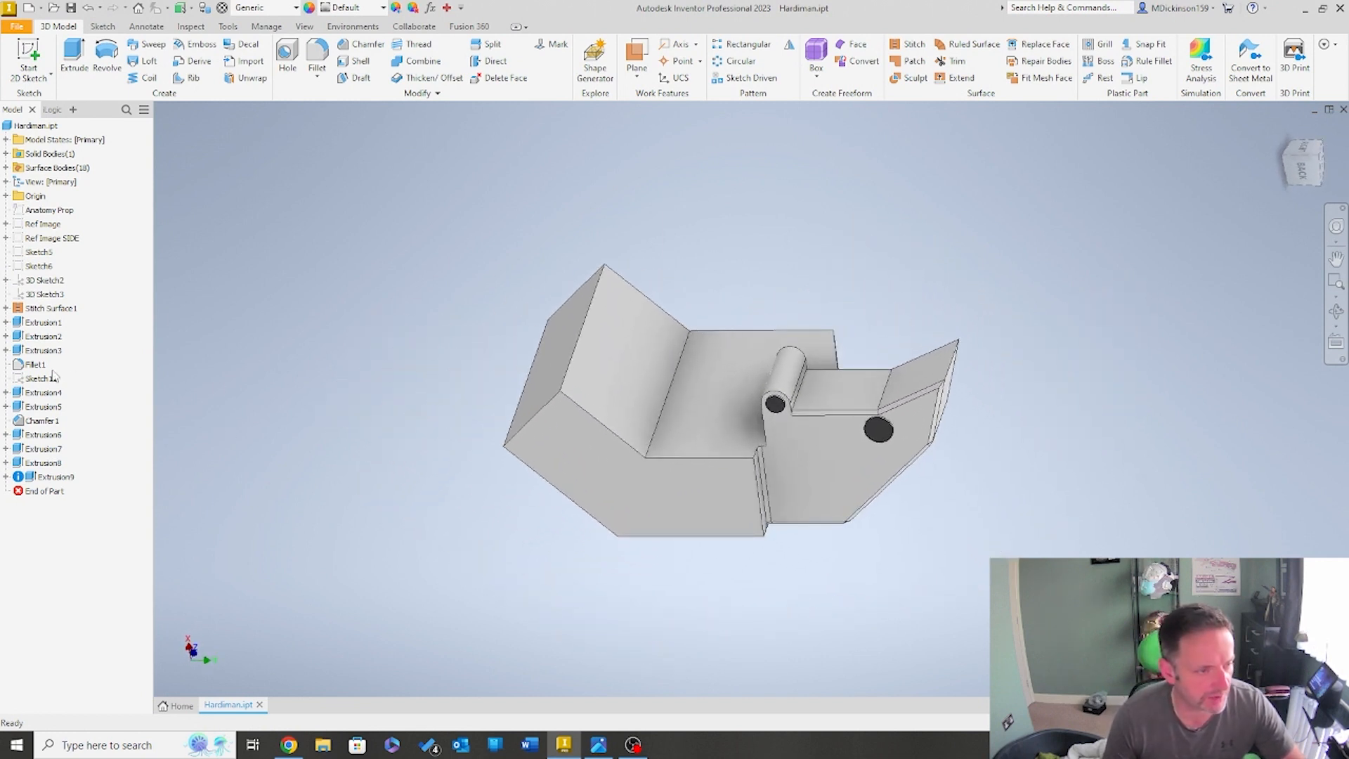
# Review the part's existing sketches by highlighting 3D Sketch2, Anatomy Prop, Ref Image, Sketch5 and Sketch6
pyautogui.moveTo(41, 284)
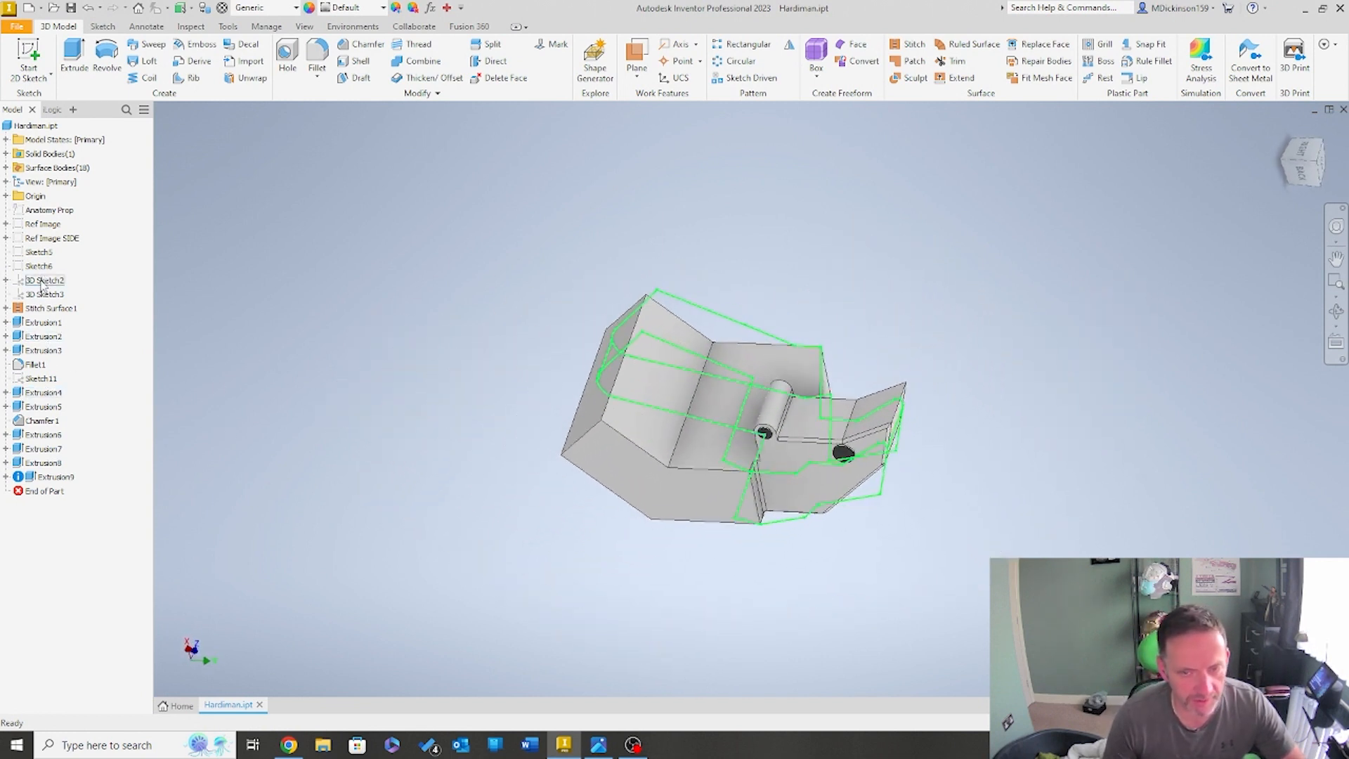
pyautogui.click(49, 209)
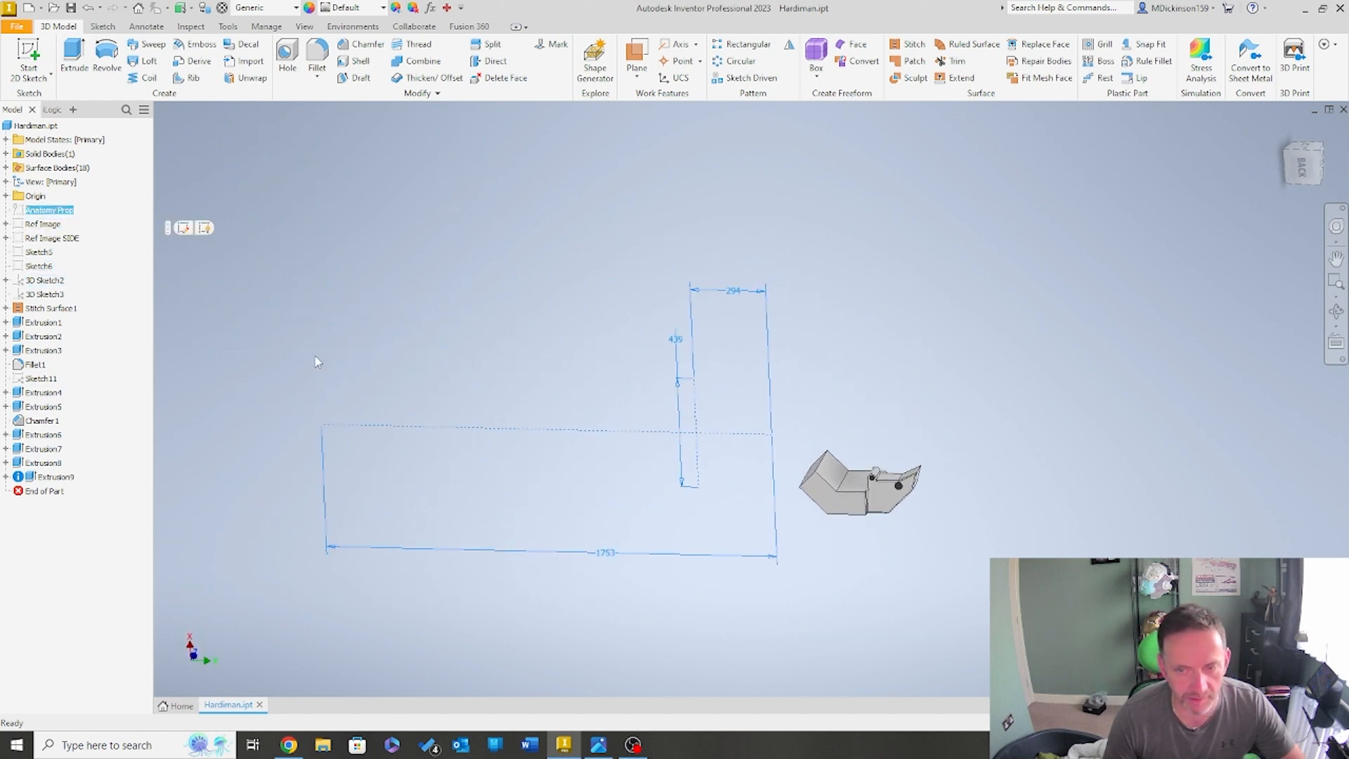
pyautogui.click(50, 225)
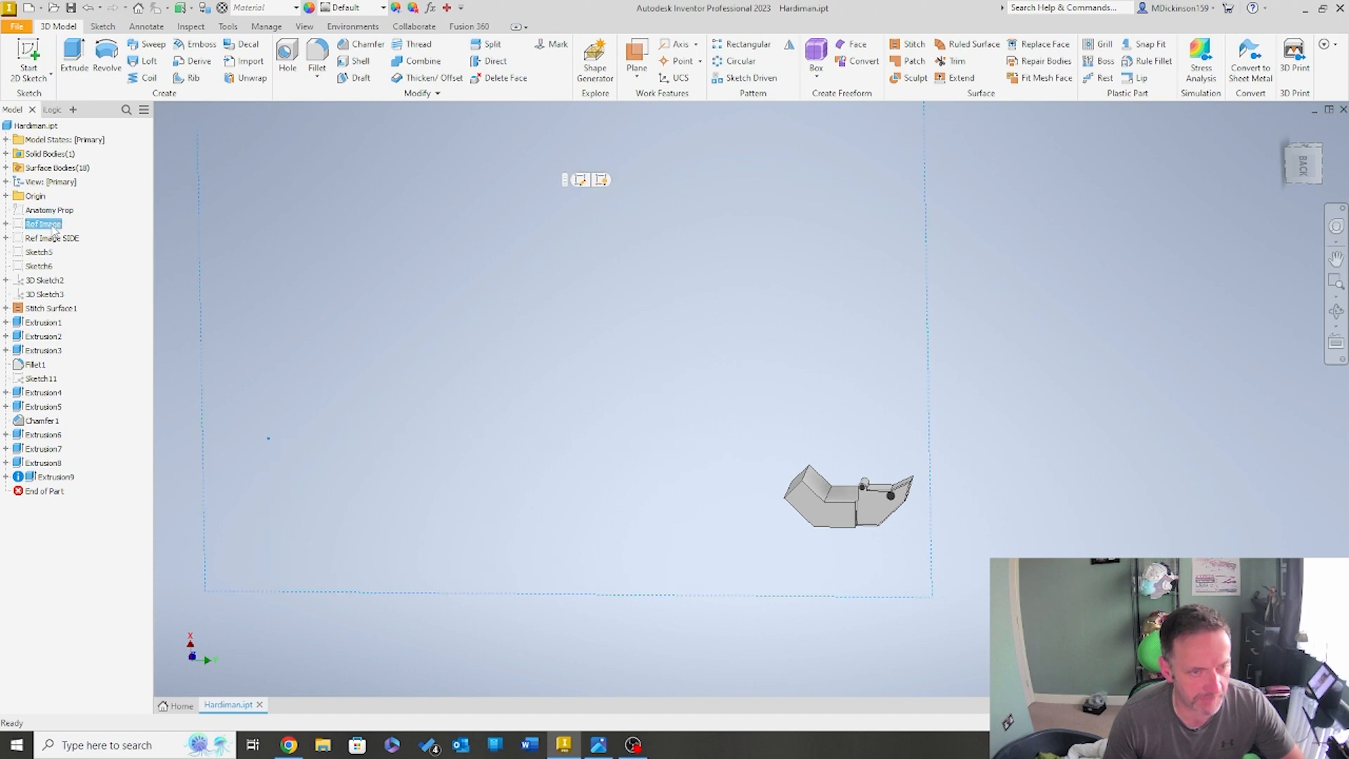
pyautogui.click(7, 238)
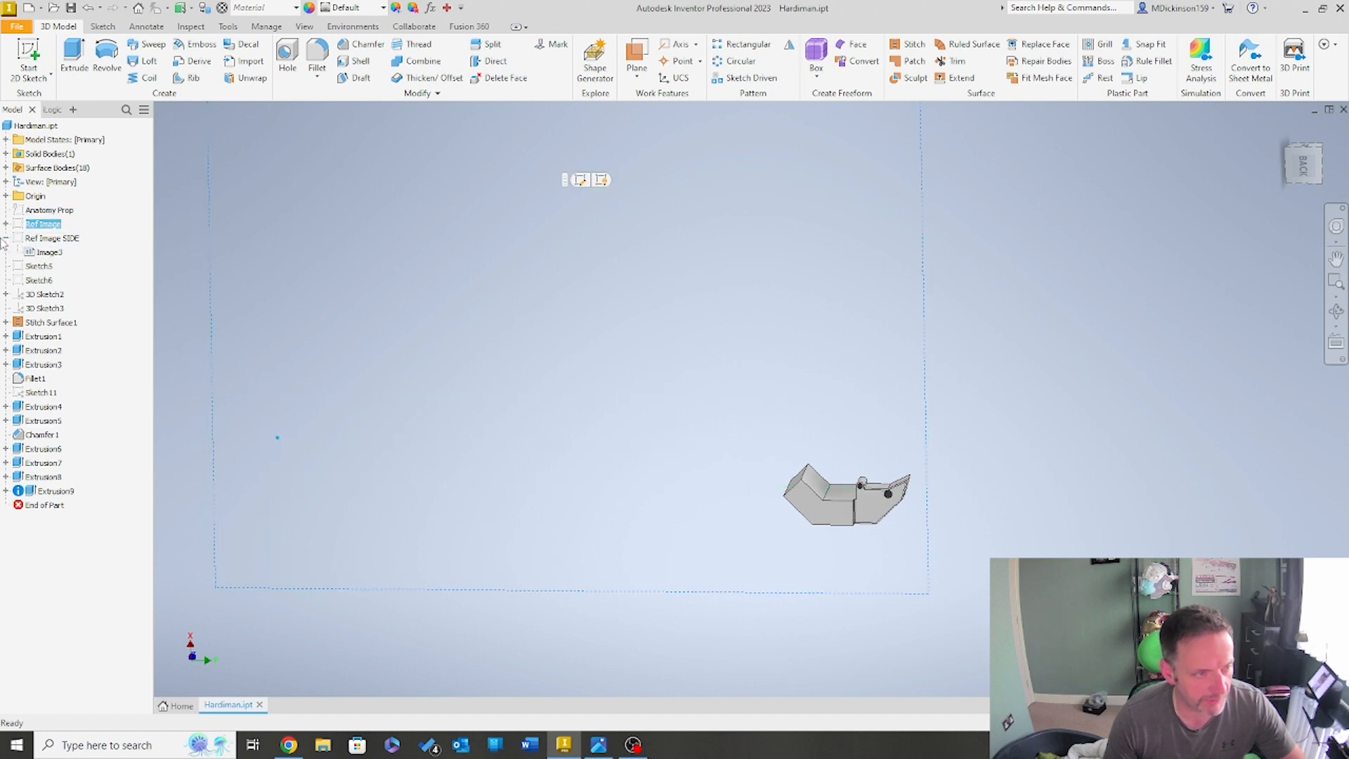
pyautogui.click(48, 252)
pyautogui.click(43, 281)
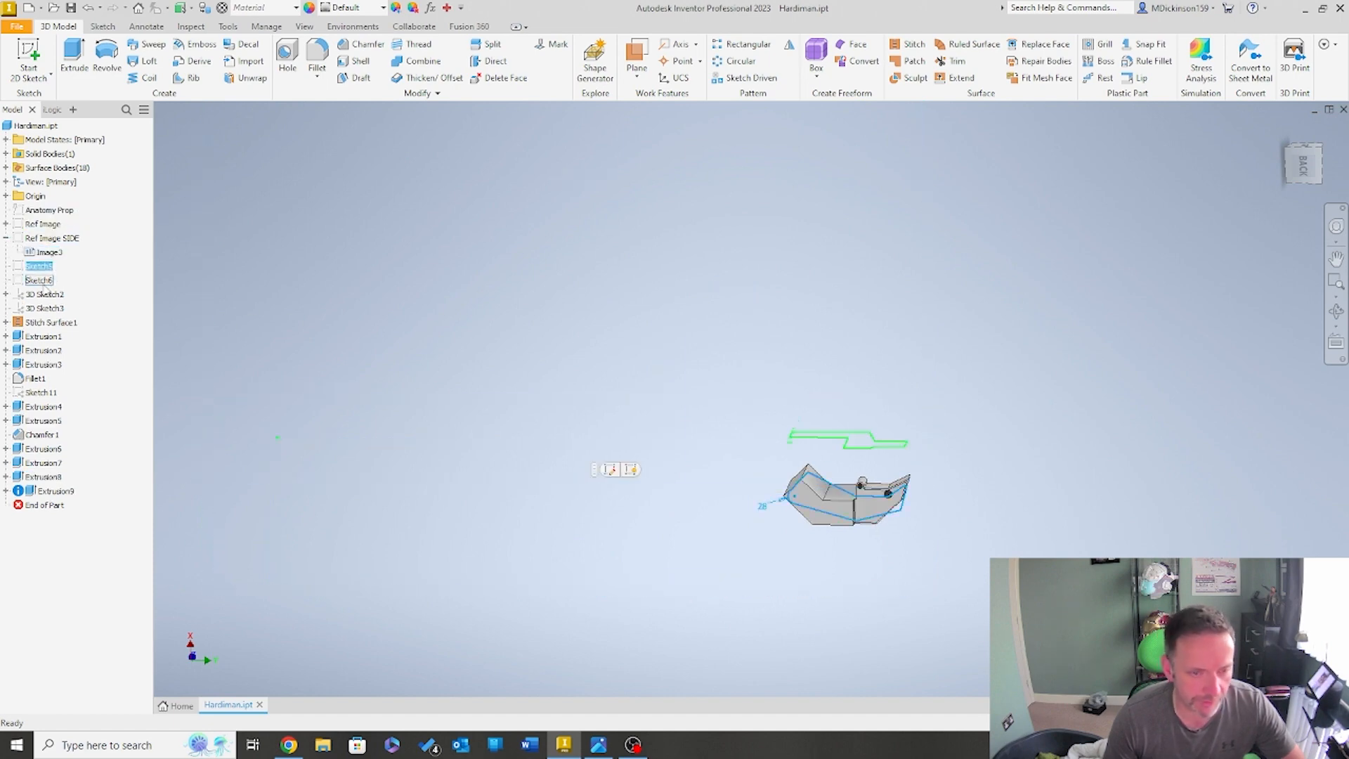
pyautogui.click(503, 329)
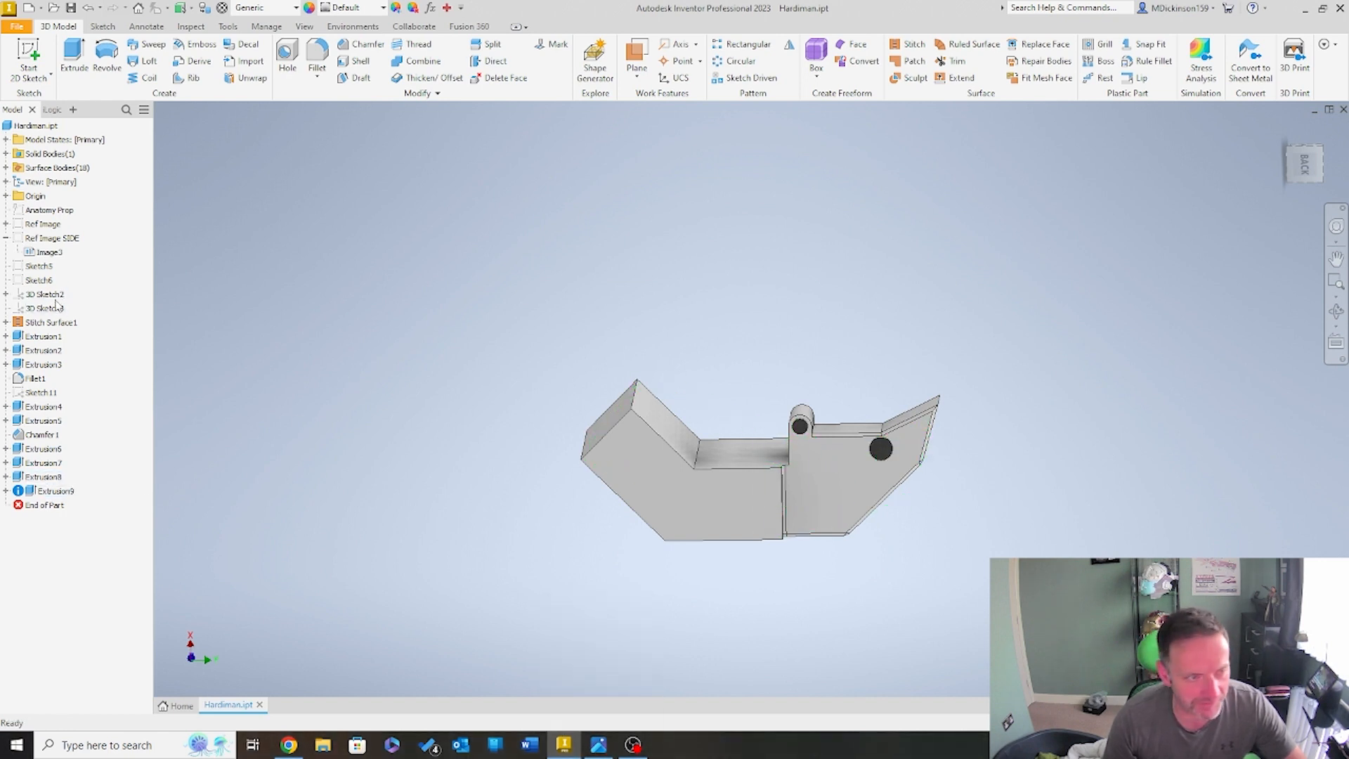
# Make the Ref Image sketch visible and show the full reference drawing behind the claw
pyautogui.click(5, 223)
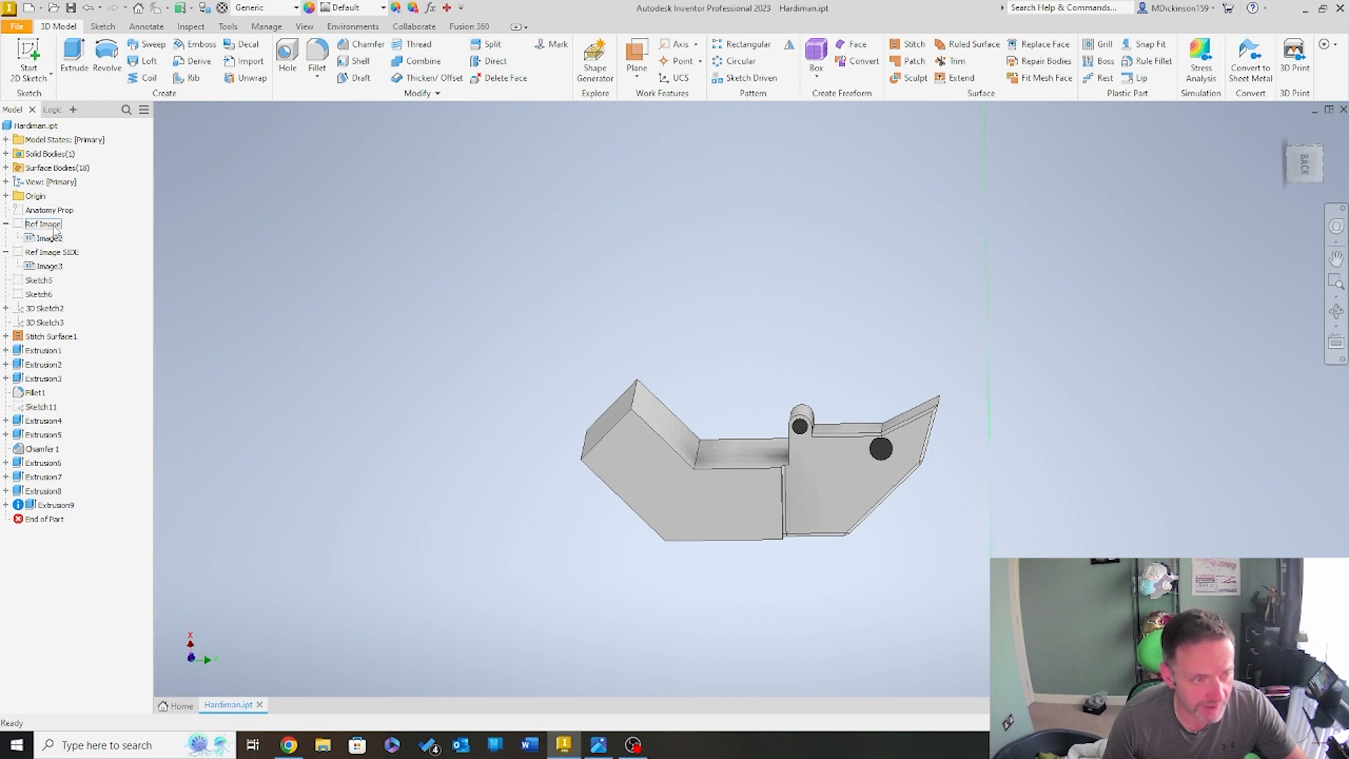
pyautogui.rightClick(55, 226)
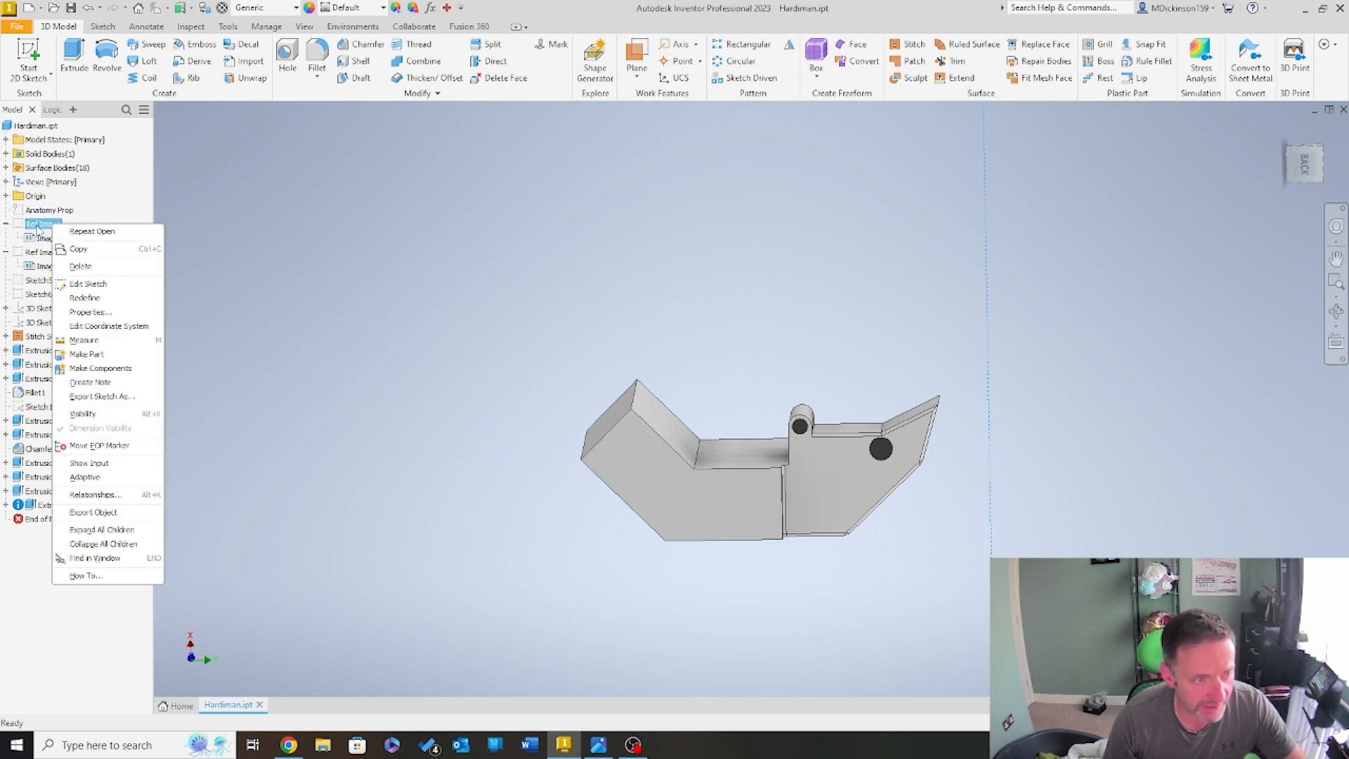
pyautogui.click(108, 408)
pyautogui.scroll(-8, 542, 500)
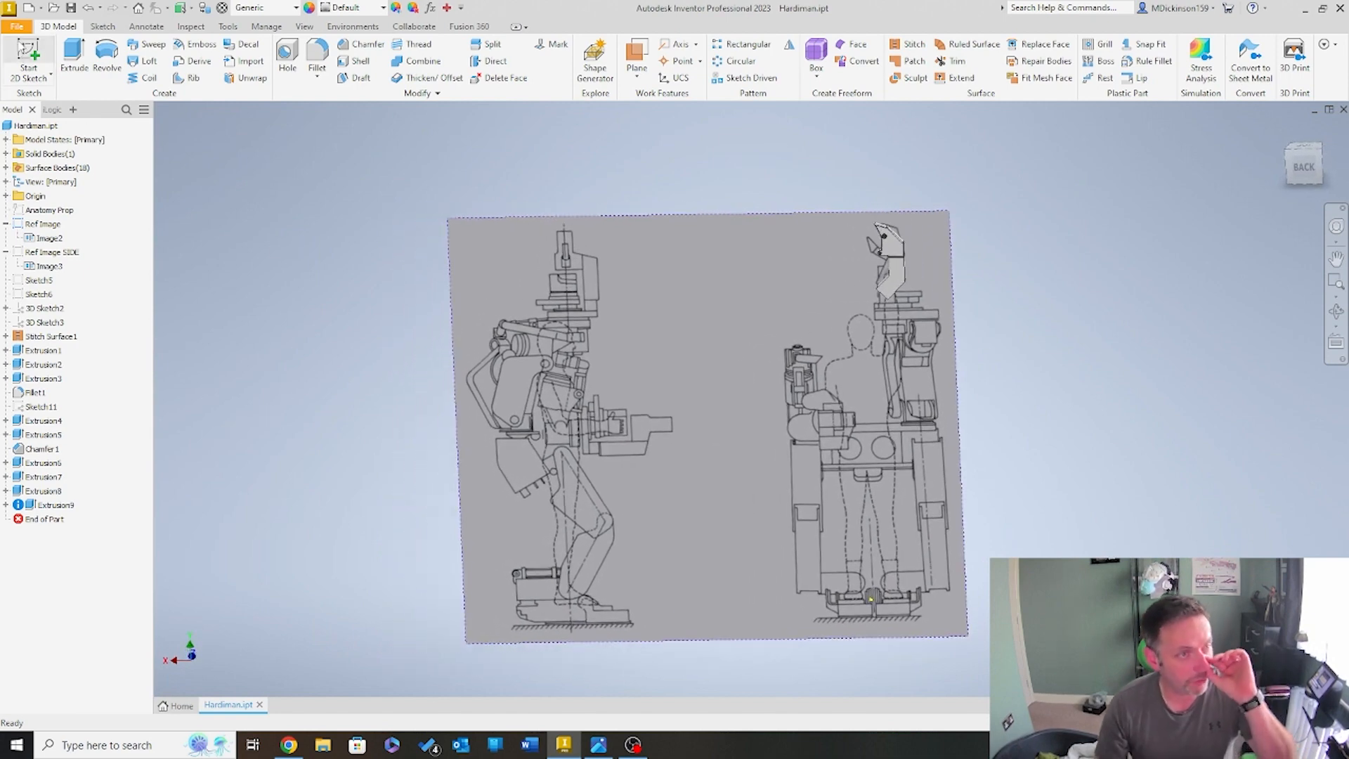
# Save a copy of the part as HardimanV2.ipt in the Hardiman folder, continuing although it lies outside the active project
pyautogui.click(17, 26)
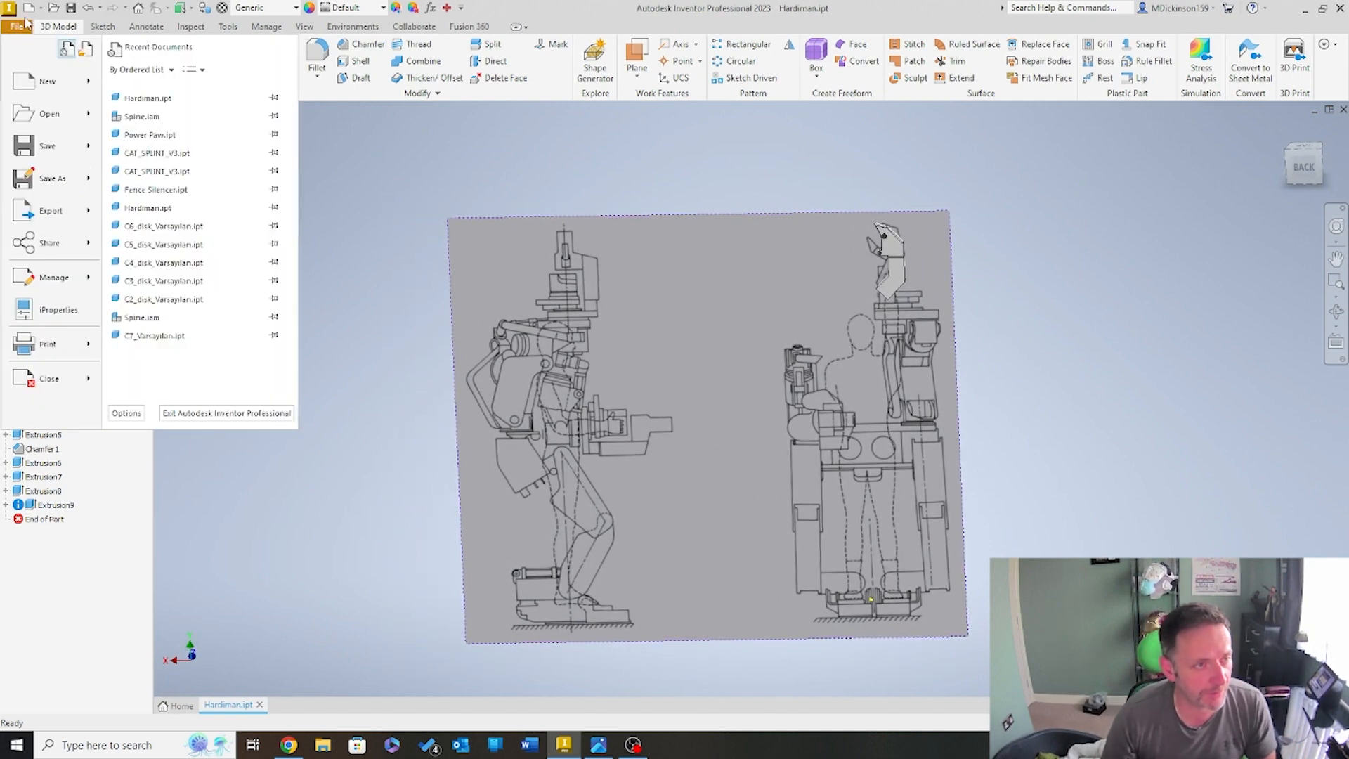
pyautogui.moveTo(84, 193)
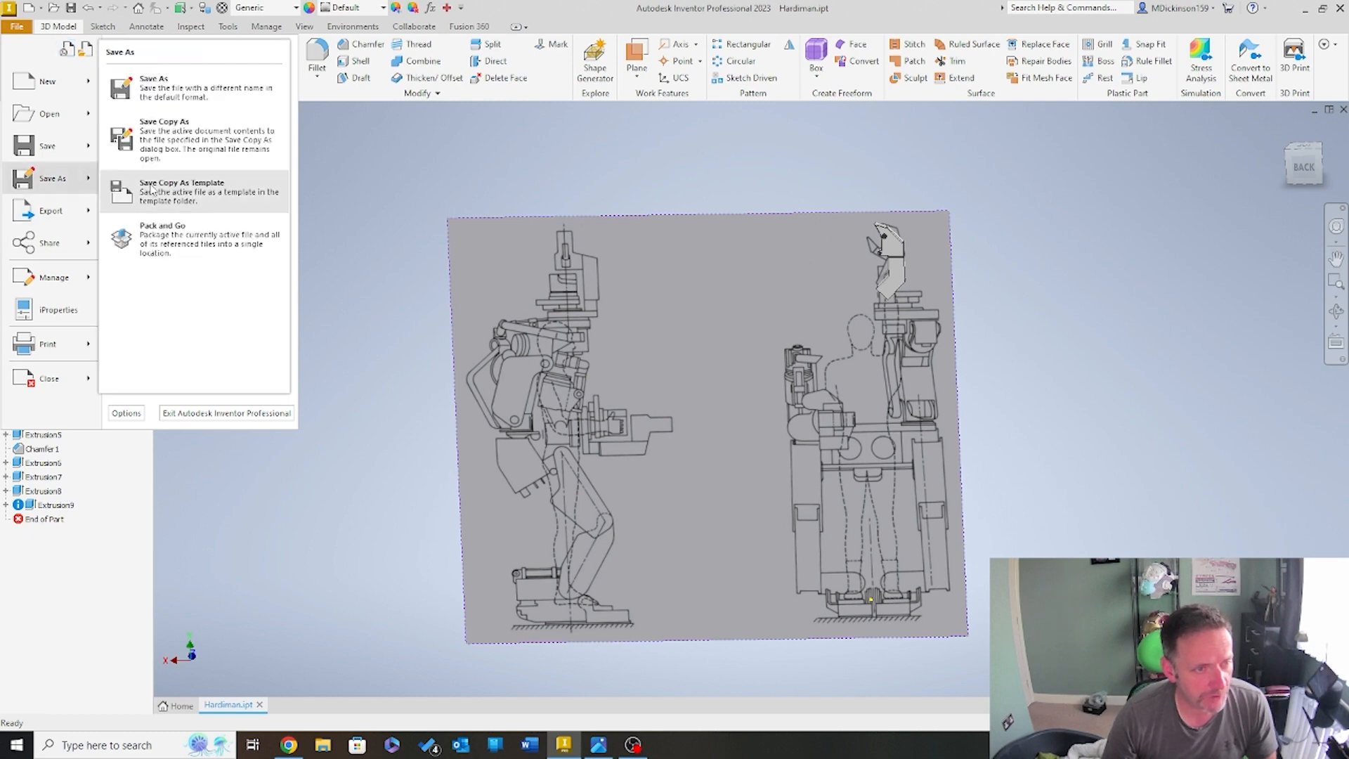
pyautogui.click(204, 141)
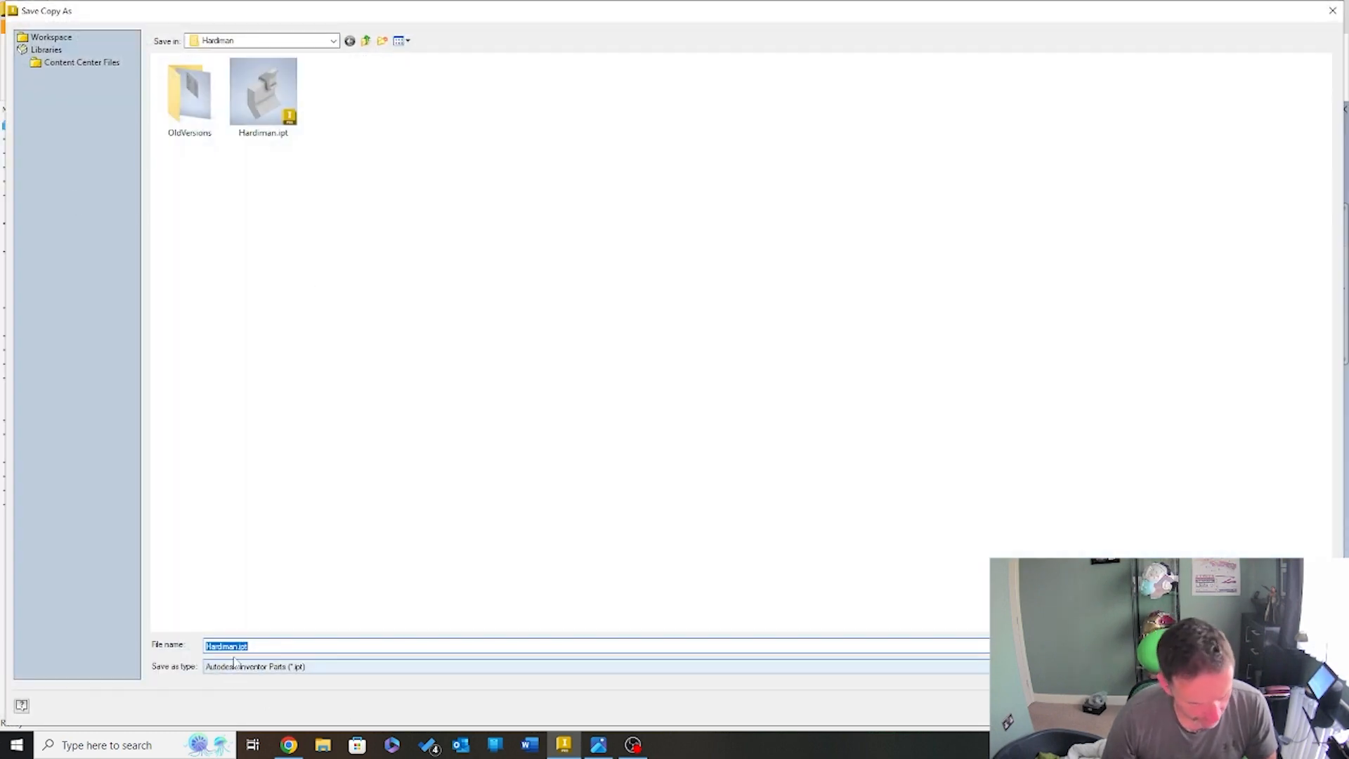
pyautogui.click(232, 647)
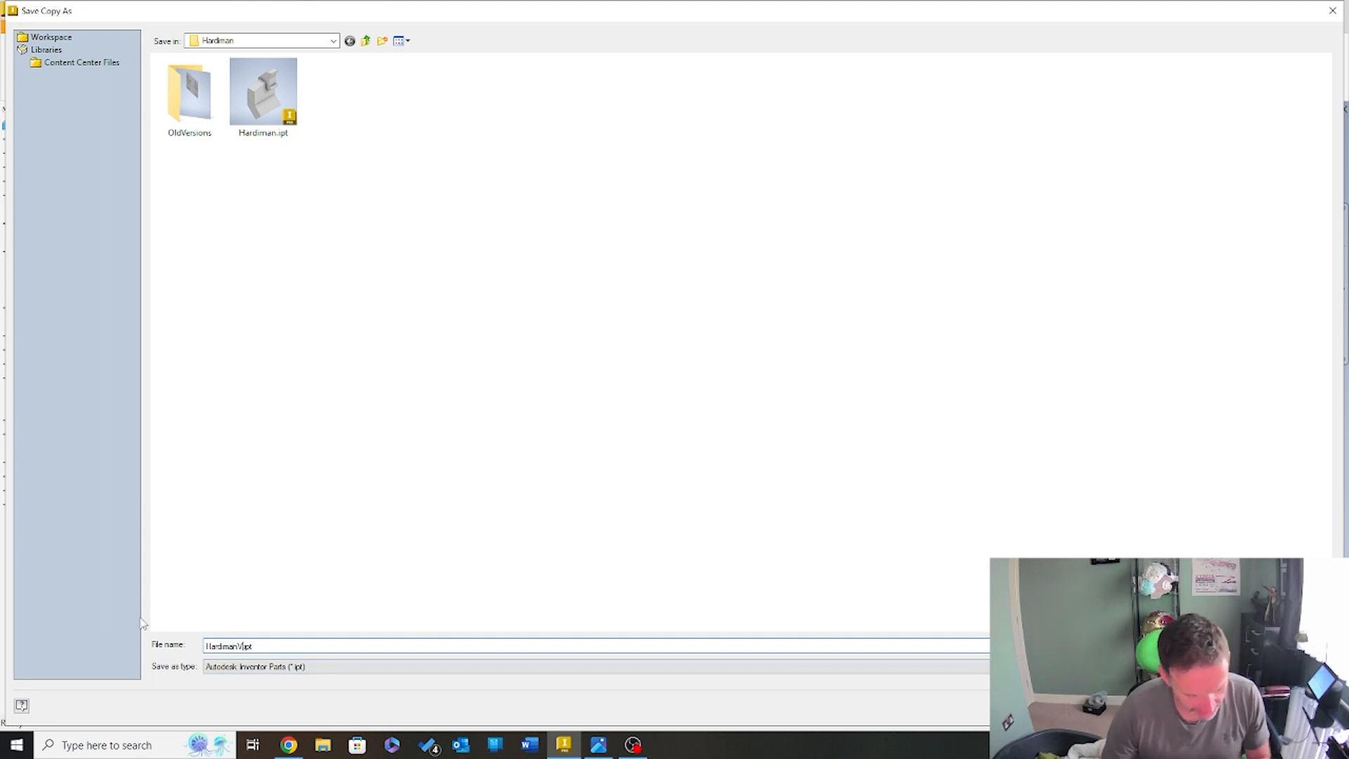
pyautogui.press('Return')
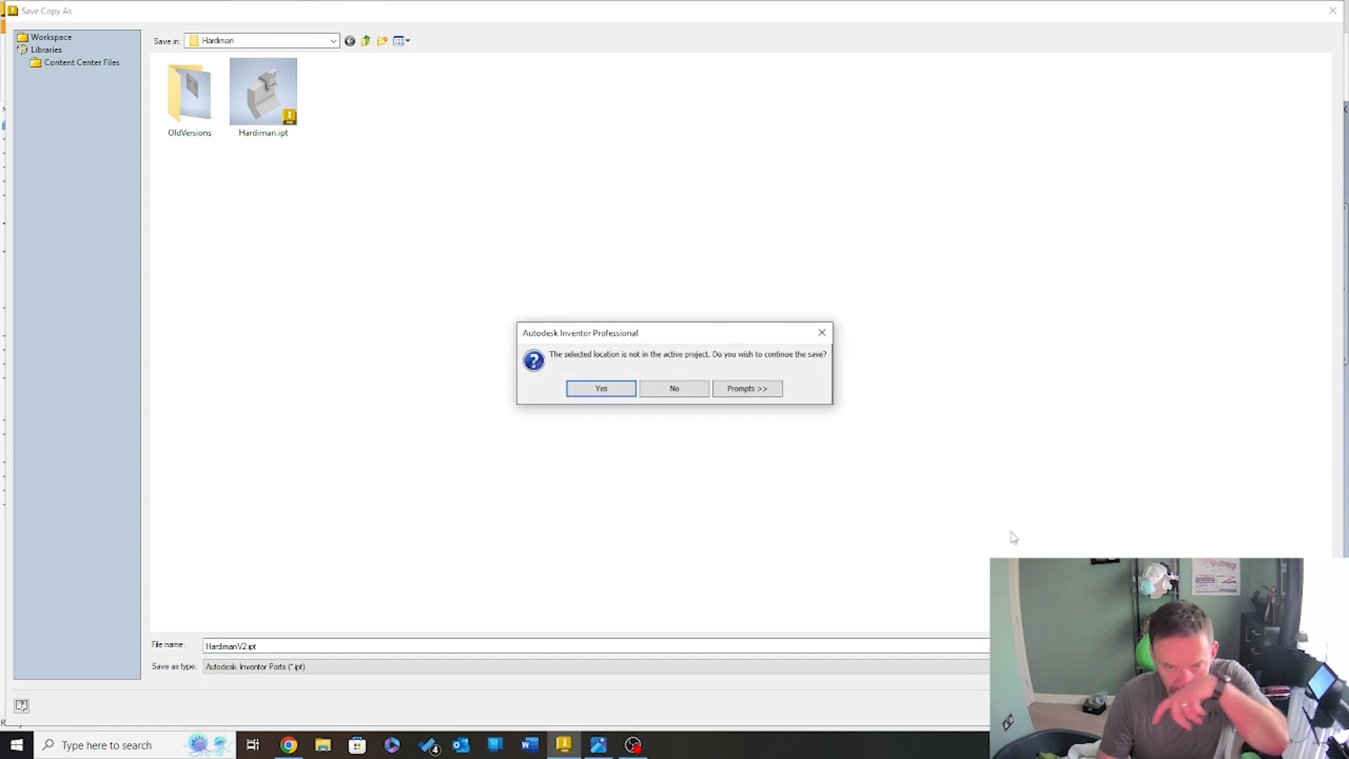
pyautogui.click(602, 388)
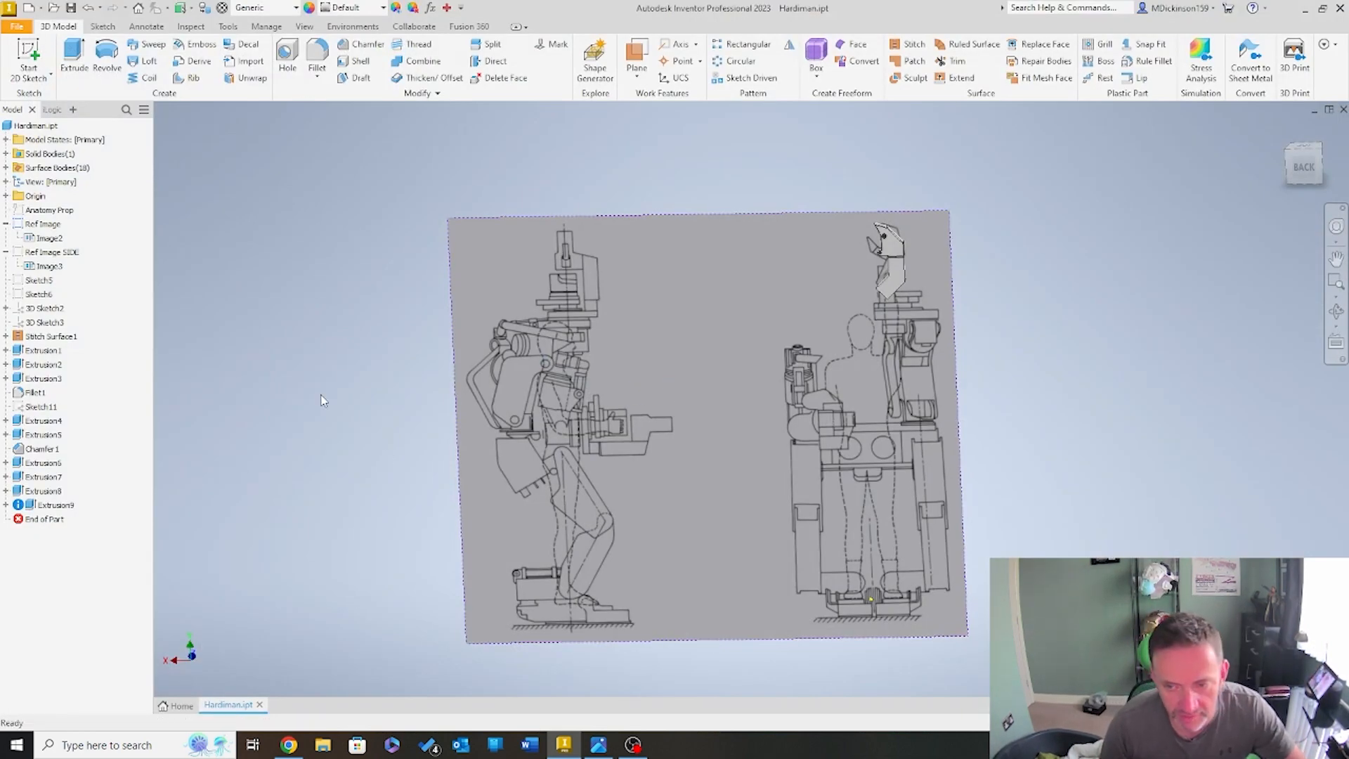
# Try to delete the features from Extrusion1 through Extrusion9 in Hardiman.ipt, including their consumed sketches and features
pyautogui.keyDown('shift'); pyautogui.moveTo(345, 375); pyautogui.dragTo(414, 407, button='middle'); pyautogui.keyUp('shift')
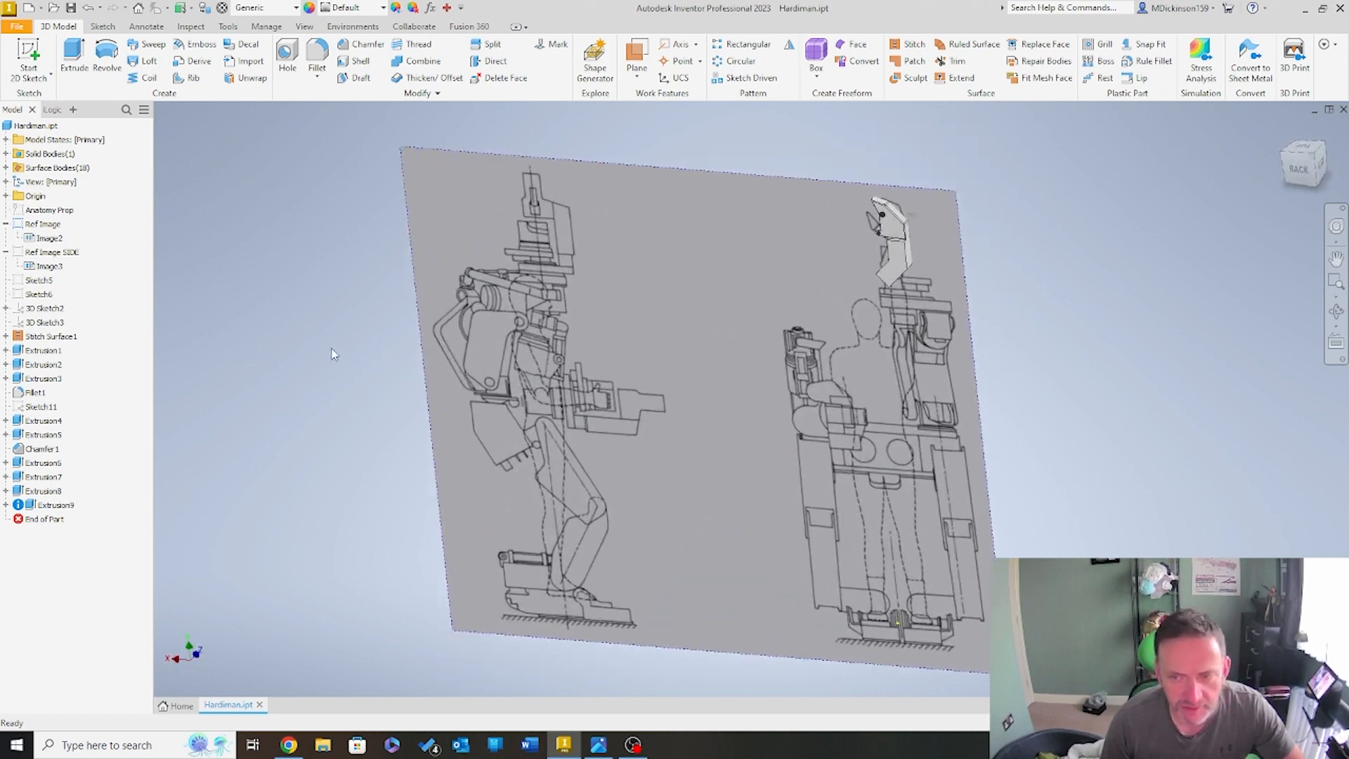
pyautogui.click(56, 505)
pyautogui.keyDown('shift'); pyautogui.click(45, 351); pyautogui.keyUp('shift')
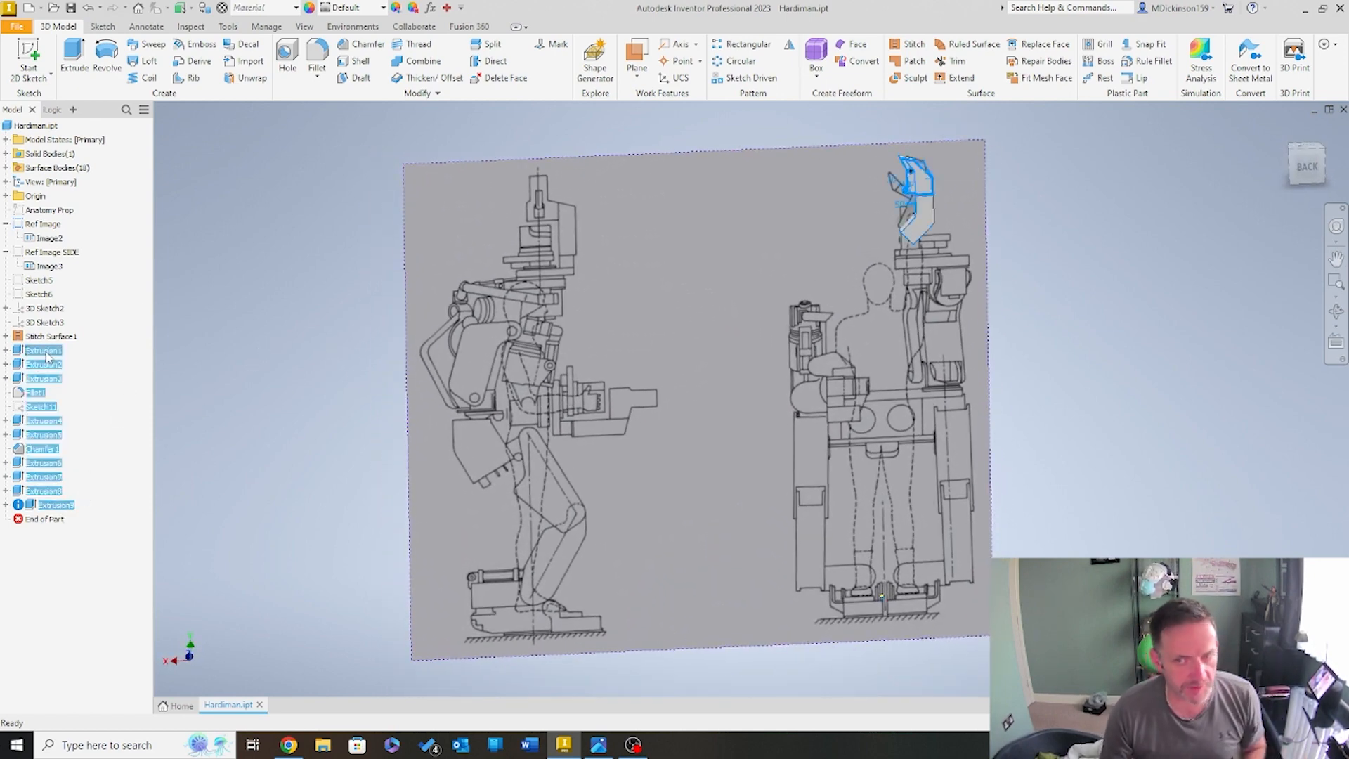
pyautogui.rightClick(46, 357)
pyautogui.click(76, 372)
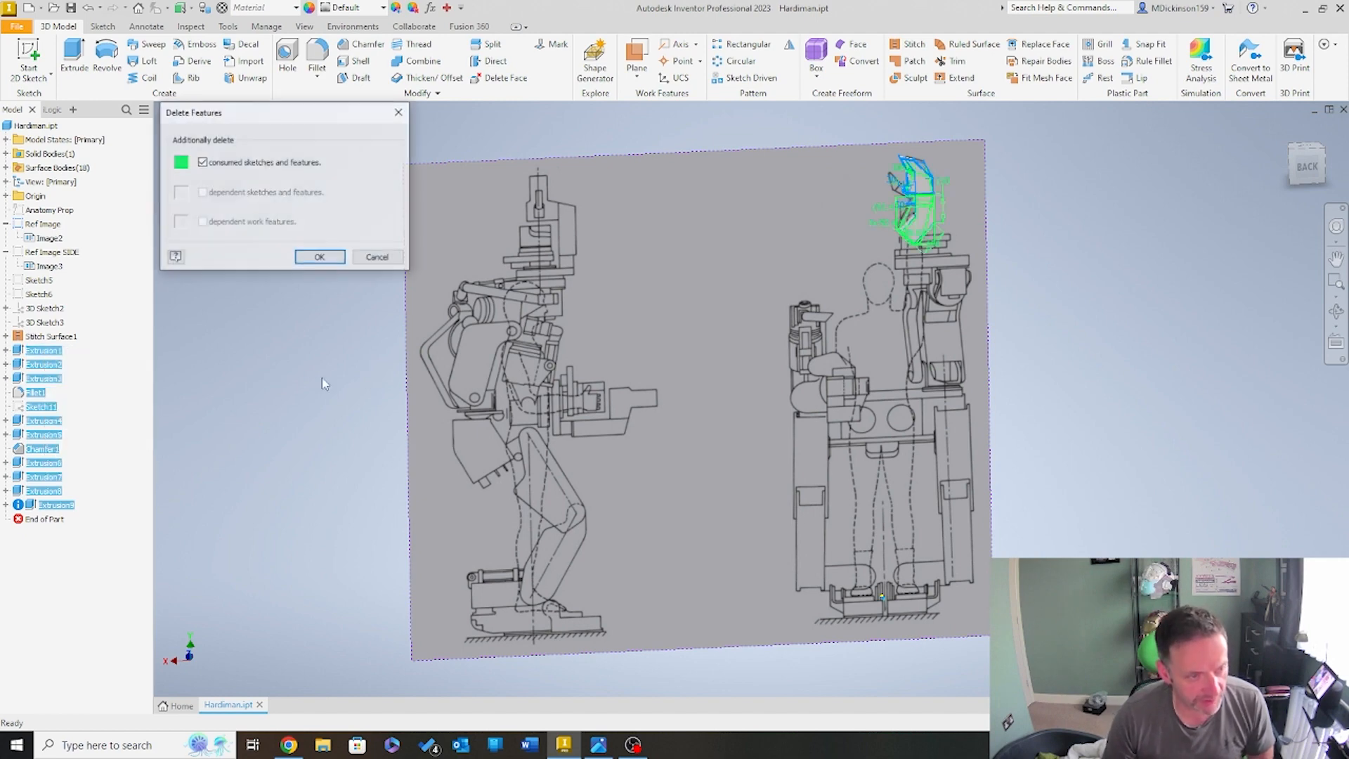
pyautogui.click(320, 258)
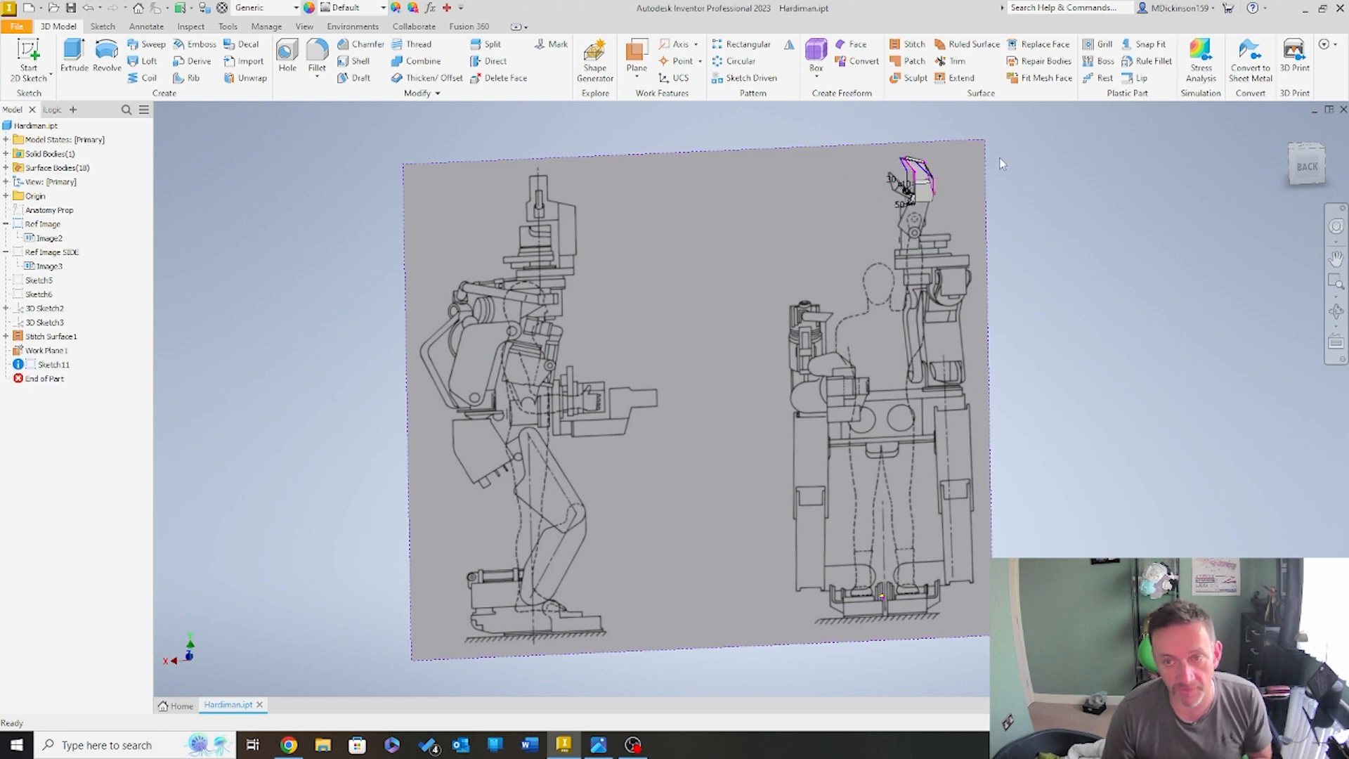
# Close Hardiman.ipt without saving its changes and open the copy HardimanV2.ipt from its current location
pyautogui.click(1343, 109)
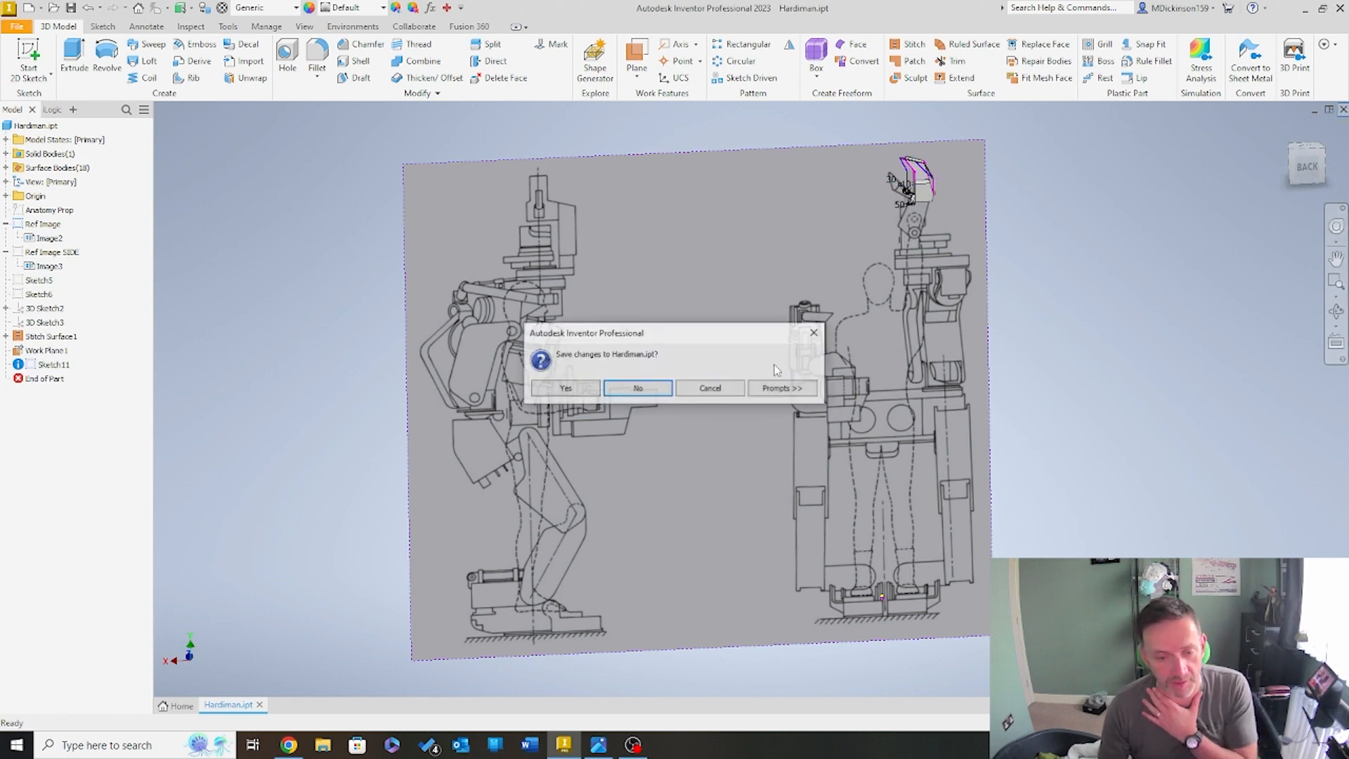
pyautogui.click(632, 388)
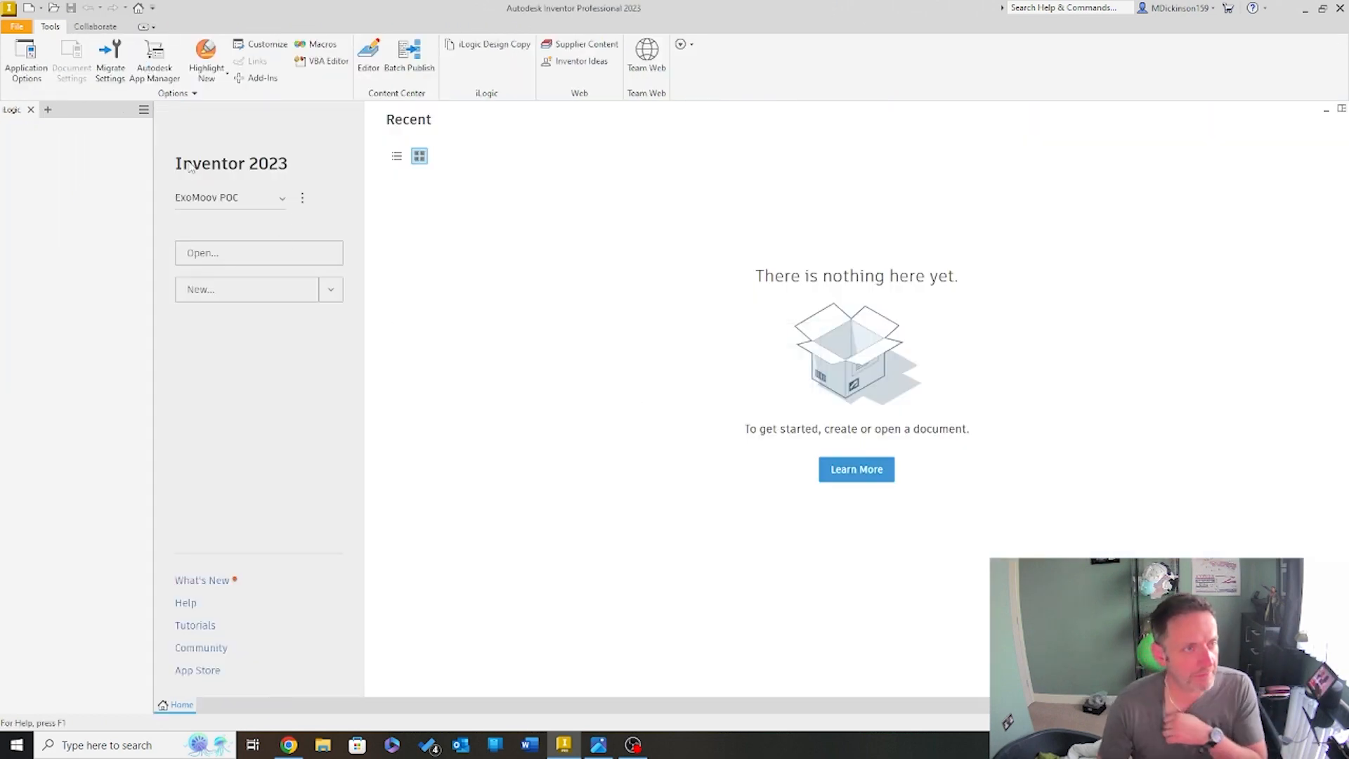
pyautogui.click(53, 8)
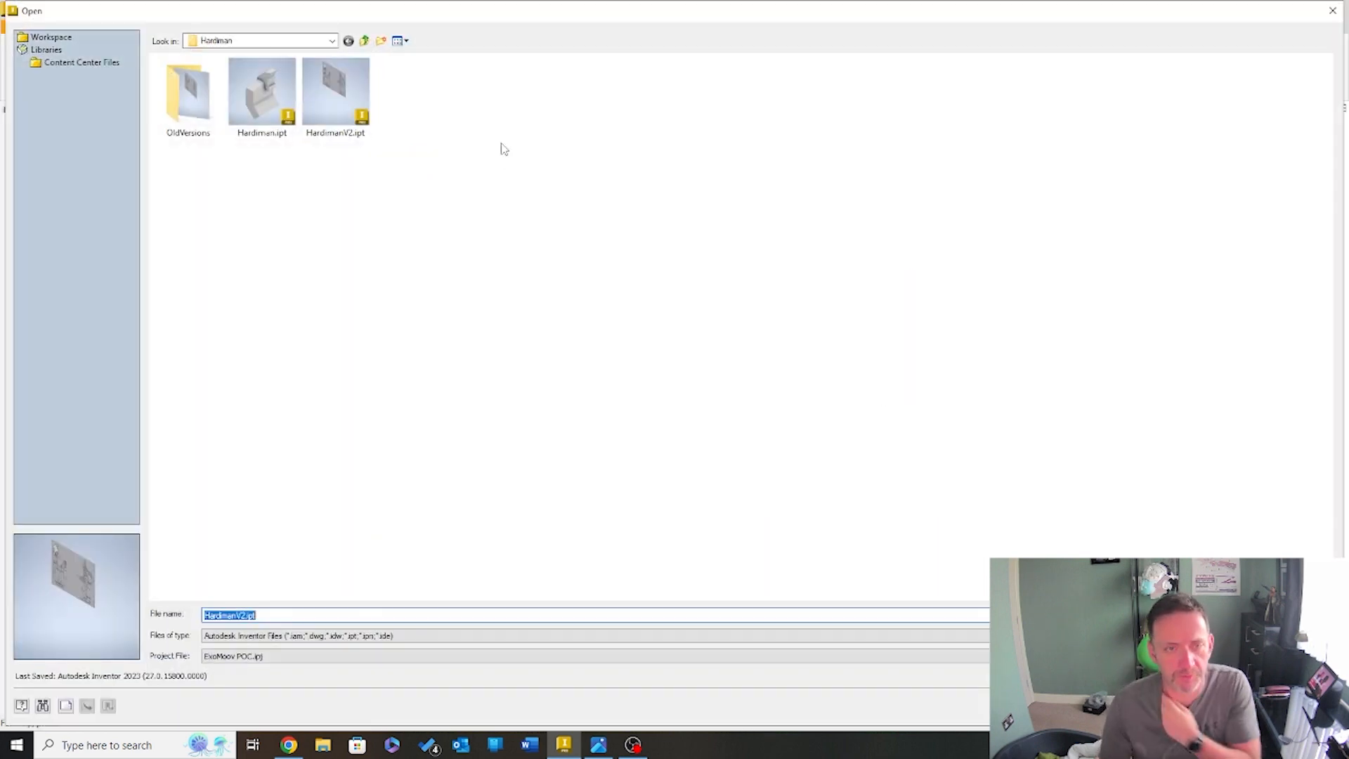
pyautogui.doubleClick(336, 96)
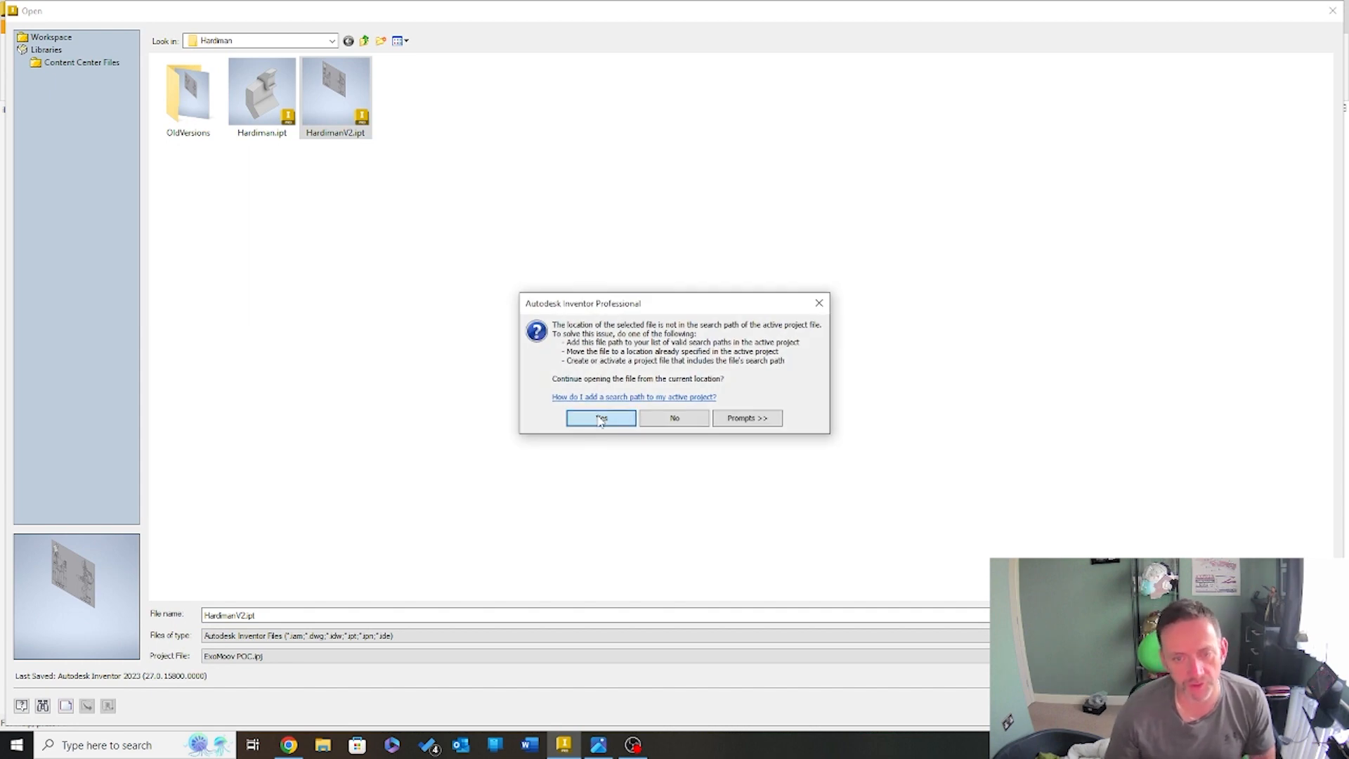
pyautogui.click(601, 418)
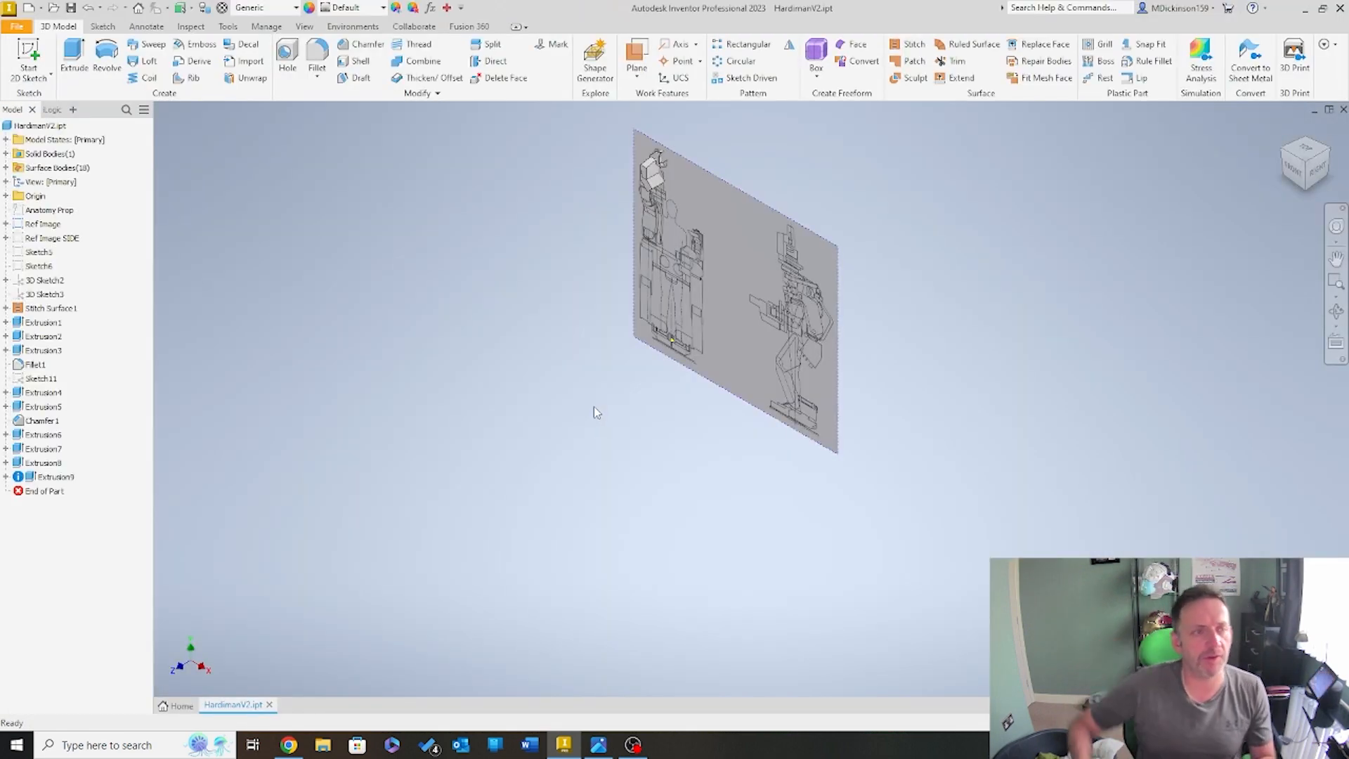
# Delete all features from Extrusion1 through Extrusion9 in HardimanV2.ipt, including their consumed sketches and features
pyautogui.keyDown('shift'); pyautogui.moveTo(489, 417); pyautogui.dragTo(452, 399, button='middle'); pyautogui.keyUp('shift')
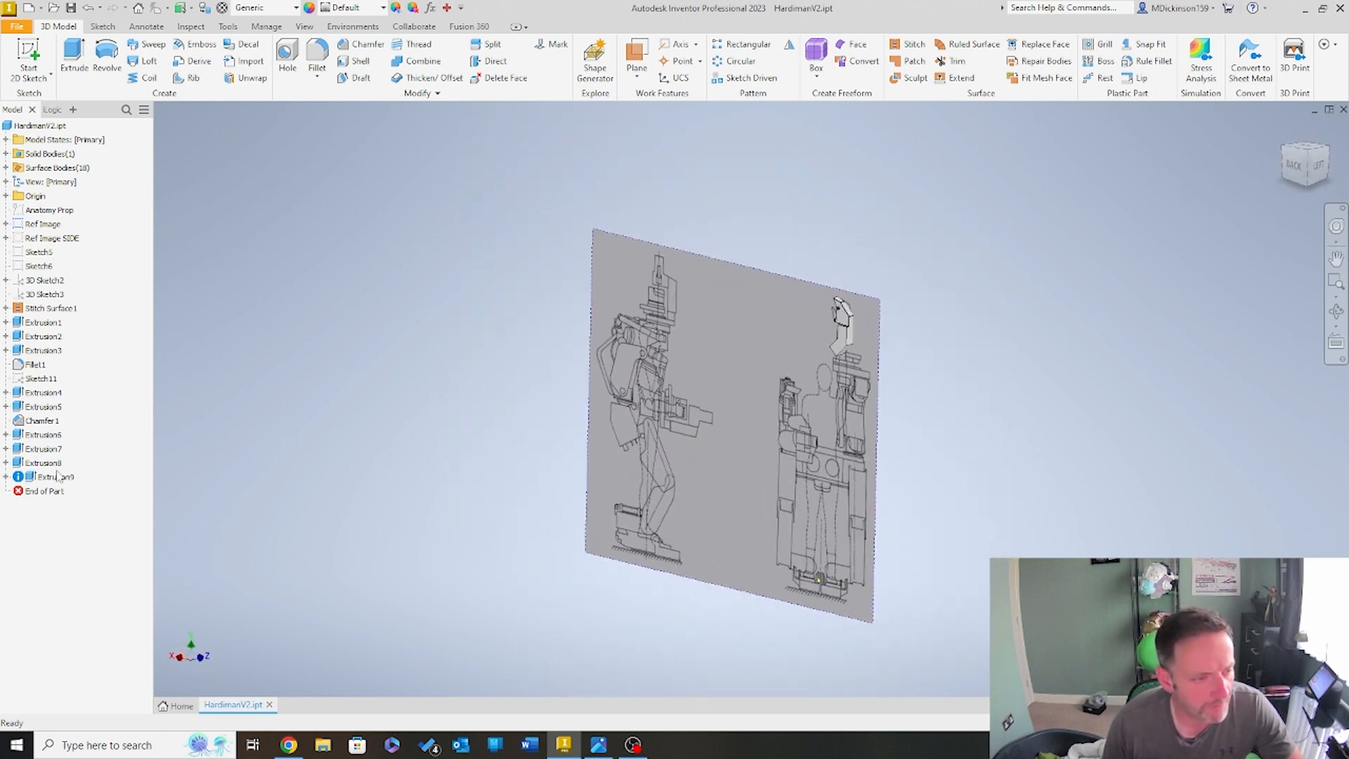
pyautogui.click(56, 479)
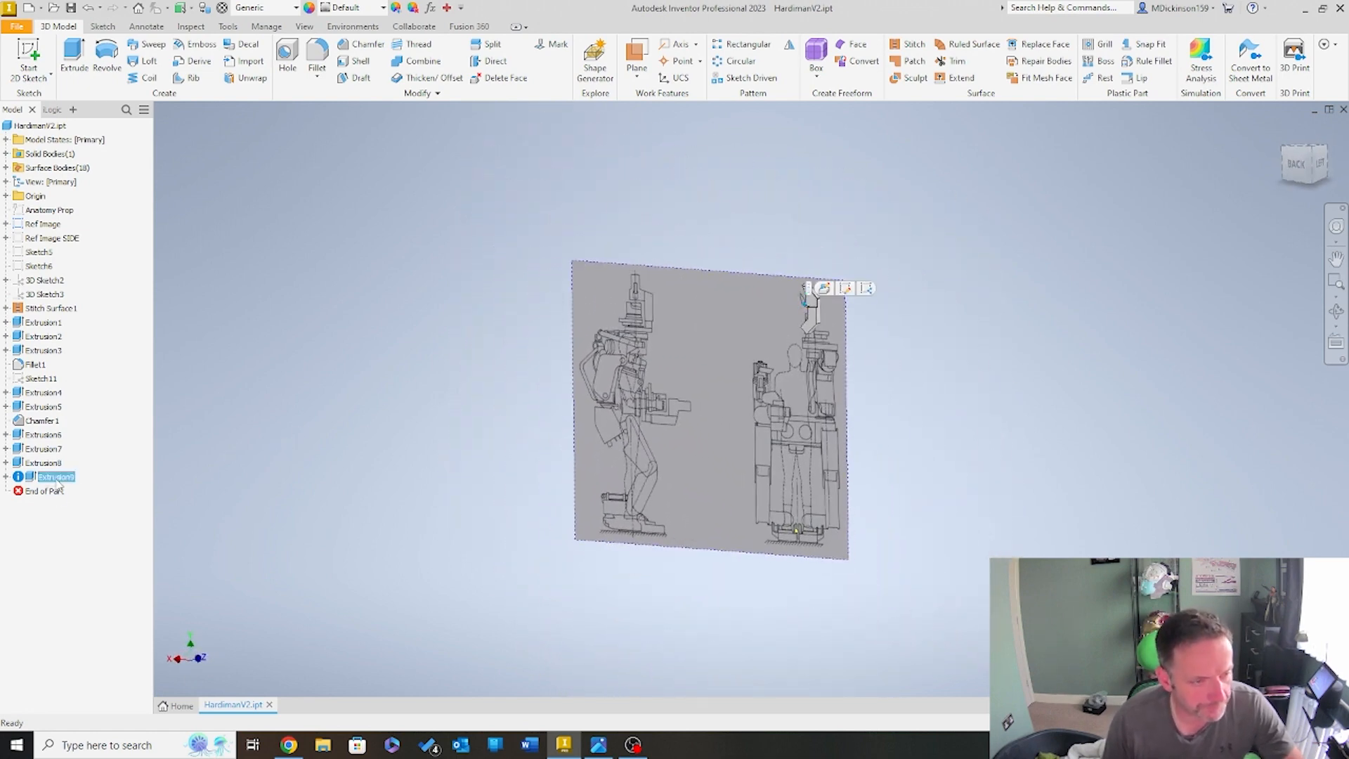
pyautogui.keyDown('shift'); pyautogui.click(43, 322); pyautogui.keyUp('shift')
pyautogui.rightClick(53, 325)
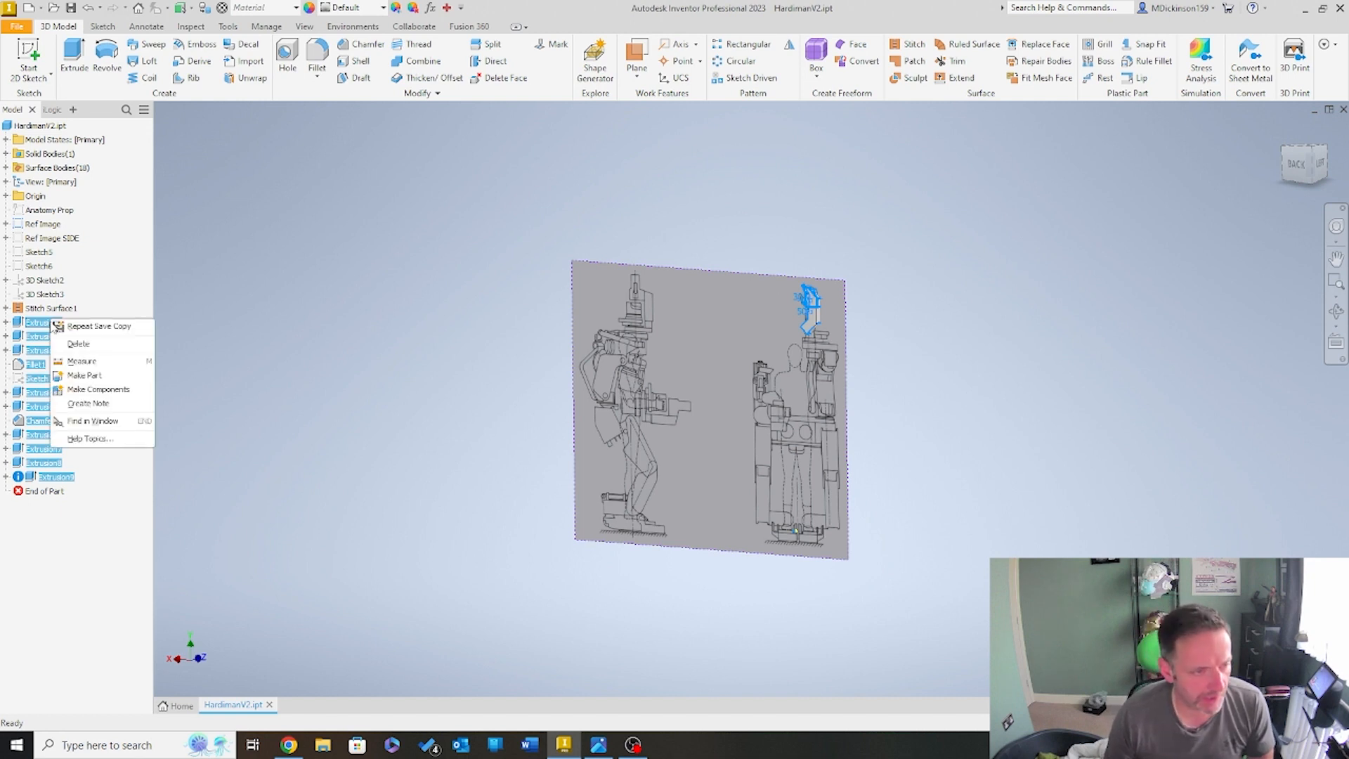
pyautogui.click(67, 365)
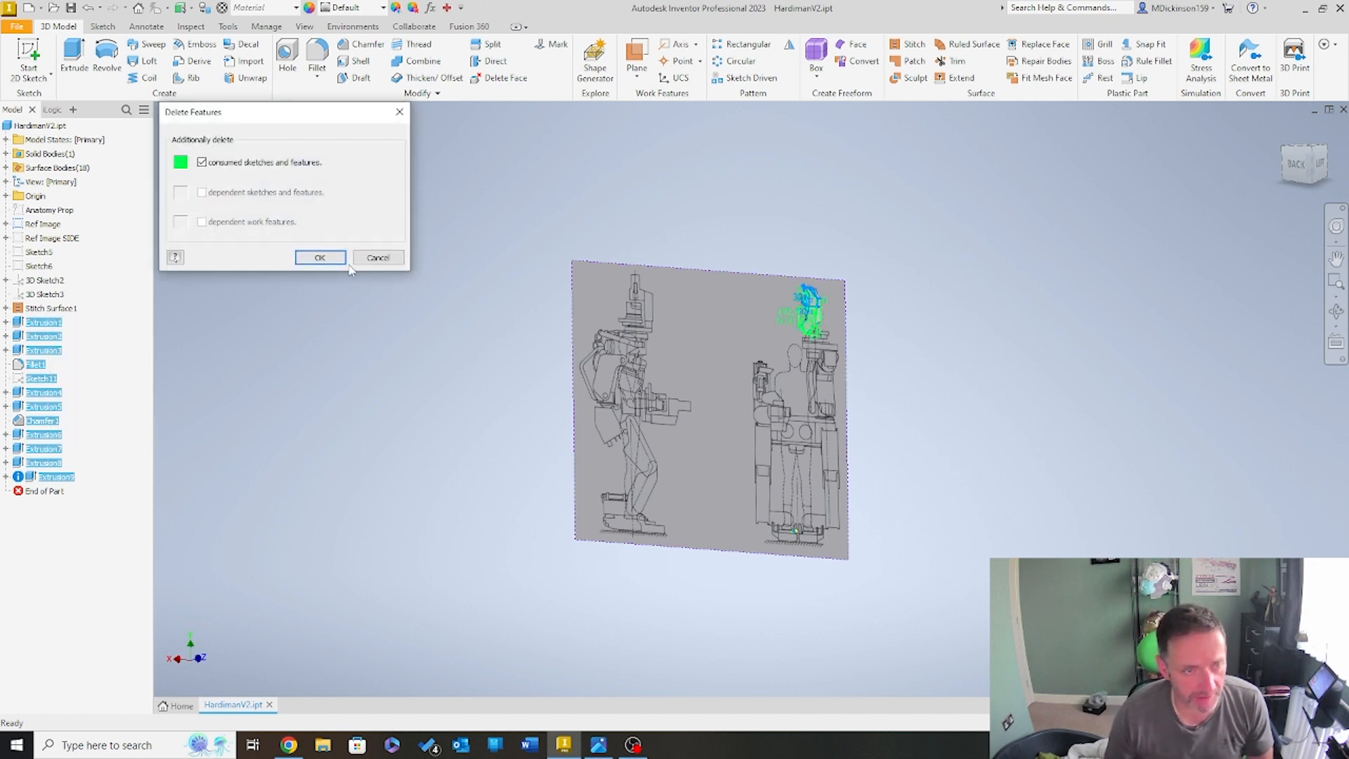
pyautogui.click(321, 258)
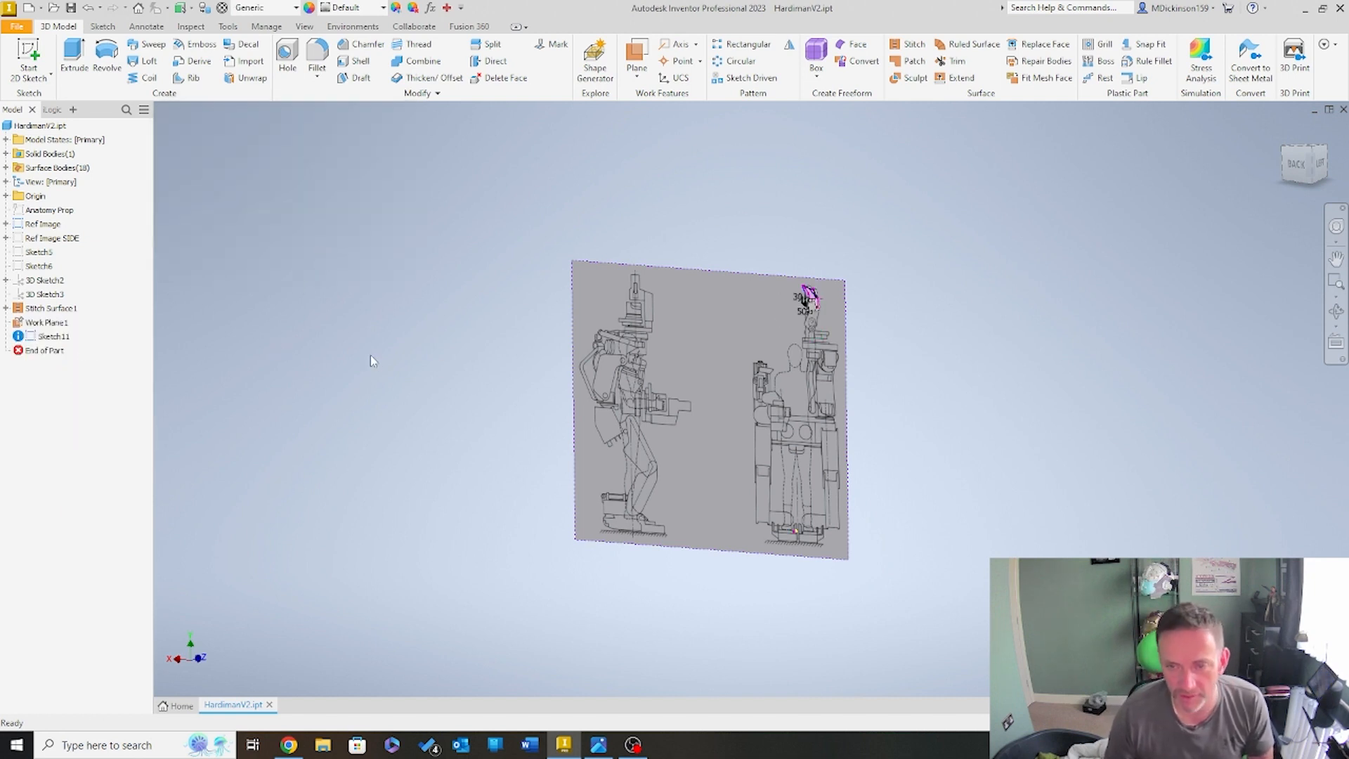
# Delete the leftover Work Plane1 and Sketch11 from the part
pyautogui.scroll(10, 828, 286)
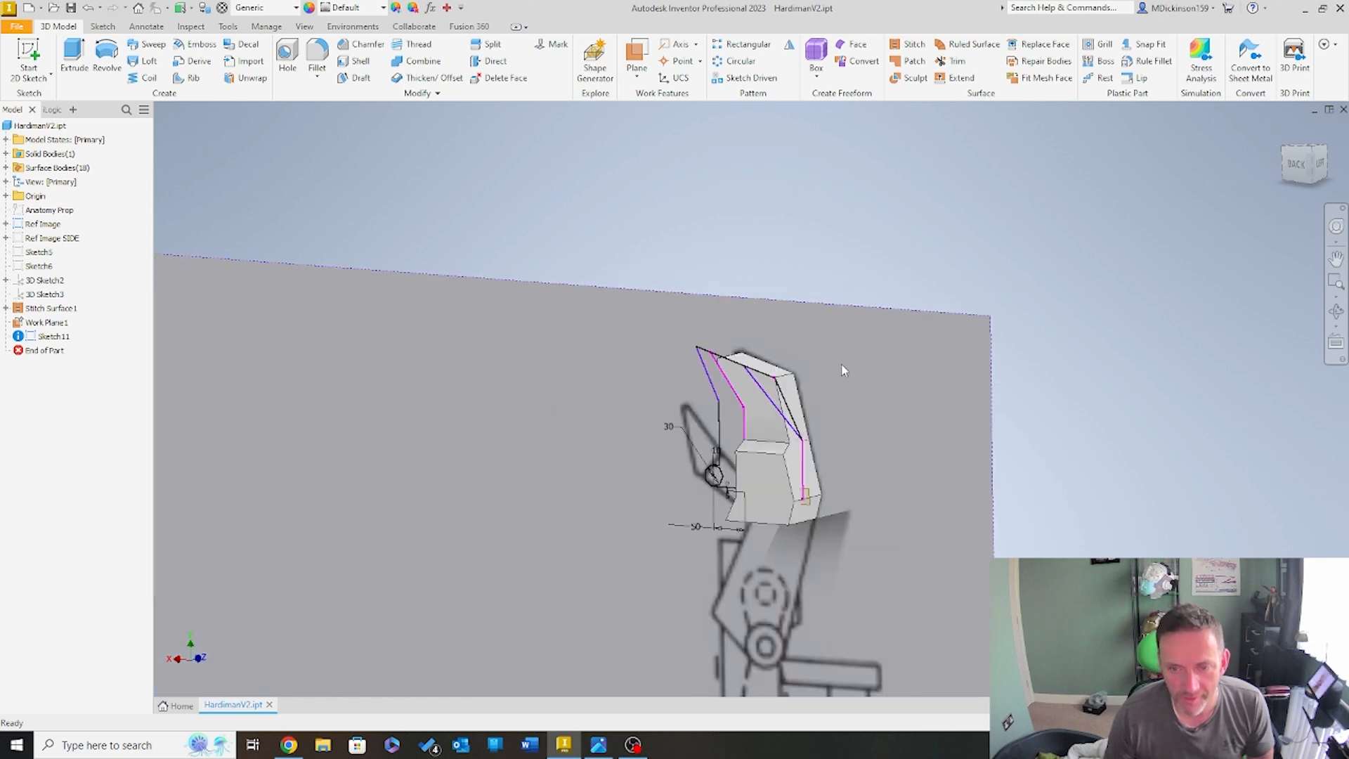
pyautogui.click(51, 337)
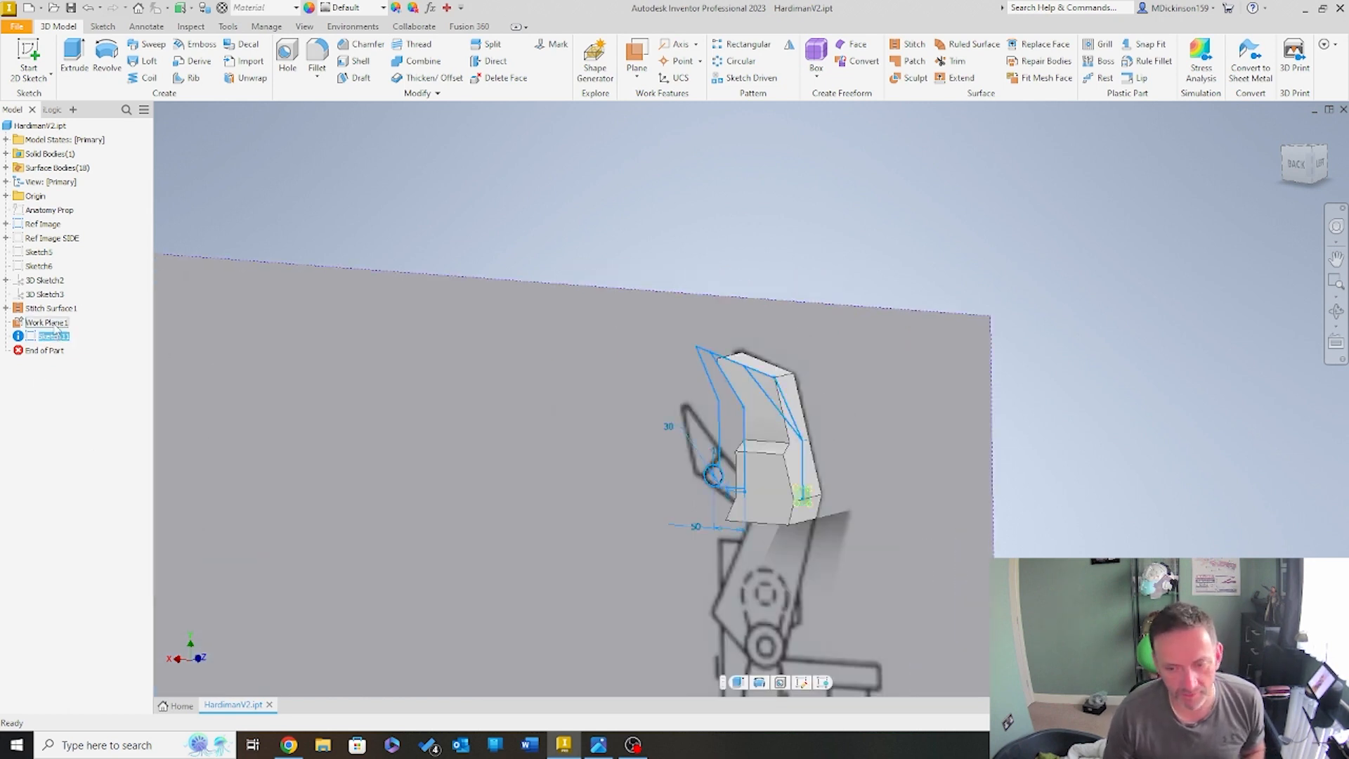
pyautogui.keyDown('ctrl'); pyautogui.click(56, 323); pyautogui.keyUp('ctrl')
pyautogui.rightClick(56, 321)
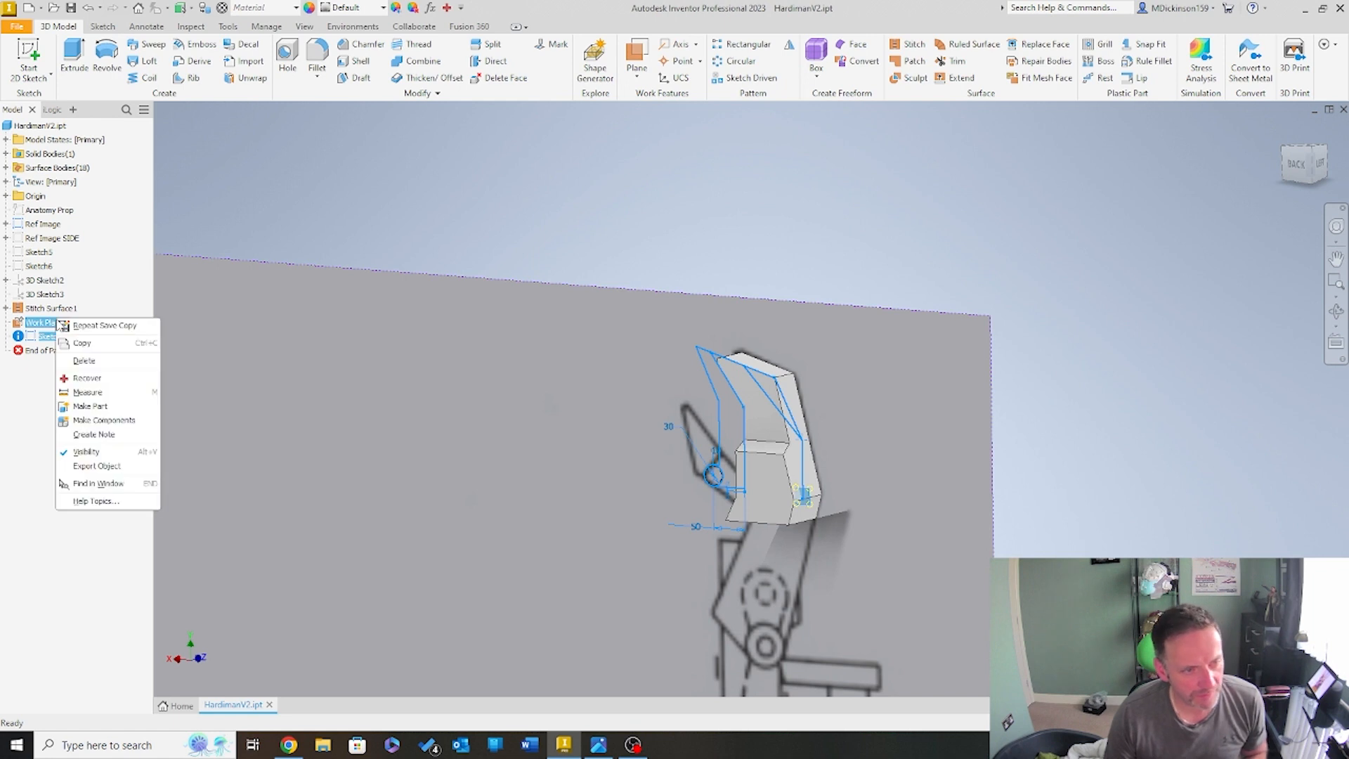
pyautogui.click(123, 362)
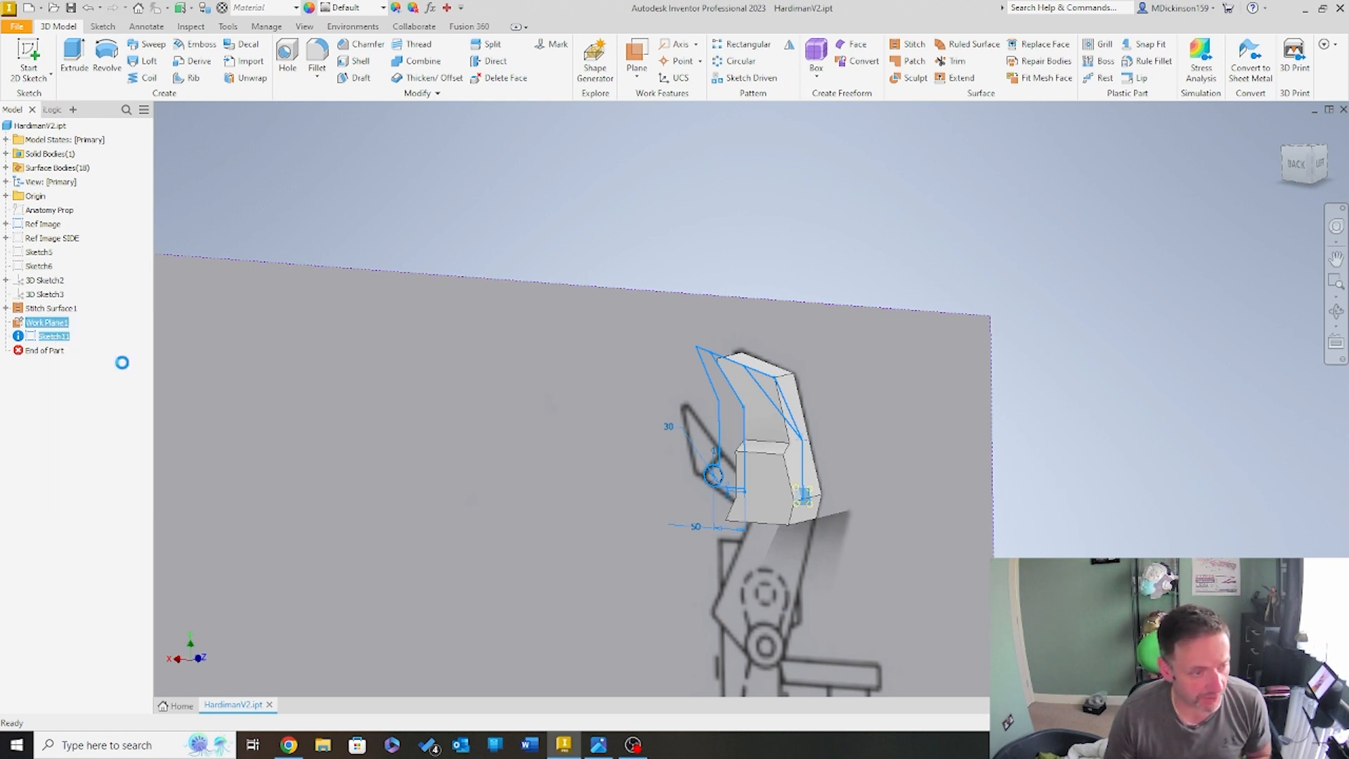
# Delete the Stitch Surface1 feature that forms the claw body
pyautogui.rightClick(62, 309)
pyautogui.click(111, 329)
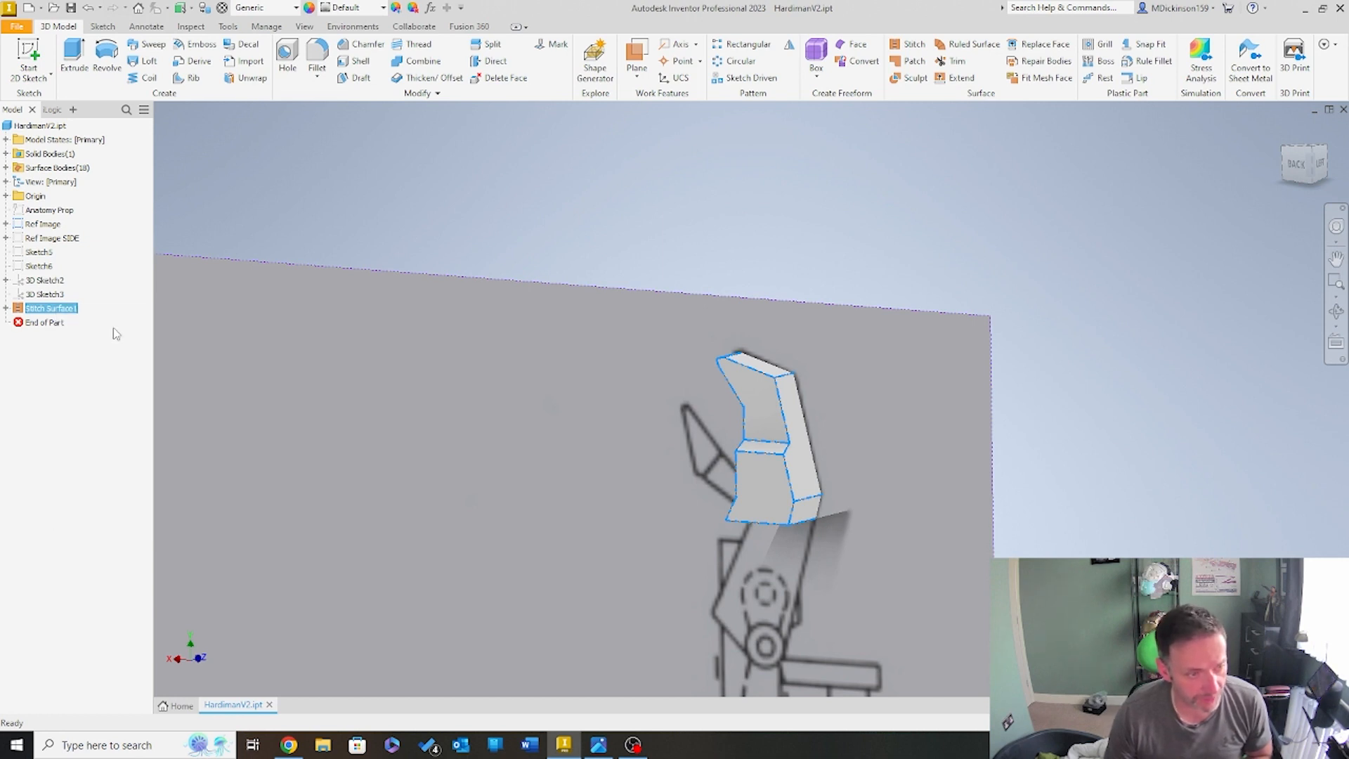
pyautogui.click(319, 257)
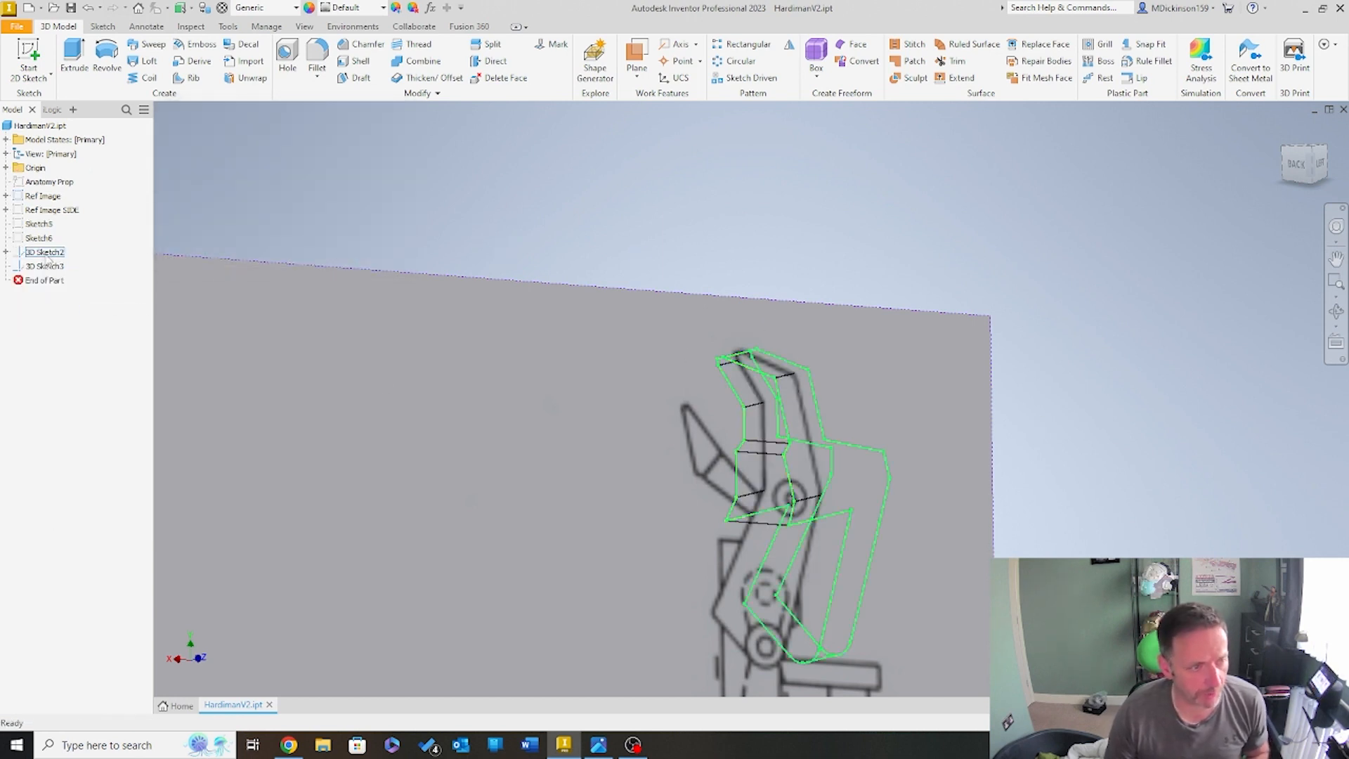
# Delete 3D Sketch2 and 3D Sketch3, which outline the old claw
pyautogui.click(44, 252)
pyautogui.keyDown('ctrl'); pyautogui.click(51, 266); pyautogui.keyUp('ctrl')
pyautogui.rightClick(50, 266)
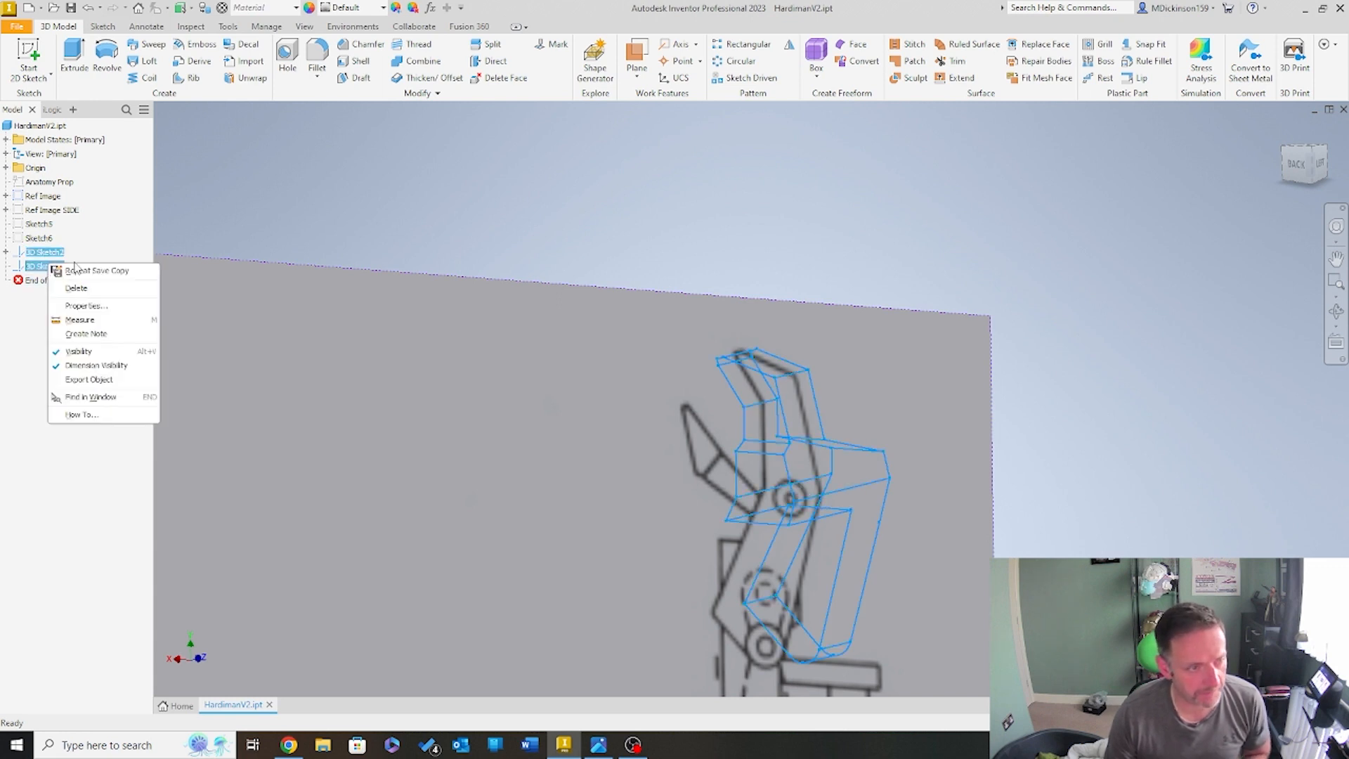
pyautogui.click(114, 293)
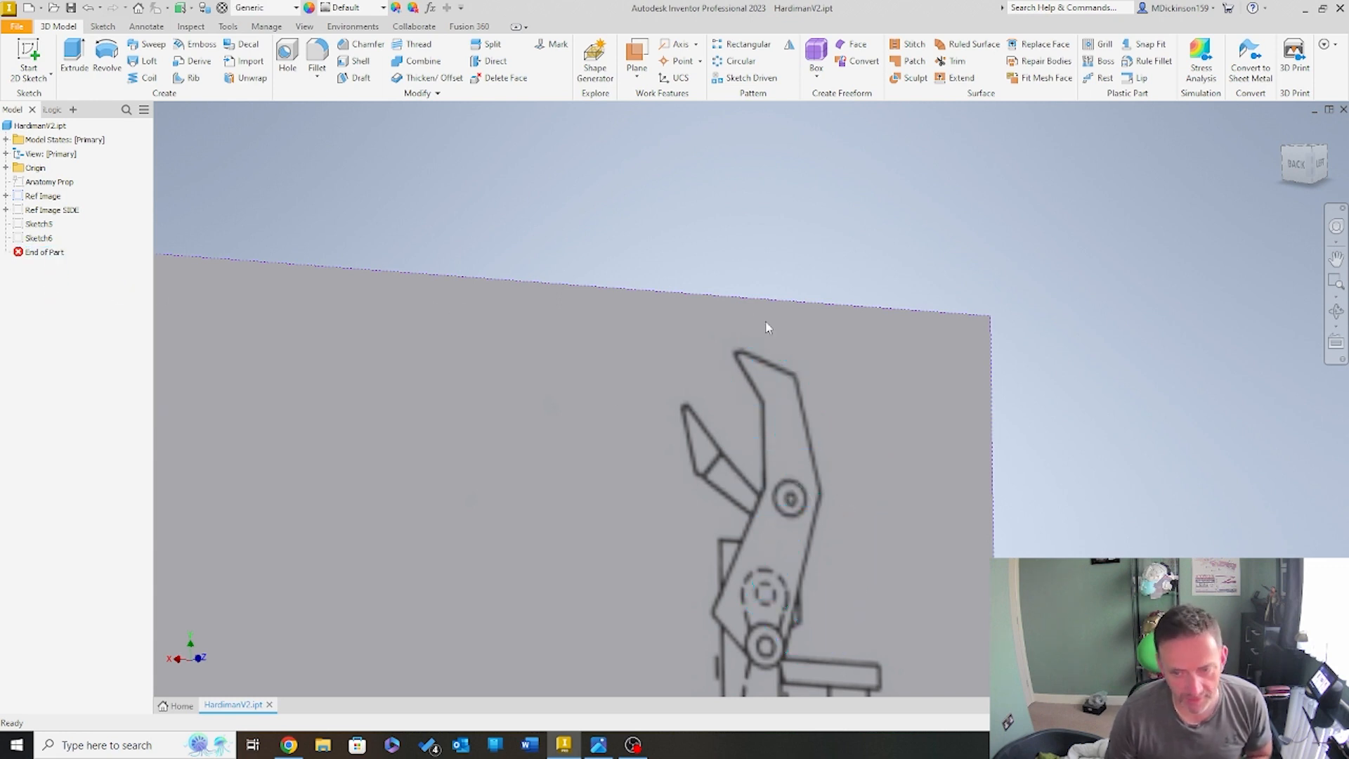
# Hide the Ref Image sketch containing the exoskeleton reference drawing
pyautogui.scroll(-10, 498, 390)
pyautogui.scroll(5, 428, 386)
pyautogui.scroll(4, 1002, 548)
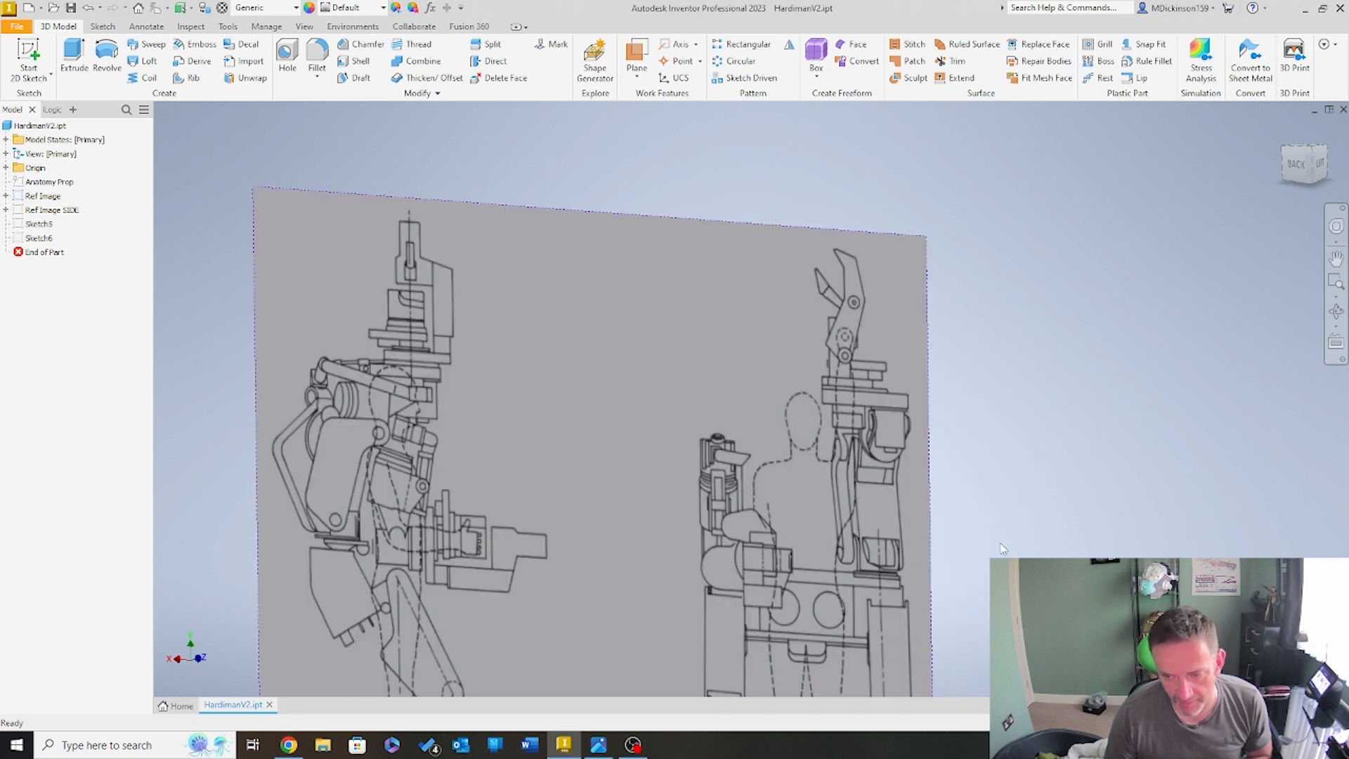
pyautogui.rightClick(55, 198)
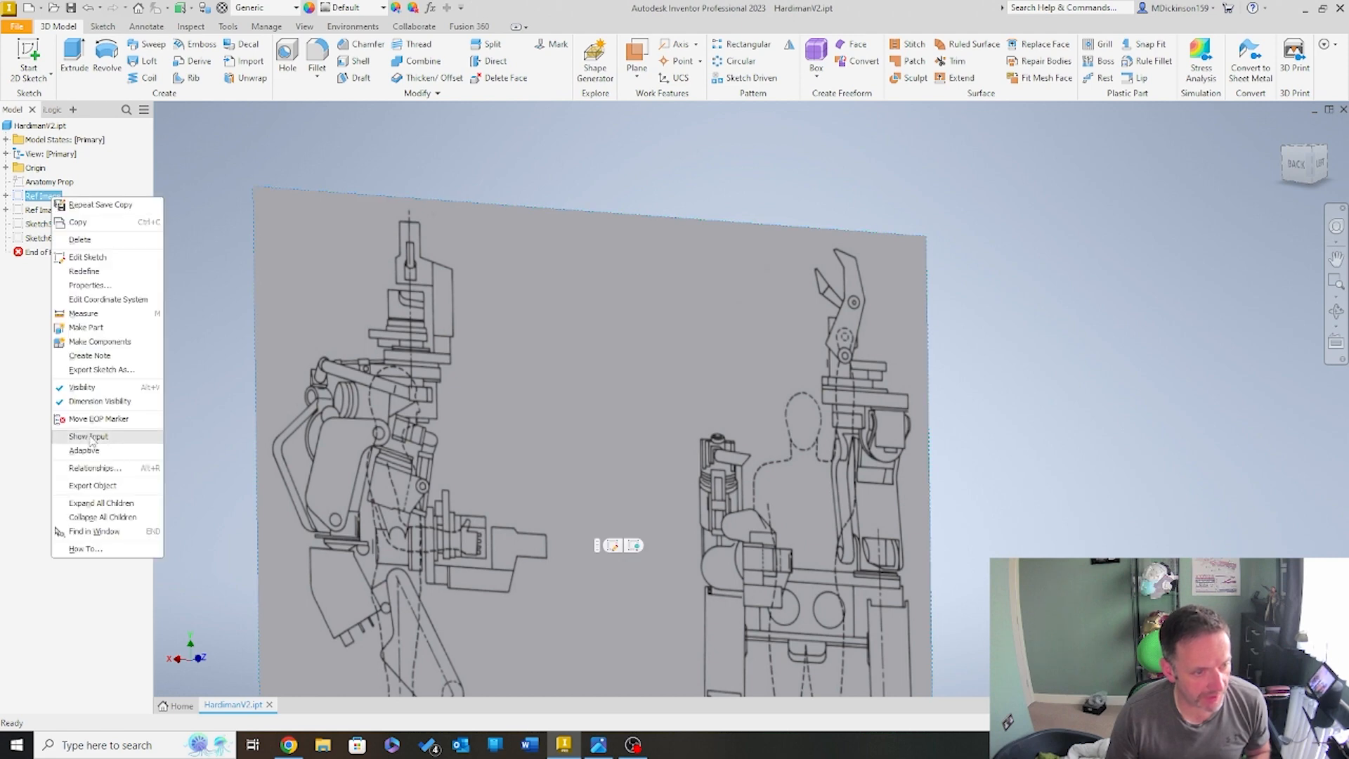
pyautogui.click(82, 387)
# Make the Anatomy Prop sketch visible and view its full height straight on from the back
pyautogui.rightClick(56, 185)
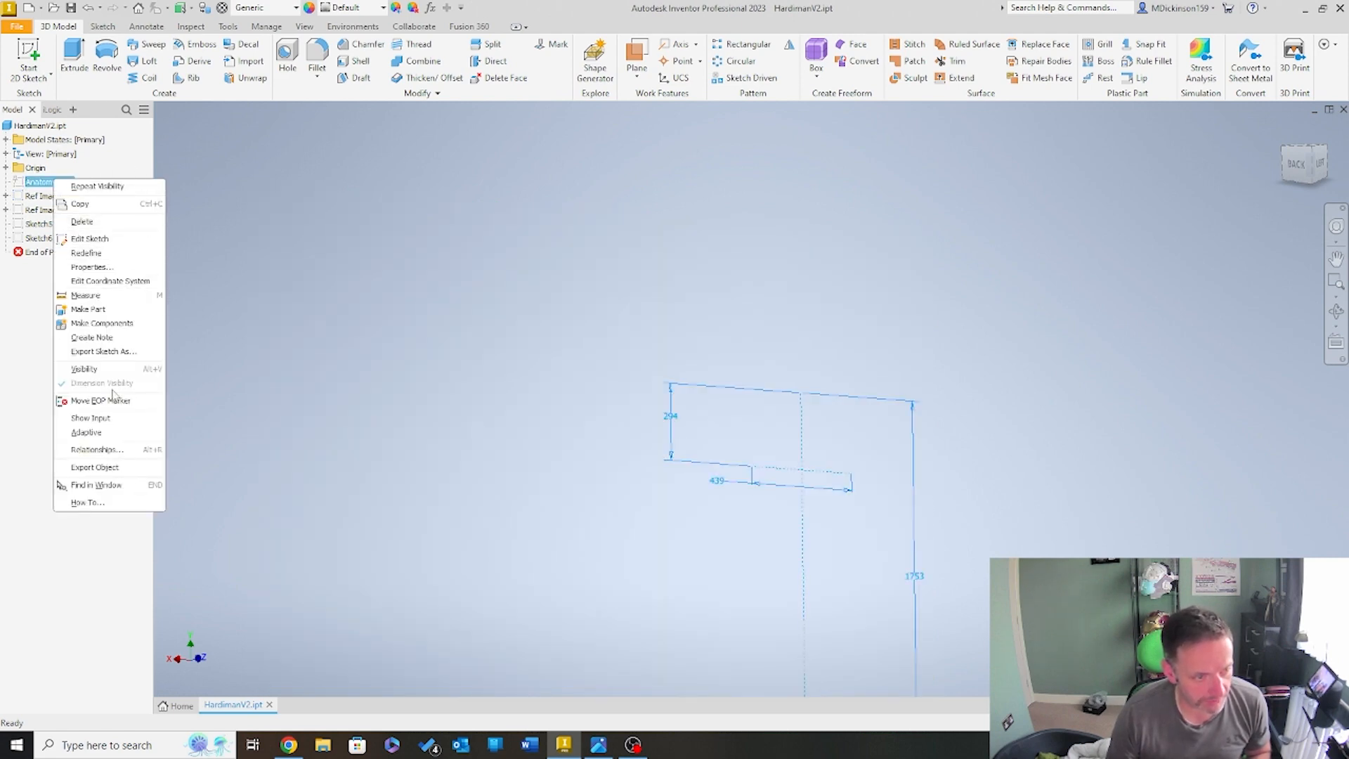
pyautogui.click(124, 371)
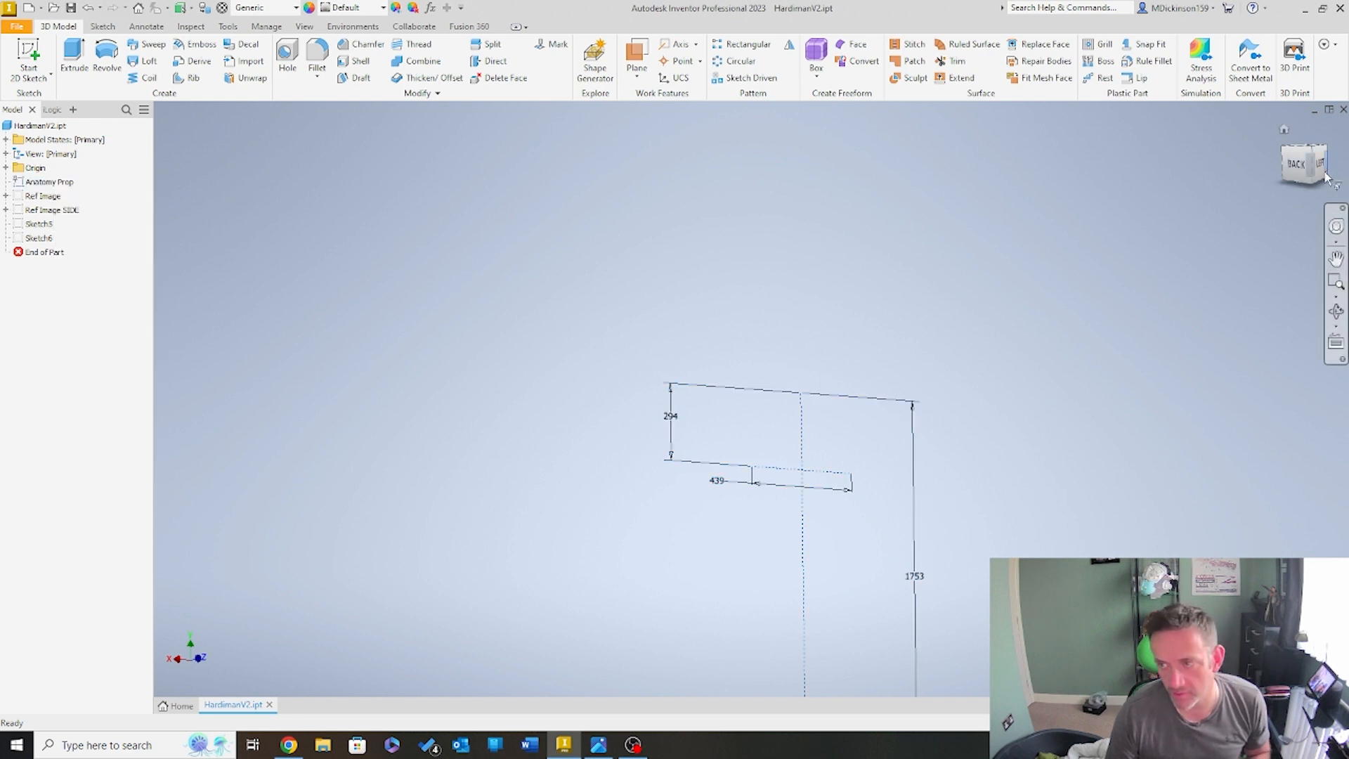
pyautogui.click(1299, 166)
pyautogui.scroll(3, 975, 395)
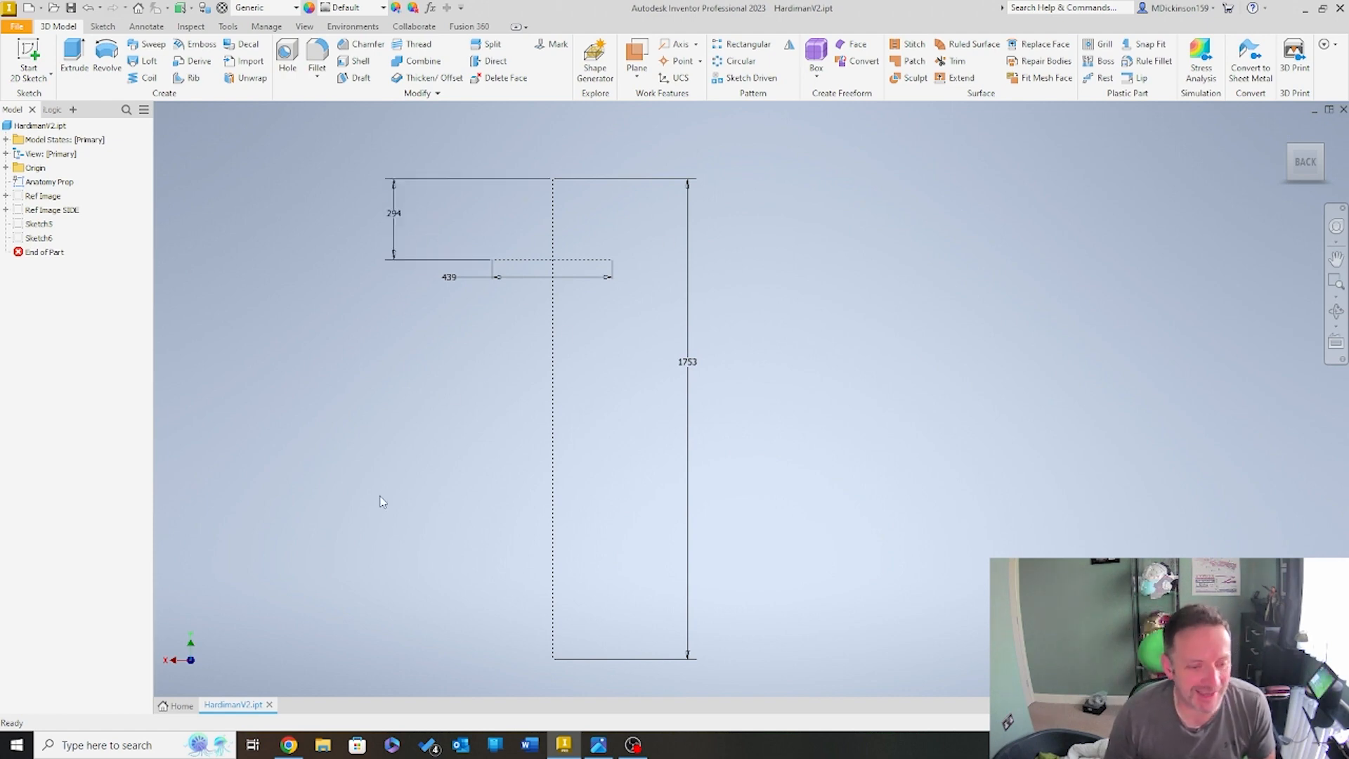
# Switch to the photo viewer and bring up the joint axis diagram with the kinematic length table
pyautogui.click(598, 745)
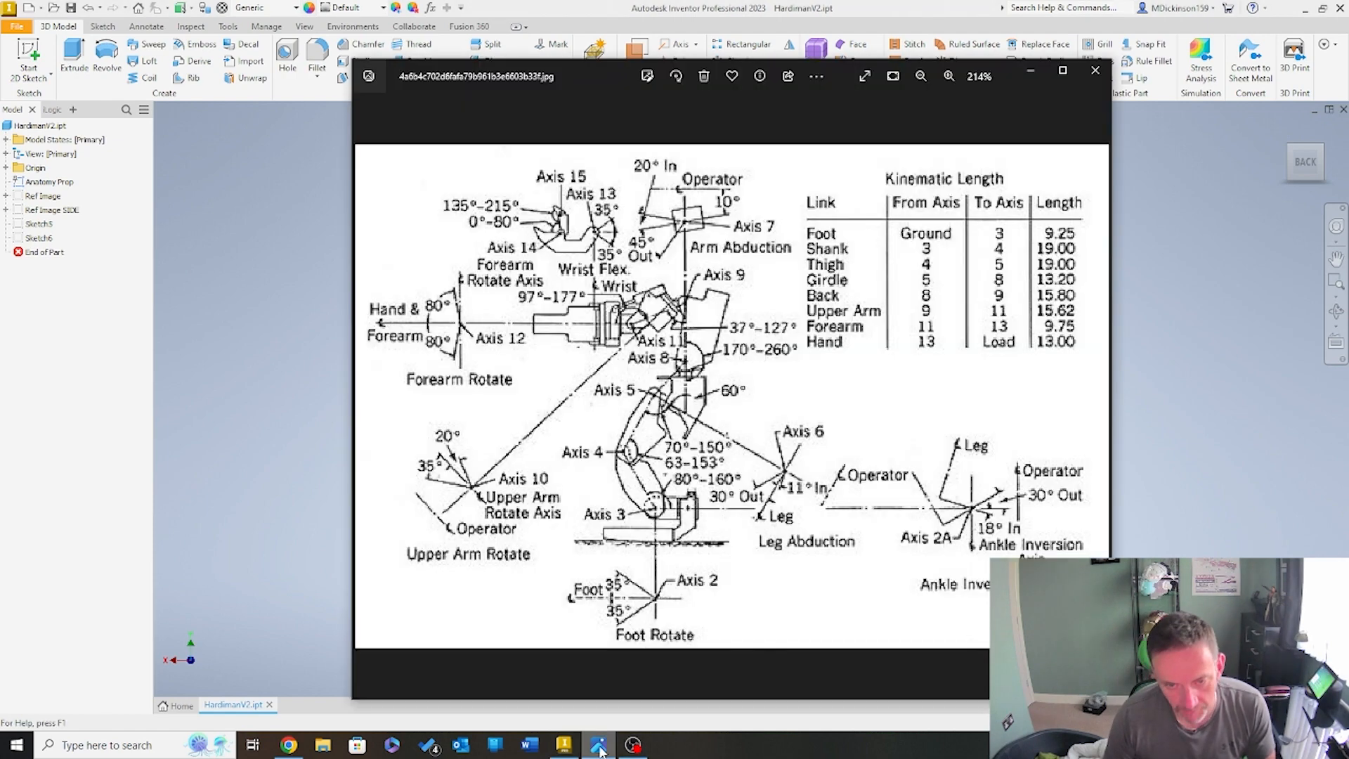
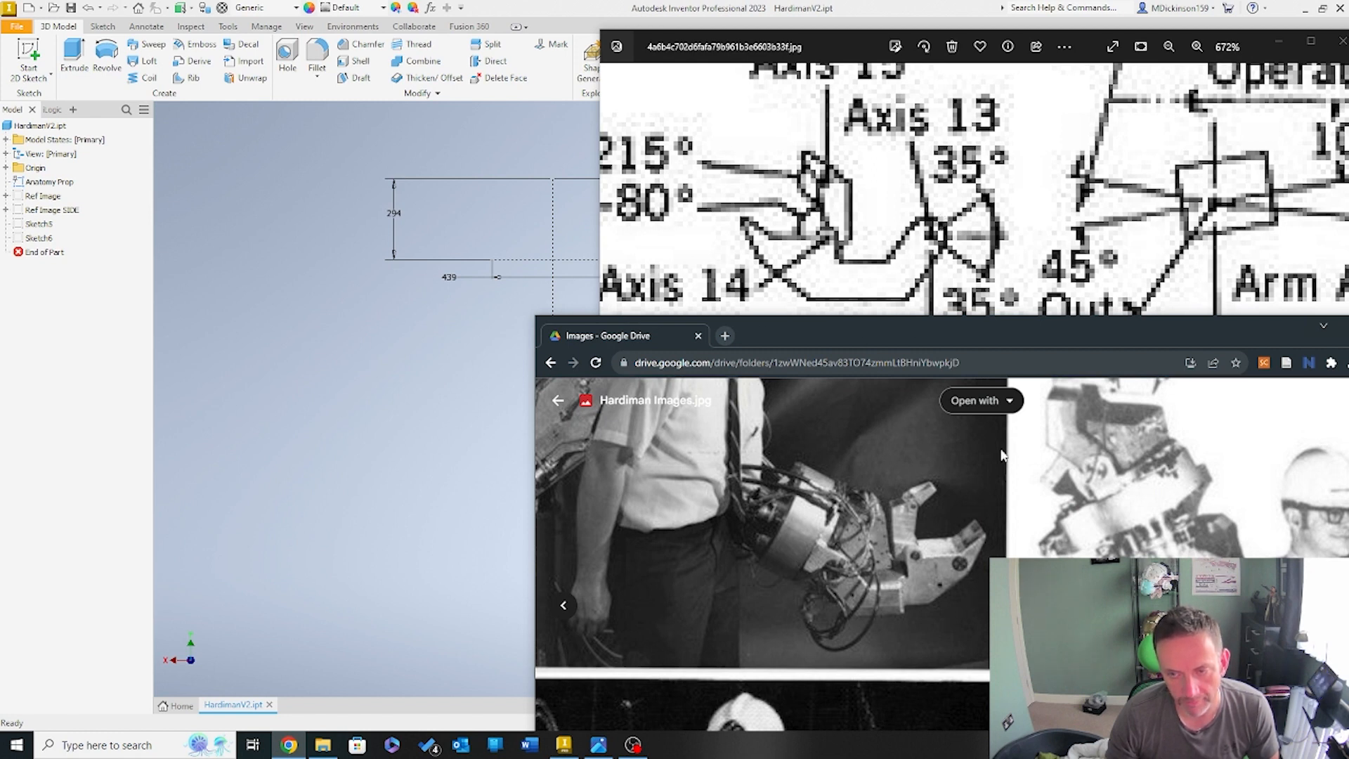
# Put the reference image windows away and close HardimanV2.ipt without saving the changes
pyautogui.moveTo(991, 343); pyautogui.dragTo(0, 253)
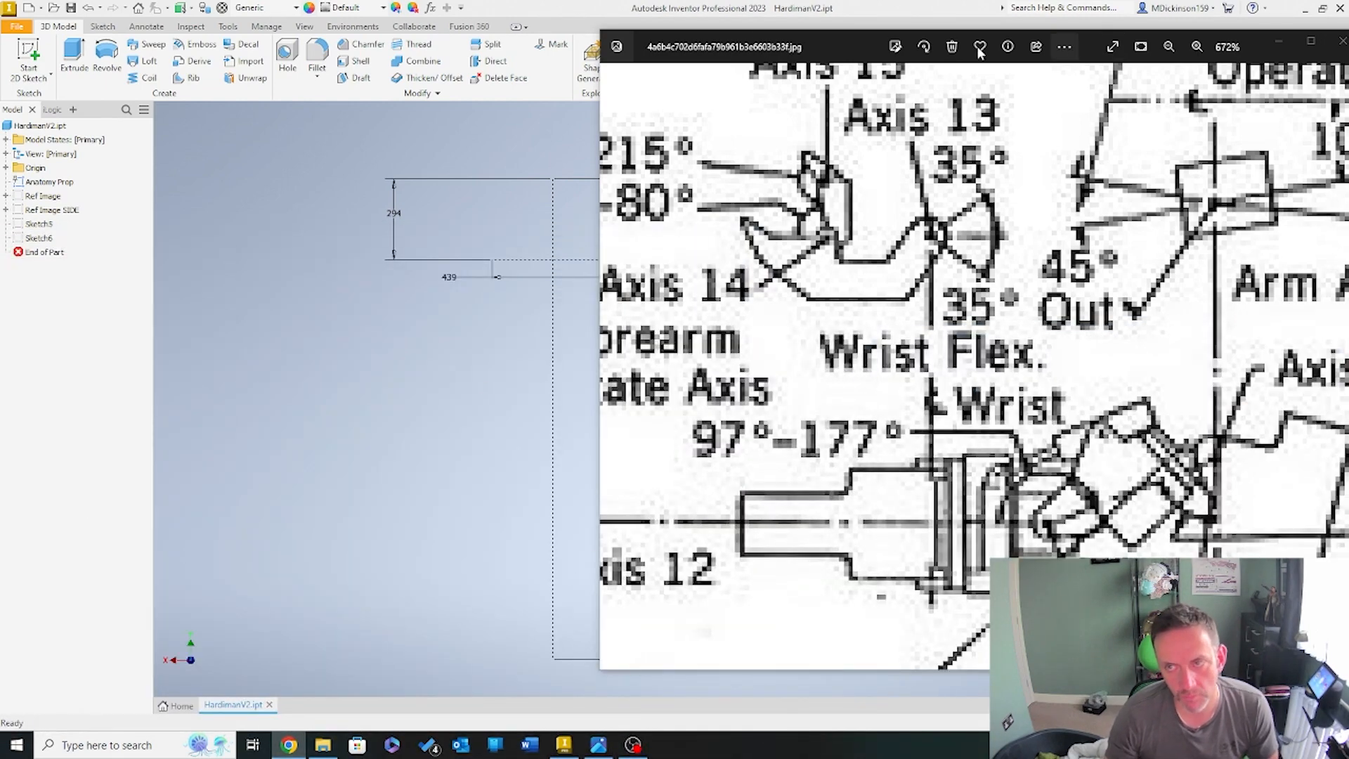
pyautogui.moveTo(824, 44); pyautogui.dragTo(0, 99)
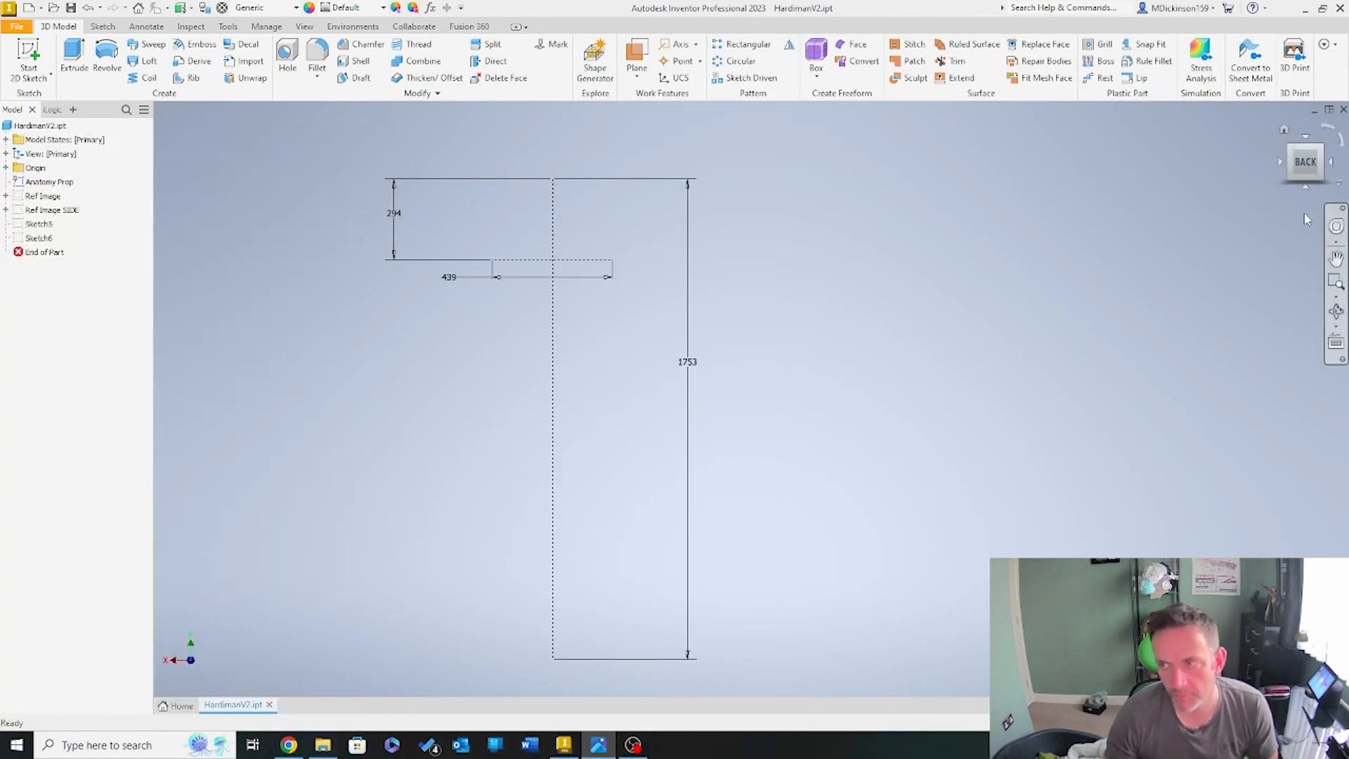
pyautogui.click(1342, 110)
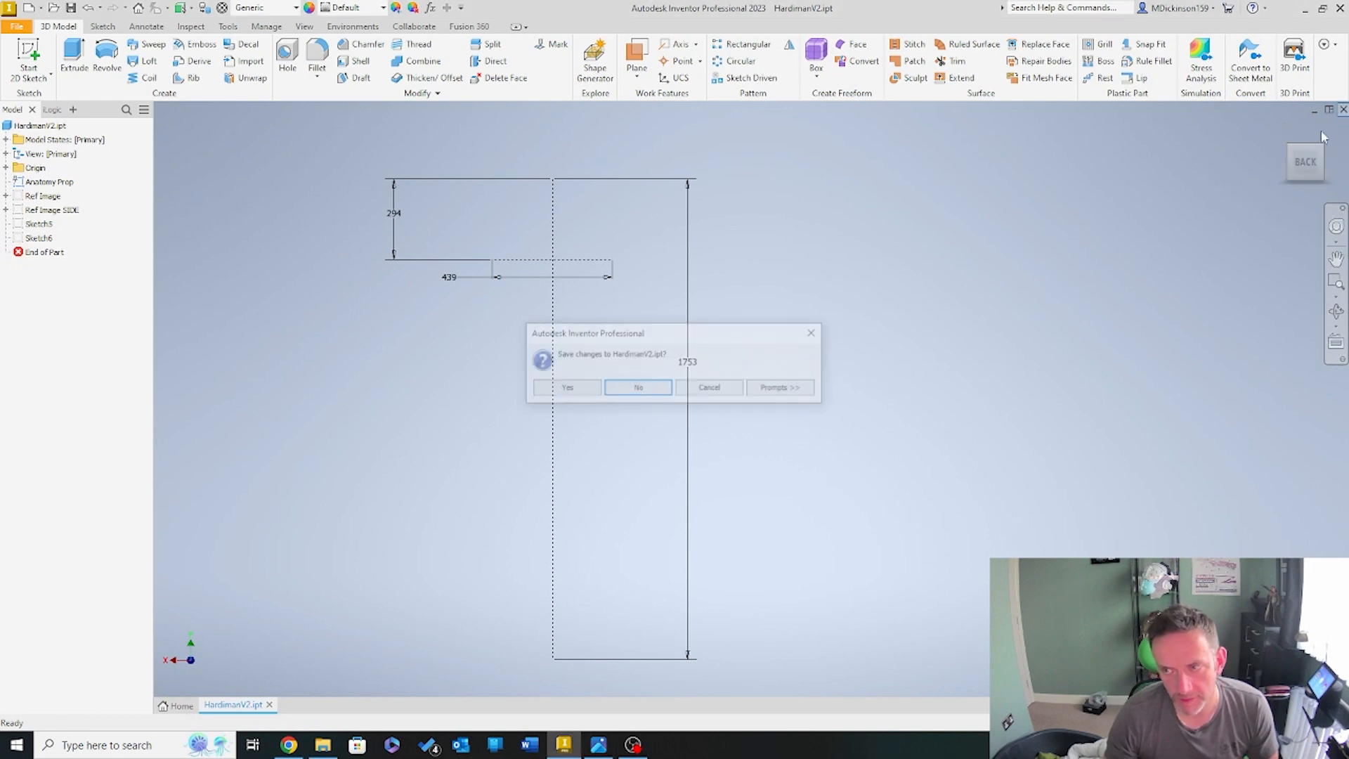
pyautogui.click(637, 390)
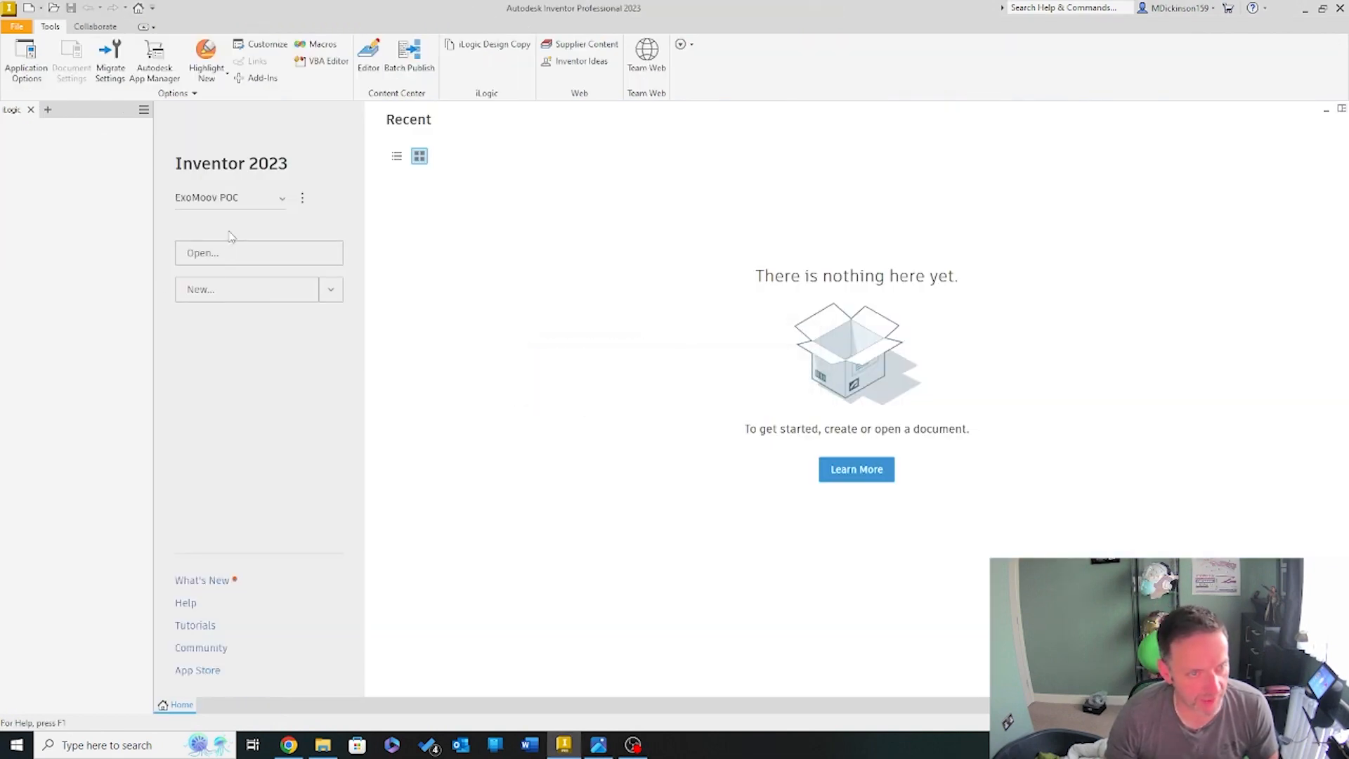
# Open the original part Hardiman.ipt from the Hardiman folder
pyautogui.click(222, 253)
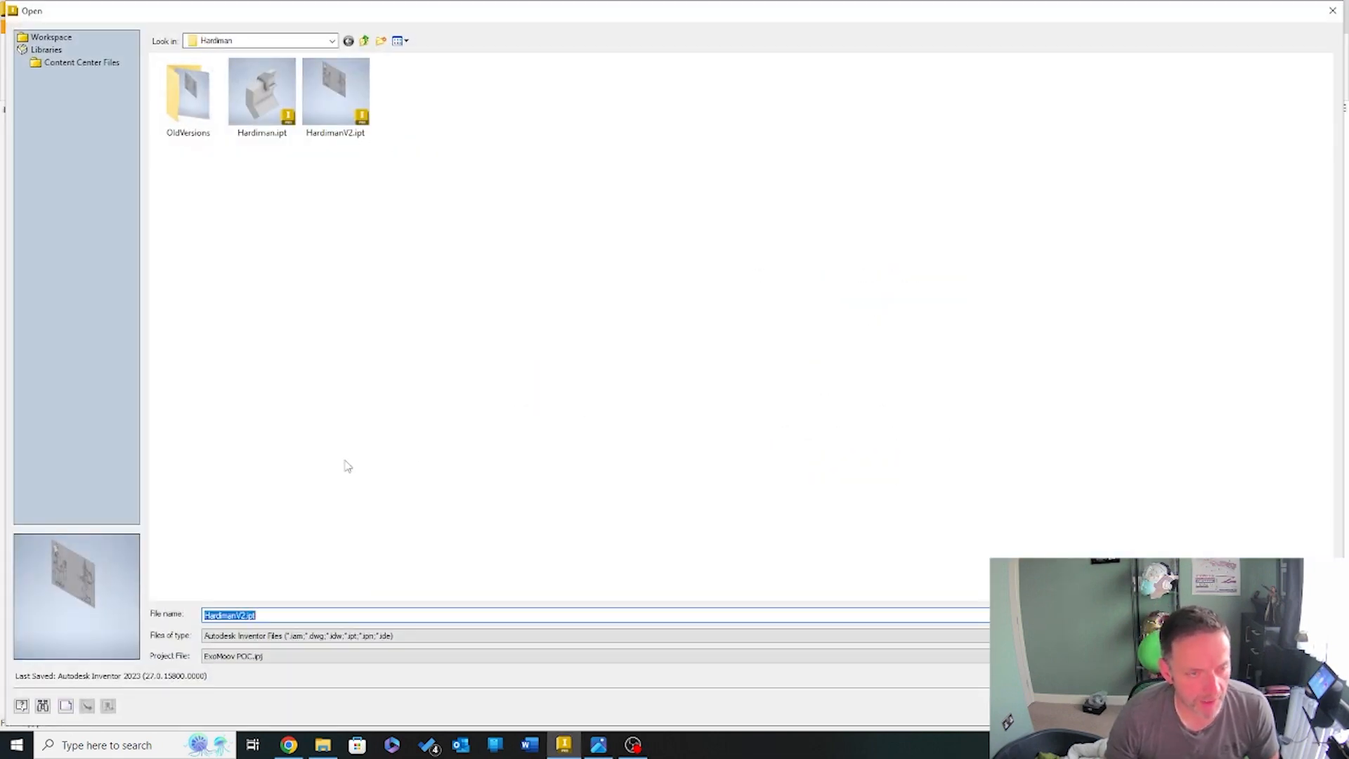
pyautogui.click(247, 94)
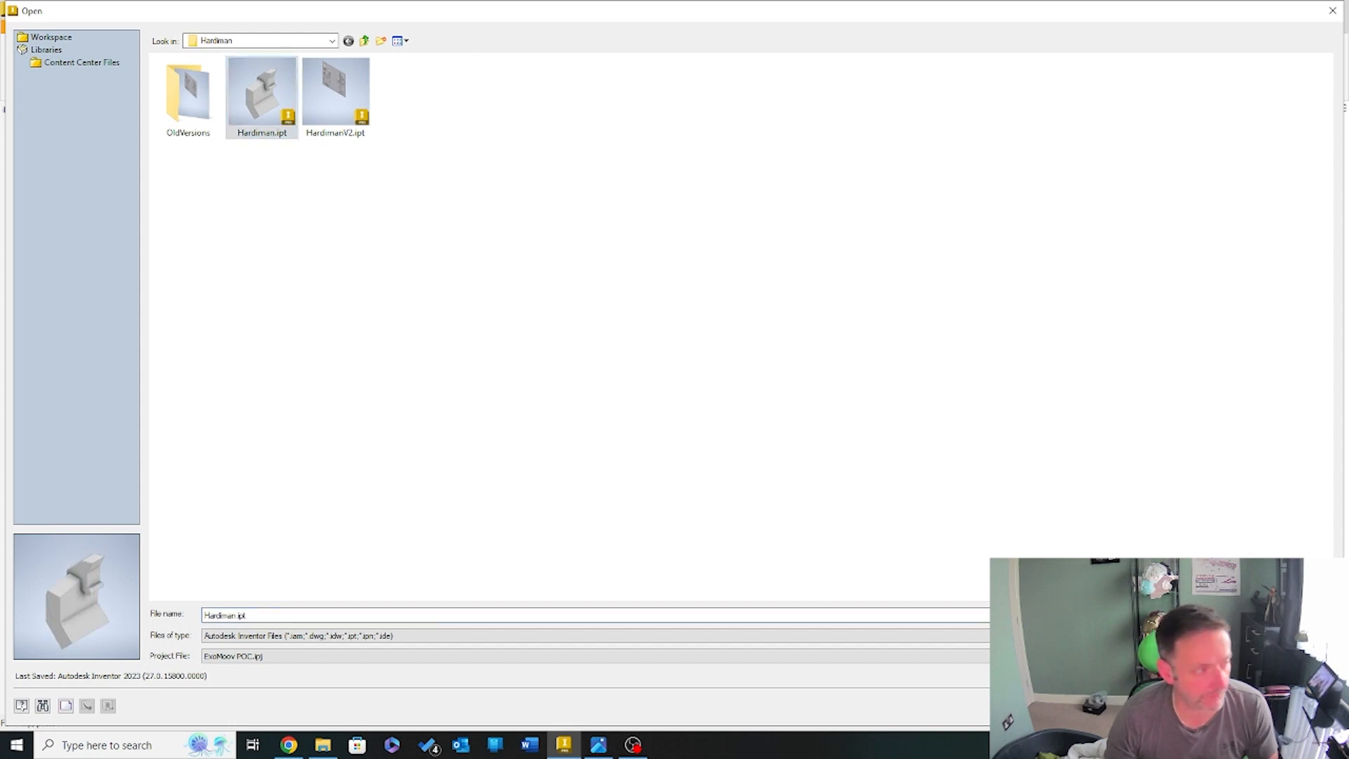
pyautogui.click(1244, 706)
pyautogui.click(583, 423)
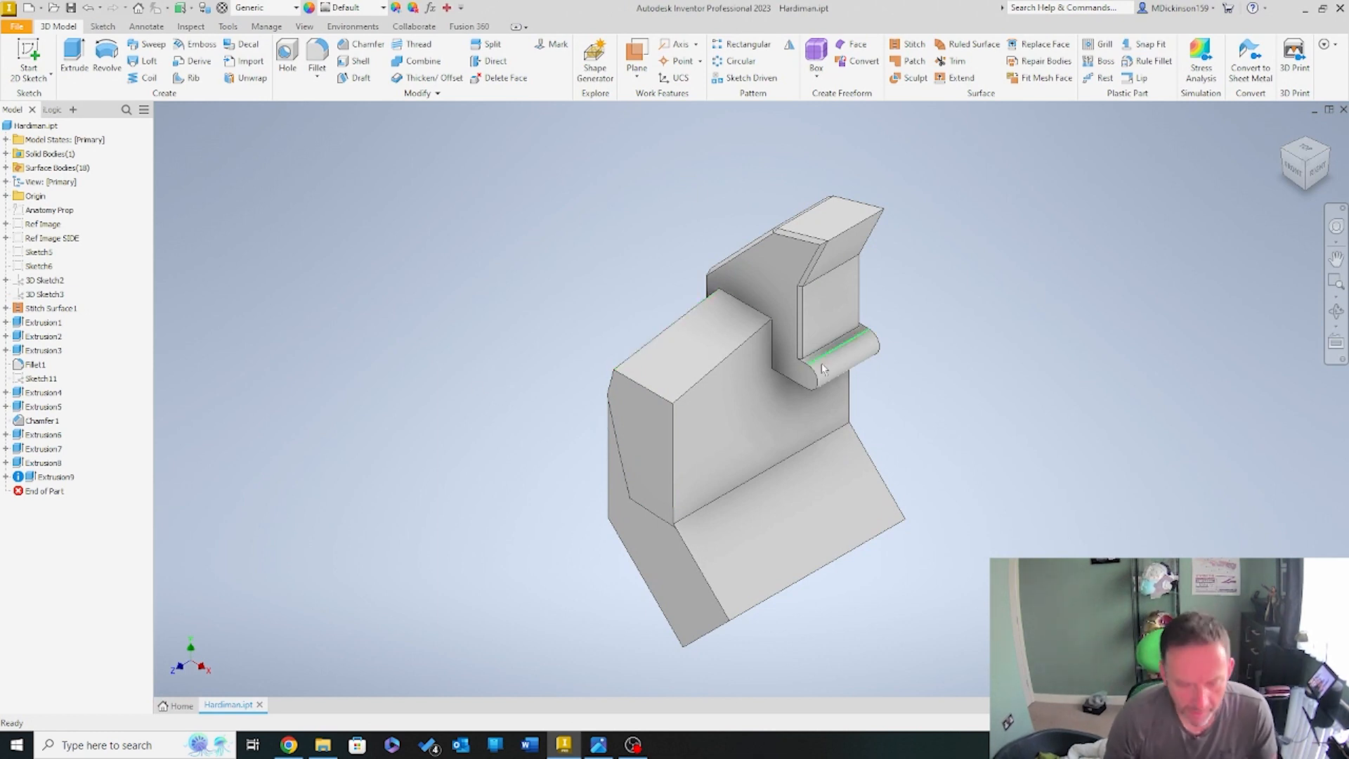
# Start a new 2D sketch on the XY plane, with the claw model viewed from its side profile
pyautogui.keyDown('shift'); pyautogui.moveTo(746, 334); pyautogui.dragTo(764, 349, button='middle'); pyautogui.keyUp('shift')
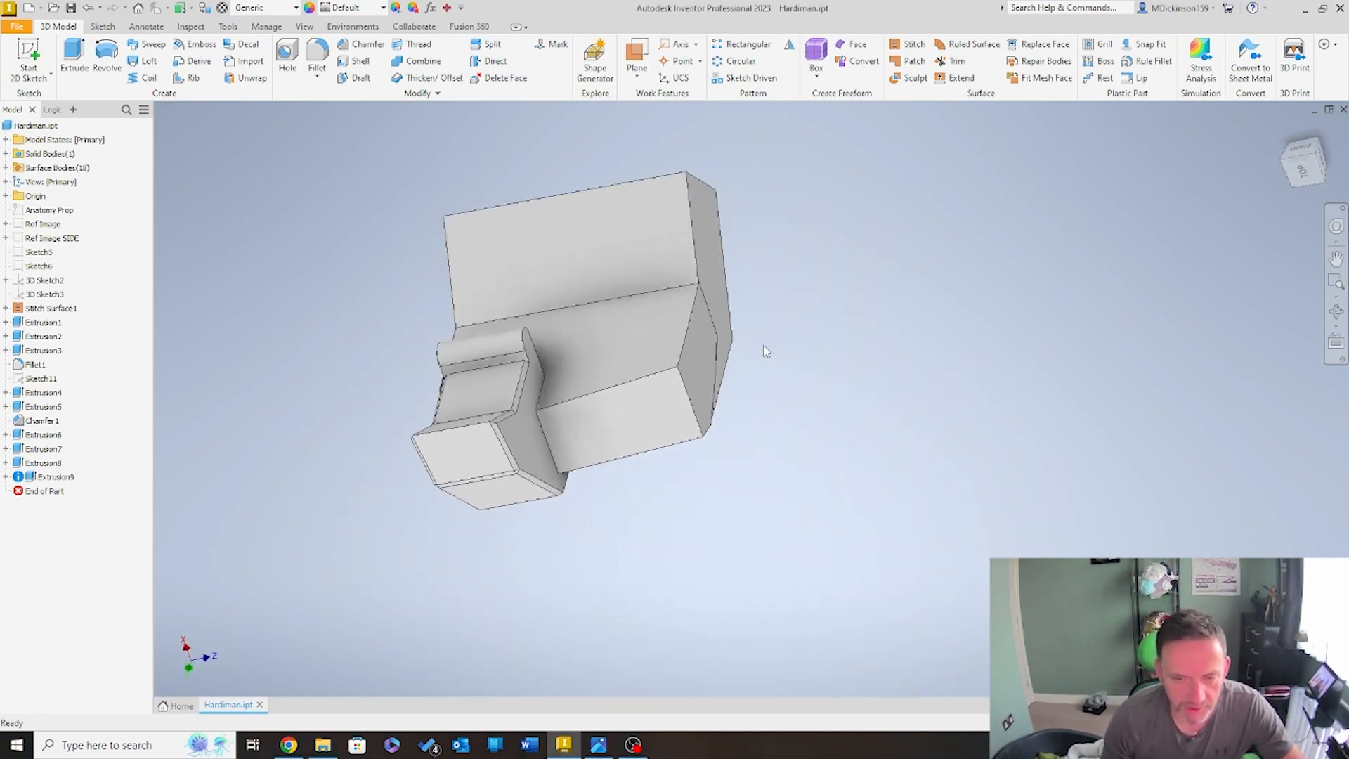
pyautogui.click(1305, 151)
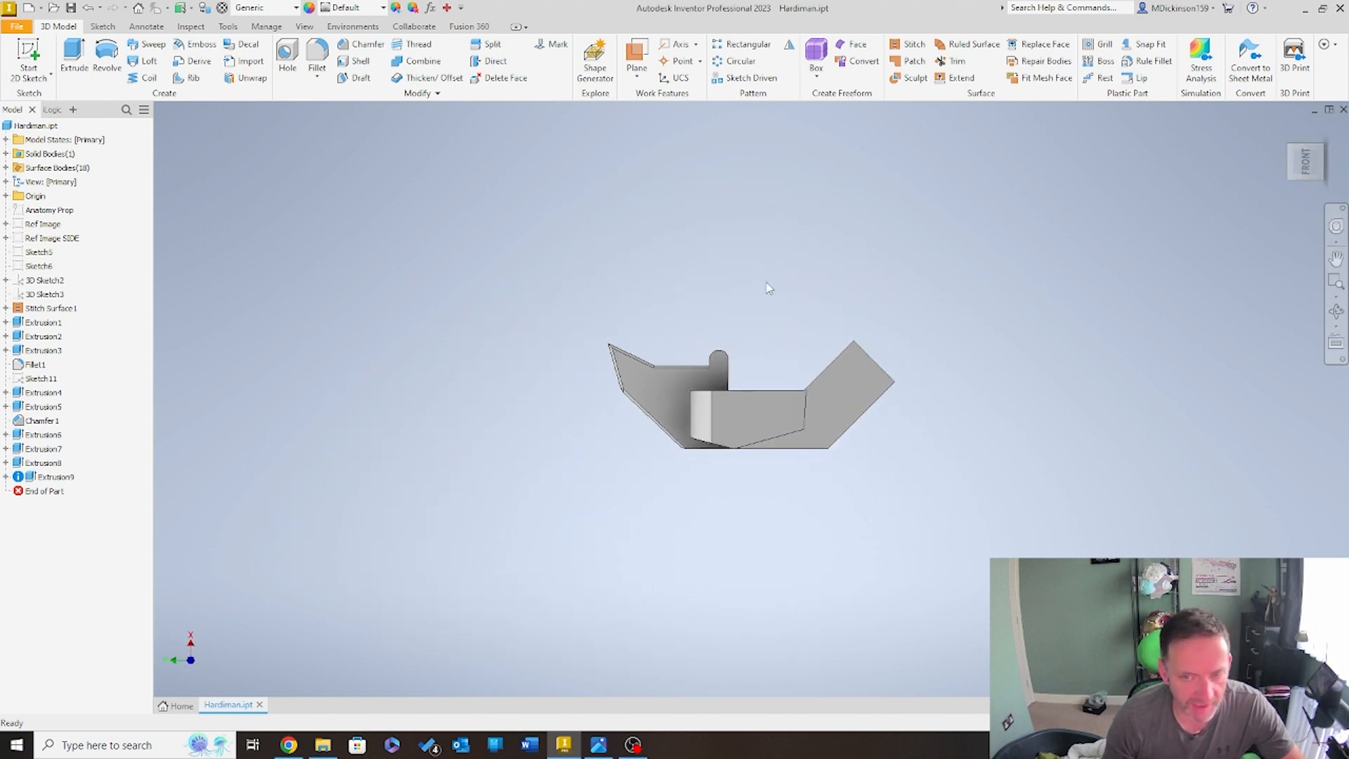
pyautogui.scroll(3, 769, 287)
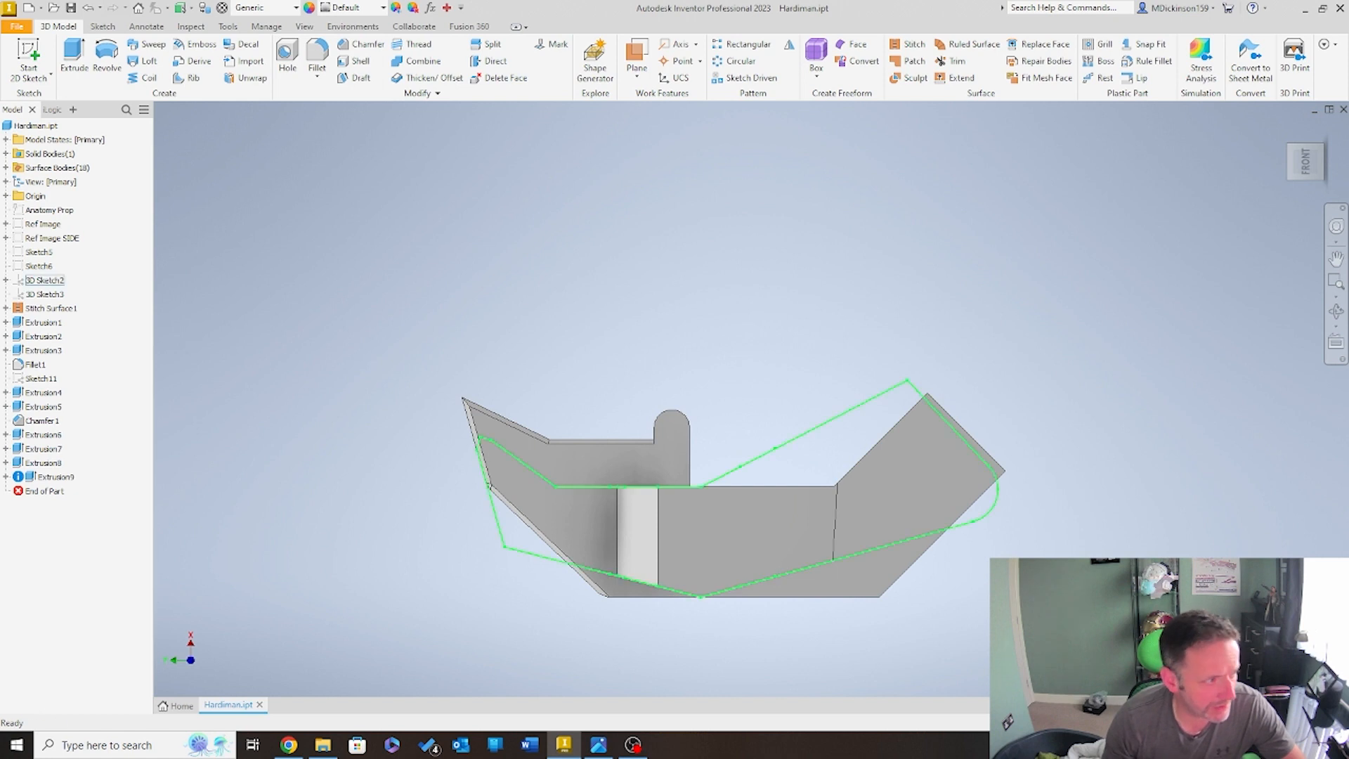
pyautogui.click(32, 52)
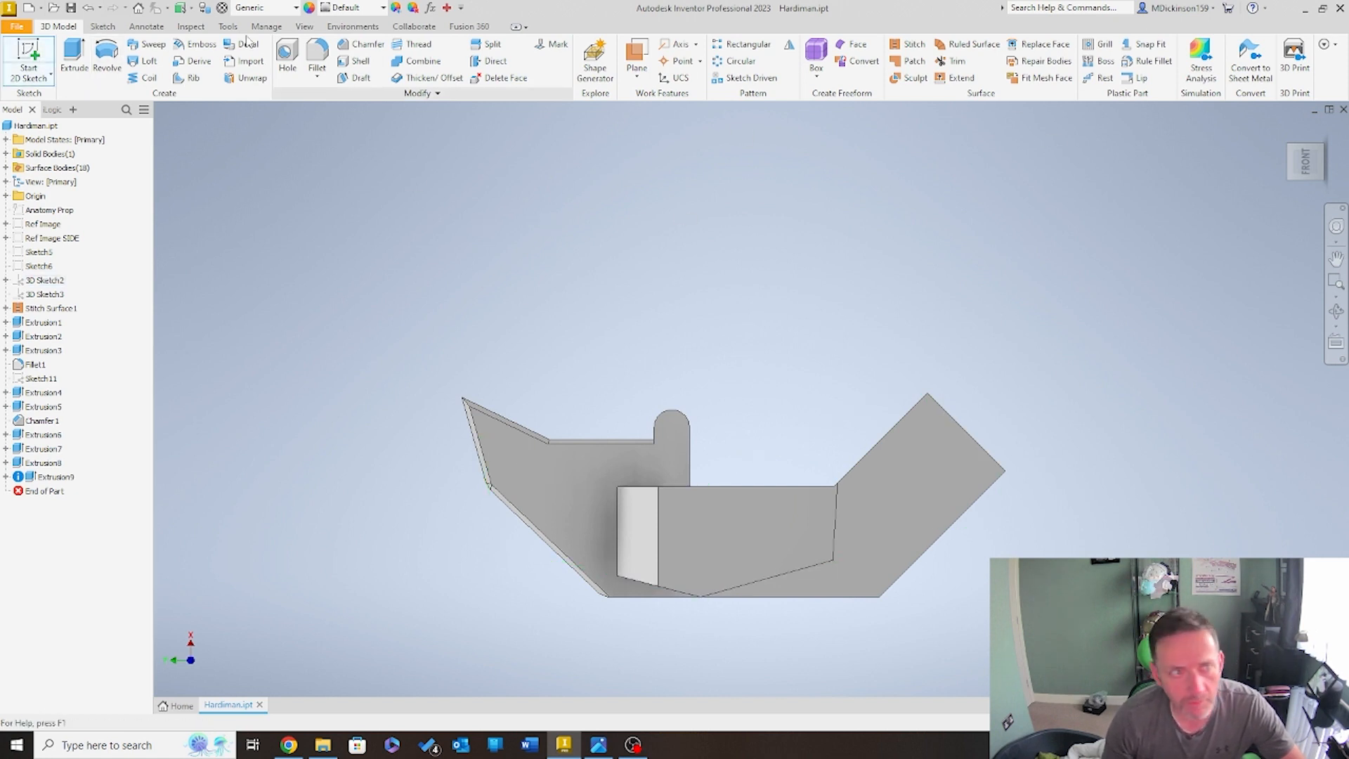
pyautogui.scroll(-4, 800, 437)
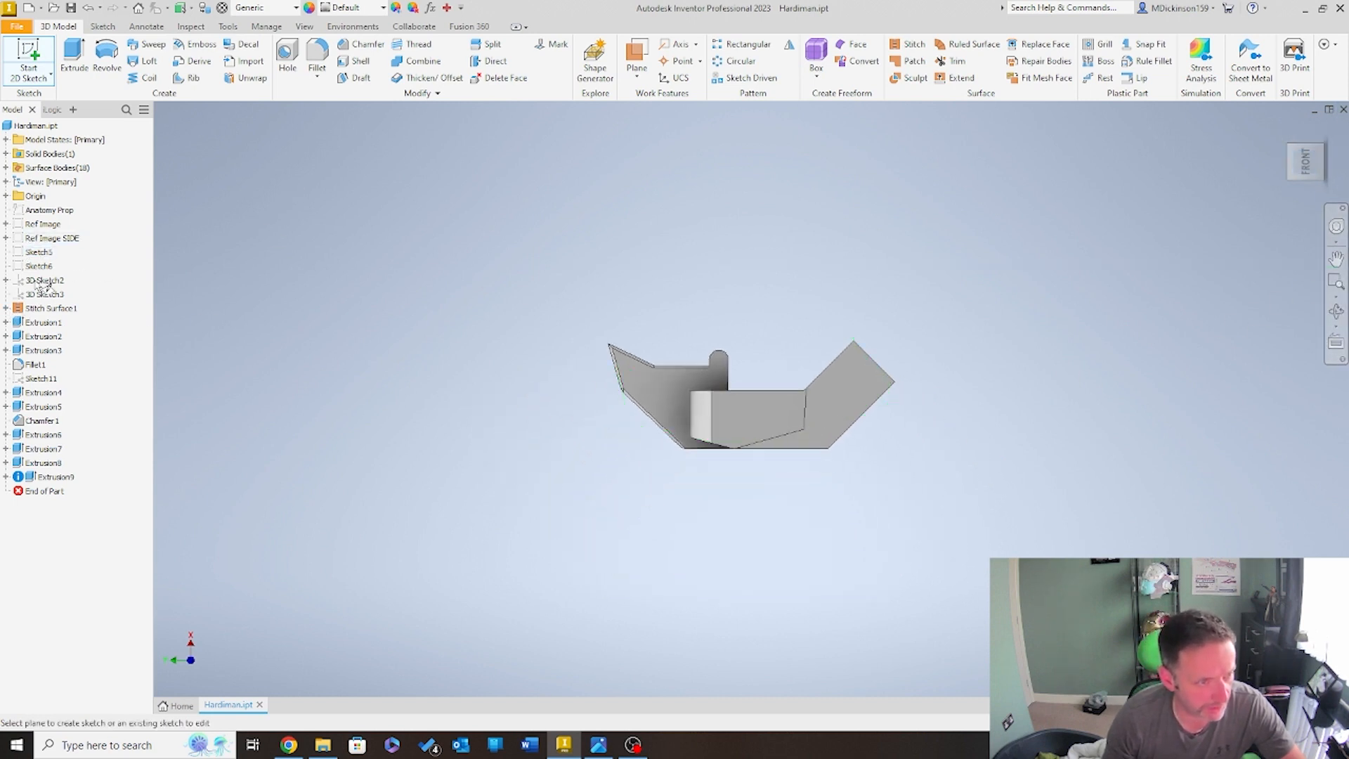
pyautogui.click(7, 196)
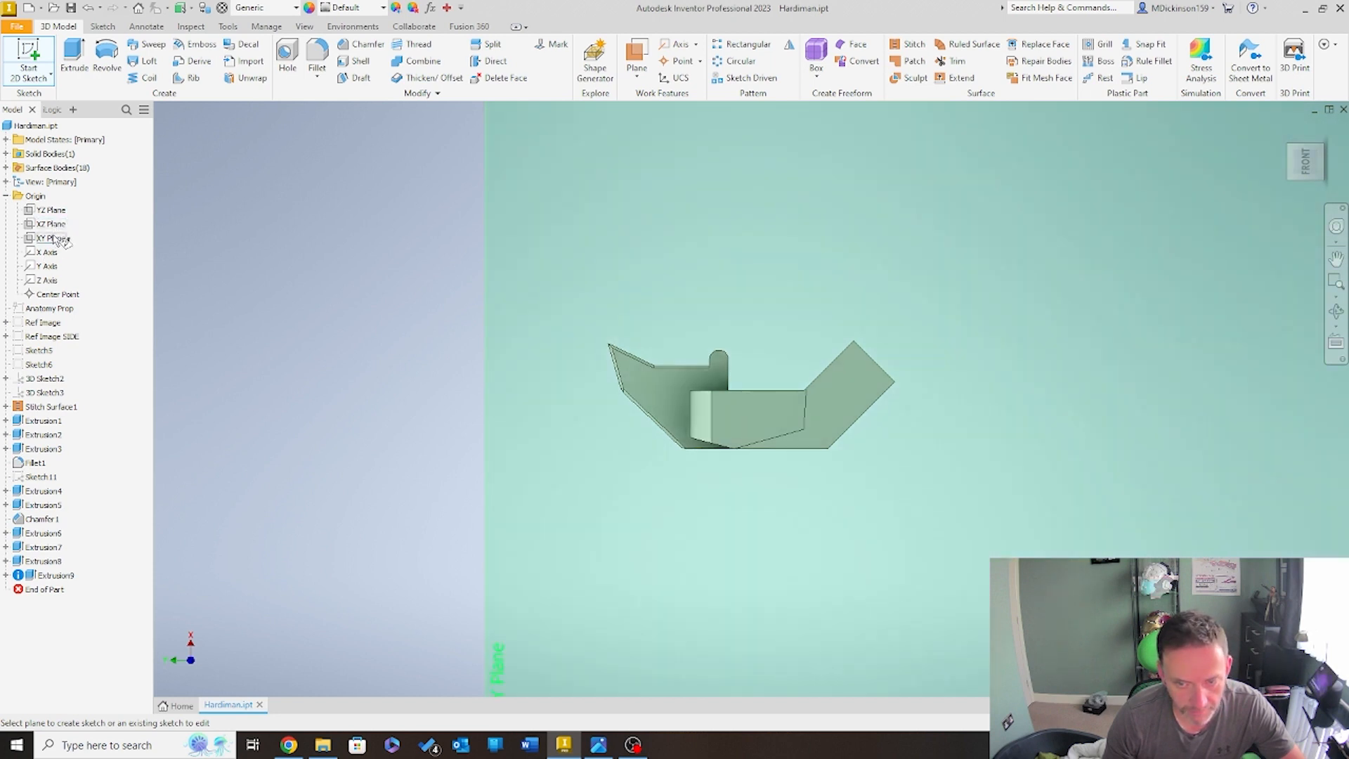
pyautogui.click(50, 238)
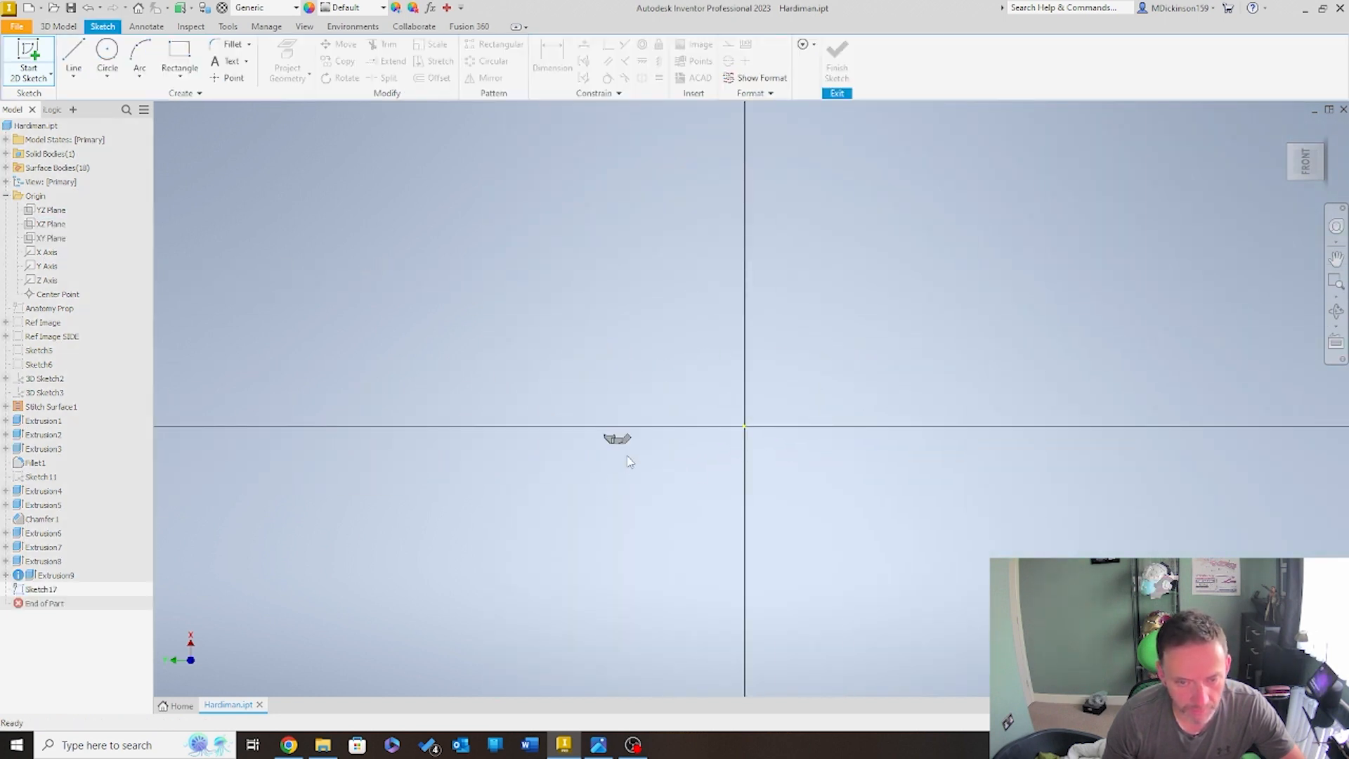
pyautogui.scroll(3, 519, 533)
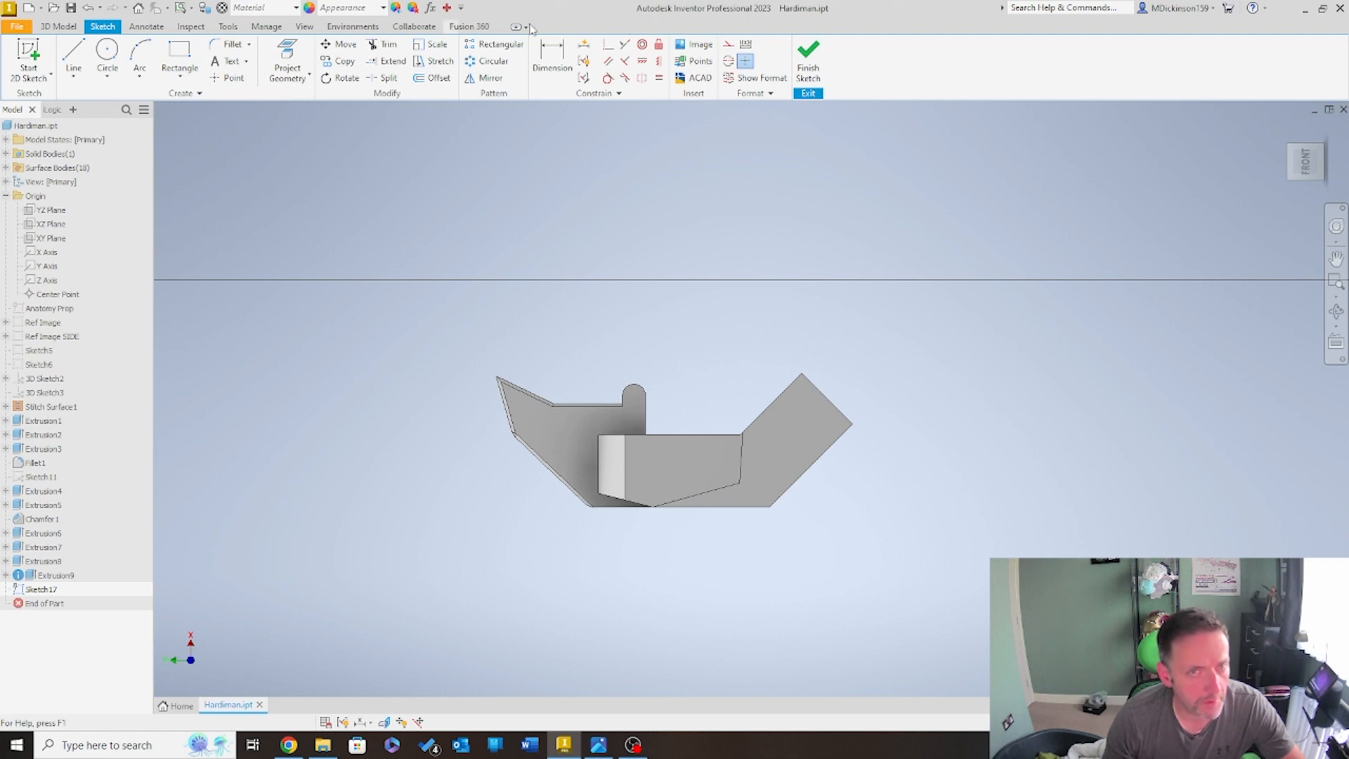
# Insert the joint axis diagram JPG from the Downloads folder into the sketch, placing it once beside the claw's angled end
pyautogui.click(697, 45)
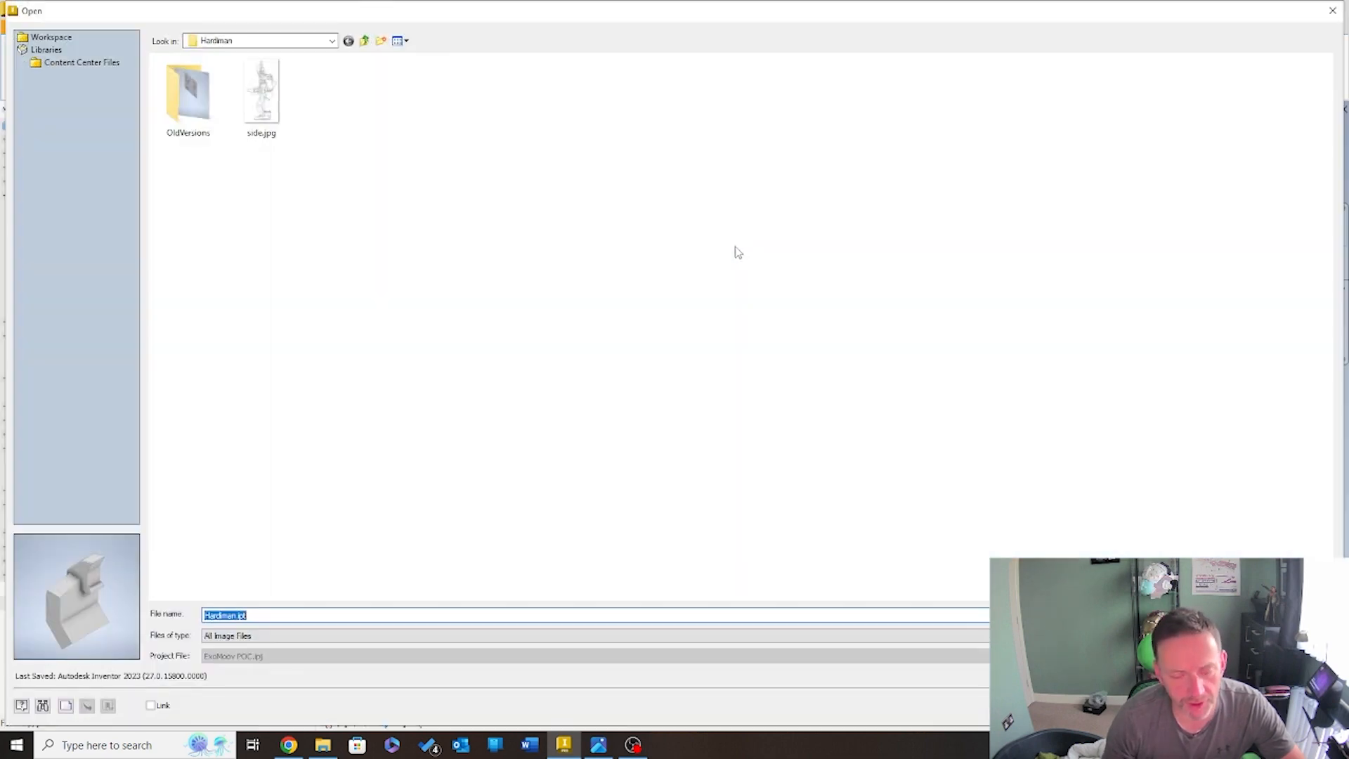
pyautogui.click(316, 41)
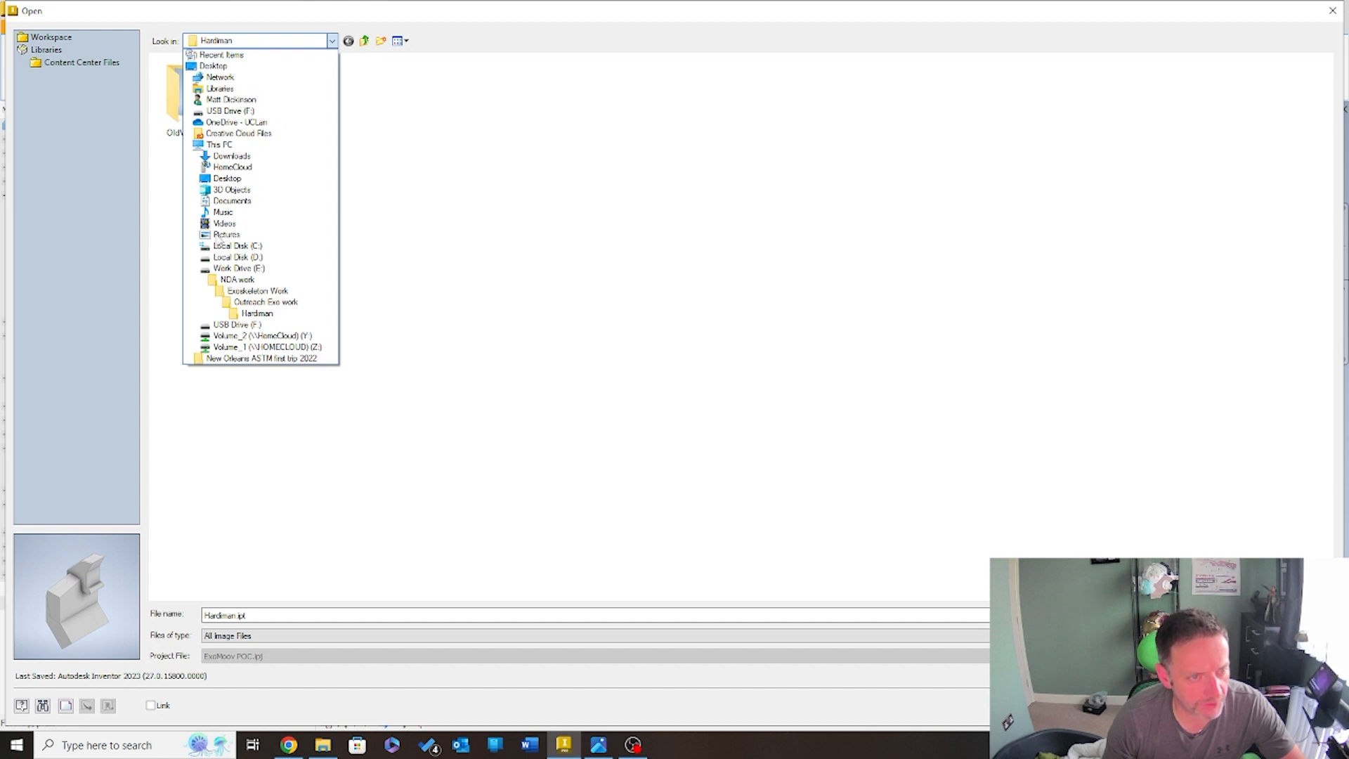
pyautogui.click(242, 157)
pyautogui.click(243, 91)
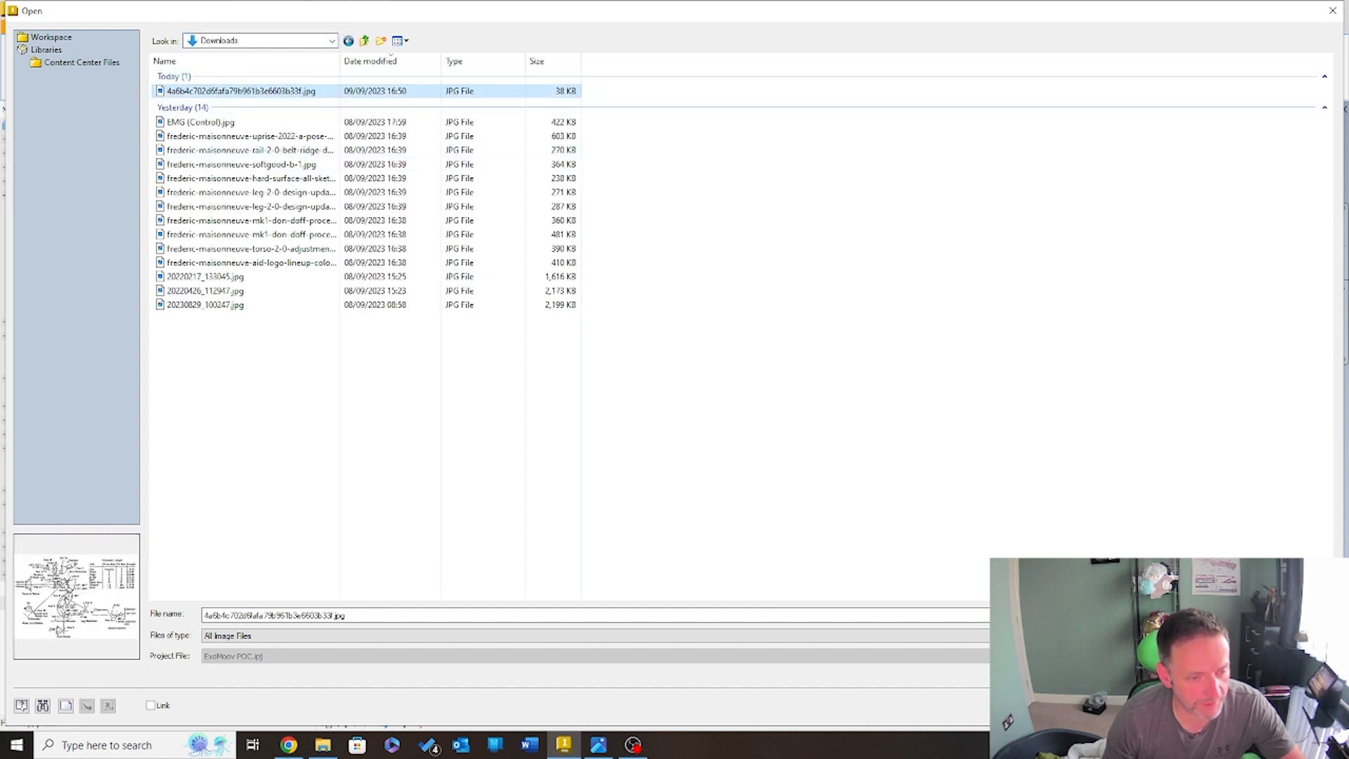
pyautogui.click(1240, 704)
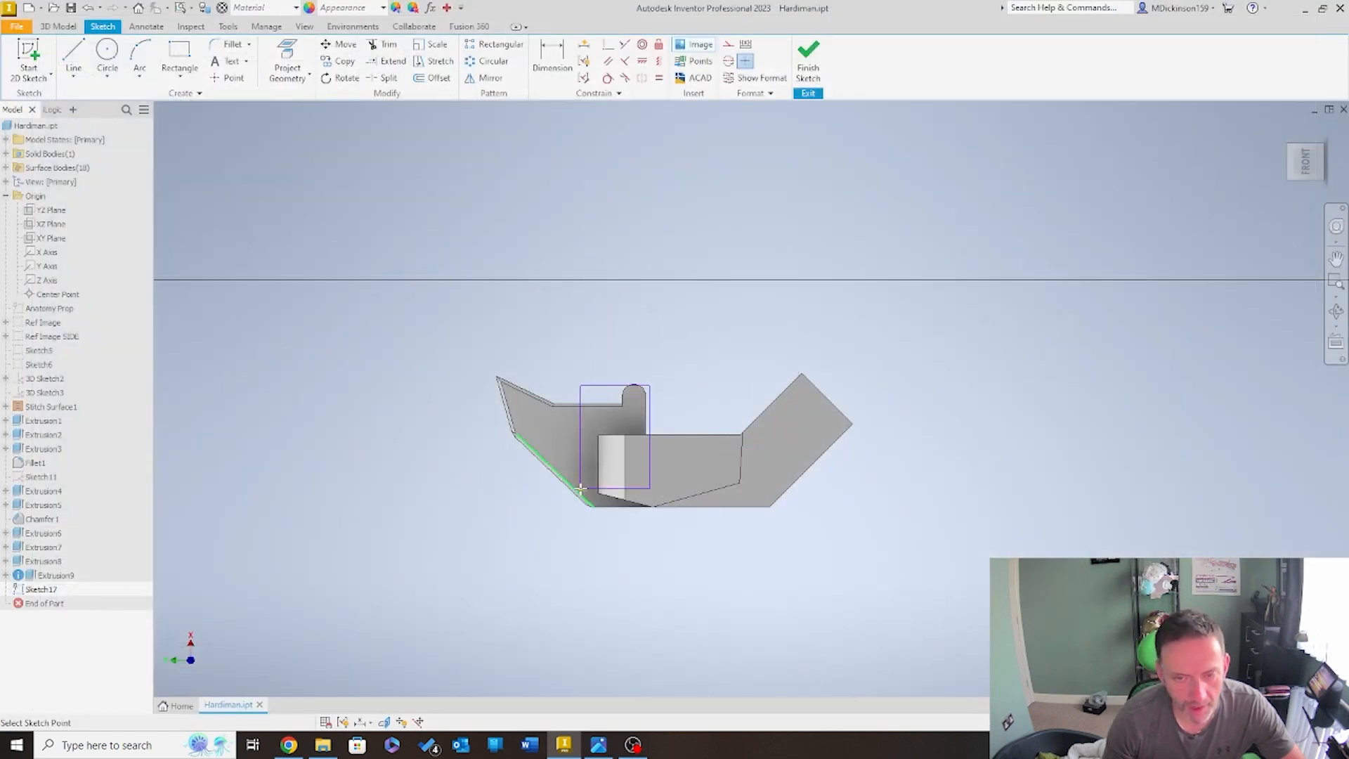
pyautogui.click(933, 493)
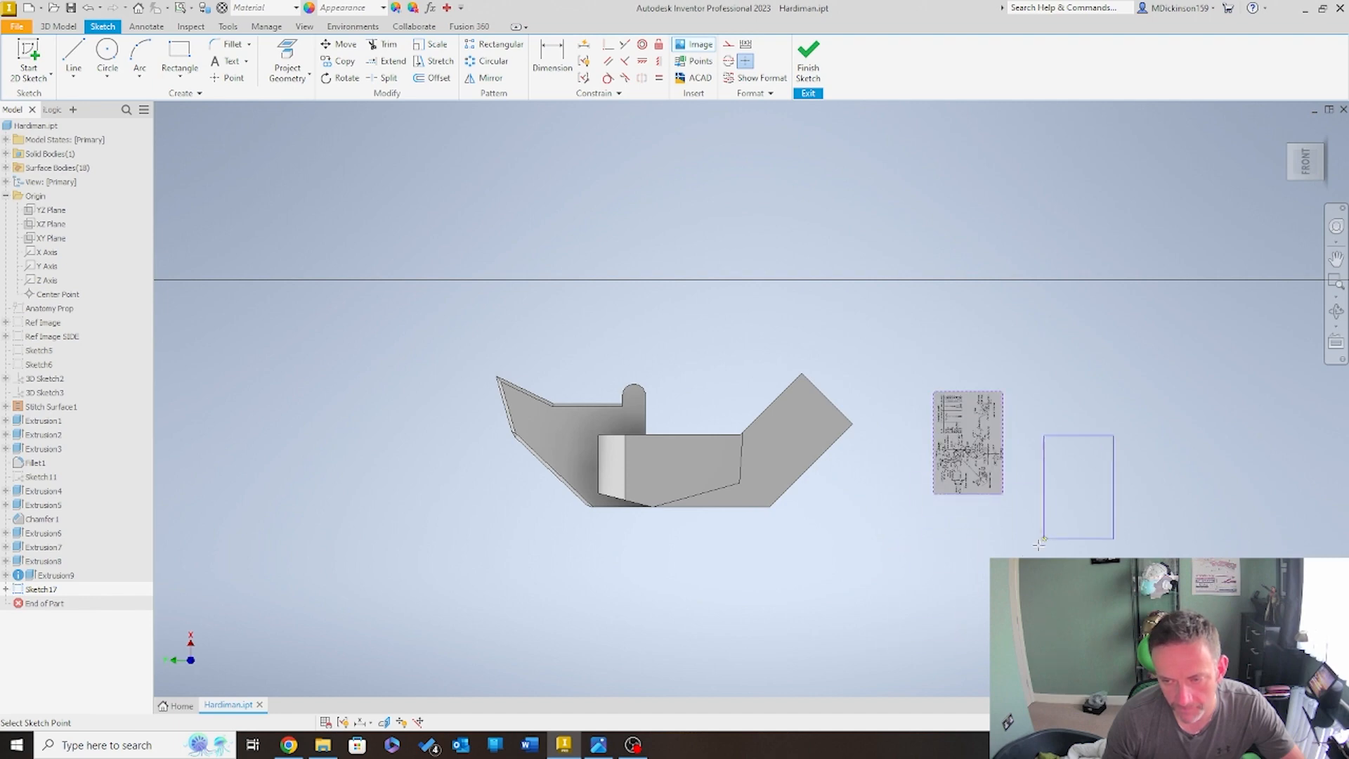
pyautogui.rightClick(1047, 504)
pyautogui.click(1095, 505)
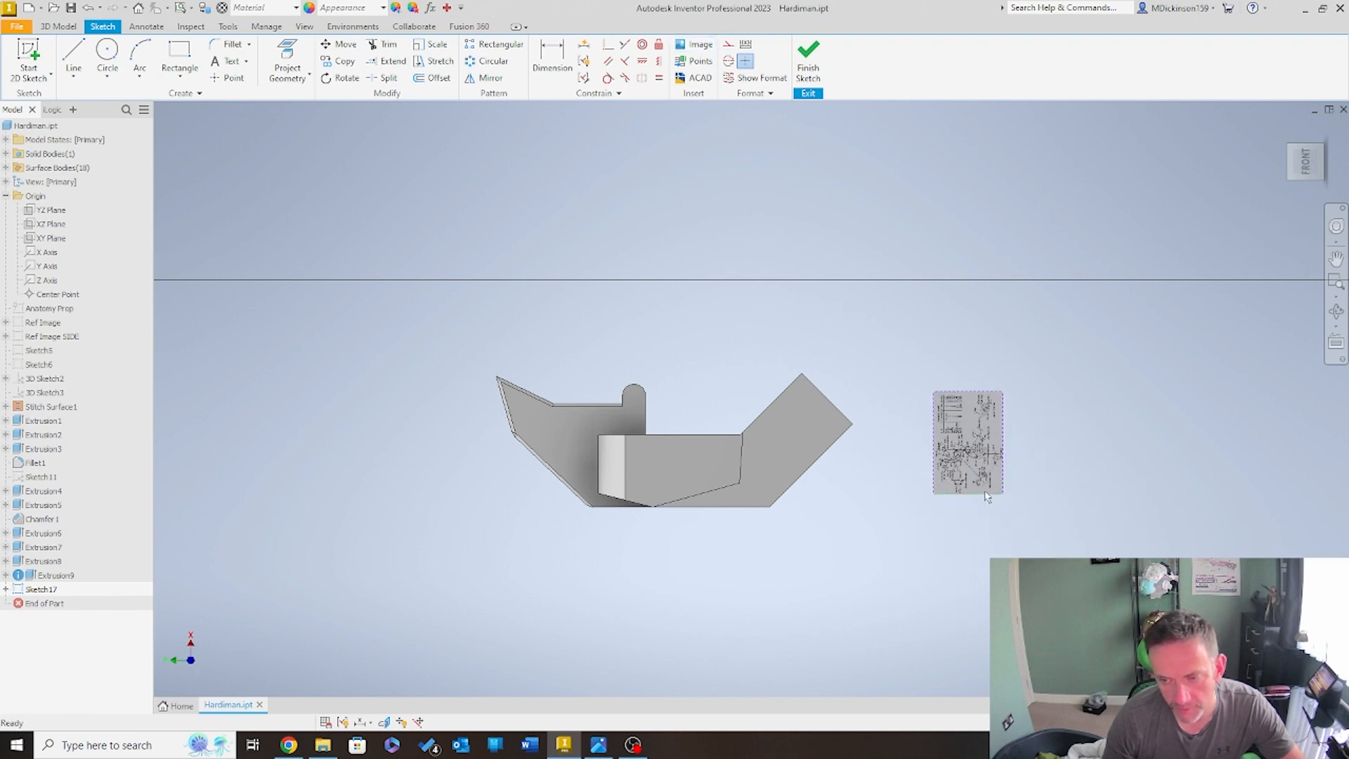
# Rotate the inserted joint axis diagram upright with the Rotate tool
pyautogui.scroll(-6, 943, 446)
pyautogui.scroll(5, 1062, 475)
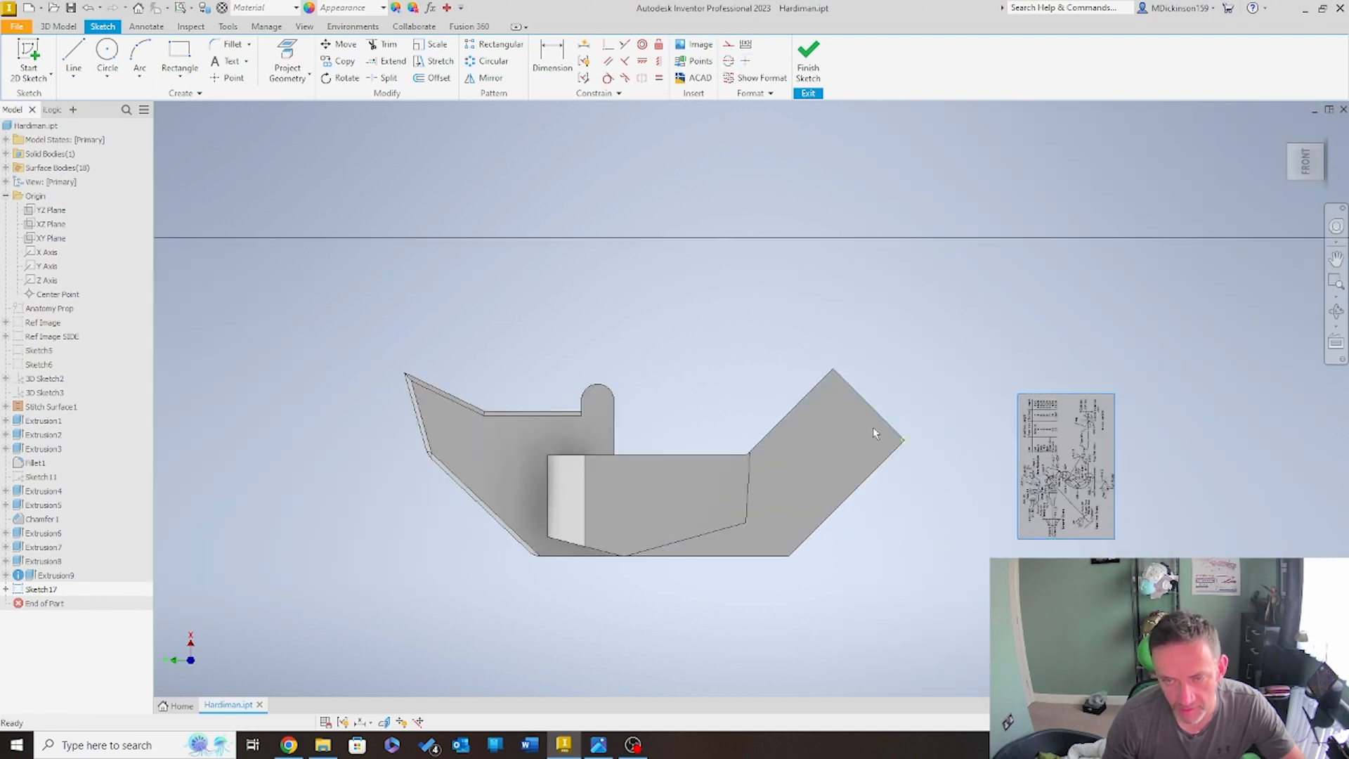
pyautogui.click(342, 77)
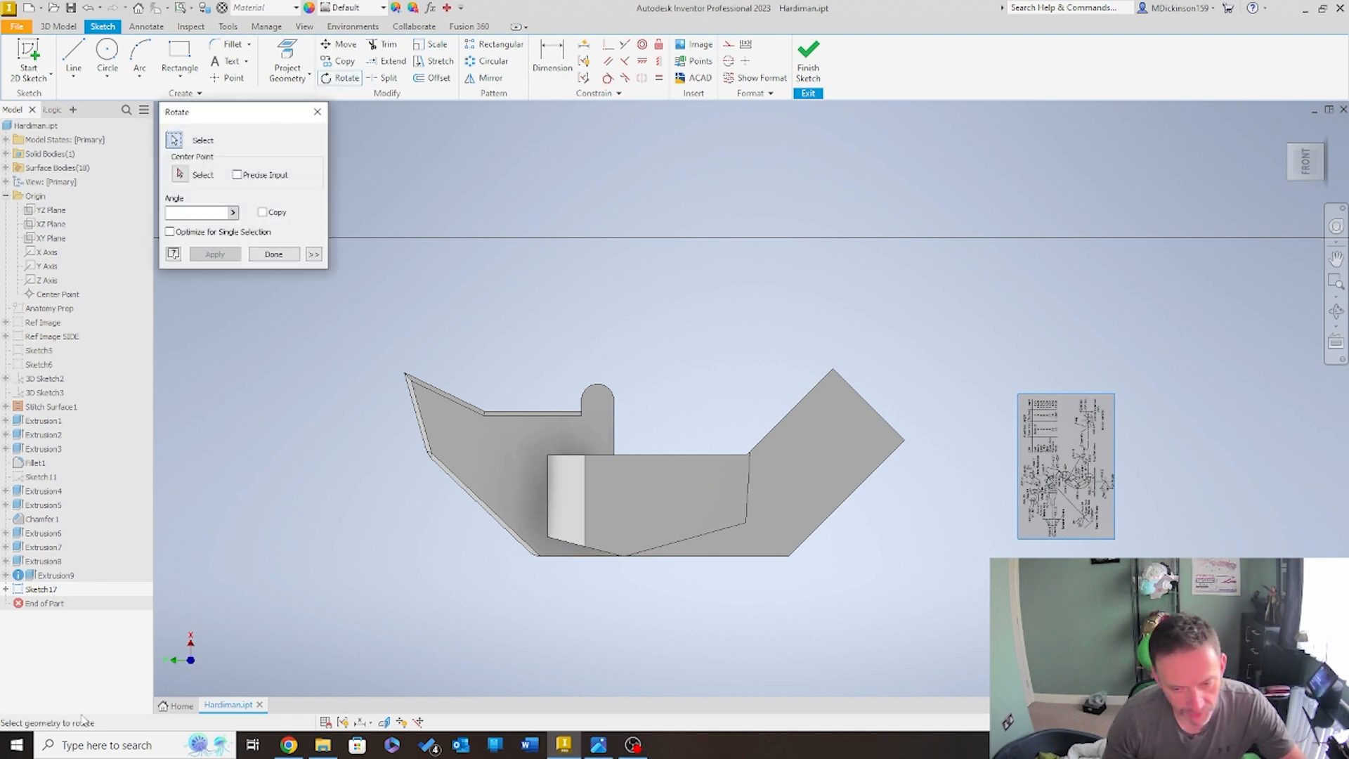
pyautogui.click(630, 746)
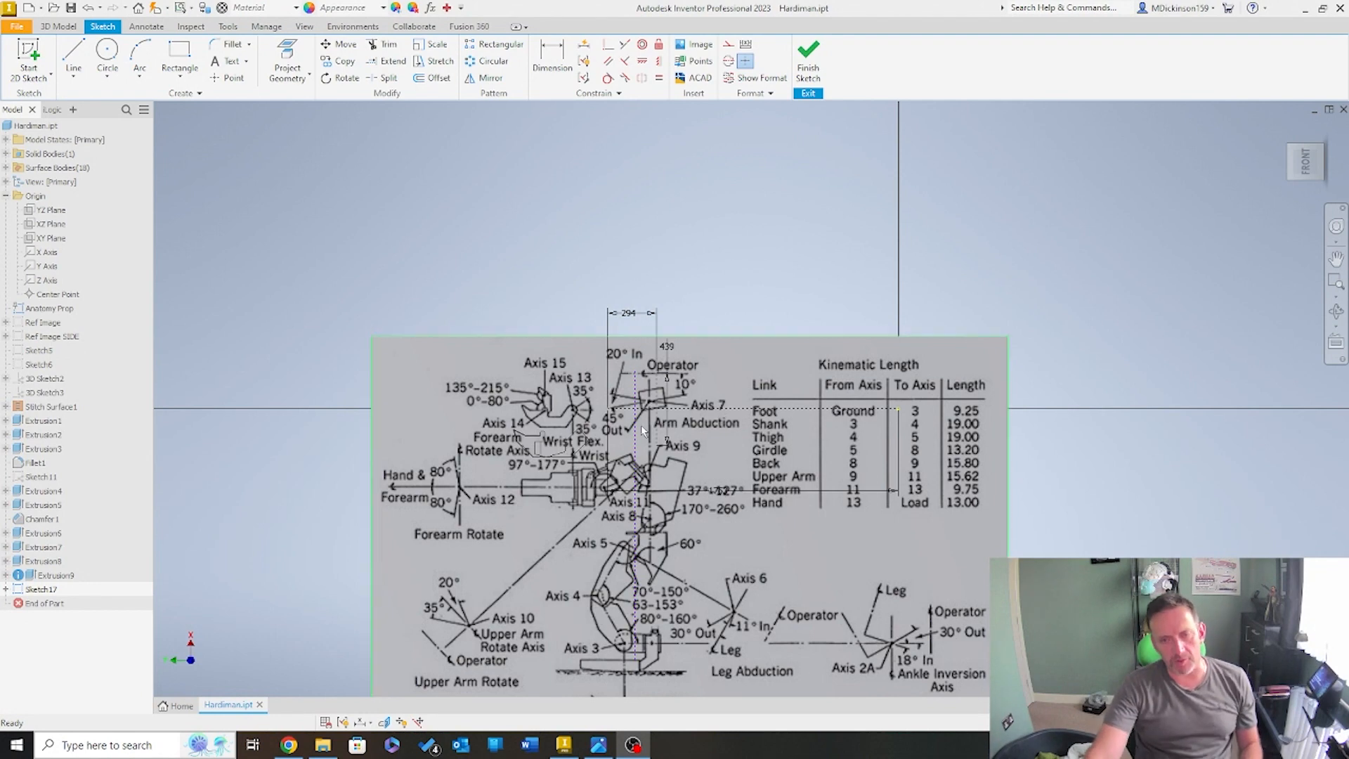
# Examine how the diagram lines up with the anatomy dimensions and the claw, and check the options available for the image
pyautogui.scroll(5, 562, 458)
pyautogui.scroll(-6, 564, 456)
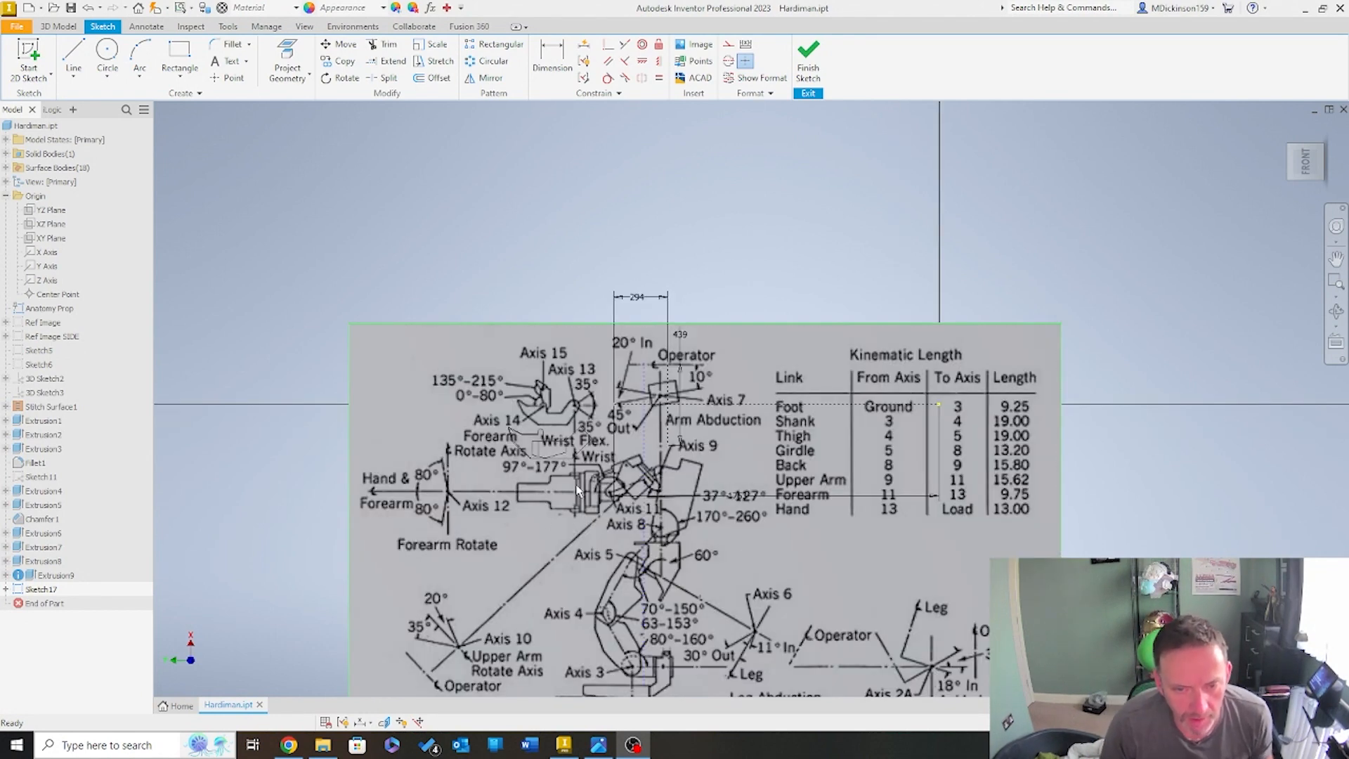
pyautogui.scroll(-3, 576, 490)
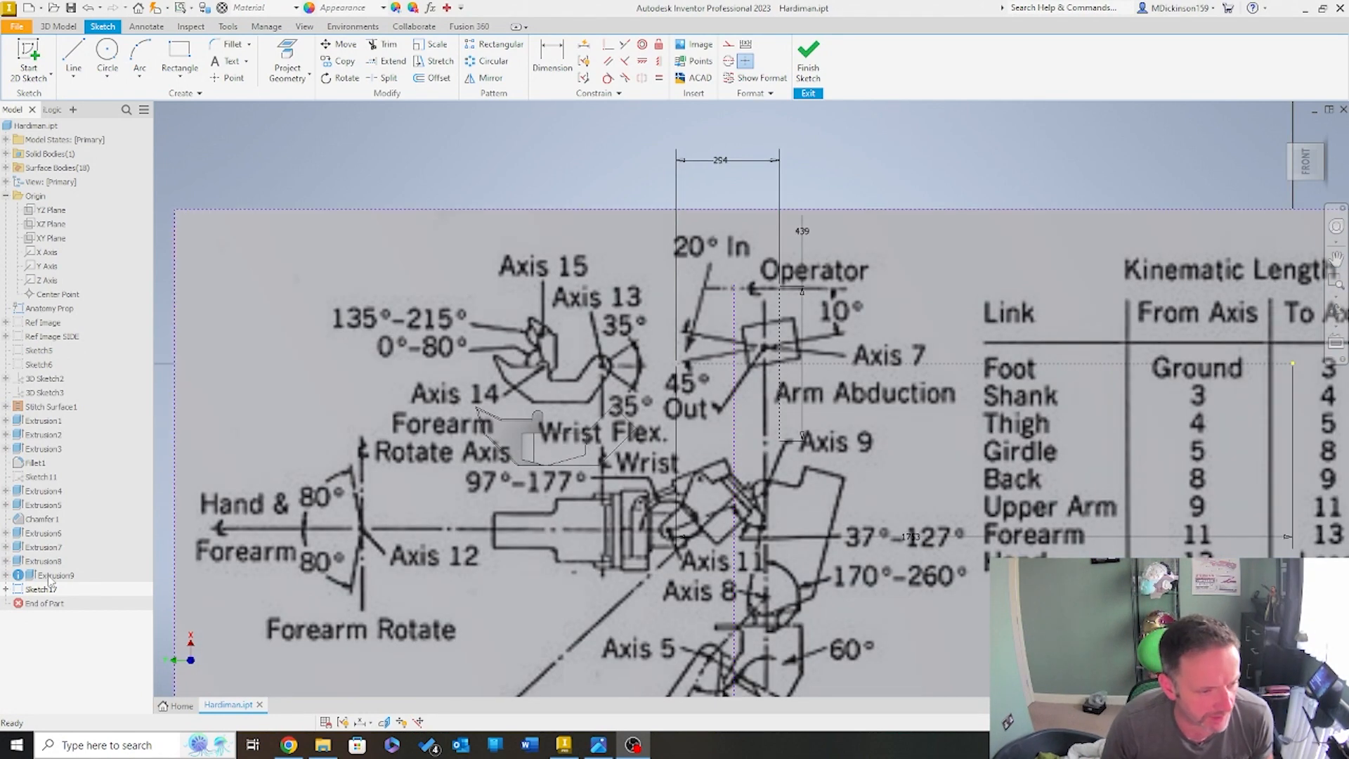
pyautogui.scroll(3, 964, 161)
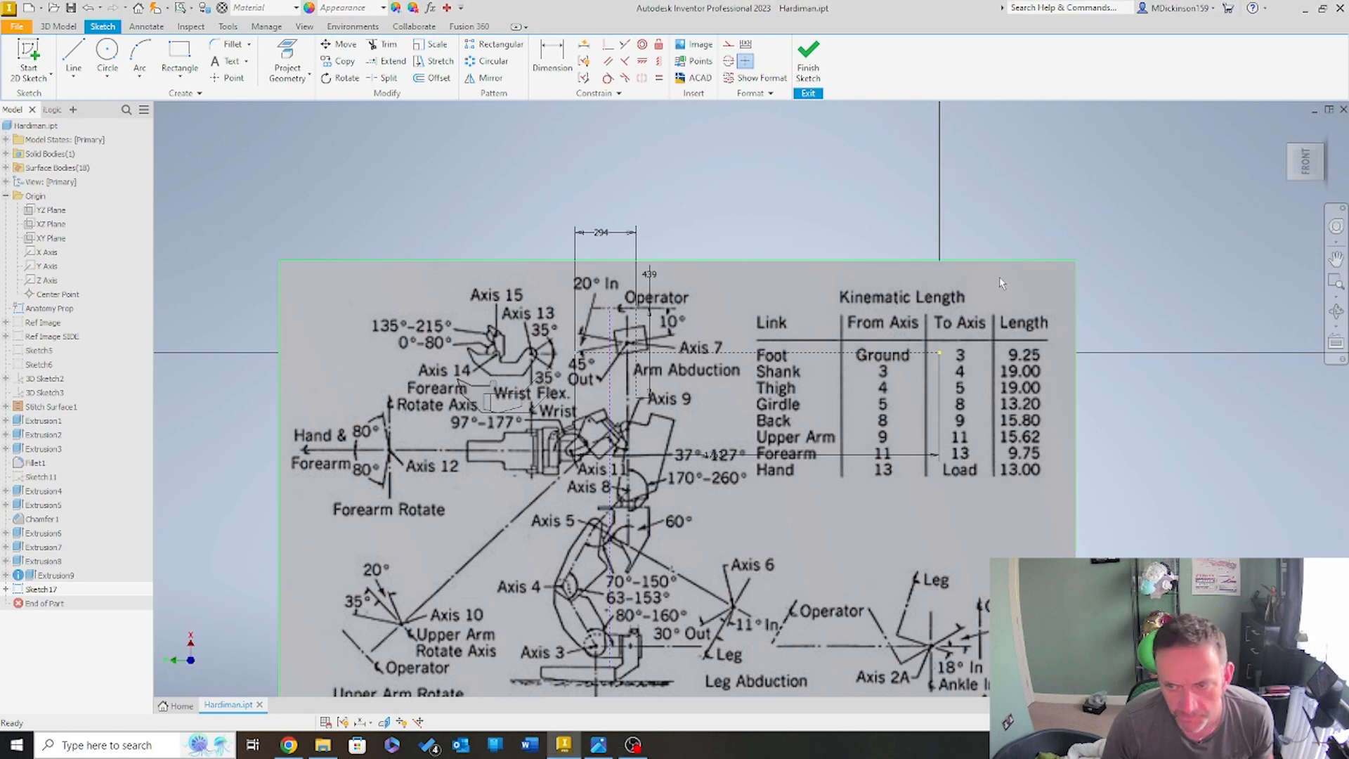
pyautogui.rightClick(997, 295)
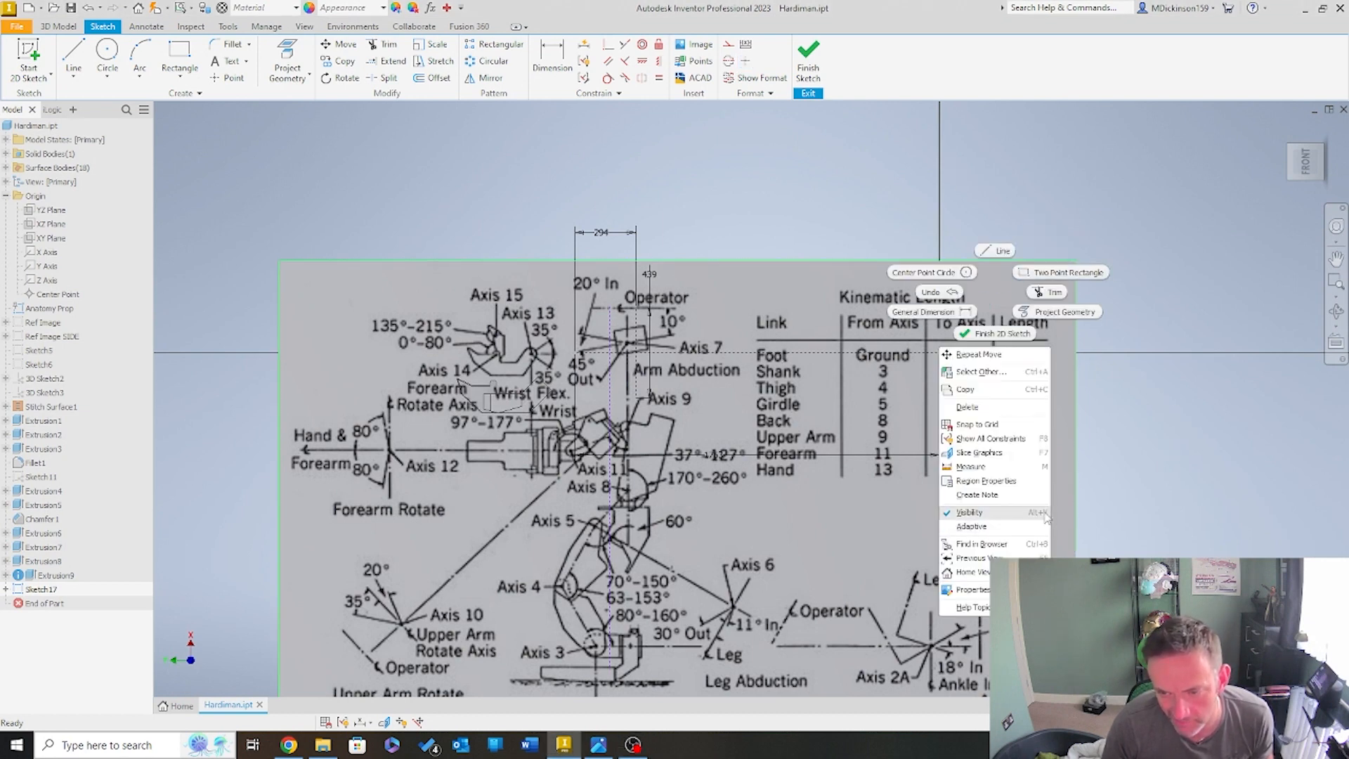
pyautogui.click(1223, 492)
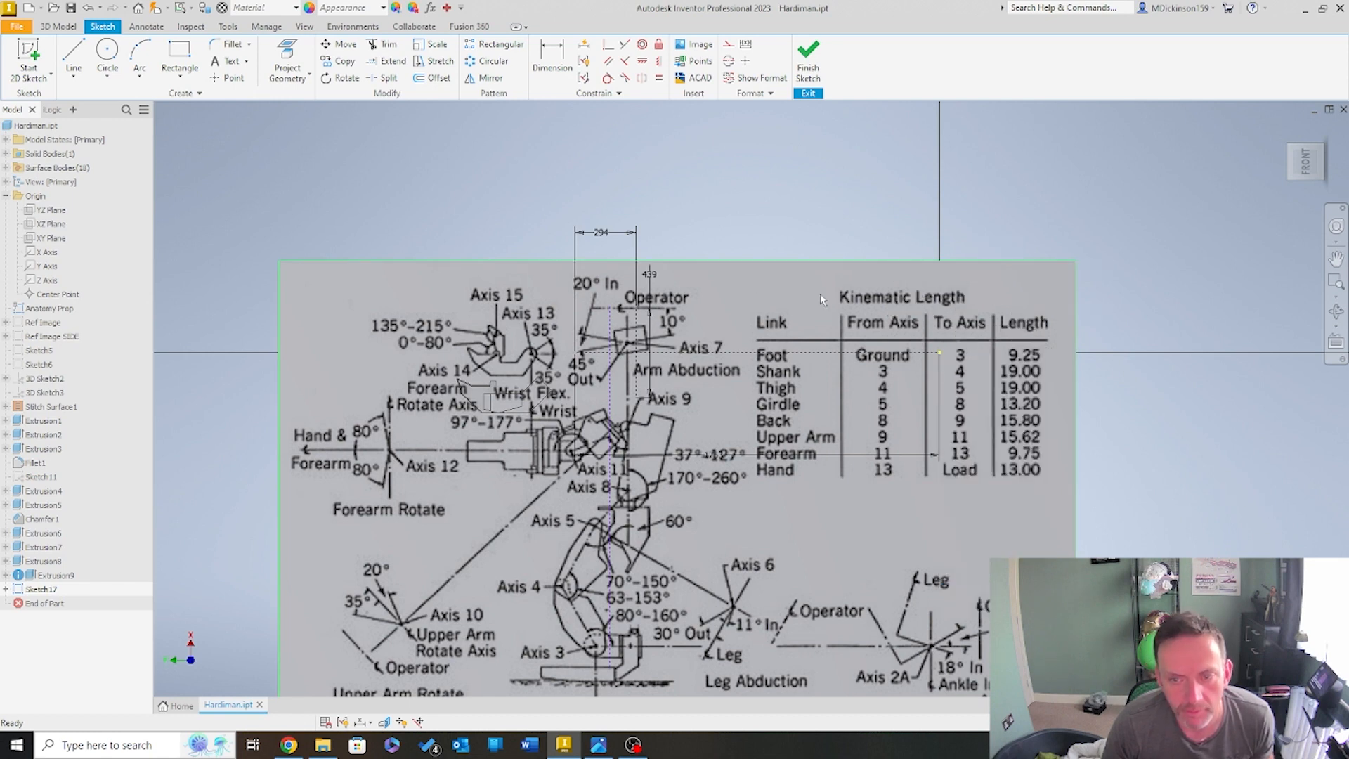
pyautogui.click(5, 589)
pyautogui.rightClick(50, 606)
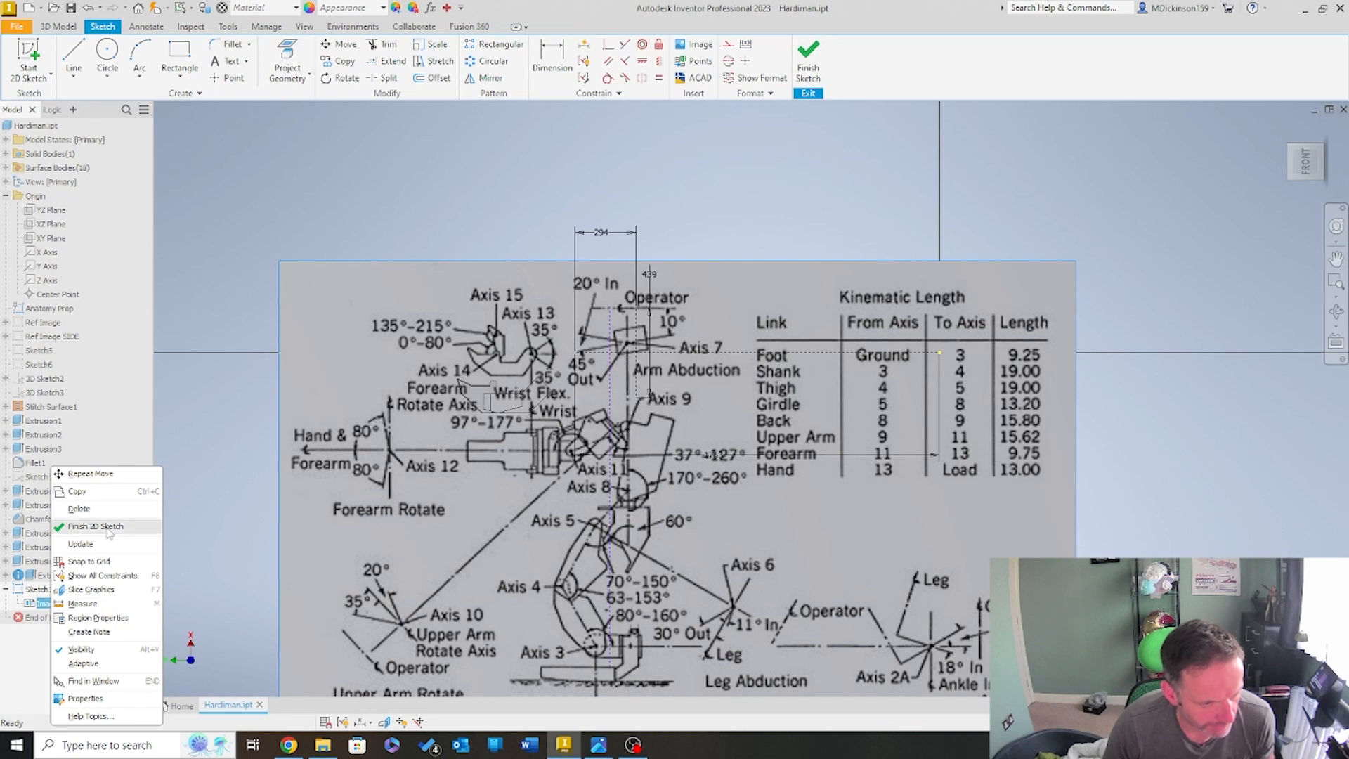
pyautogui.press('Escape')
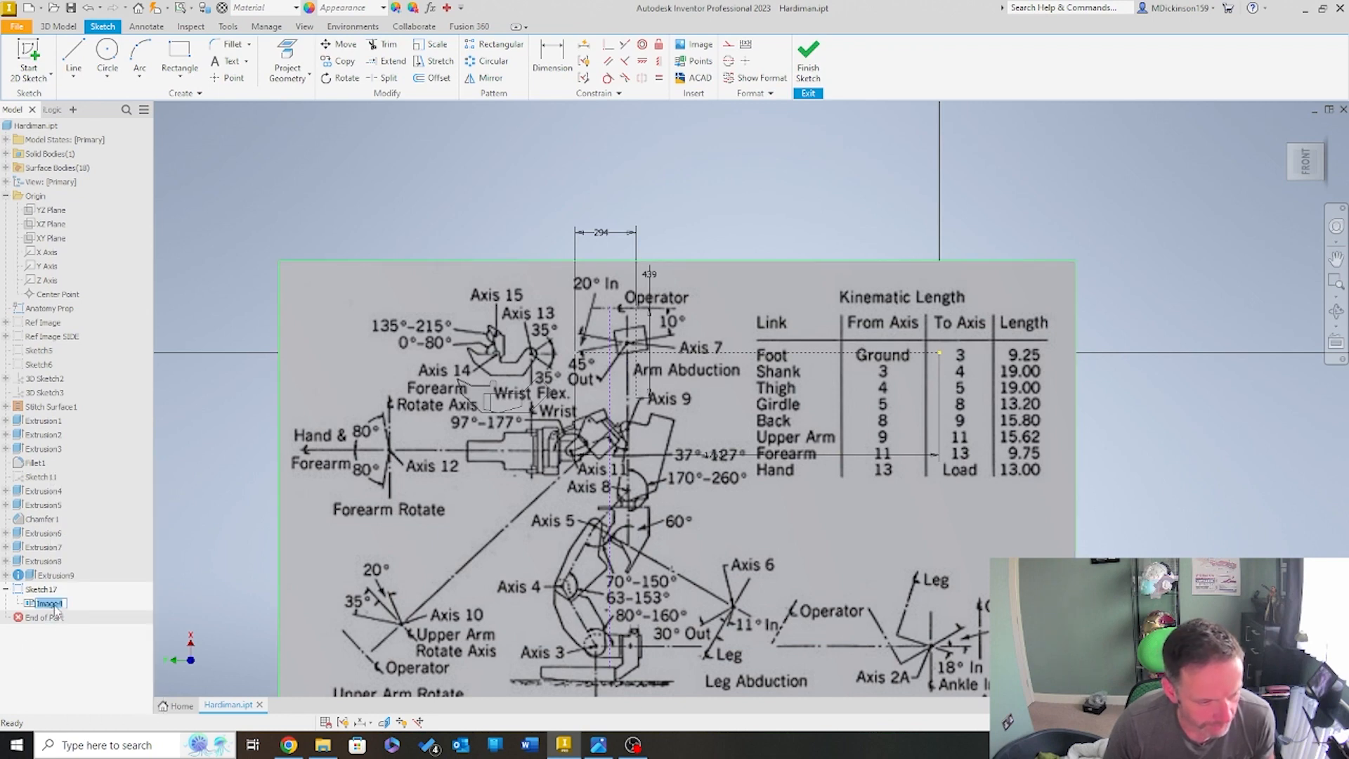
# Finish the diagram sketch and hide it, leaving the claw and Anatomy Prop sketch in view
pyautogui.click(807, 60)
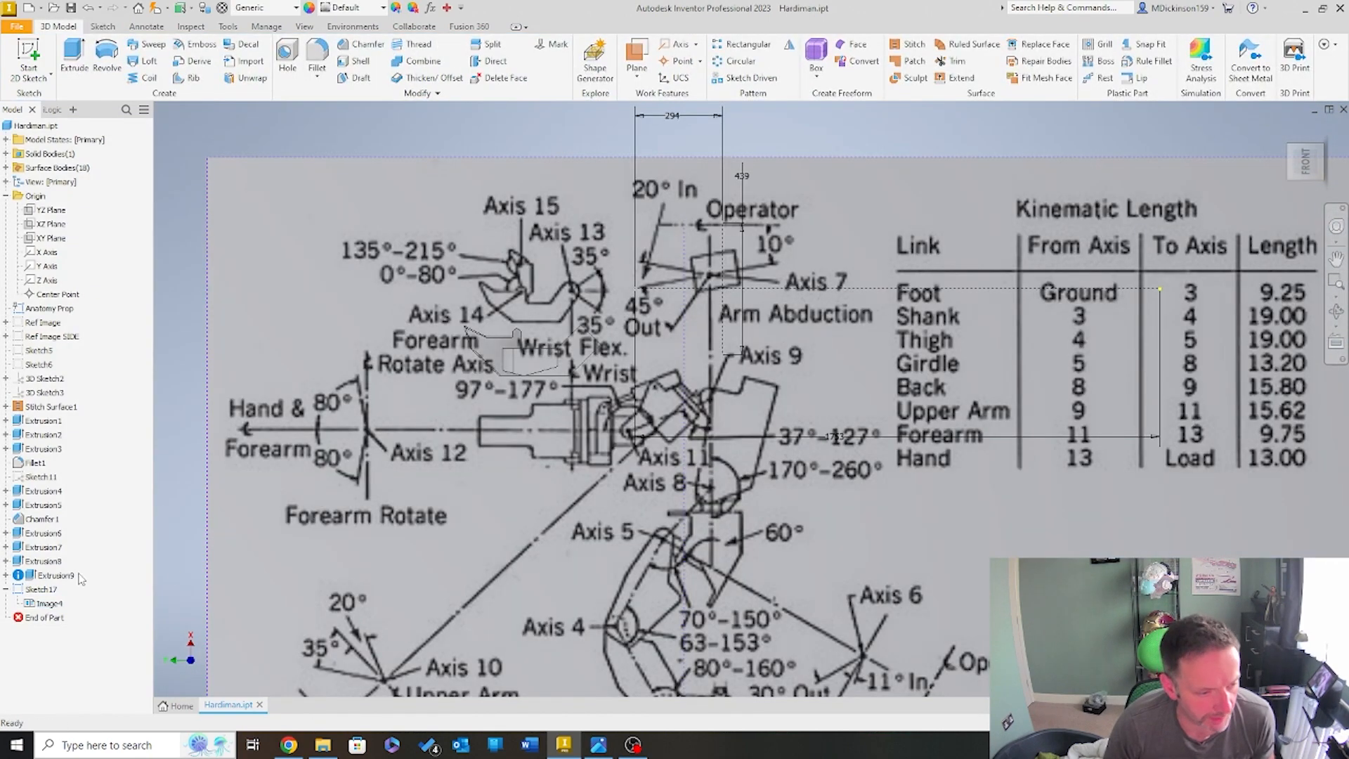
pyautogui.rightClick(38, 592)
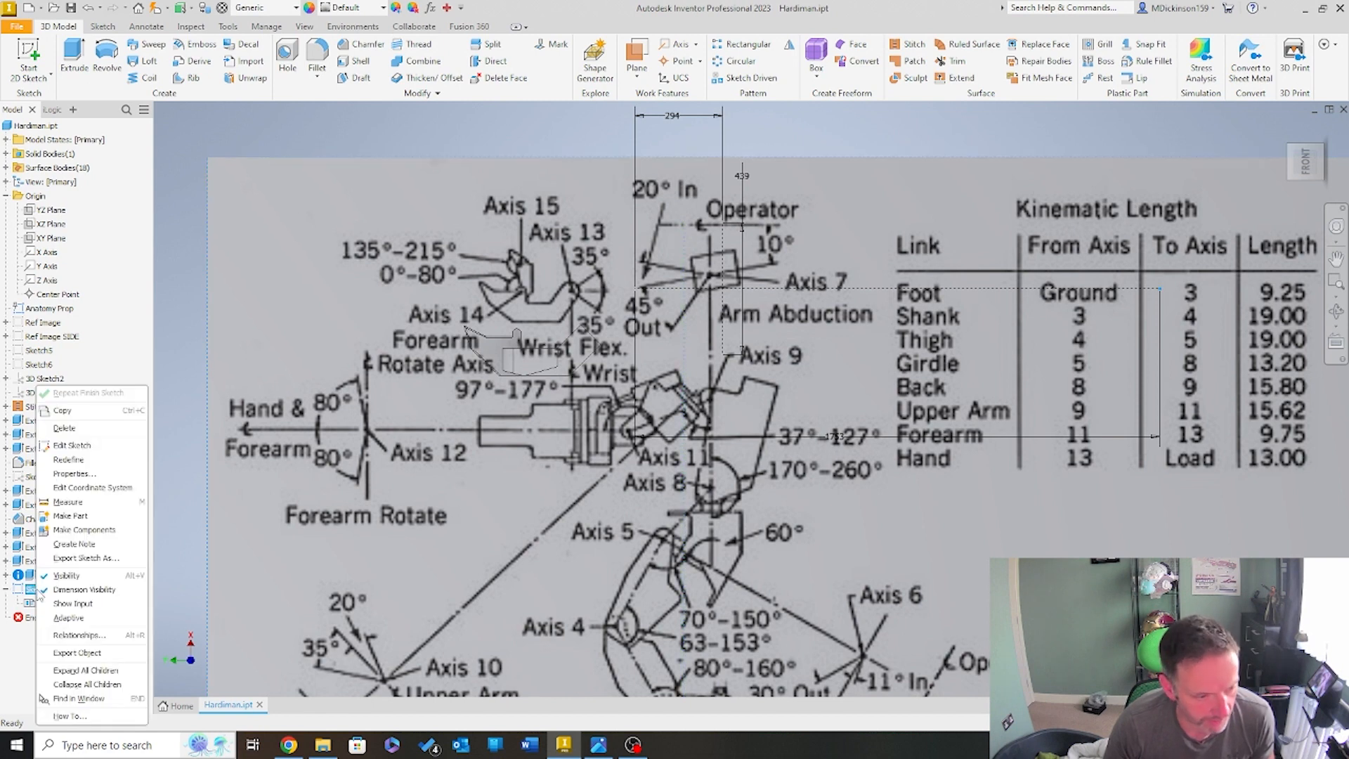
pyautogui.click(65, 576)
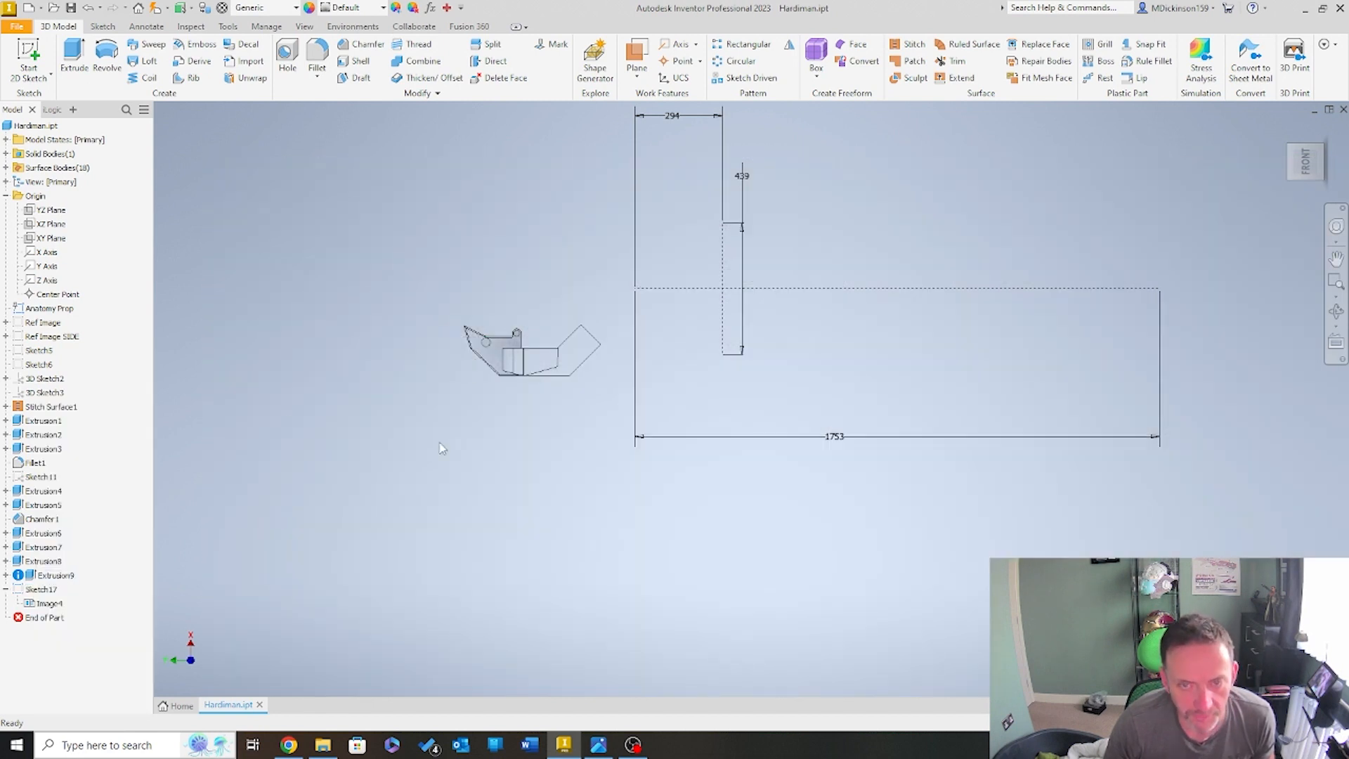
pyautogui.scroll(-3, 731, 351)
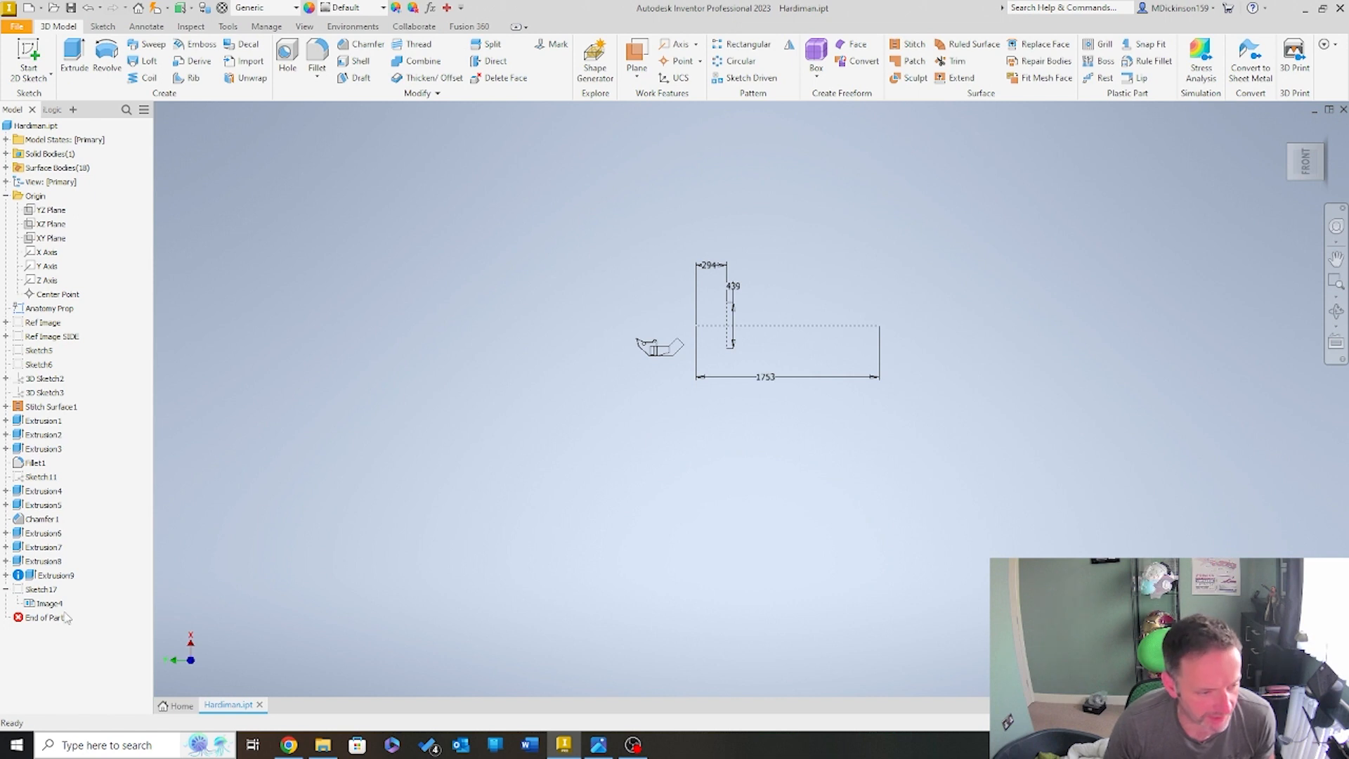
# Hide the Anatomy Prop sketch and turn on visibility of Sketch17, which holds the joint axis diagram
pyautogui.click(40, 588)
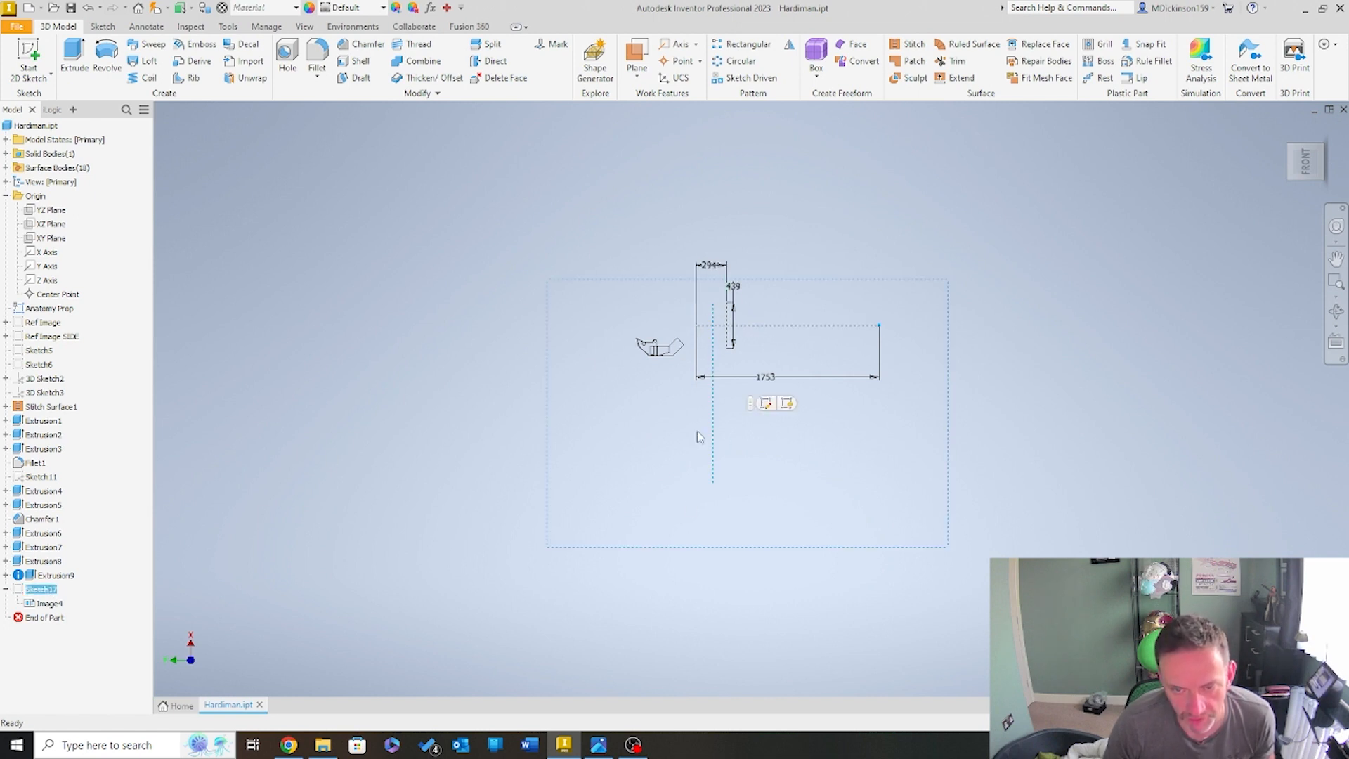
pyautogui.click(415, 505)
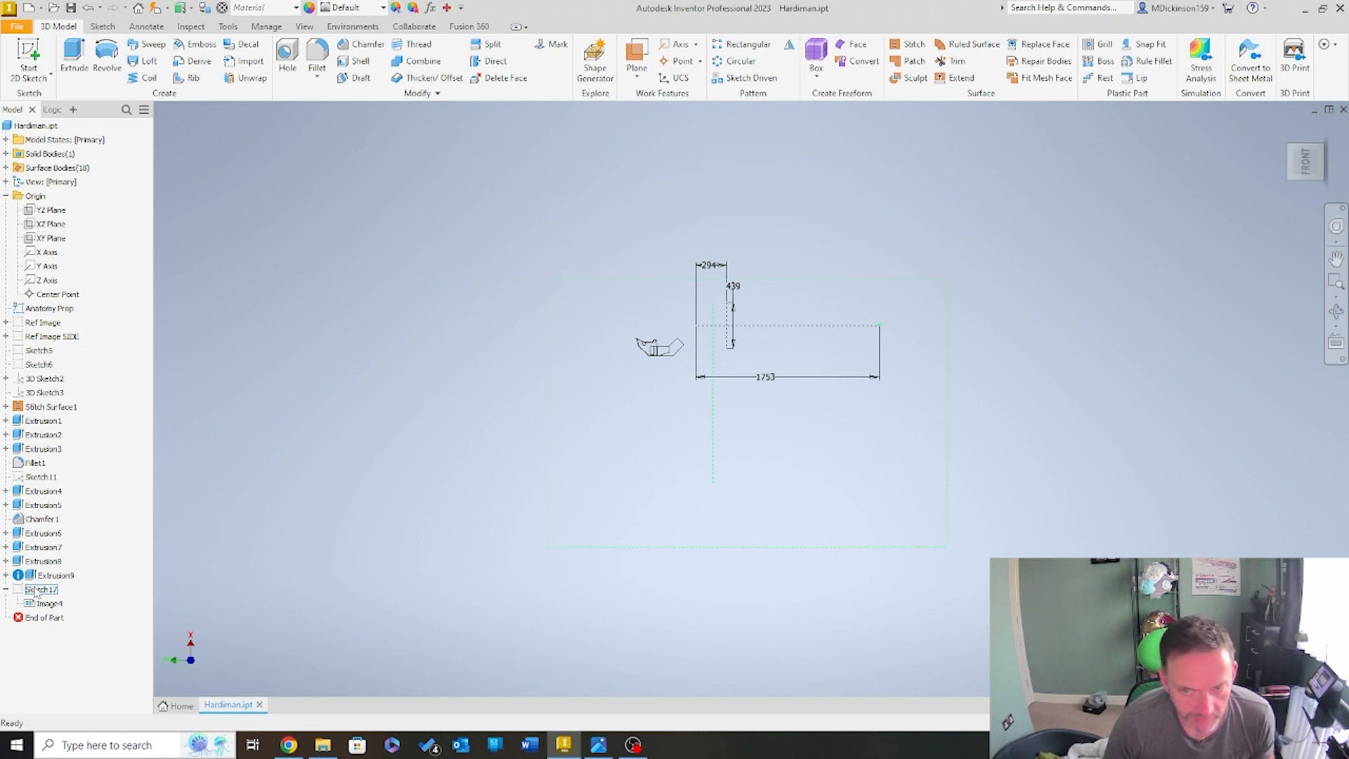
pyautogui.rightClick(68, 310)
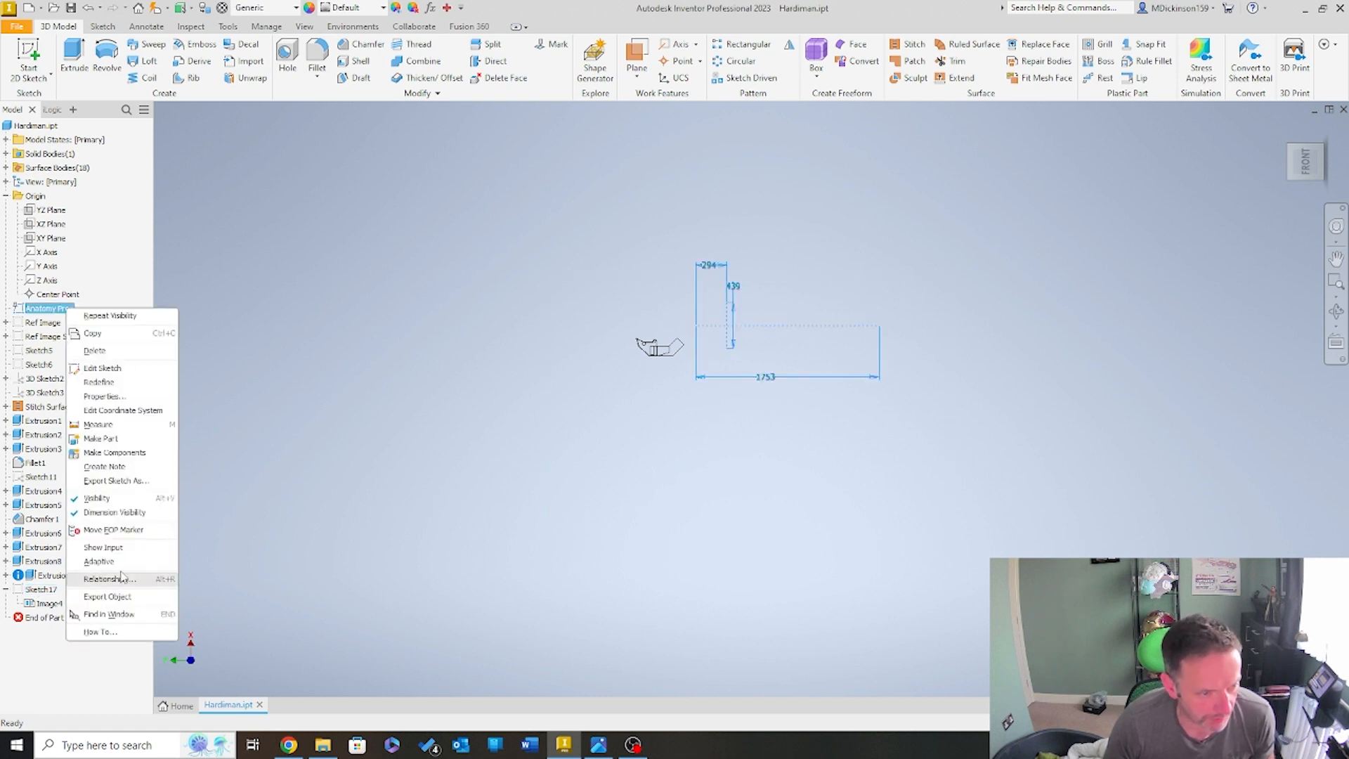
pyautogui.click(115, 498)
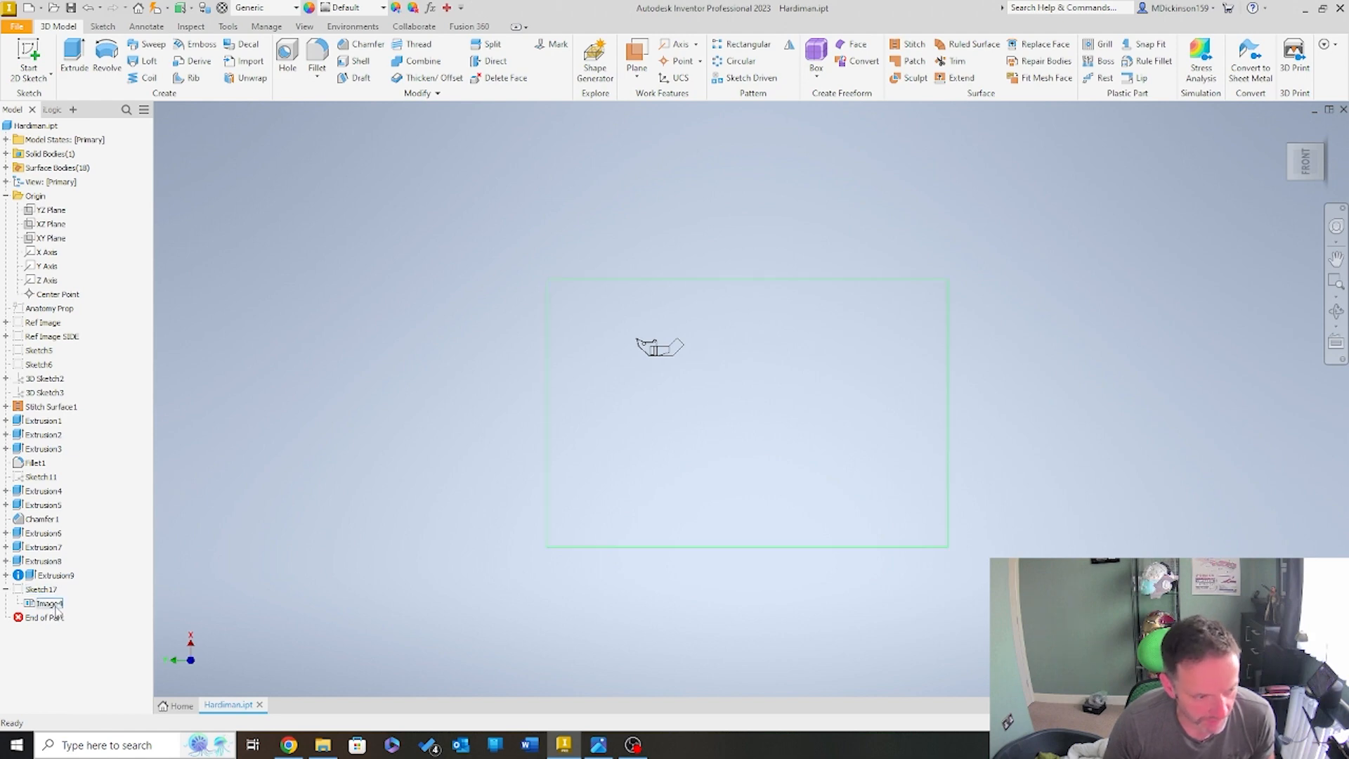
pyautogui.rightClick(41, 590)
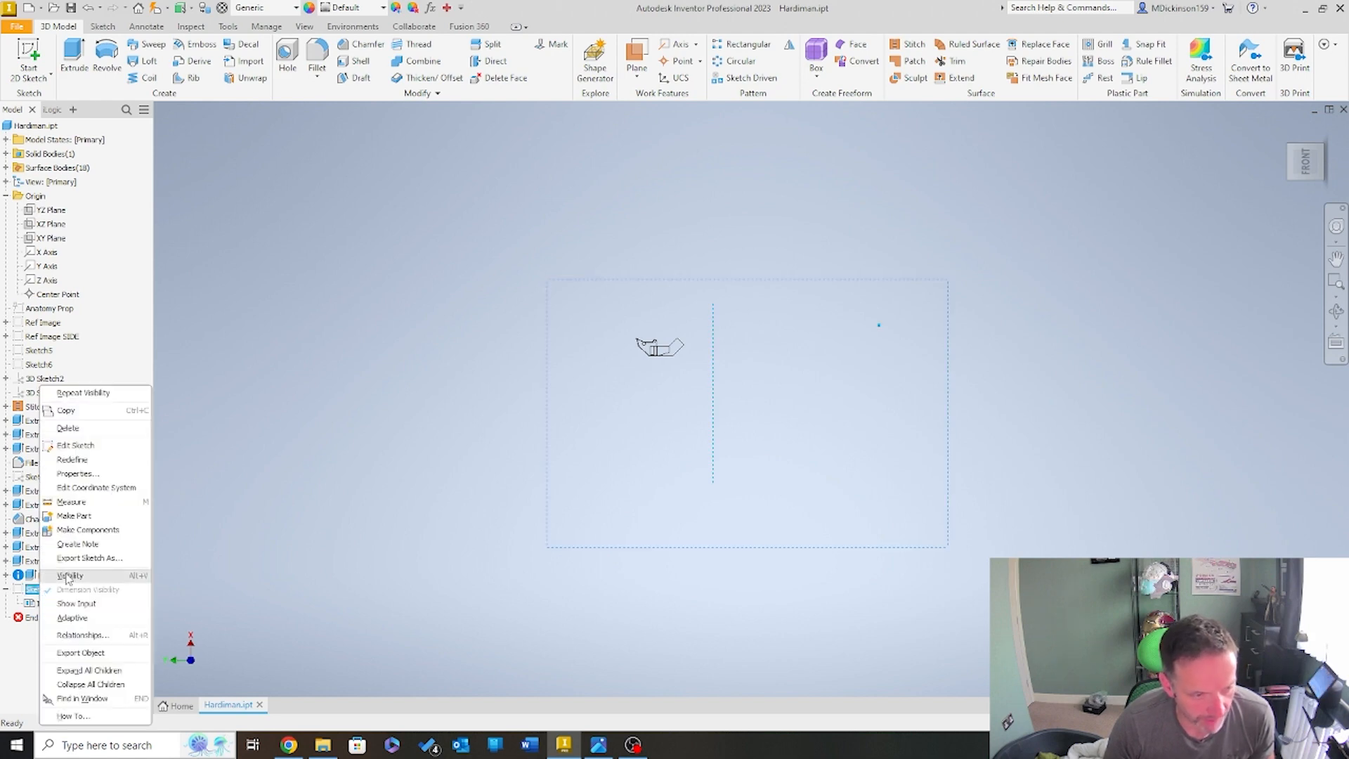
pyautogui.click(69, 575)
# Remove the existing claw model by deleting all its faces with Delete Face
pyautogui.scroll(-5, 773, 358)
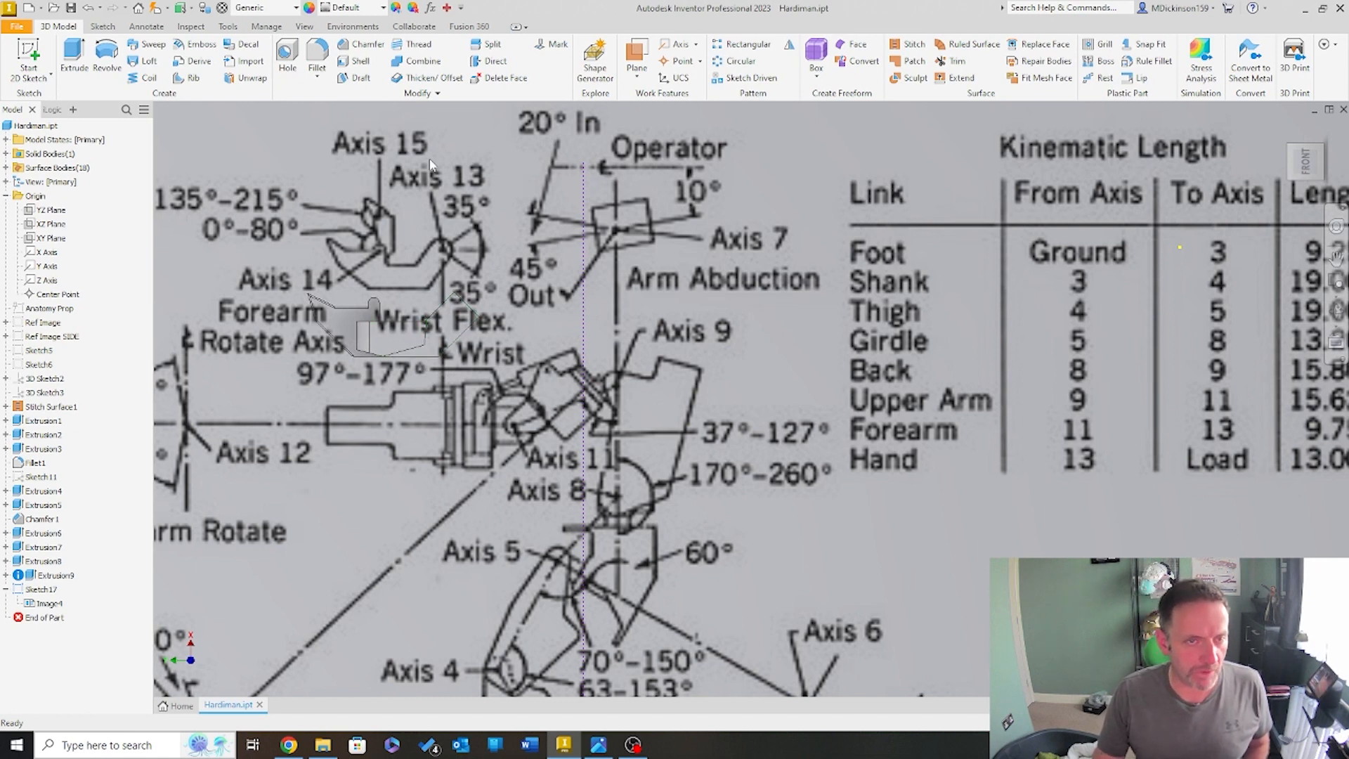
pyautogui.click(505, 78)
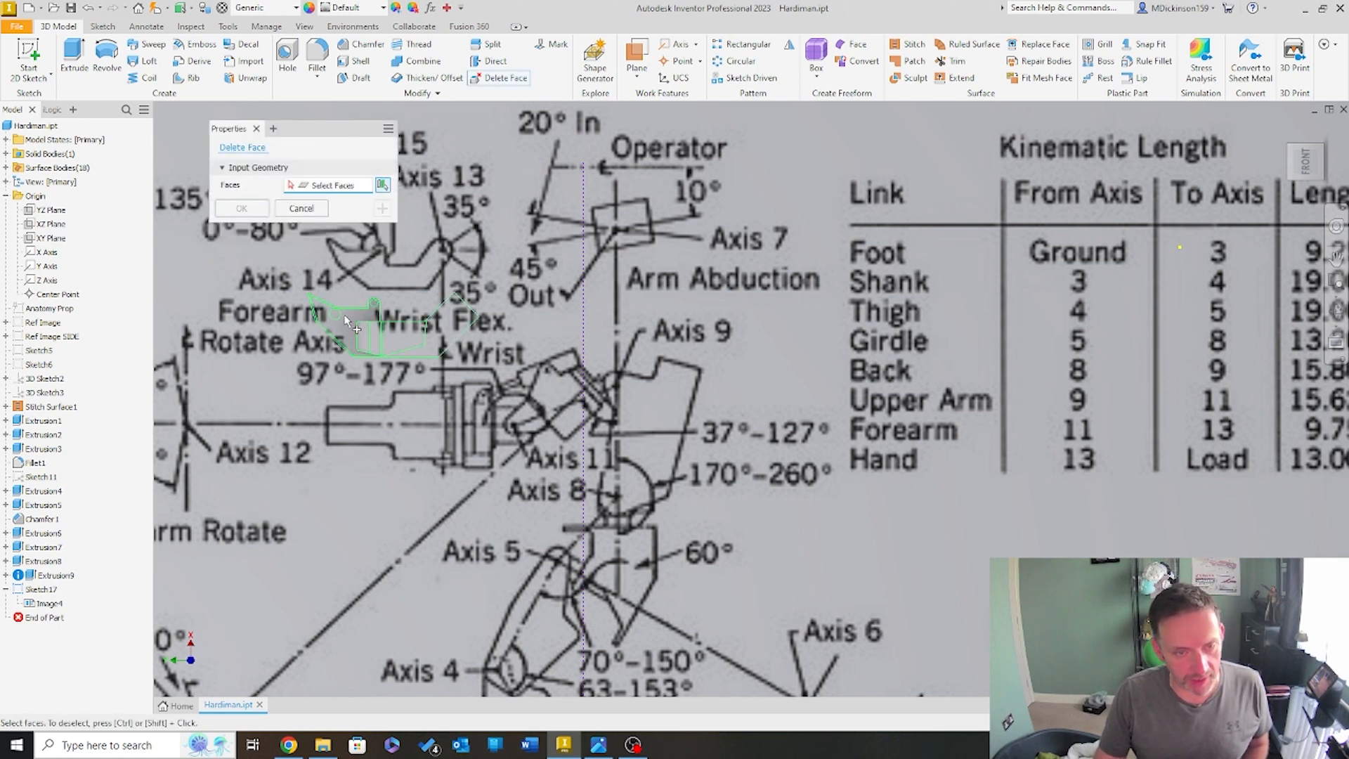
pyautogui.click(346, 321)
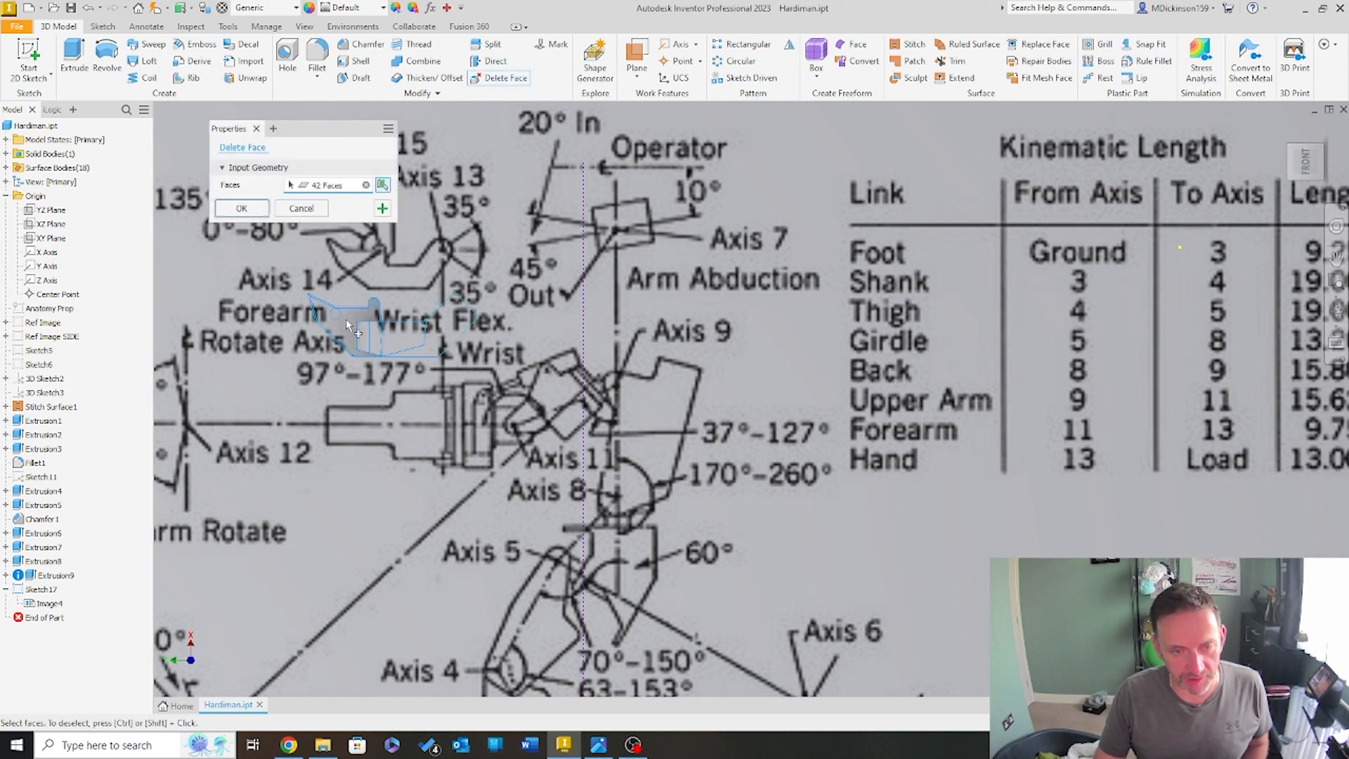
pyautogui.click(242, 209)
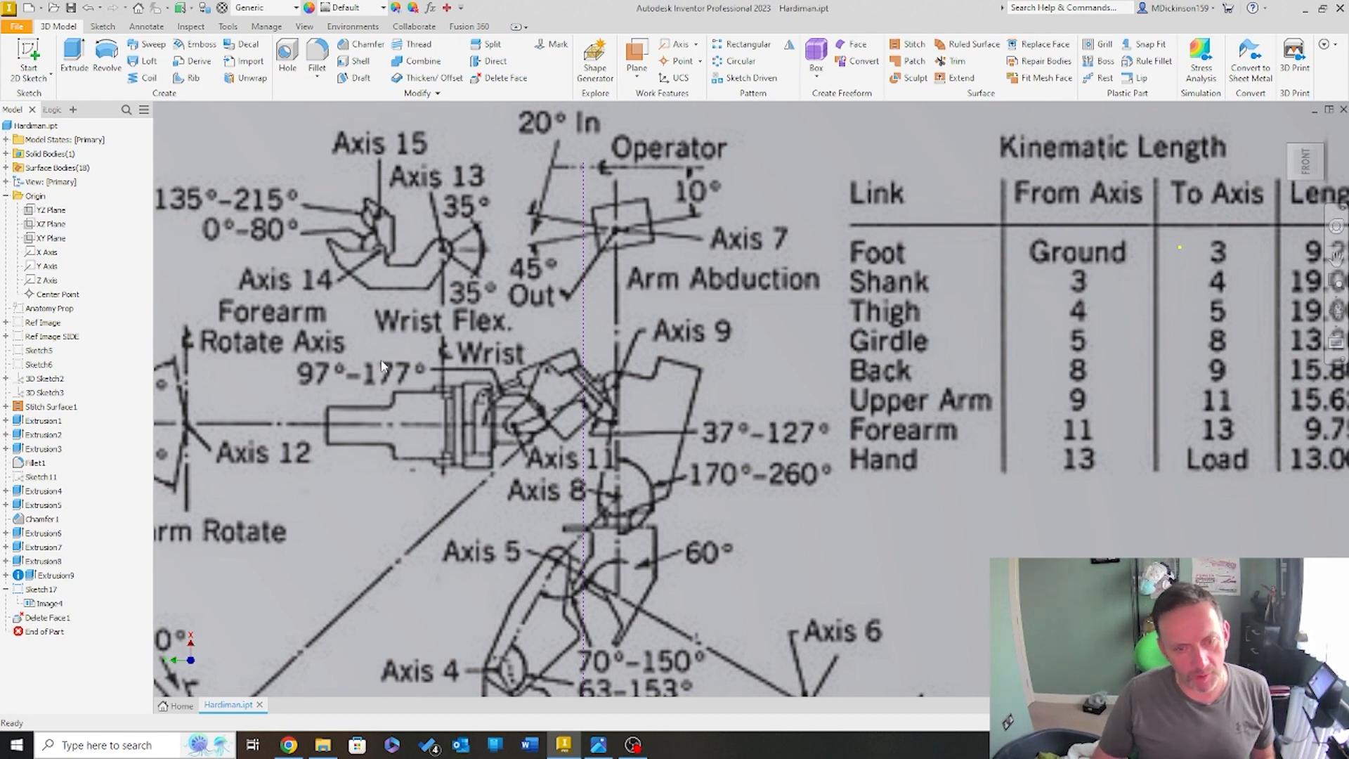
pyautogui.scroll(-5, 504, 389)
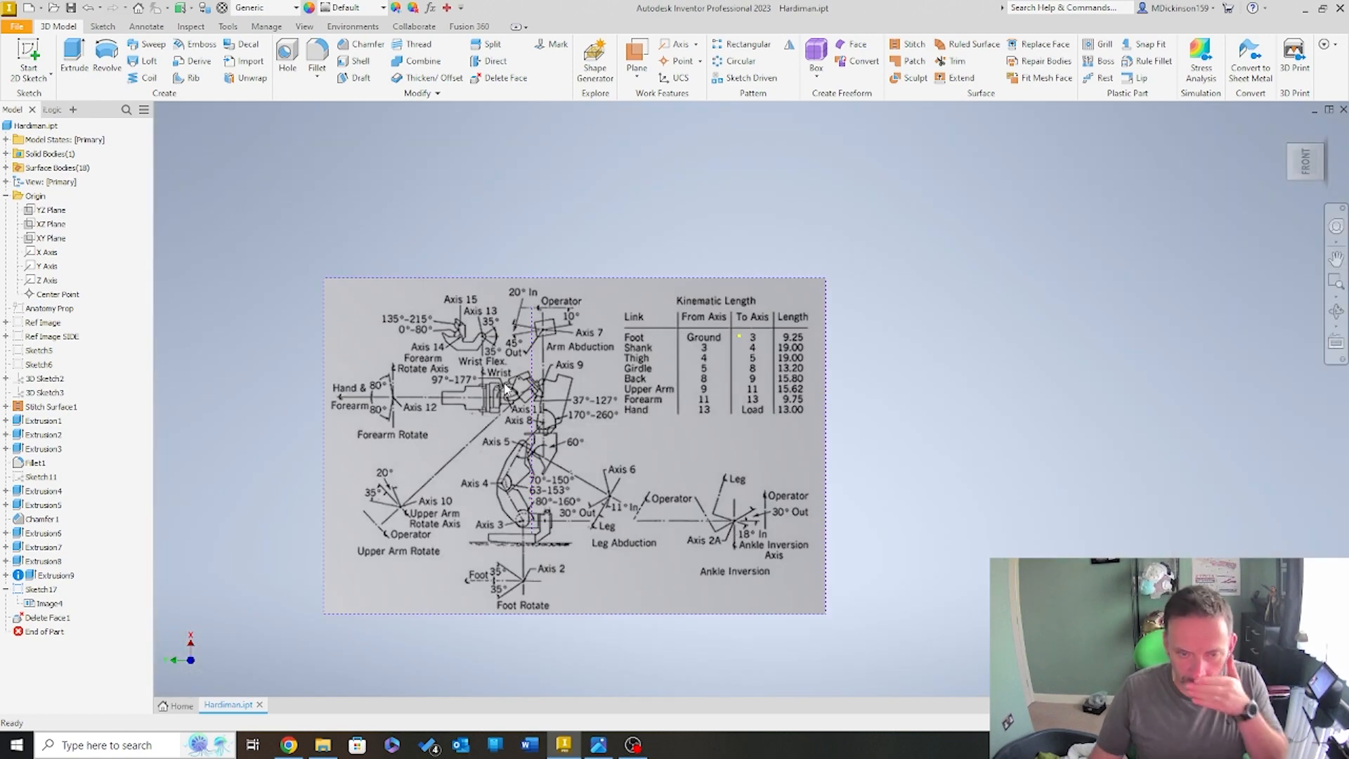
# Draw a three-point arc of about 17.4 mm radius across the gap in the traced claw outline at Axis 14
pyautogui.scroll(8, 506, 379)
pyautogui.scroll(-3, 509, 349)
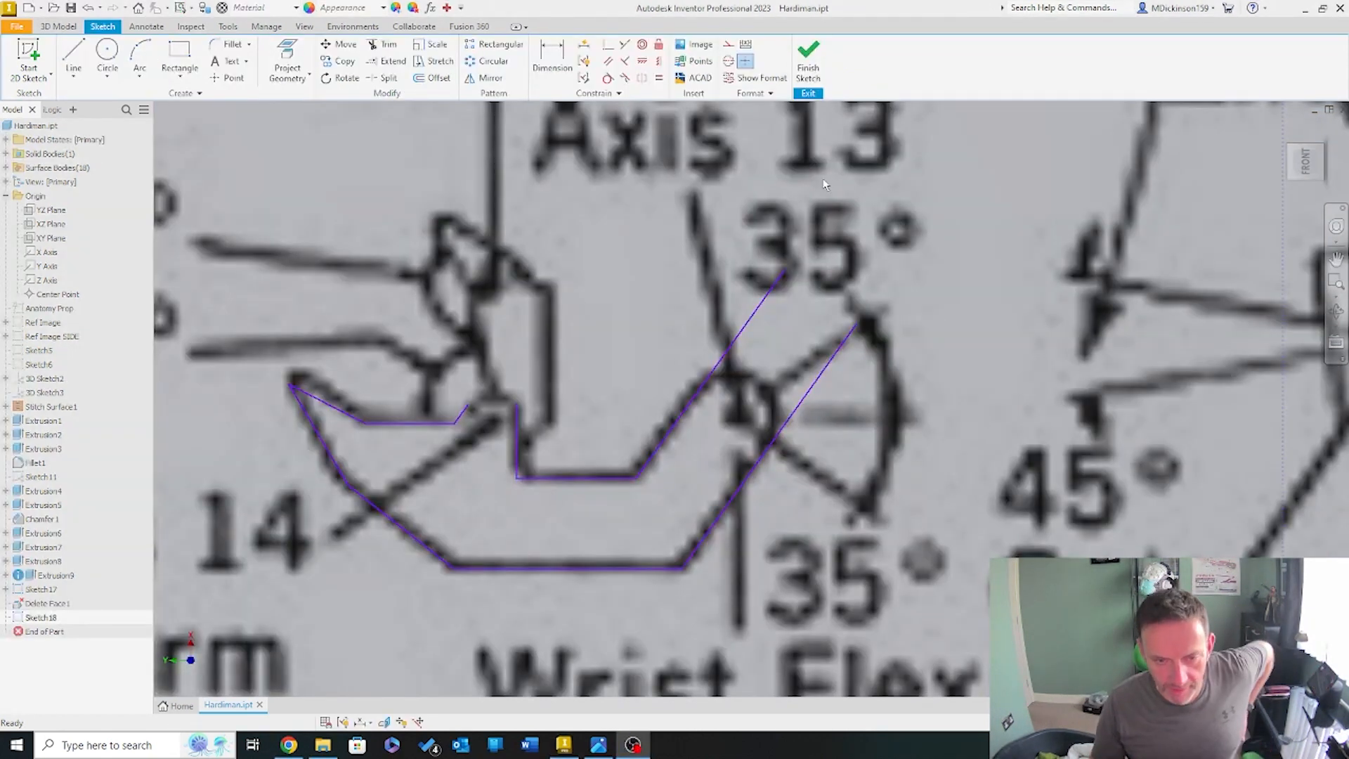
pyautogui.click(106, 56)
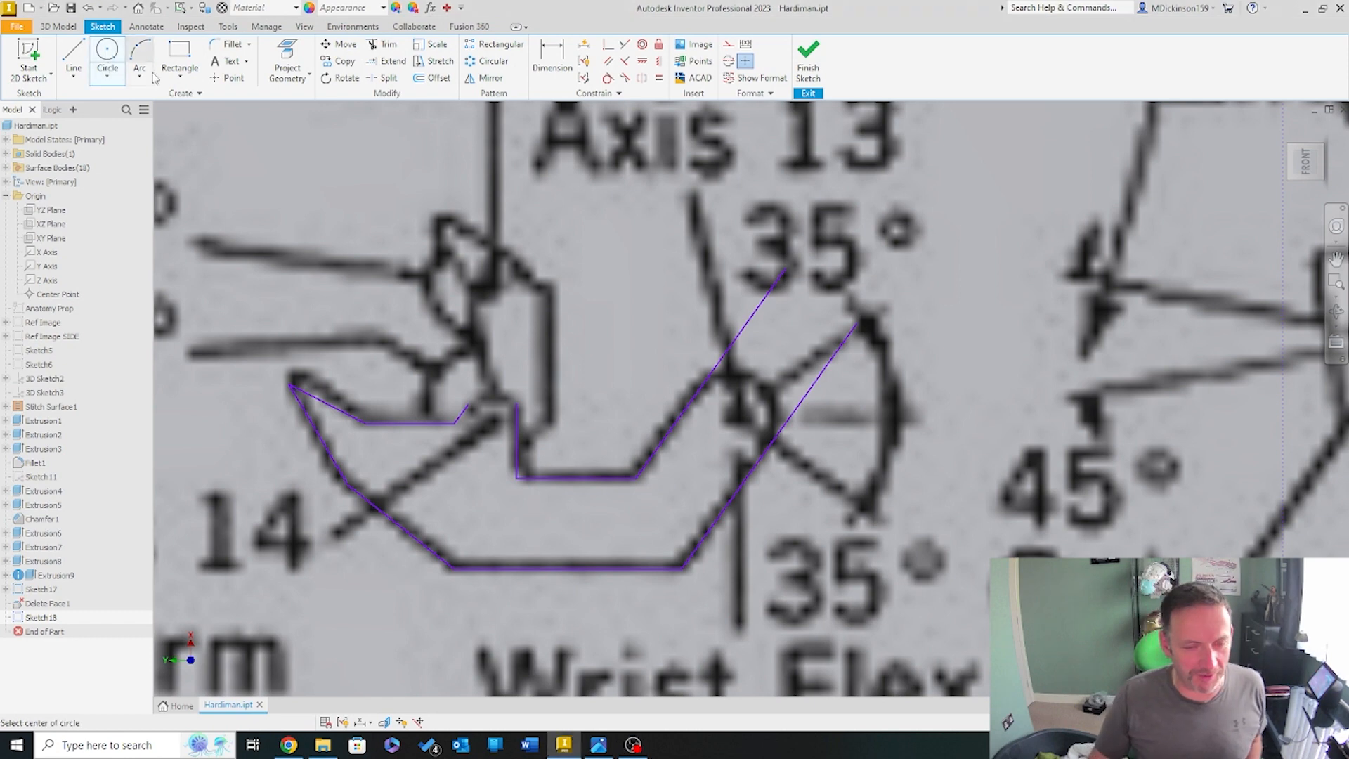
pyautogui.press('a')
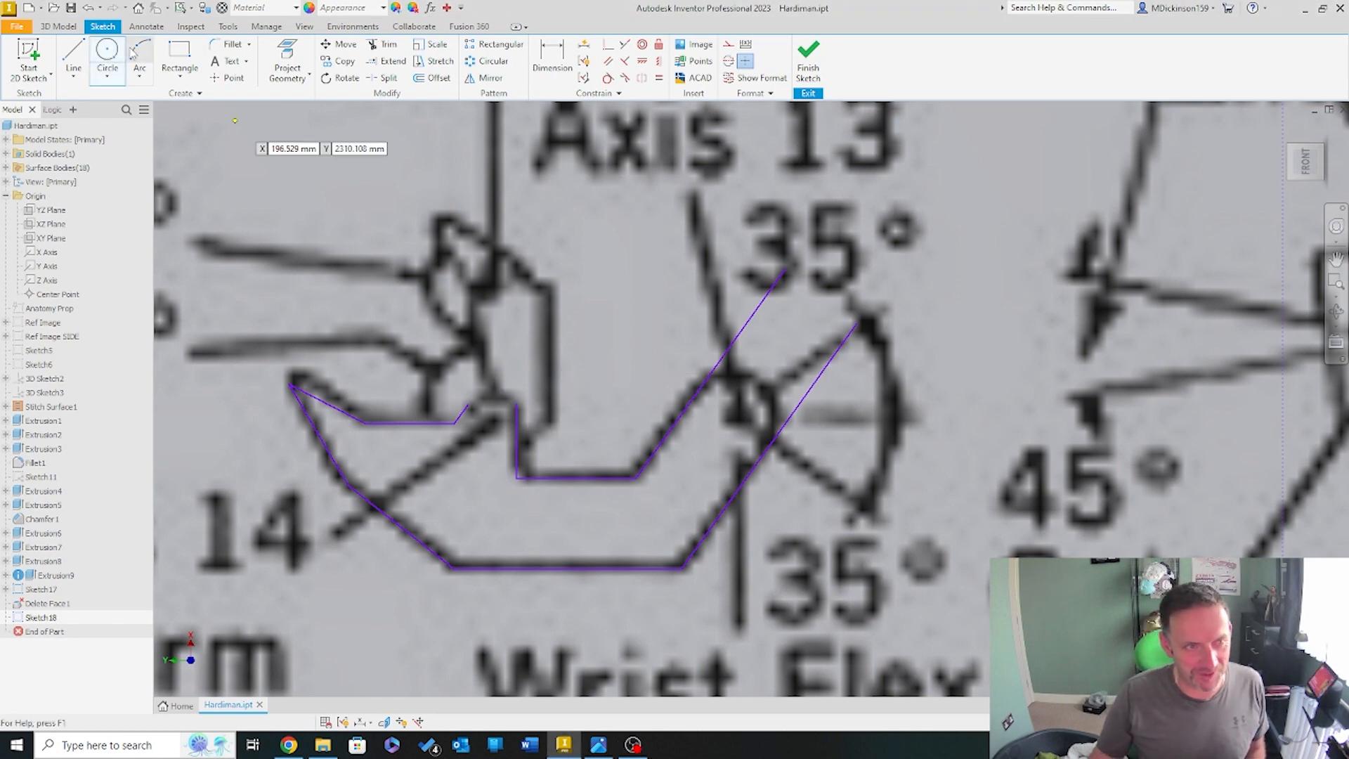
pyautogui.click(467, 406)
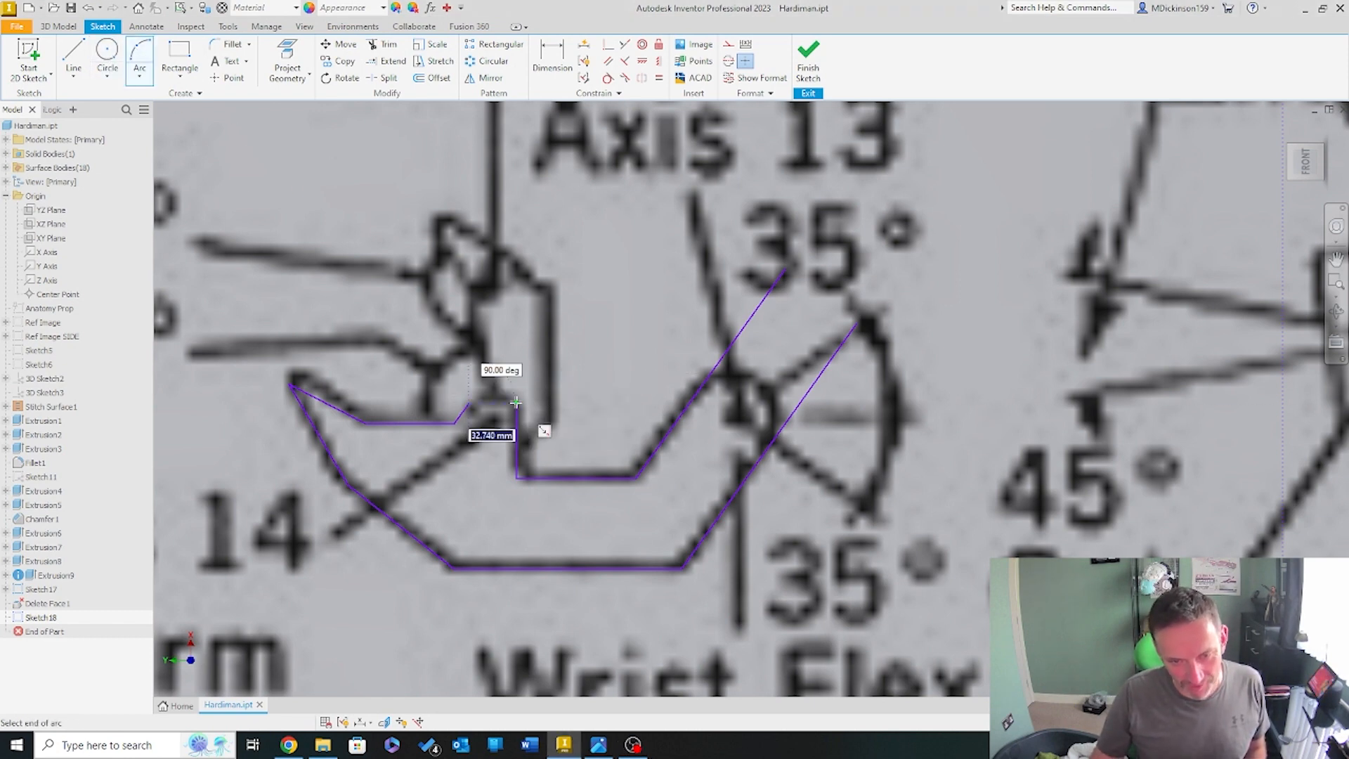
pyautogui.click(518, 413)
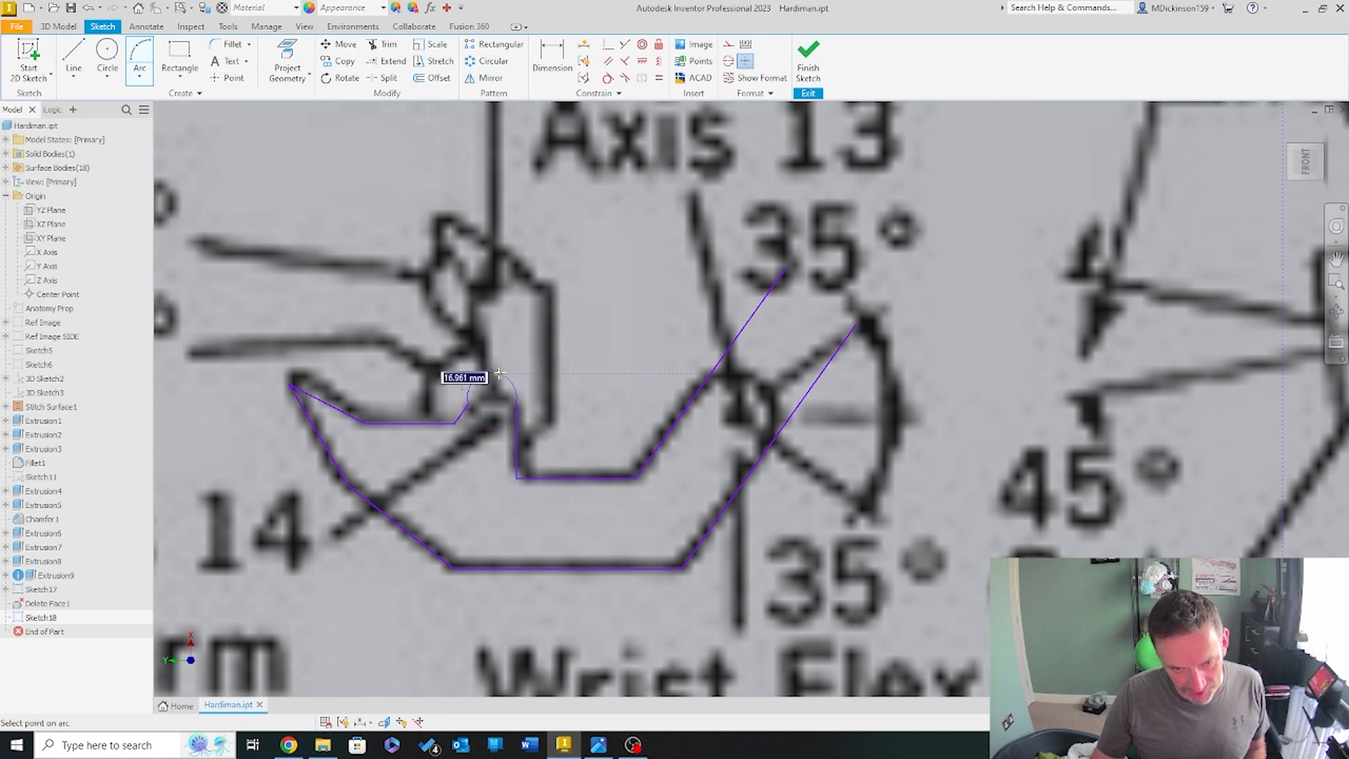
pyautogui.scroll(3, 493, 391)
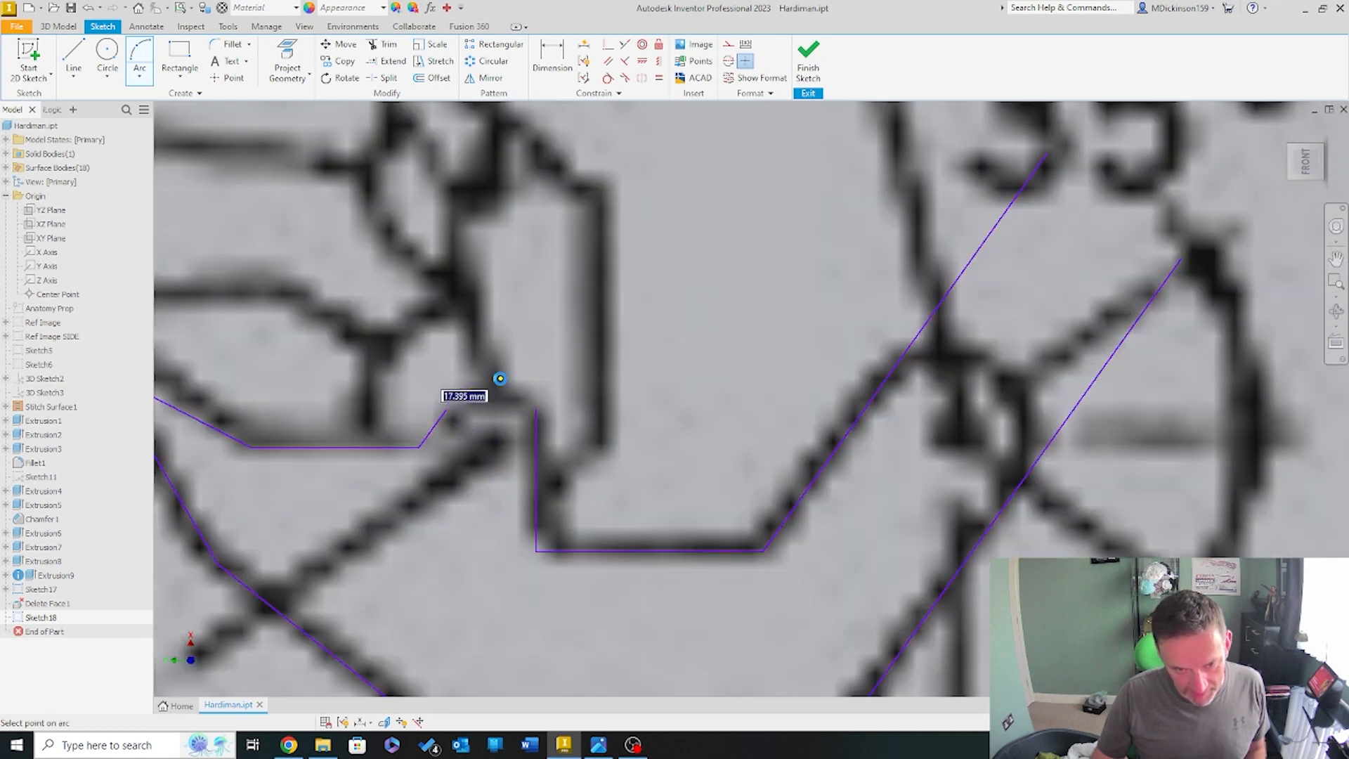
pyautogui.click(499, 379)
pyautogui.scroll(-2, 667, 436)
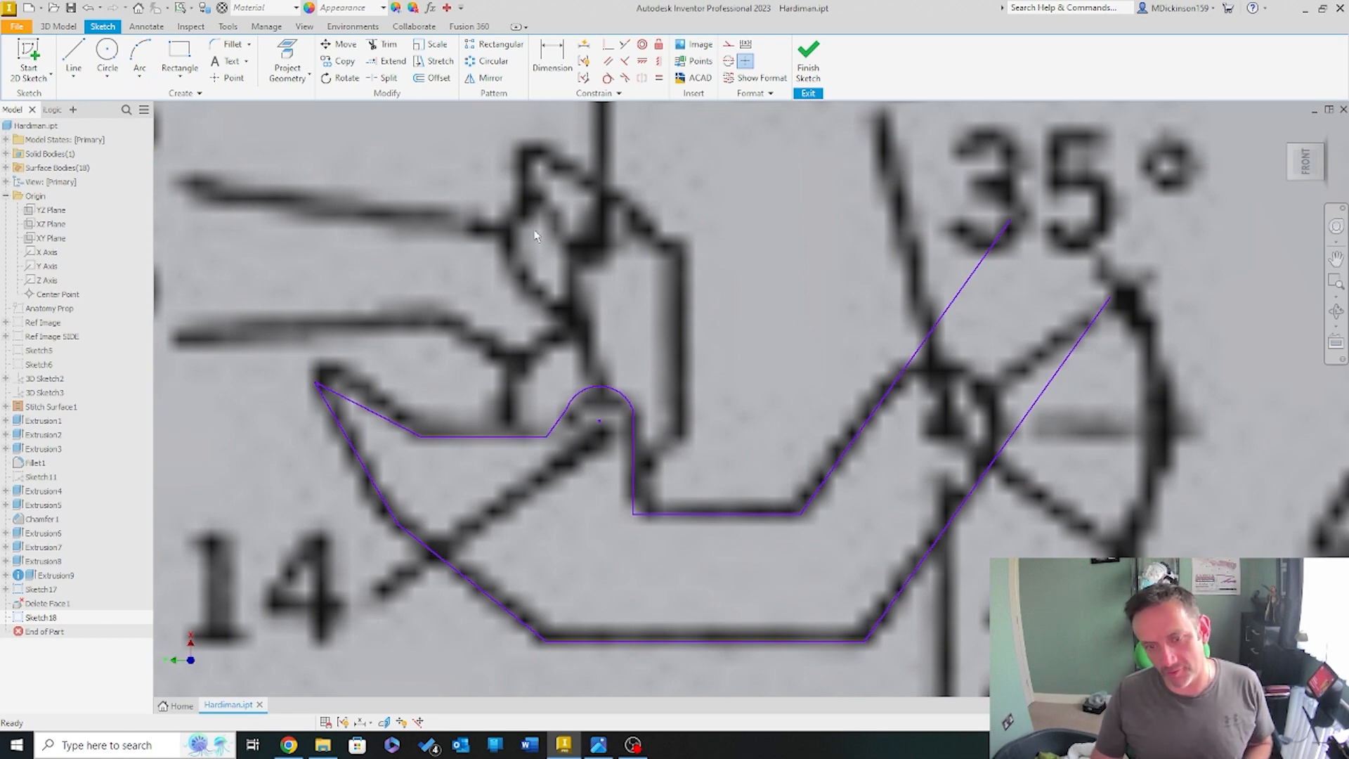
# Apply tangent constraints between the new arc and both the short sloped line and the vertical line beside it
pyautogui.click(608, 77)
pyautogui.click(562, 420)
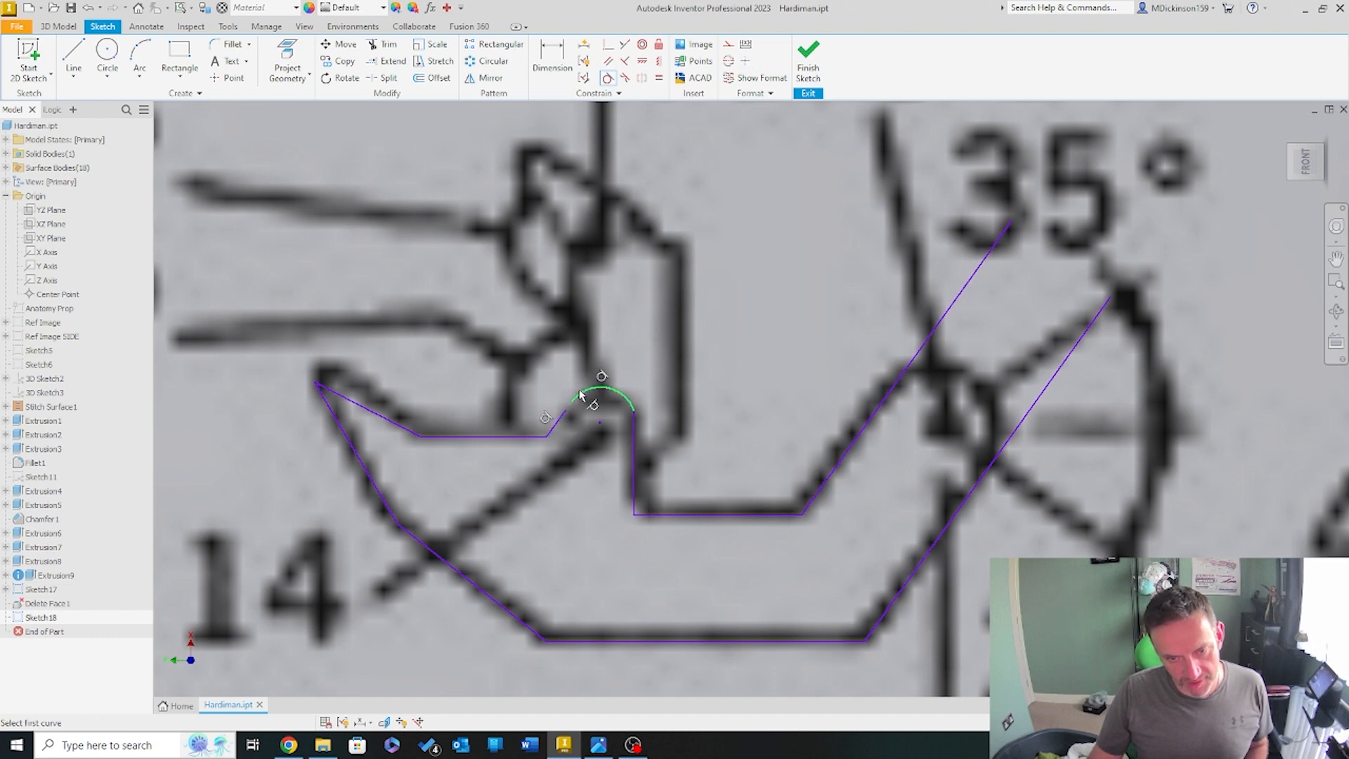
pyautogui.click(593, 388)
pyautogui.click(635, 436)
pyautogui.click(628, 407)
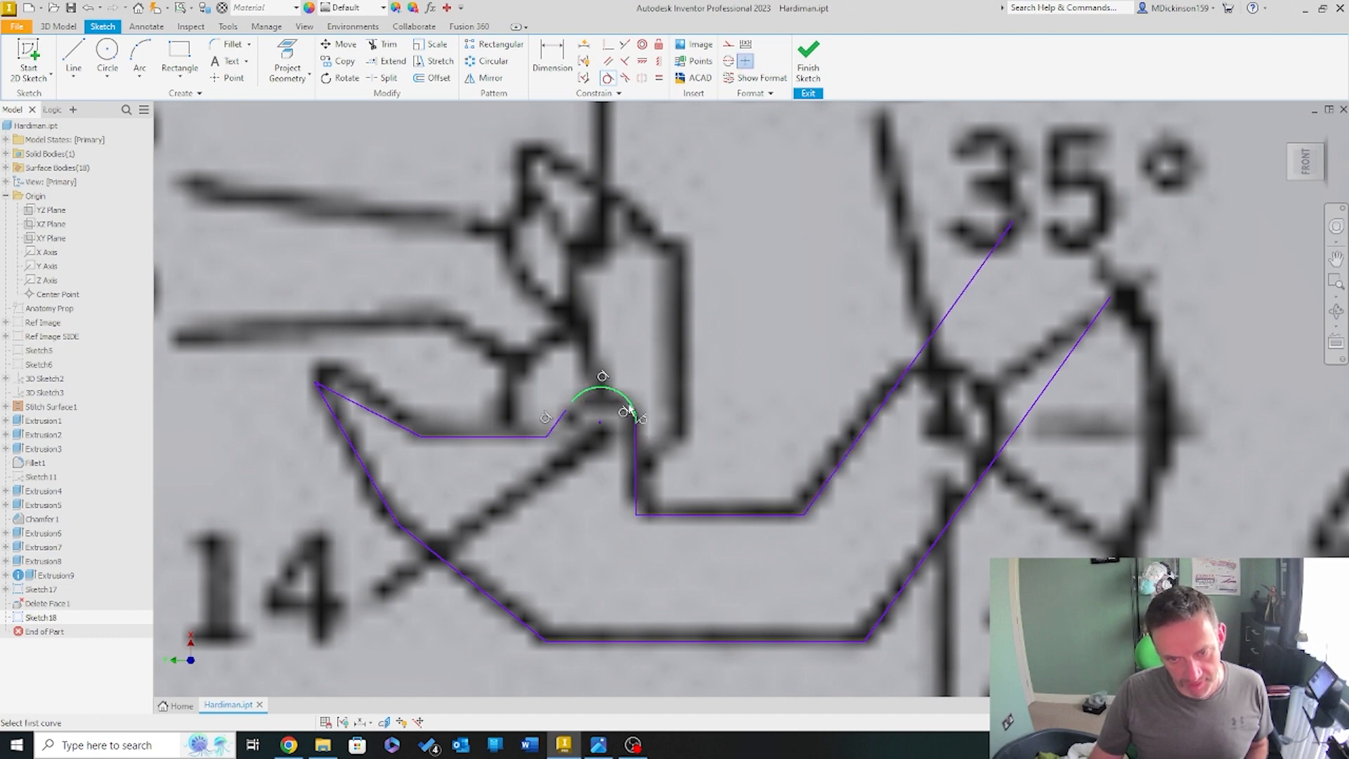
pyautogui.press('Escape')
# Join the arc's open end to the end of the short sloped line with a coincident constraint
pyautogui.scroll(5, 587, 425)
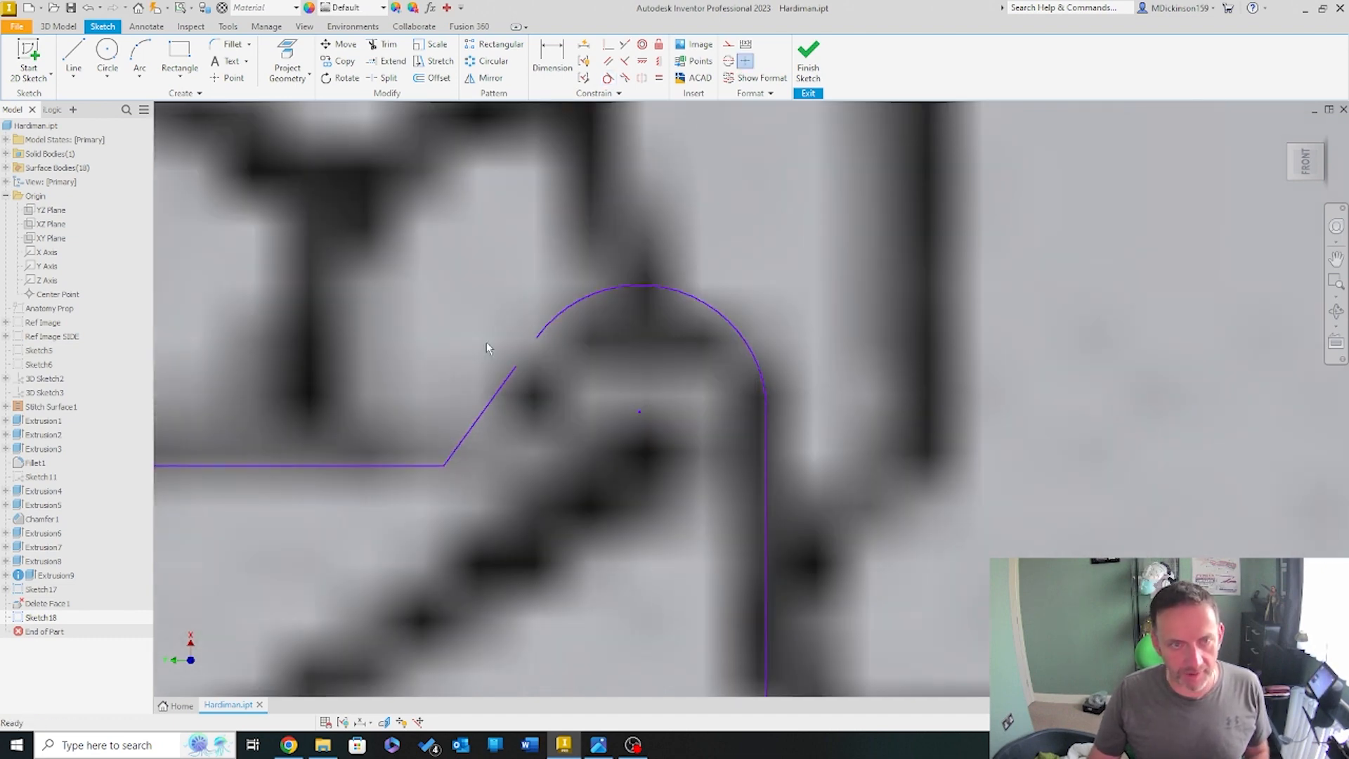
pyautogui.click(537, 337)
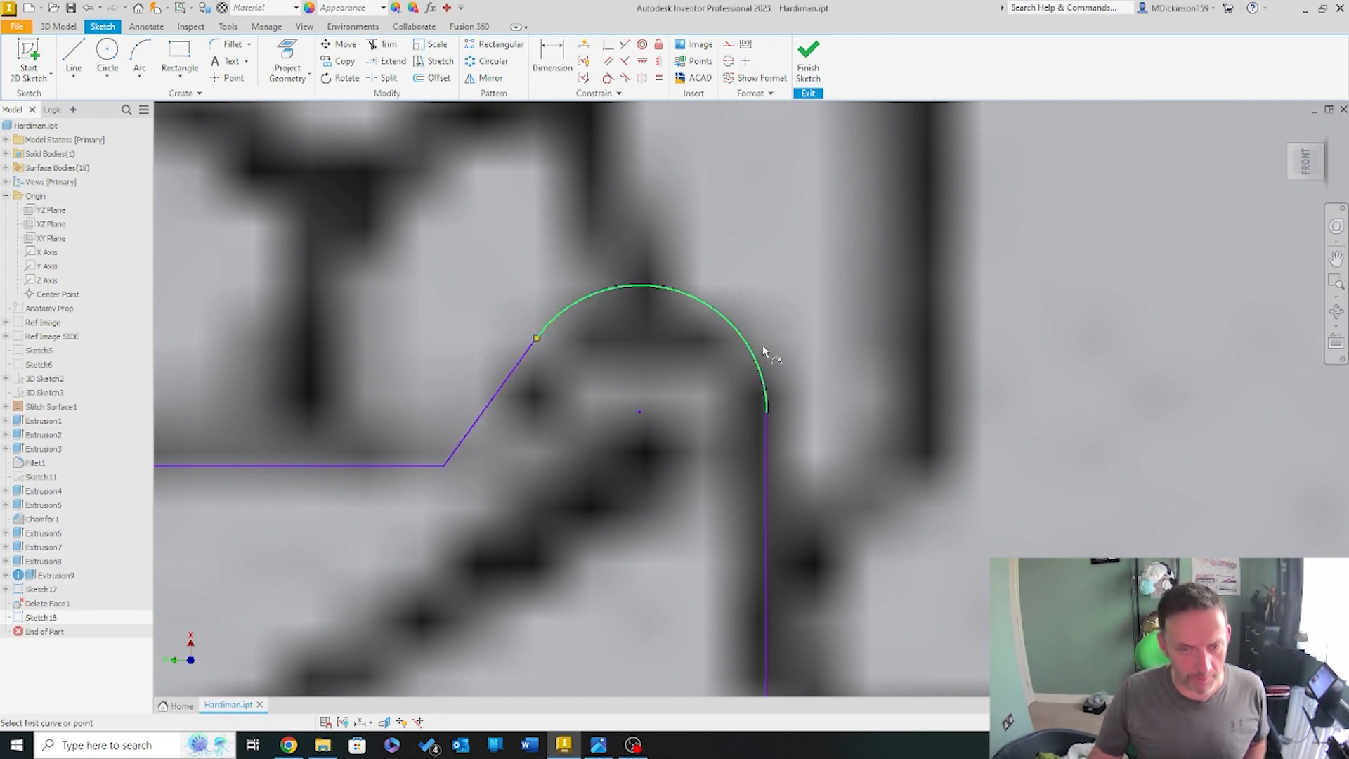
pyautogui.scroll(-5, 829, 380)
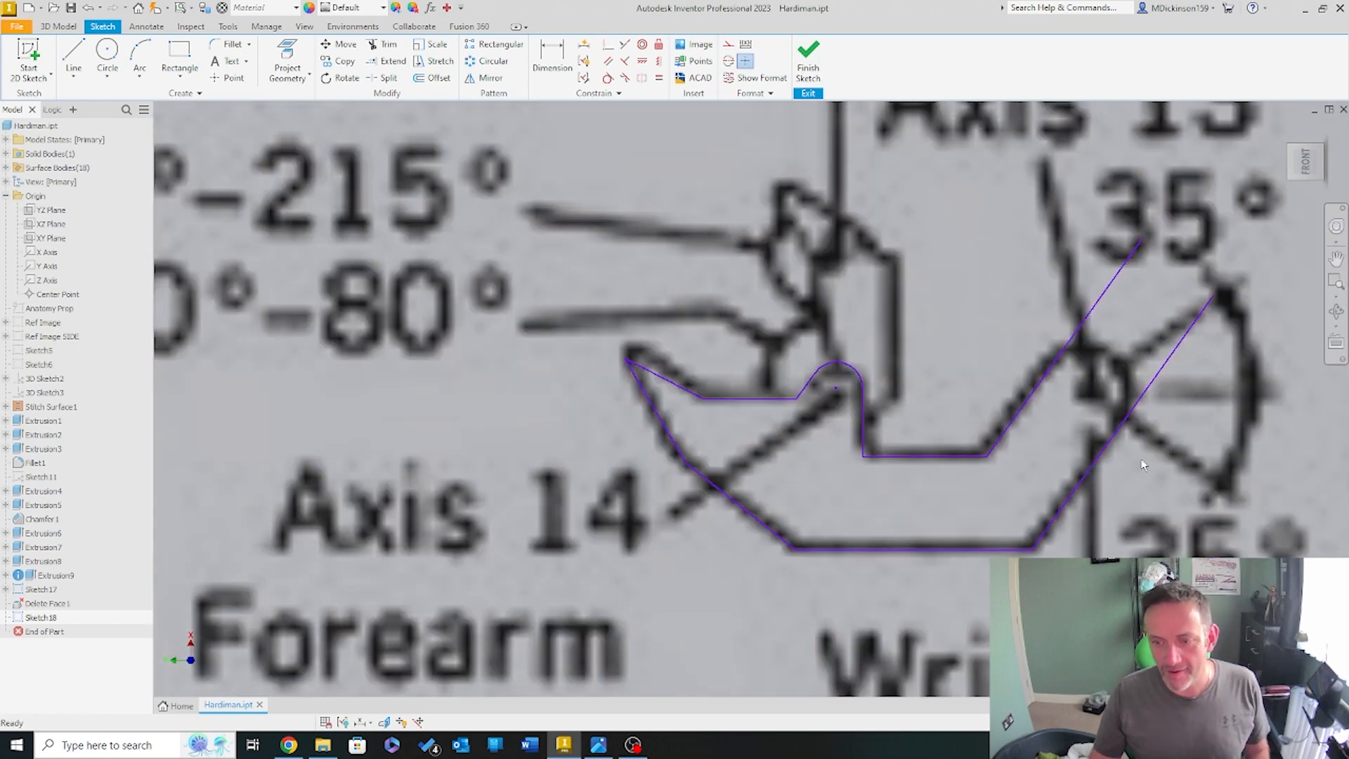
# Delete the inner sloped line at the claw tip and move the remaining tip point up to match the diagram
pyautogui.scroll(3, 1144, 465)
pyautogui.scroll(-4, 1107, 421)
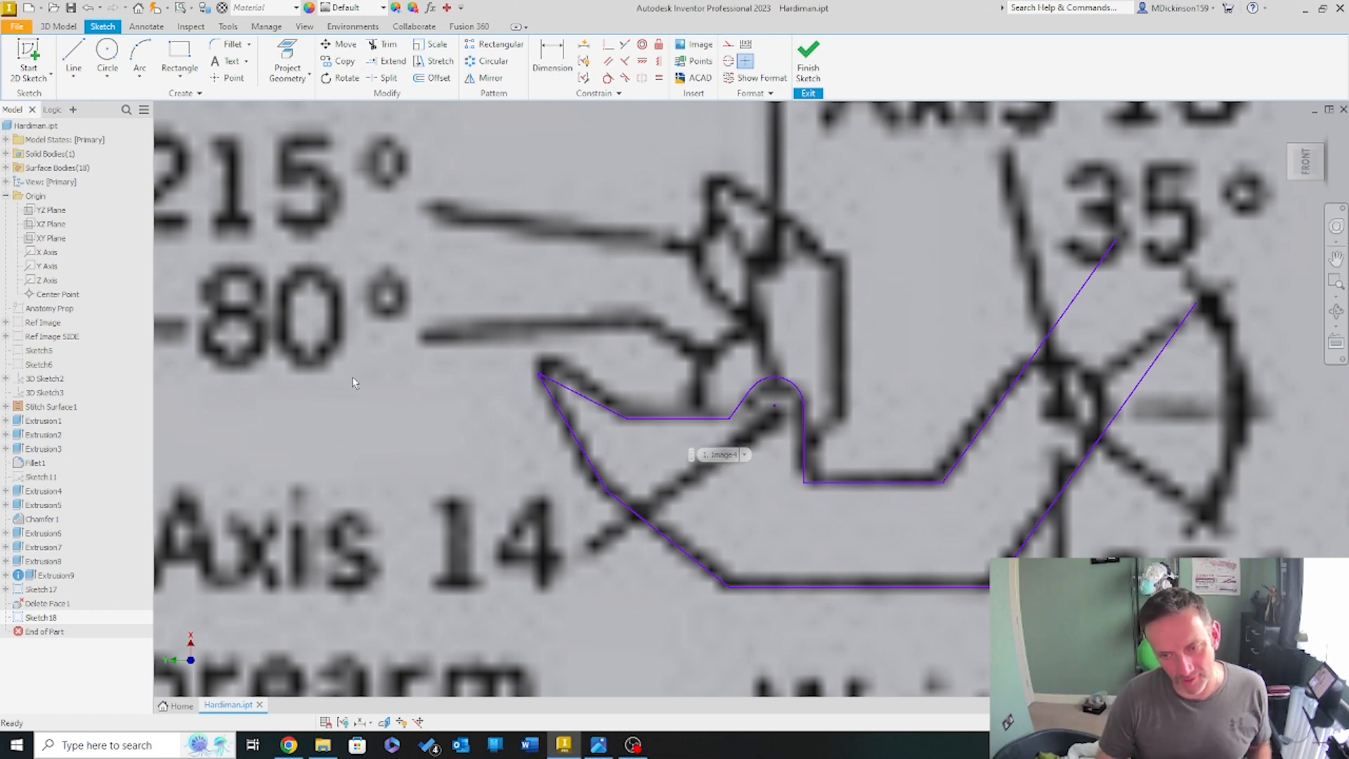
pyautogui.press('Delete')
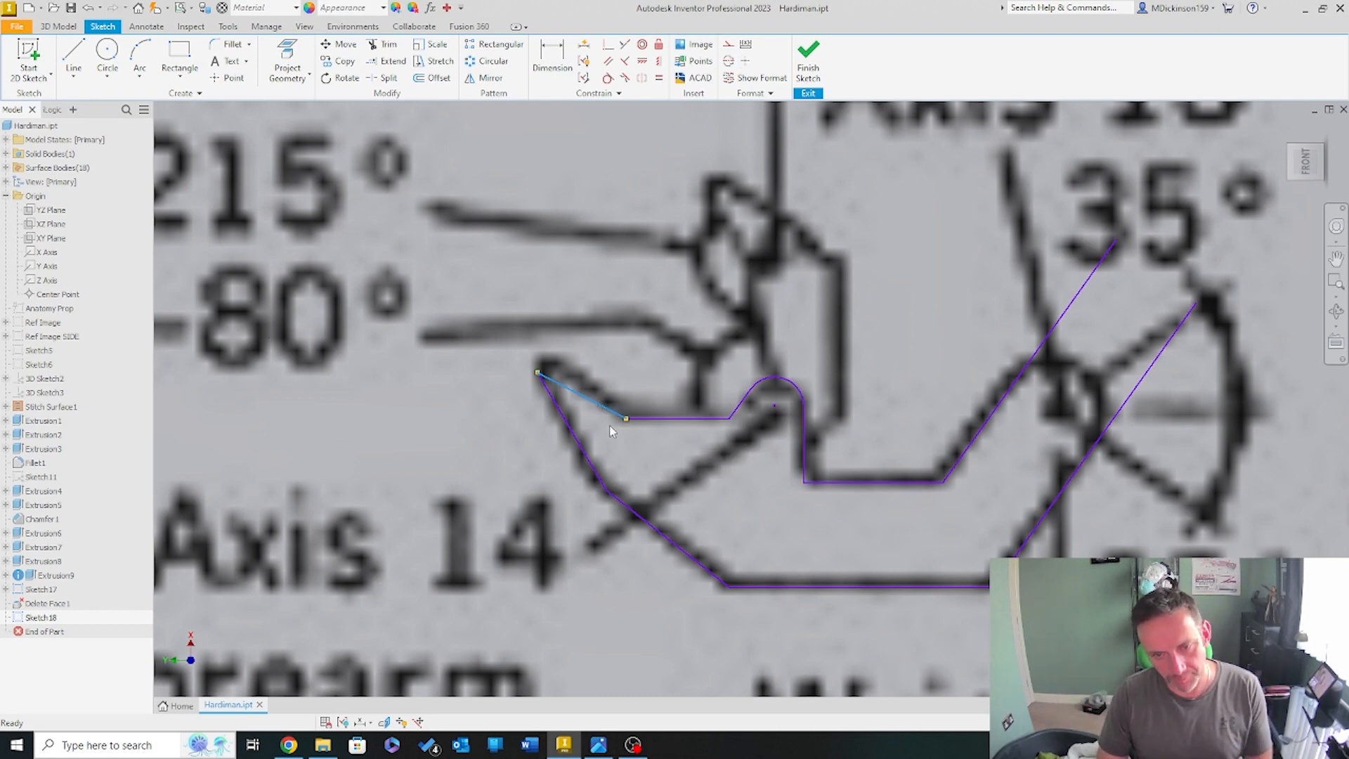
pyautogui.scroll(-4, 538, 364)
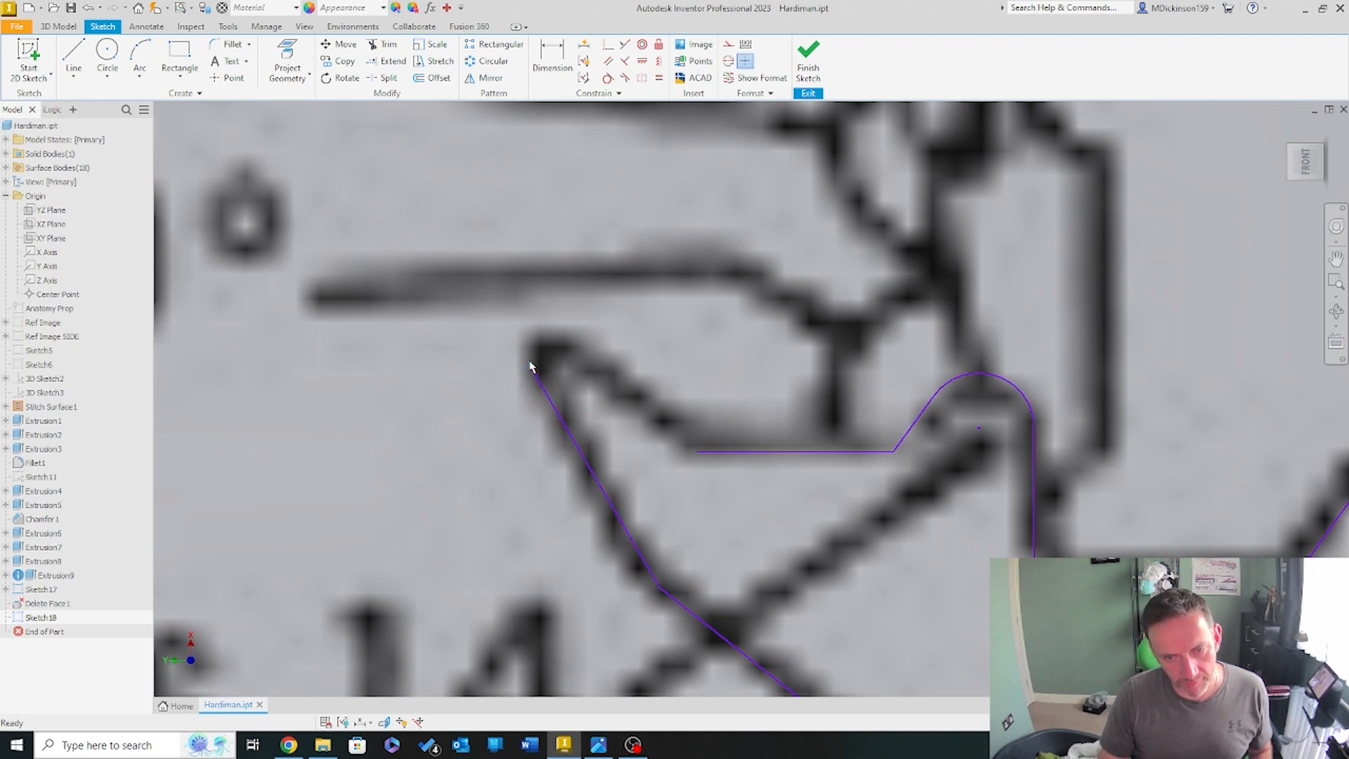
pyautogui.moveTo(530, 362); pyautogui.dragTo(524, 337)
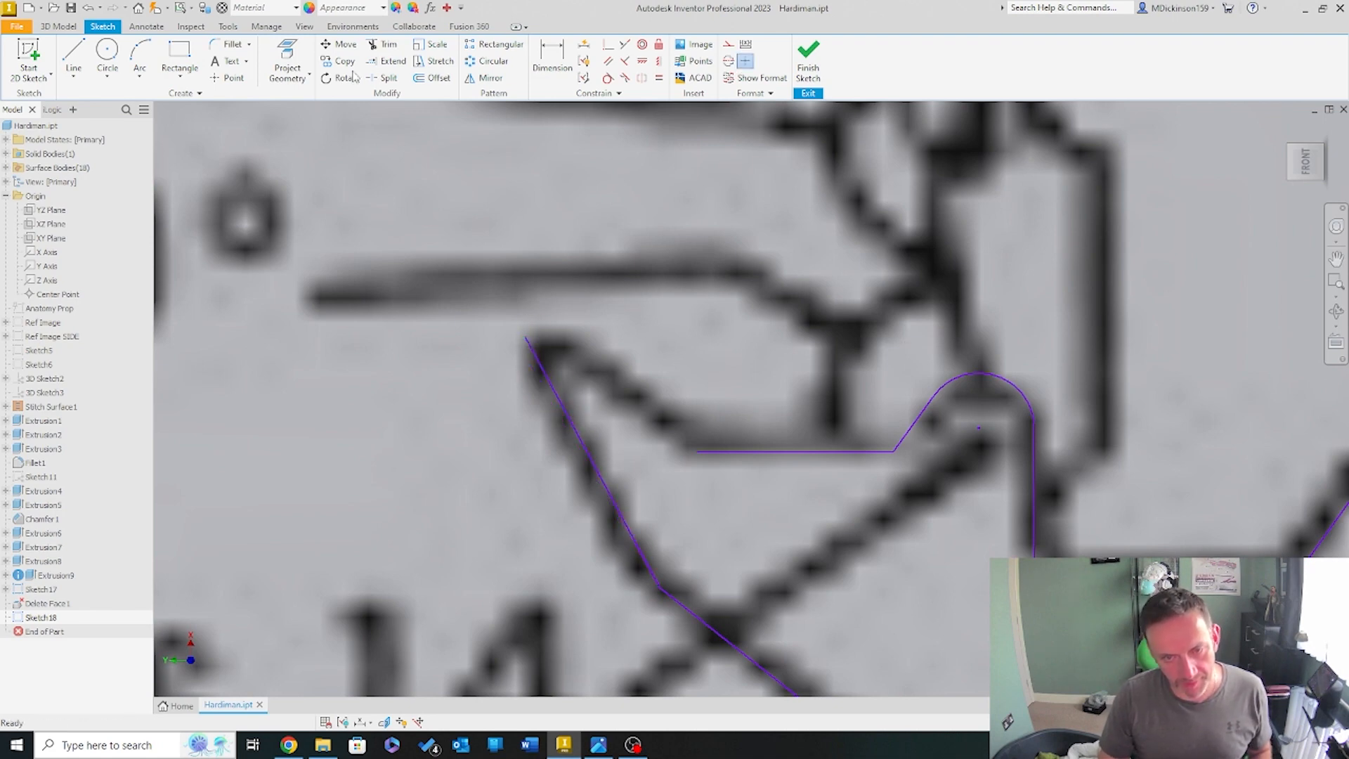
# Draw a line from the claw tip to the near end of the inner horizontal edge, closing that gap
pyautogui.click(73, 55)
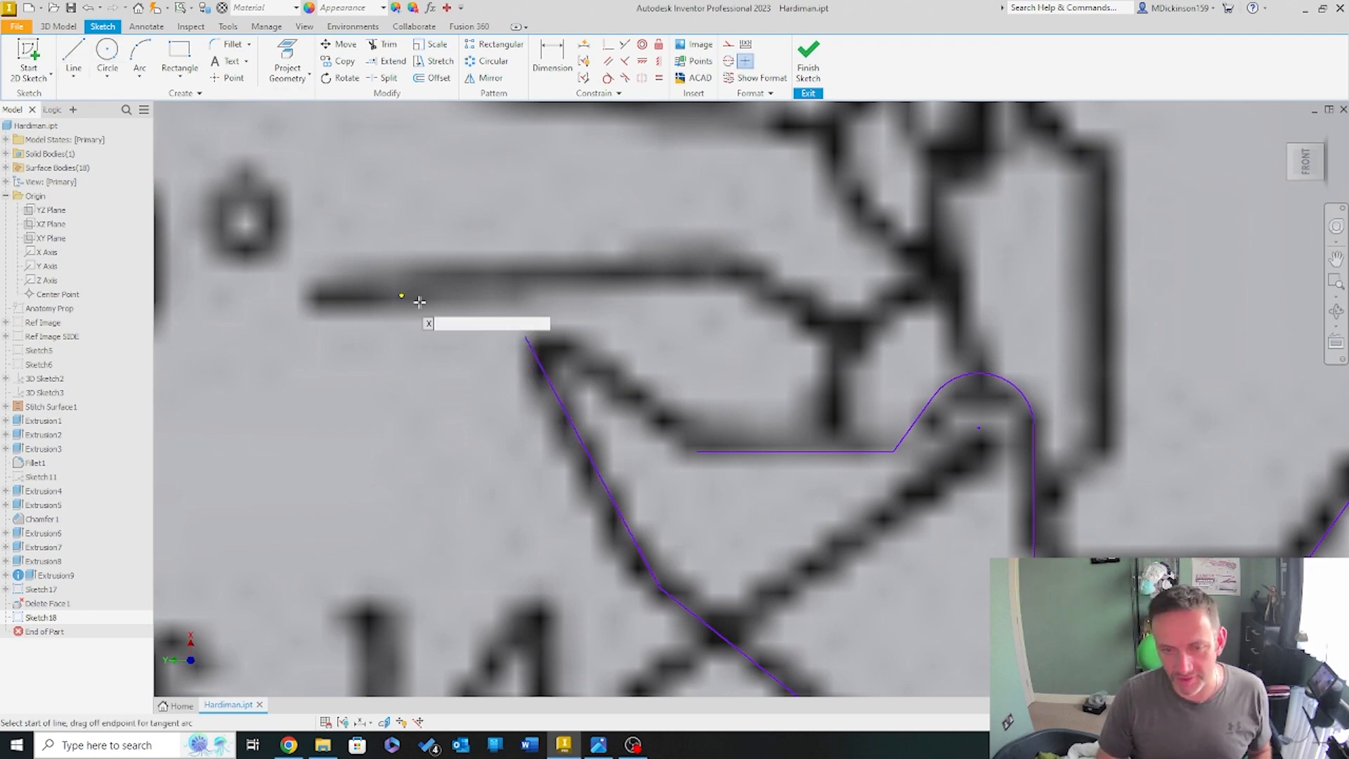
pyautogui.click(528, 337)
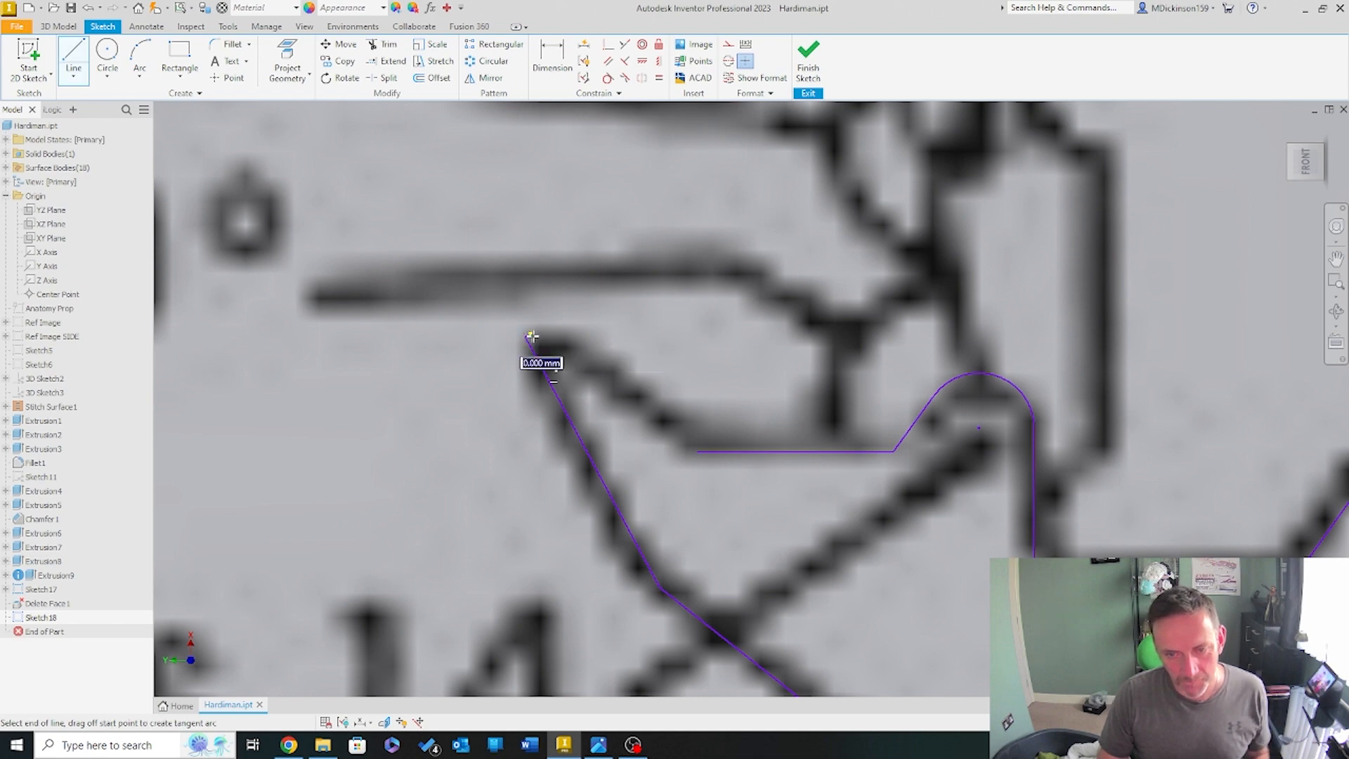
pyautogui.click(695, 449)
pyautogui.press('Escape')
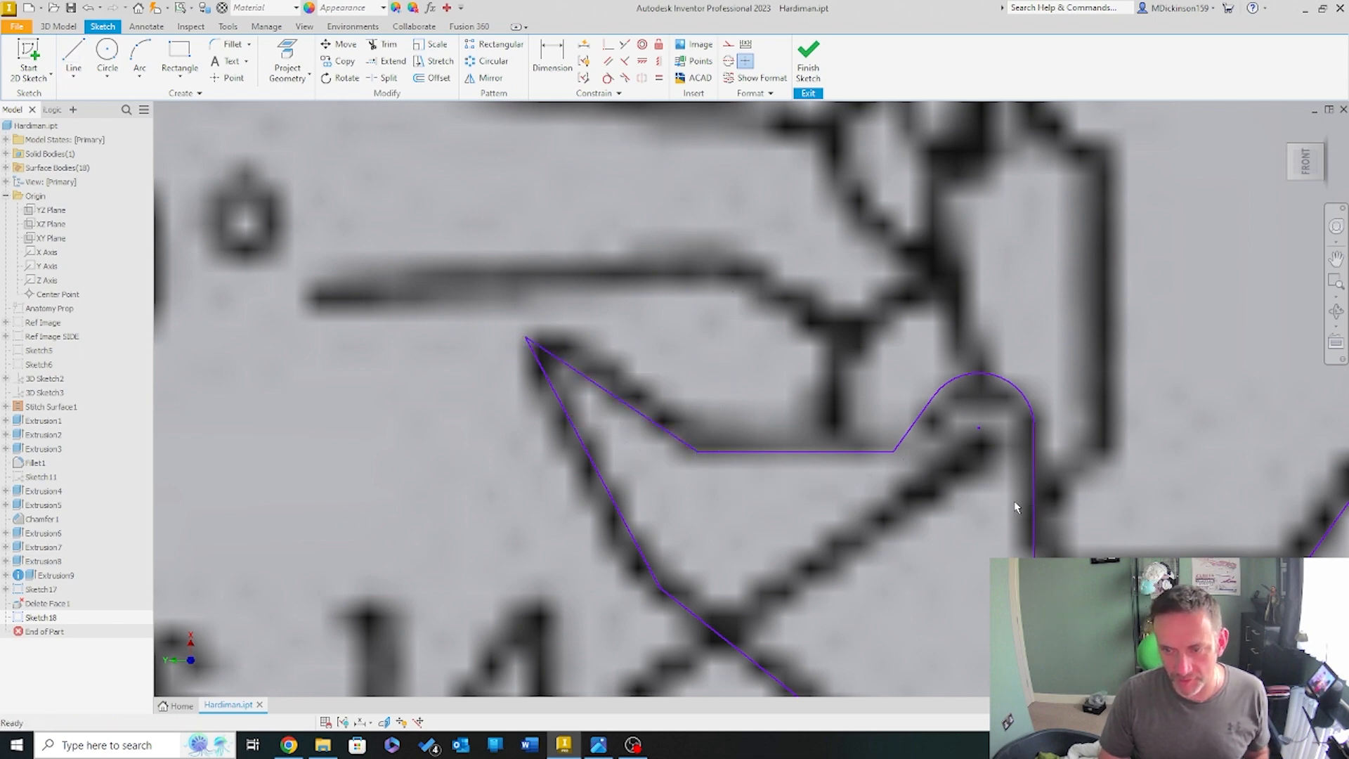
# Move the centre point of the Axis 14 arc slightly down to fit the claw's hump to the diagram
pyautogui.scroll(-5, 1014, 500)
pyautogui.scroll(6, 1047, 510)
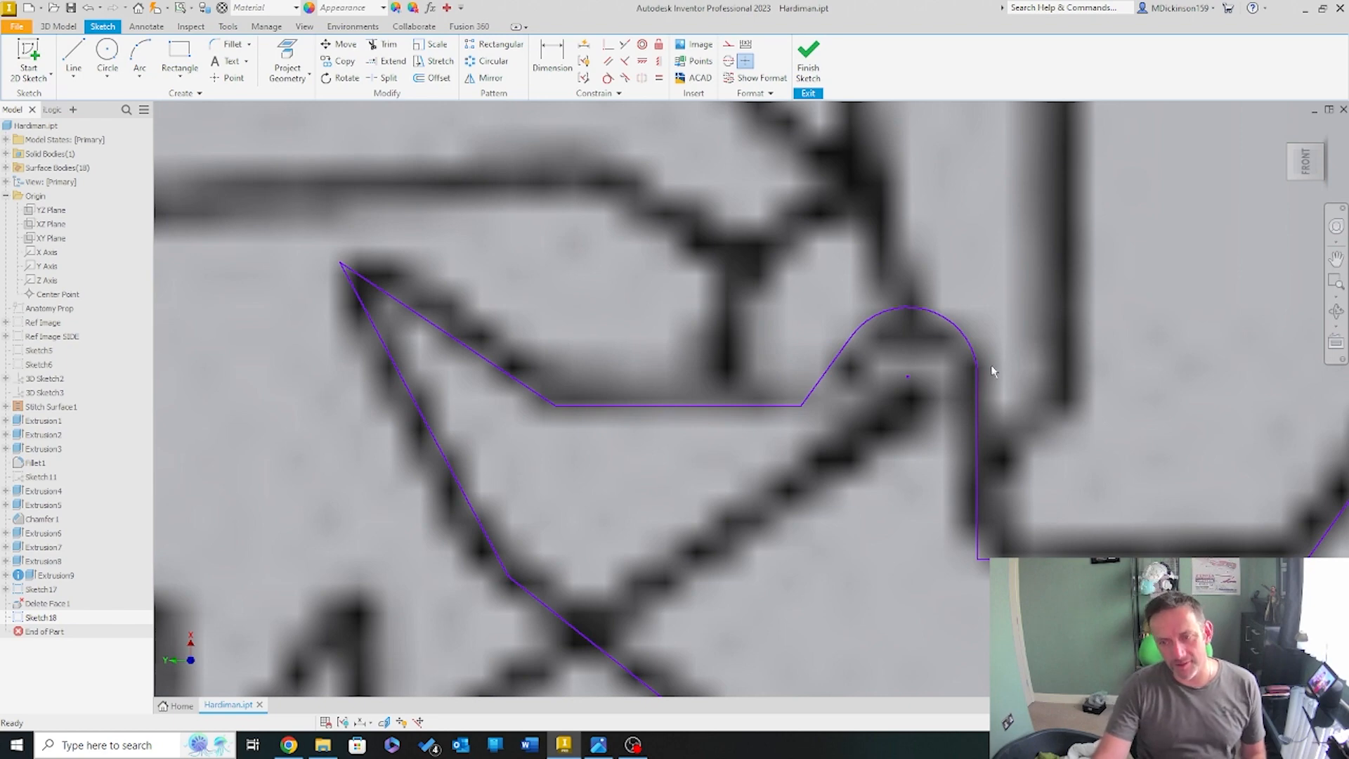
pyautogui.moveTo(907, 378); pyautogui.dragTo(907, 397)
pyautogui.scroll(-4, 903, 418)
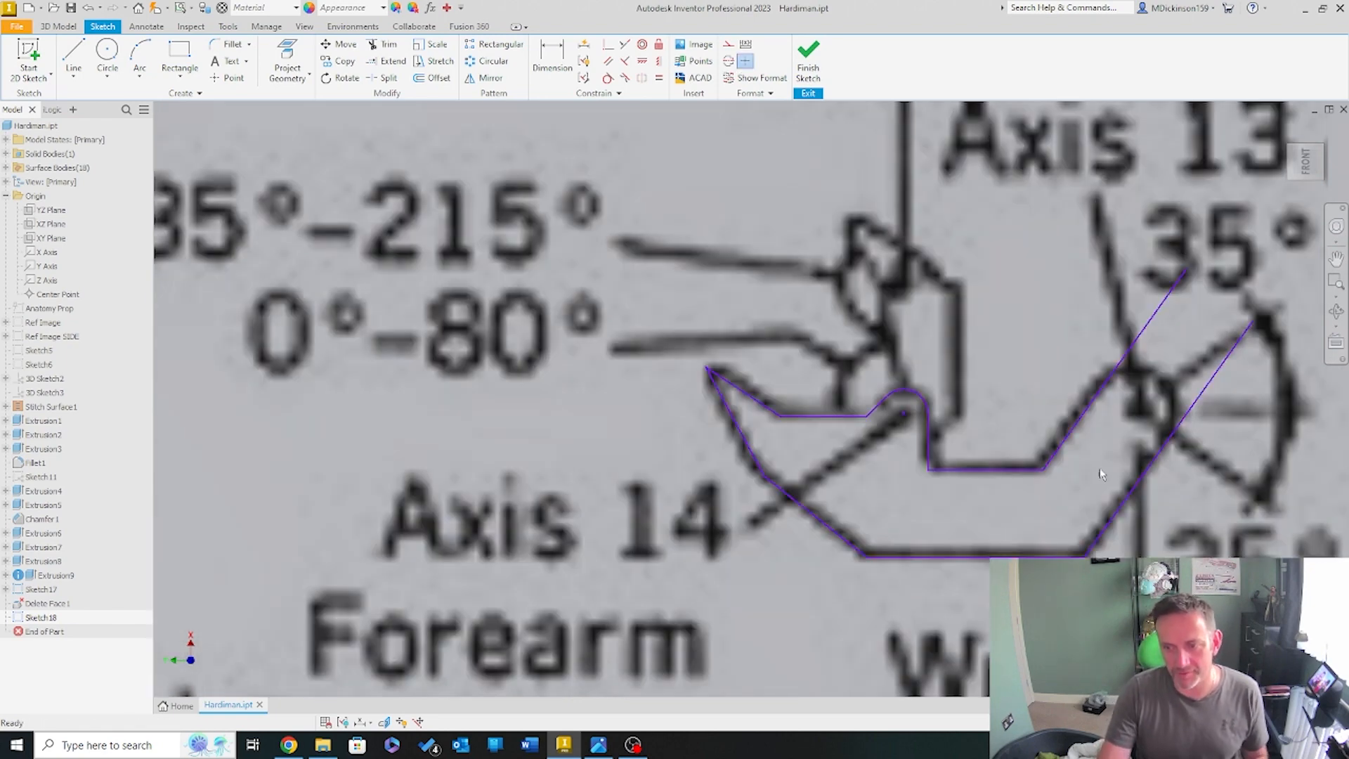
# Draw a circle centred on the Axis 13 wrist pivot between the claw's two long sloped lines
pyautogui.scroll(-4, 1192, 483)
pyautogui.scroll(4, 1093, 483)
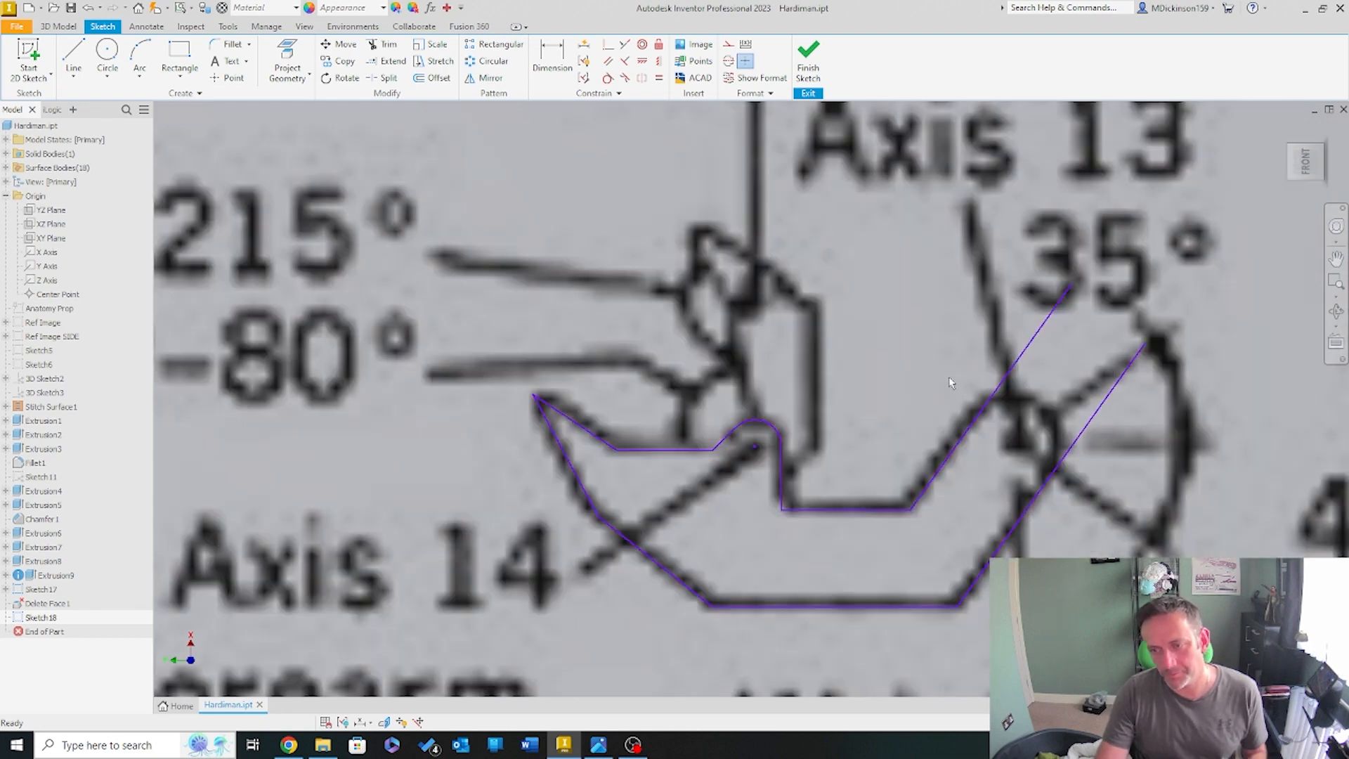
pyautogui.press('c')
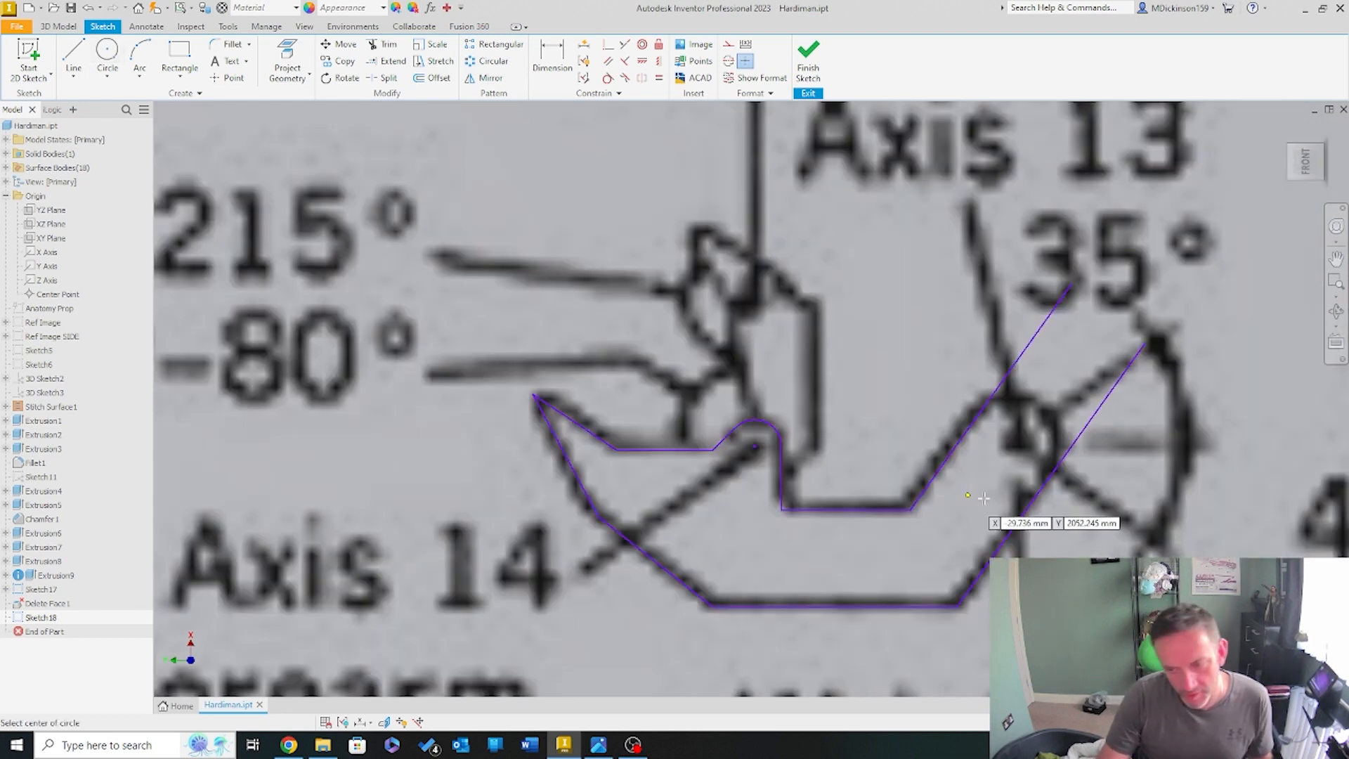
pyautogui.click(1010, 444)
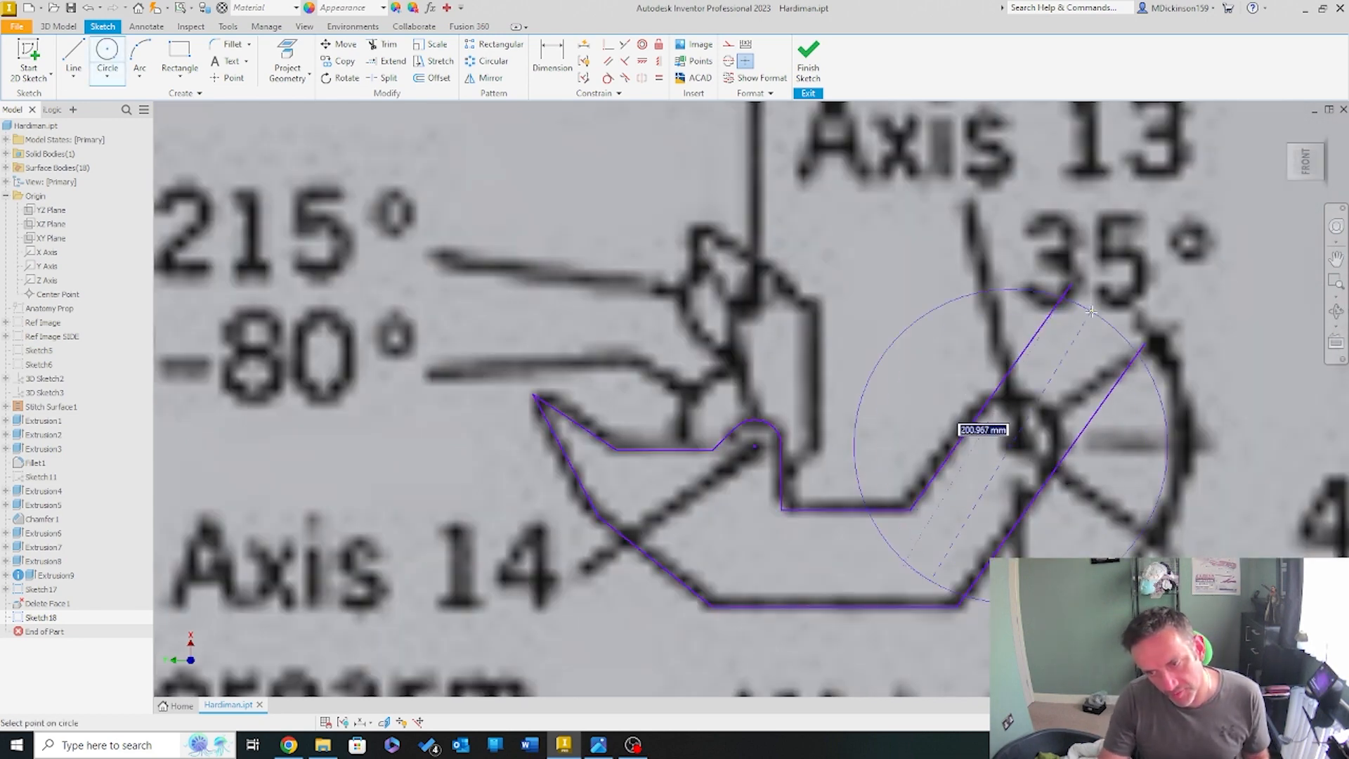
pyautogui.click(1010, 409)
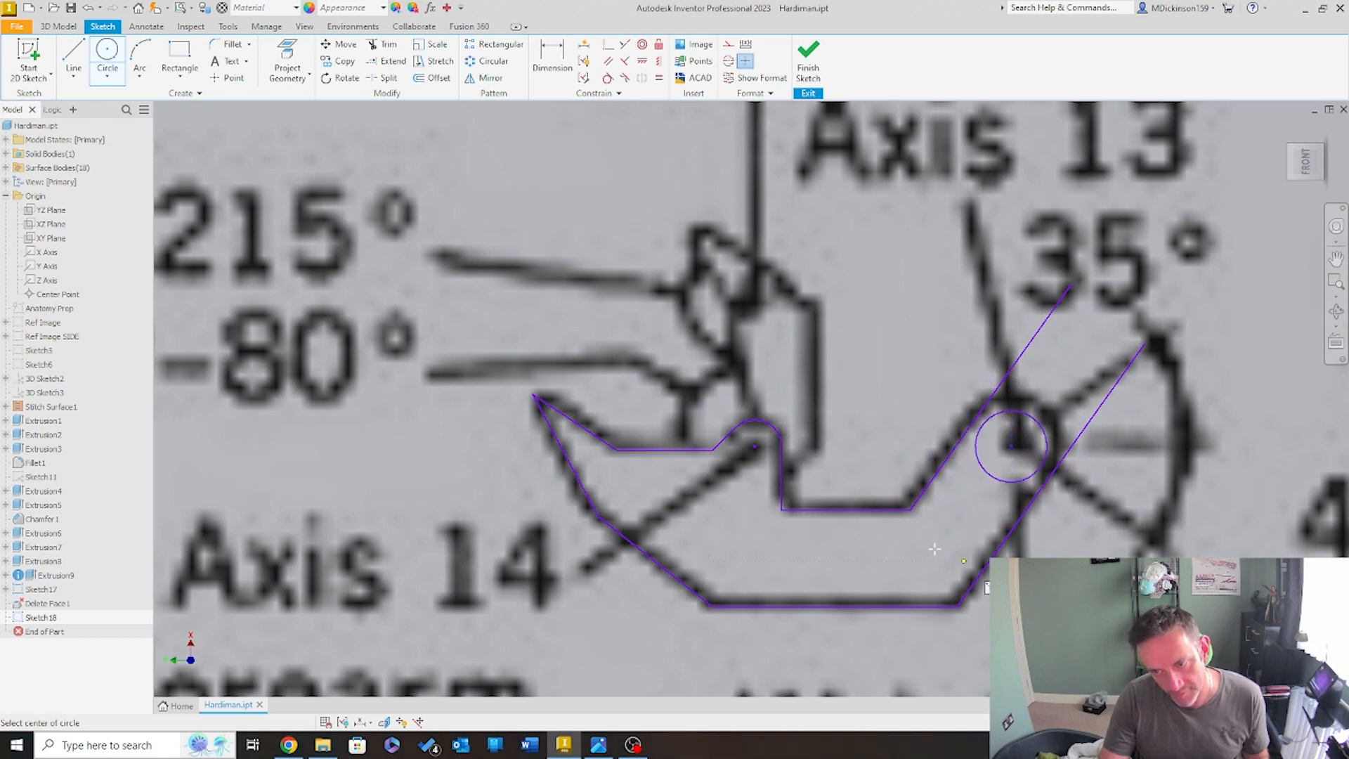
# Make the Axis 13 wrist circle tangent to the claw's inner long sloped line
pyautogui.click(607, 77)
pyautogui.click(982, 430)
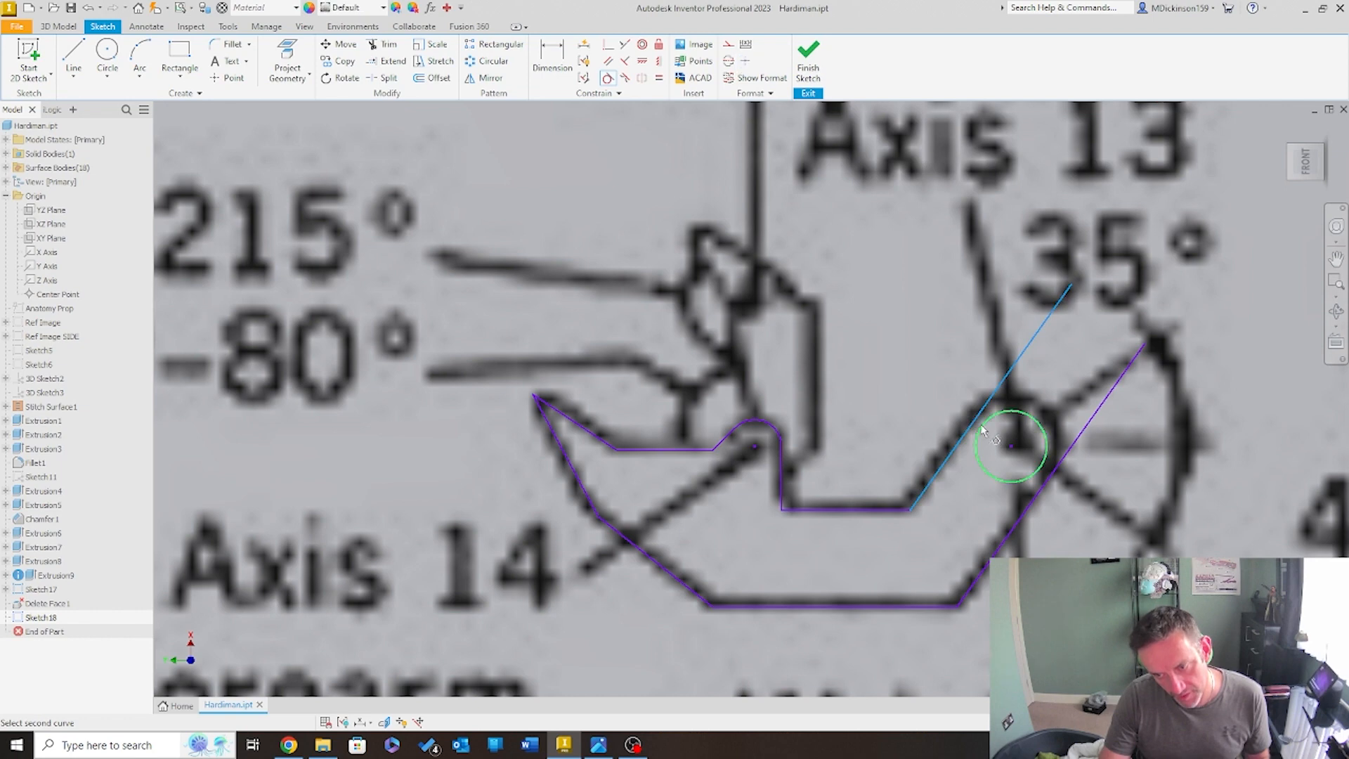
pyautogui.click(982, 430)
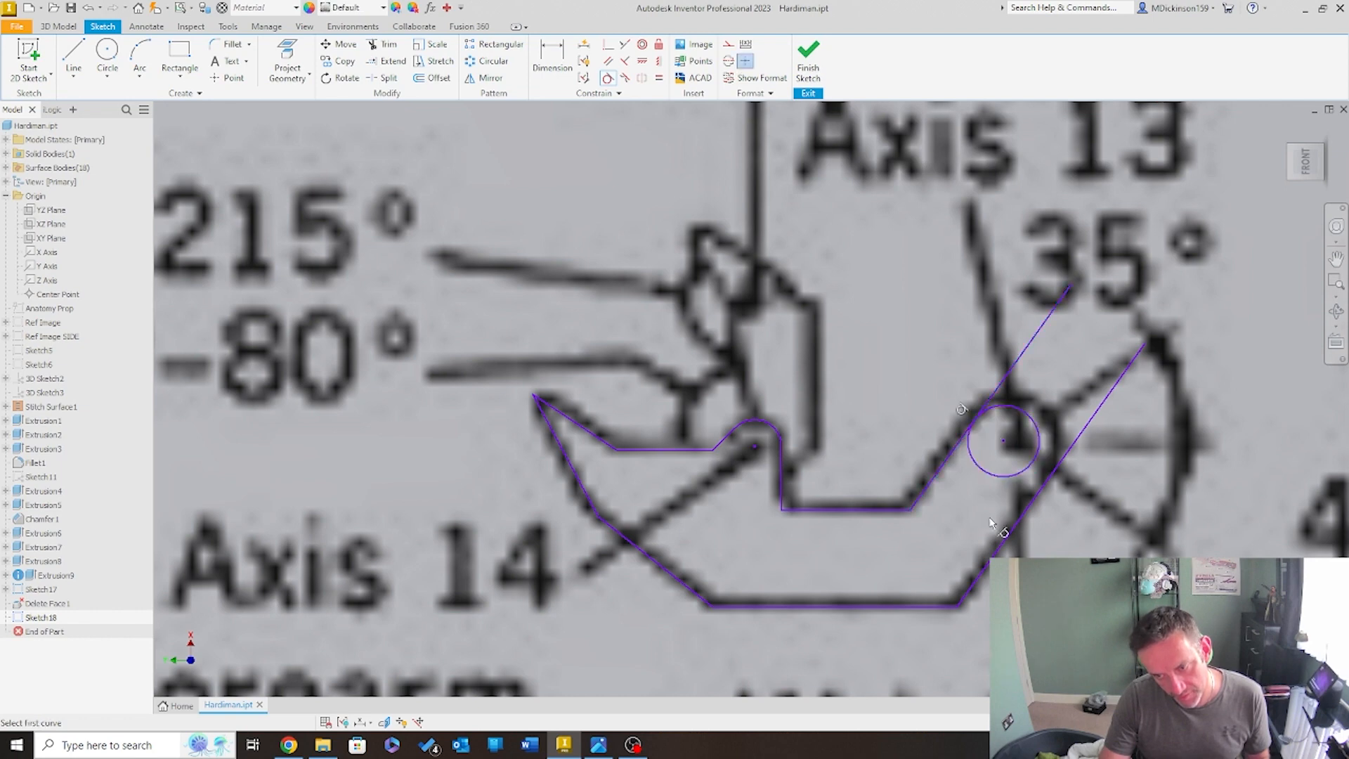
# Try to make the wrist circle tangent to the claw's outer long sloped line, and undo the constraint
pyautogui.click(1038, 462)
pyautogui.click(1045, 483)
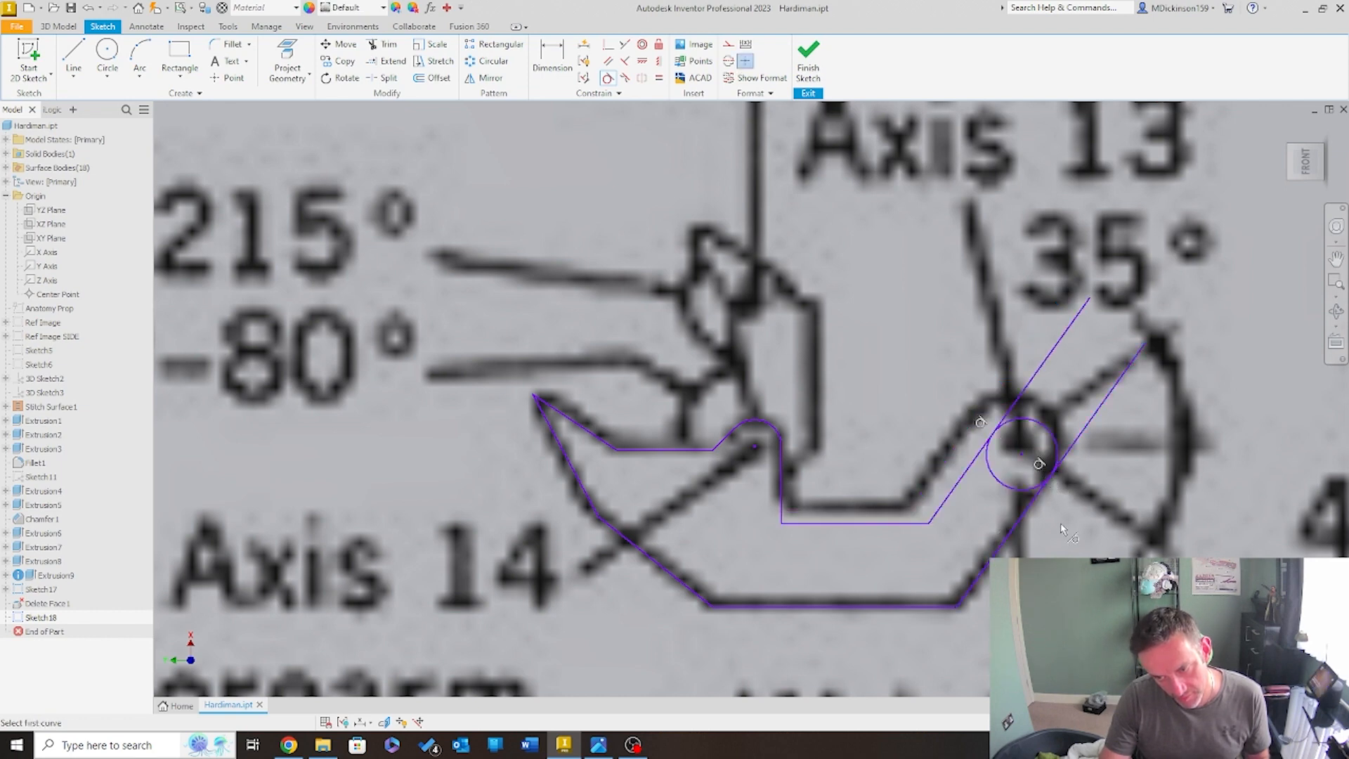
pyautogui.hotkey('ctrl', 'z')
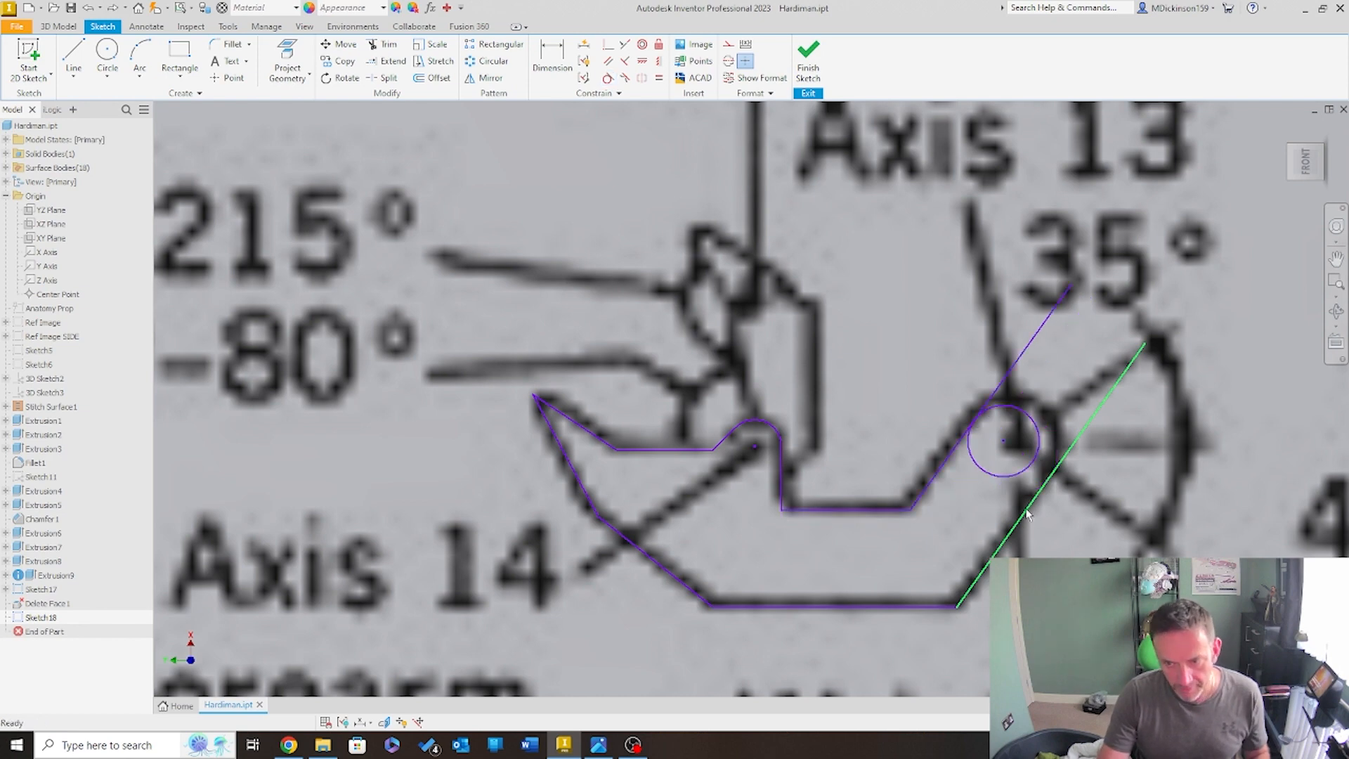
# Fix the claw's inner long sloped line in place
pyautogui.click(957, 450)
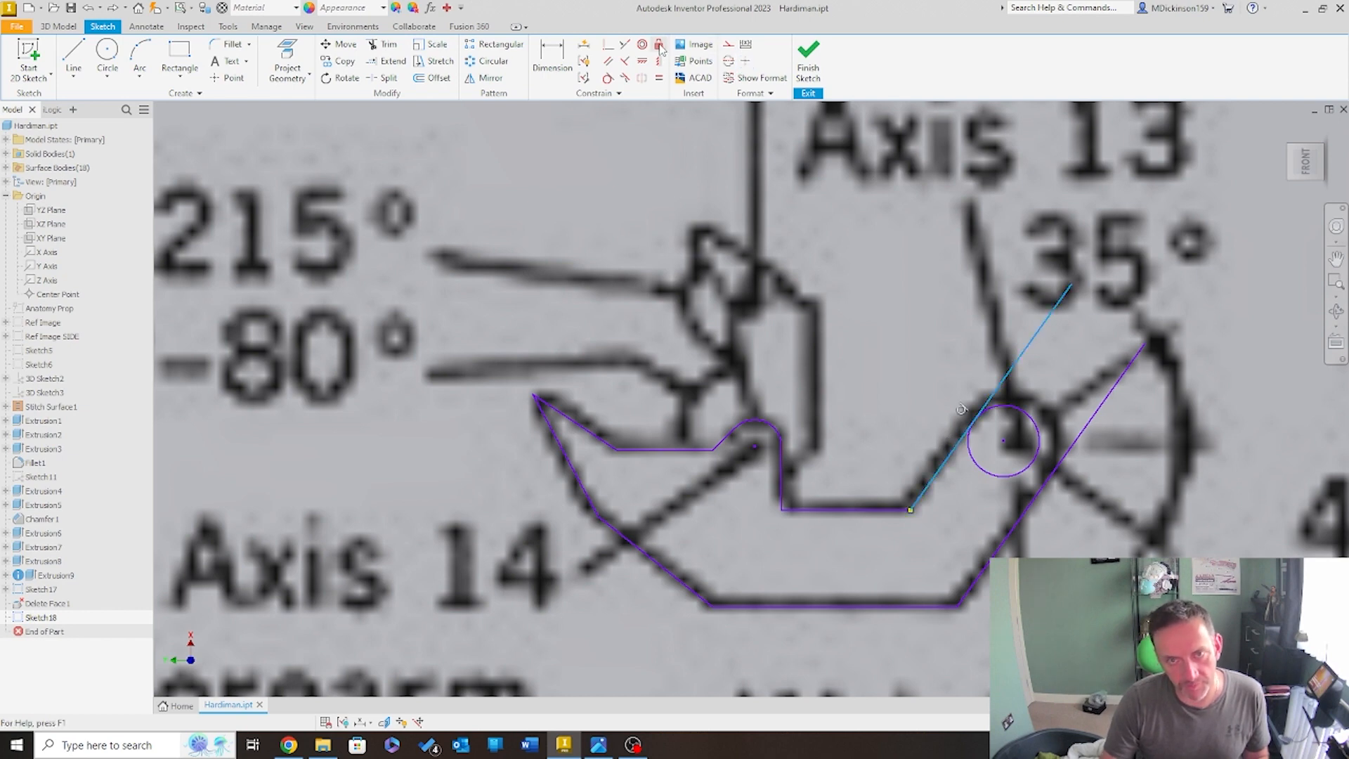
pyautogui.click(658, 44)
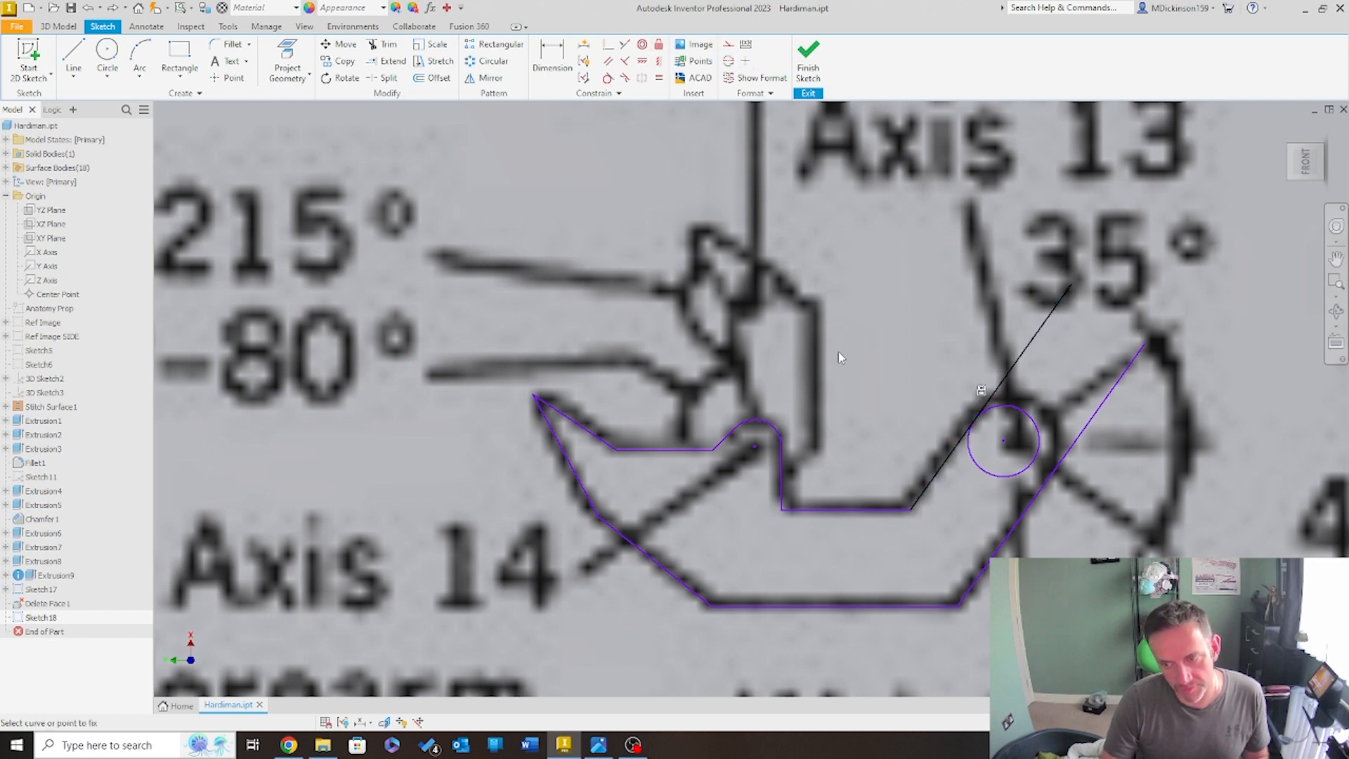
# With only the inner line fixed, try again to make the wrist circle tangent to the outer sloped line, and undo the attempts
pyautogui.click(607, 78)
pyautogui.click(1027, 464)
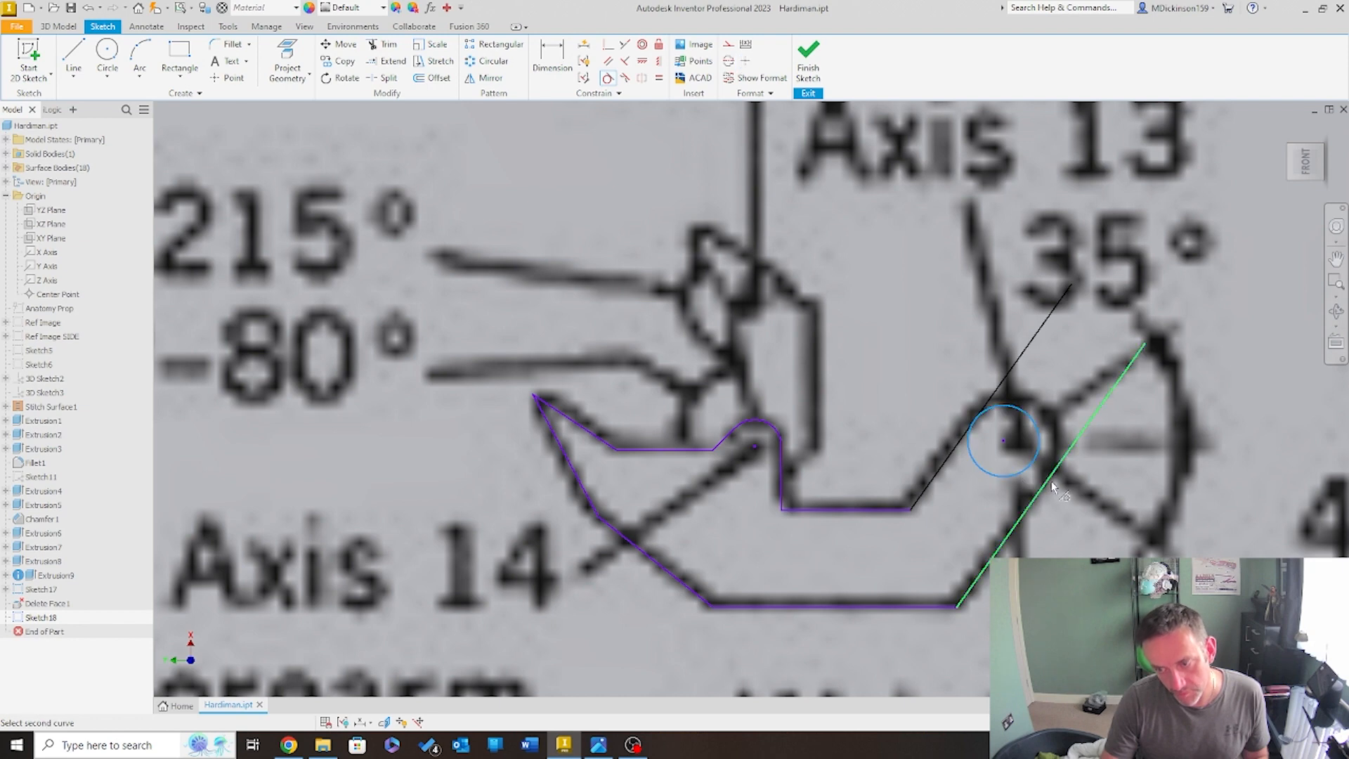
pyautogui.click(1054, 487)
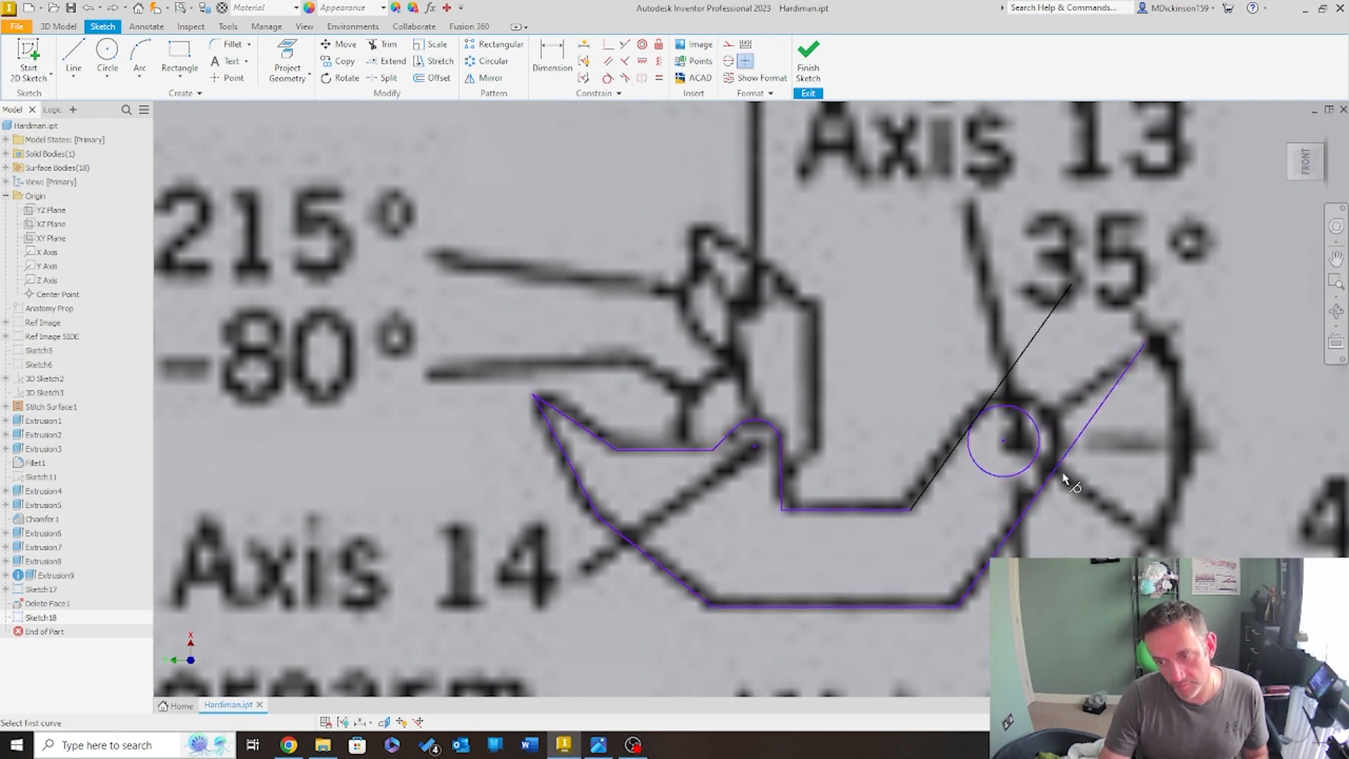
pyautogui.click(1037, 471)
pyautogui.click(1049, 480)
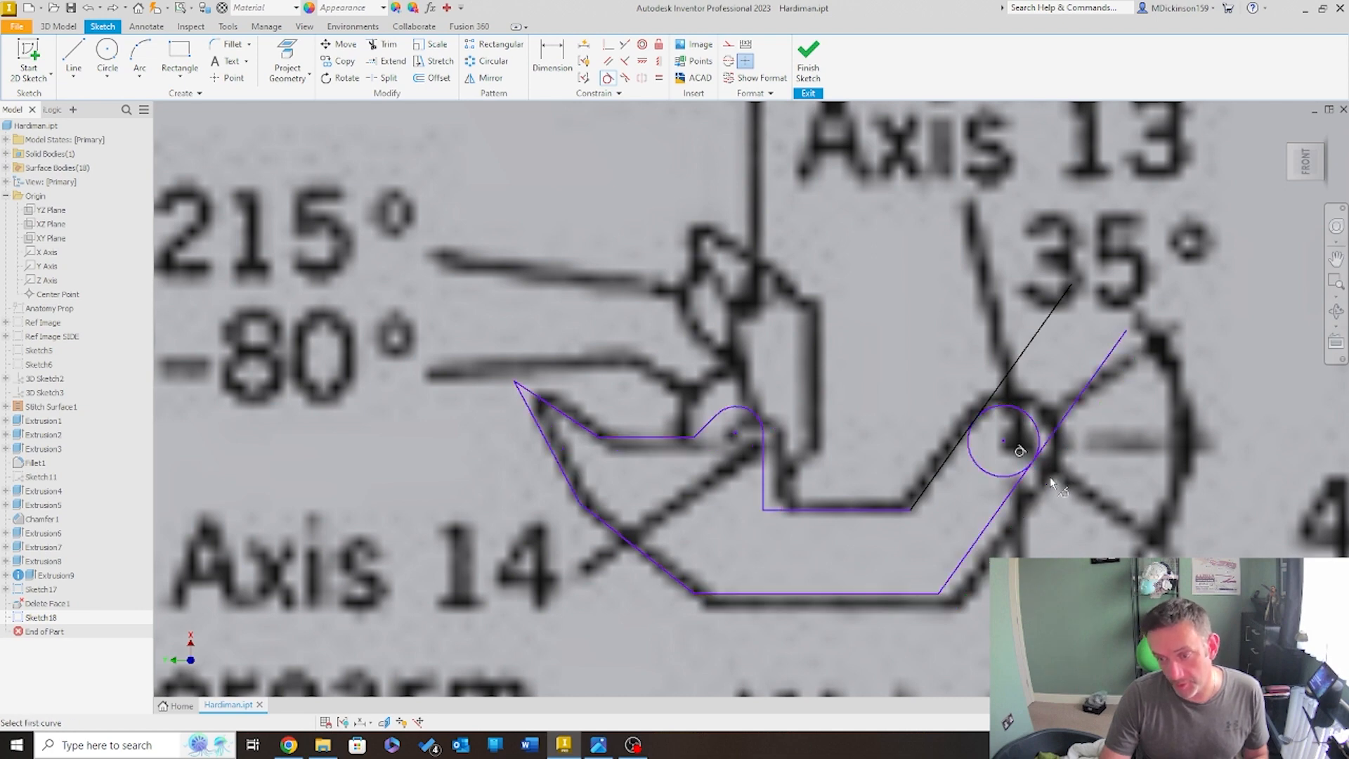
pyautogui.hotkey('ctrl', 'z')
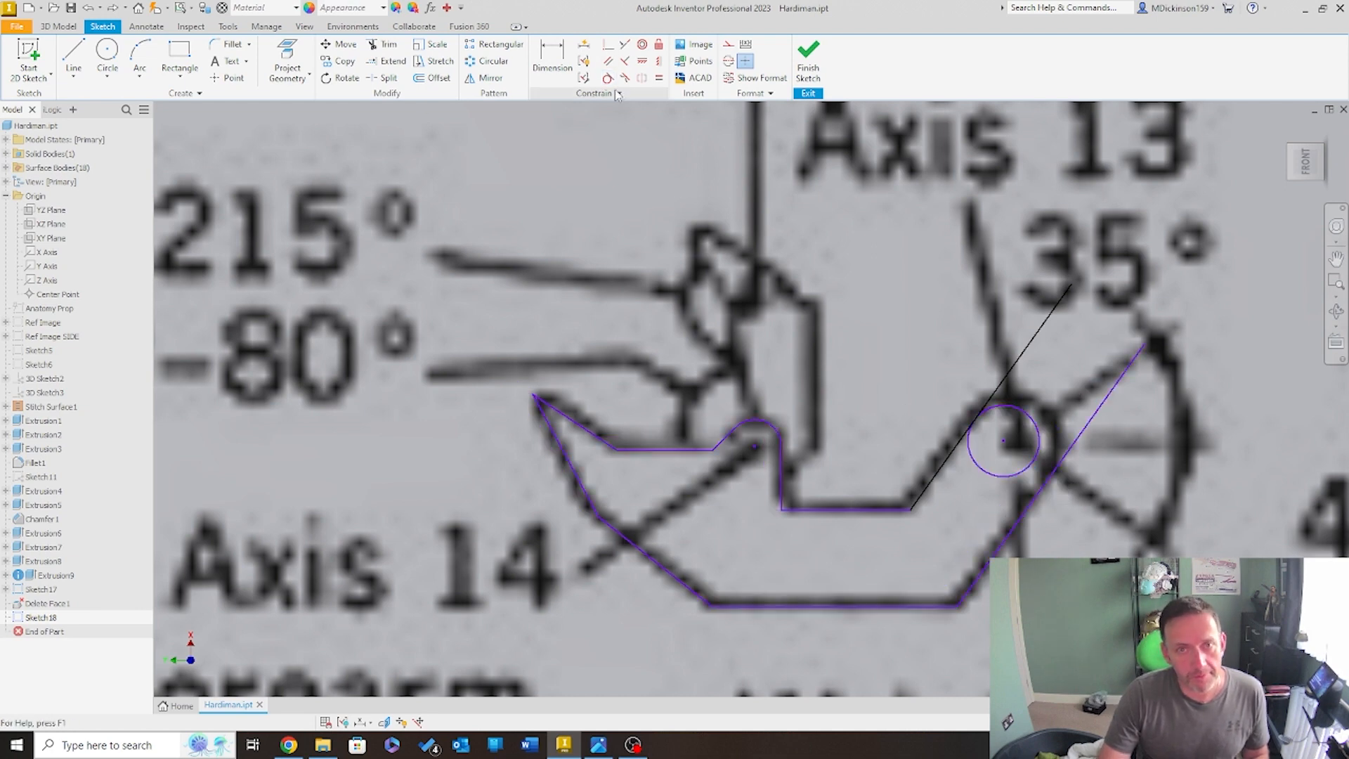
pyautogui.click(609, 80)
pyautogui.click(1050, 478)
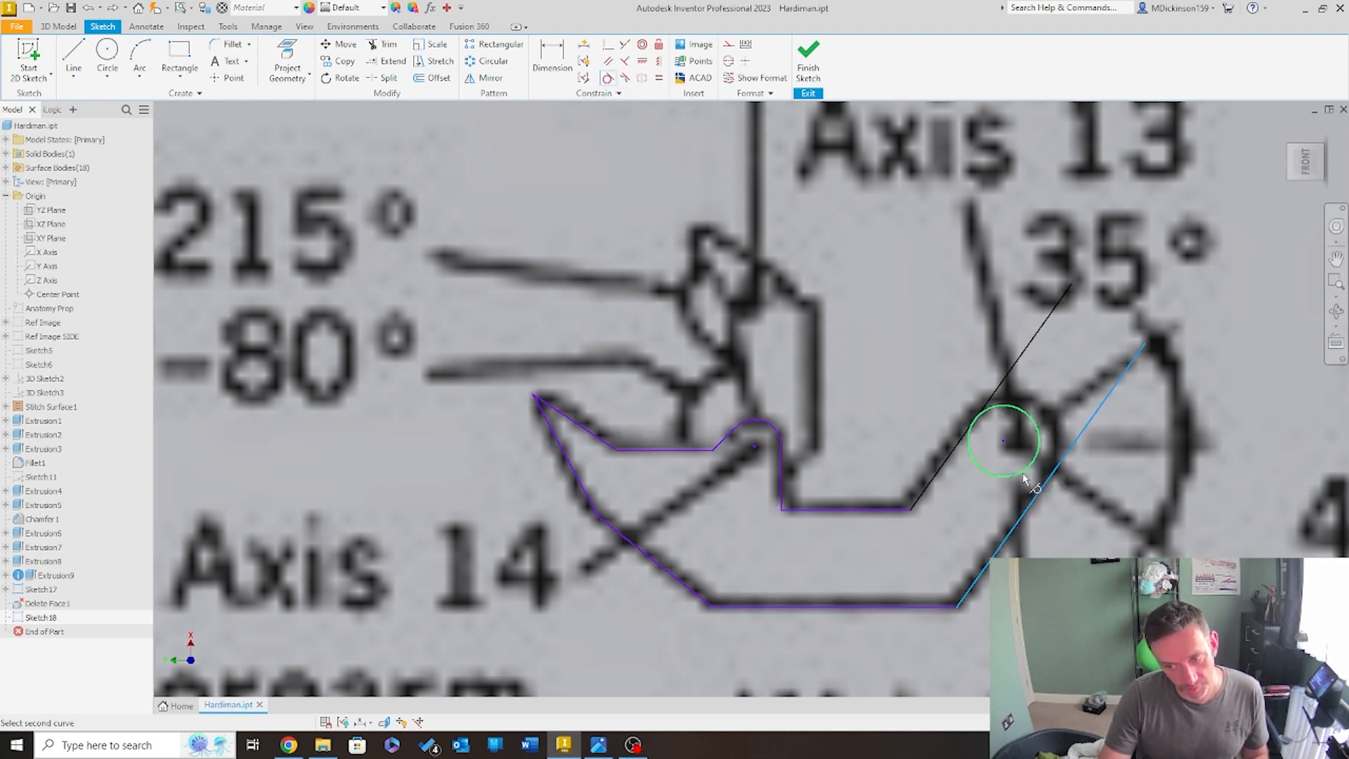
pyautogui.click(1028, 467)
pyautogui.hotkey('ctrl', 'z')
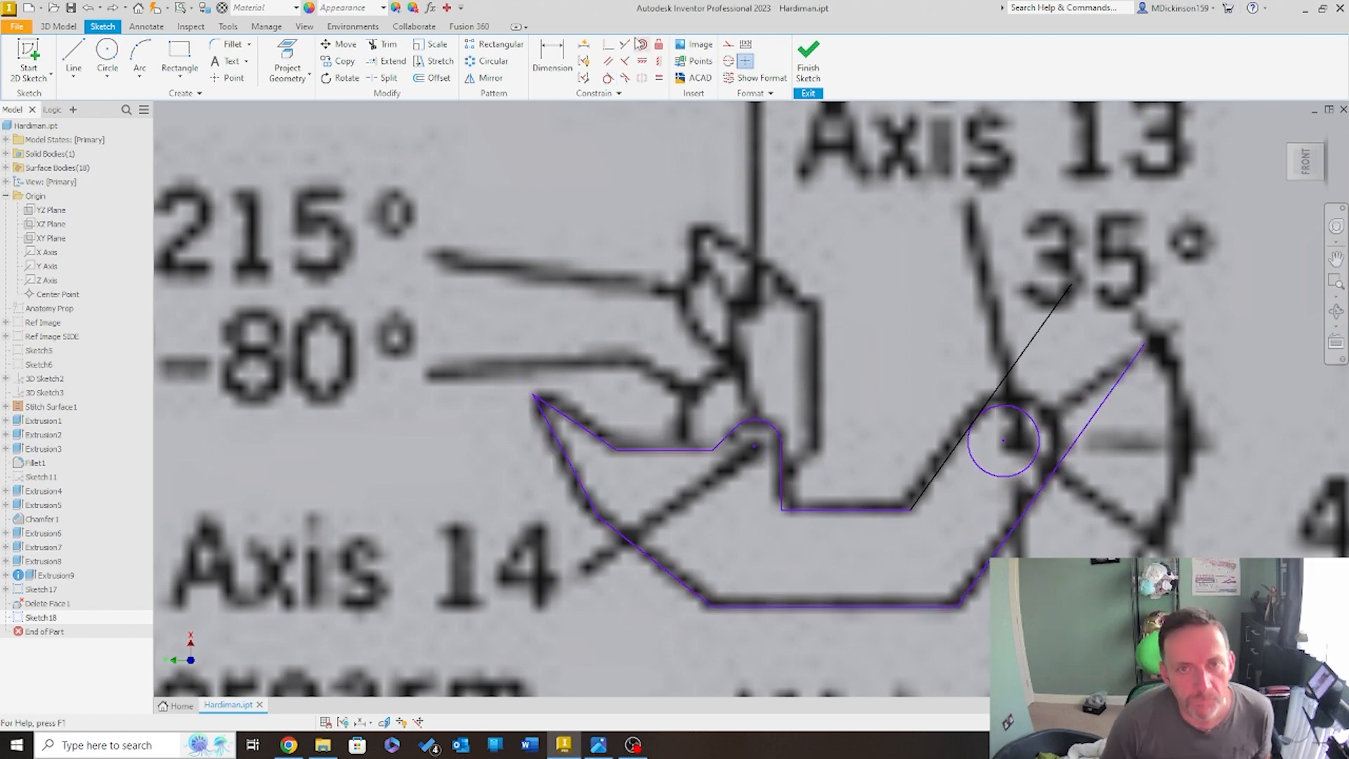
# Fix the outer long sloped line in place as well and make the wrist circle tangent to it
pyautogui.click(659, 44)
pyautogui.click(1049, 478)
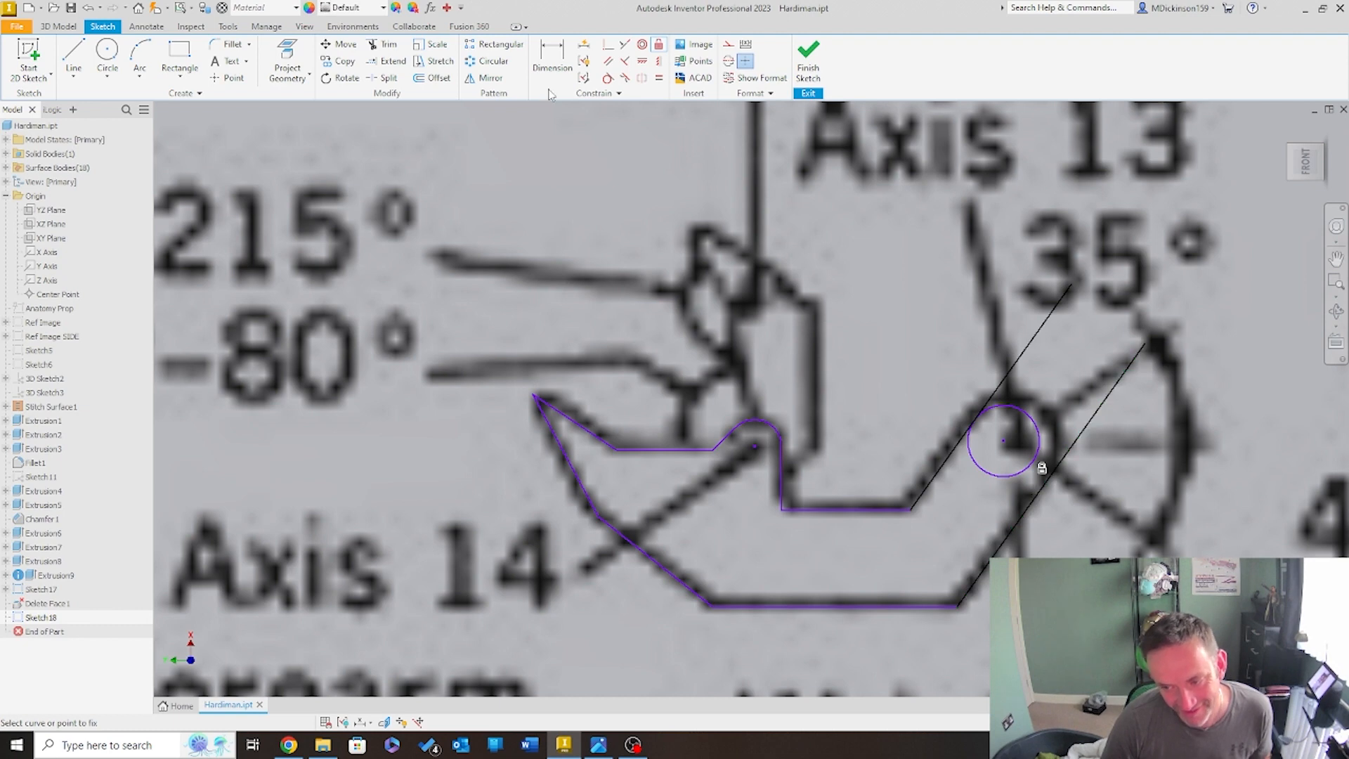
pyautogui.click(608, 78)
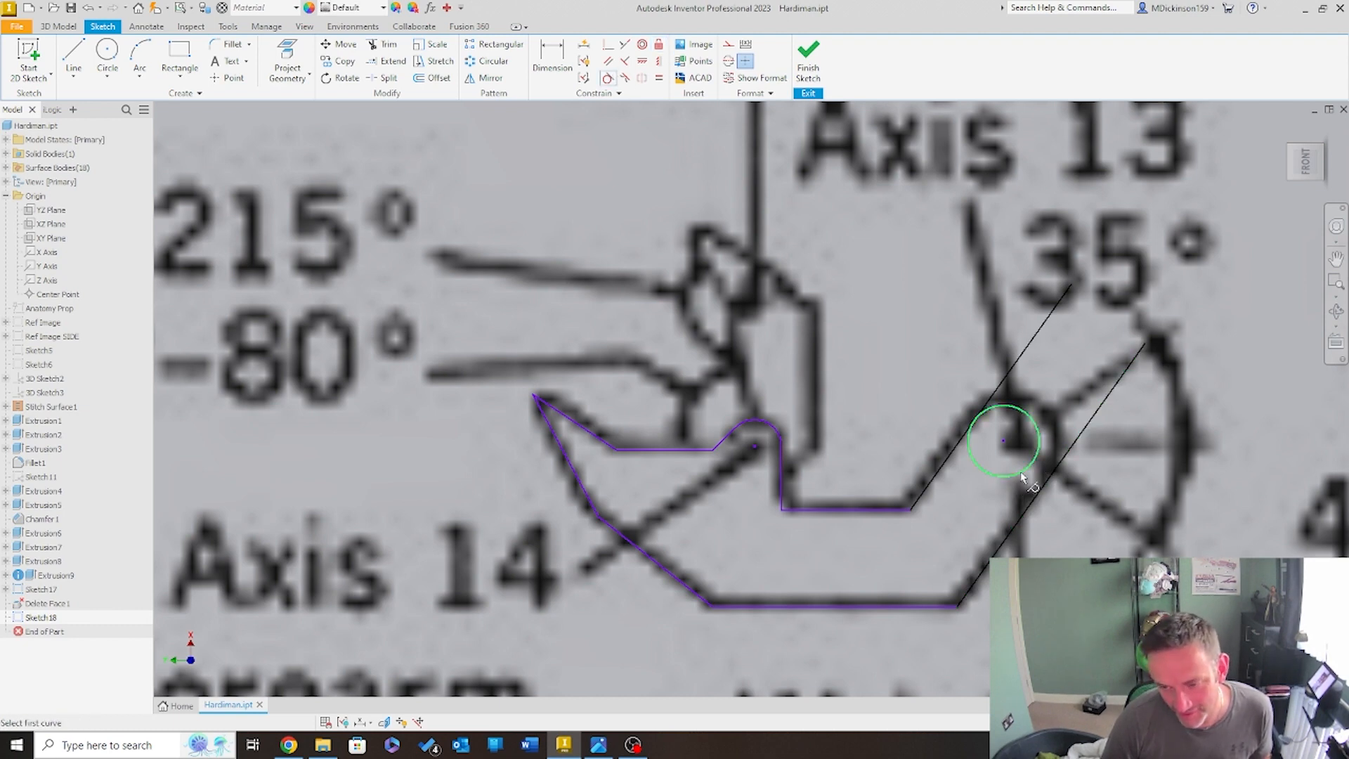
pyautogui.click(1026, 464)
pyautogui.click(1039, 465)
pyautogui.press('Escape')
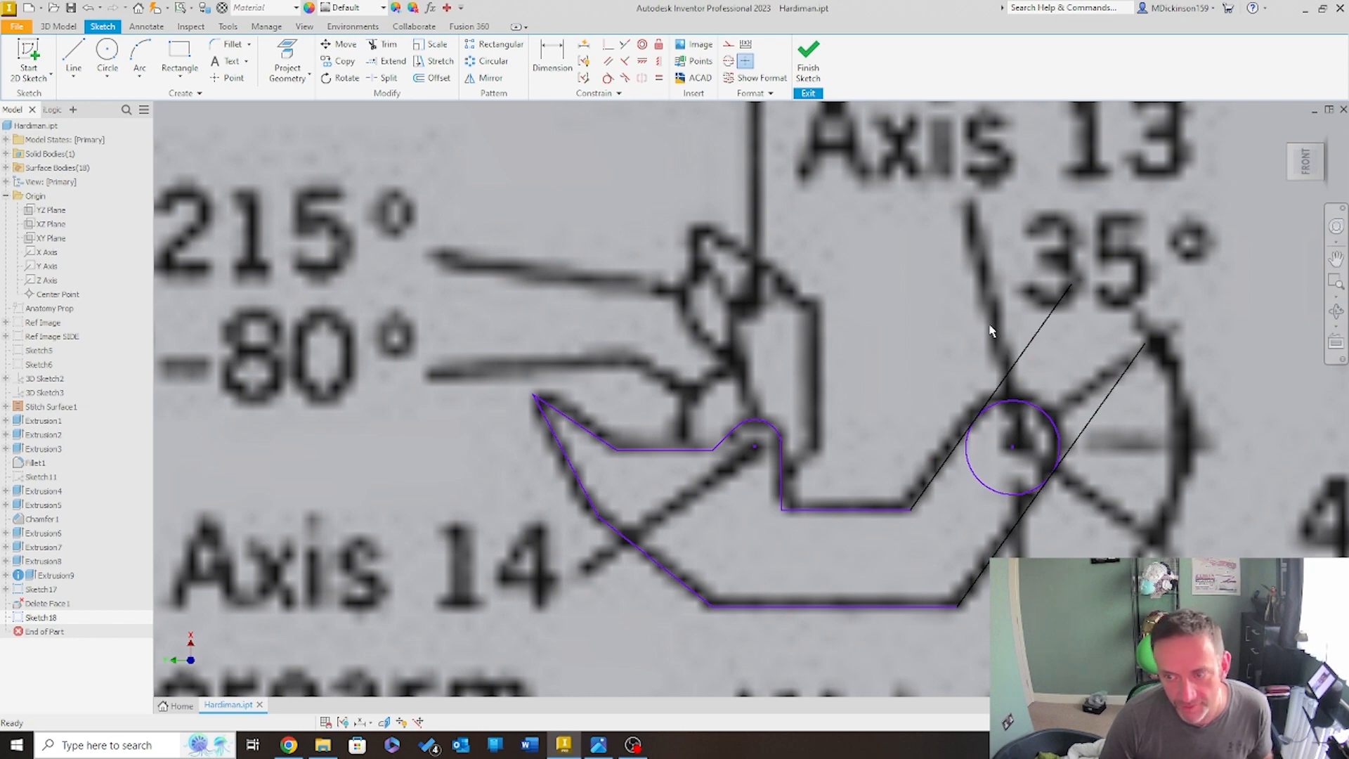
# Delete the fix constraints from both long sloped lines while keeping their tangency to the wrist circle
pyautogui.click(1018, 357)
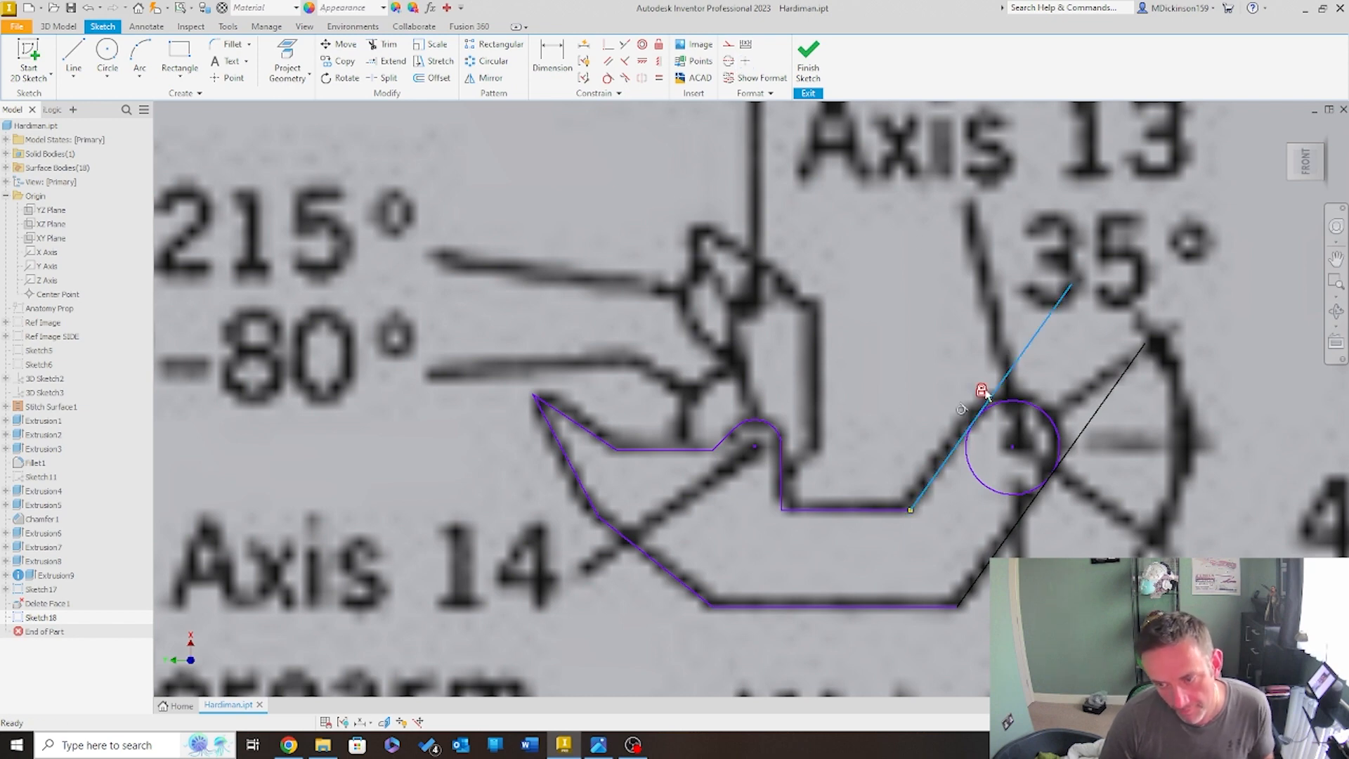
pyautogui.click(1039, 496)
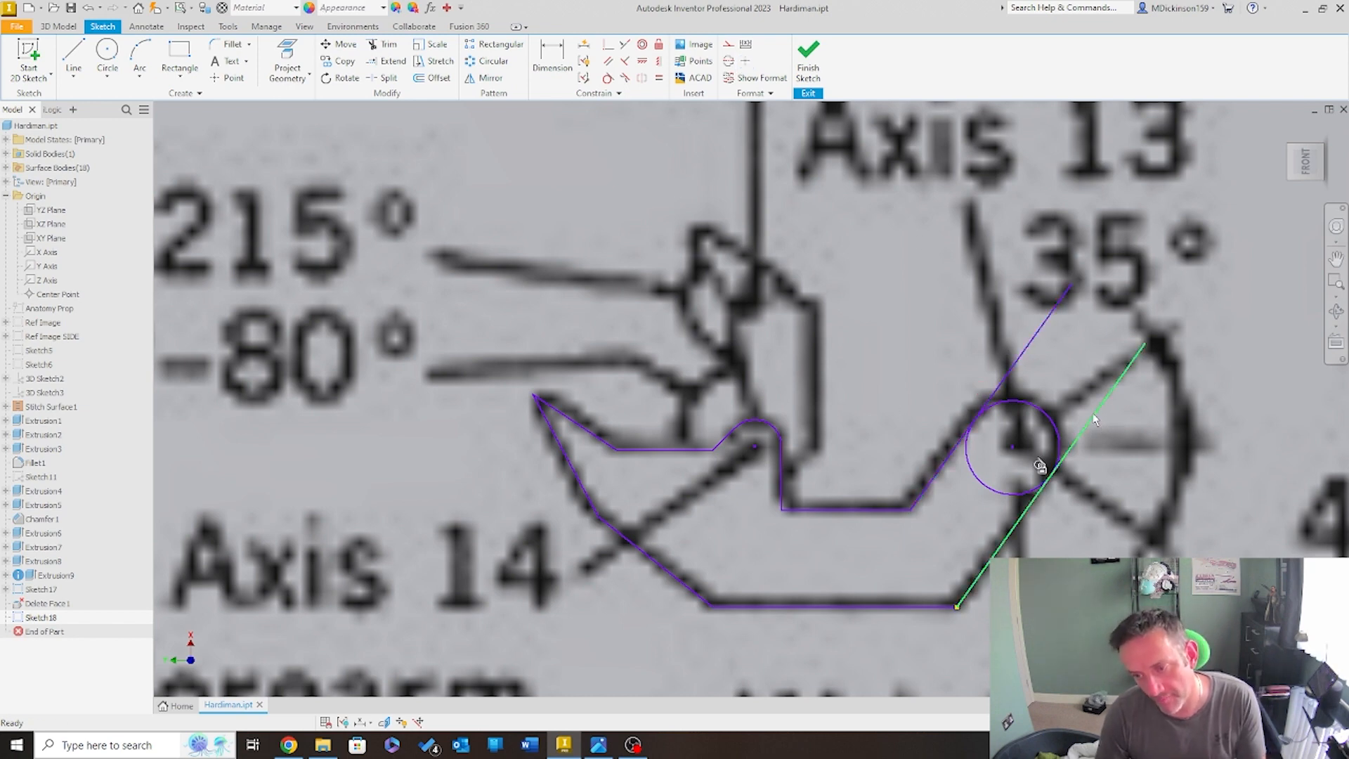
pyautogui.press('Delete')
pyautogui.hotkey('ctrl', 'z')
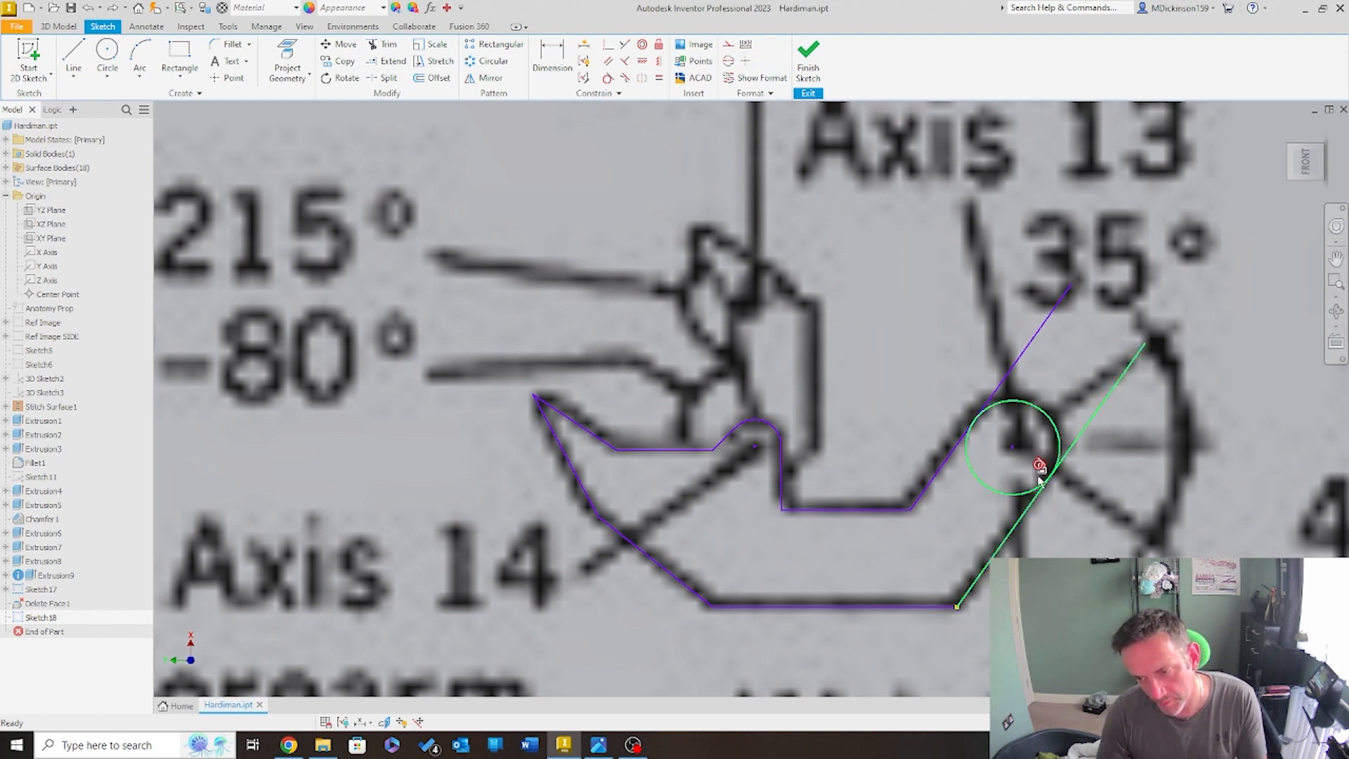
pyautogui.scroll(5, 1041, 467)
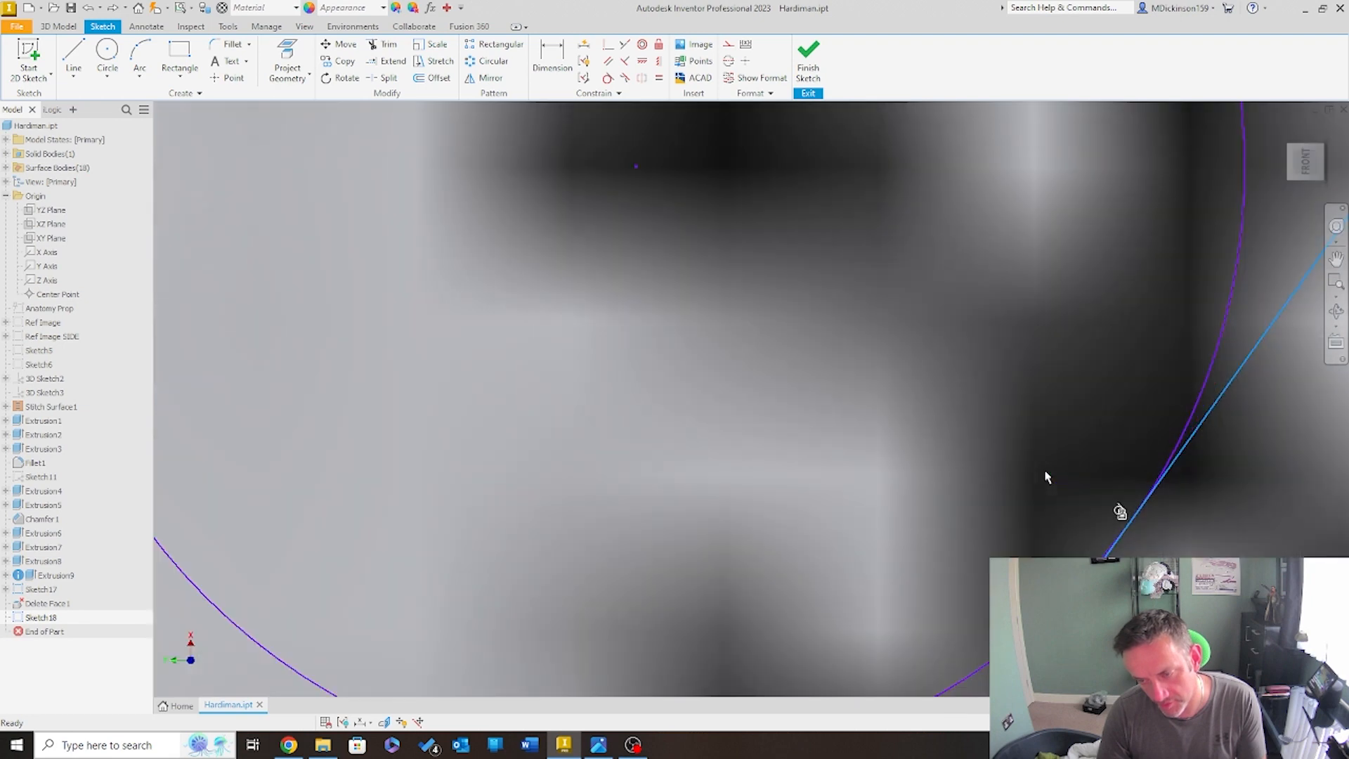
pyautogui.moveTo(1122, 513); pyautogui.dragTo(1075, 380)
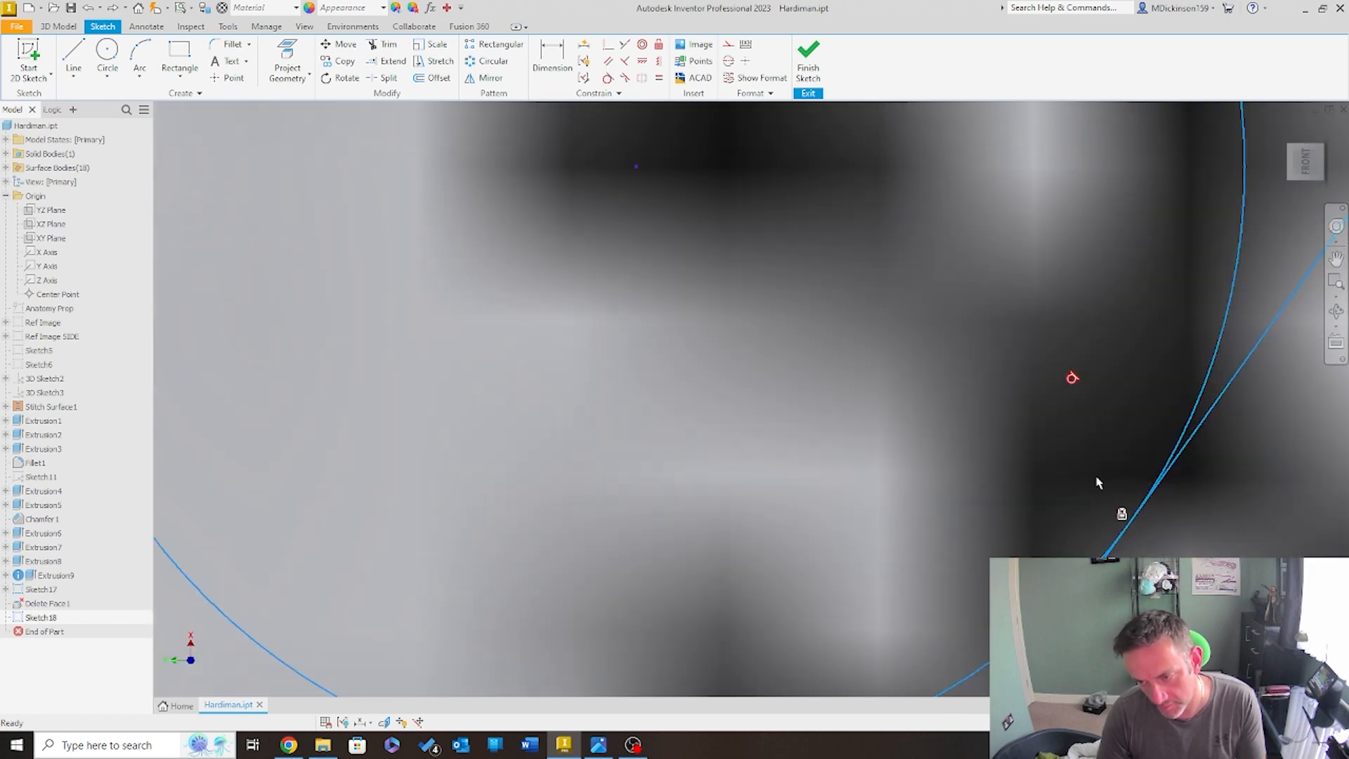
pyautogui.click(1123, 515)
pyautogui.scroll(-5, 1103, 443)
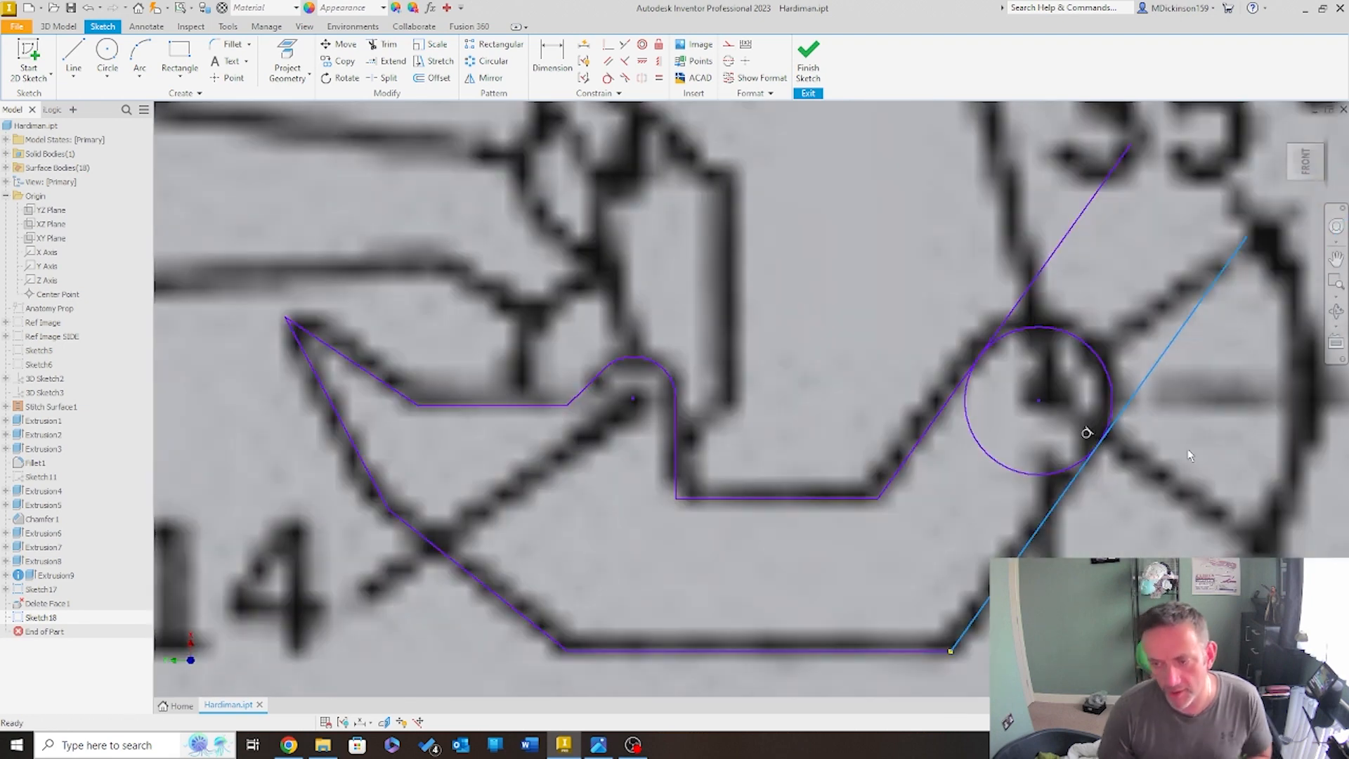
pyautogui.click(986, 254)
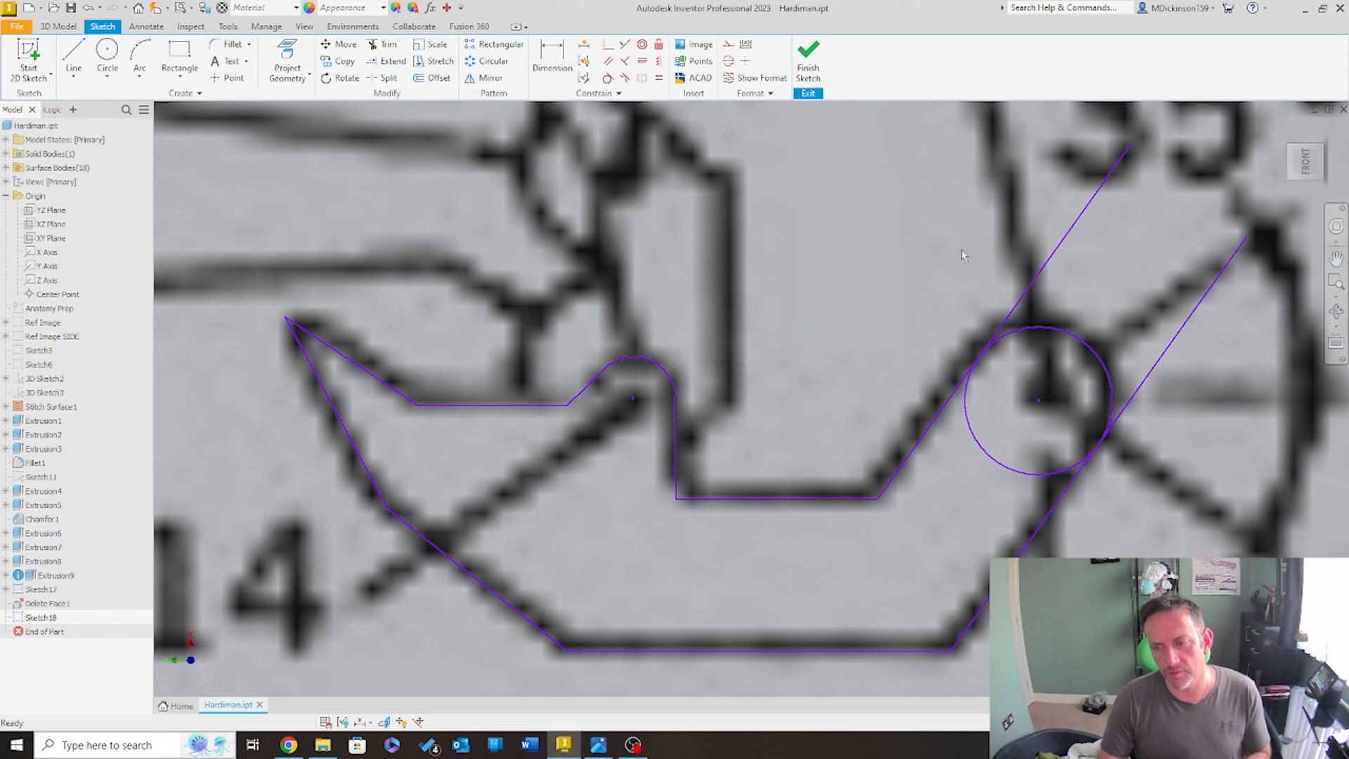
# Trim the ends of both long sloped lines that extend past the wrist circle
pyautogui.click(389, 45)
pyautogui.click(1059, 254)
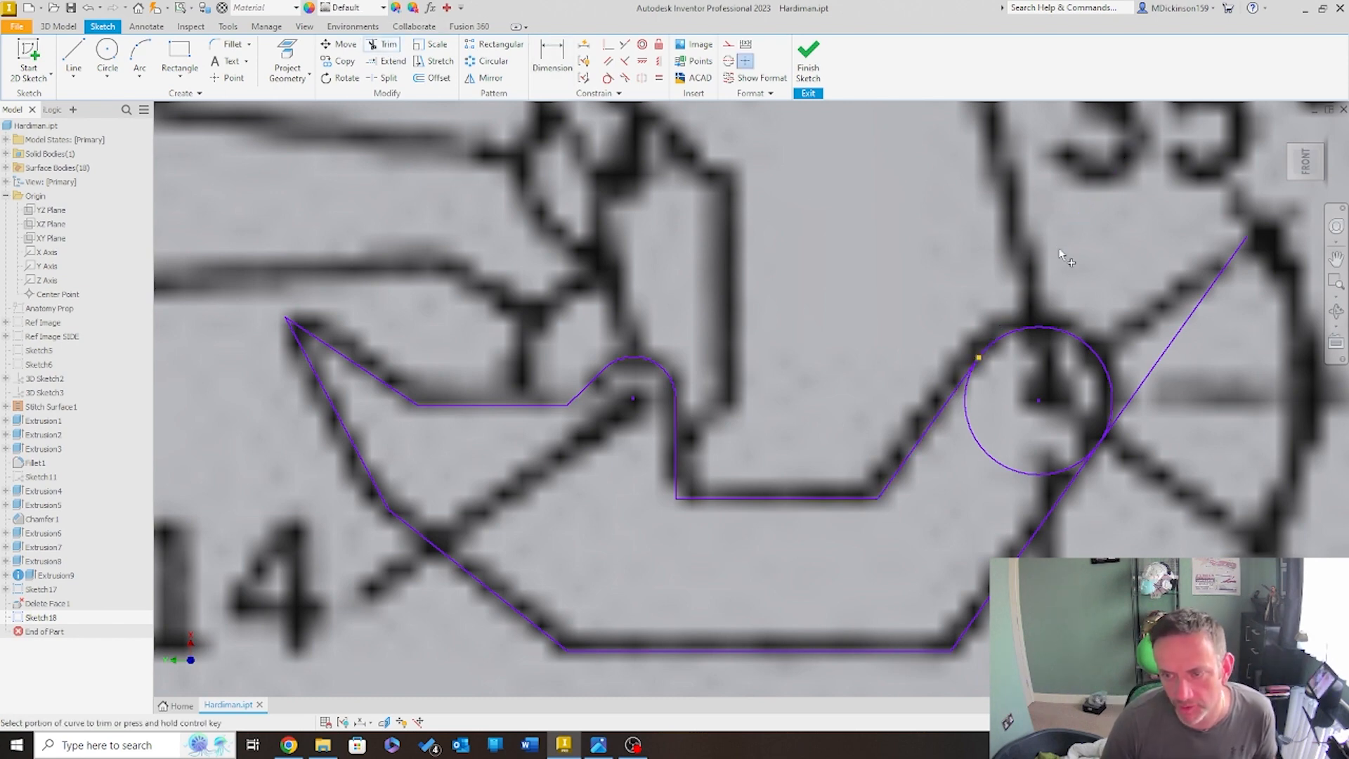
pyautogui.click(1163, 365)
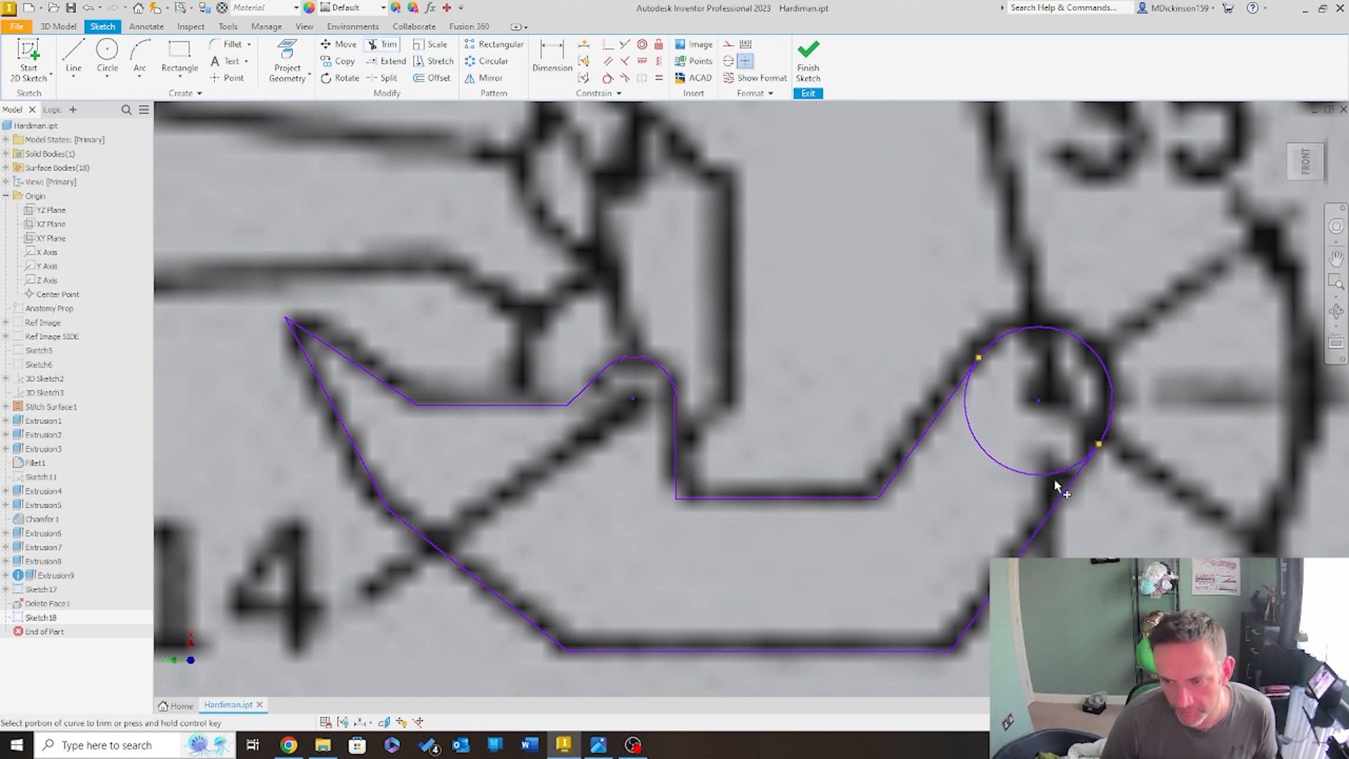
# Measure the width of the forearm body below the claw in the diagram with a temporary vertical line, leaving no line behind
pyautogui.scroll(-10, 920, 453)
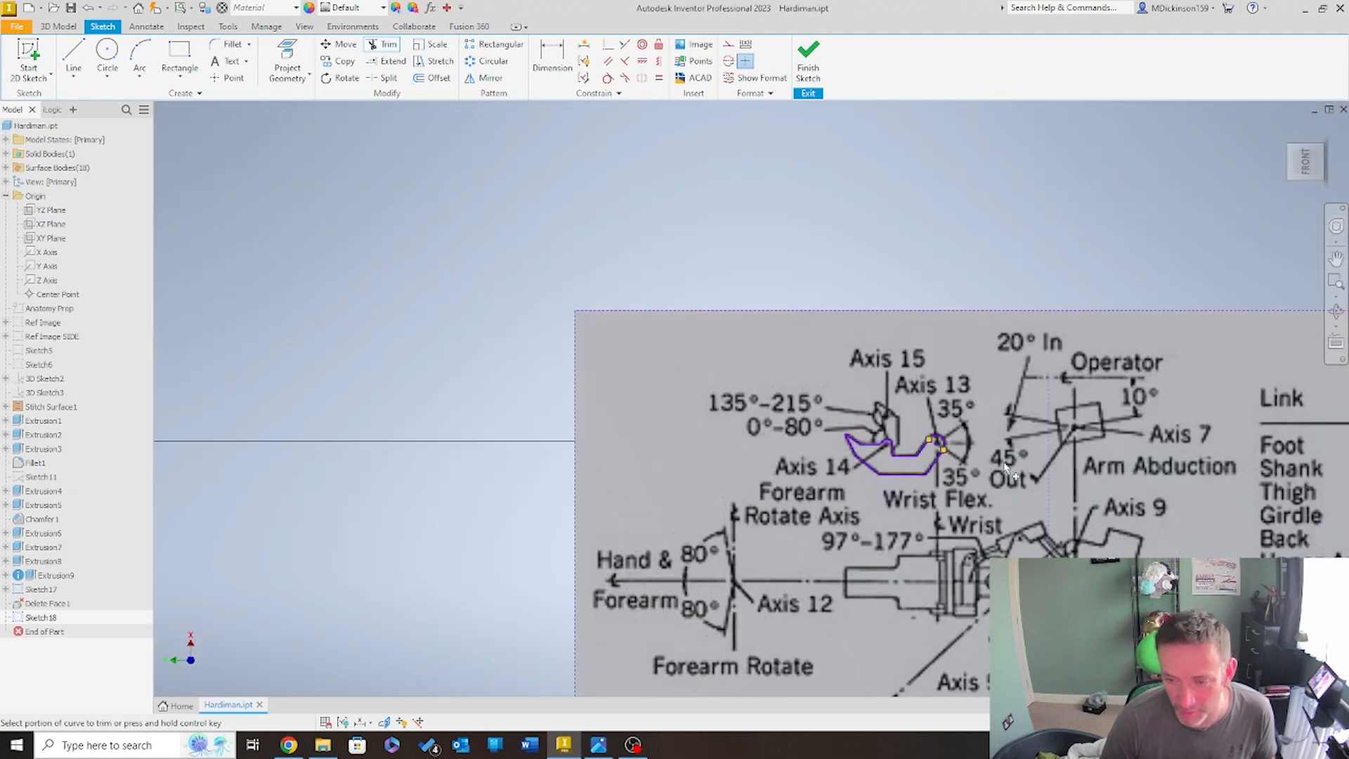
pyautogui.scroll(4, 1066, 501)
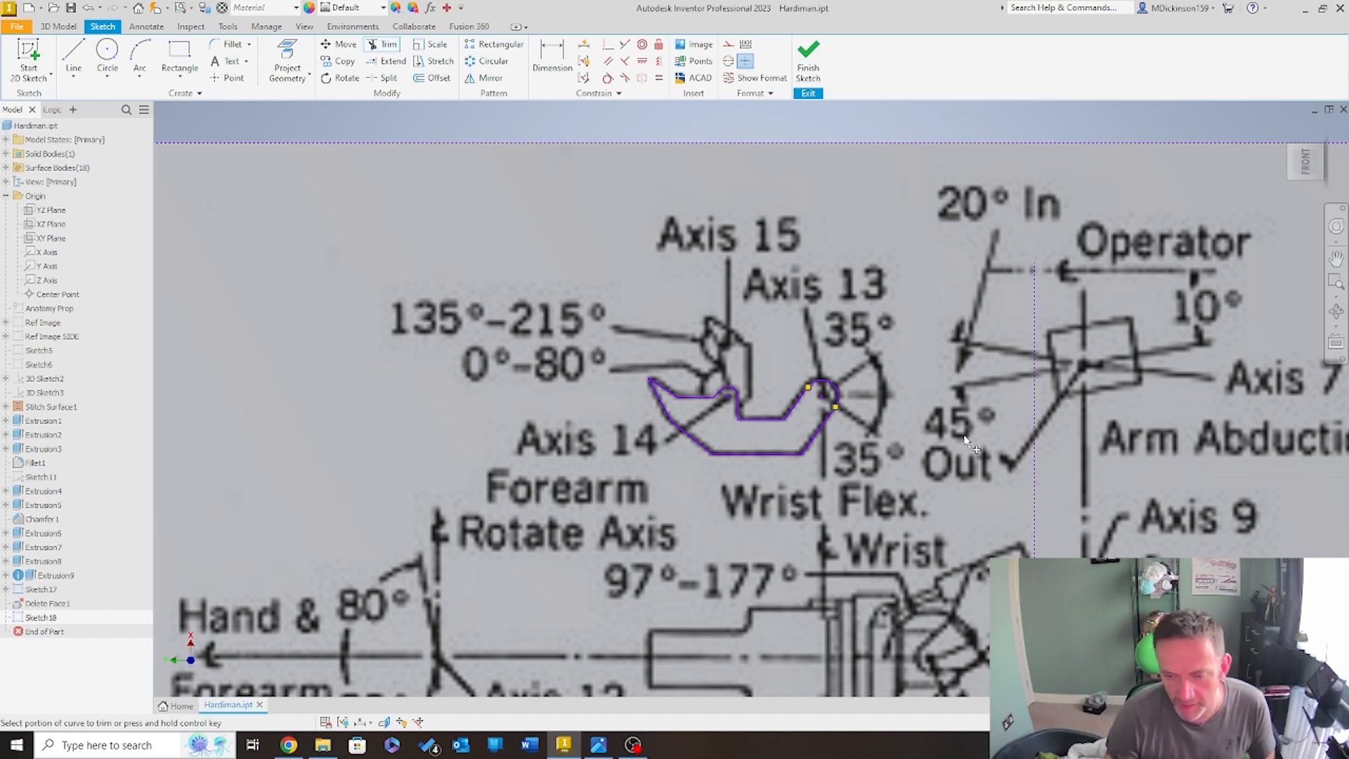
pyautogui.scroll(-3, 968, 441)
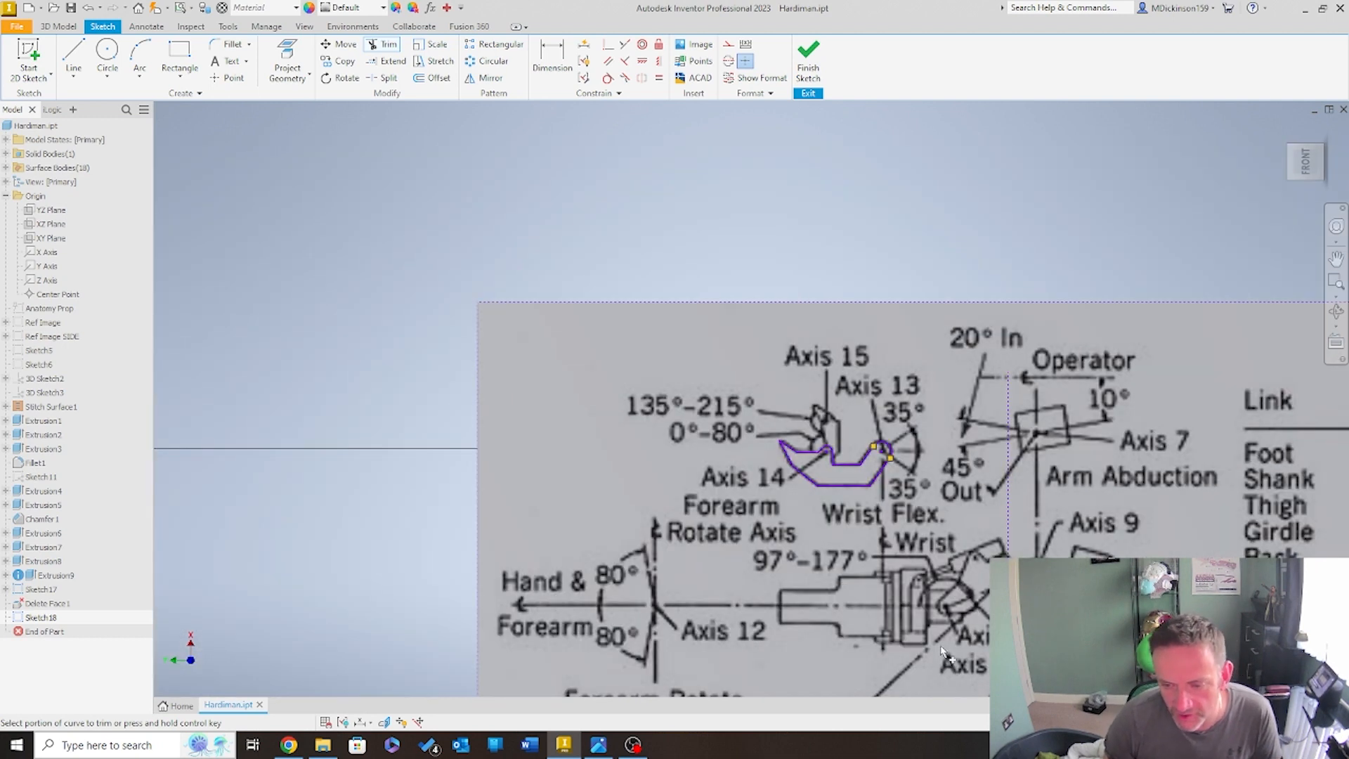
pyautogui.scroll(4, 815, 630)
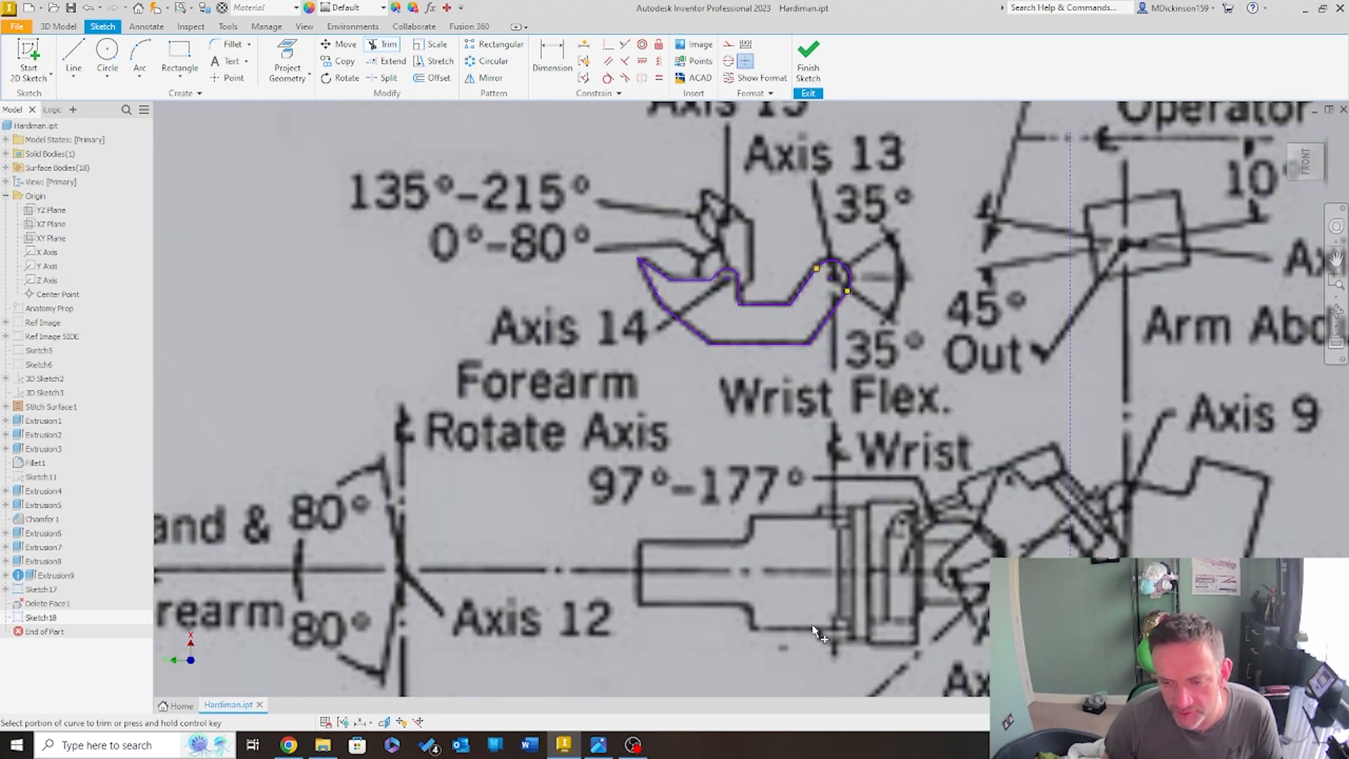
pyautogui.click(73, 57)
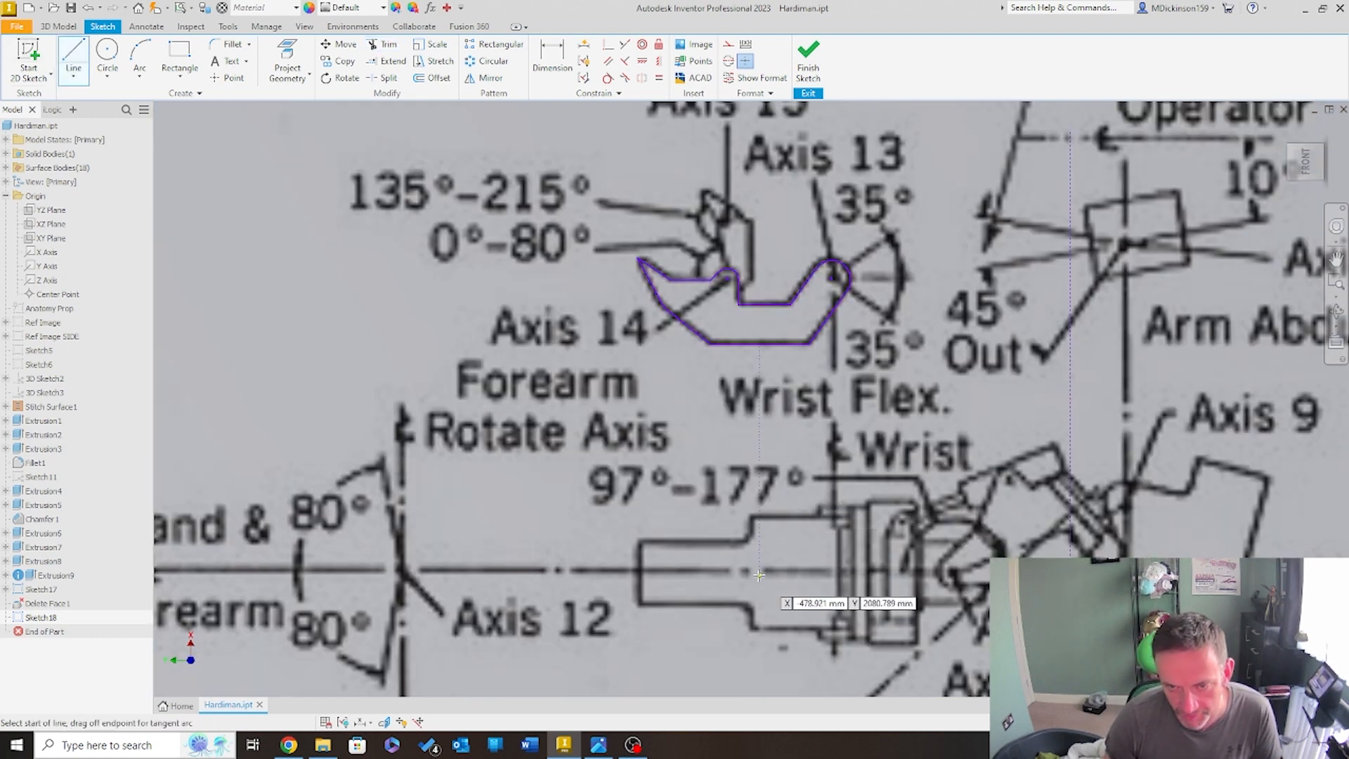
pyautogui.click(777, 520)
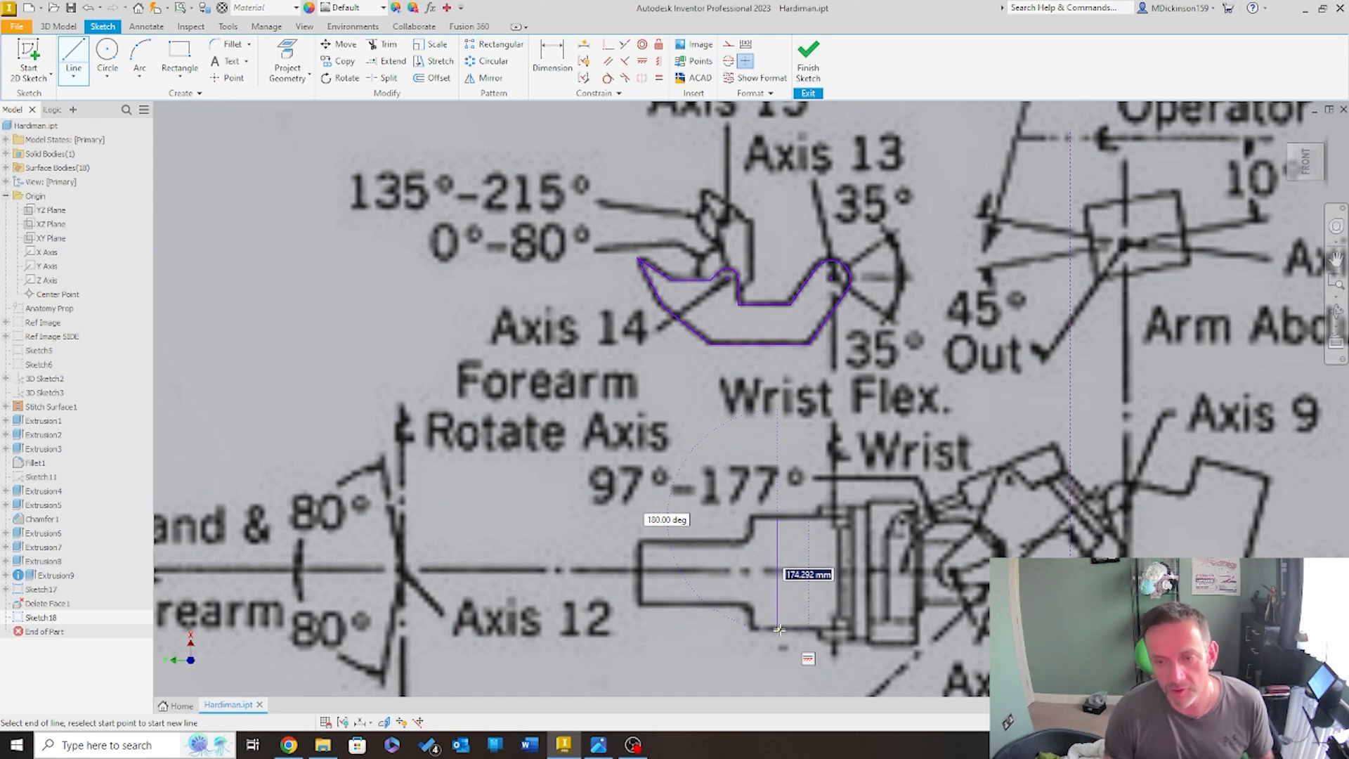
pyautogui.press('Escape')
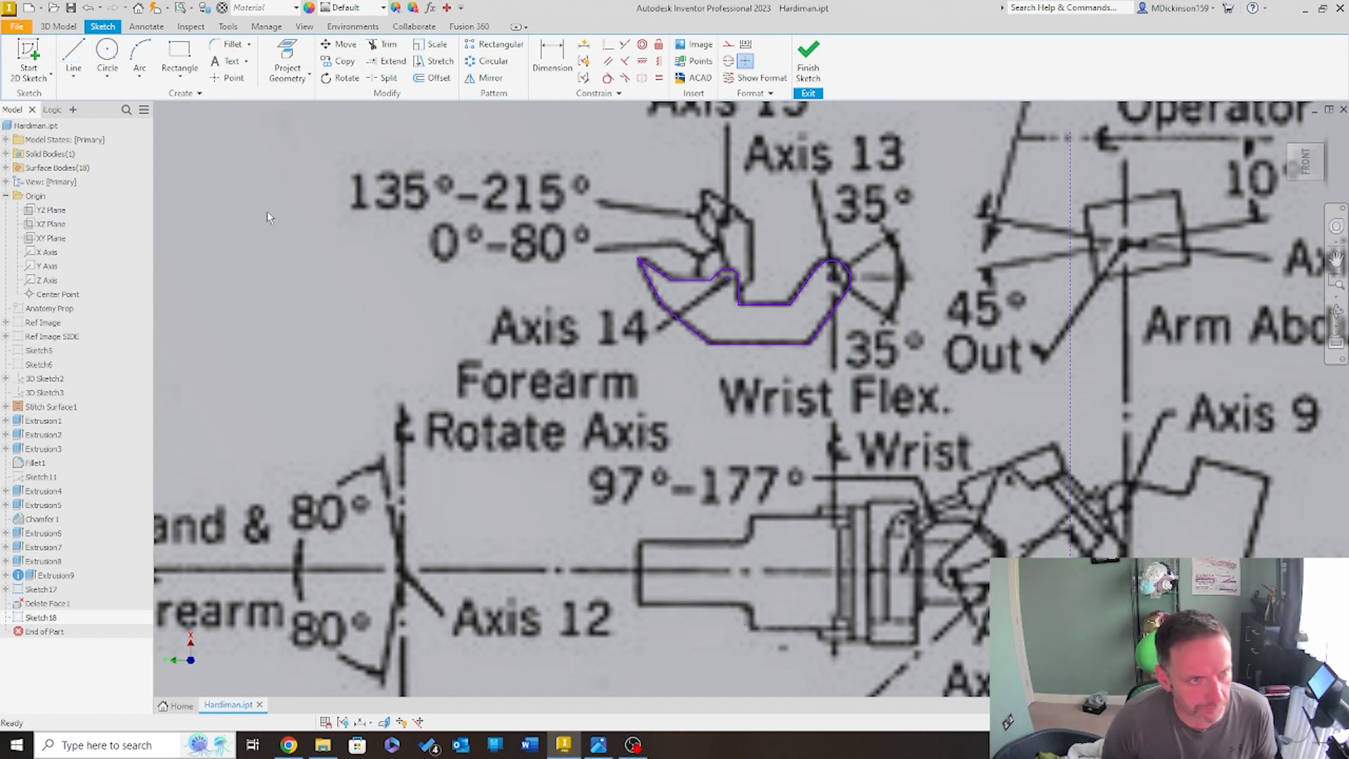
# Extrude the claw outline as a surface, symmetric about the sketch plane, with a distance of 175 mm
pyautogui.click(58, 27)
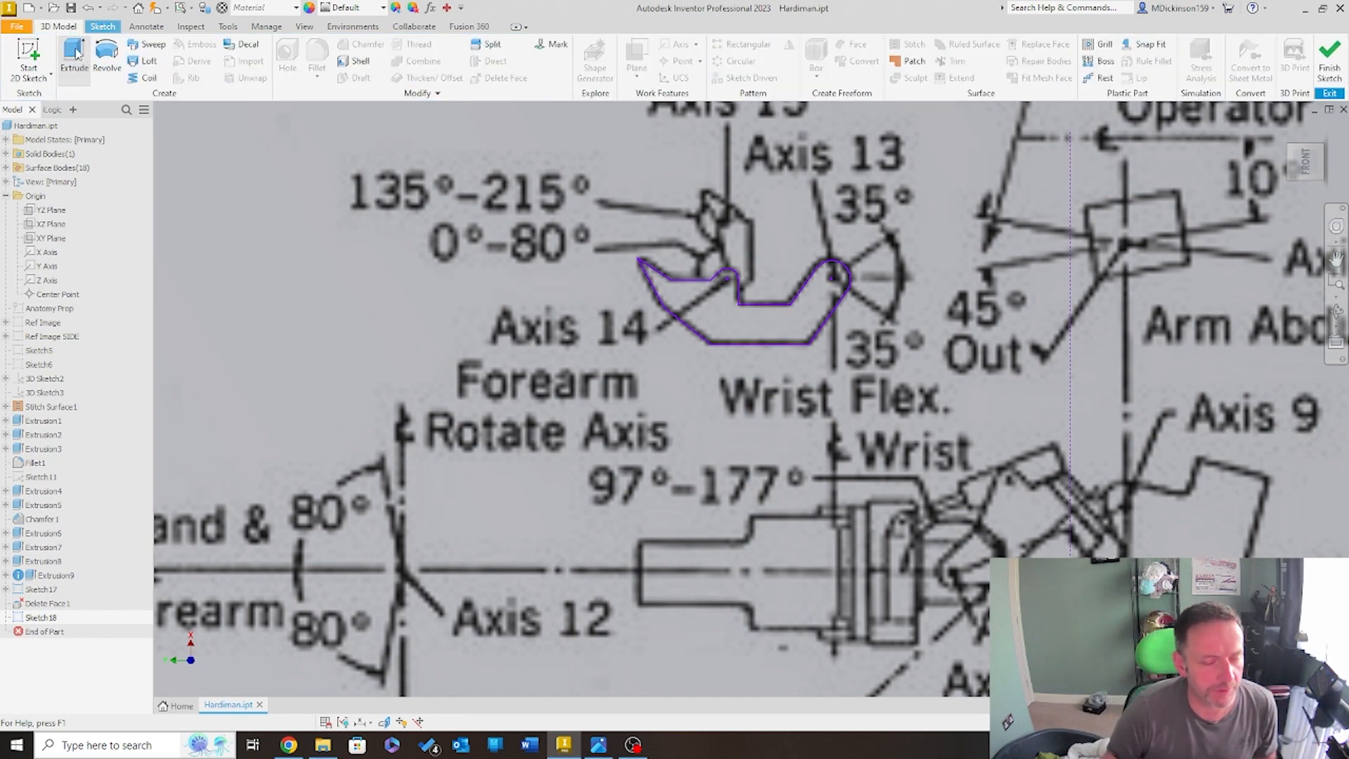
pyautogui.click(76, 54)
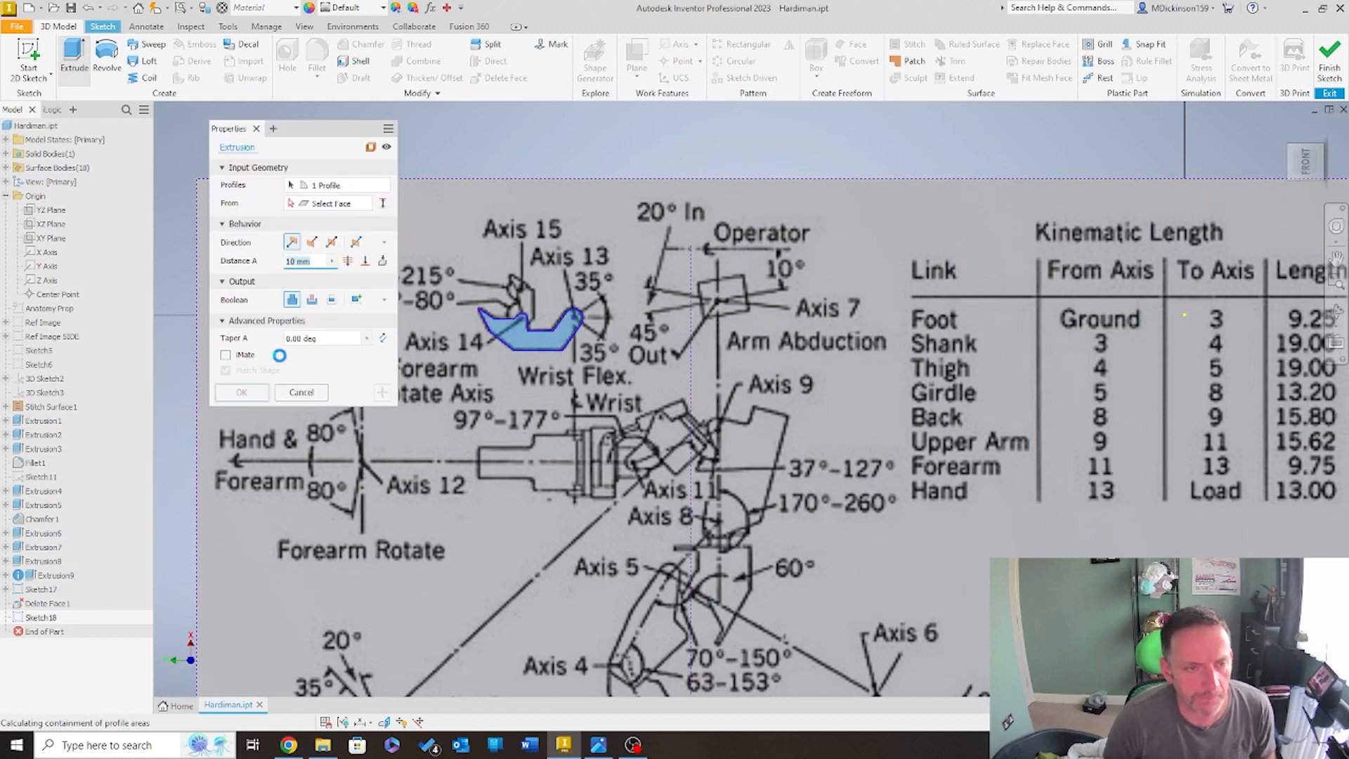
pyautogui.click(374, 148)
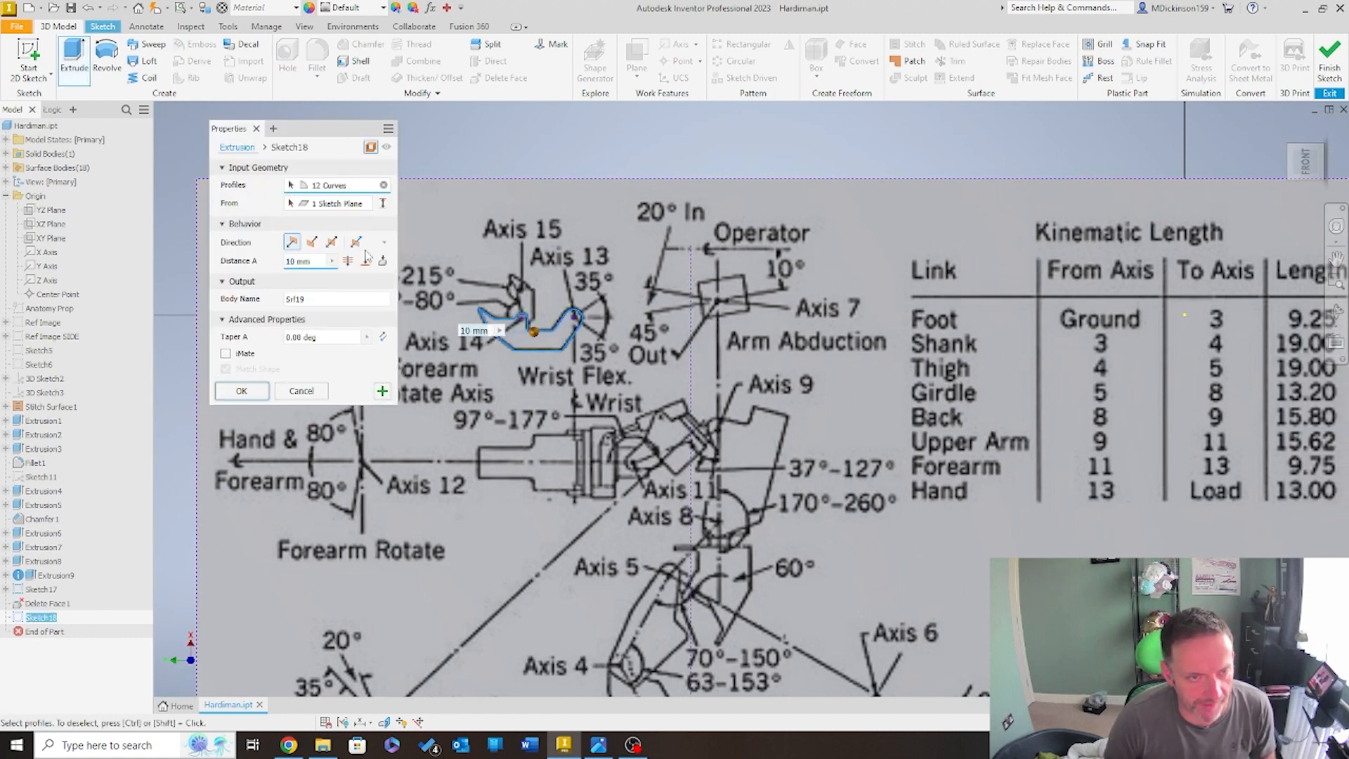
pyautogui.click(333, 243)
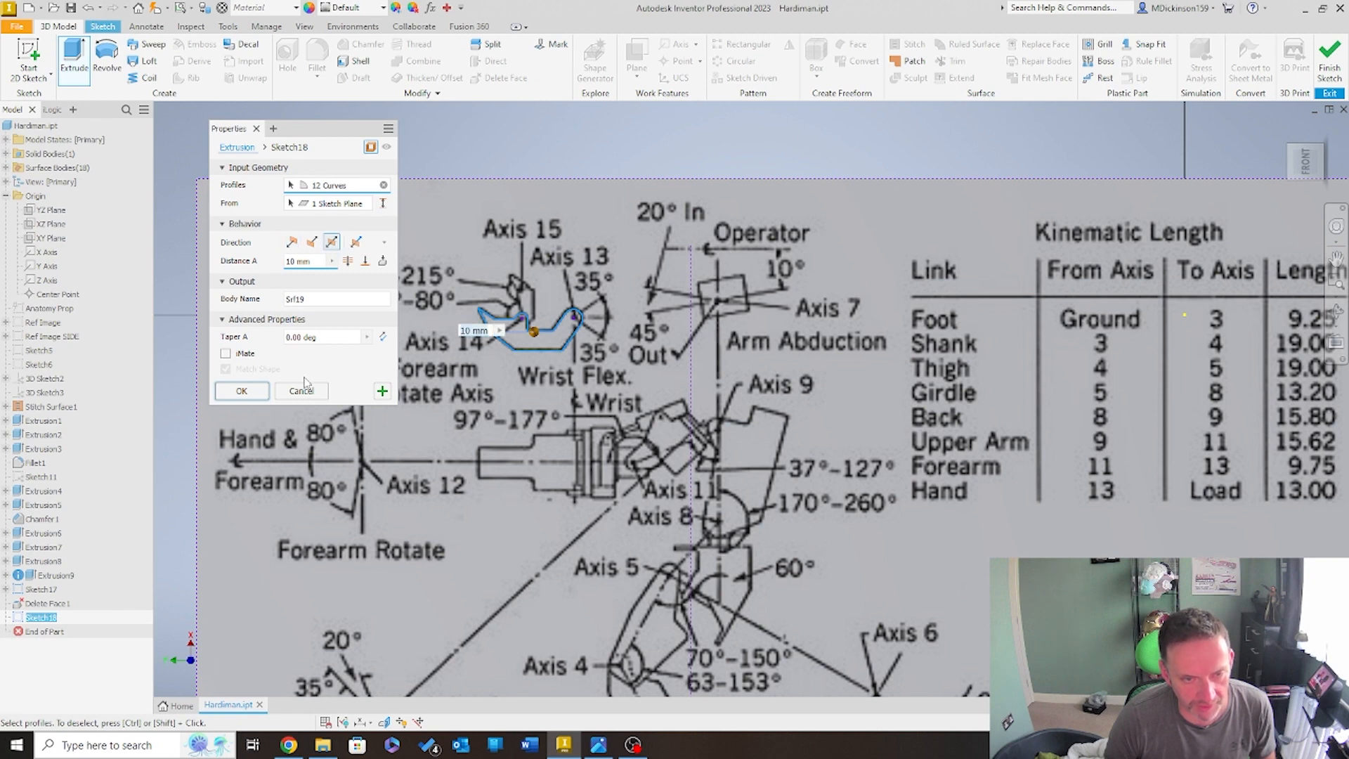
pyautogui.click(318, 262)
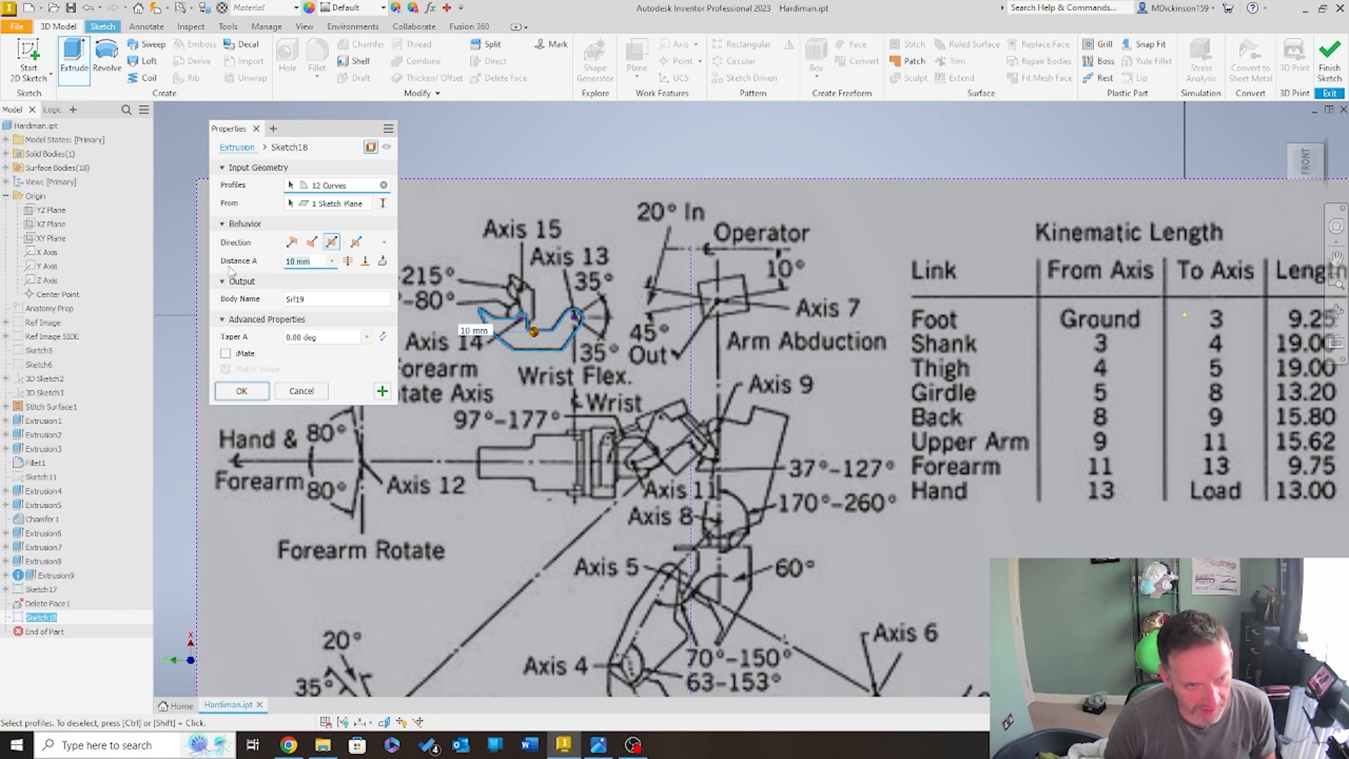
pyautogui.write('175')
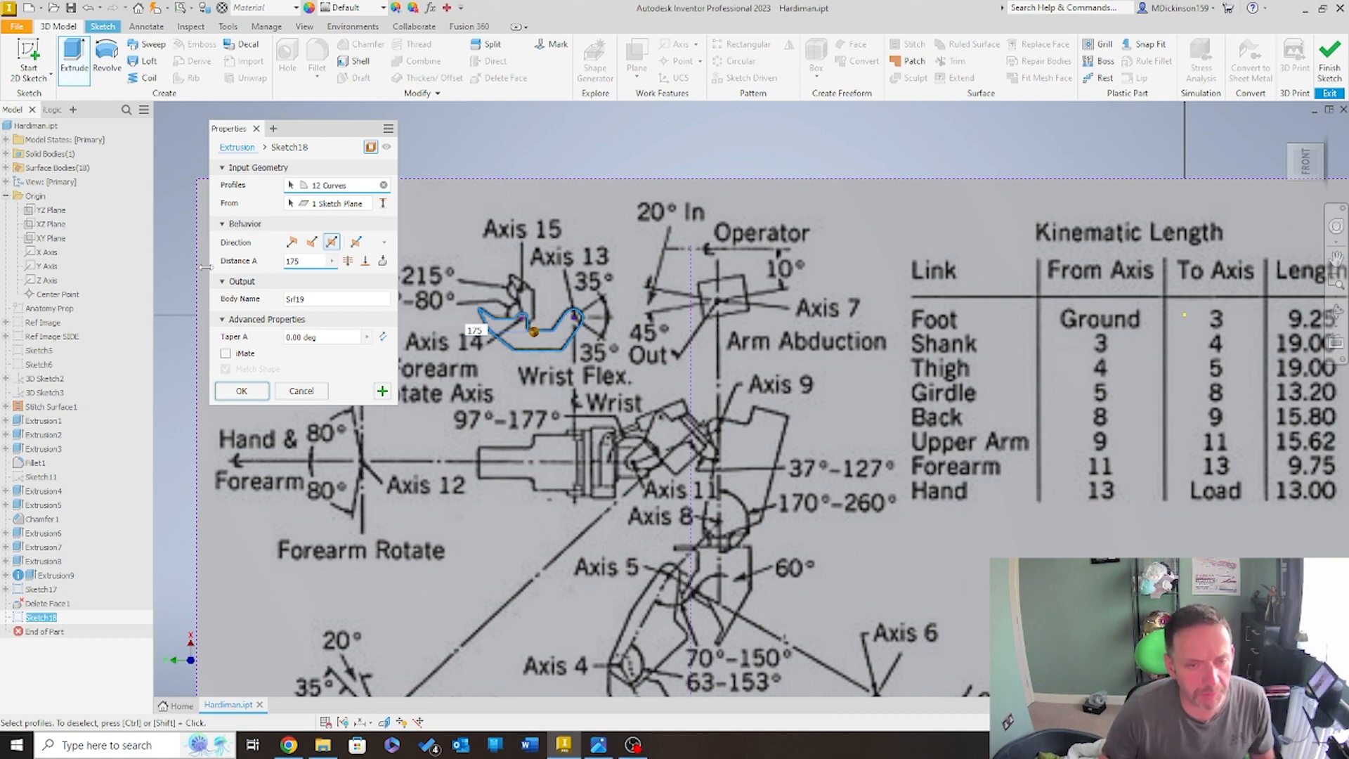
pyautogui.scroll(3, 517, 386)
pyautogui.keyDown('shift'); pyautogui.moveTo(514, 389); pyautogui.dragTo(871, 372, button='middle'); pyautogui.keyUp('shift')
pyautogui.keyDown('shift'); pyautogui.moveTo(322, 394); pyautogui.dragTo(280, 399, button='middle'); pyautogui.keyUp('shift')
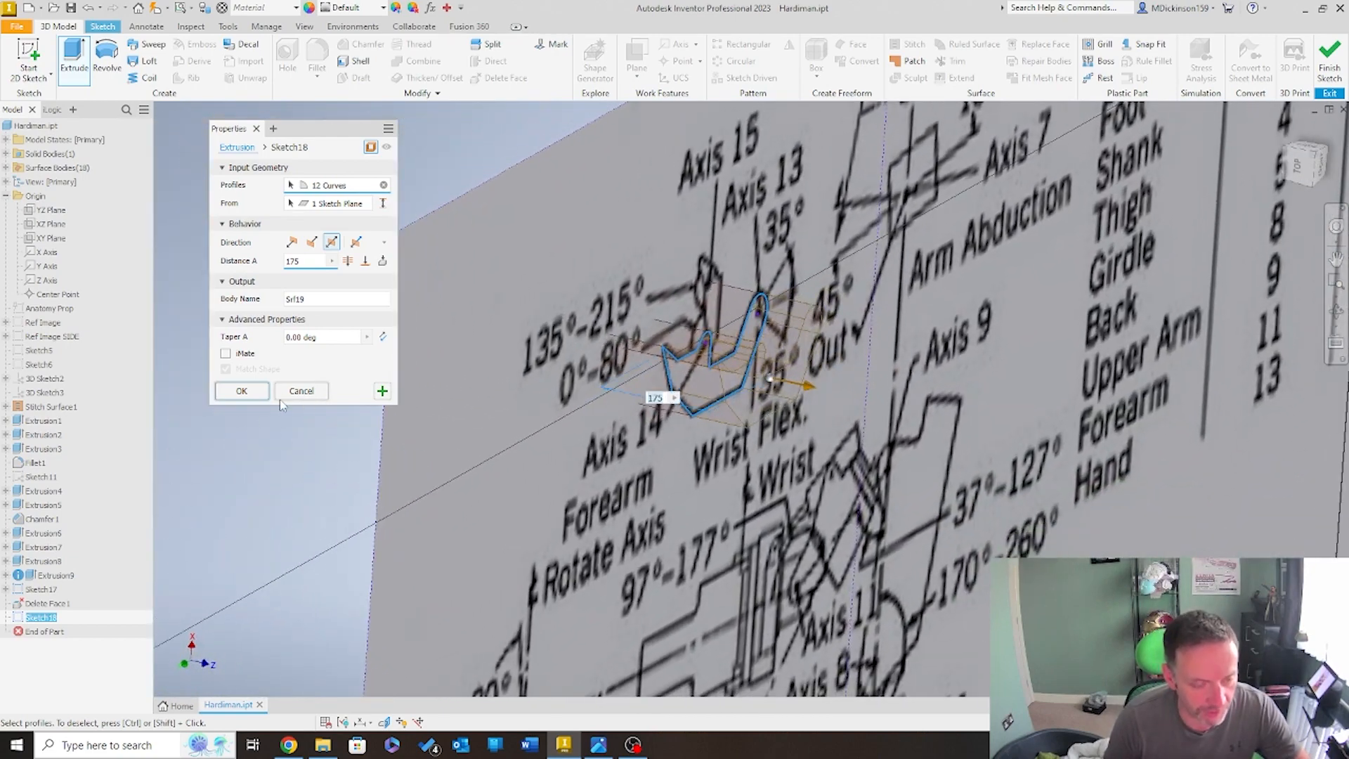
pyautogui.click(240, 397)
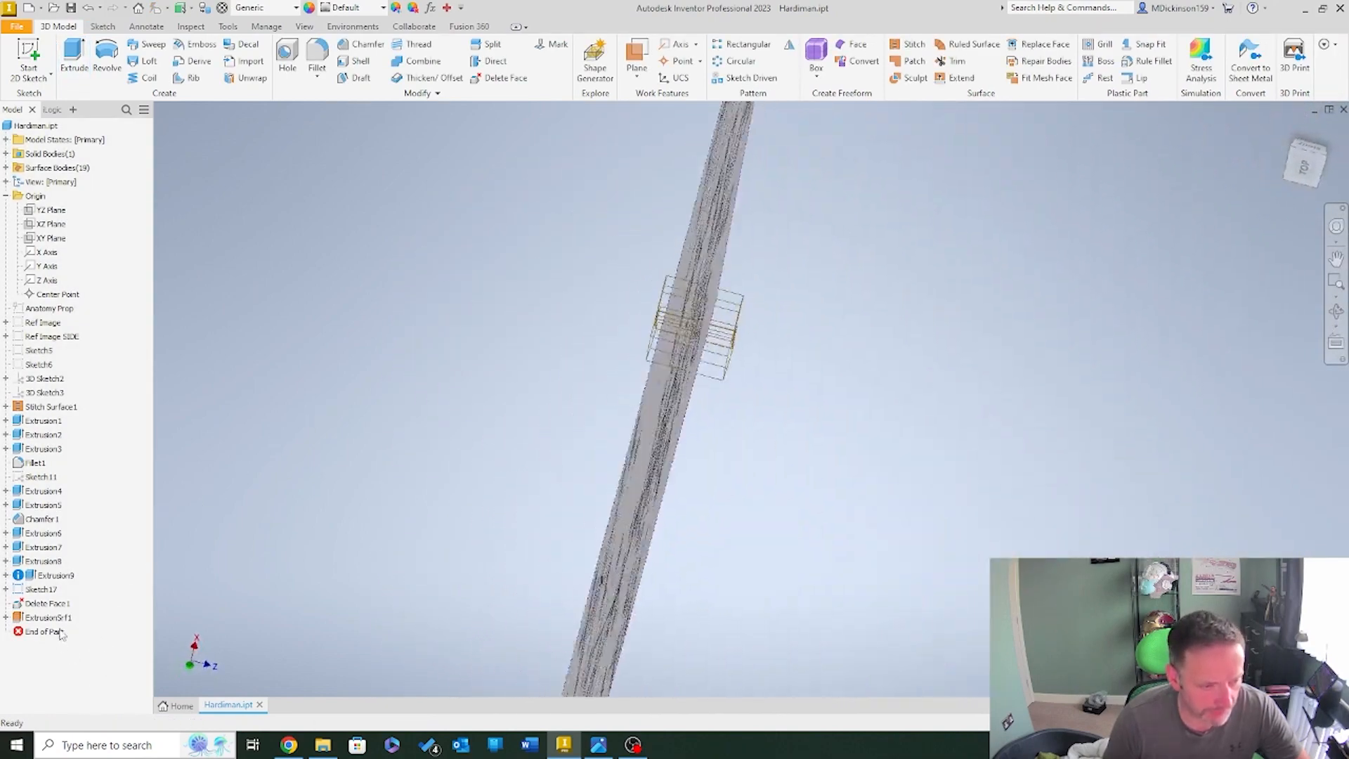
# Hide the sketch holding the joint axis diagram and inspect the extruded claw surface on its own
pyautogui.click(40, 588)
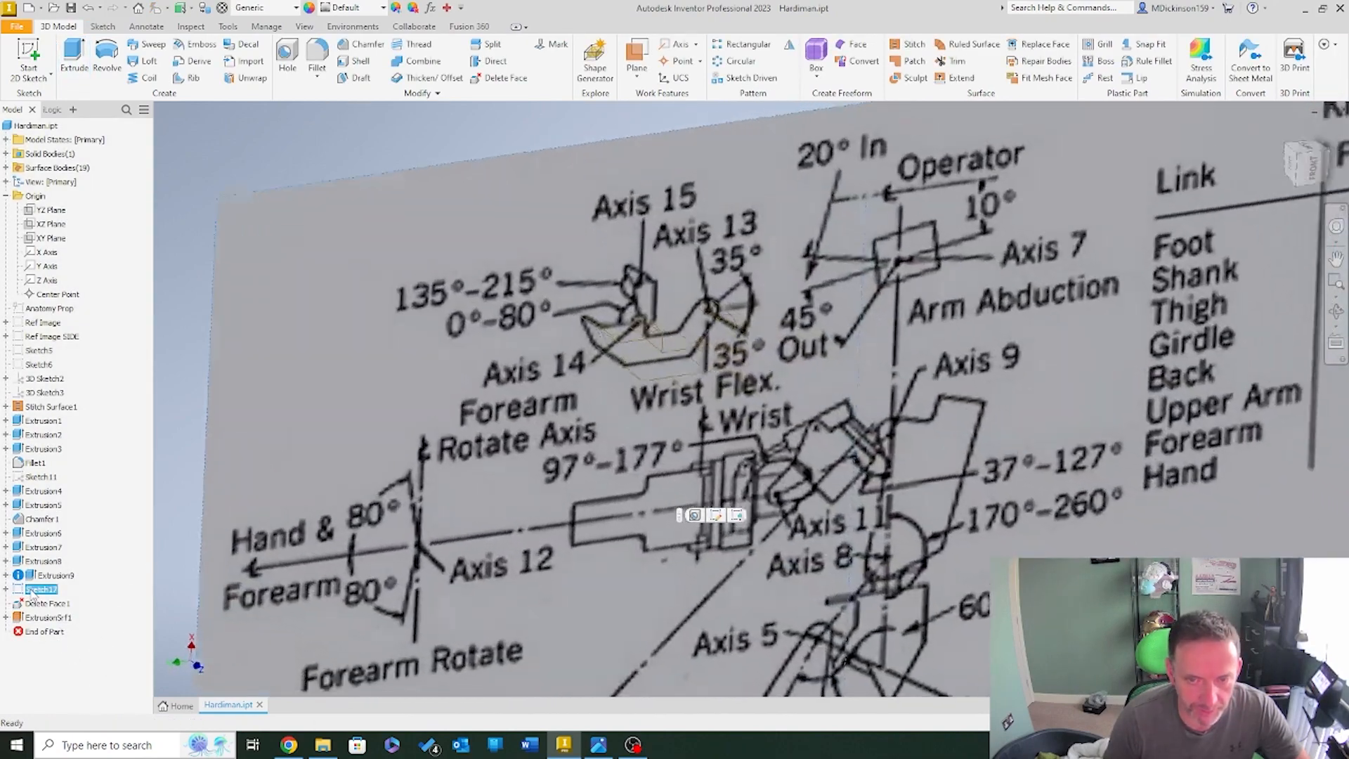
pyautogui.rightClick(41, 590)
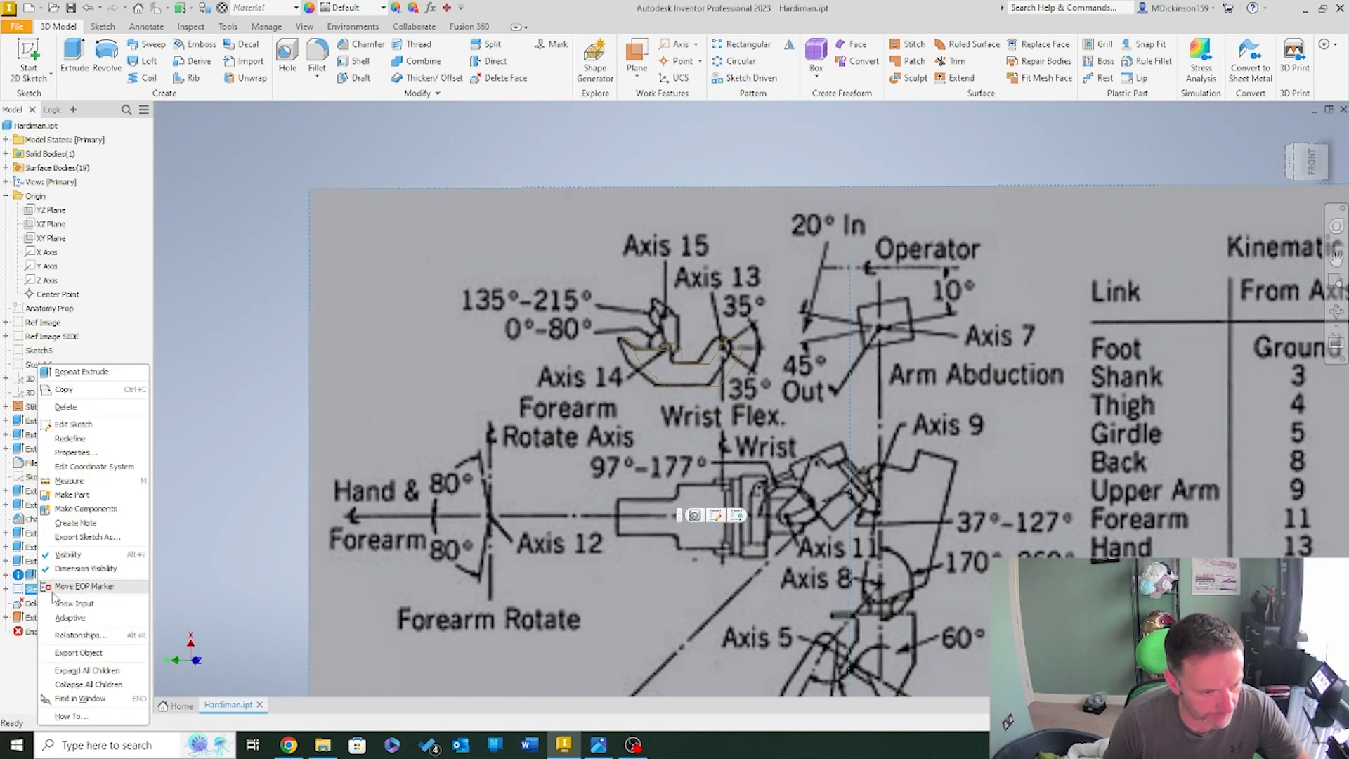
pyautogui.click(69, 554)
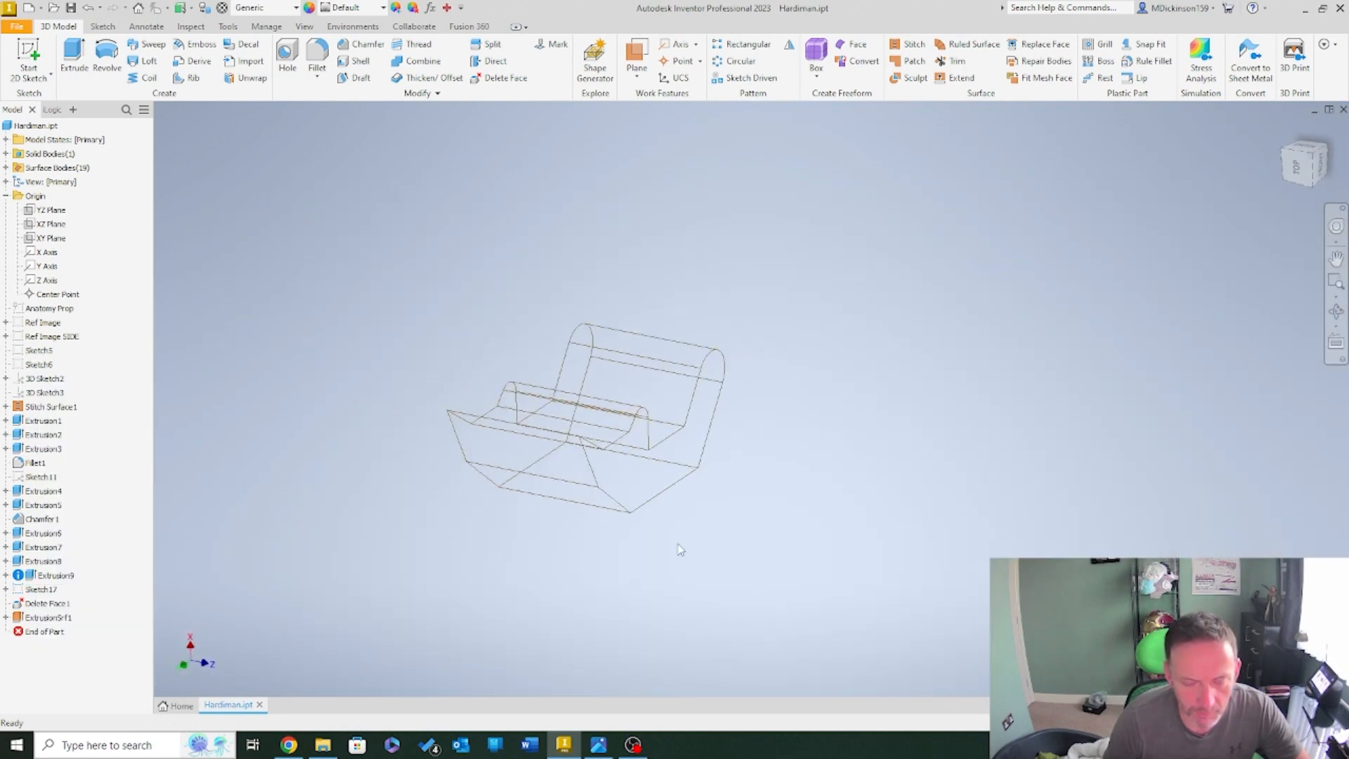
pyautogui.keyDown('shift'); pyautogui.moveTo(660, 548); pyautogui.dragTo(457, 532, button='middle'); pyautogui.keyUp('shift')
pyautogui.scroll(-3, 517, 550)
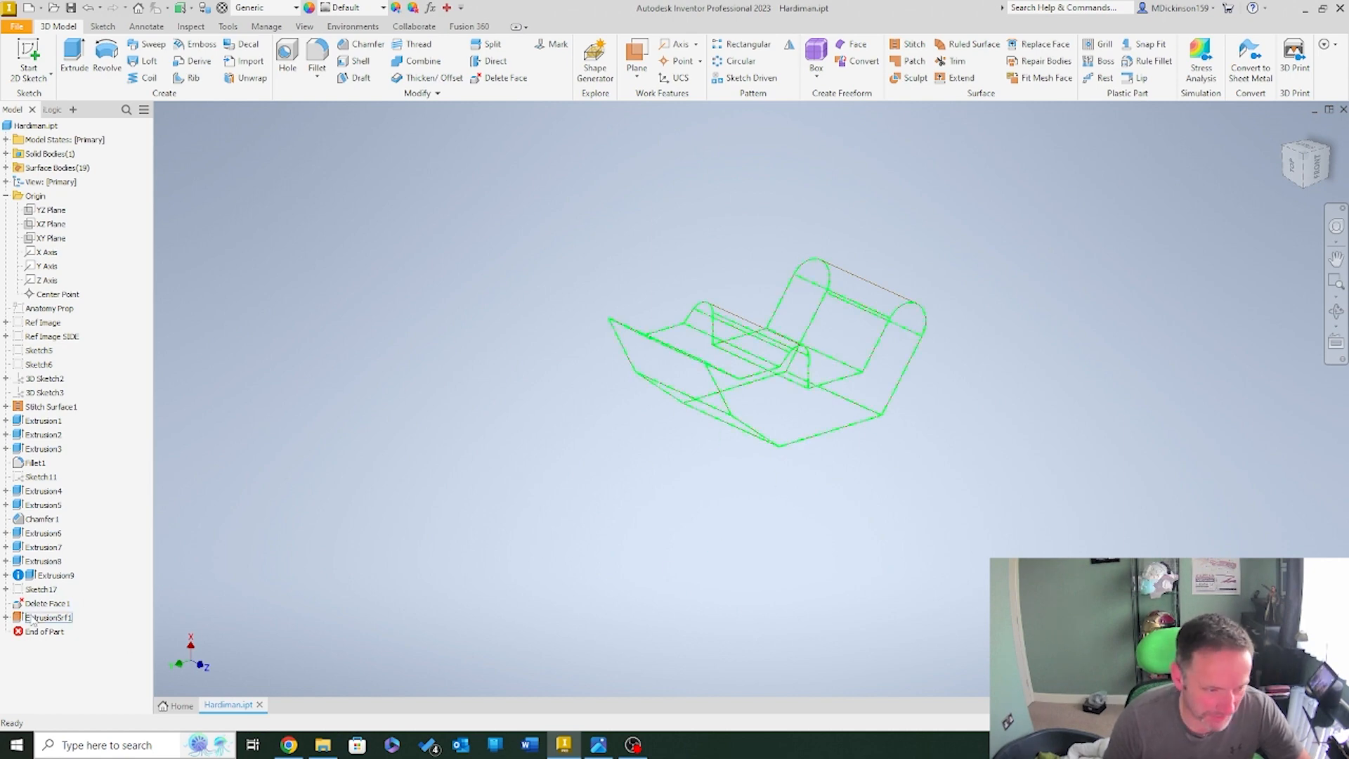
# Make the joint axis diagram sketch visible again behind the claw surface
pyautogui.rightClick(42, 589)
pyautogui.click(99, 559)
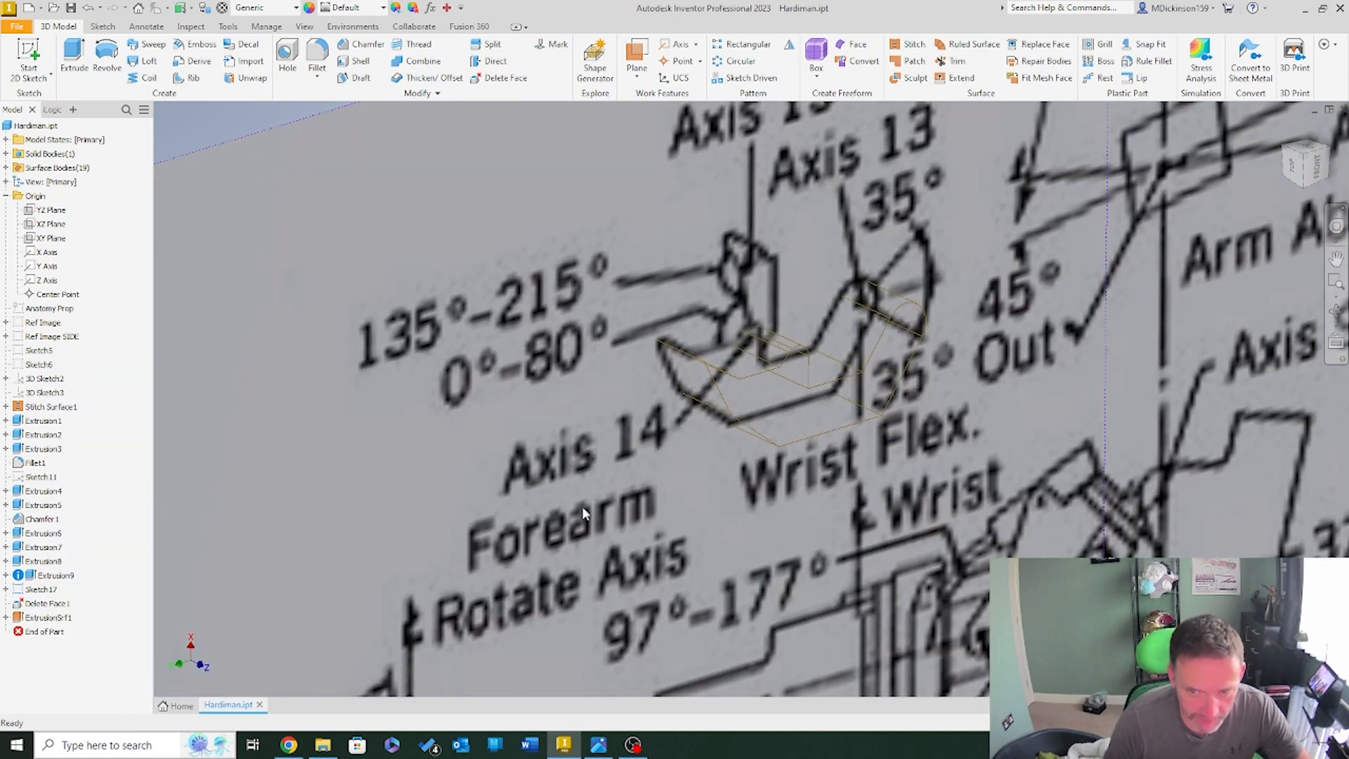
pyautogui.scroll(-3, 743, 463)
pyautogui.moveTo(743, 463)
pyautogui.keyDown('shift'); pyautogui.mouseDown(button='middle')
pyautogui.moveTo(732, 458)
pyautogui.moveTo(836, 580)
pyautogui.mouseUp(button='middle'); pyautogui.keyUp('shift')
pyautogui.scroll(-2, 733, 458)
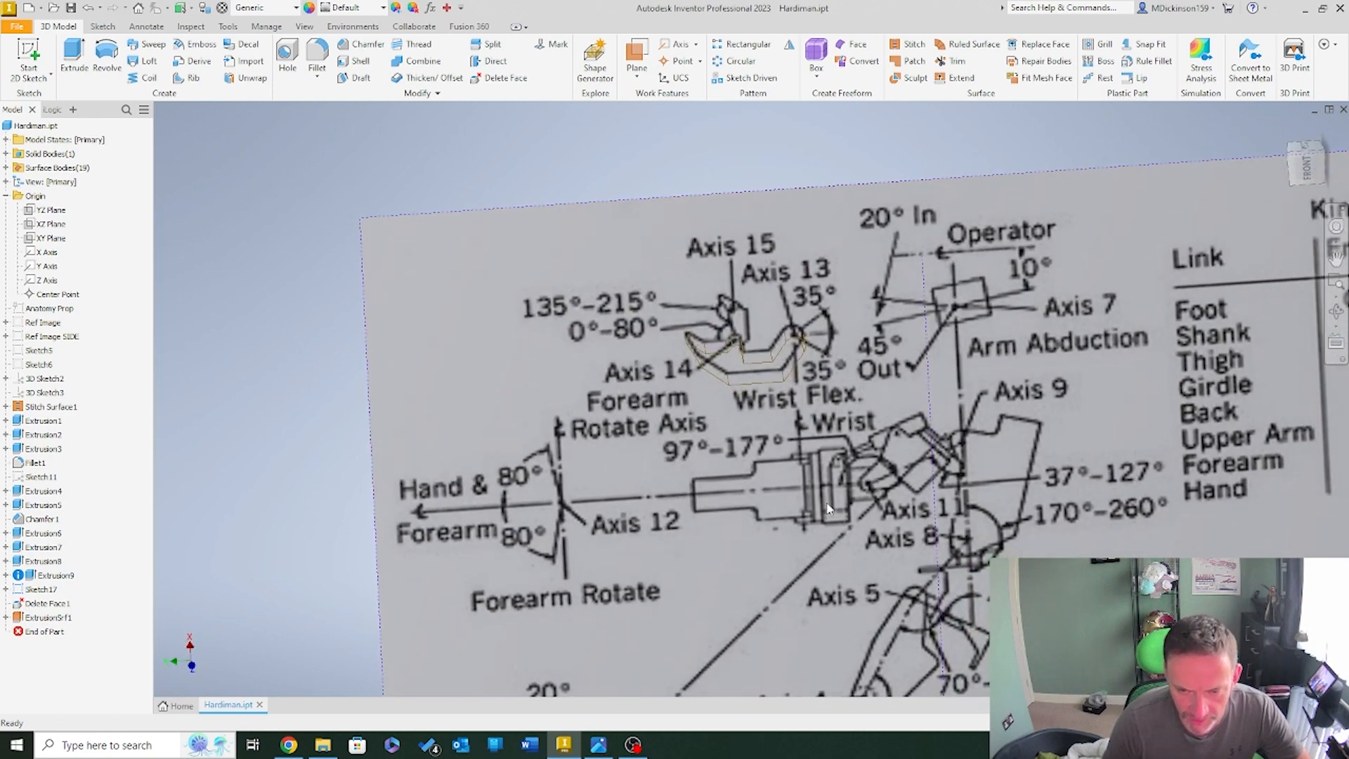
pyautogui.scroll(-3, 863, 503)
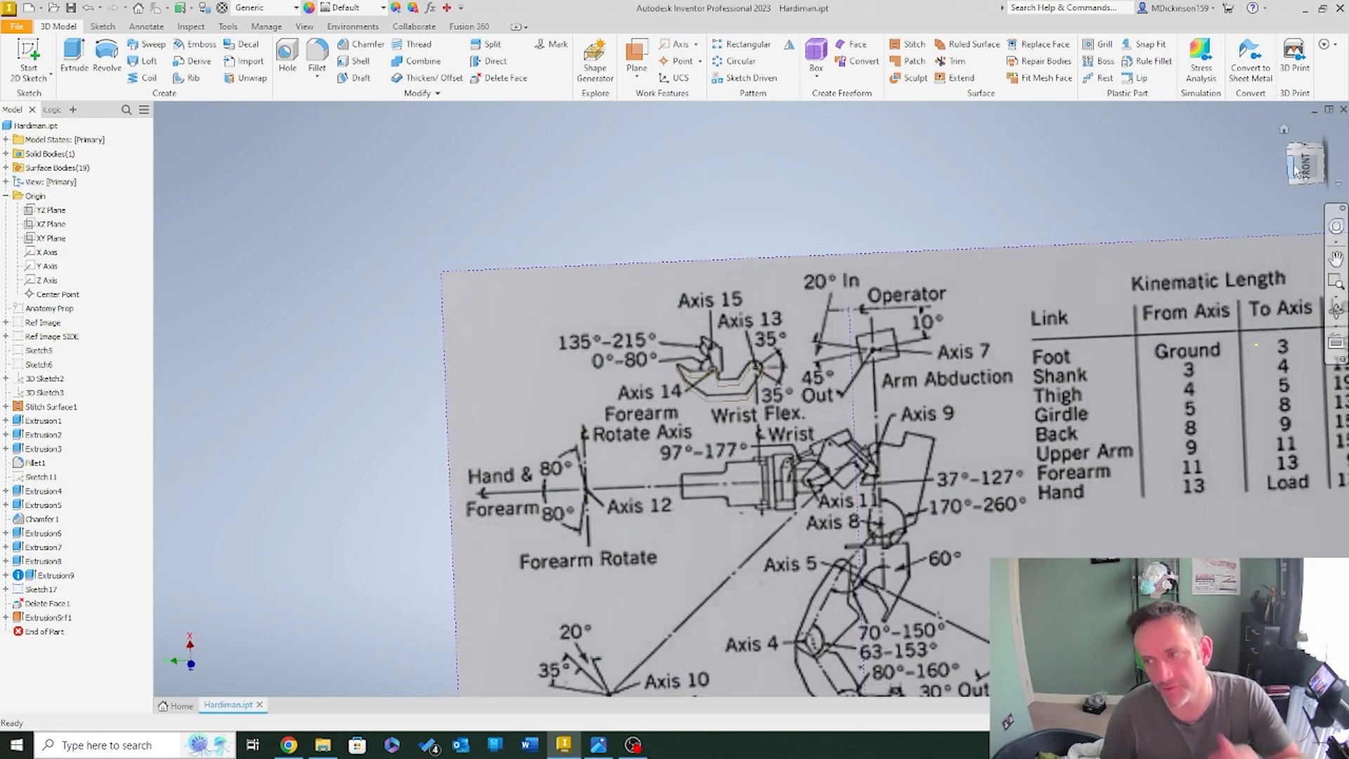
# Start a new 2D sketch on the XY plane for tracing the forearm
pyautogui.click(1296, 167)
pyautogui.scroll(5, 709, 452)
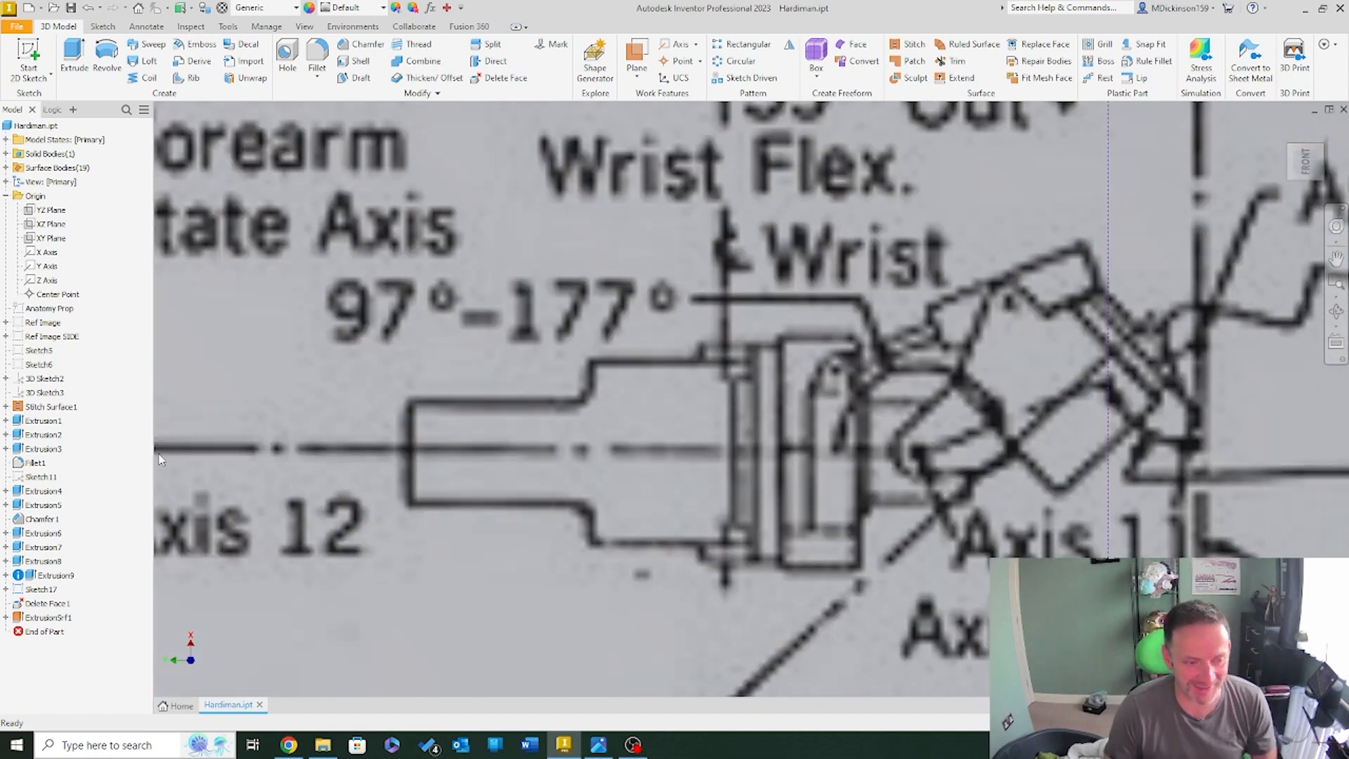
pyautogui.scroll(-6, 379, 365)
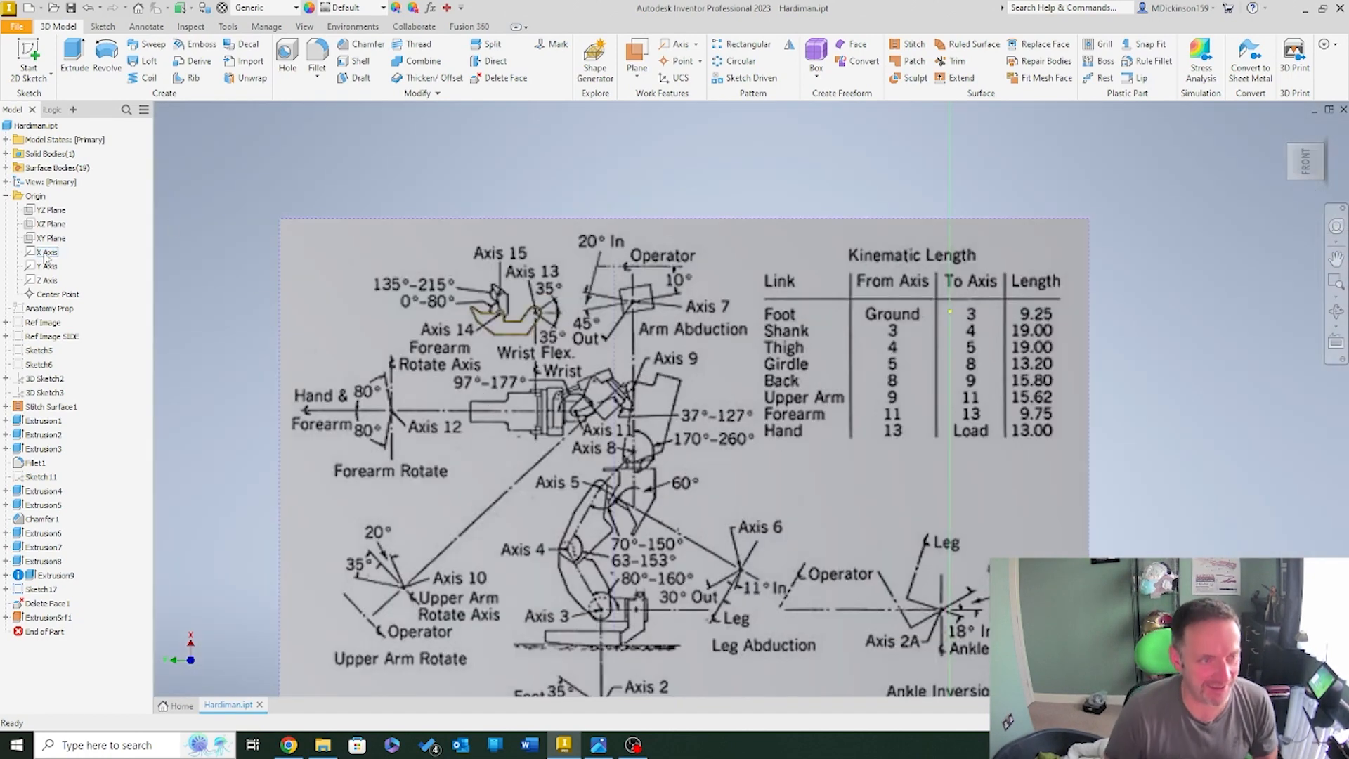
pyautogui.click(51, 237)
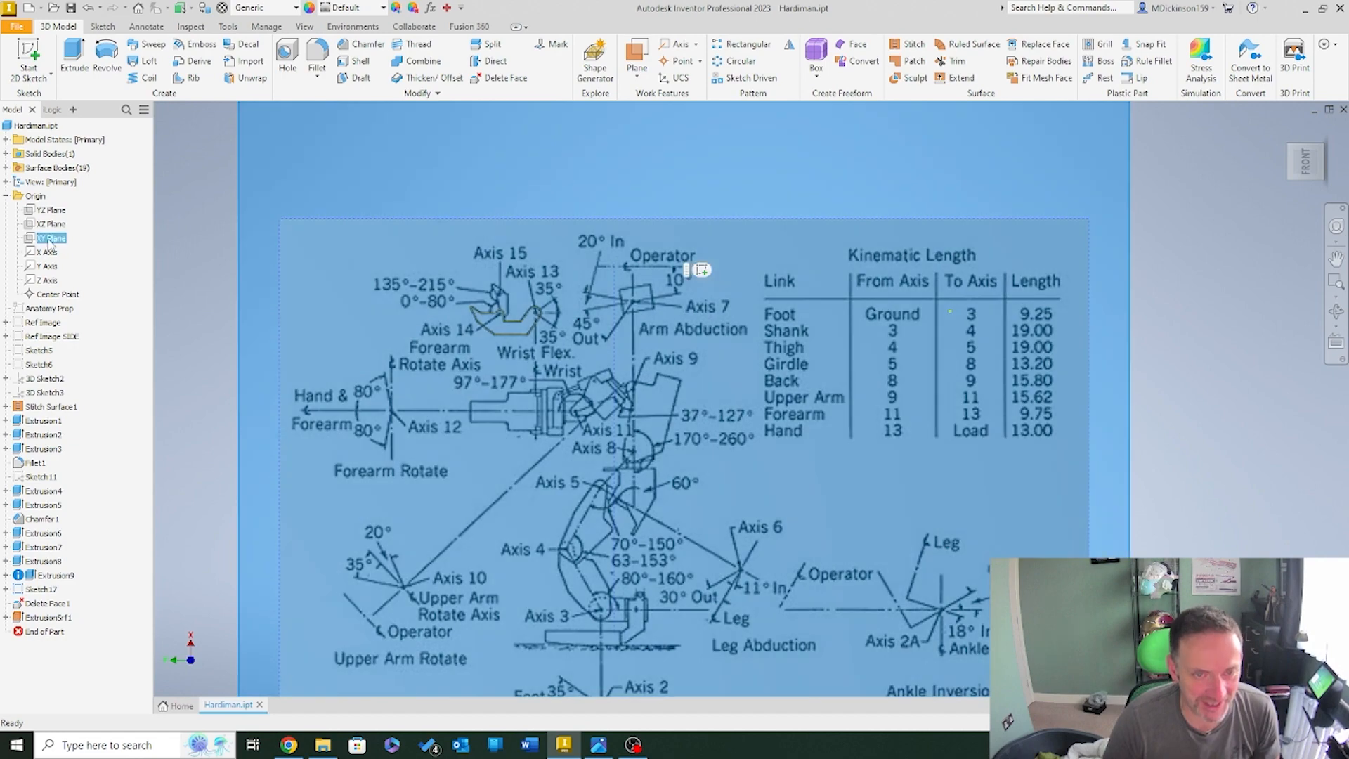
pyautogui.click(29, 55)
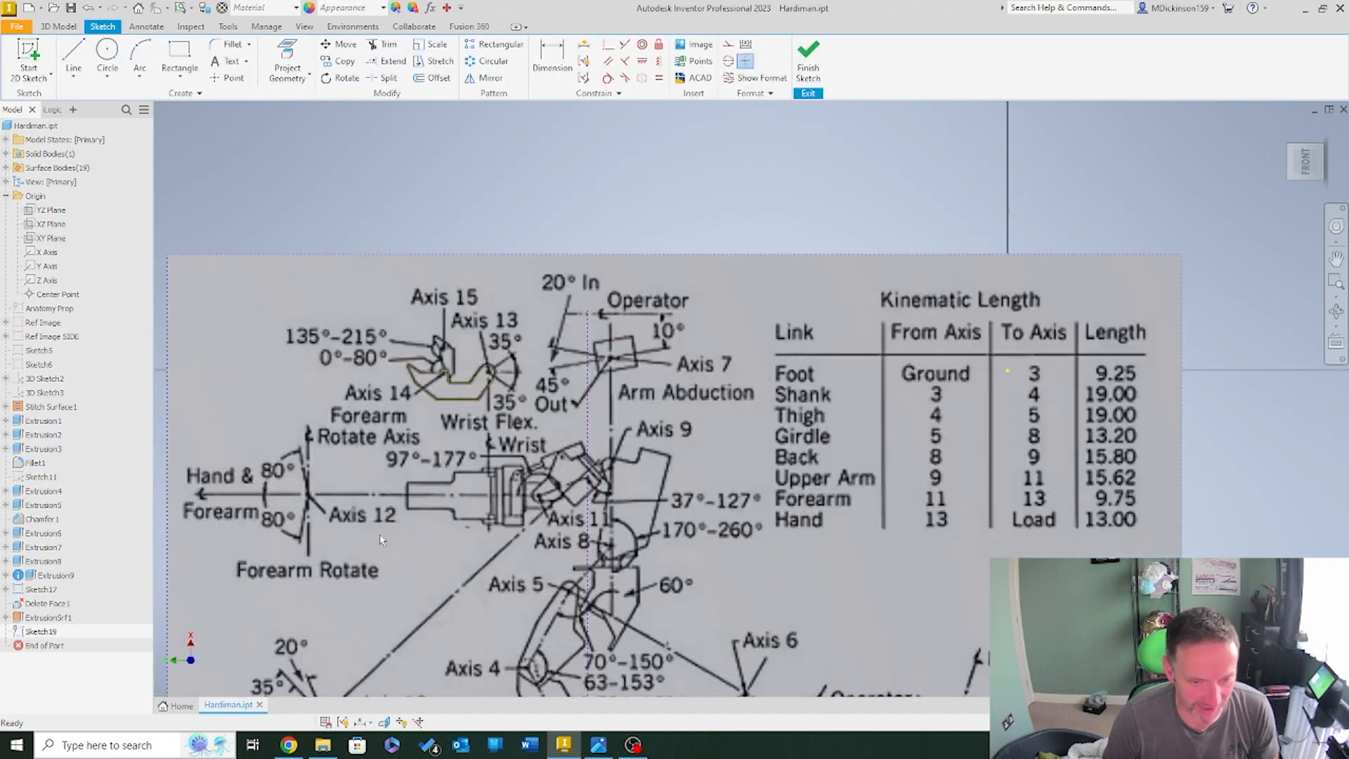
# Sketch a vertical construction line about 599 mm long from the claw's Axis 13 pivot down past the forearm body in the diagram
pyautogui.scroll(4, 379, 540)
pyautogui.scroll(-2, 551, 465)
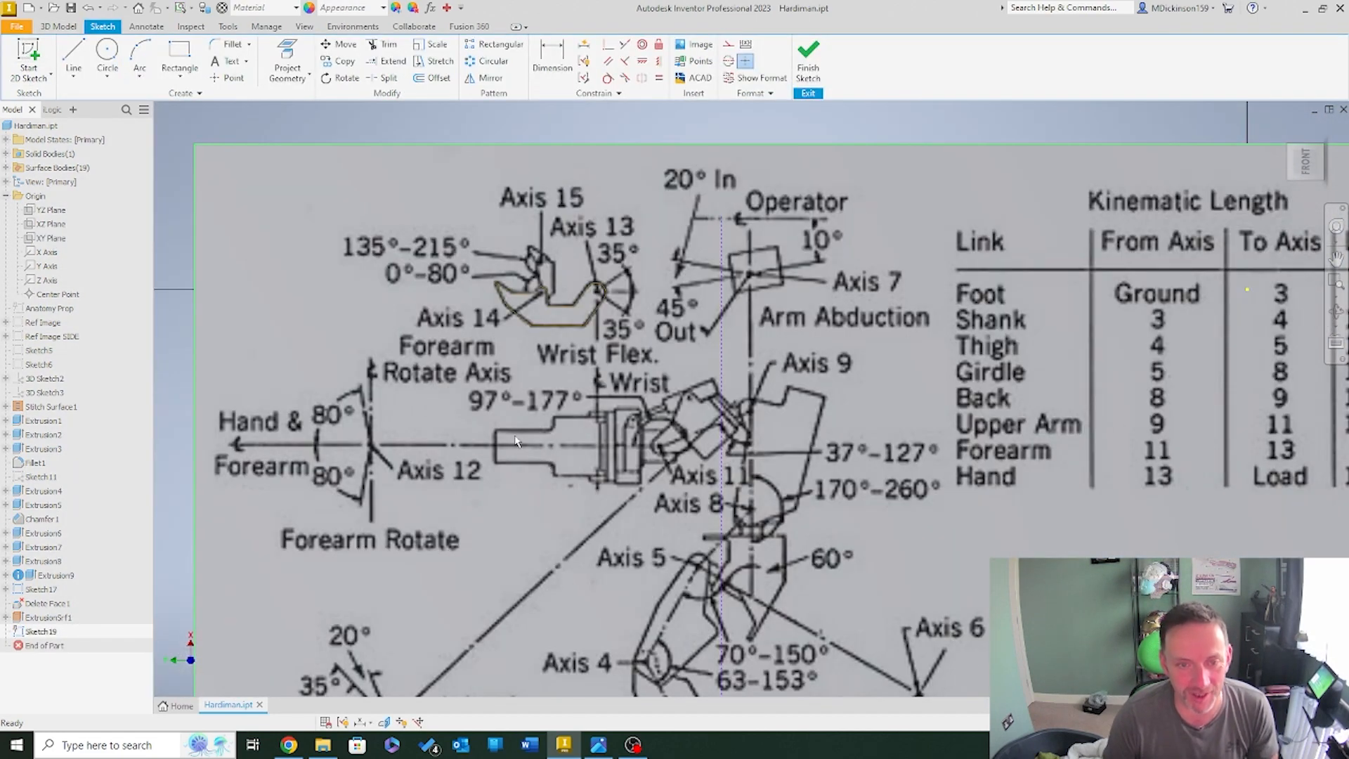
pyautogui.scroll(3, 515, 441)
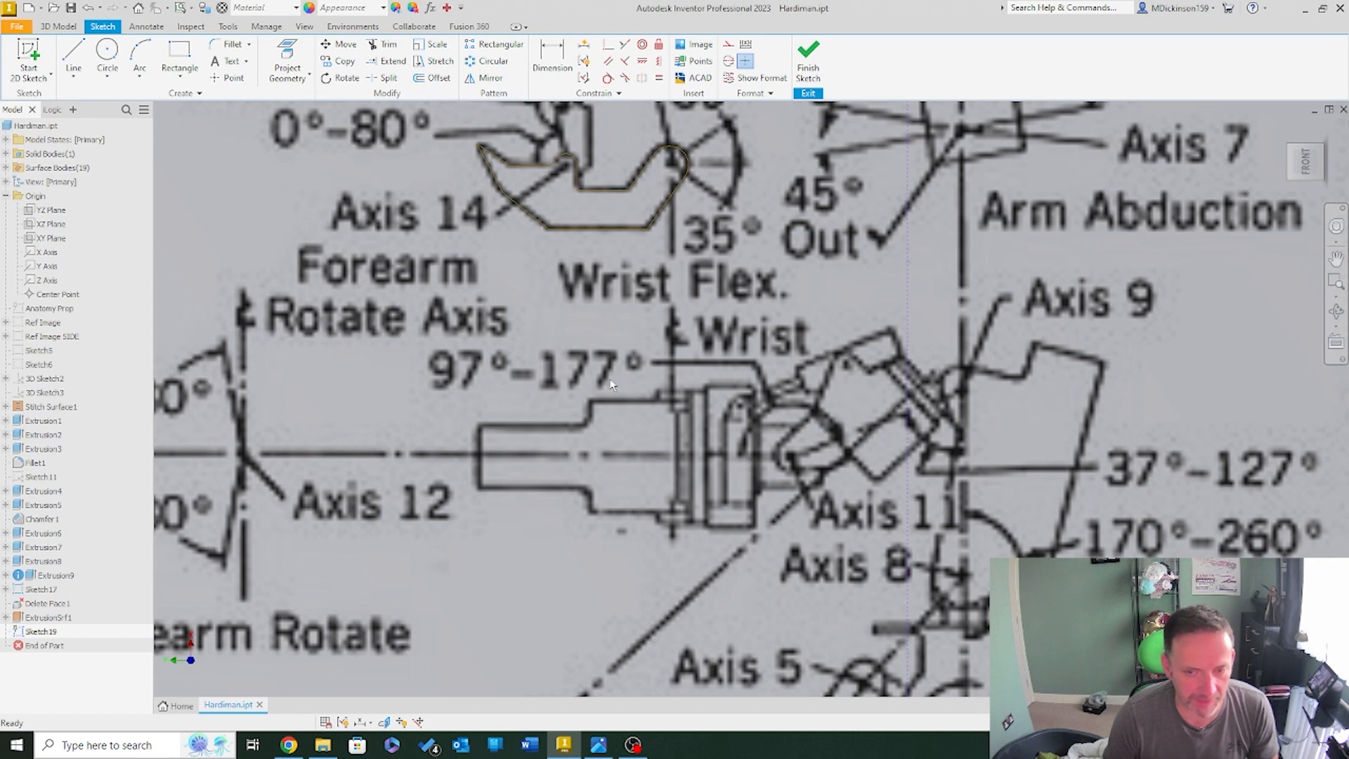
pyautogui.scroll(-3, 767, 507)
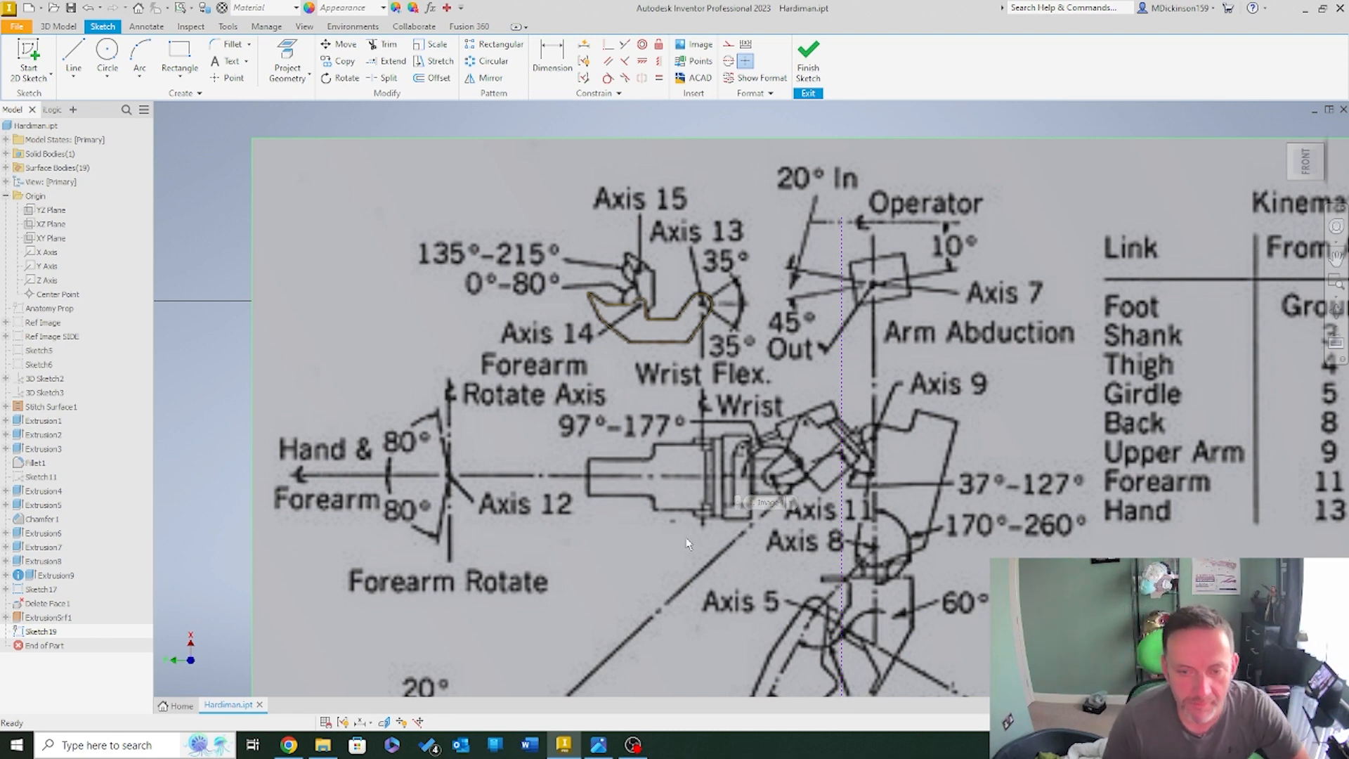
pyautogui.click(73, 56)
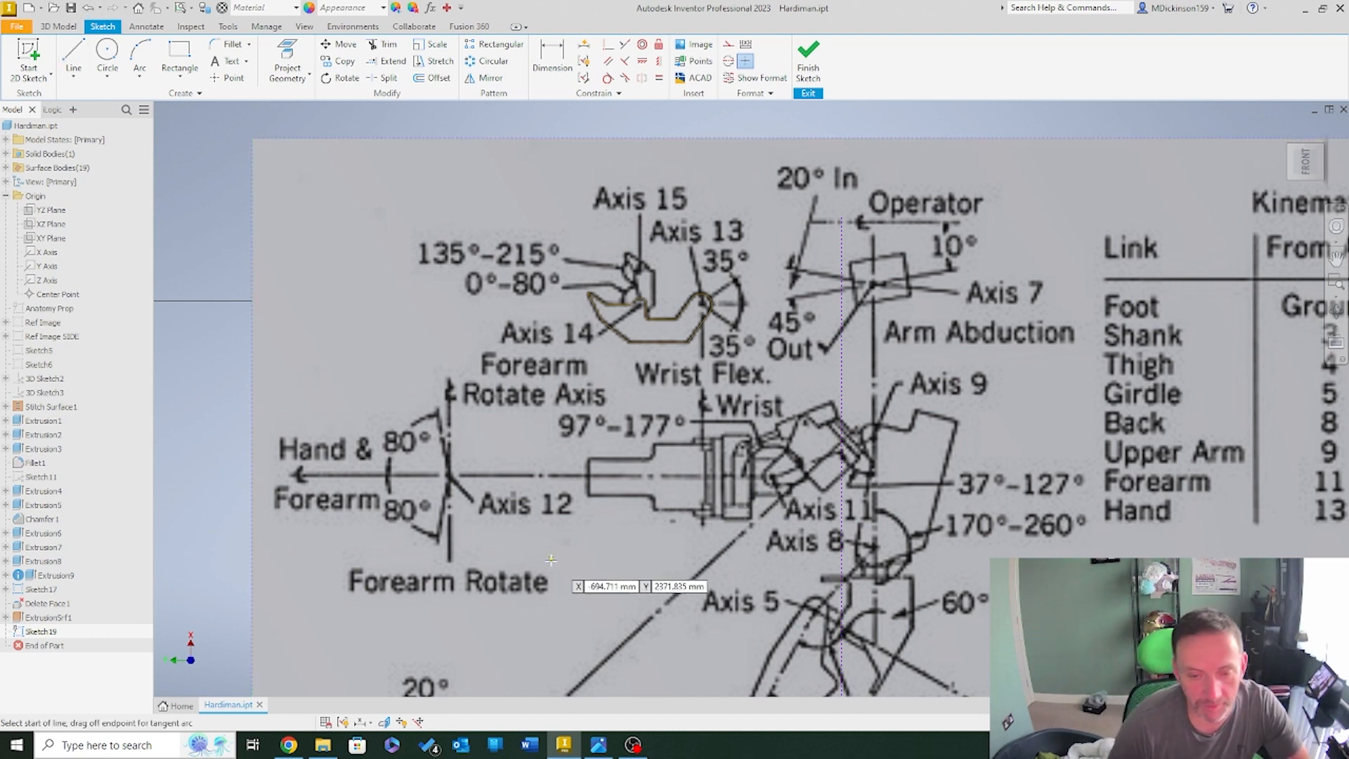
pyautogui.scroll(-3, 735, 487)
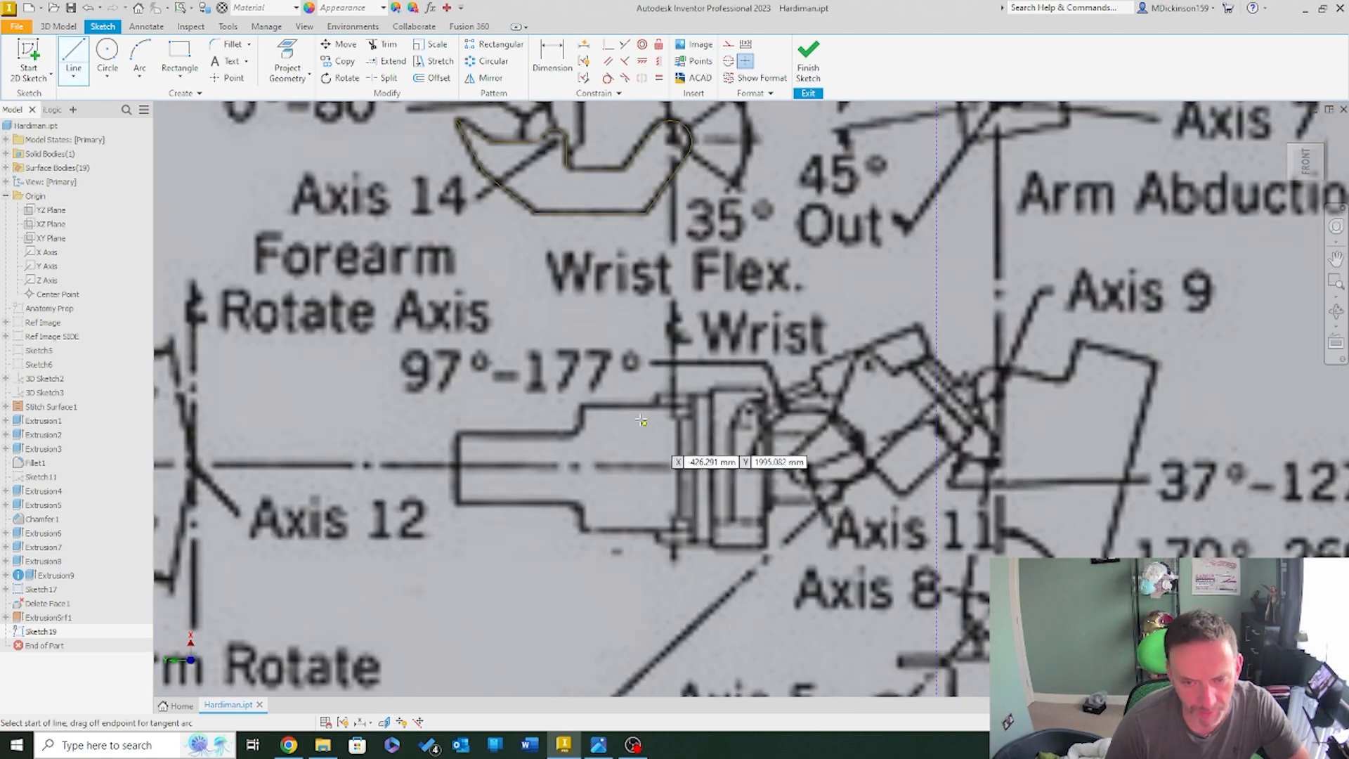
pyautogui.scroll(3, 663, 413)
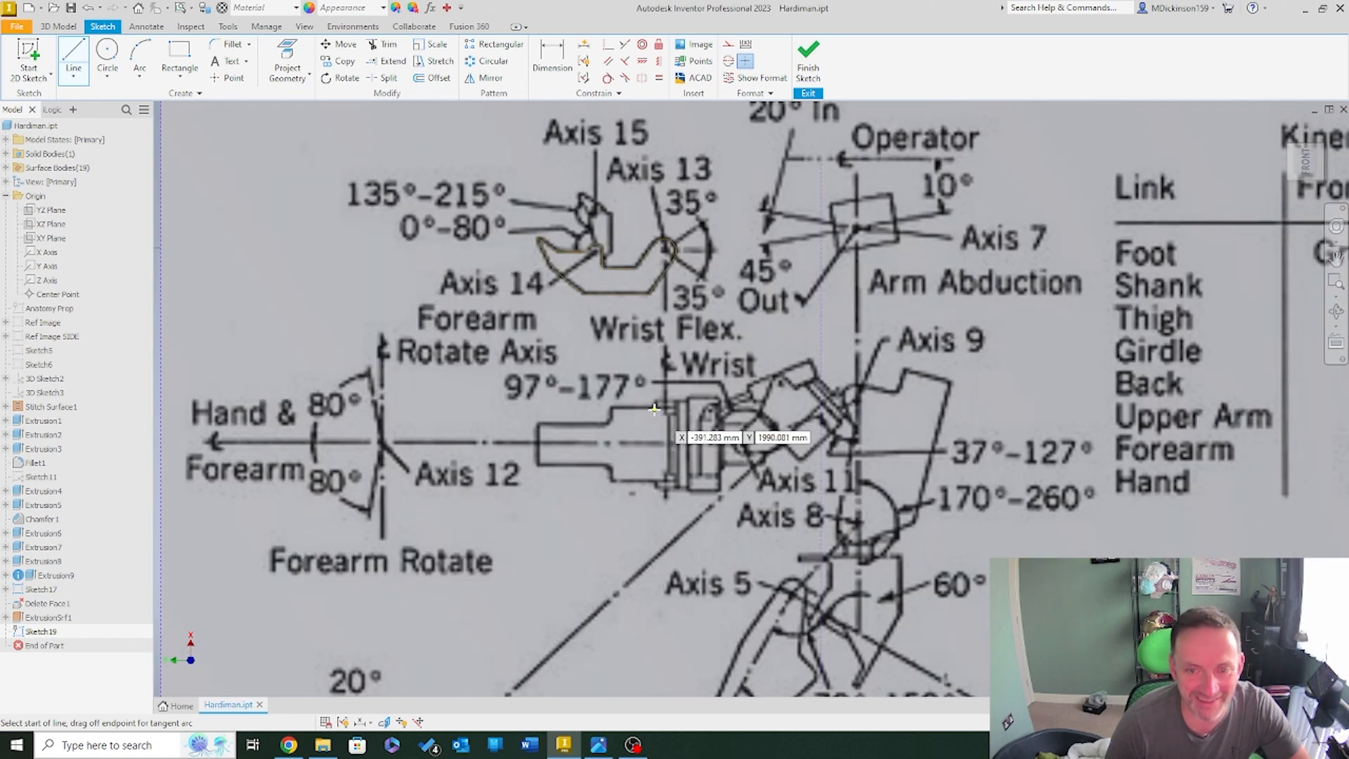
pyautogui.scroll(-3, 664, 411)
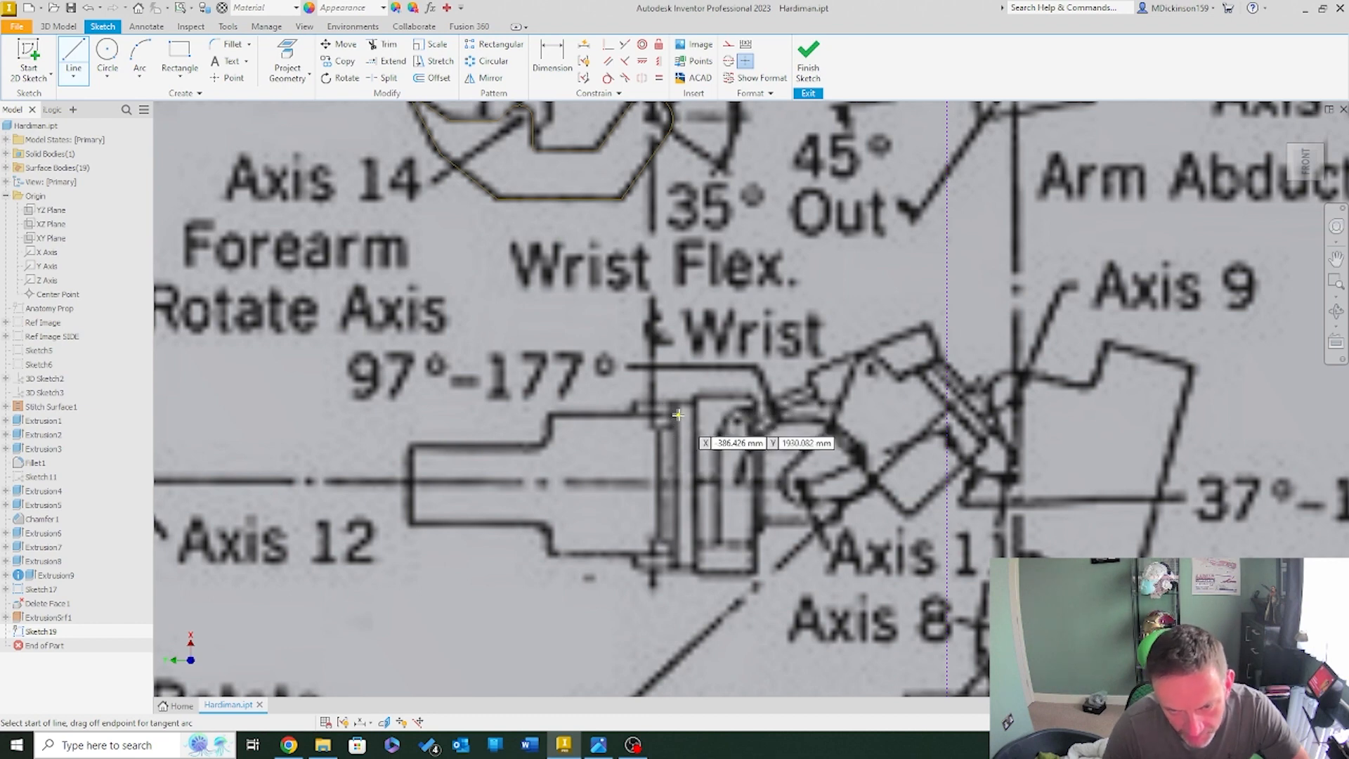
pyautogui.scroll(-5, 692, 363)
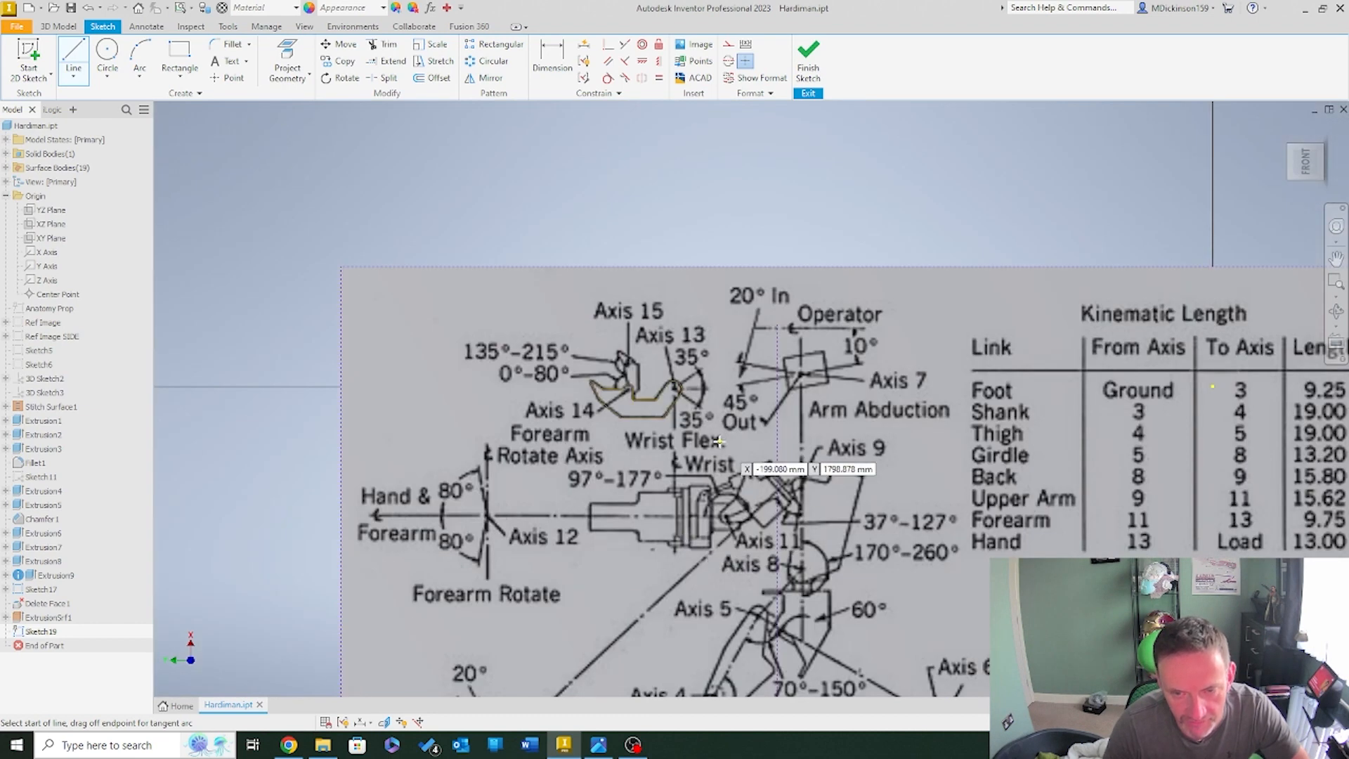
pyautogui.scroll(4, 734, 456)
pyautogui.click(635, 341)
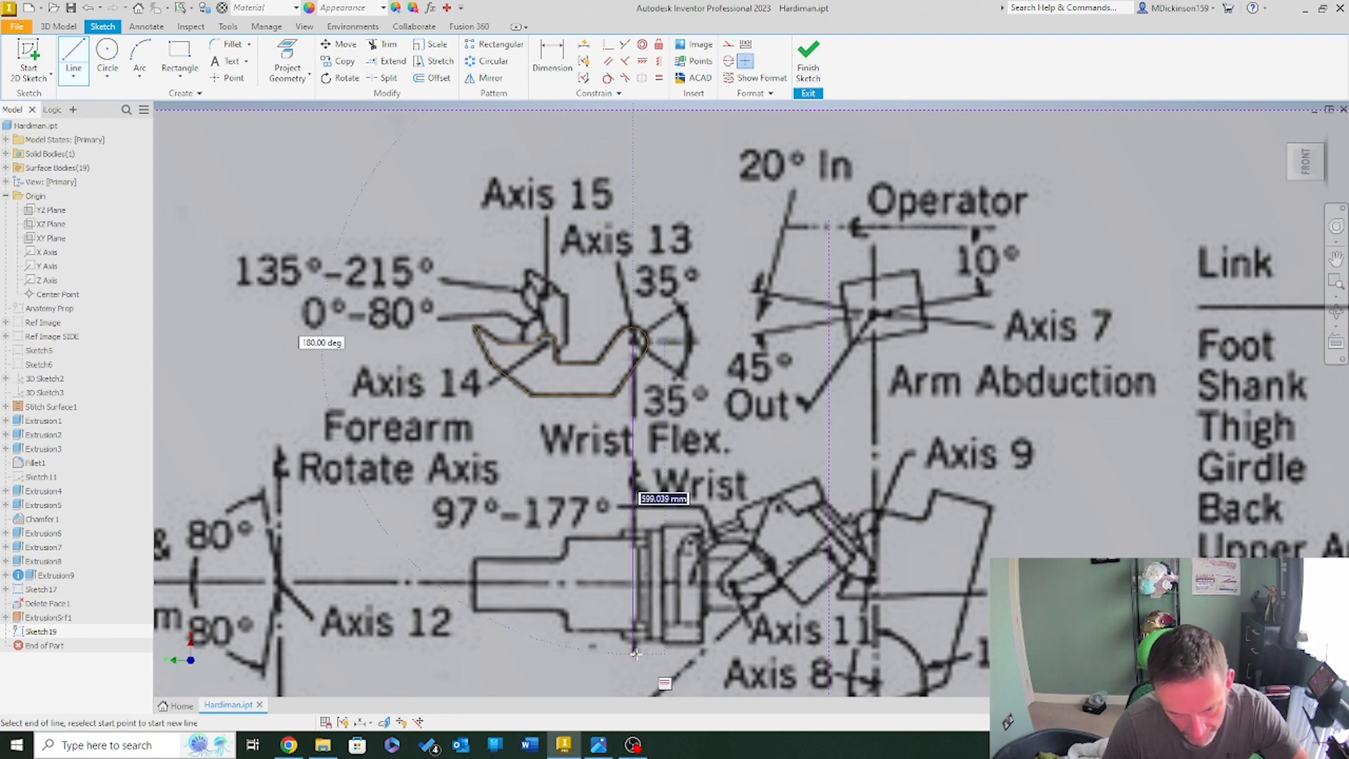
pyautogui.click(635, 654)
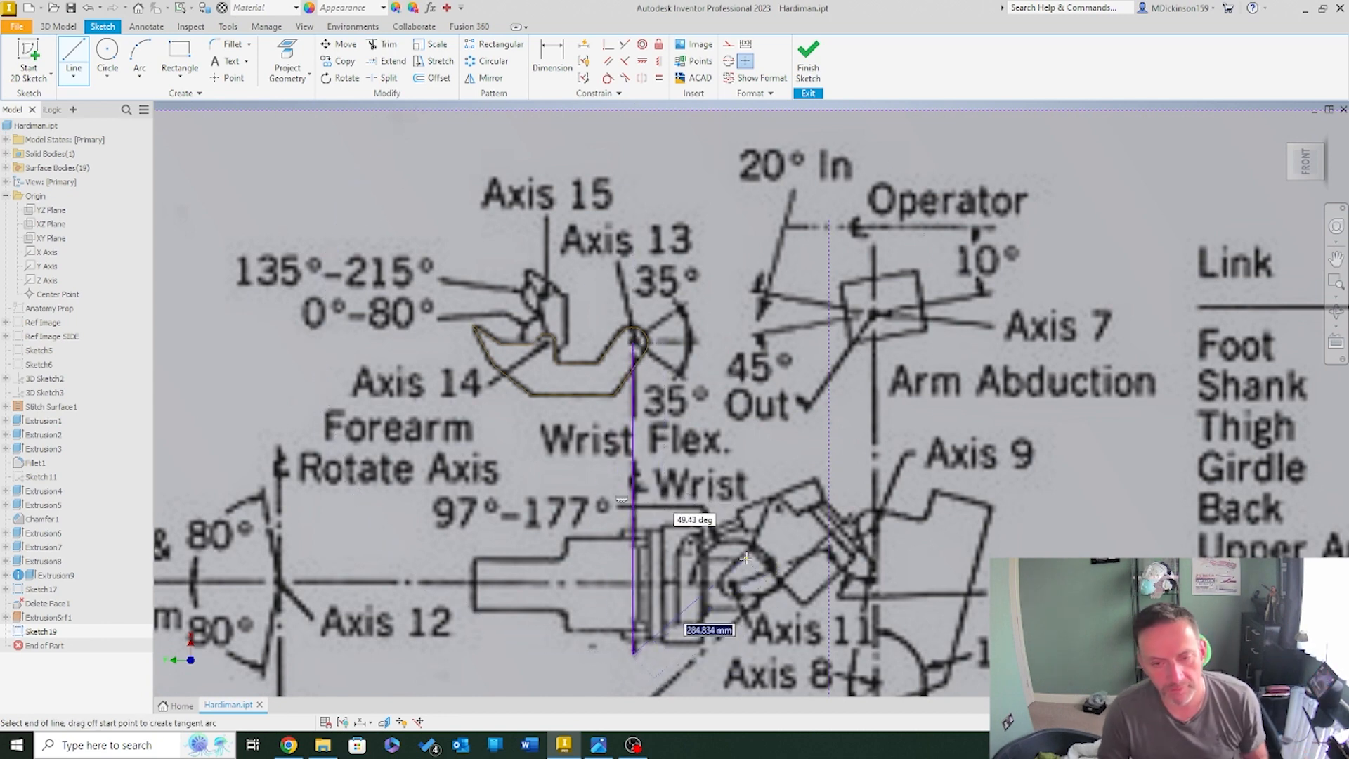
pyautogui.press('Escape')
pyautogui.click(632, 425)
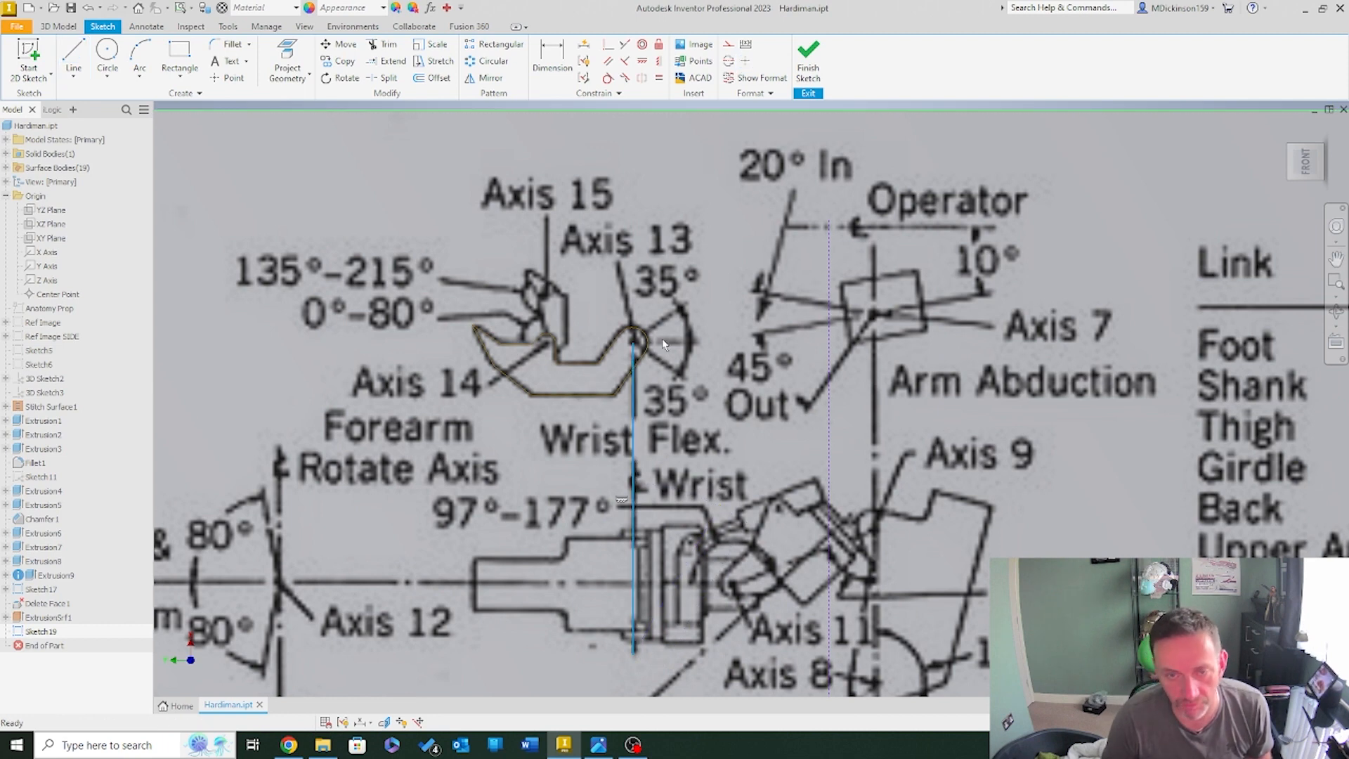
pyautogui.click(728, 46)
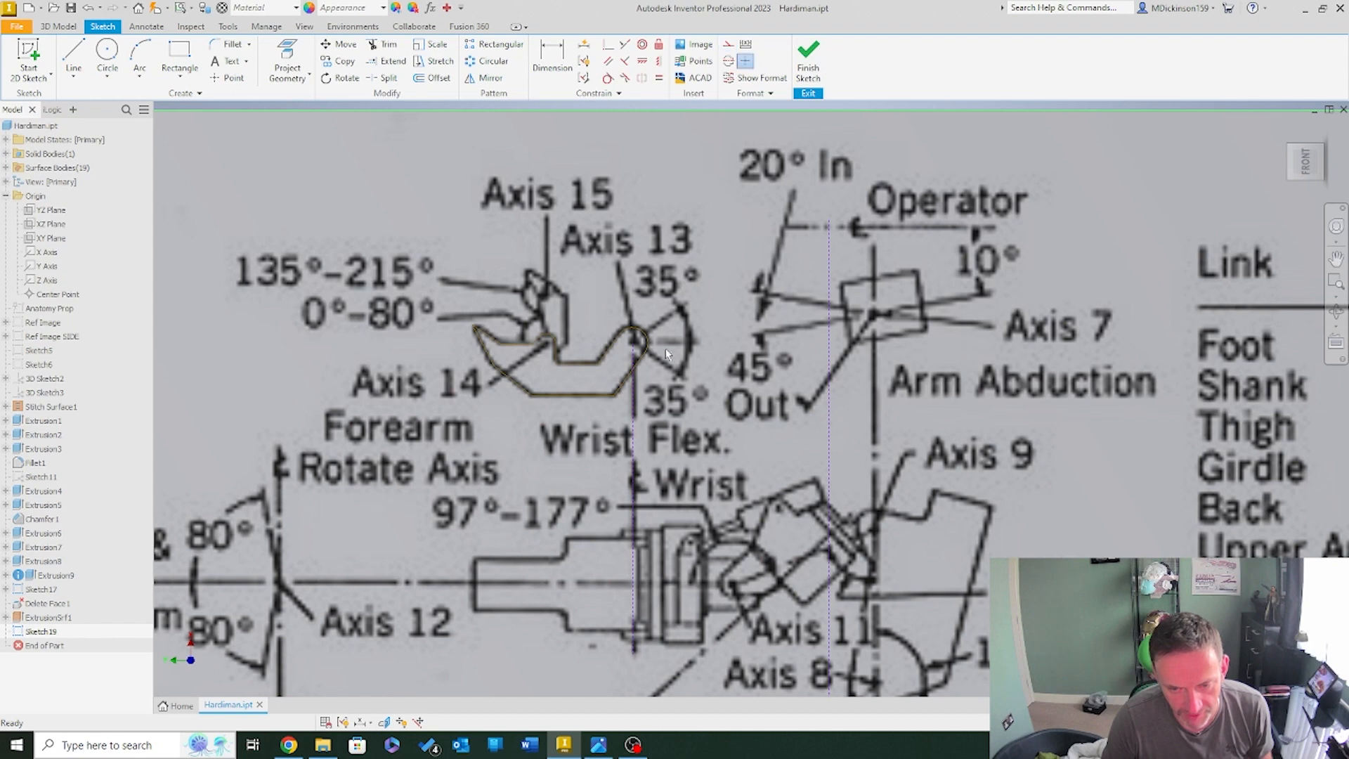
# Switch to the Google Drive reference photos in Chrome, examine the exoskeleton's claw and forearm, and return to the Inventor sketch
pyautogui.scroll(-3, 644, 583)
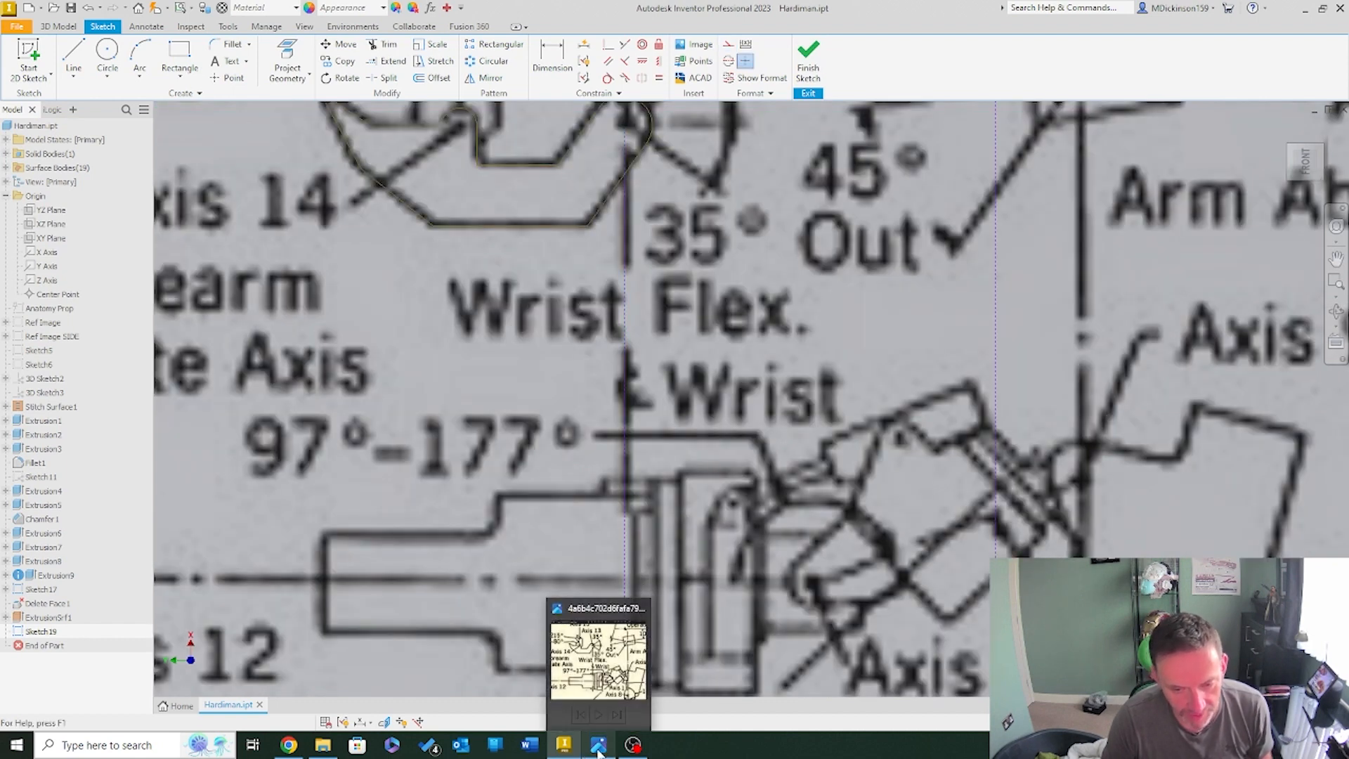
pyautogui.moveTo(597, 750)
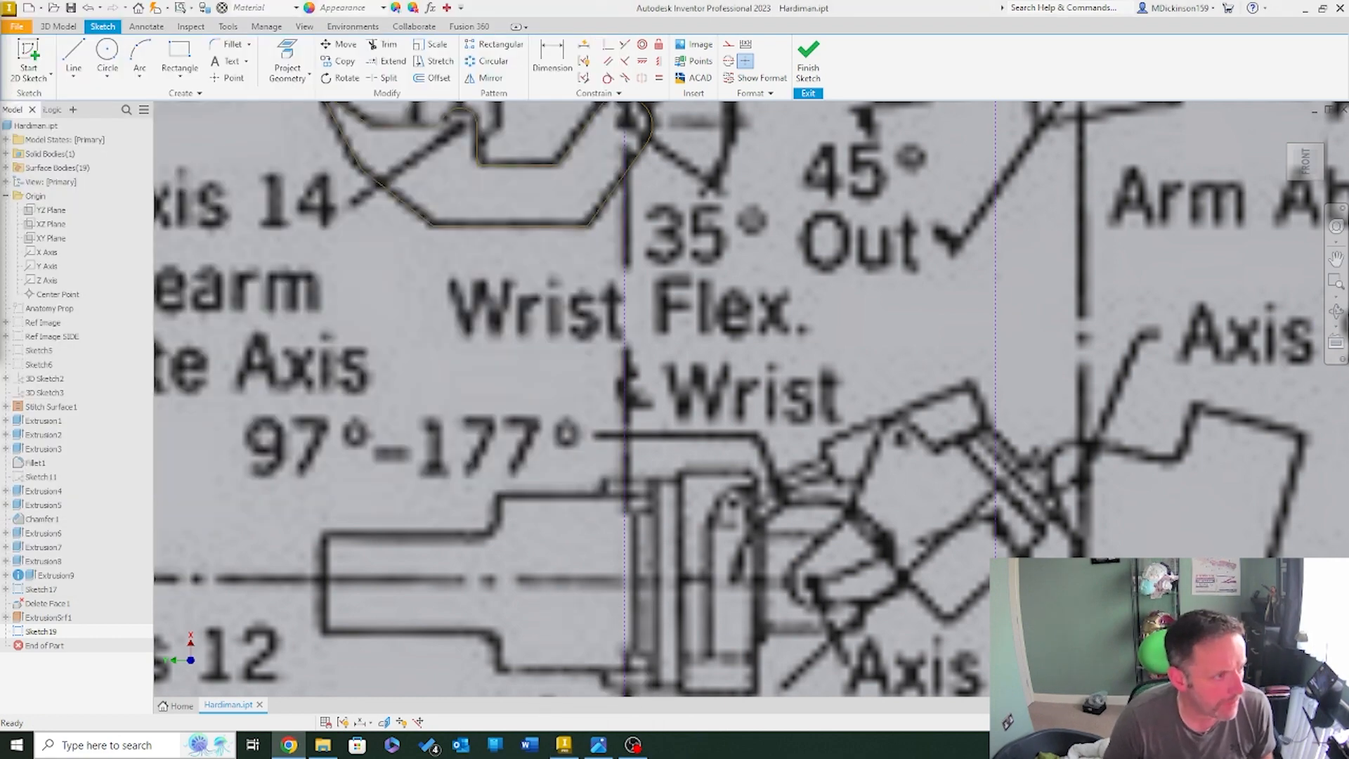
pyautogui.moveTo(0, 105); pyautogui.dragTo(779, 39)
pyautogui.doubleClick(896, 58)
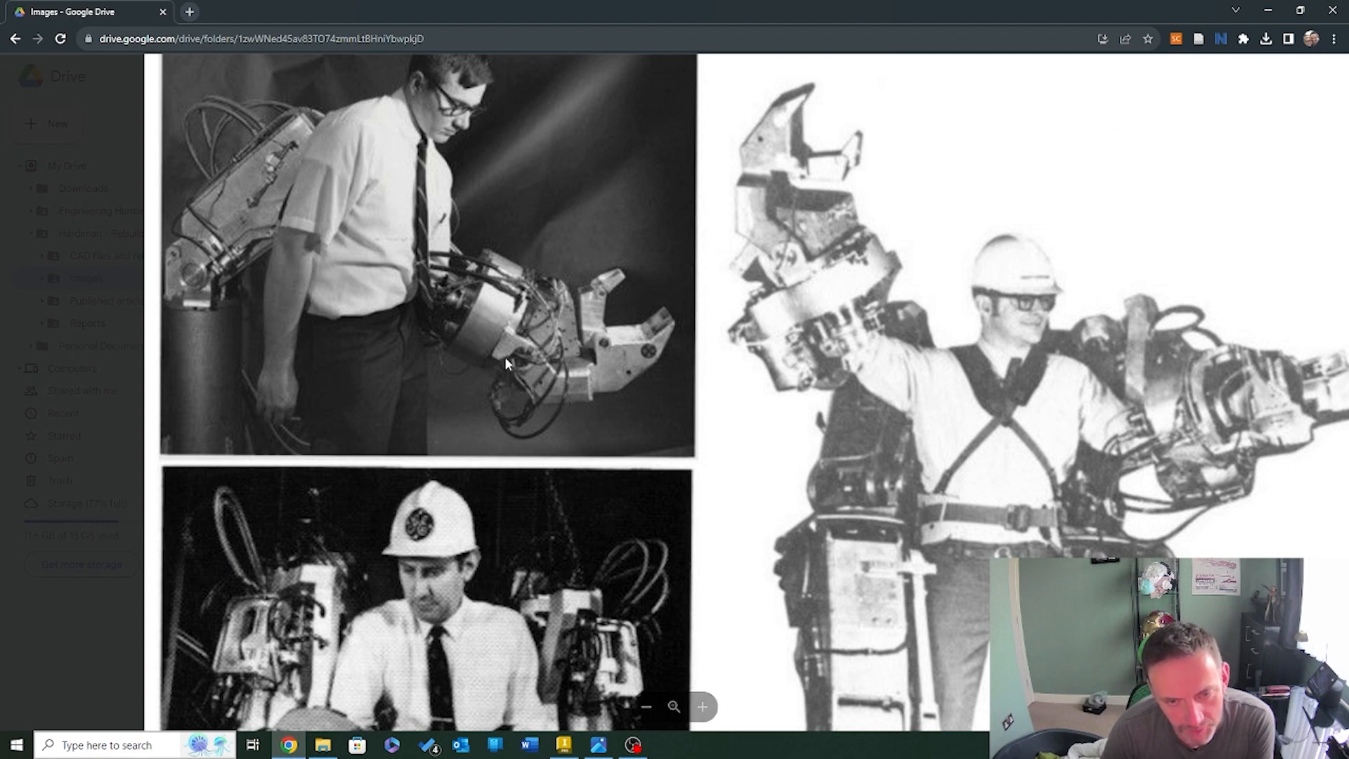
pyautogui.moveTo(828, 7); pyautogui.dragTo(1347, 28)
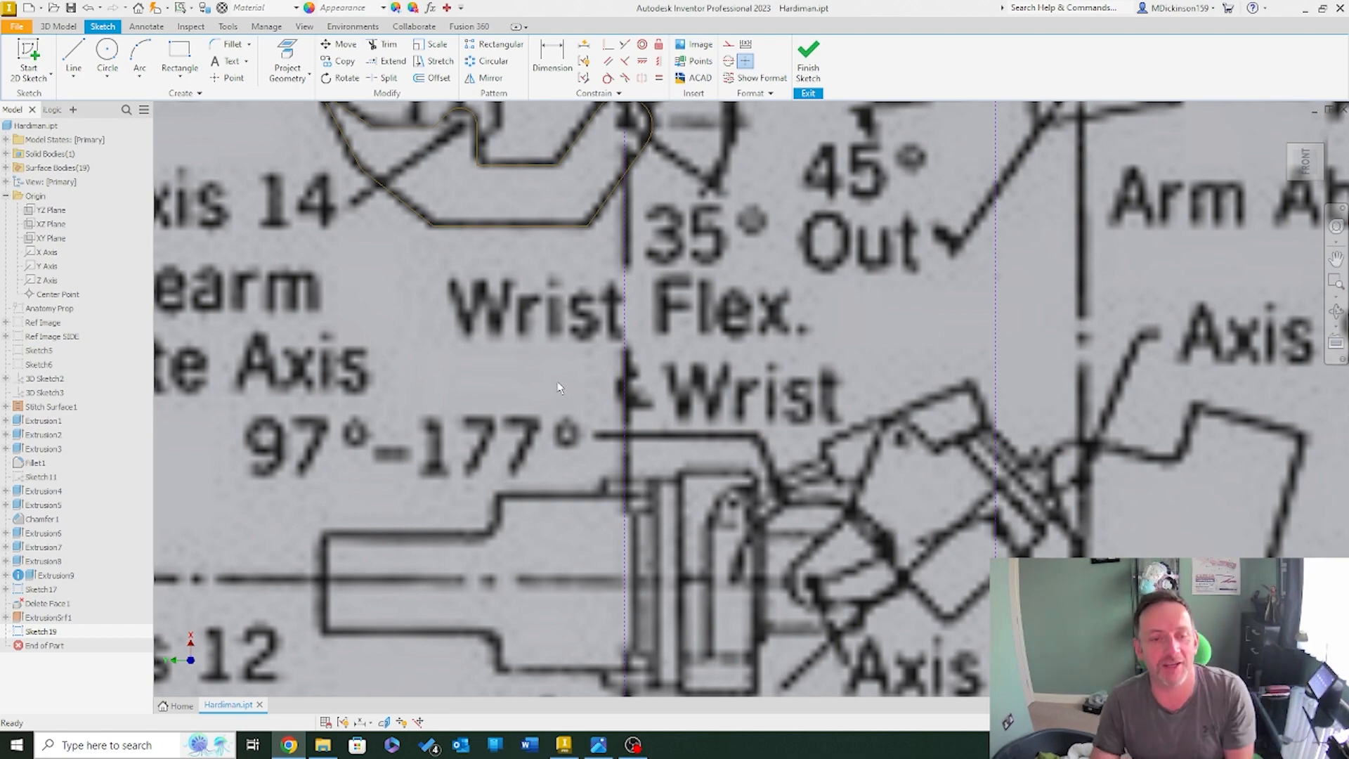
# Trace the forearm's stepped outline with connected lines from the vertical construction line around its narrow end and back to that line
pyautogui.scroll(3, 566, 386)
pyautogui.scroll(-6, 559, 384)
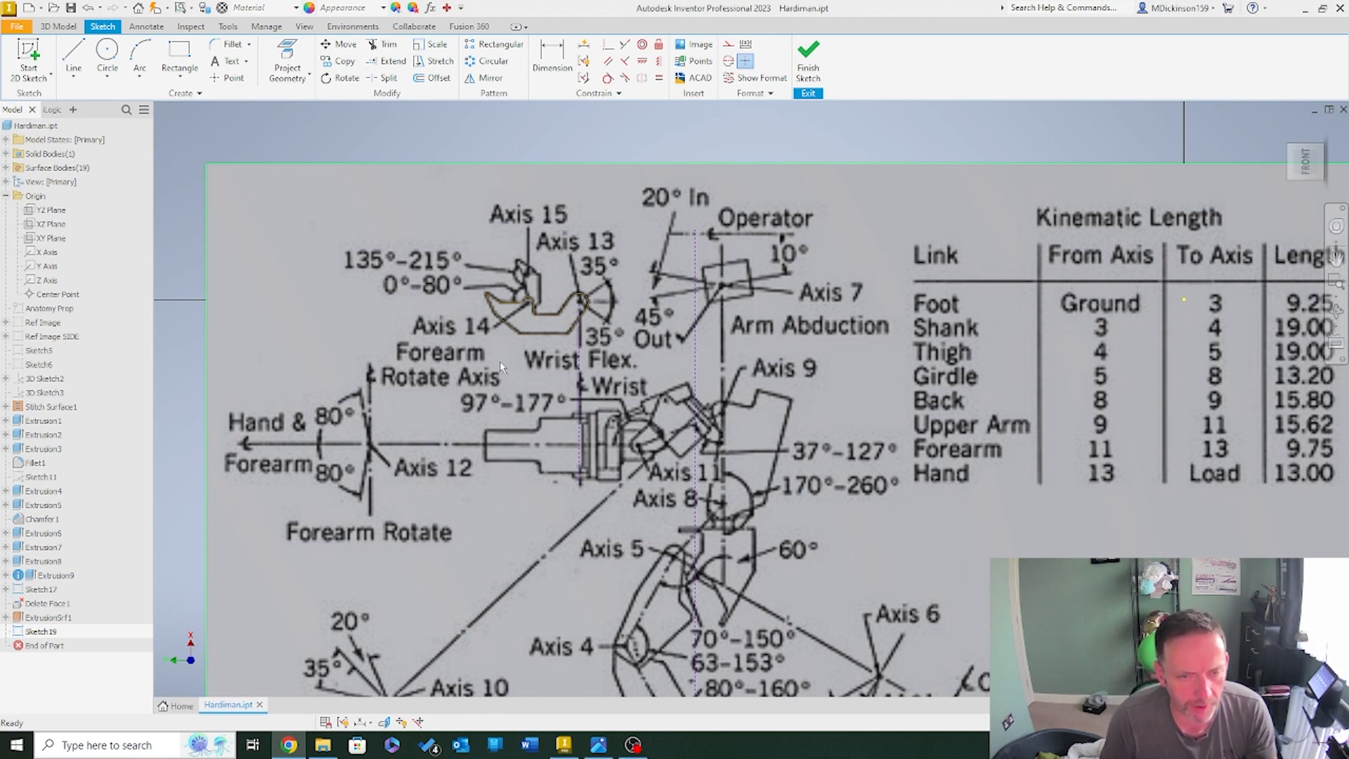
pyautogui.scroll(3, 552, 415)
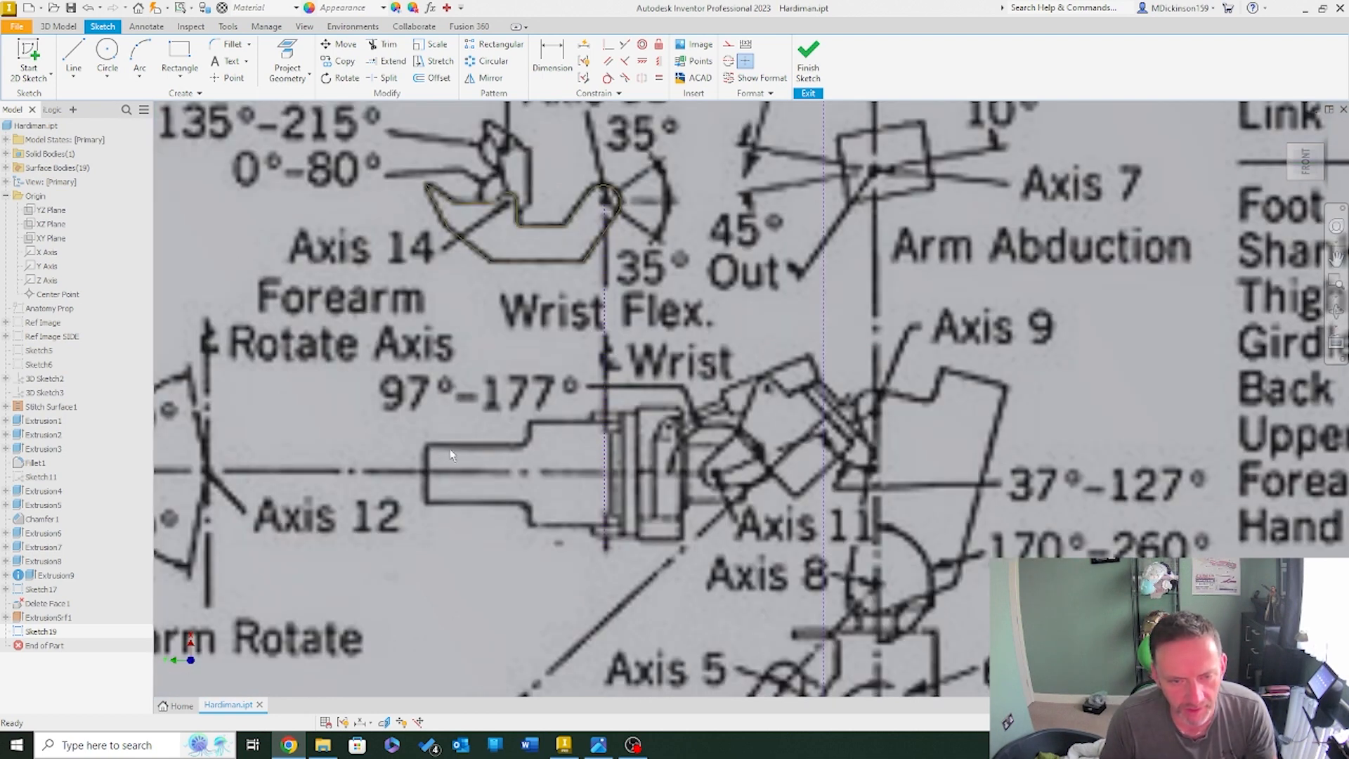
pyautogui.scroll(3, 589, 436)
pyautogui.scroll(-1, 589, 436)
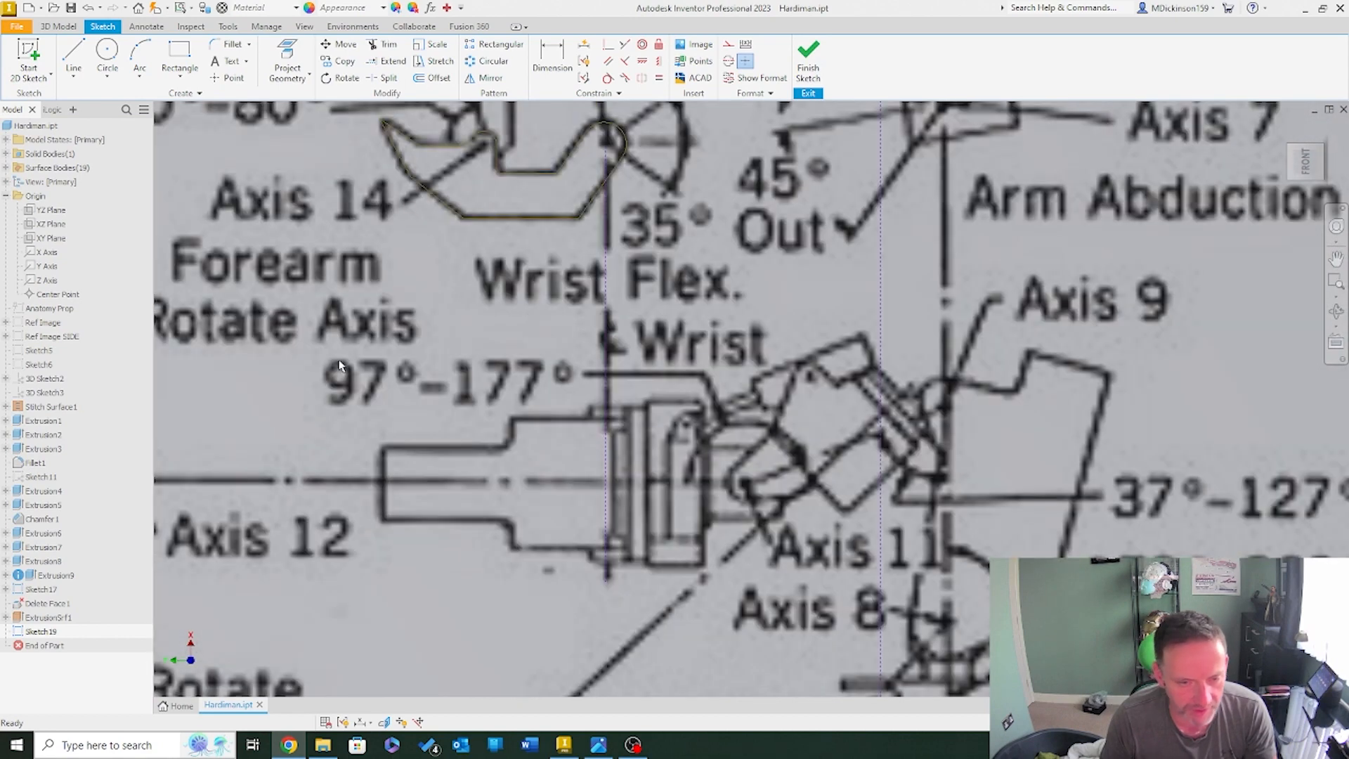
pyautogui.click(83, 59)
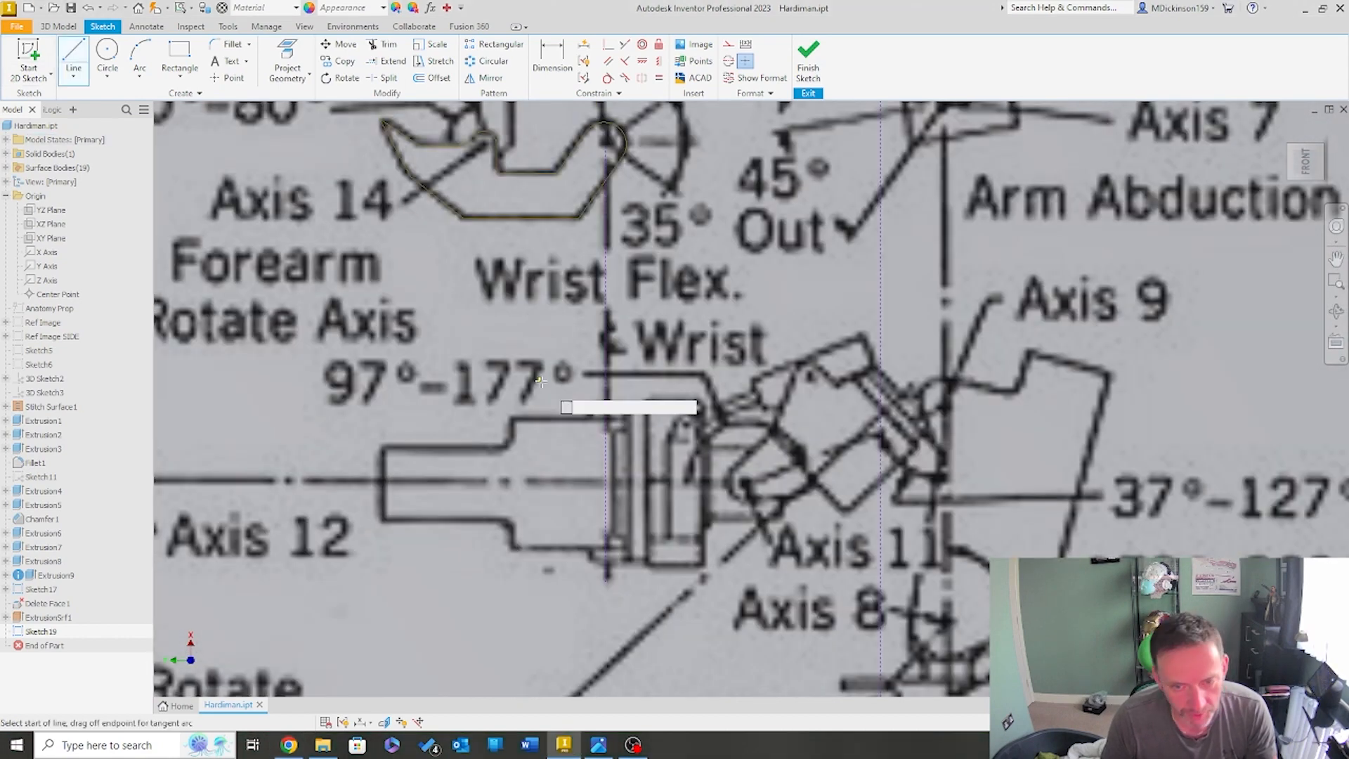
pyautogui.click(605, 419)
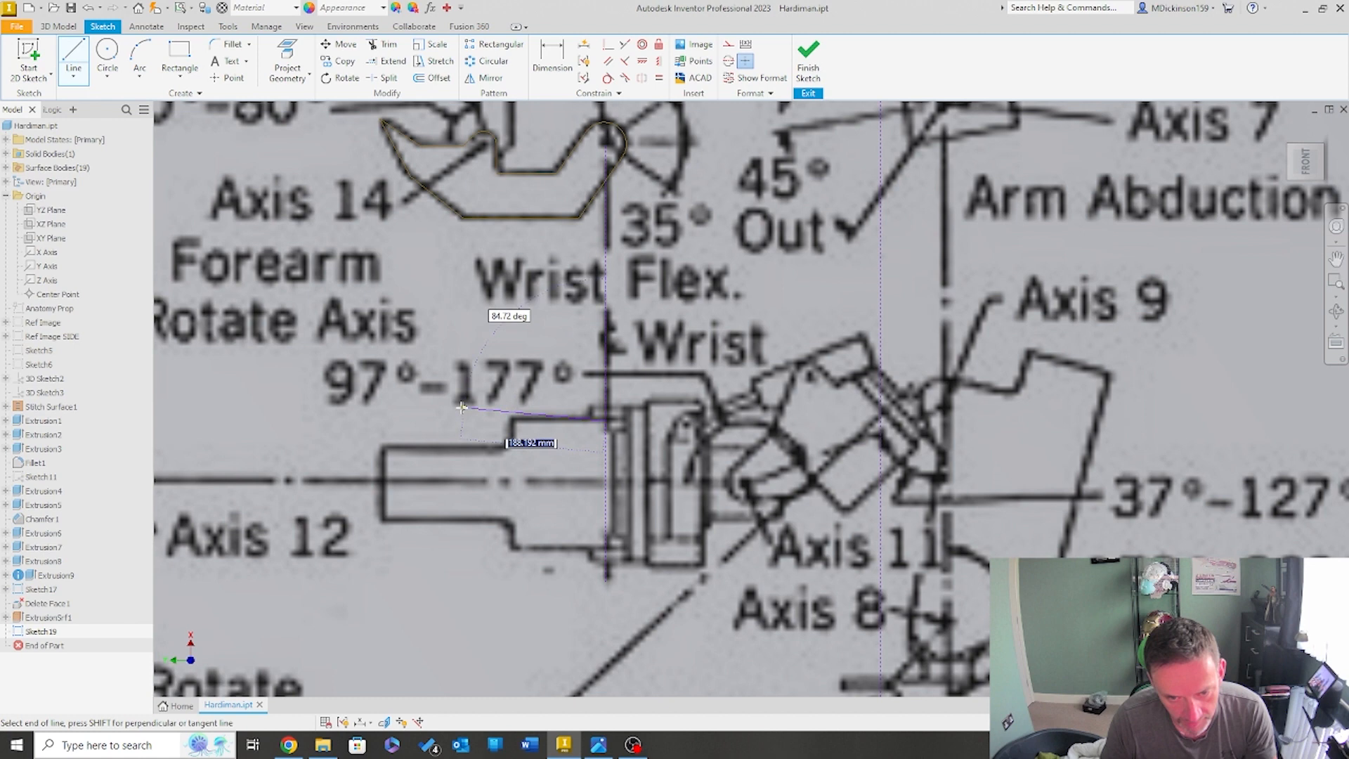
pyautogui.click(513, 420)
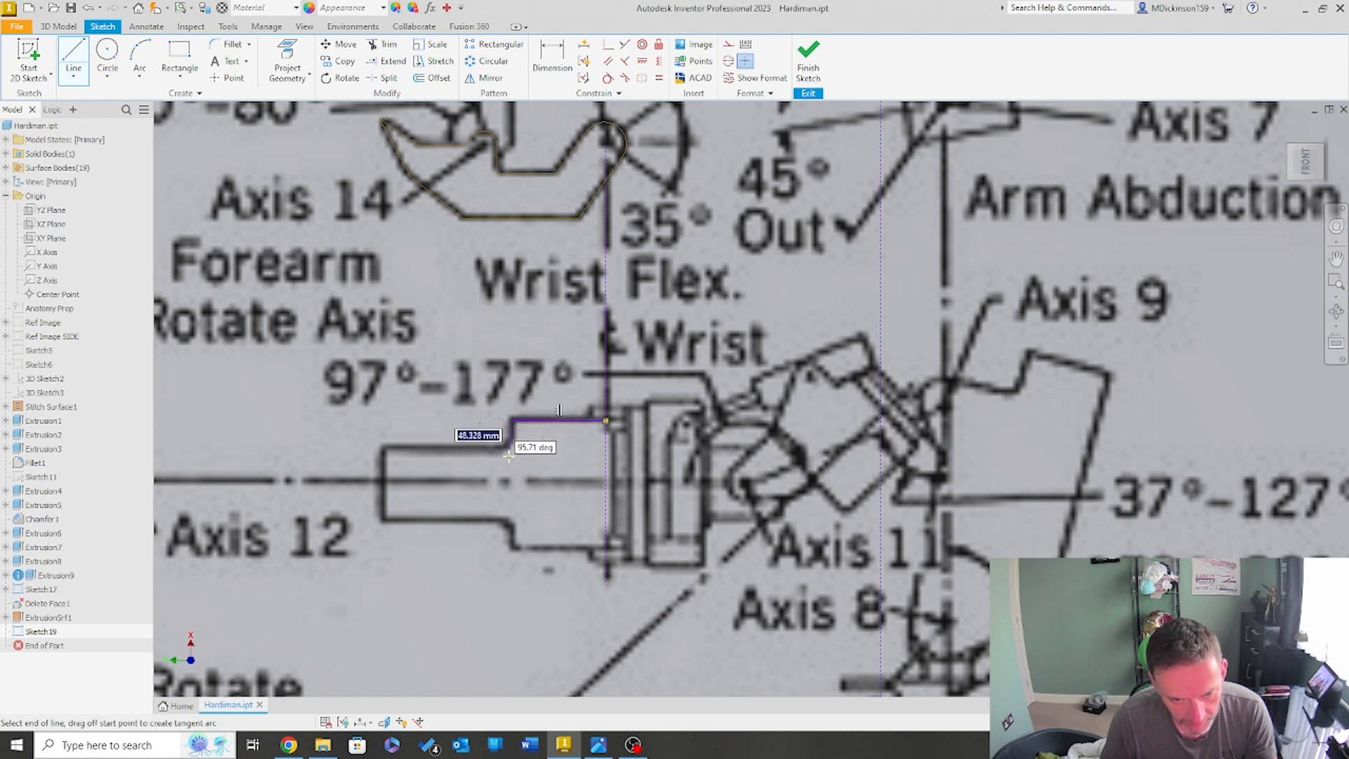
pyautogui.click(513, 446)
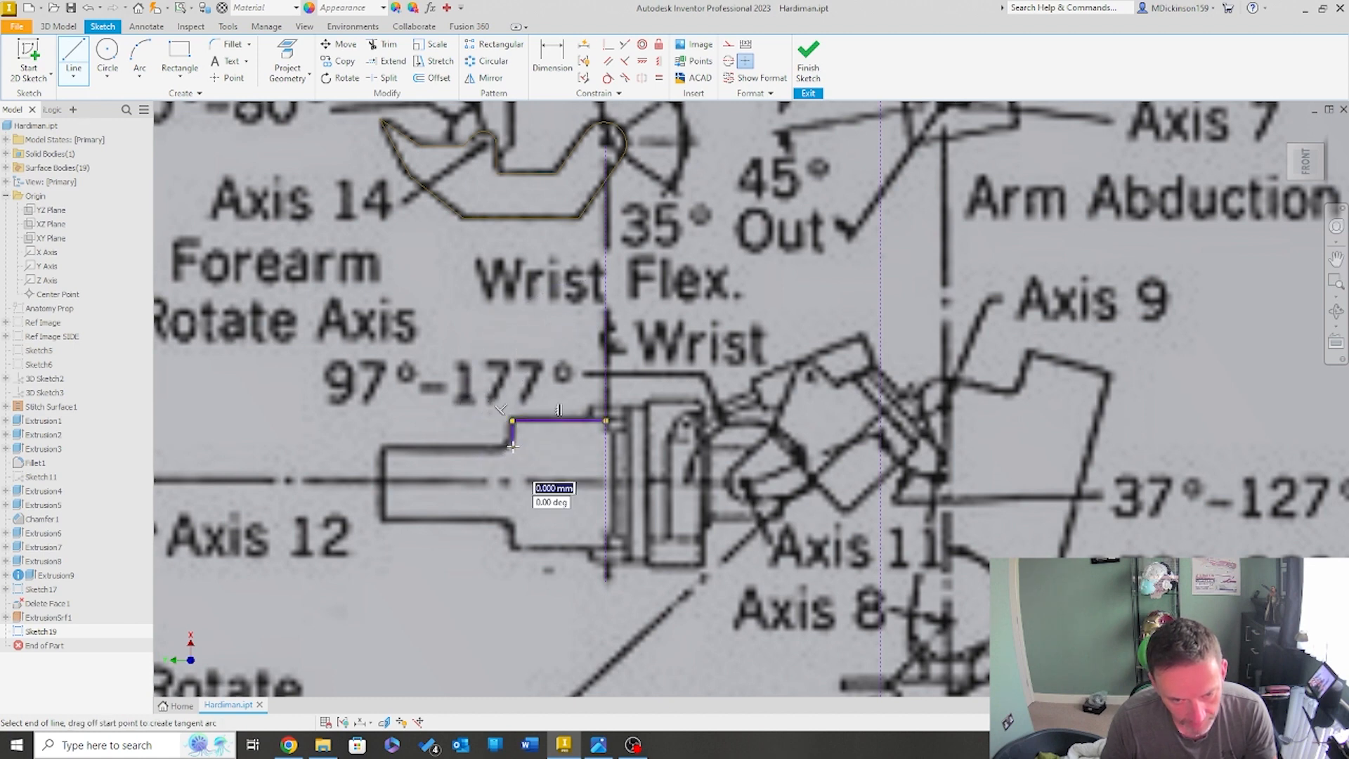
pyautogui.click(385, 447)
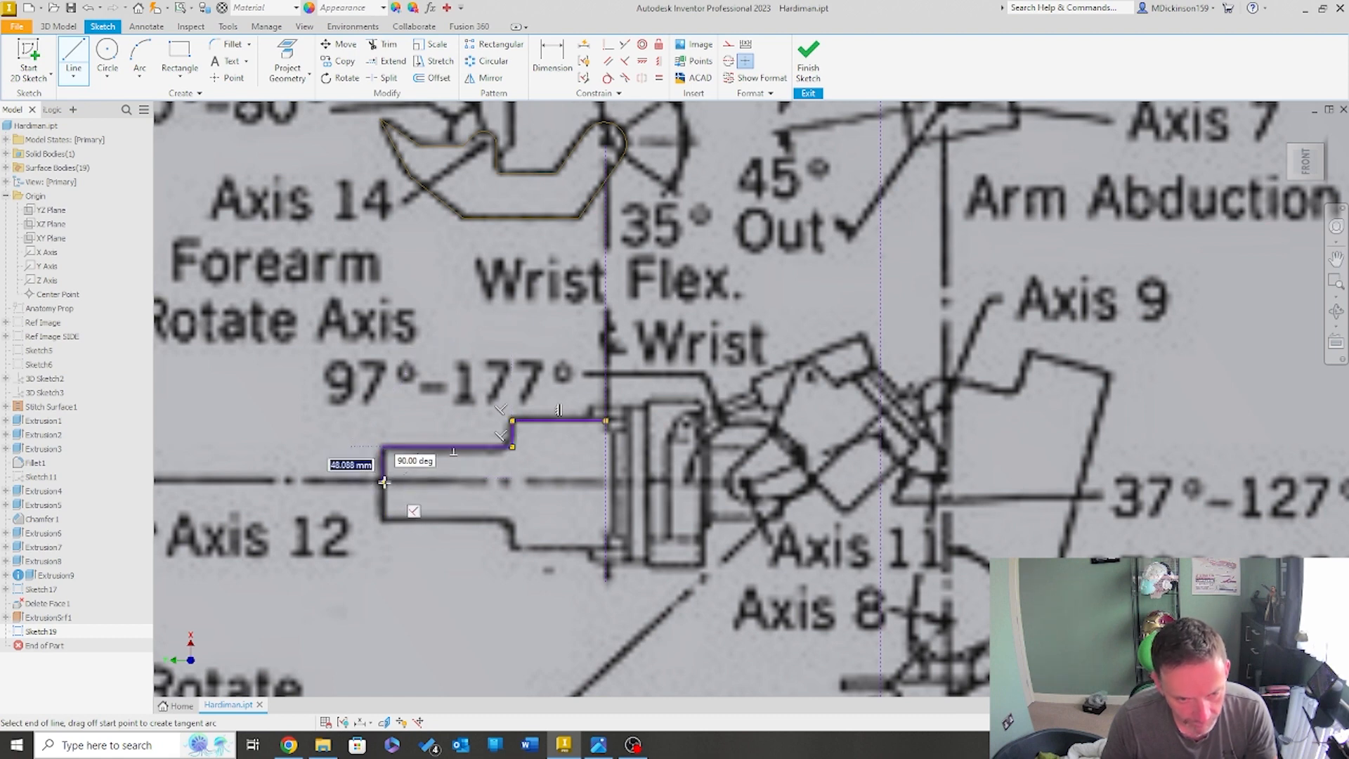
pyautogui.click(384, 521)
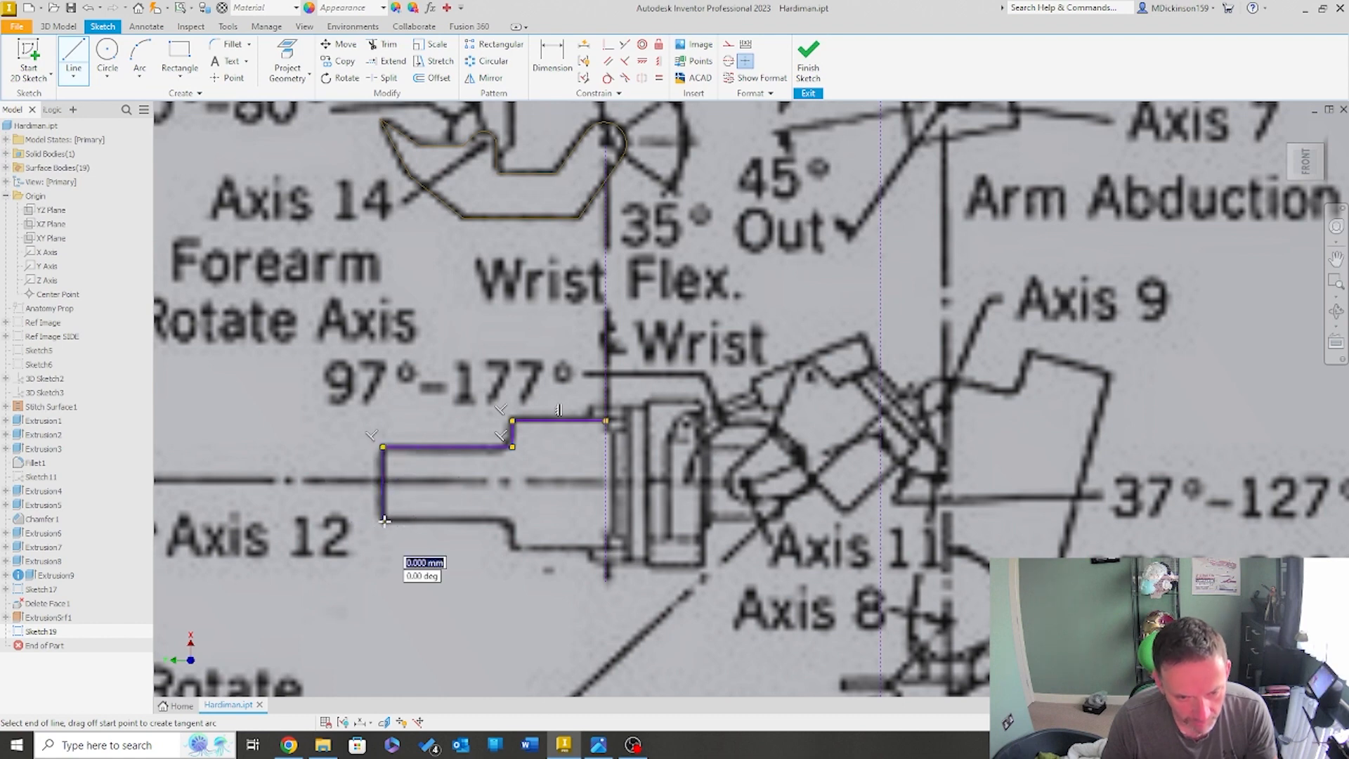
pyautogui.click(512, 521)
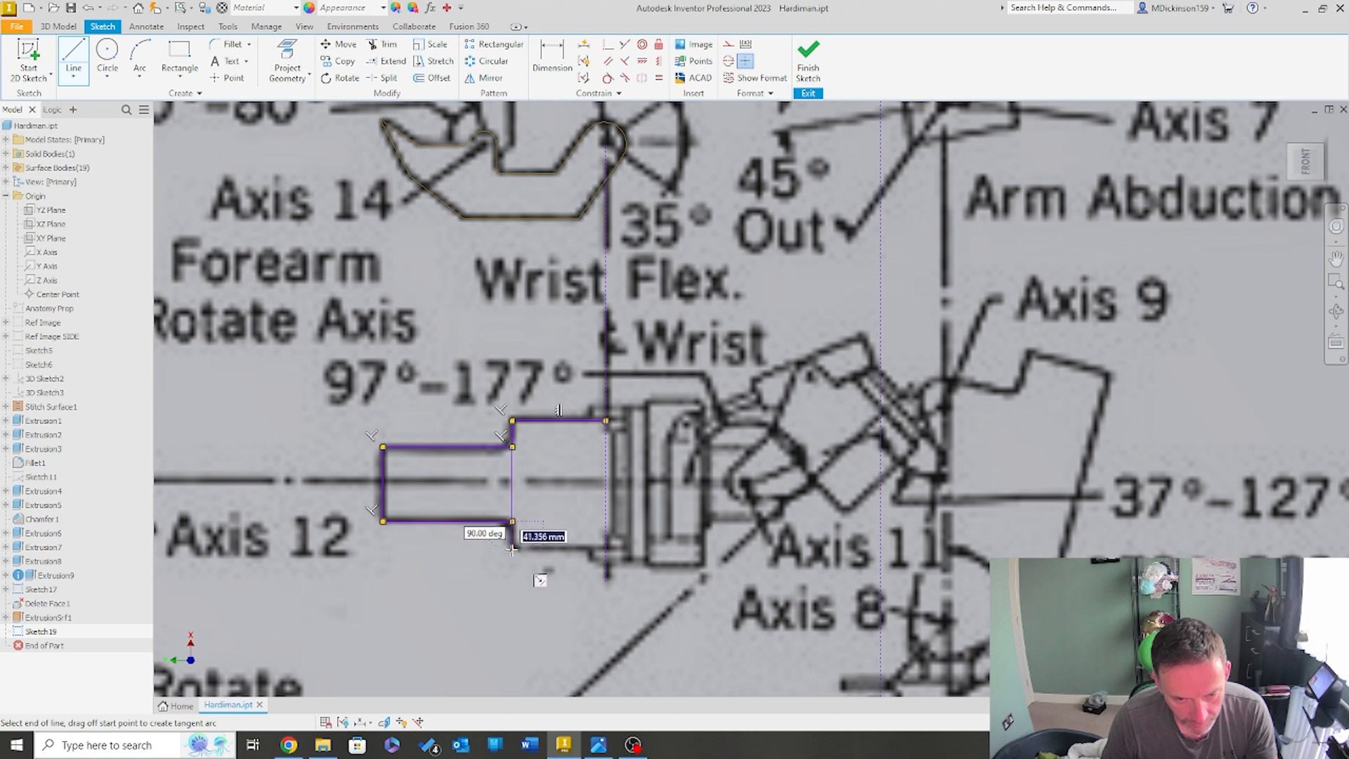
pyautogui.click(511, 548)
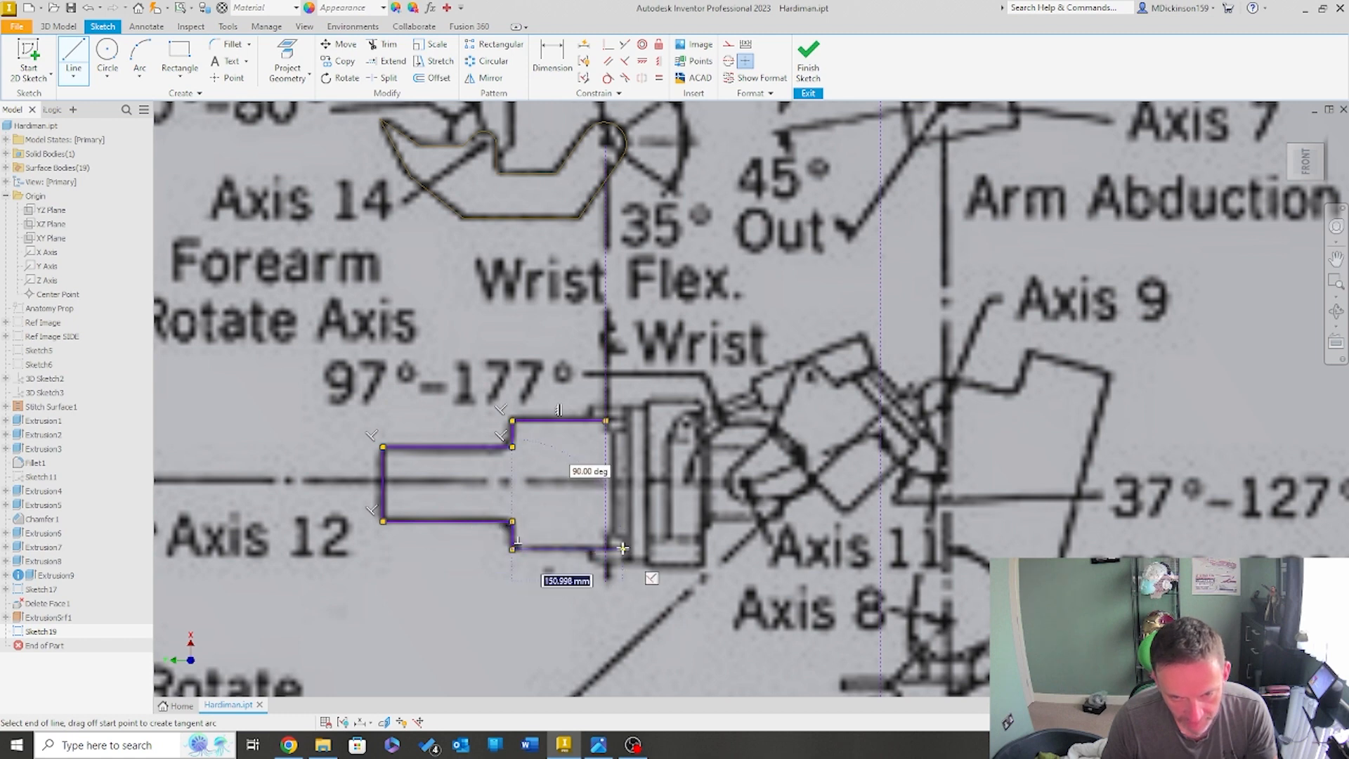
pyautogui.doubleClick(606, 548)
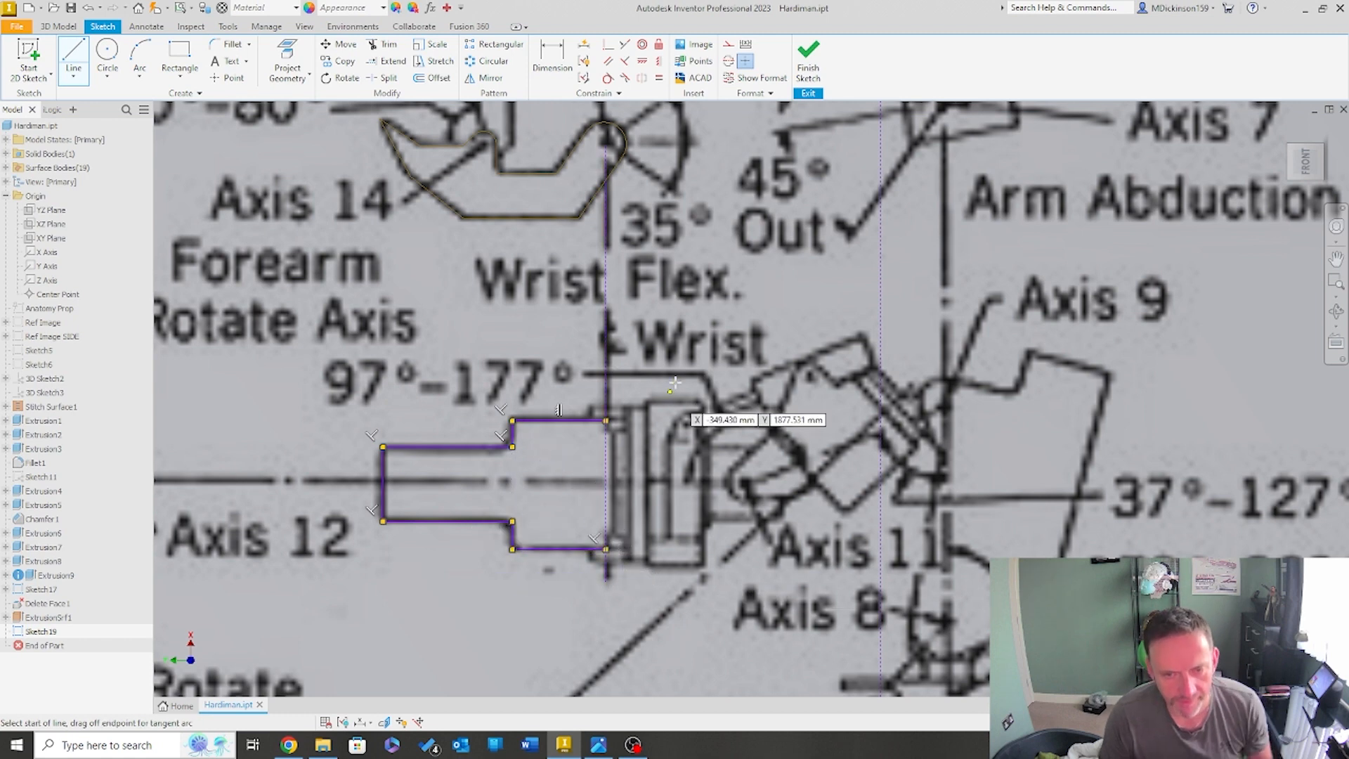
# Trace the small flange as a closed rectangle about 53 mm long on the outline's upper edge, straddling the vertical construction line
pyautogui.scroll(3, 673, 383)
pyautogui.scroll(-2, 647, 421)
pyautogui.scroll(6, 632, 476)
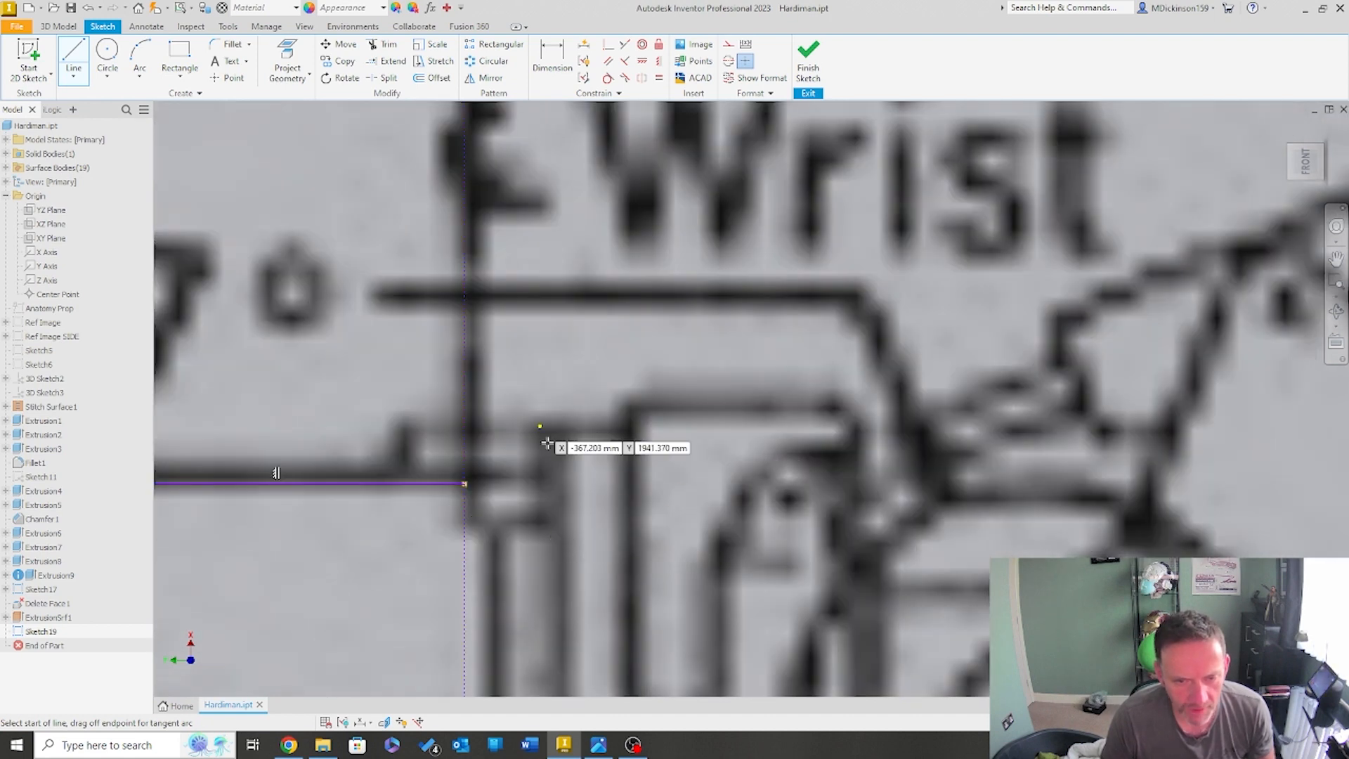
pyautogui.scroll(-4, 546, 443)
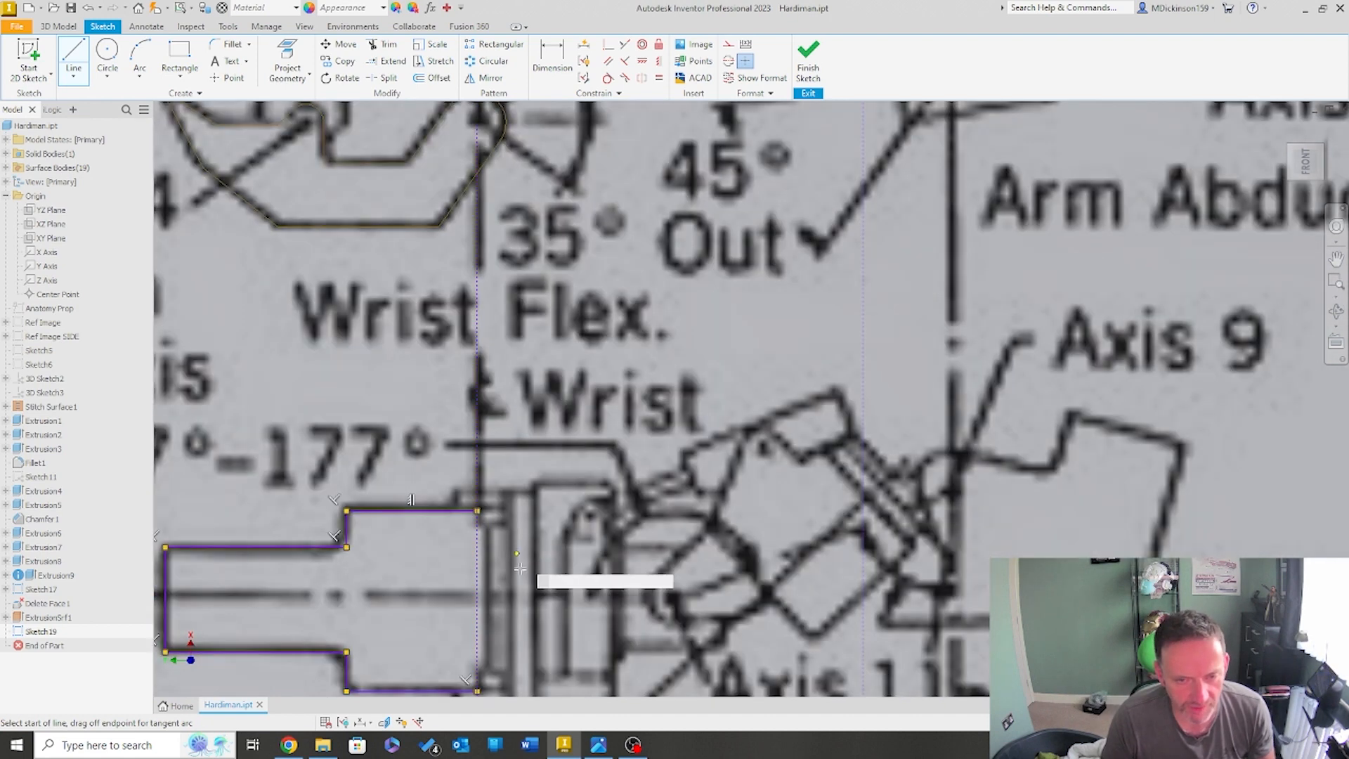
pyautogui.click(456, 511)
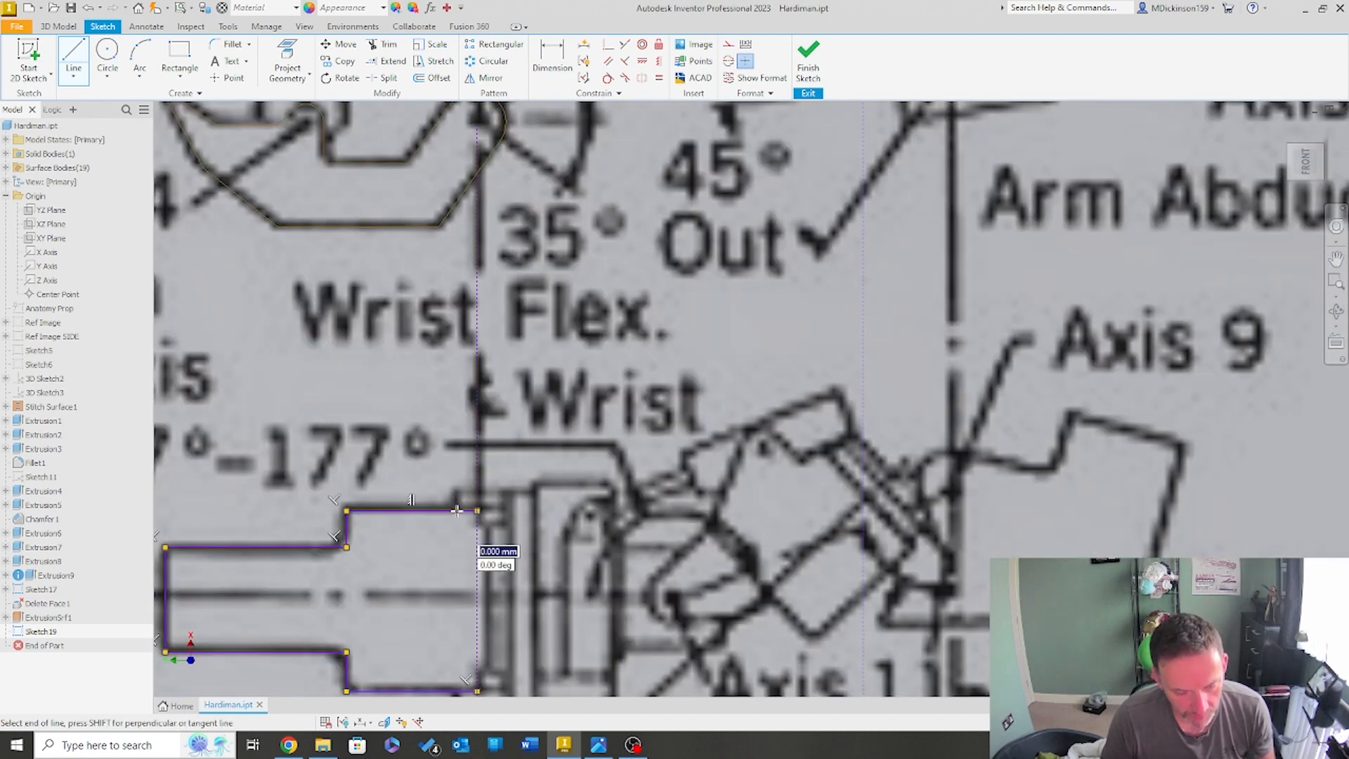
pyautogui.click(456, 491)
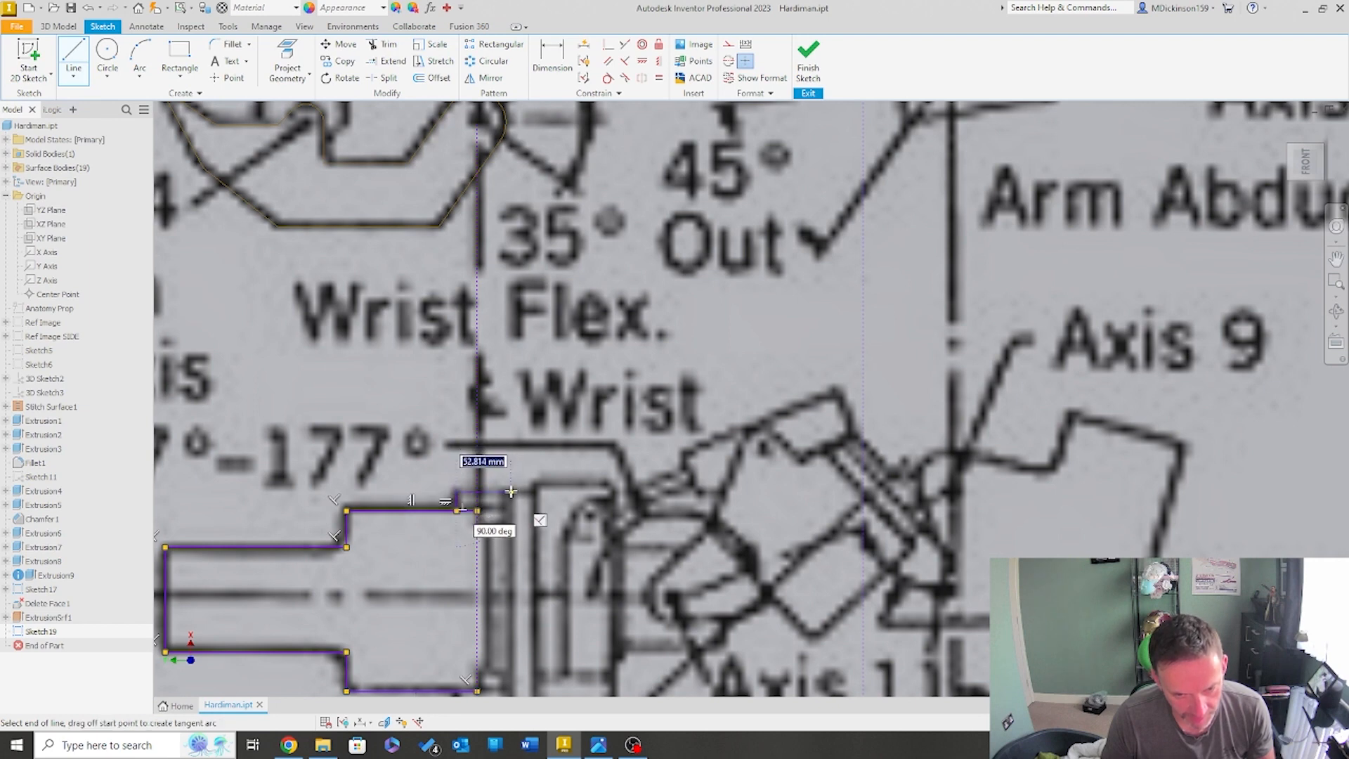
pyautogui.click(510, 494)
pyautogui.click(511, 510)
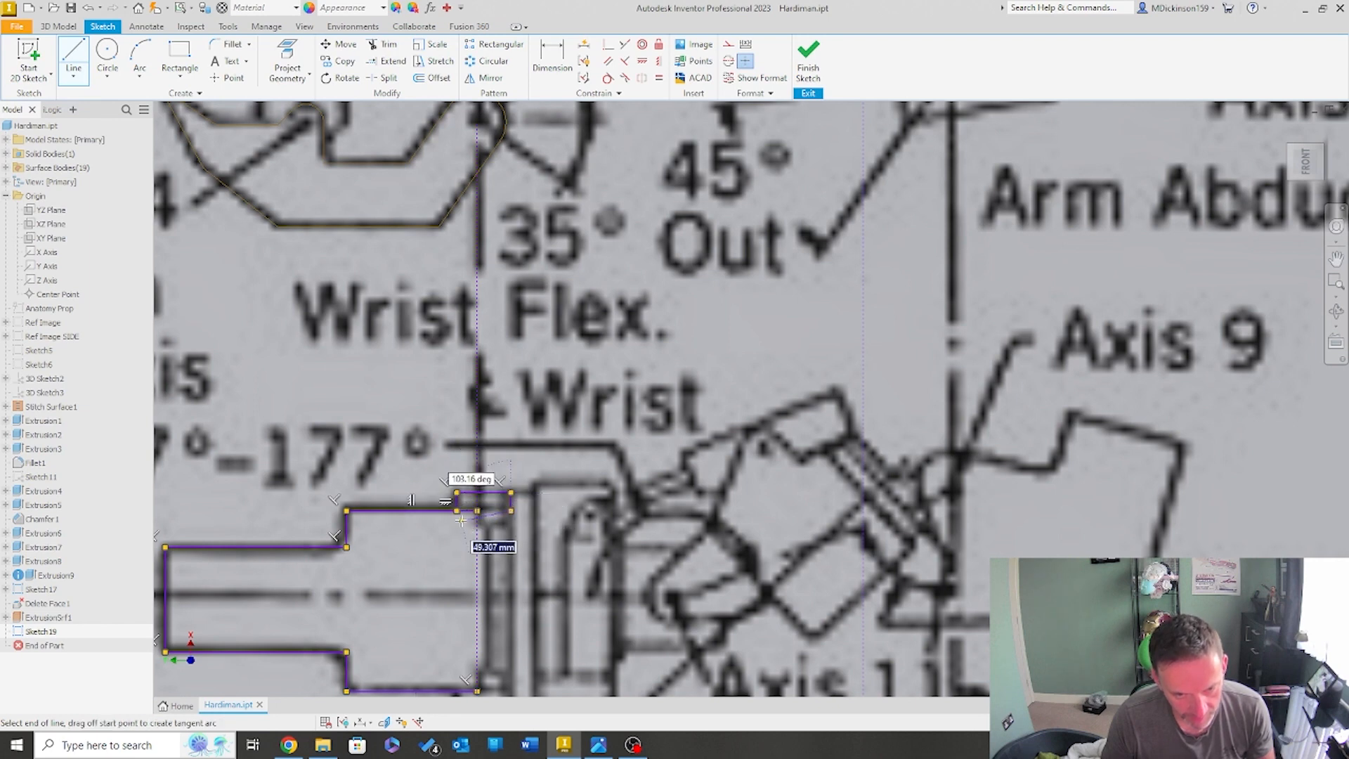
pyautogui.click(457, 511)
pyautogui.press('Escape')
pyautogui.scroll(-3, 453, 600)
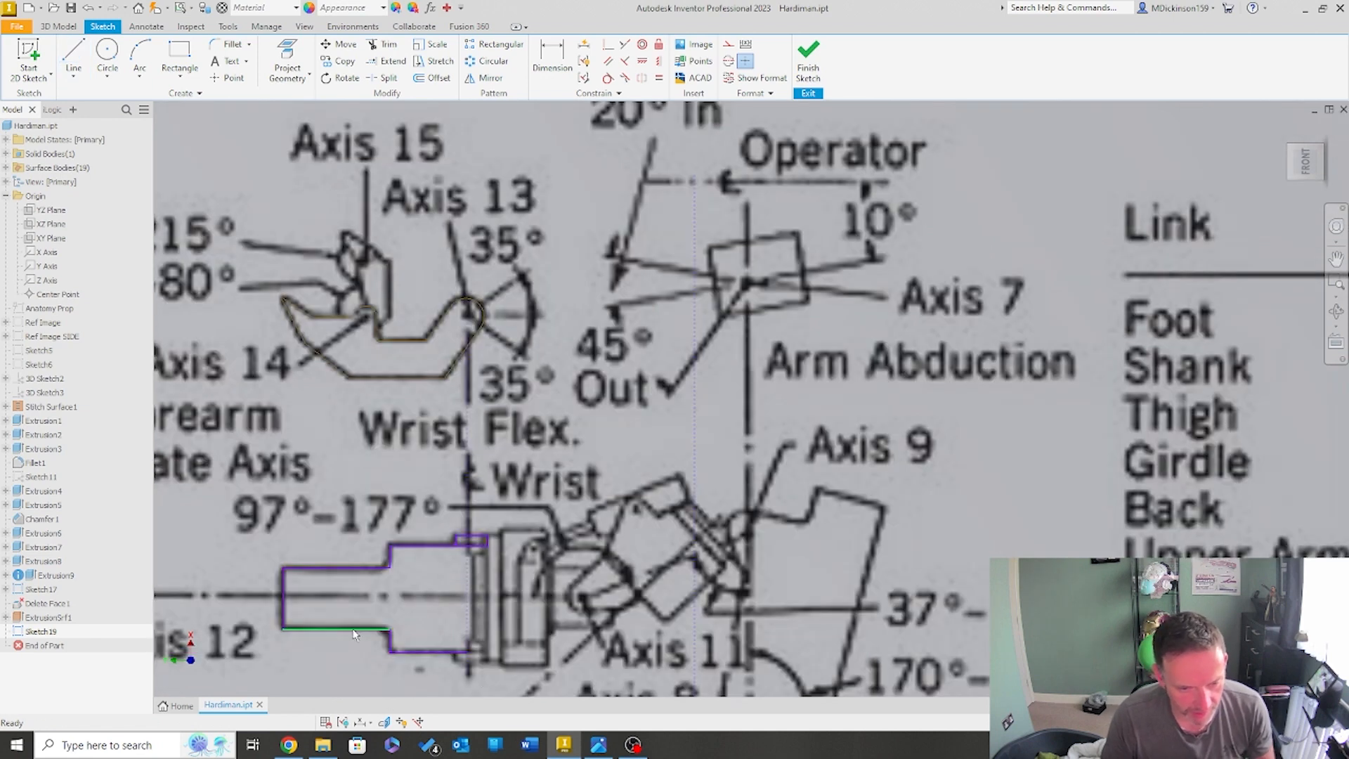
# Delete the three lines forming the lower stepped edge of the forearm outline
pyautogui.click(72, 53)
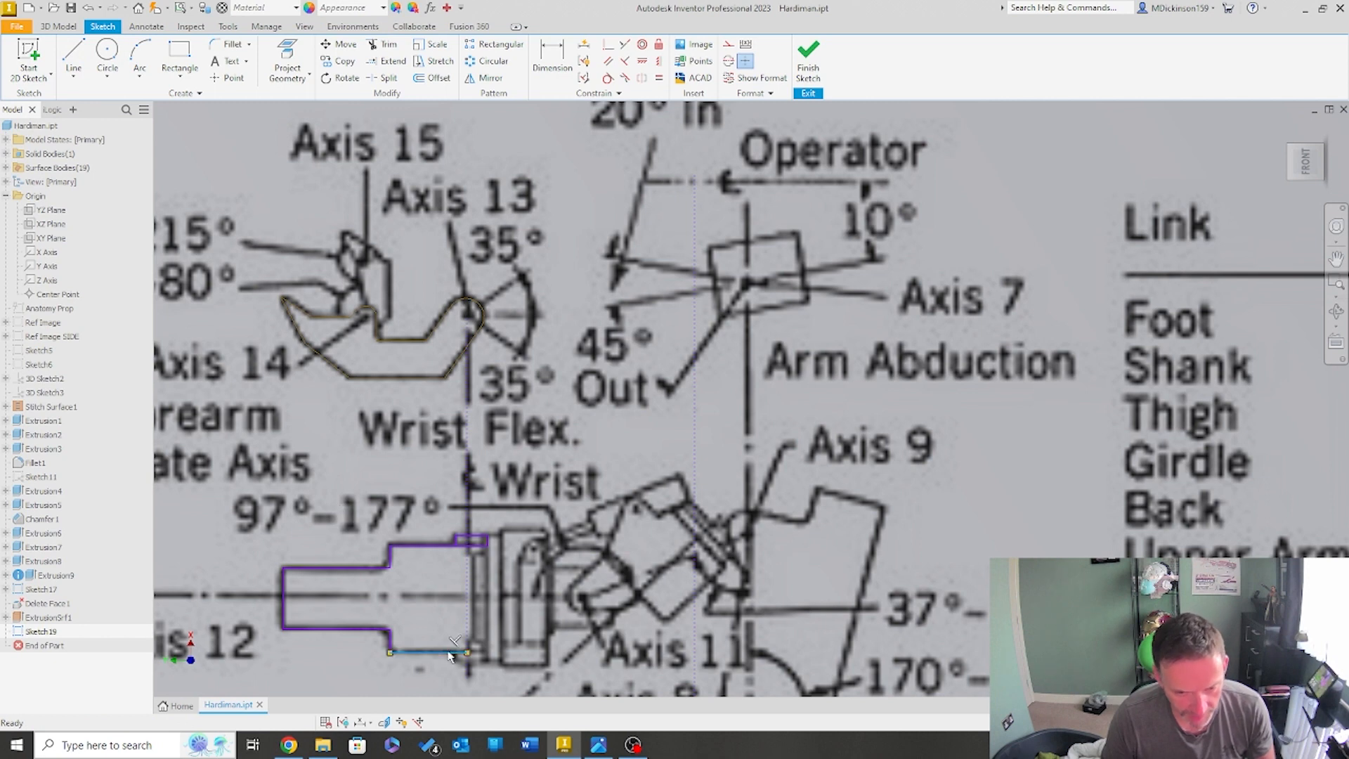
pyautogui.press('Delete')
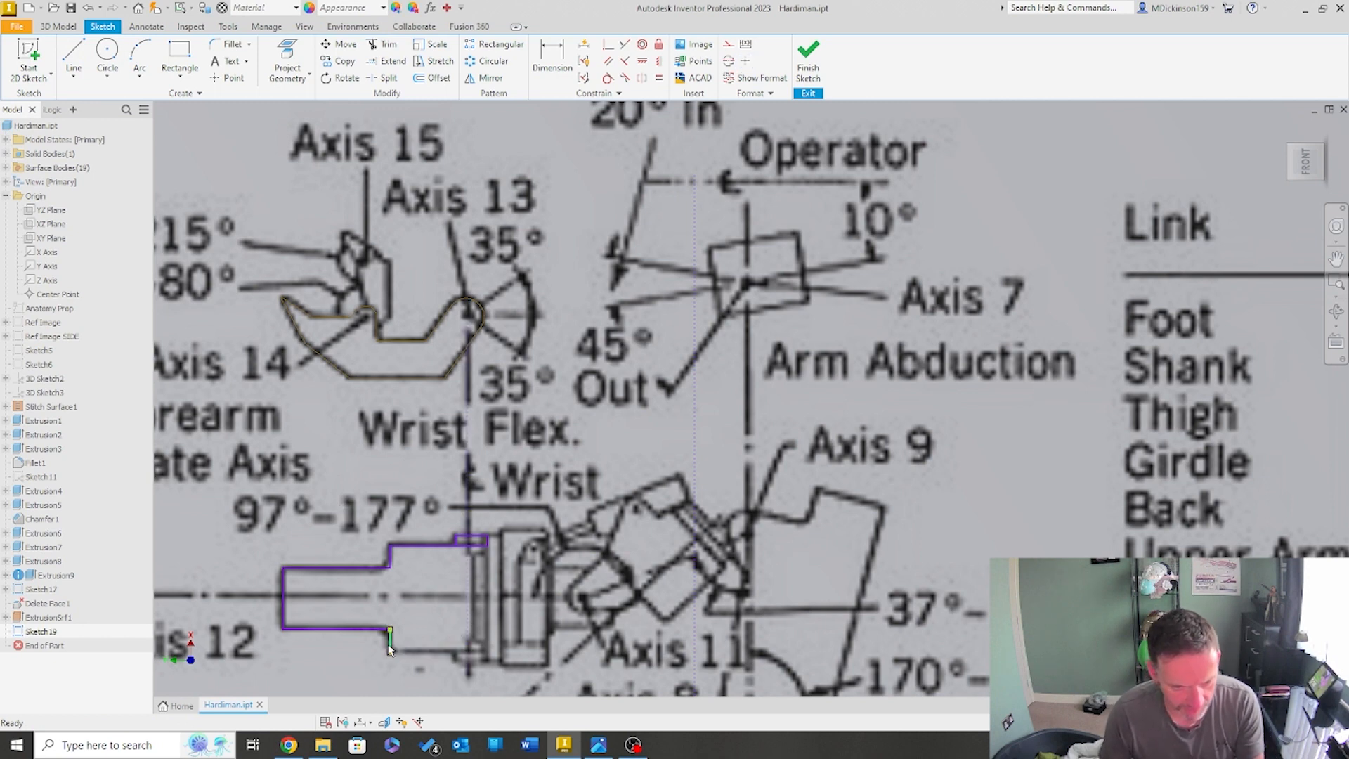
pyautogui.press('Escape')
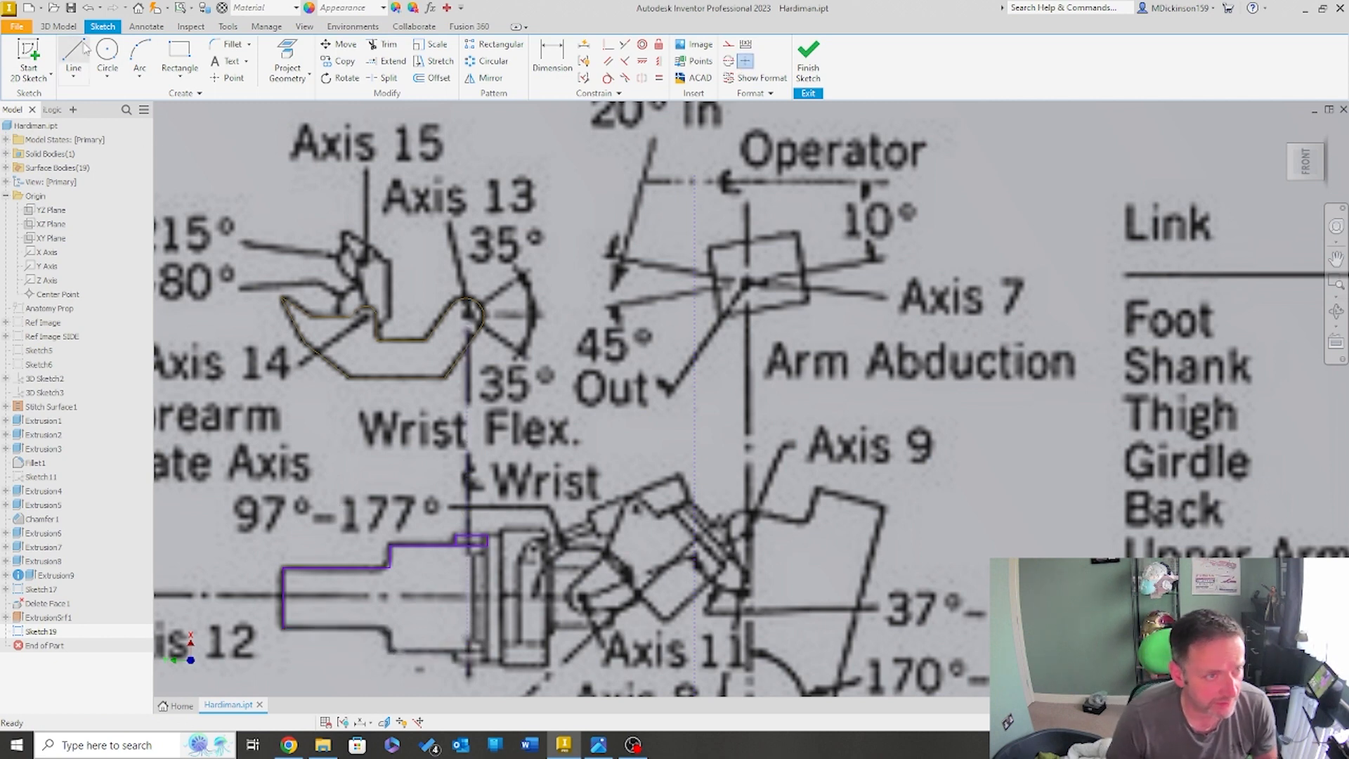
# Sketch a horizontal centerline from the middle of the forearm's narrow end line through the body to beyond the flange
pyautogui.click(74, 52)
pyautogui.click(728, 61)
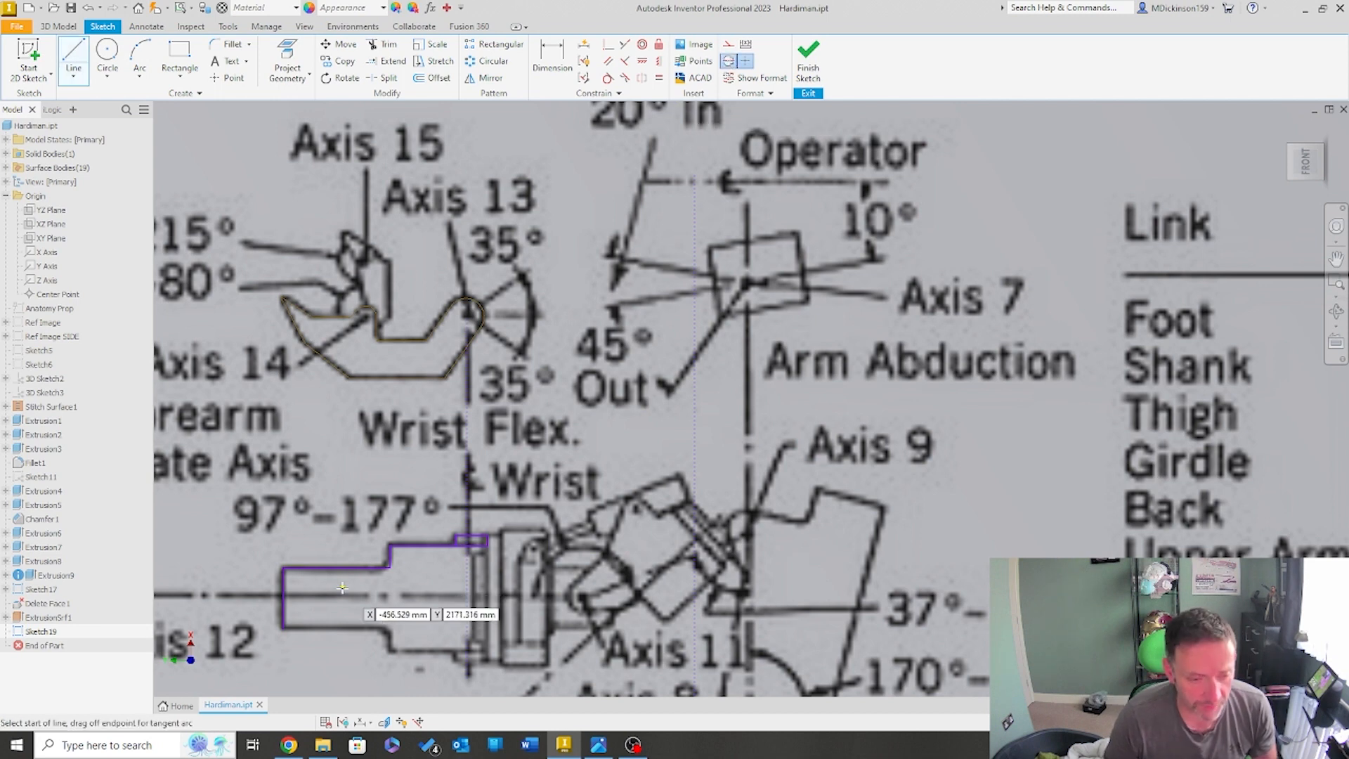
pyautogui.click(283, 596)
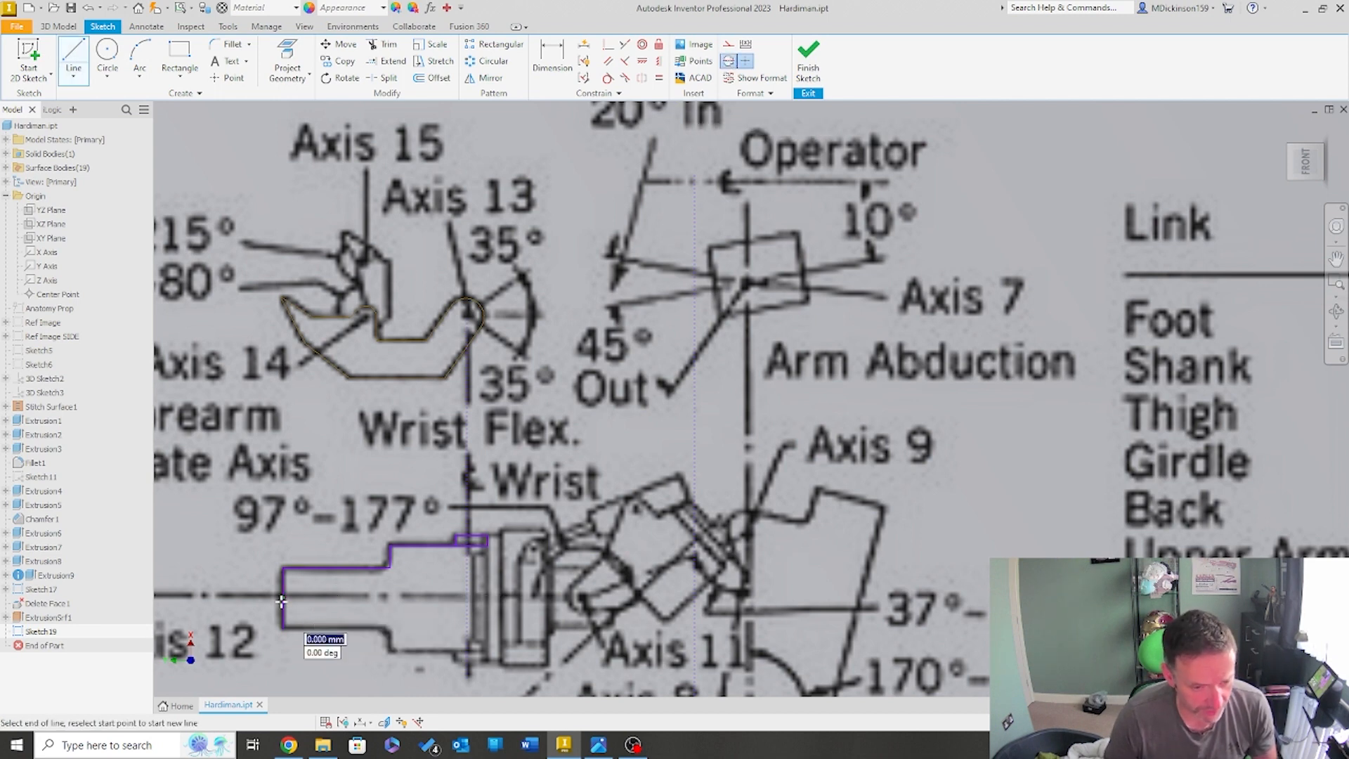
pyautogui.click(538, 596)
pyautogui.press('Escape')
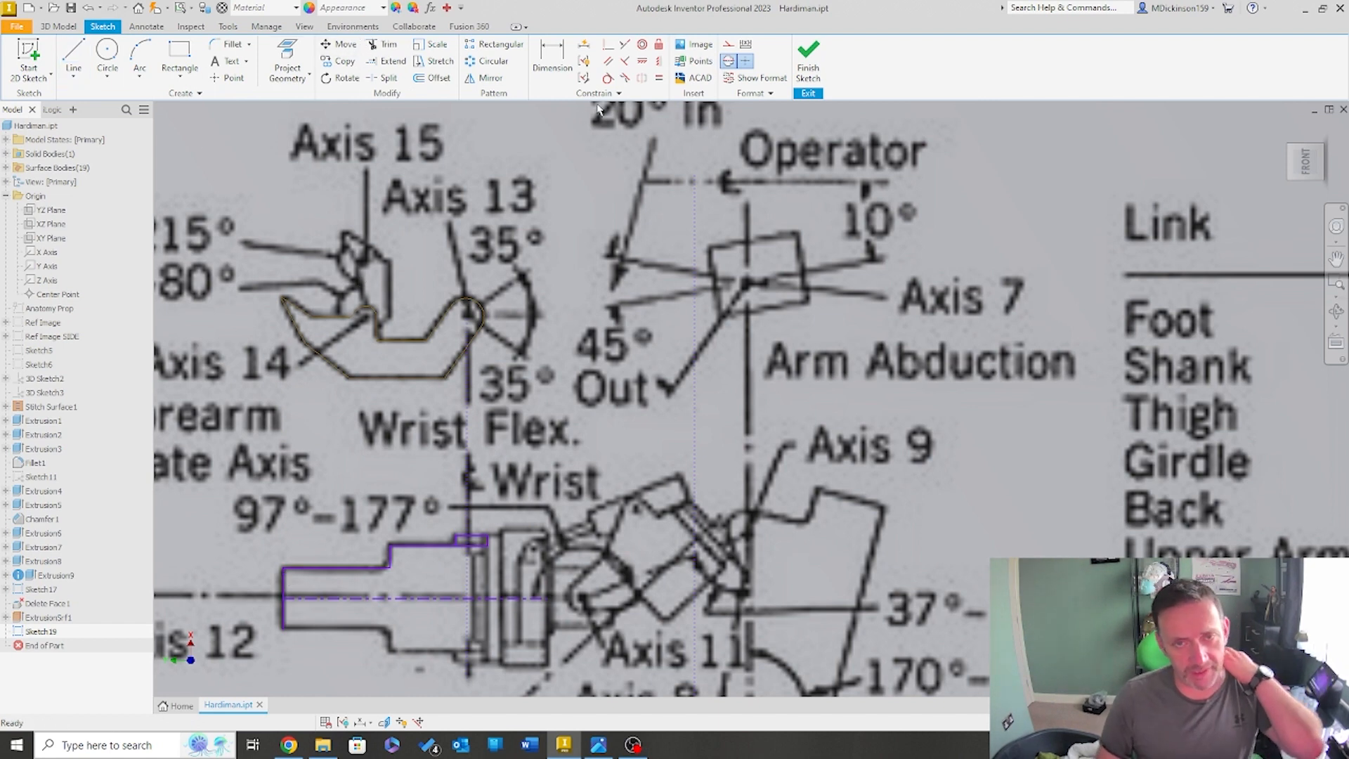
# Mirror the forearm's upper stepped lines and the flange rectangle about the horizontal centerline
pyautogui.click(477, 80)
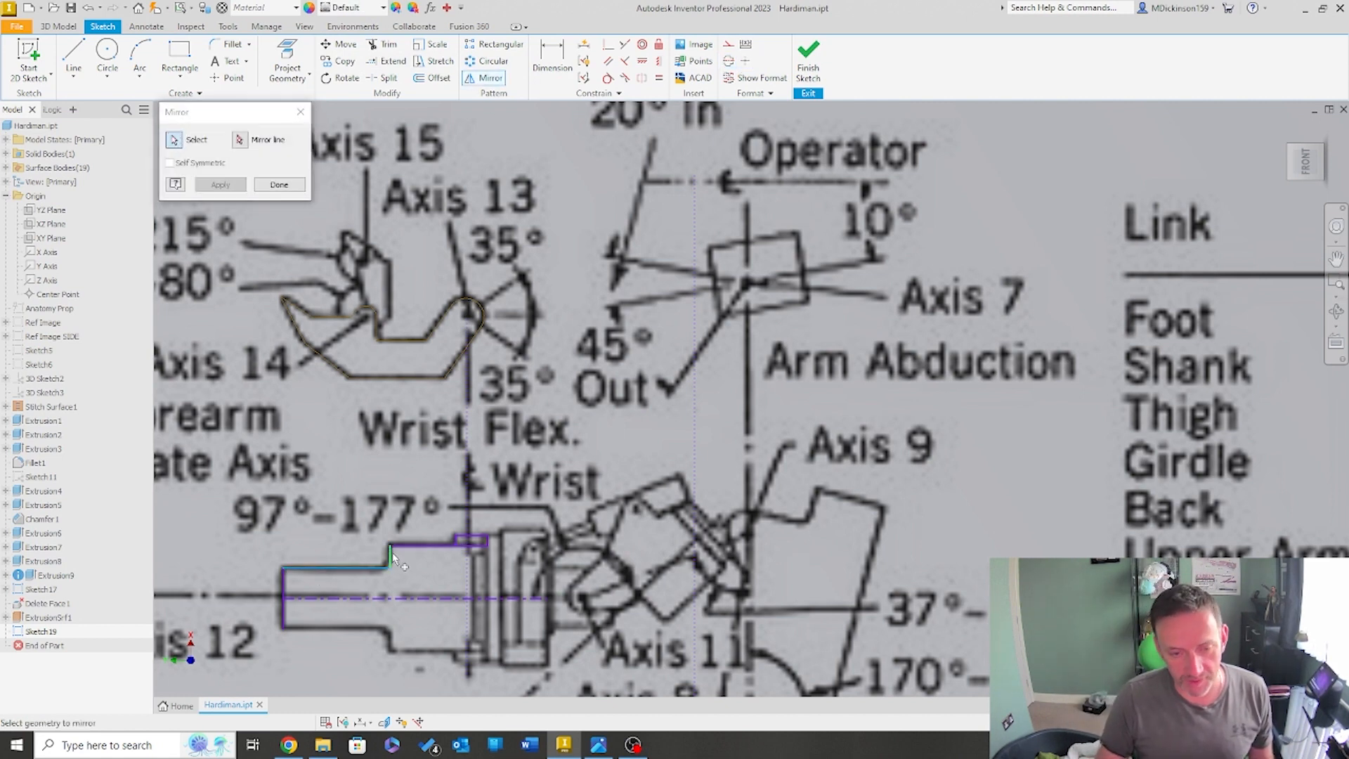
pyautogui.scroll(3, 491, 548)
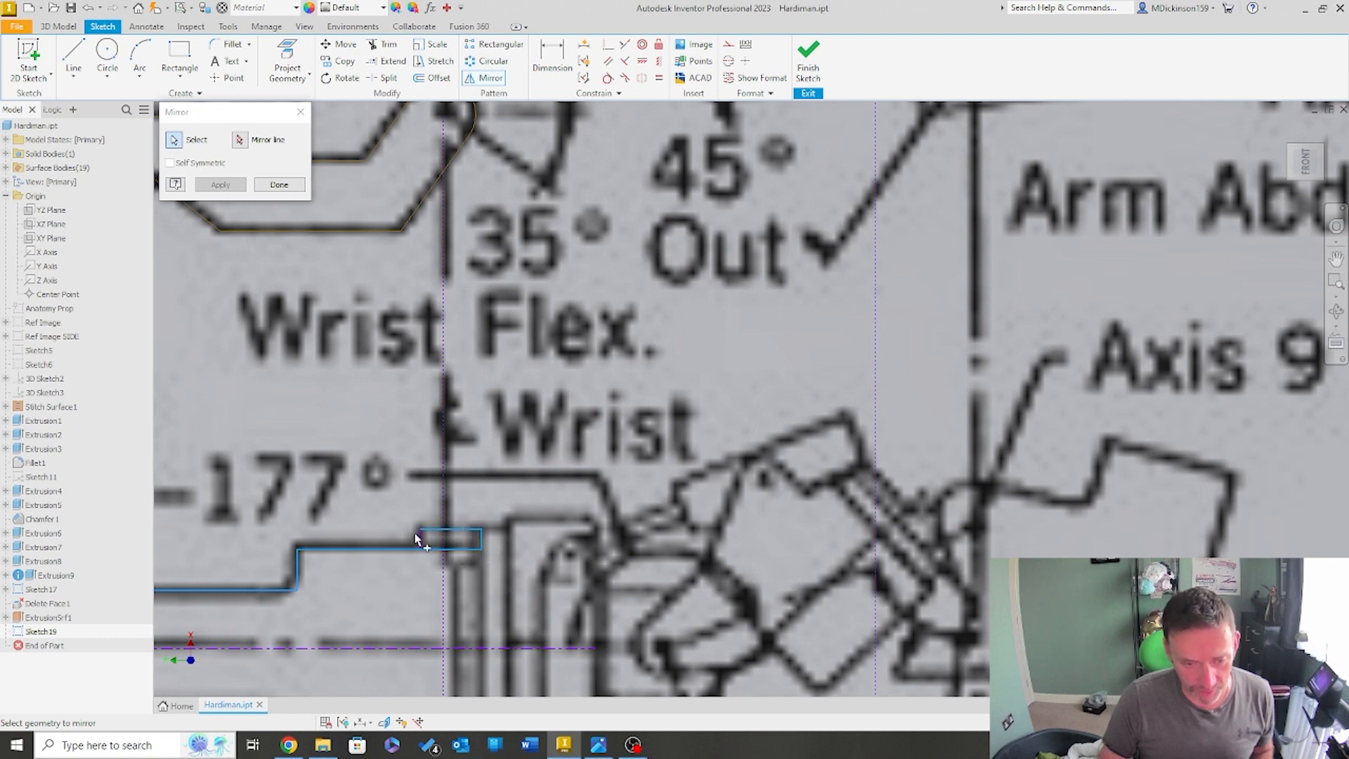
pyautogui.click(240, 139)
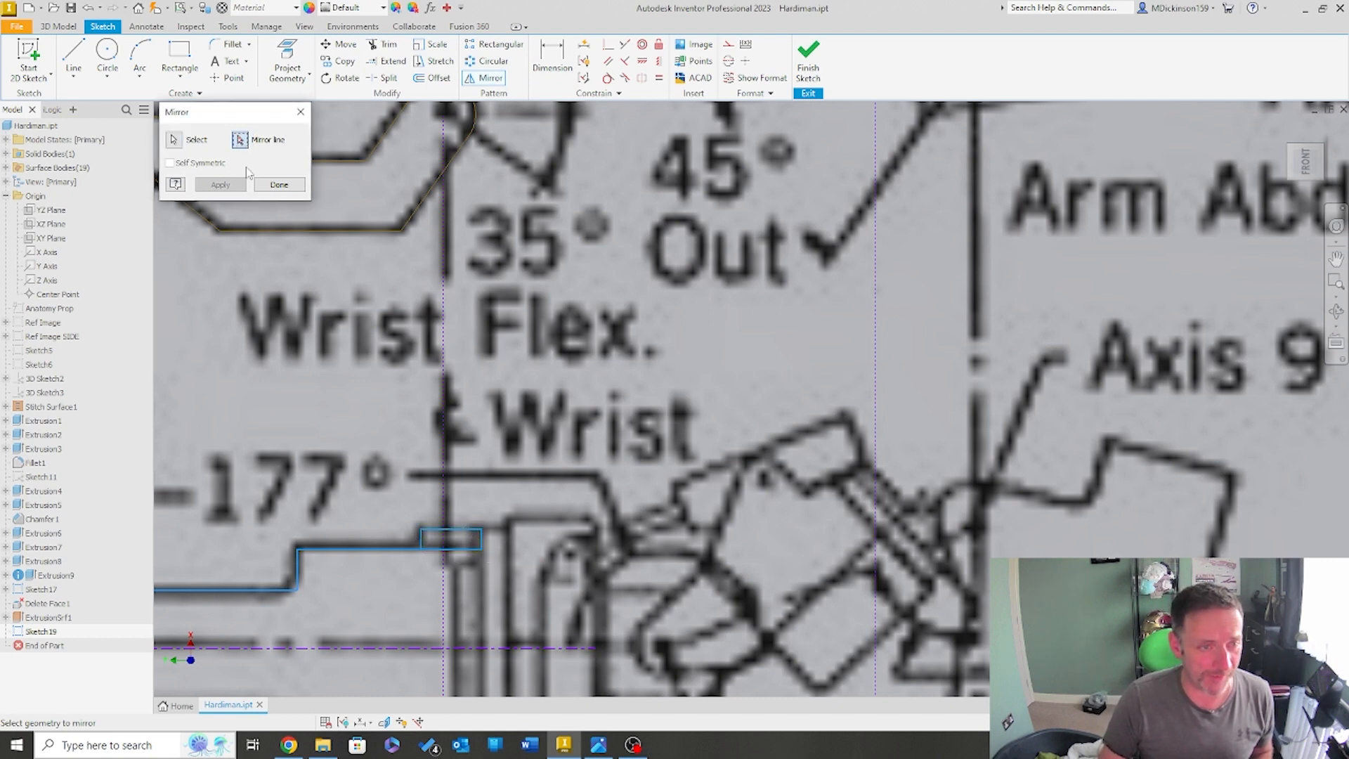
pyautogui.scroll(-5, 416, 515)
pyautogui.click(363, 529)
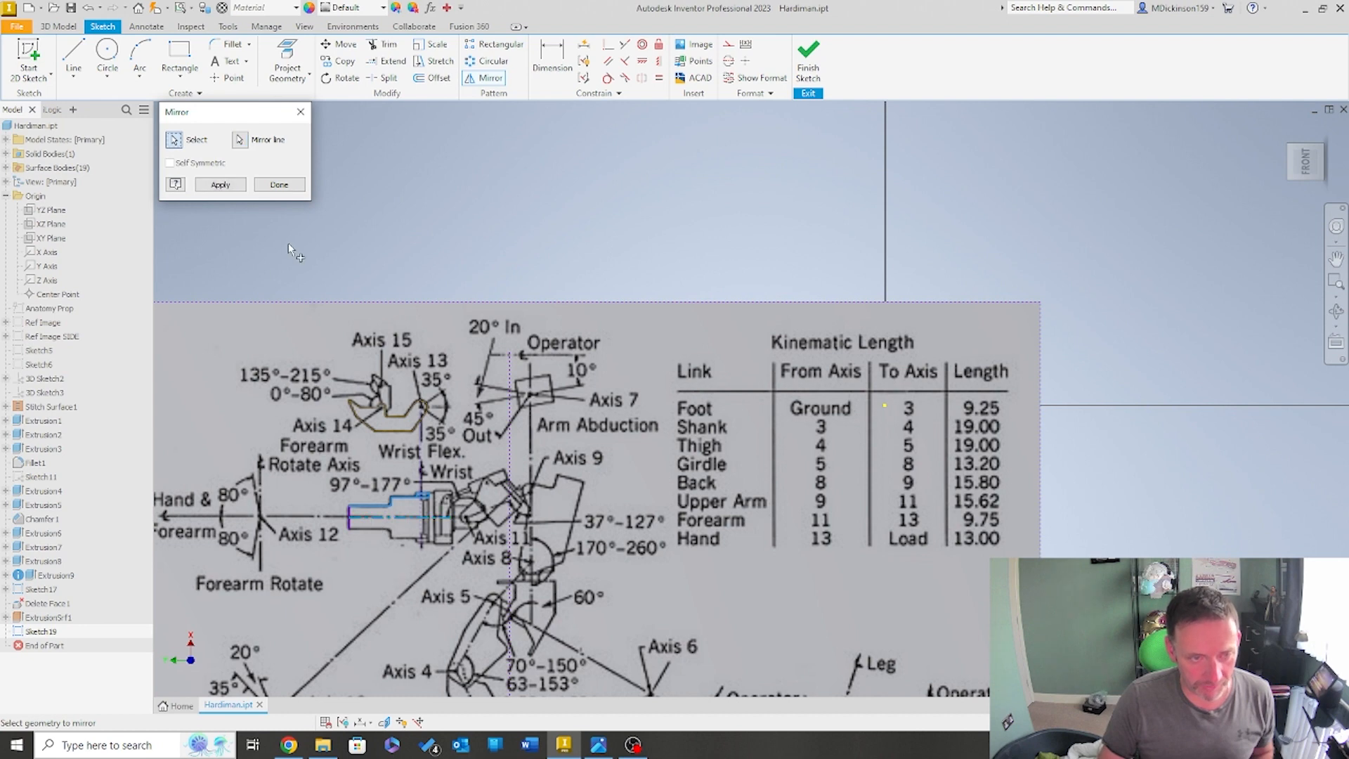
pyautogui.click(294, 186)
pyautogui.scroll(6, 378, 551)
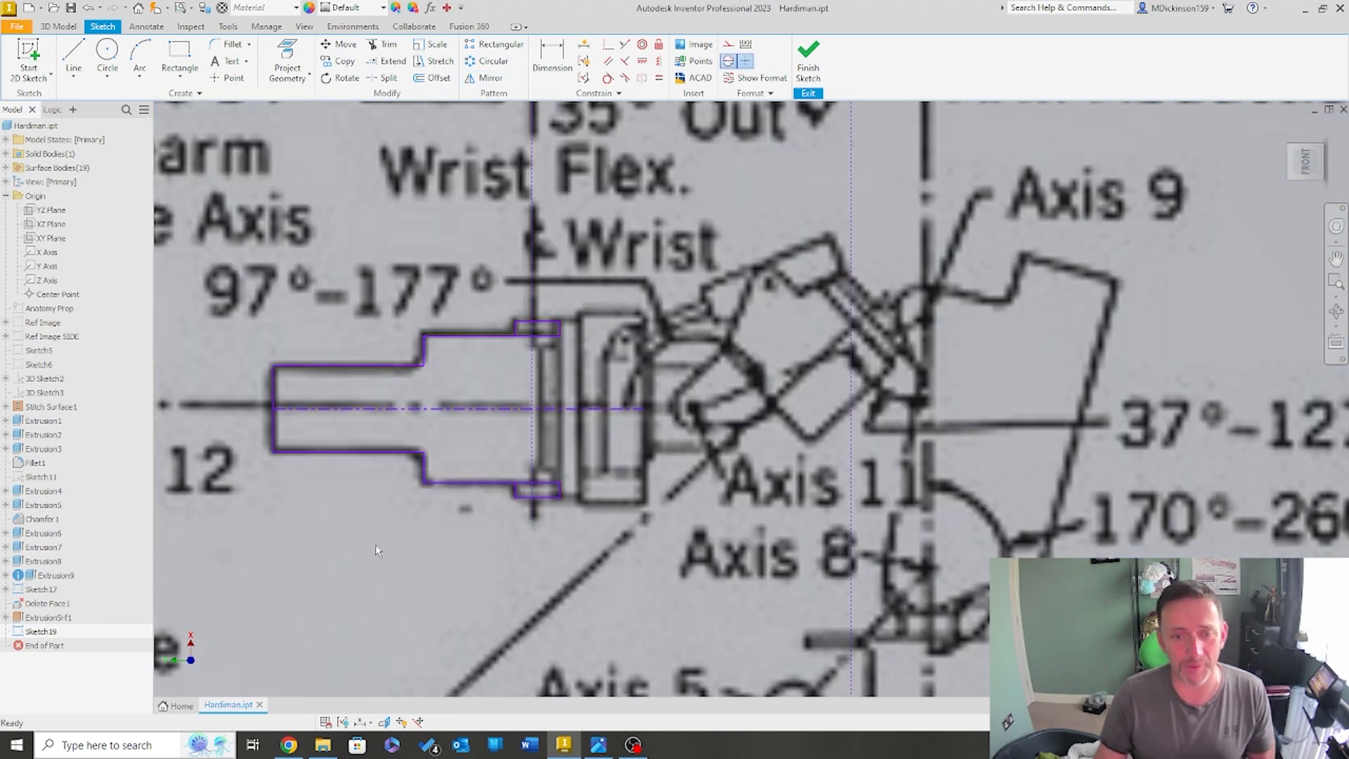
# Finish the forearm outline sketch and start a new 2D sketch on the YZ plane
pyautogui.scroll(-4, 428, 534)
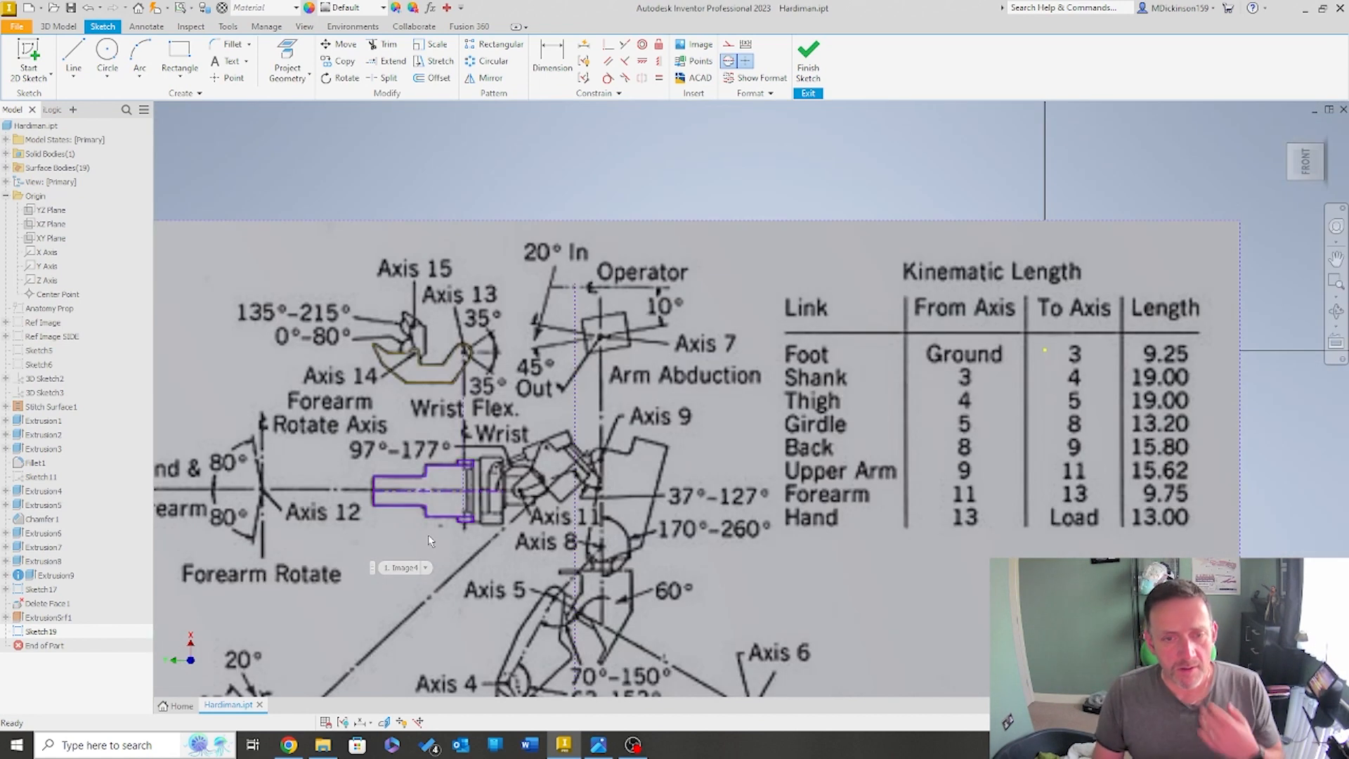
pyautogui.scroll(3, 417, 532)
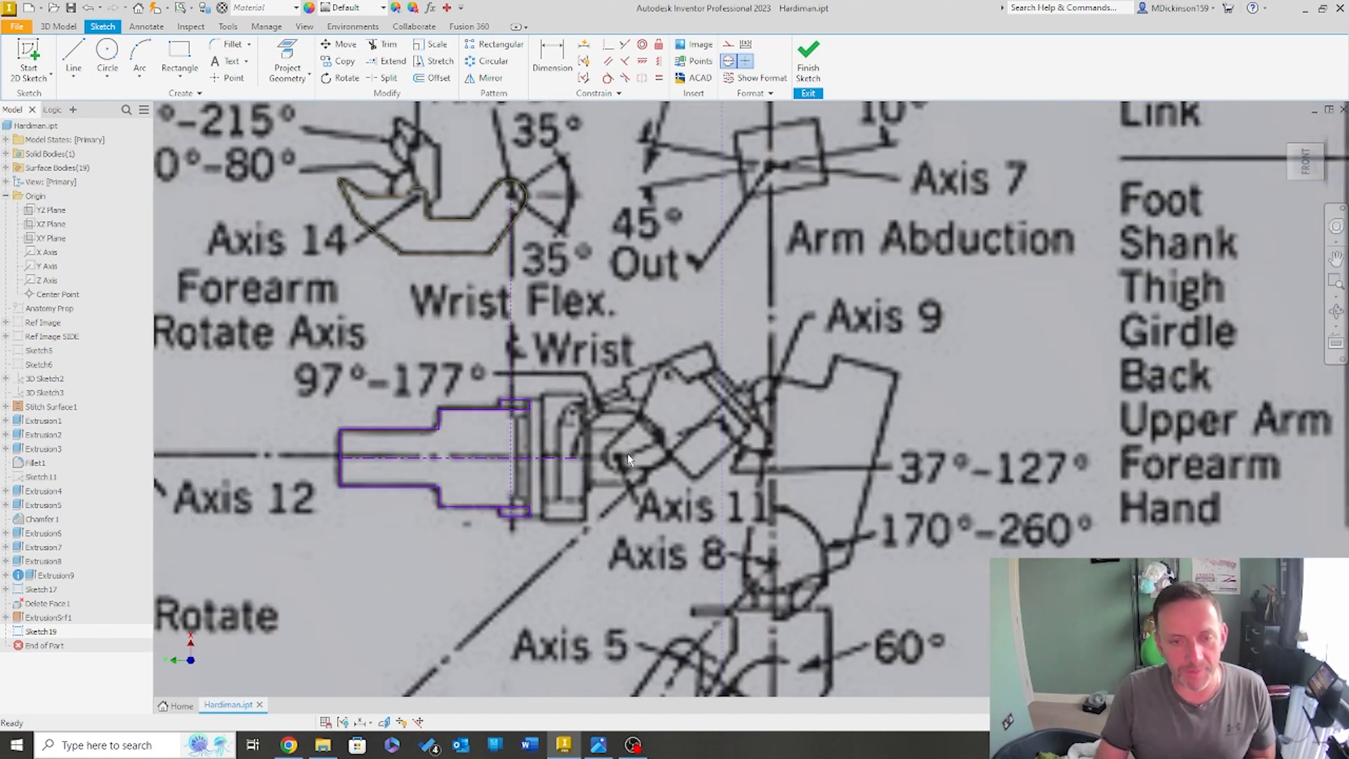
pyautogui.moveTo(280, 340)
pyautogui.mouseDown()
pyautogui.moveTo(407, 470)
pyautogui.moveTo(685, 619)
pyautogui.mouseUp()
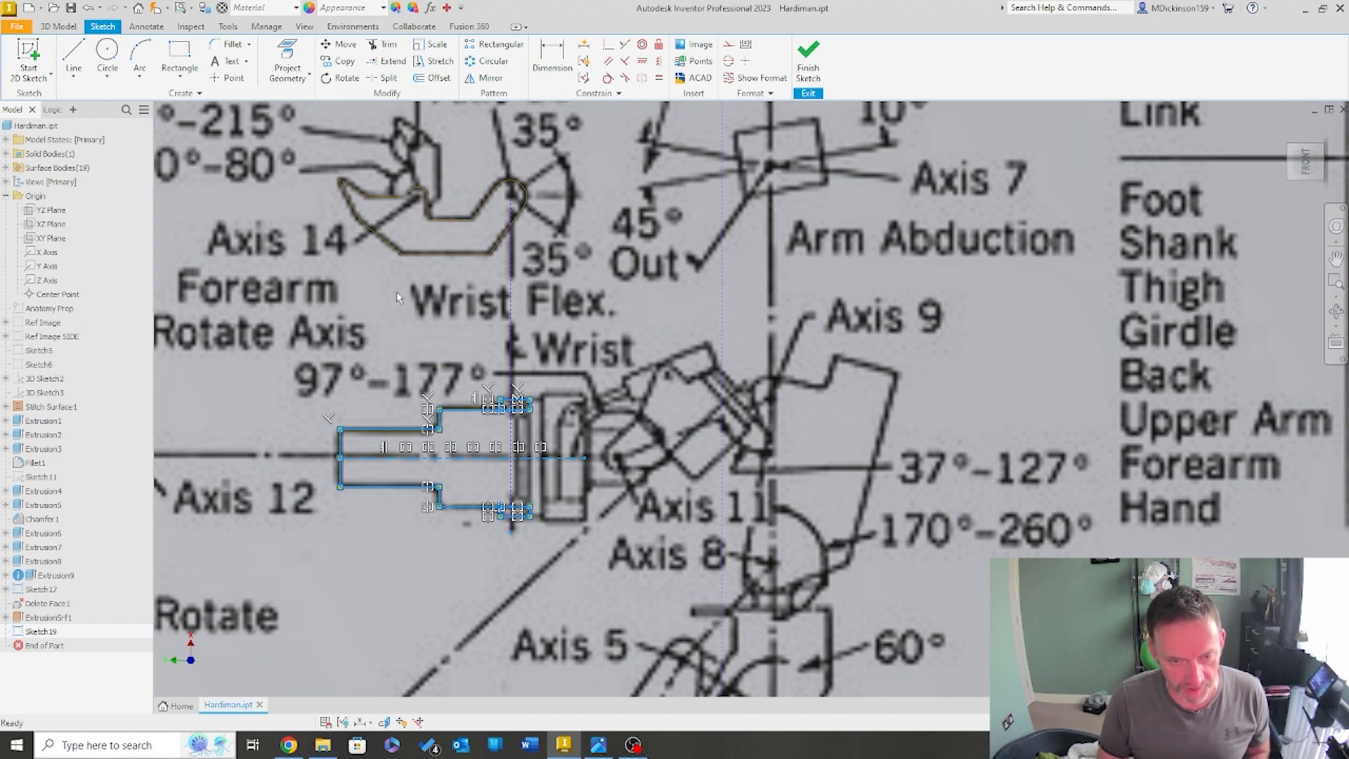
pyautogui.click(808, 59)
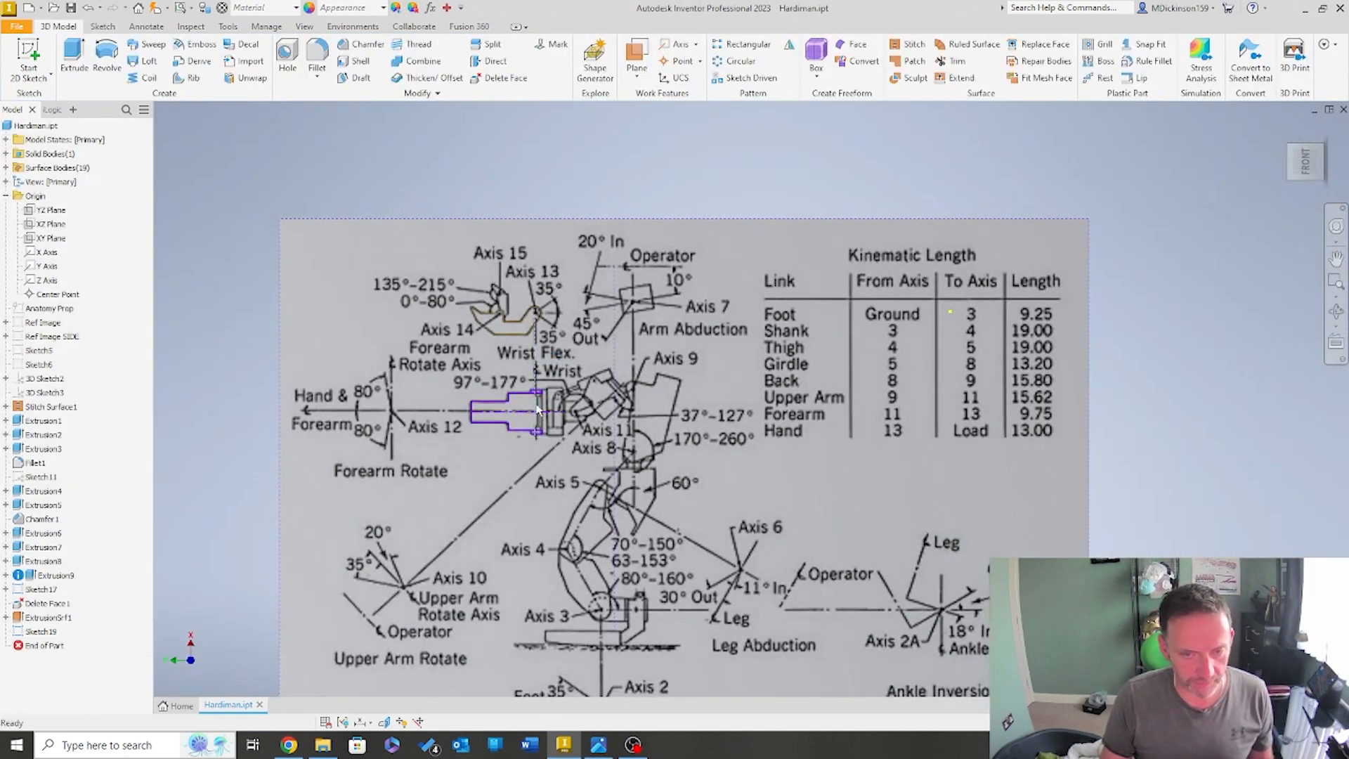
pyautogui.click(56, 210)
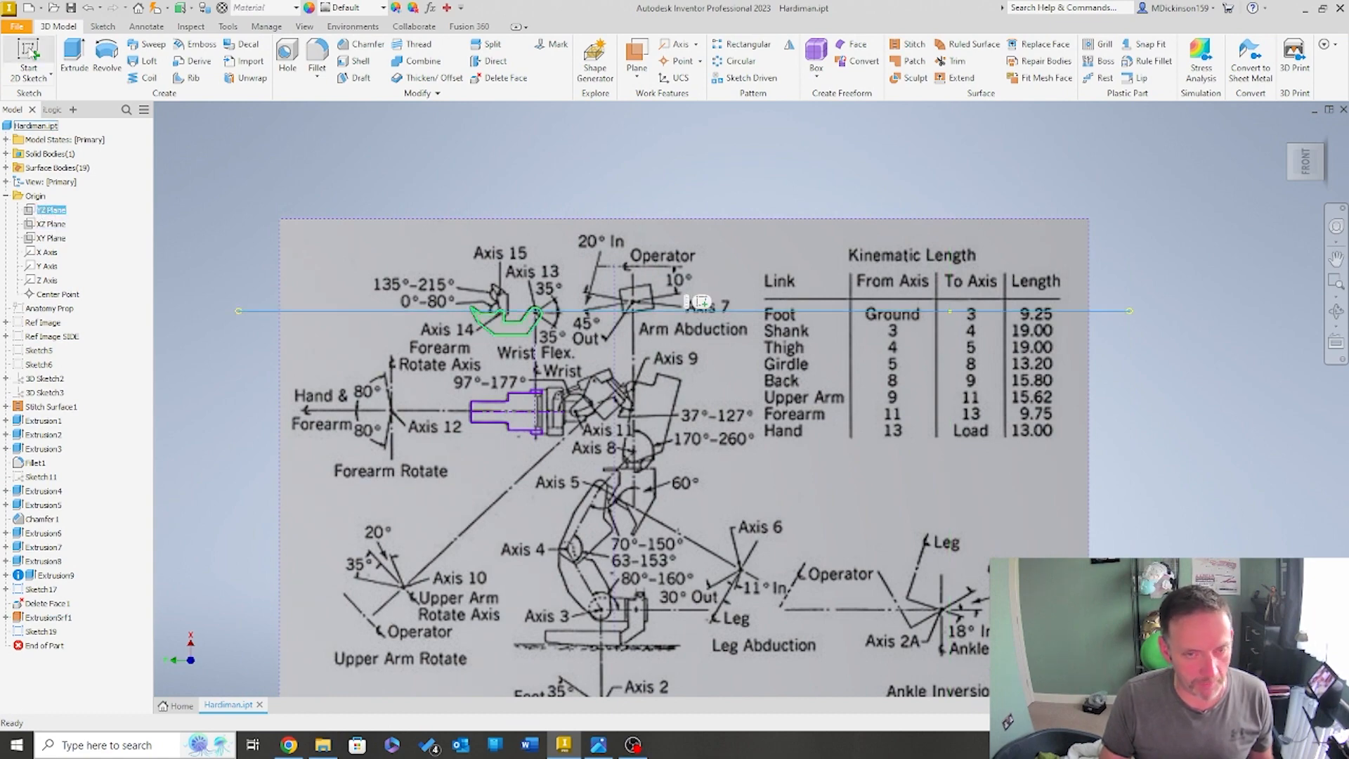
pyautogui.click(28, 56)
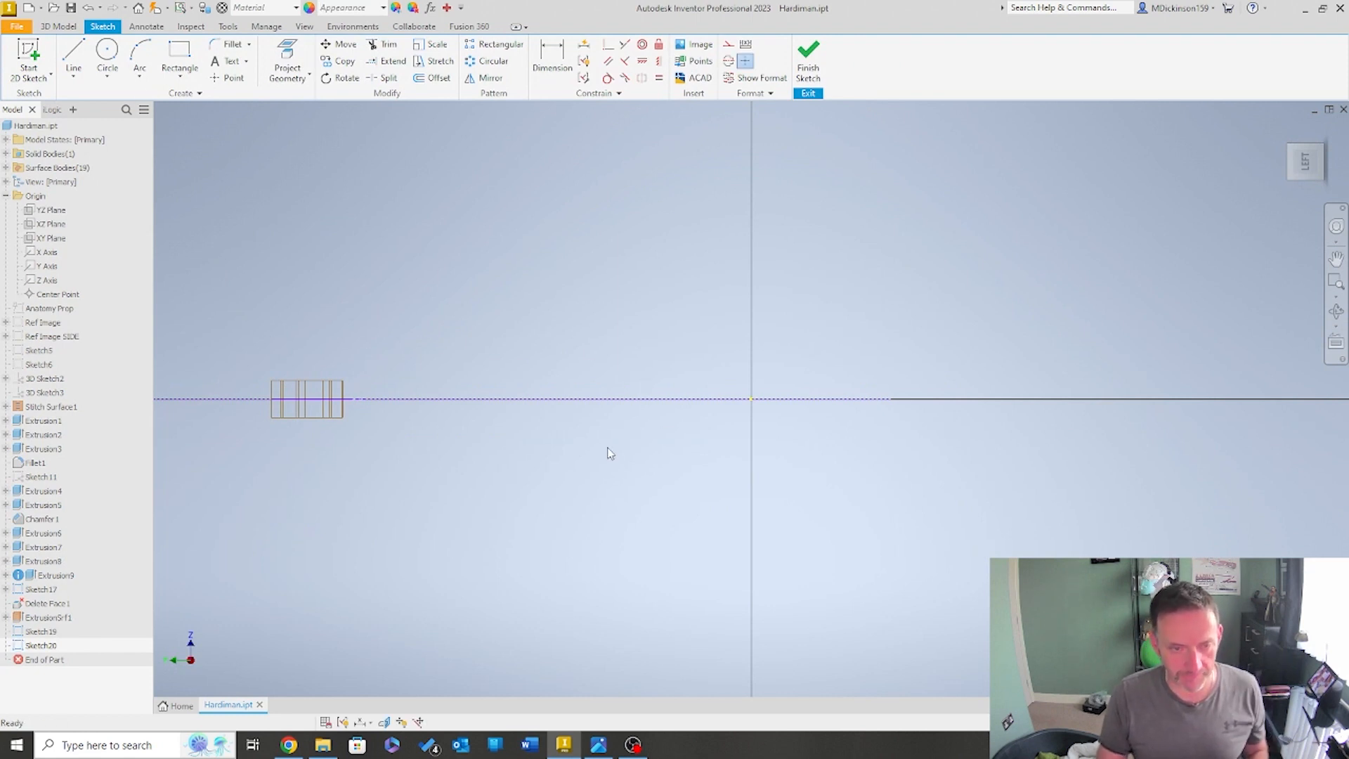
# Paste the copied forearm outline into the new sketch and move it a short distance upward by the free end of its centerline
pyautogui.scroll(-6, 610, 443)
pyautogui.scroll(9, 610, 443)
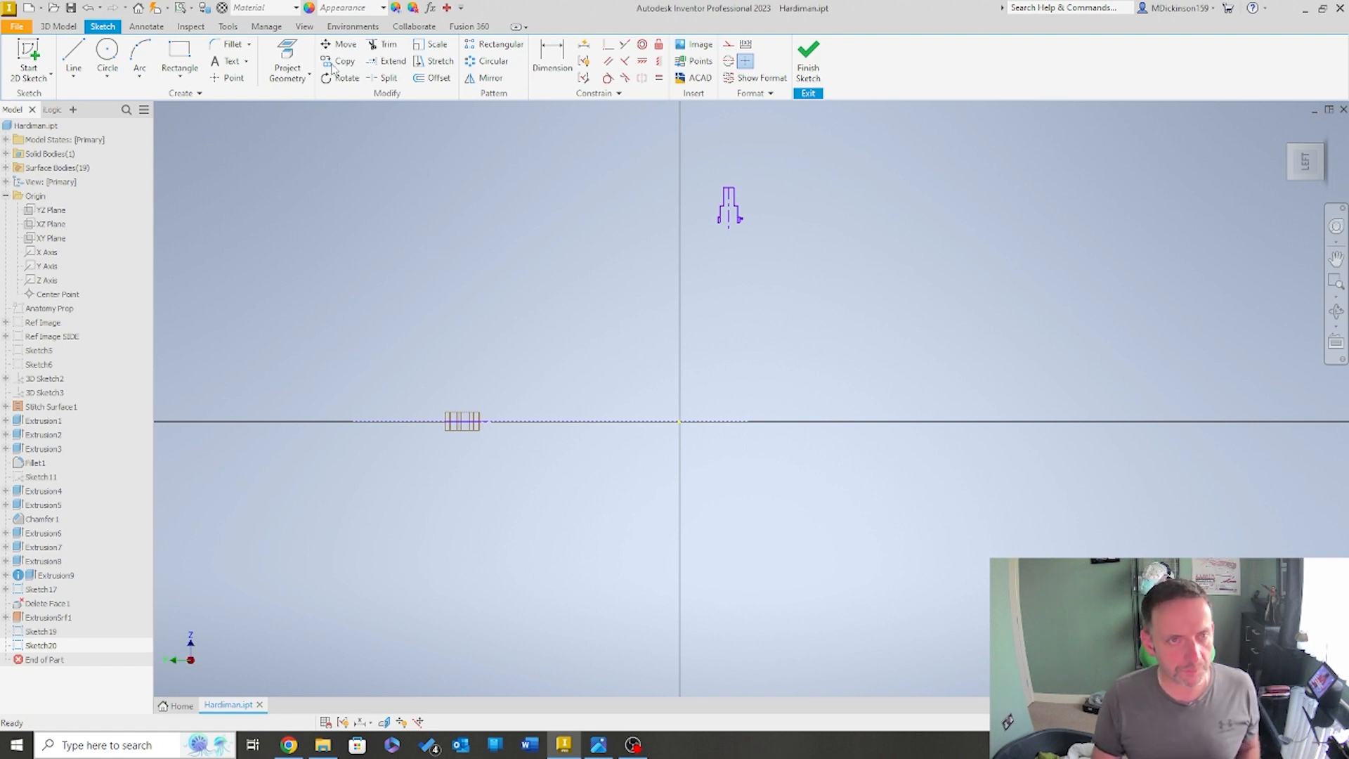
pyautogui.click(341, 44)
pyautogui.moveTo(671, 151); pyautogui.dragTo(822, 250)
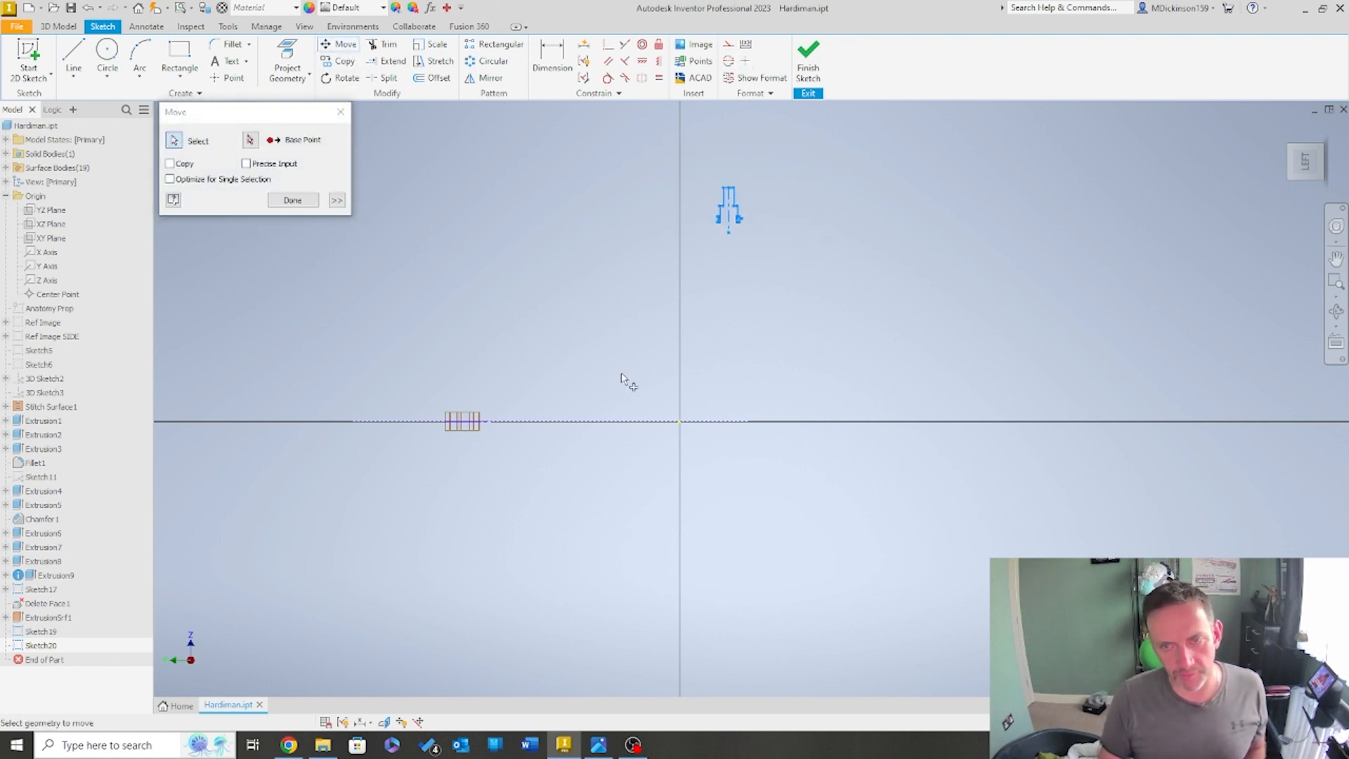
pyautogui.click(249, 139)
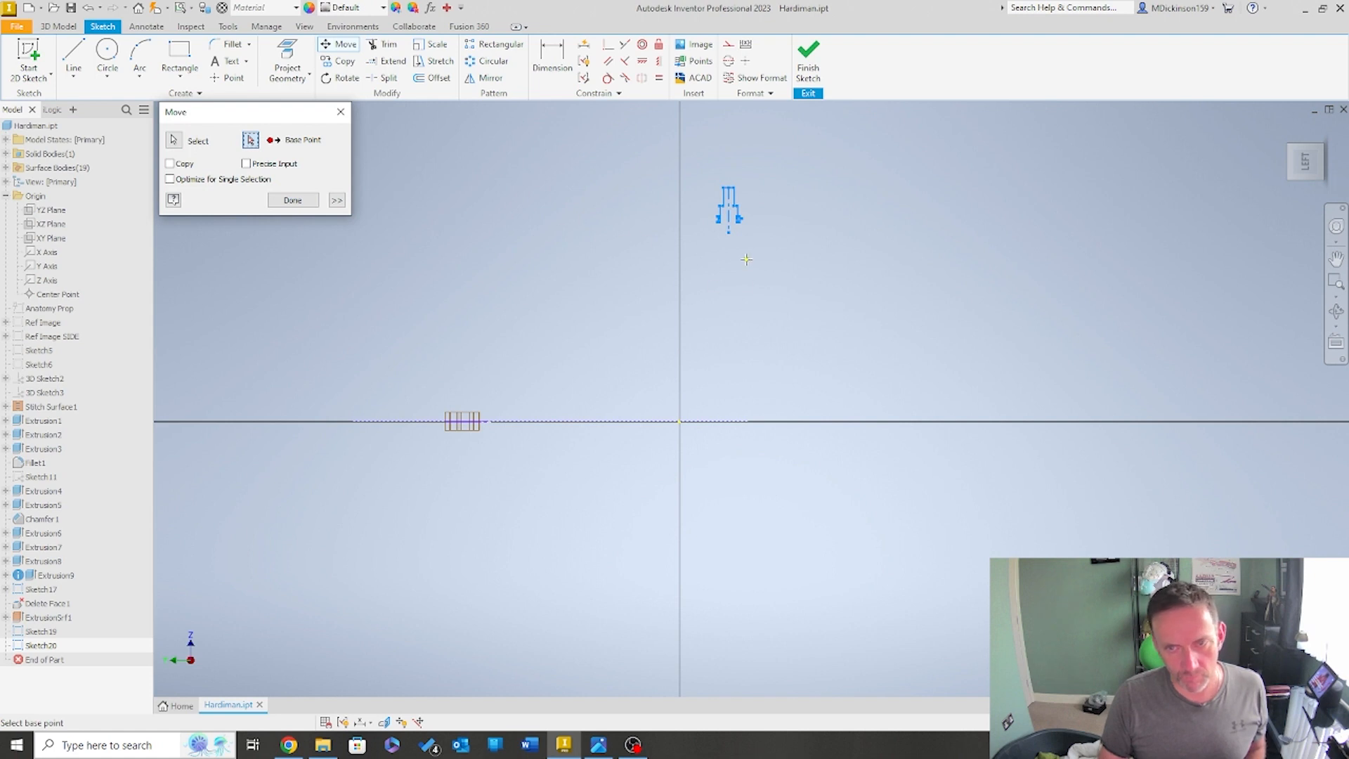
pyautogui.click(729, 231)
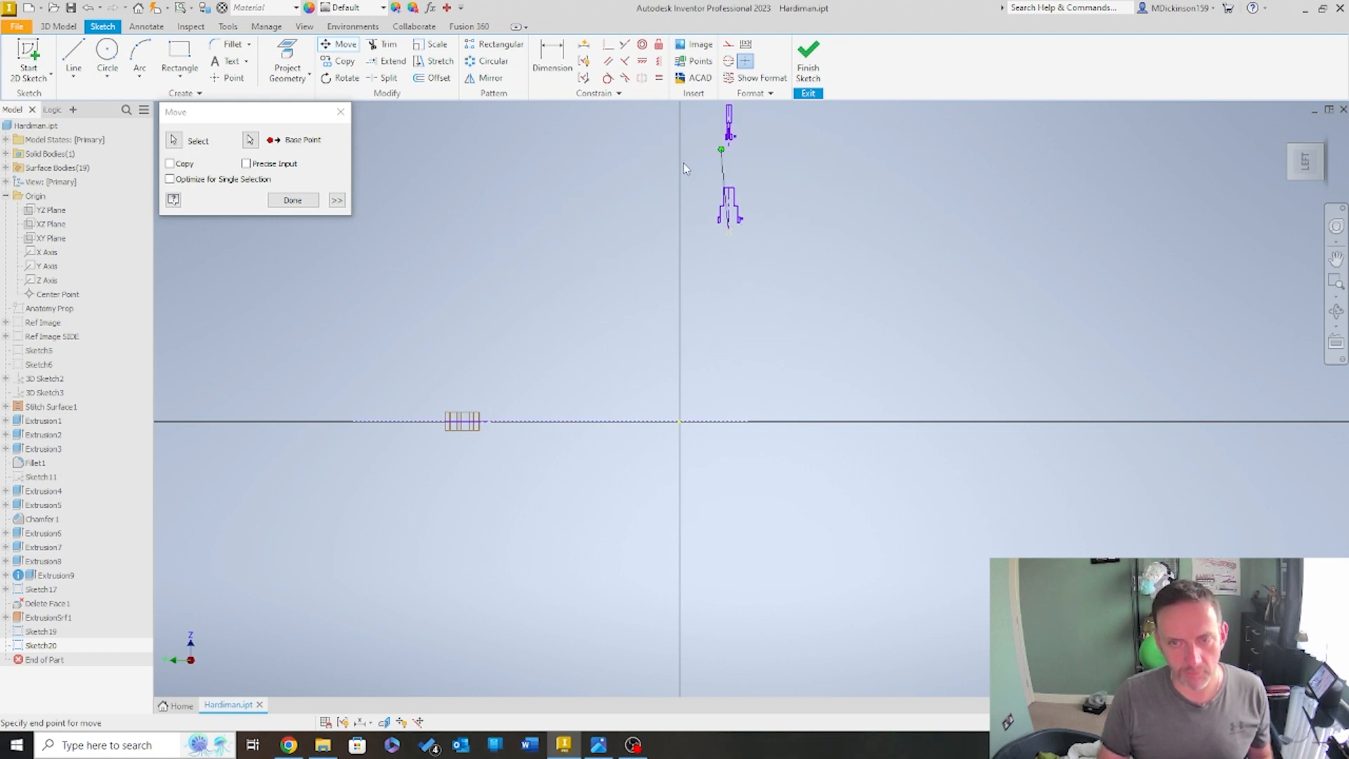
pyautogui.click(727, 176)
# Delete the narrow end line and the stepped lines and flange rectangle on the right side of the centerline
pyautogui.scroll(4, 751, 235)
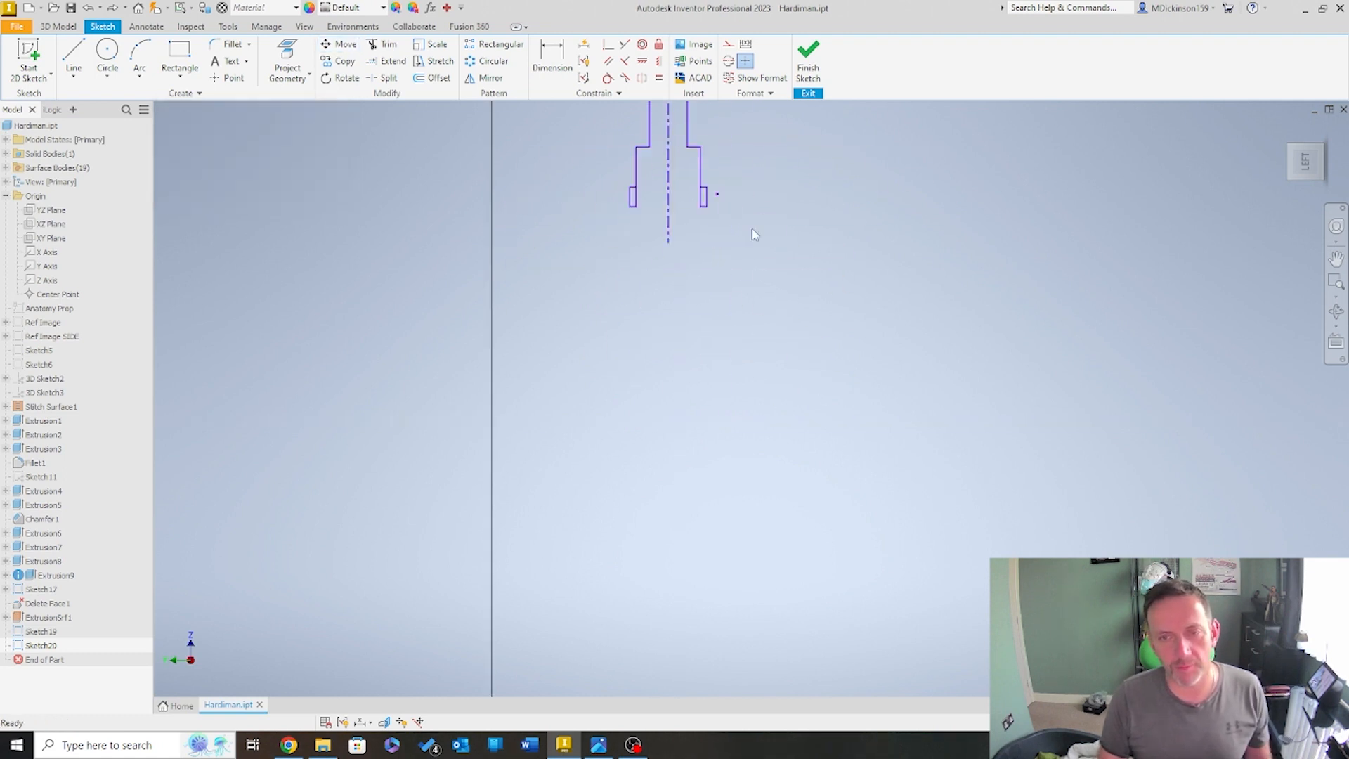
pyautogui.scroll(-3, 680, 202)
pyautogui.scroll(5, 671, 453)
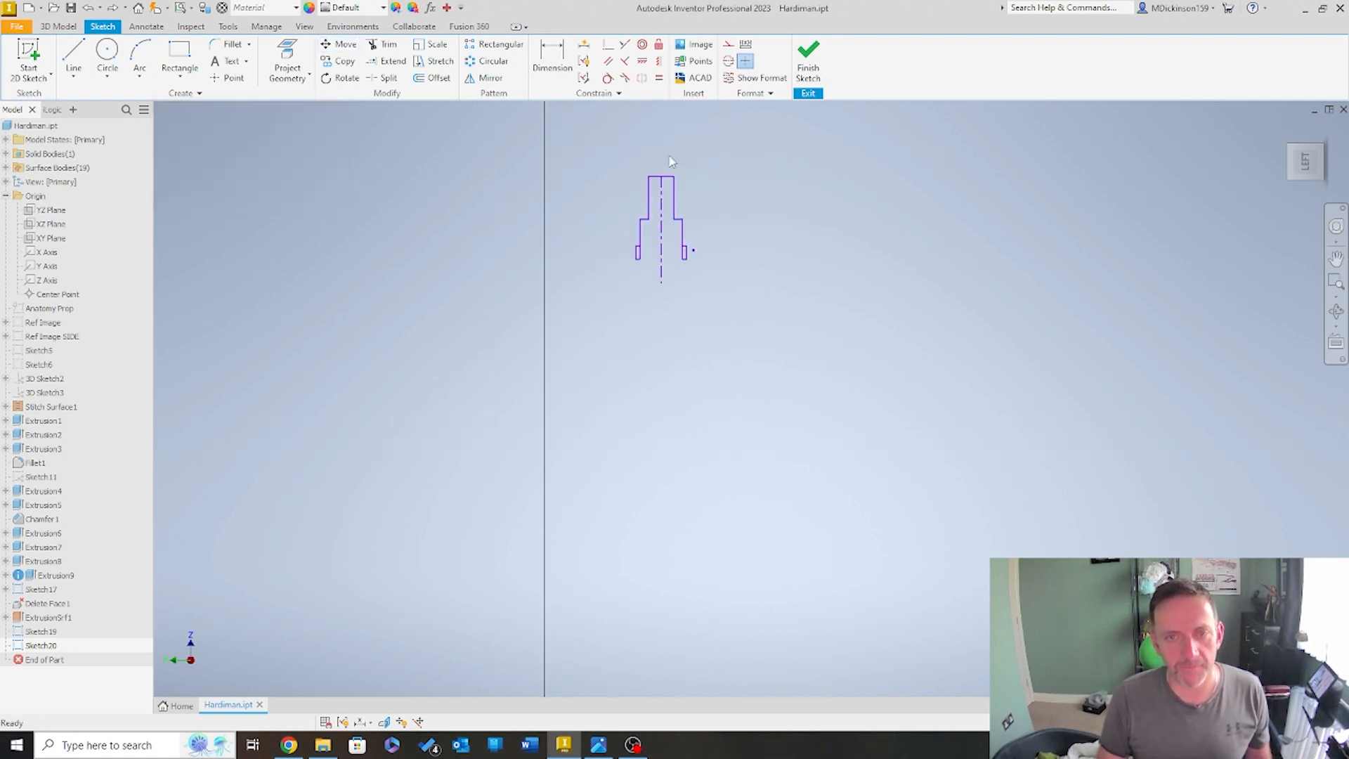
pyautogui.click(657, 233)
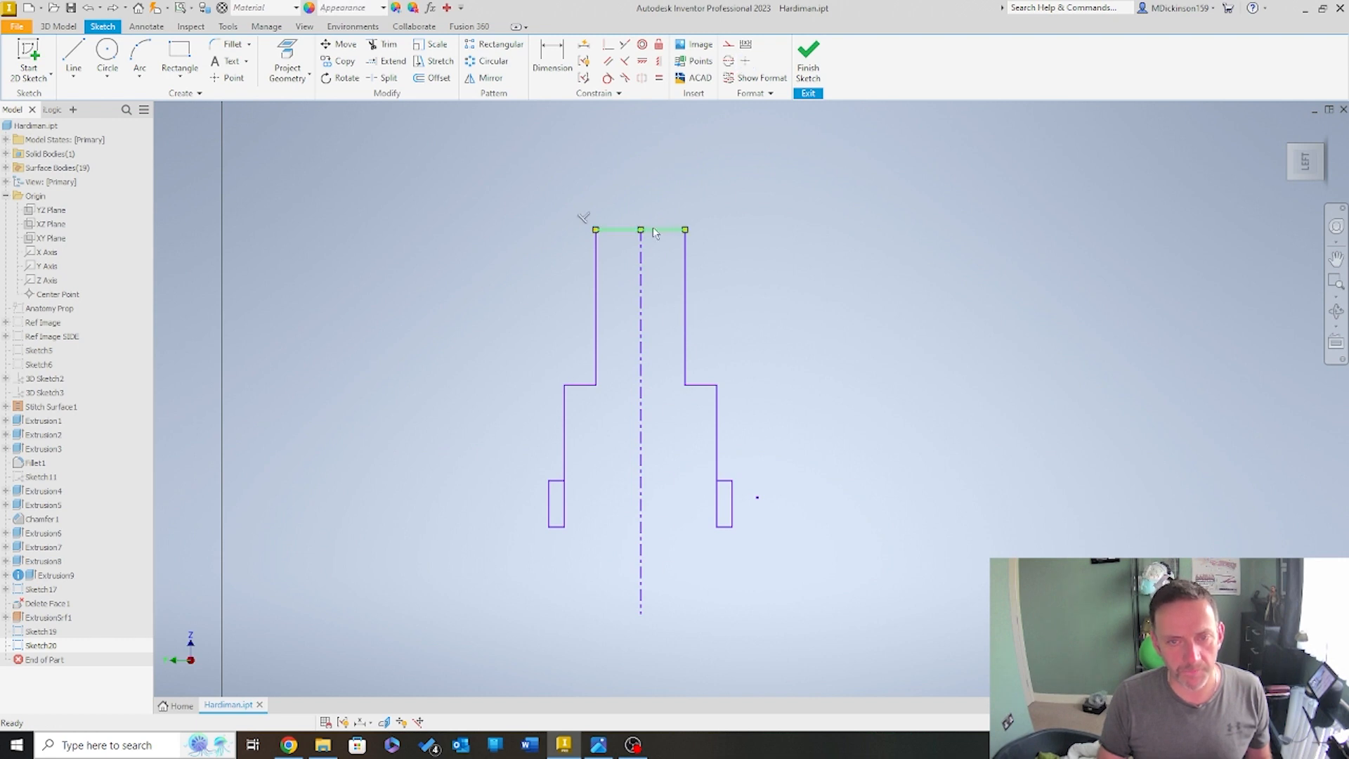
pyautogui.click(566, 447)
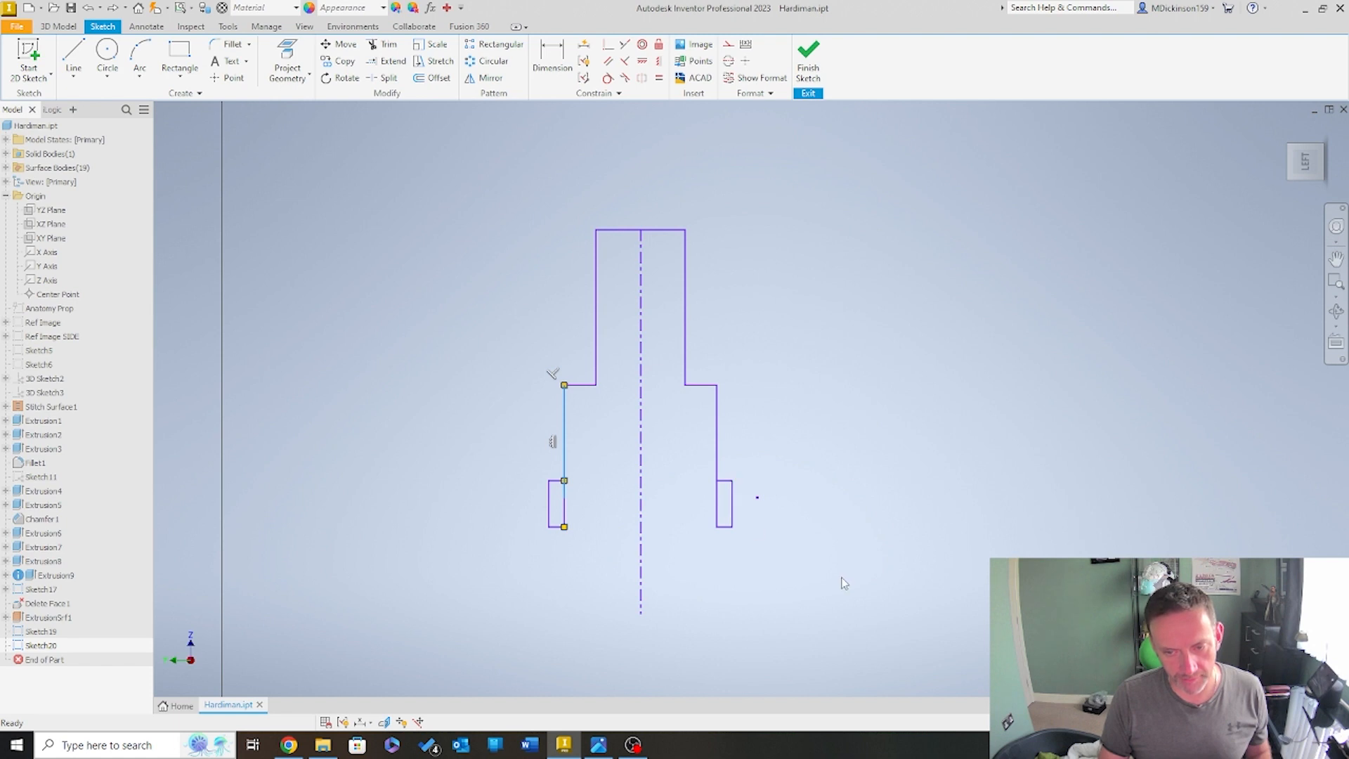
pyautogui.moveTo(842, 580); pyautogui.dragTo(685, 211)
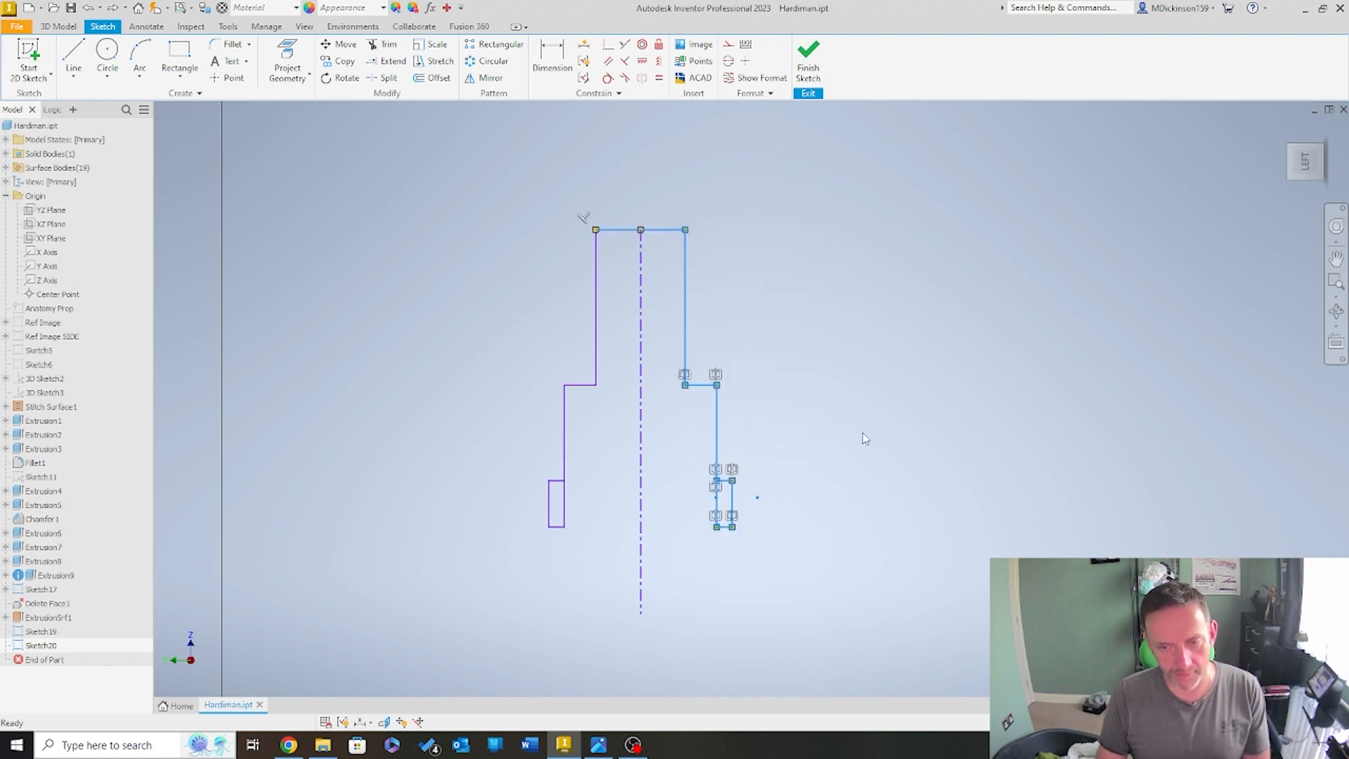
pyautogui.press('Delete')
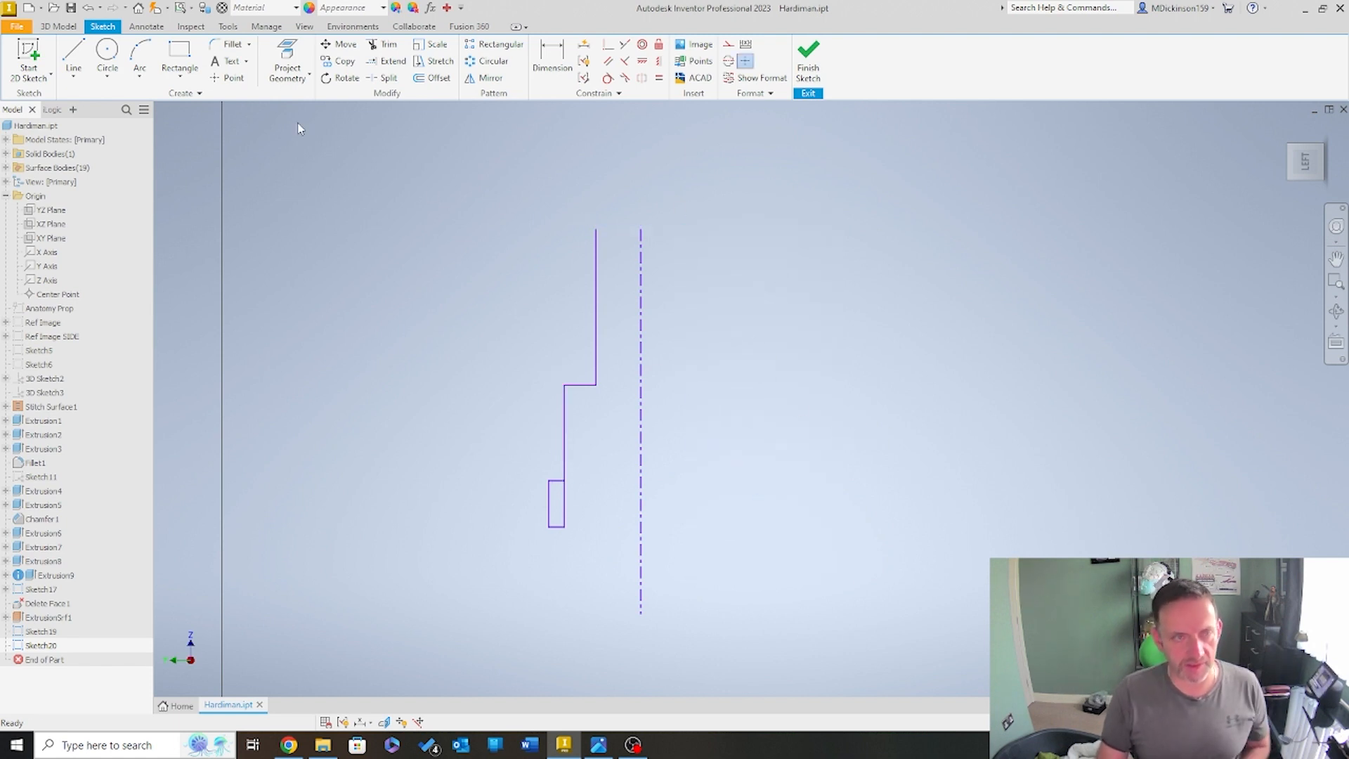
# Draw a horizontal line from the upper end of the remaining stepped outline to the top of the centerline
pyautogui.press('l')
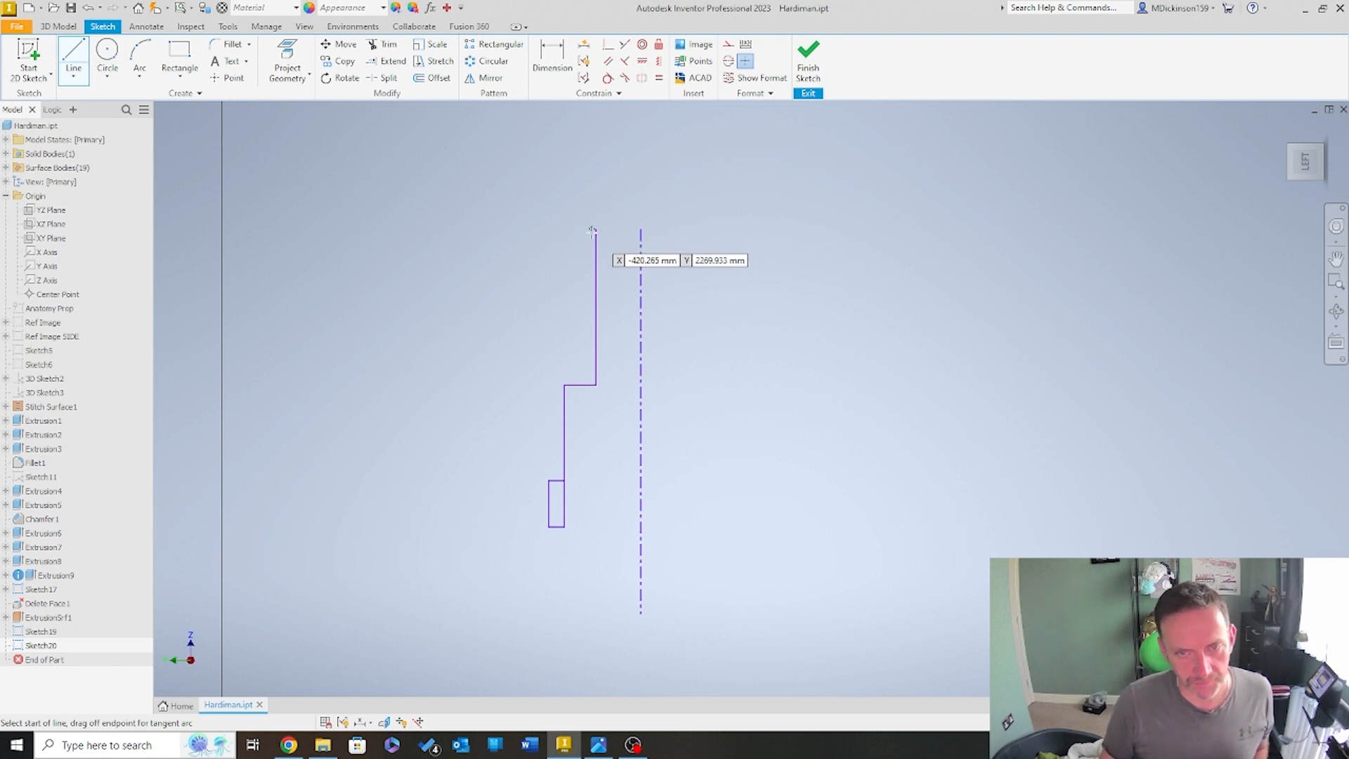
pyautogui.click(595, 229)
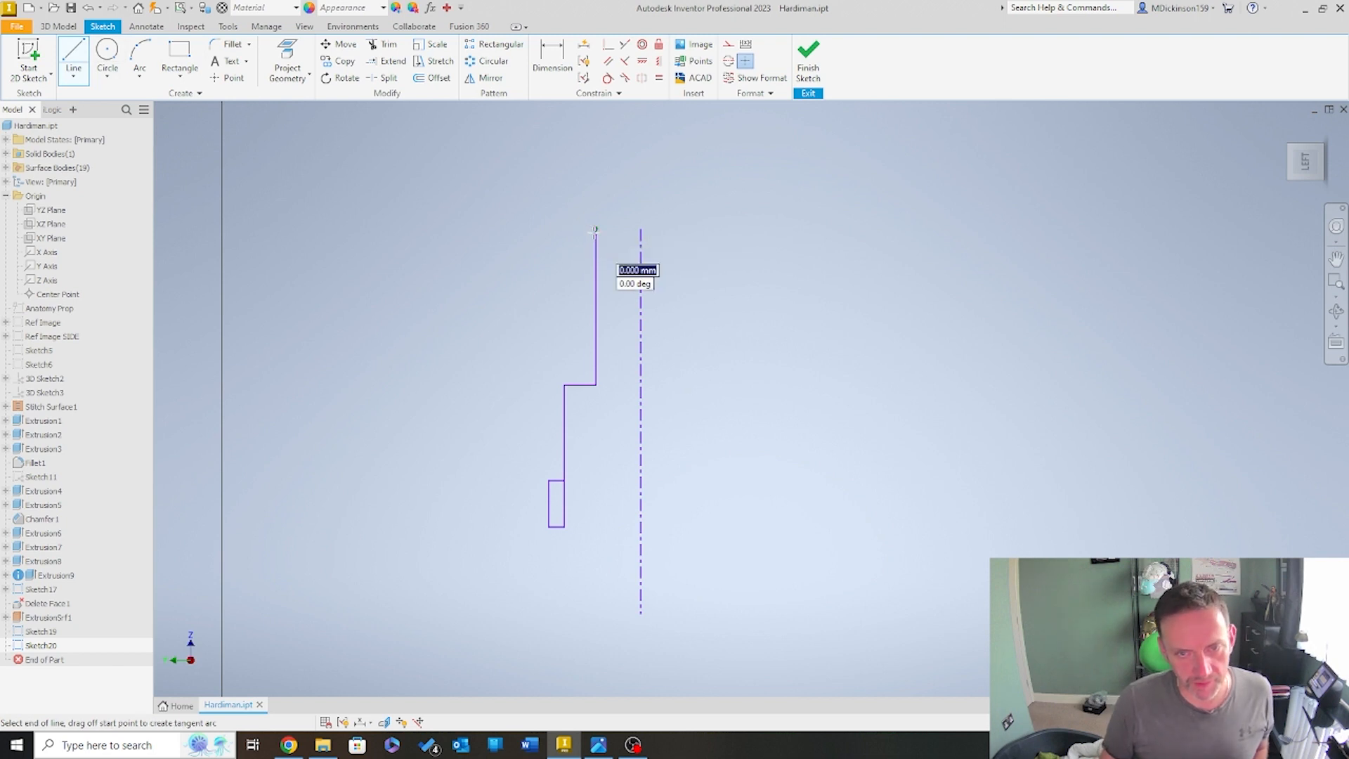
pyautogui.click(648, 229)
pyautogui.press('Escape')
# Move the half outline by the lower end of its centerline to just above the end of the forearm body's centerline
pyautogui.scroll(-2, 855, 438)
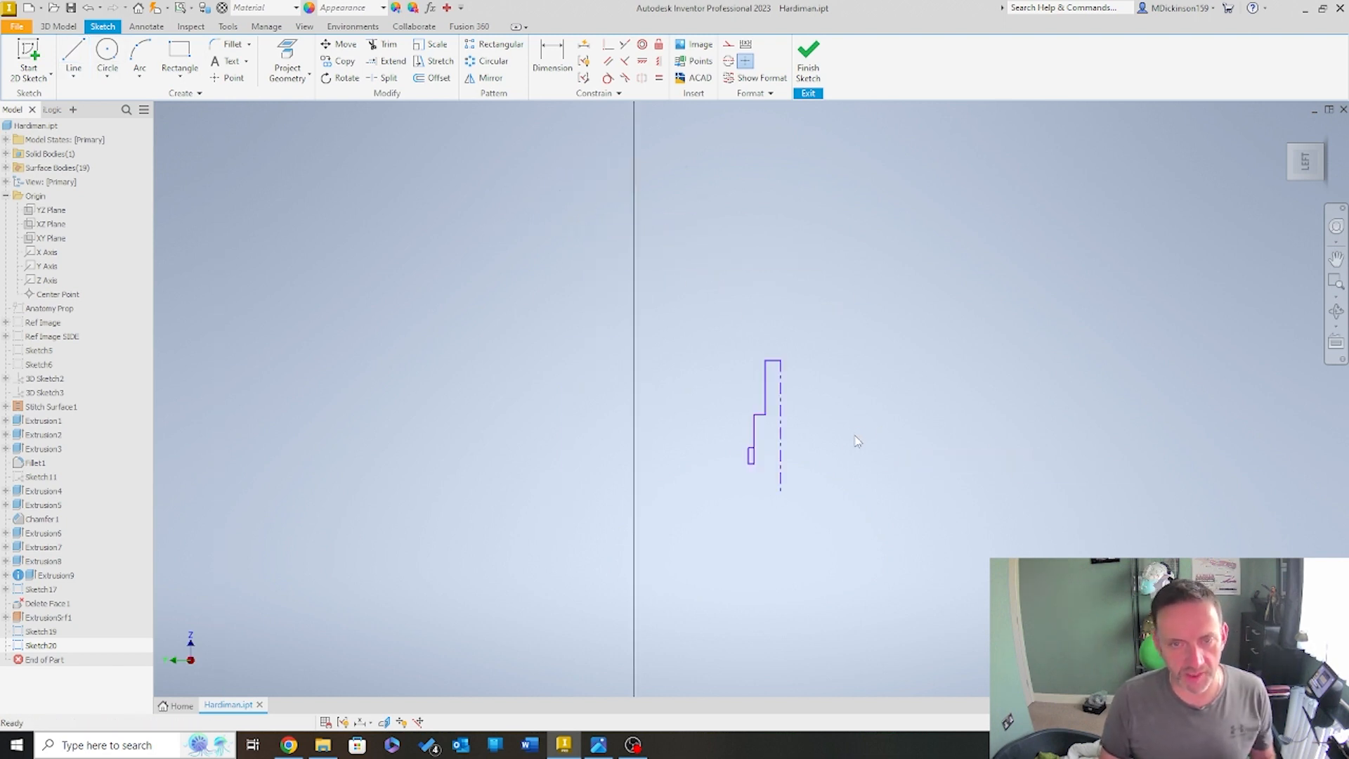
pyautogui.click(337, 43)
pyautogui.moveTo(643, 269); pyautogui.dragTo(953, 567)
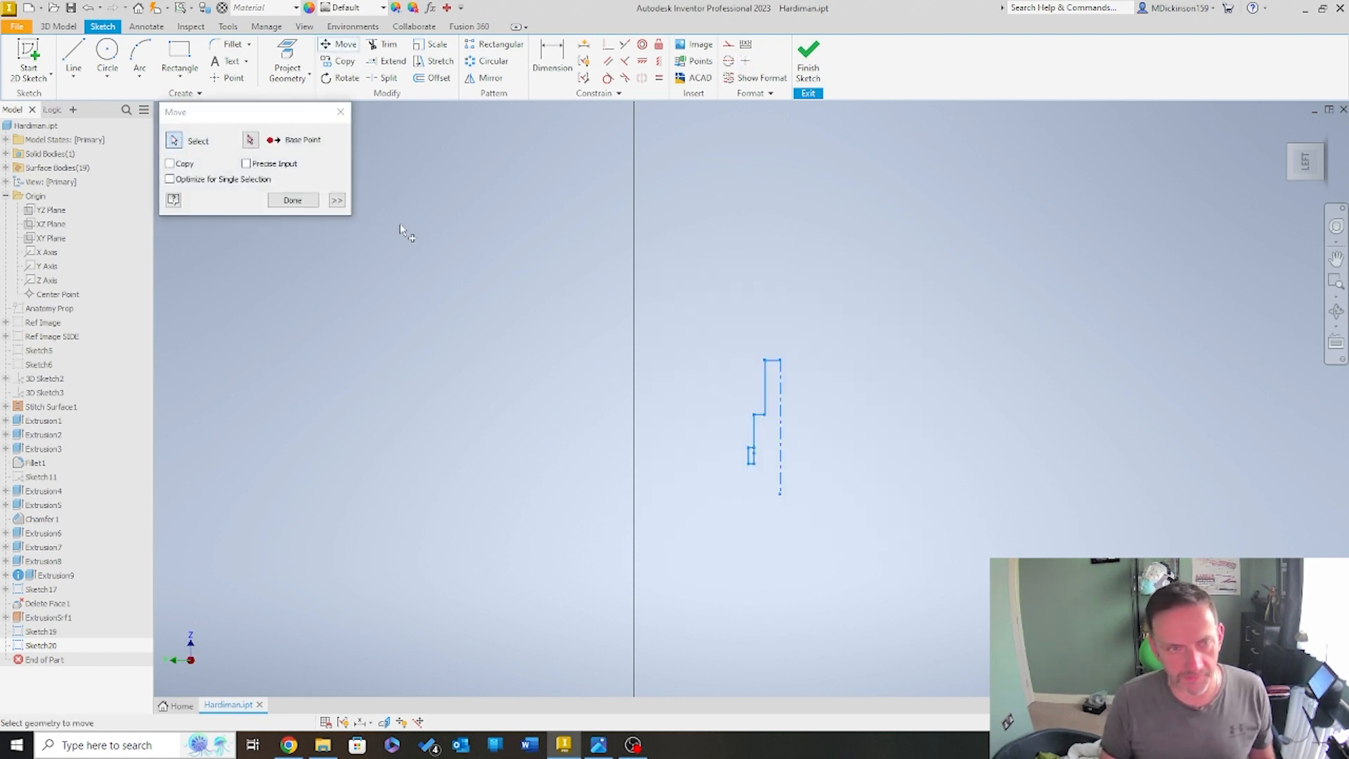
pyautogui.click(250, 144)
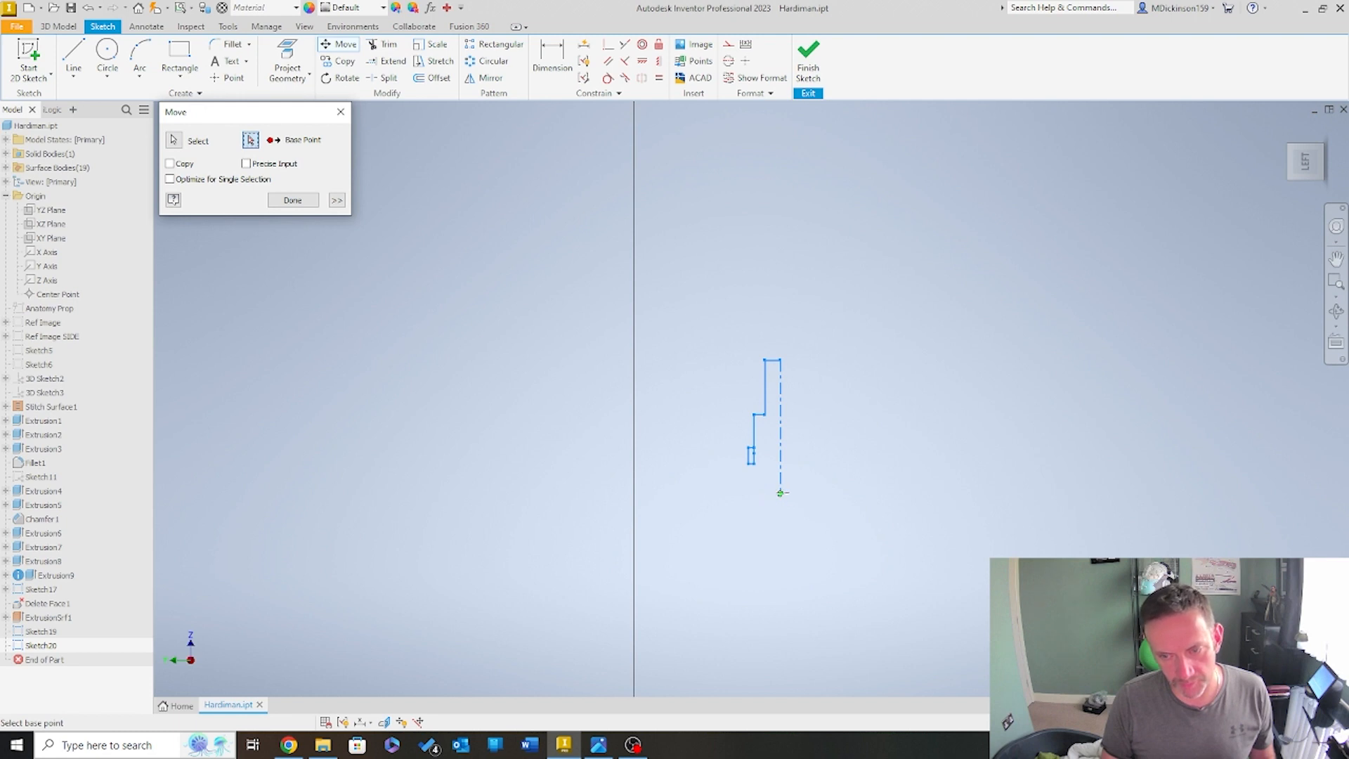
pyautogui.click(780, 492)
pyautogui.scroll(3, 444, 565)
pyautogui.scroll(-2, 399, 625)
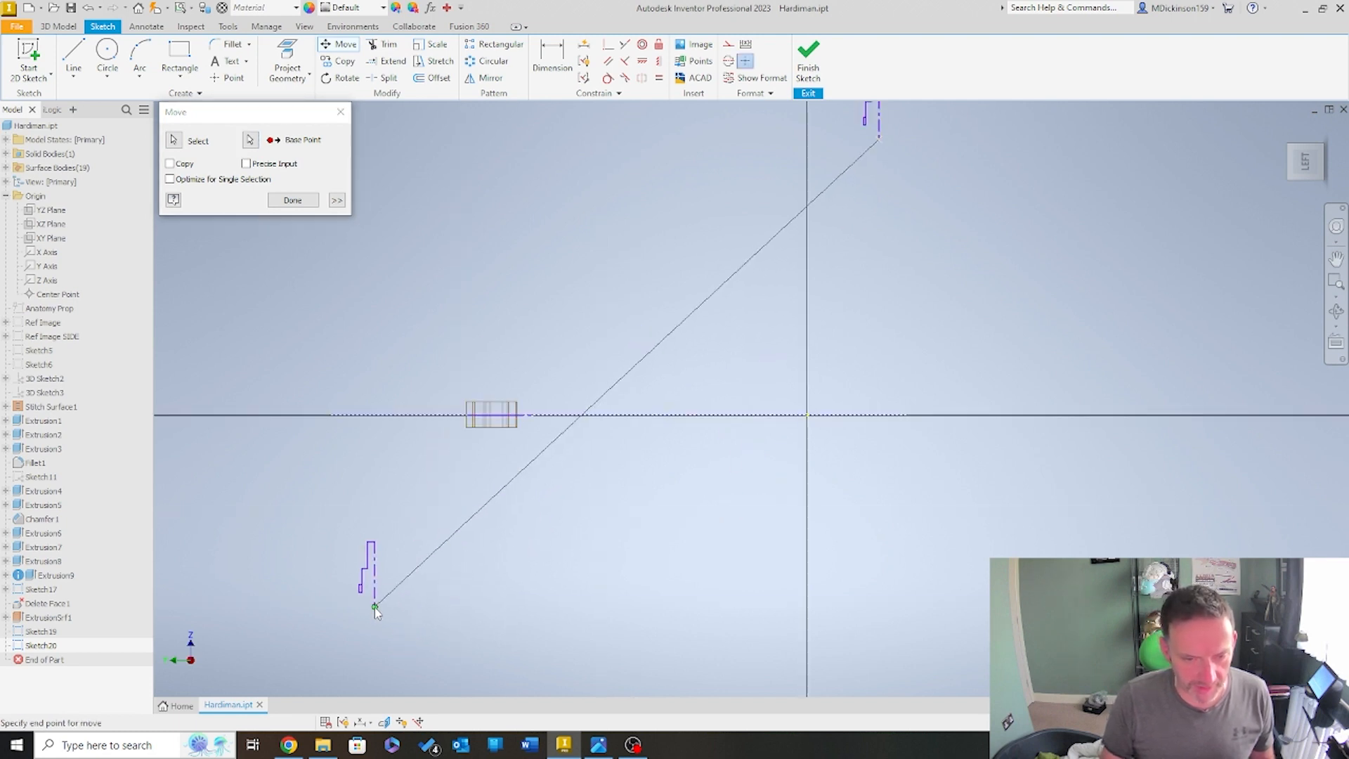
pyautogui.scroll(-3, 475, 401)
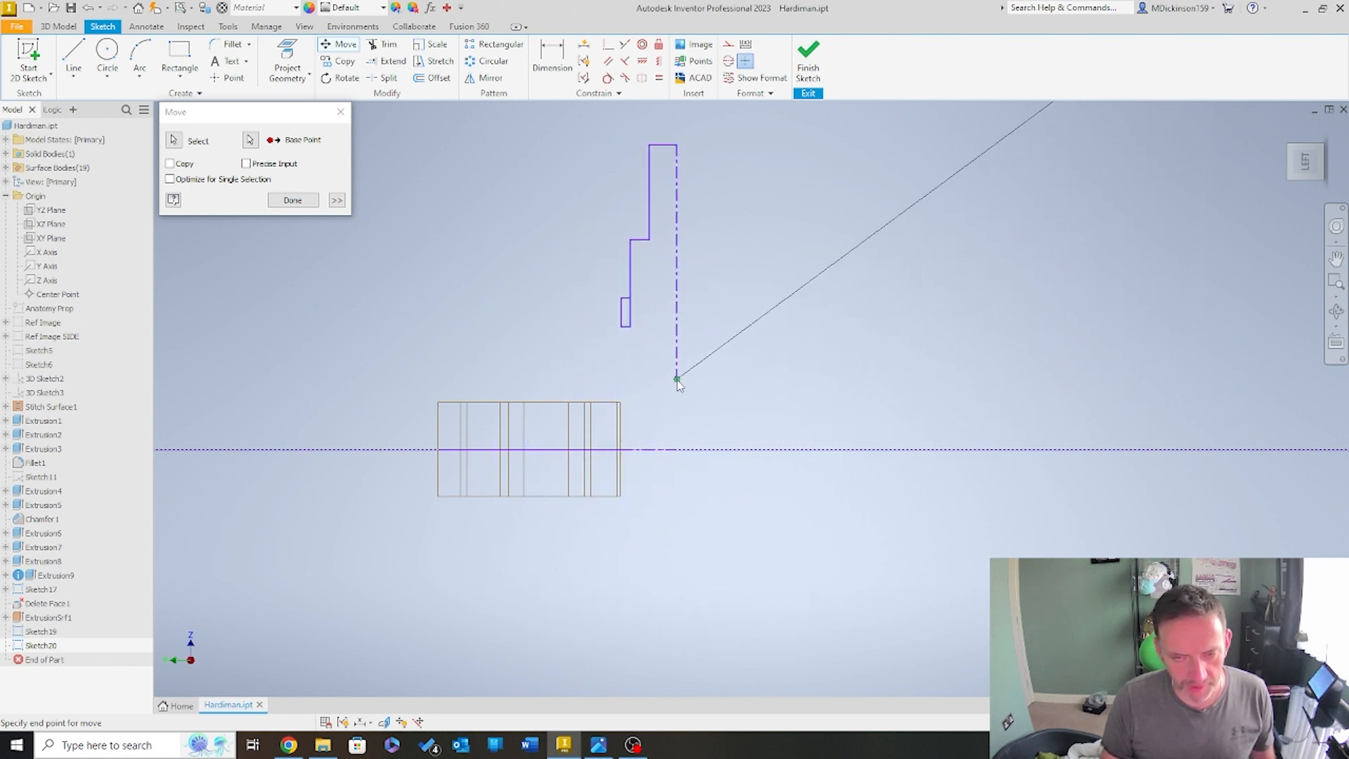
pyautogui.click(677, 373)
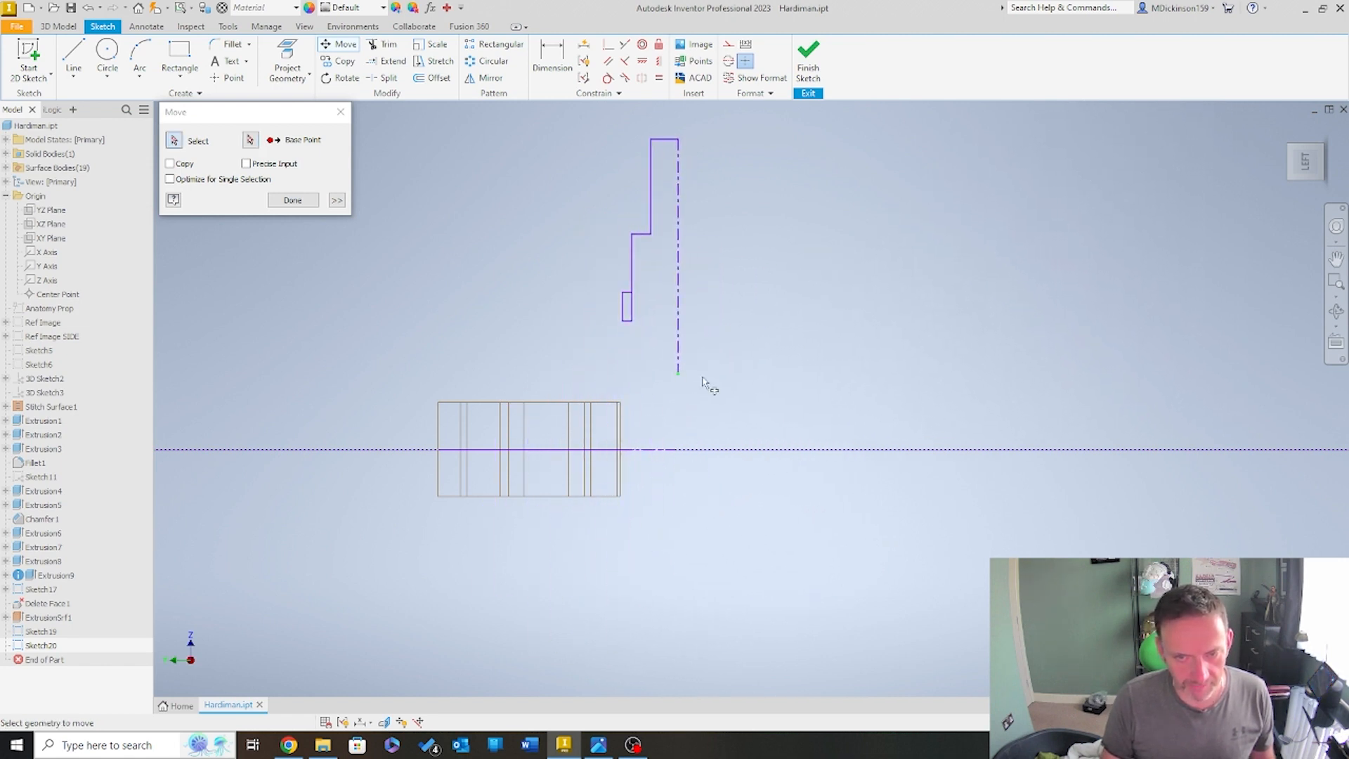
pyautogui.click(340, 111)
# Rotate the half outline a quarter turn counterclockwise about the lower end of its centerline, removing its constraints to other geometry
pyautogui.click(345, 77)
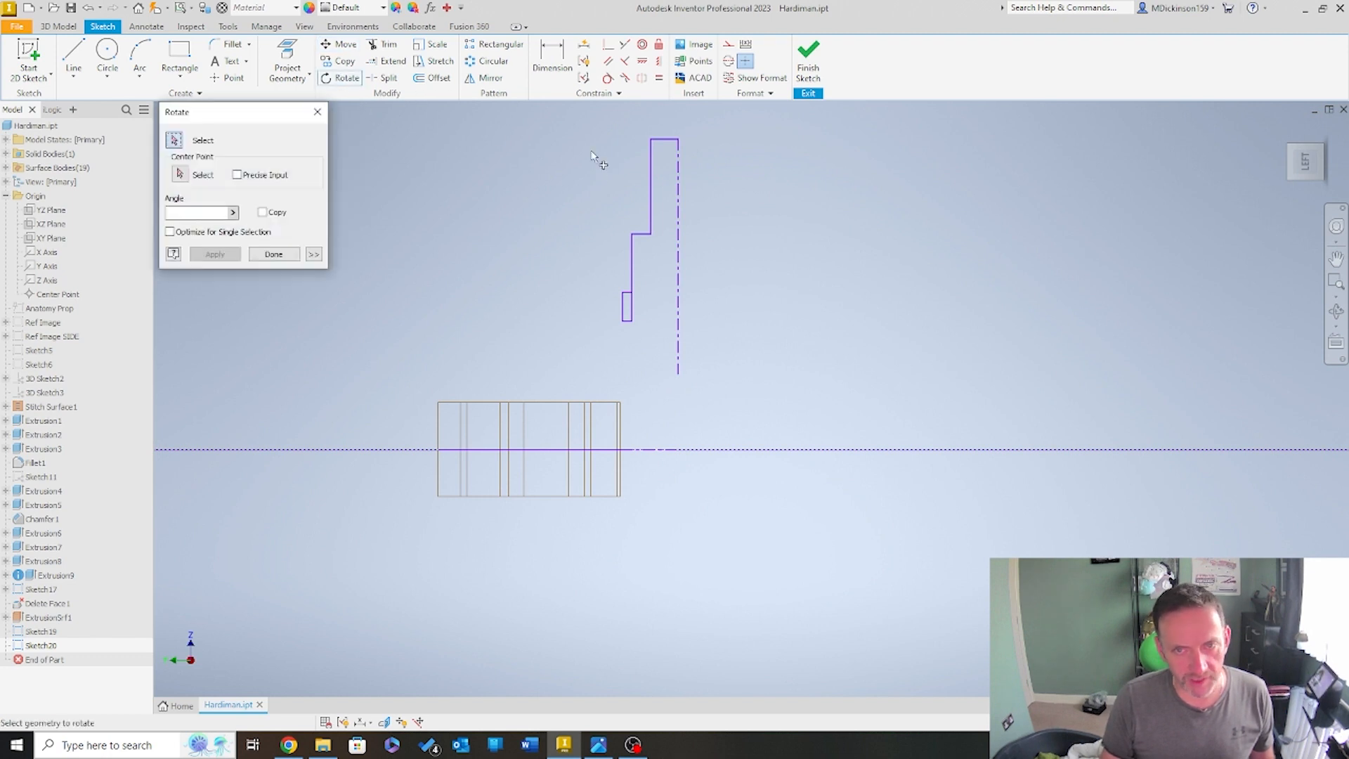
pyautogui.moveTo(583, 114); pyautogui.dragTo(869, 445)
pyautogui.click(180, 175)
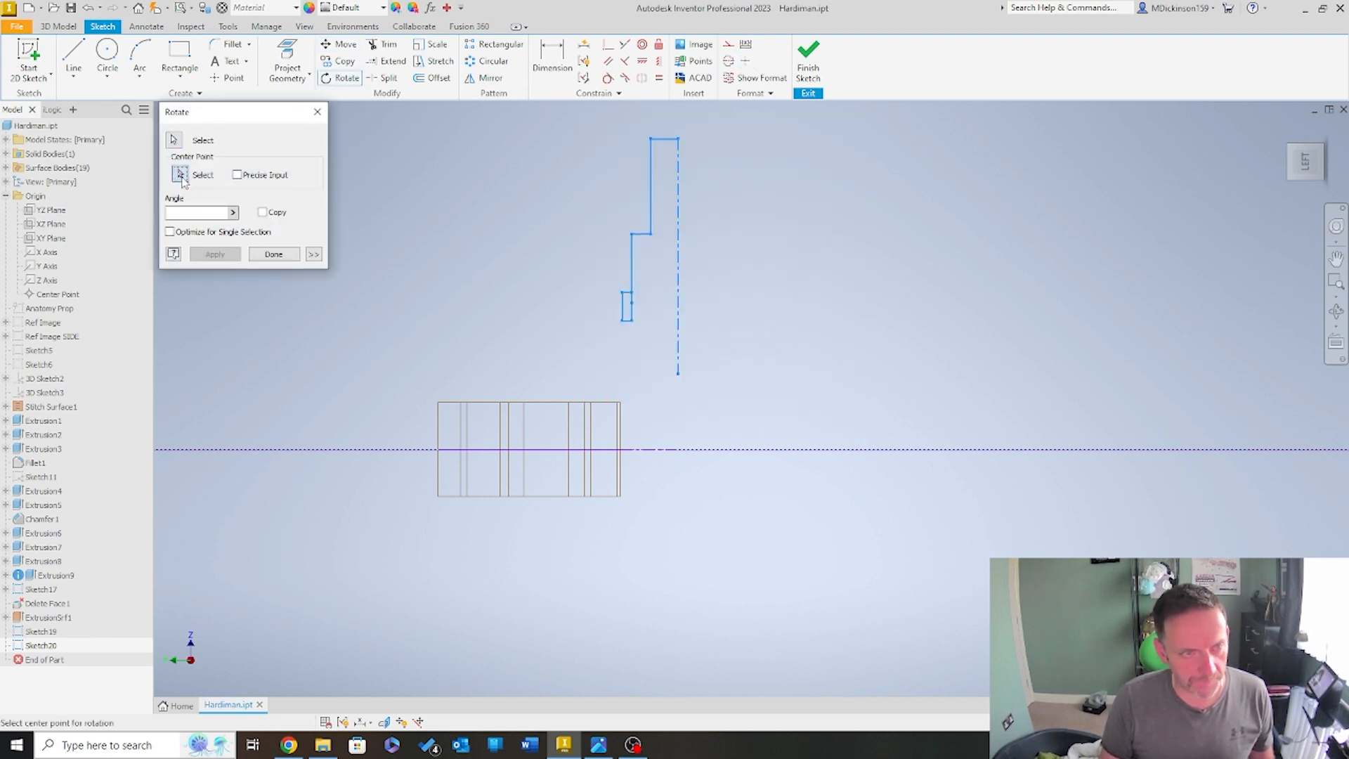
pyautogui.click(678, 372)
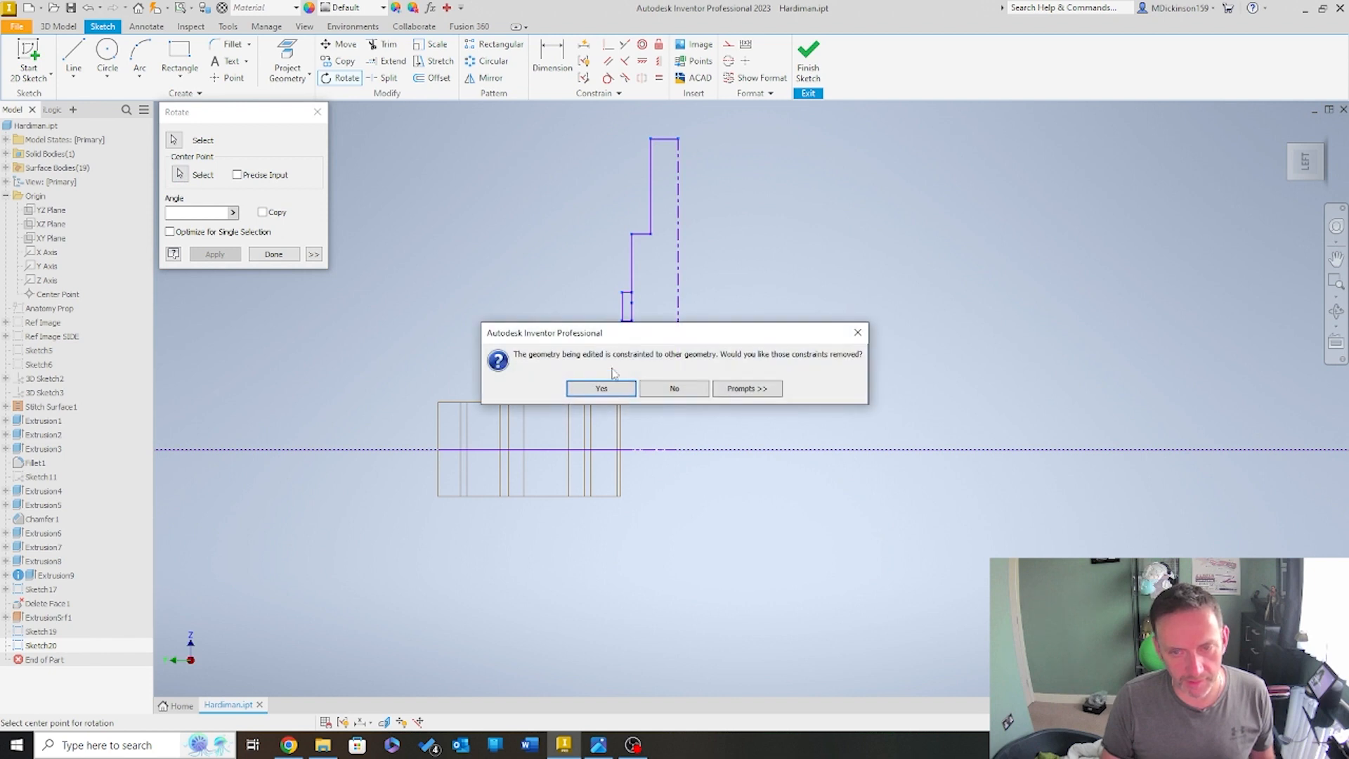
pyautogui.click(616, 390)
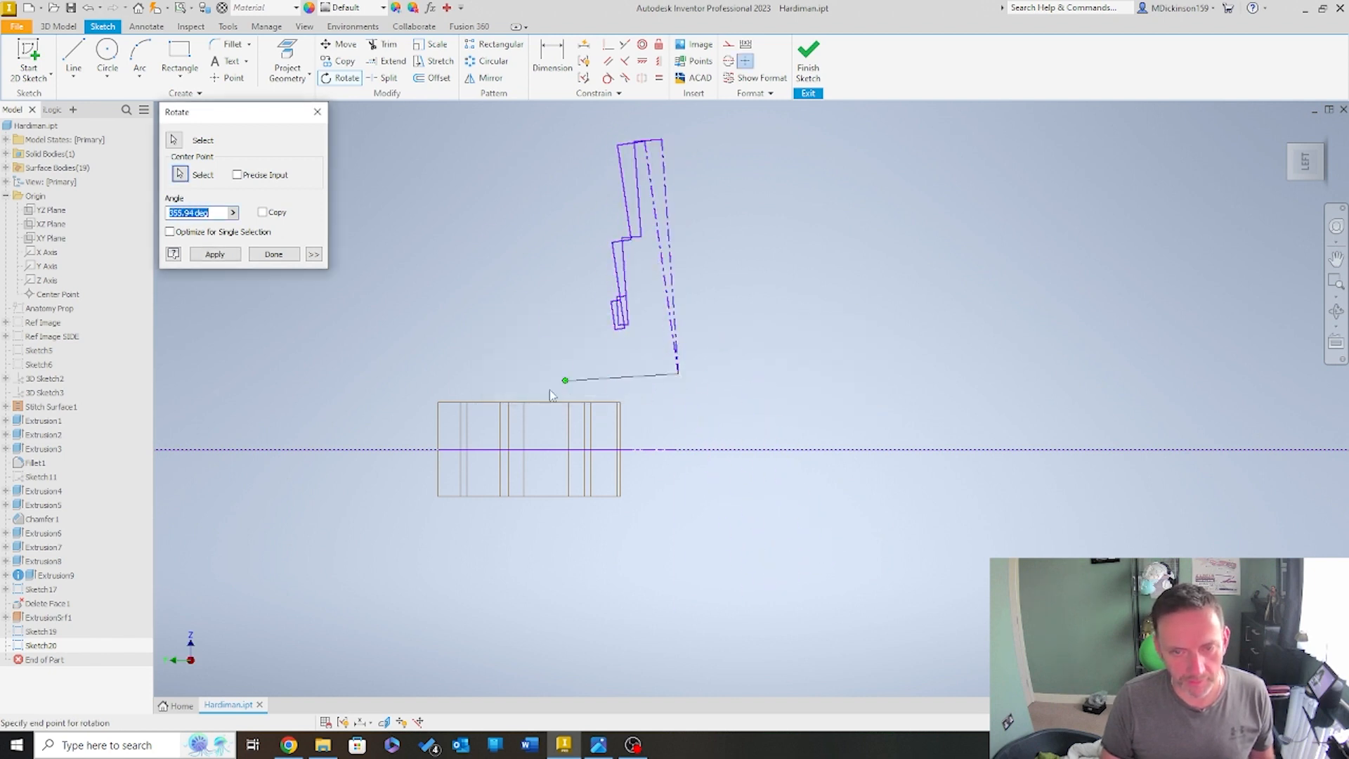
pyautogui.click(678, 433)
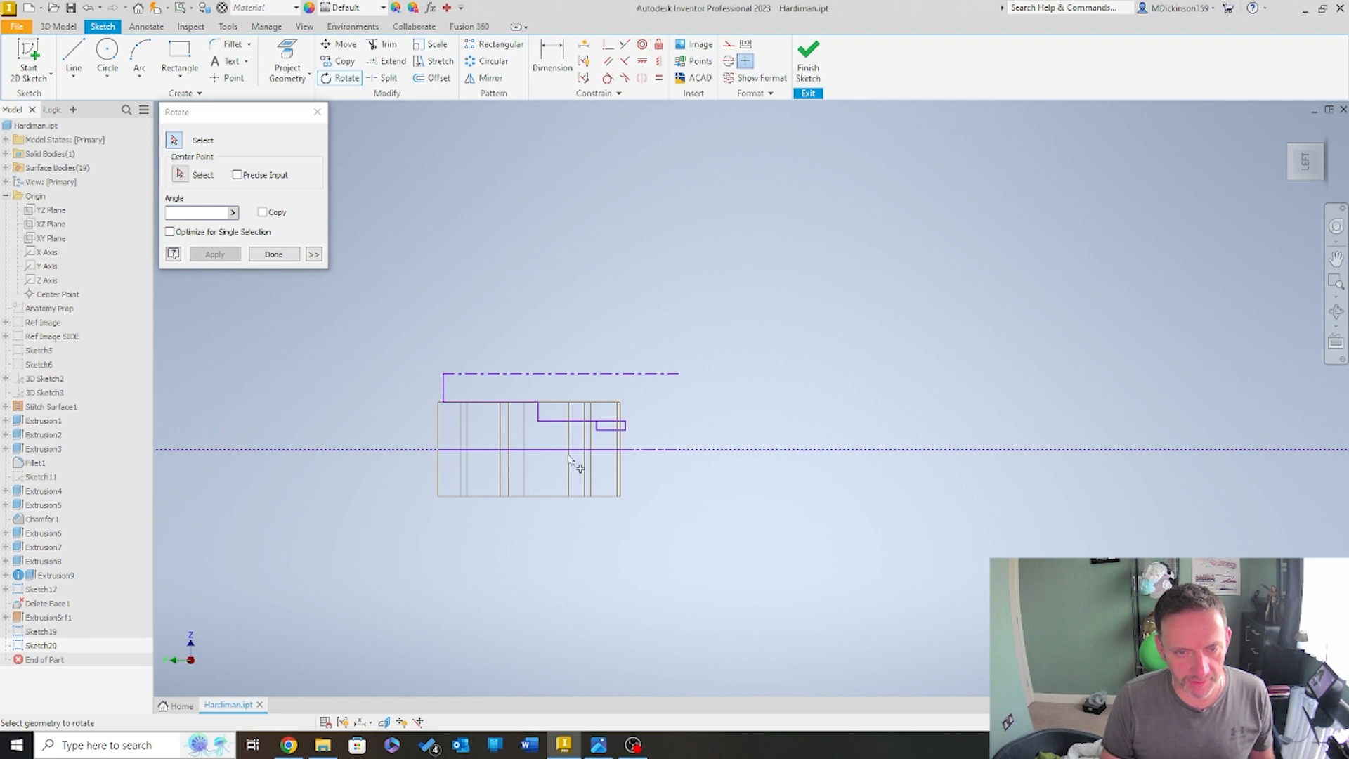
pyautogui.click(273, 253)
# Move the rotated half outline by its centerline's free end to clear space above the forearm body, lined up with the body's ends
pyautogui.click(339, 44)
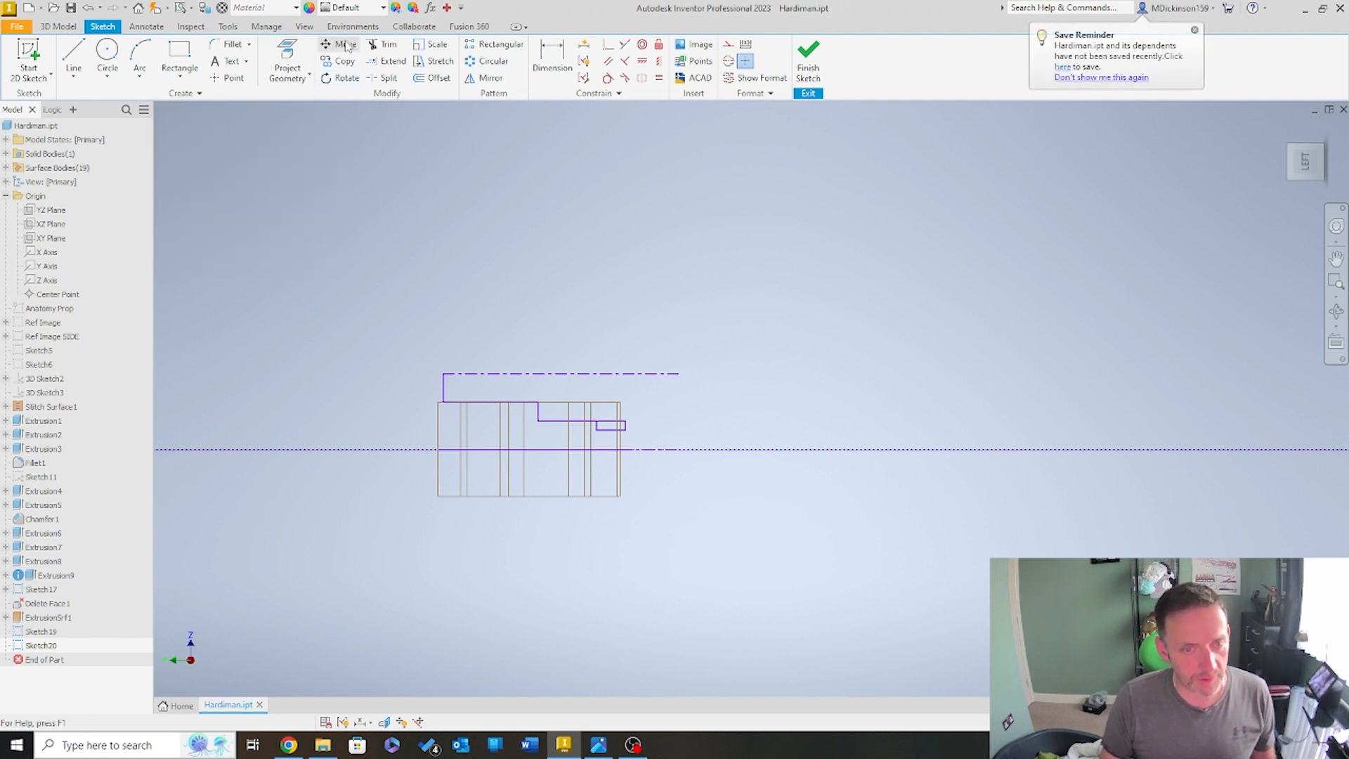
pyautogui.moveTo(404, 329); pyautogui.dragTo(772, 466)
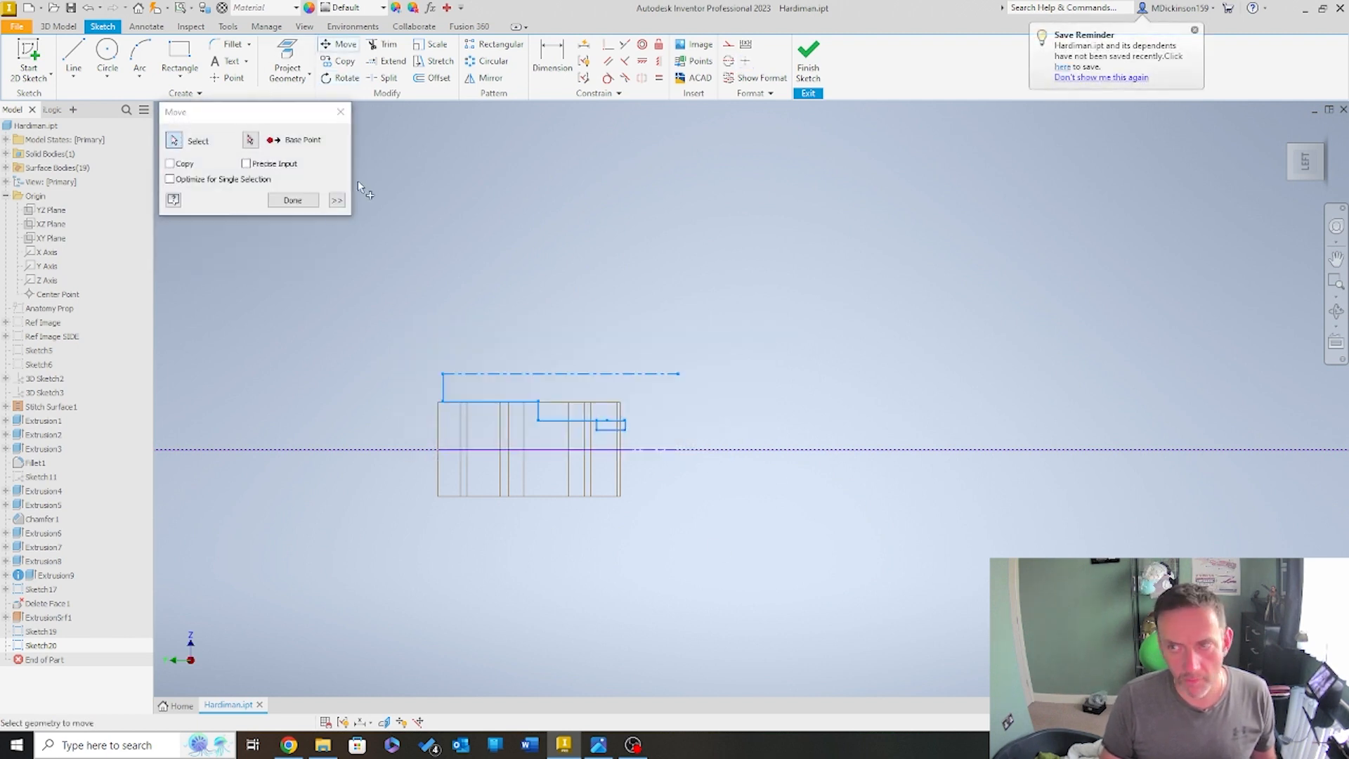
pyautogui.click(251, 139)
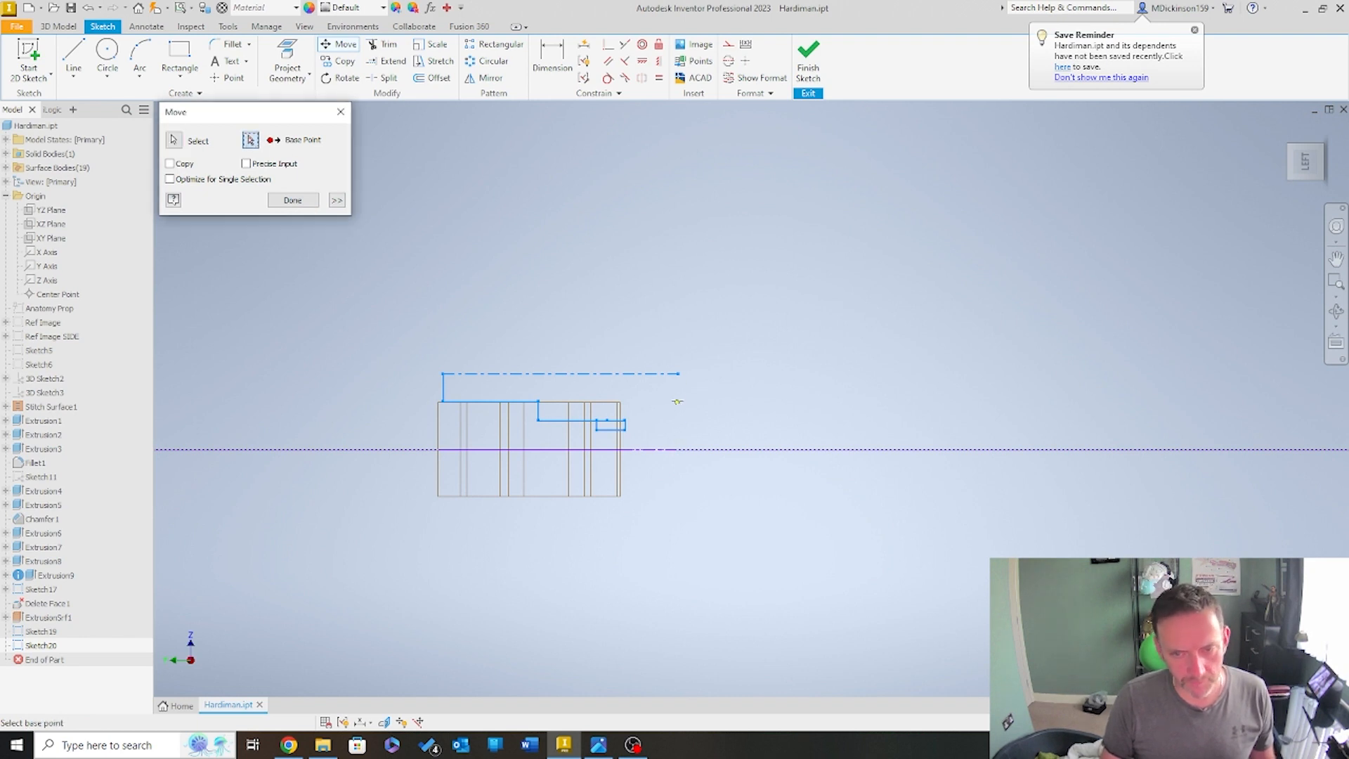
pyautogui.click(677, 373)
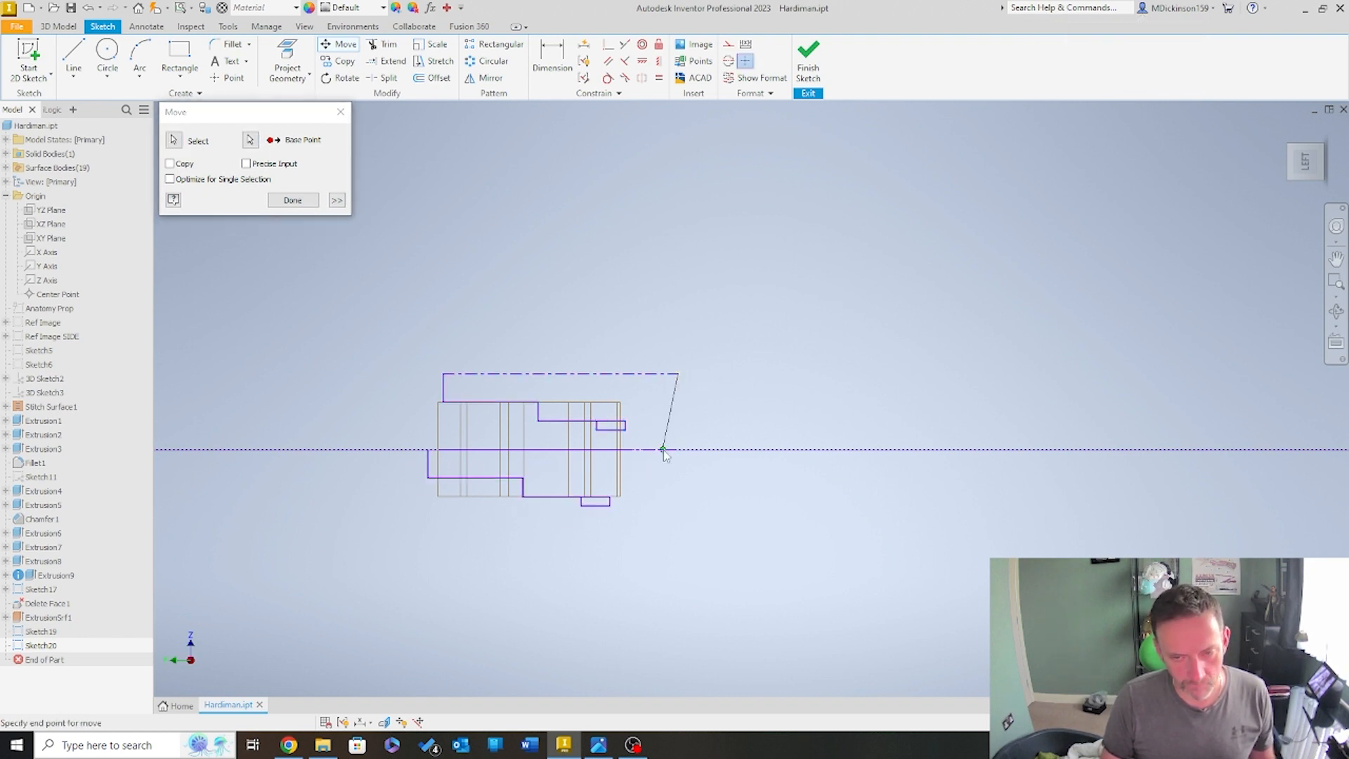
pyautogui.click(673, 283)
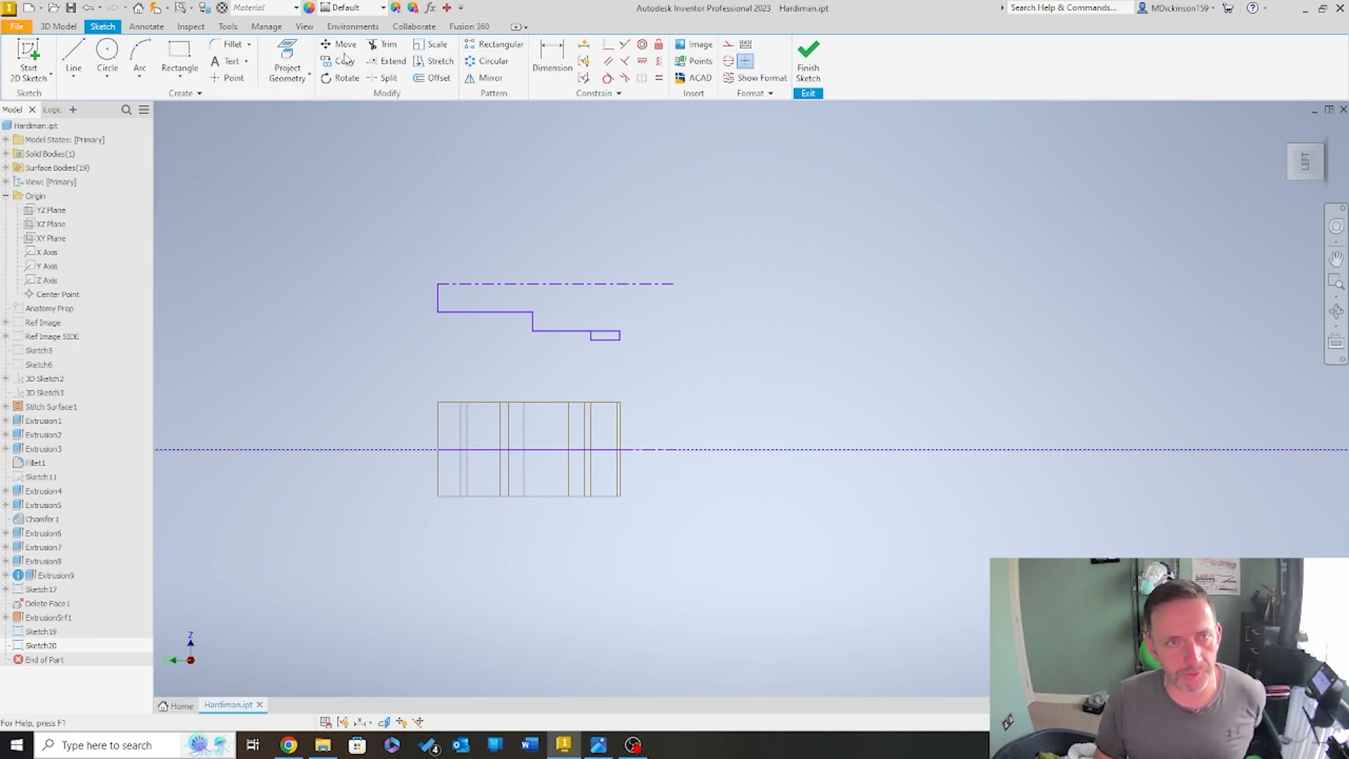
# Project the forearm body's horizontal centerline into the sketch
pyautogui.click(287, 62)
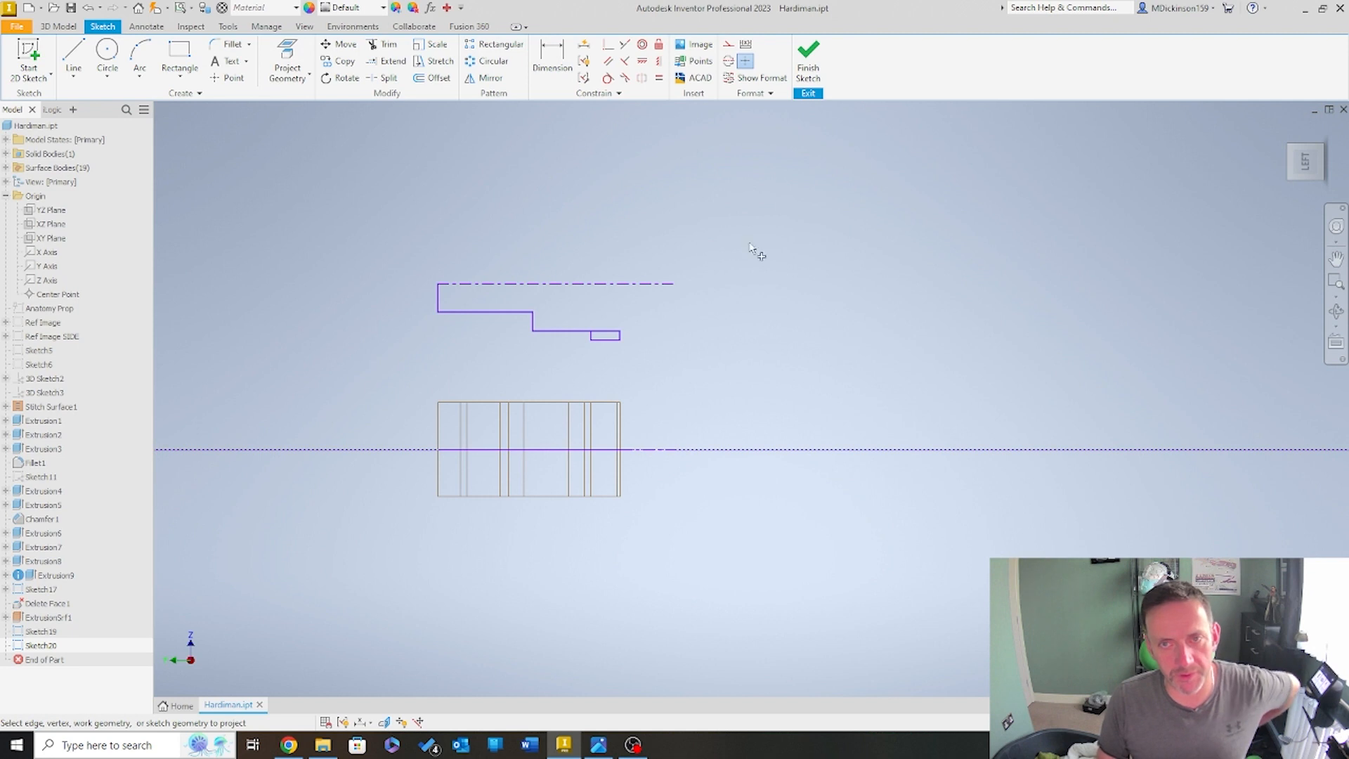
pyautogui.click(640, 450)
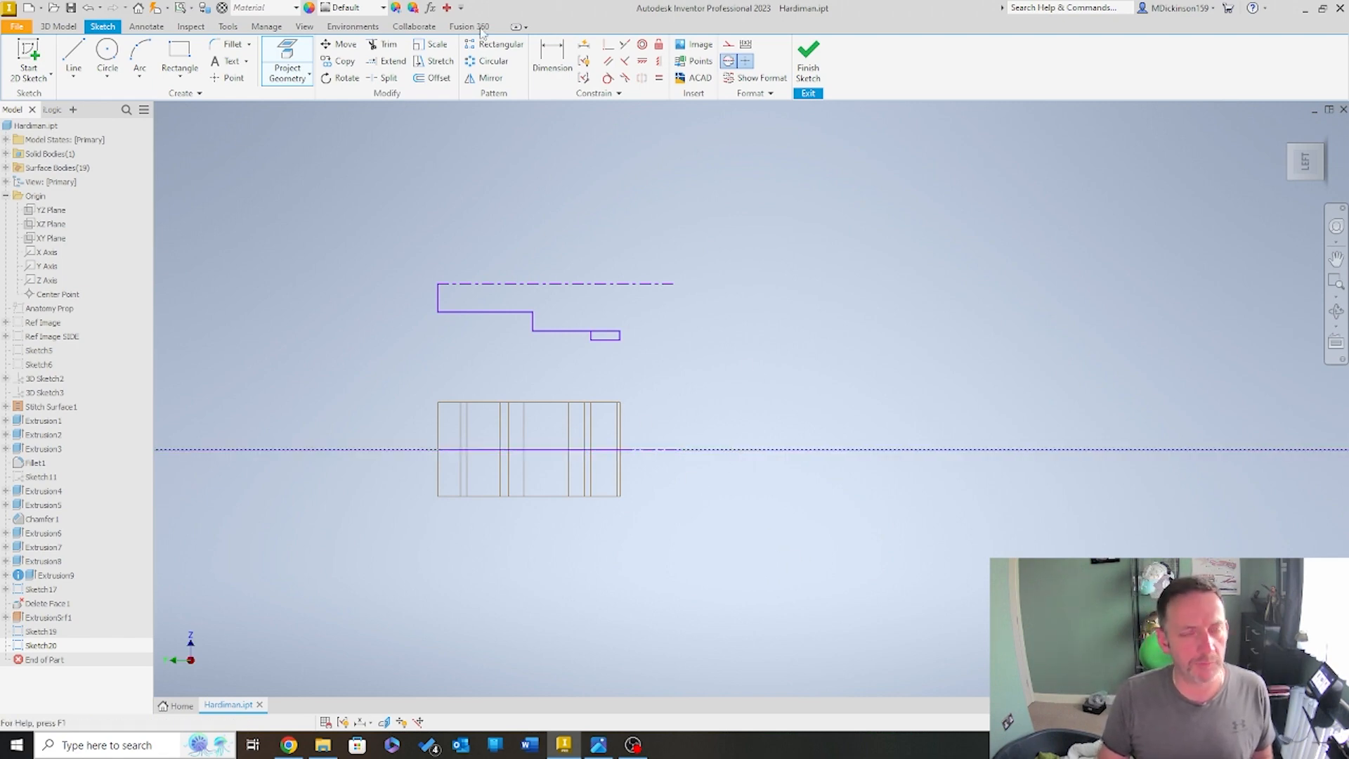
pyautogui.click(344, 43)
pyautogui.moveTo(384, 256)
pyautogui.mouseDown()
pyautogui.moveTo(782, 391)
pyautogui.moveTo(752, 368)
pyautogui.mouseUp()
pyautogui.click(250, 141)
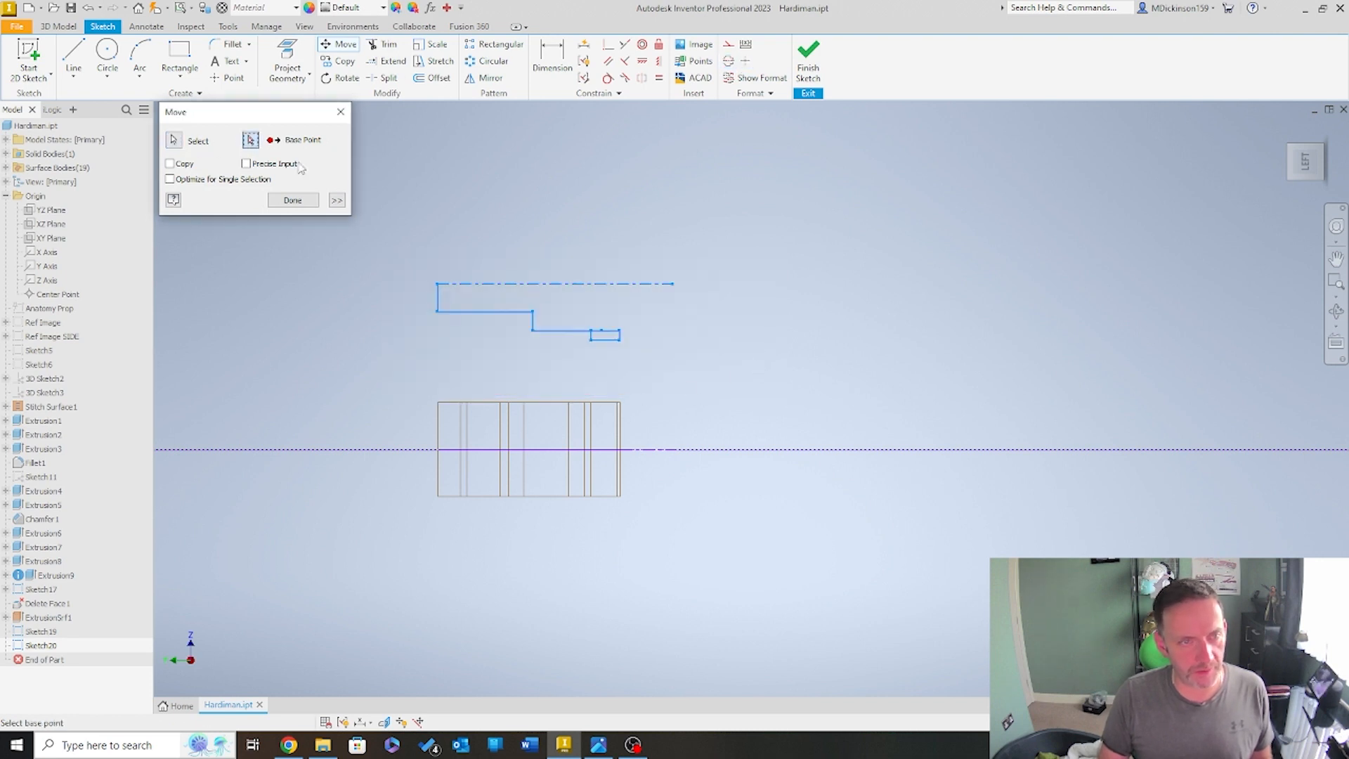
pyautogui.click(673, 284)
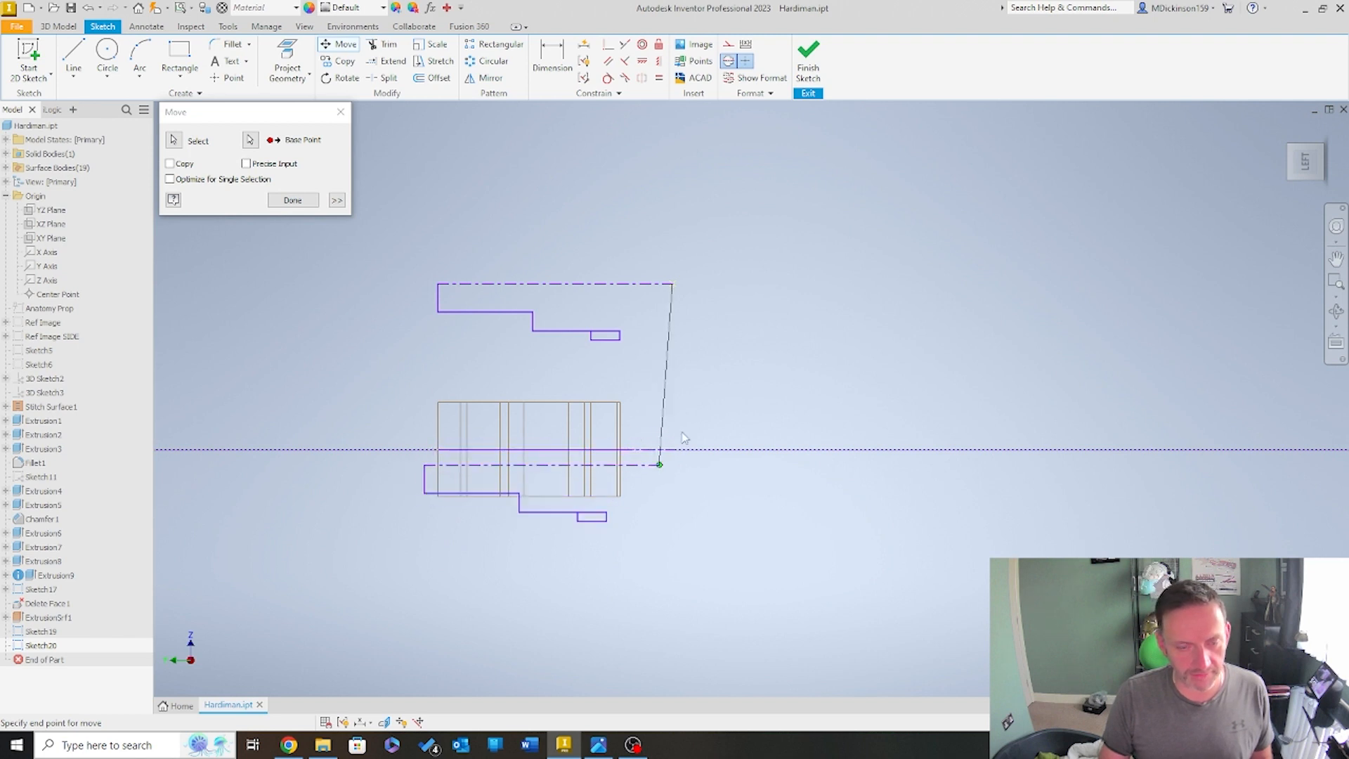
pyautogui.scroll(3, 623, 446)
pyautogui.scroll(-4, 624, 446)
pyautogui.scroll(3, 632, 521)
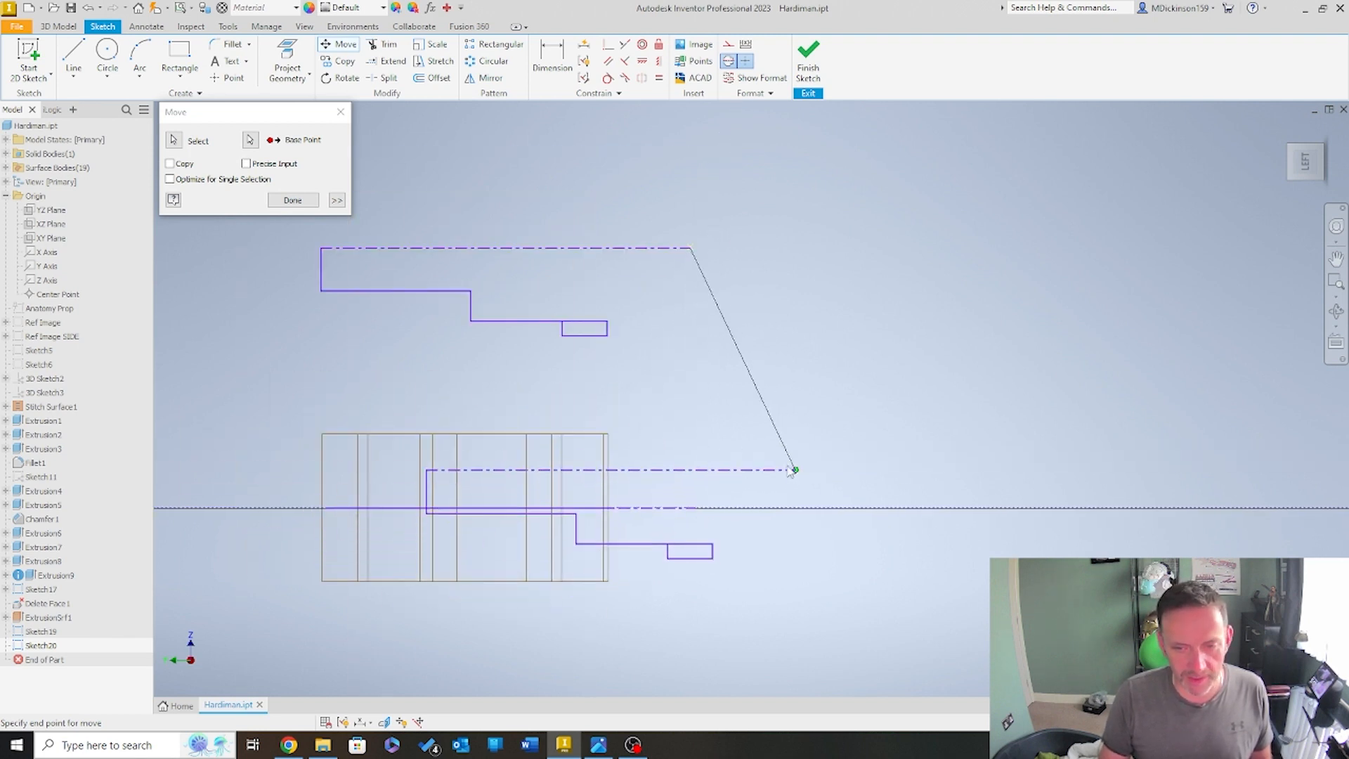
pyautogui.press('Escape')
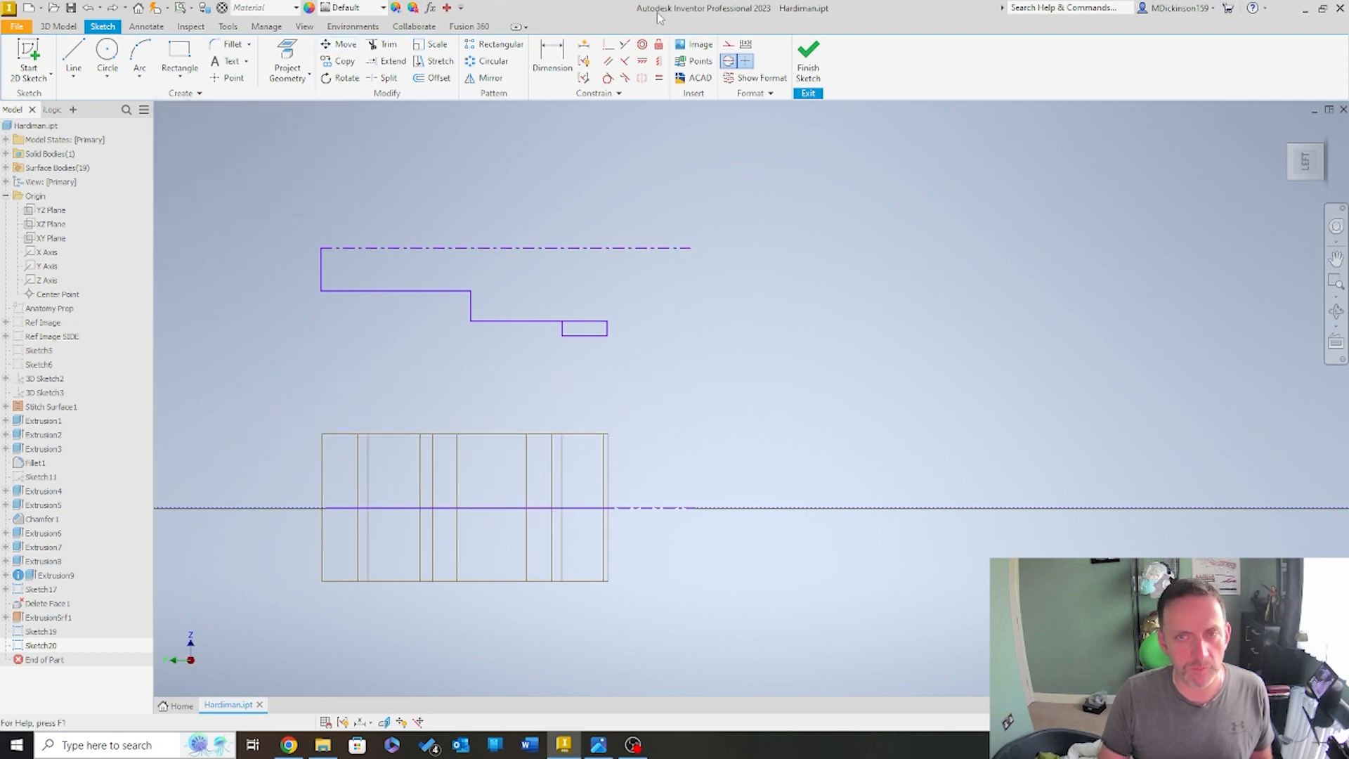
# Project the forearm body's vertical end edge nearest the half outline's closed end into the sketch
pyautogui.click(287, 58)
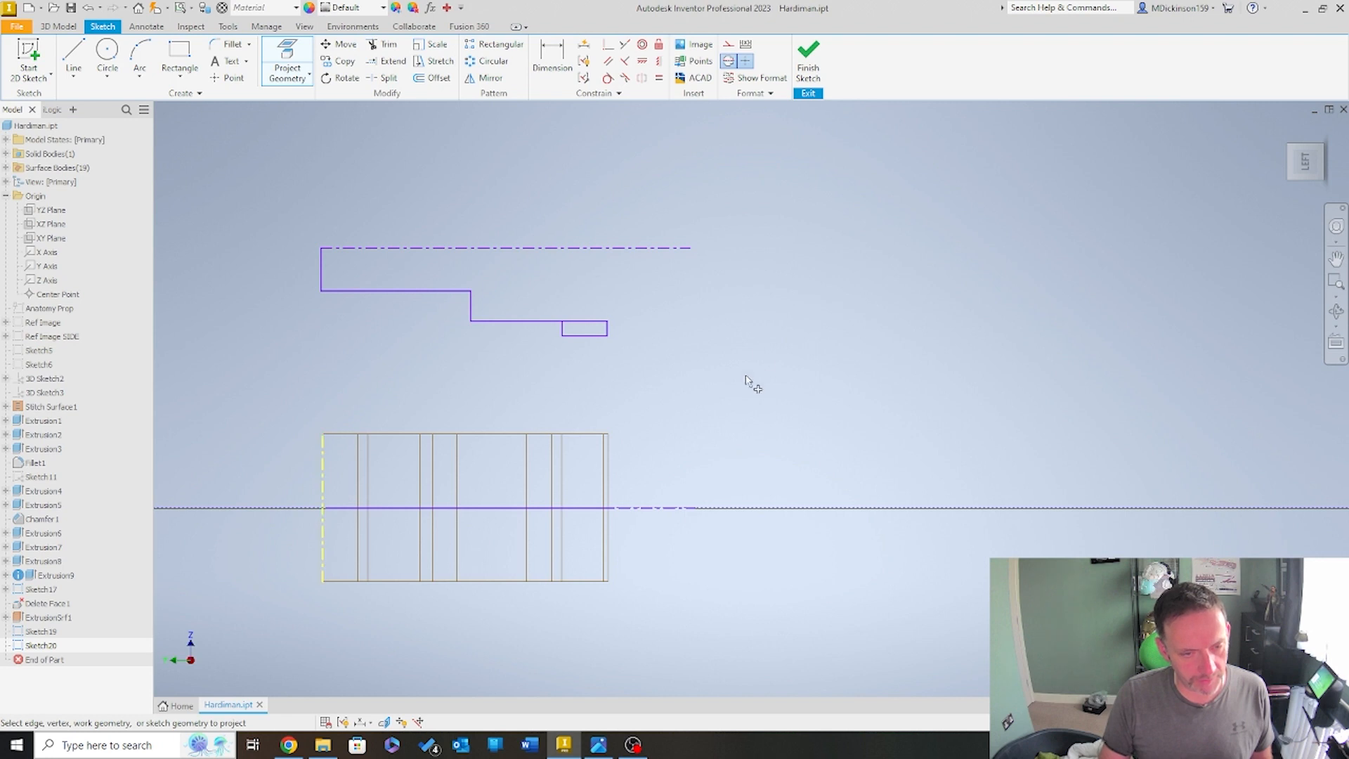
pyautogui.press('Escape')
pyautogui.scroll(2, 699, 456)
pyautogui.scroll(-4, 442, 502)
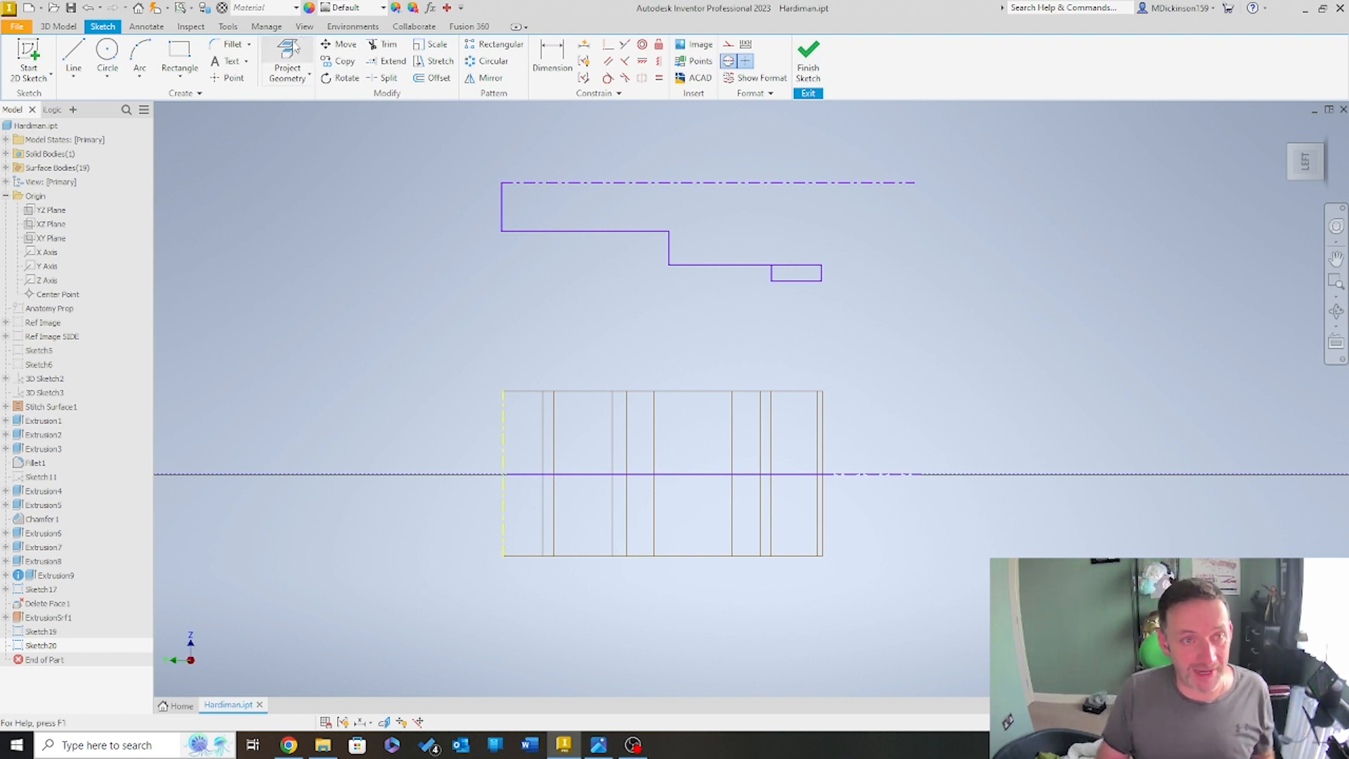
pyautogui.click(342, 44)
pyautogui.moveTo(416, 139); pyautogui.dragTo(1065, 313)
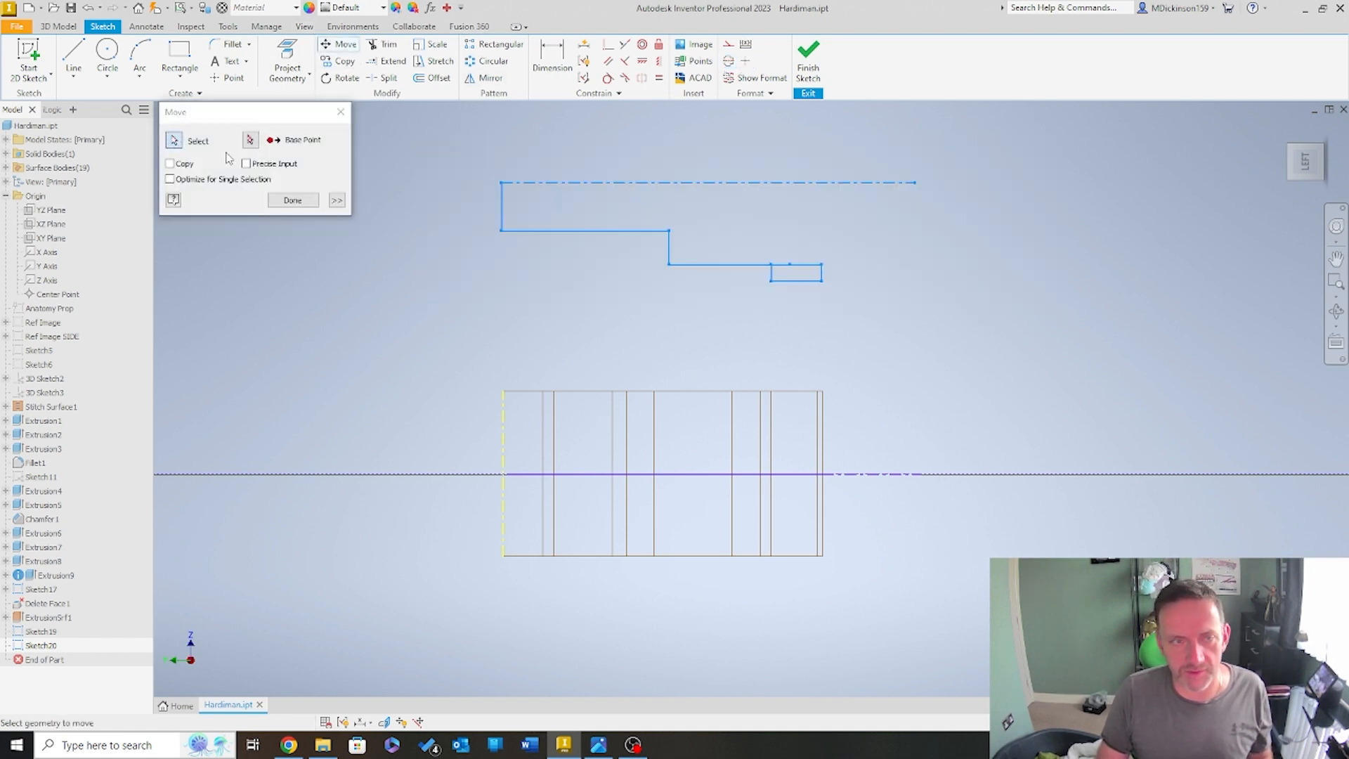
pyautogui.click(250, 139)
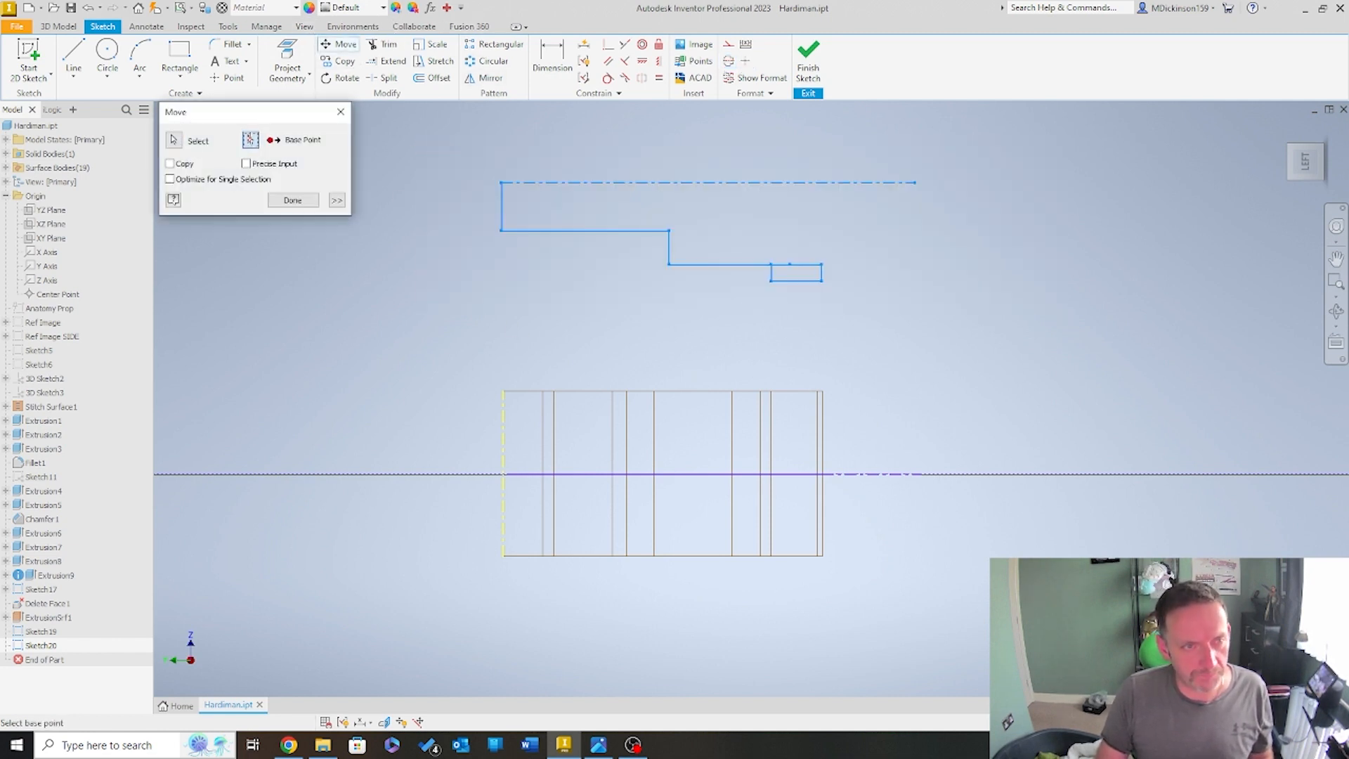
pyautogui.click(504, 183)
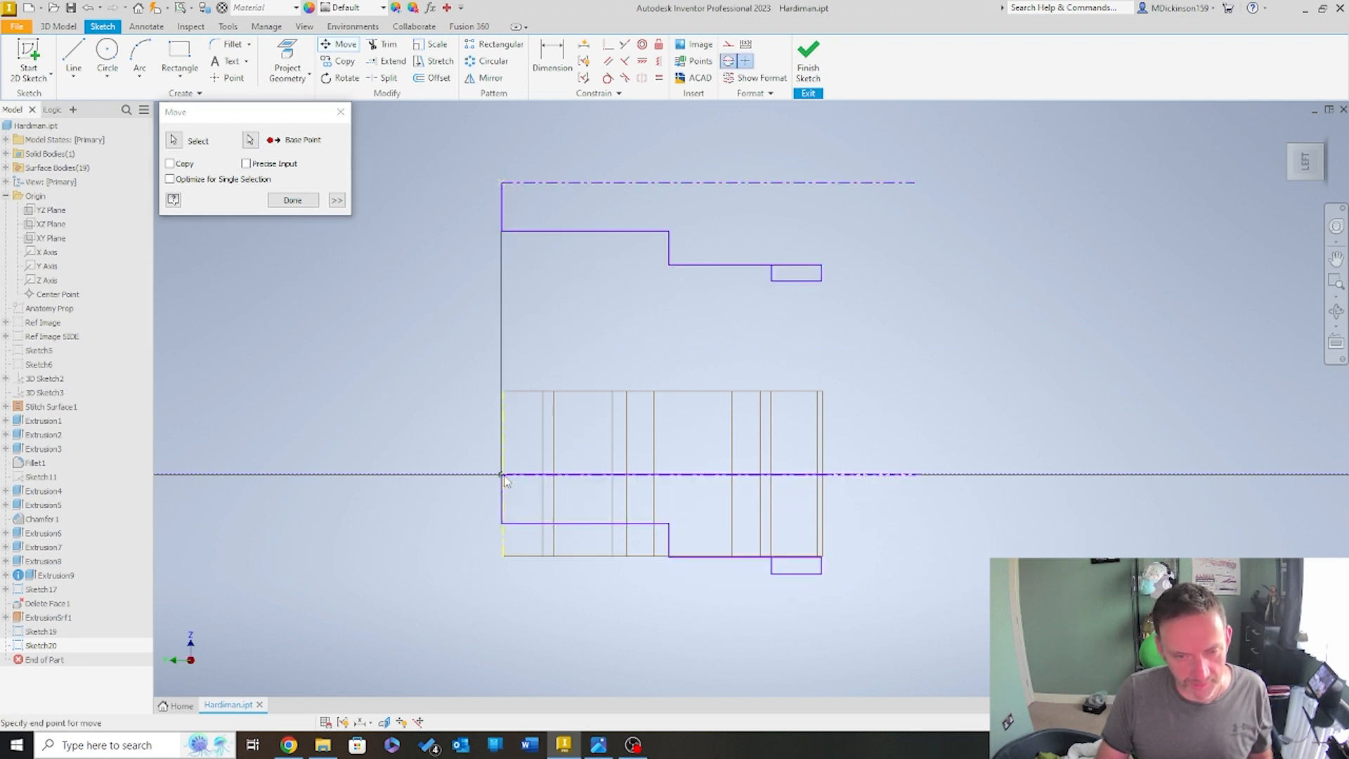
pyautogui.scroll(5, 505, 478)
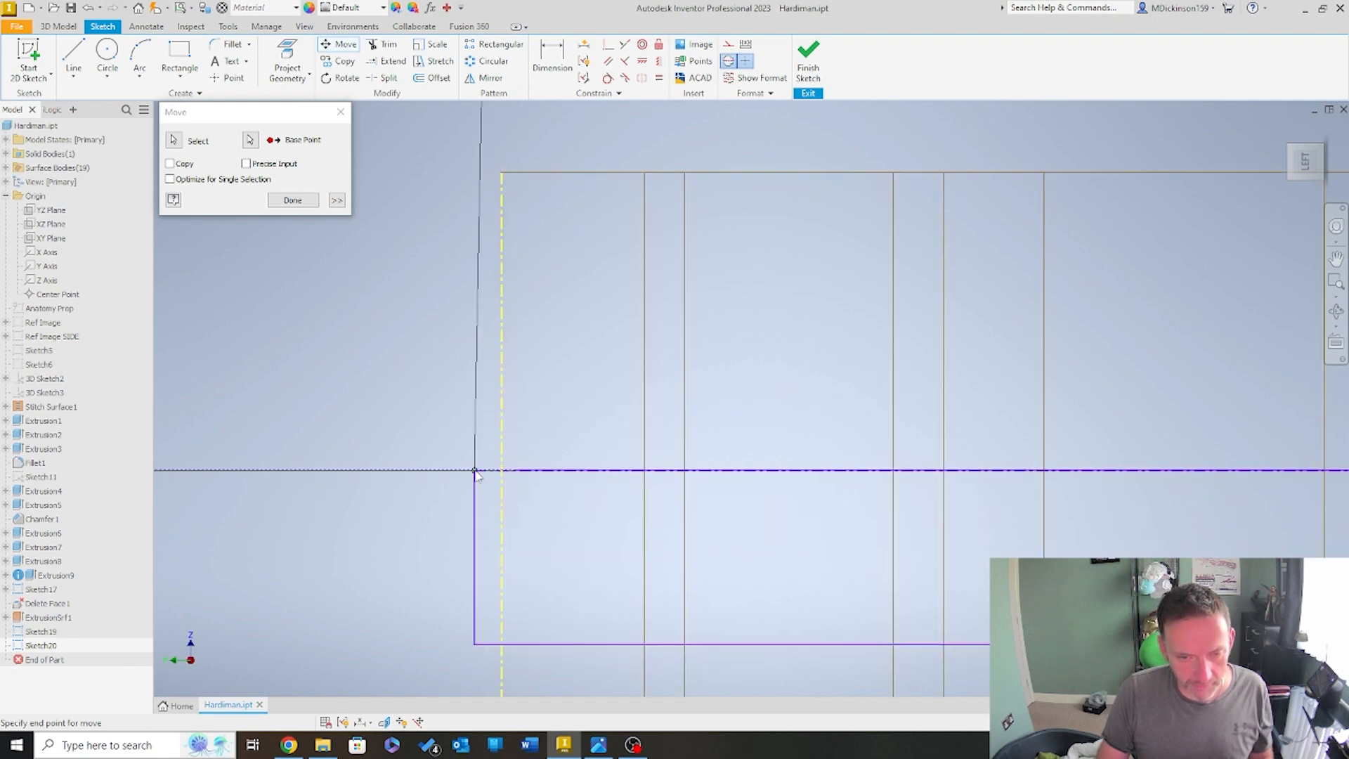
pyautogui.scroll(-5, 497, 478)
pyautogui.scroll(3, 527, 495)
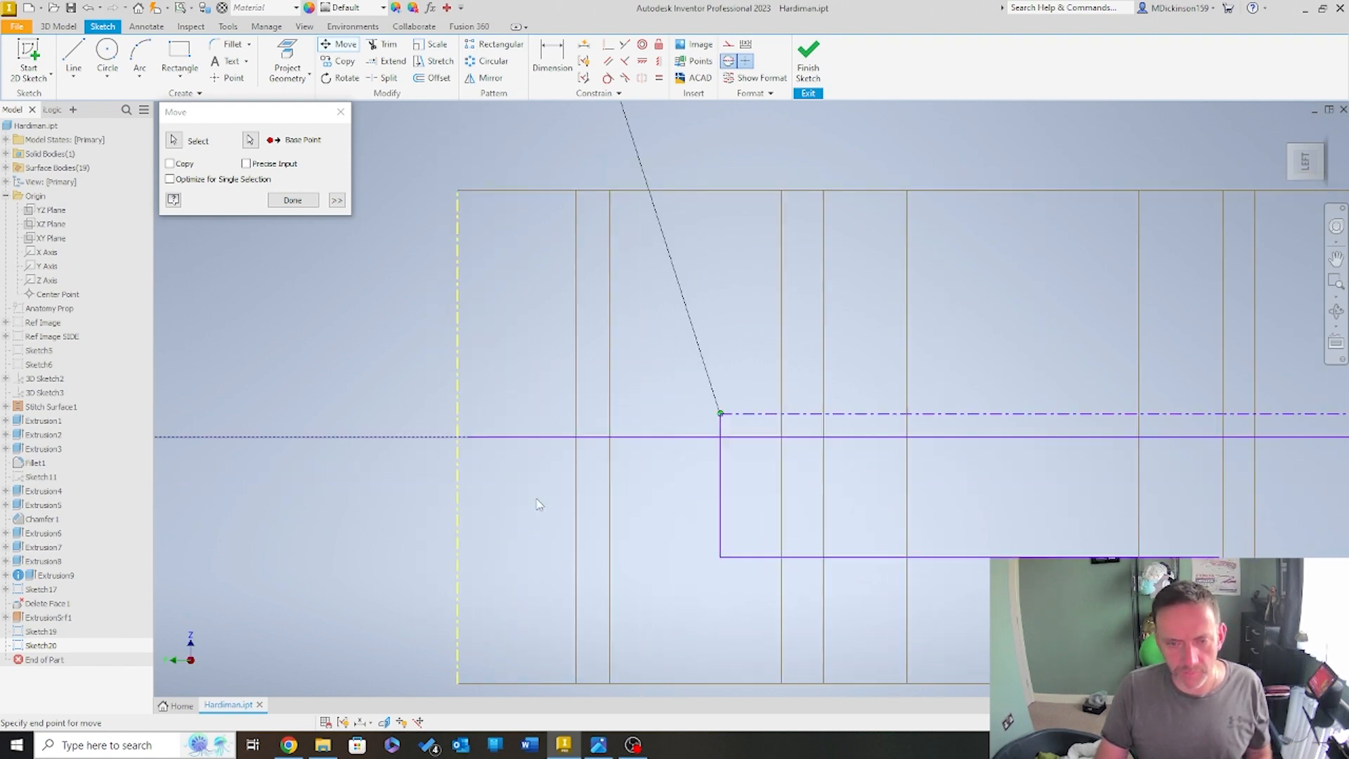
pyautogui.scroll(-2, 491, 506)
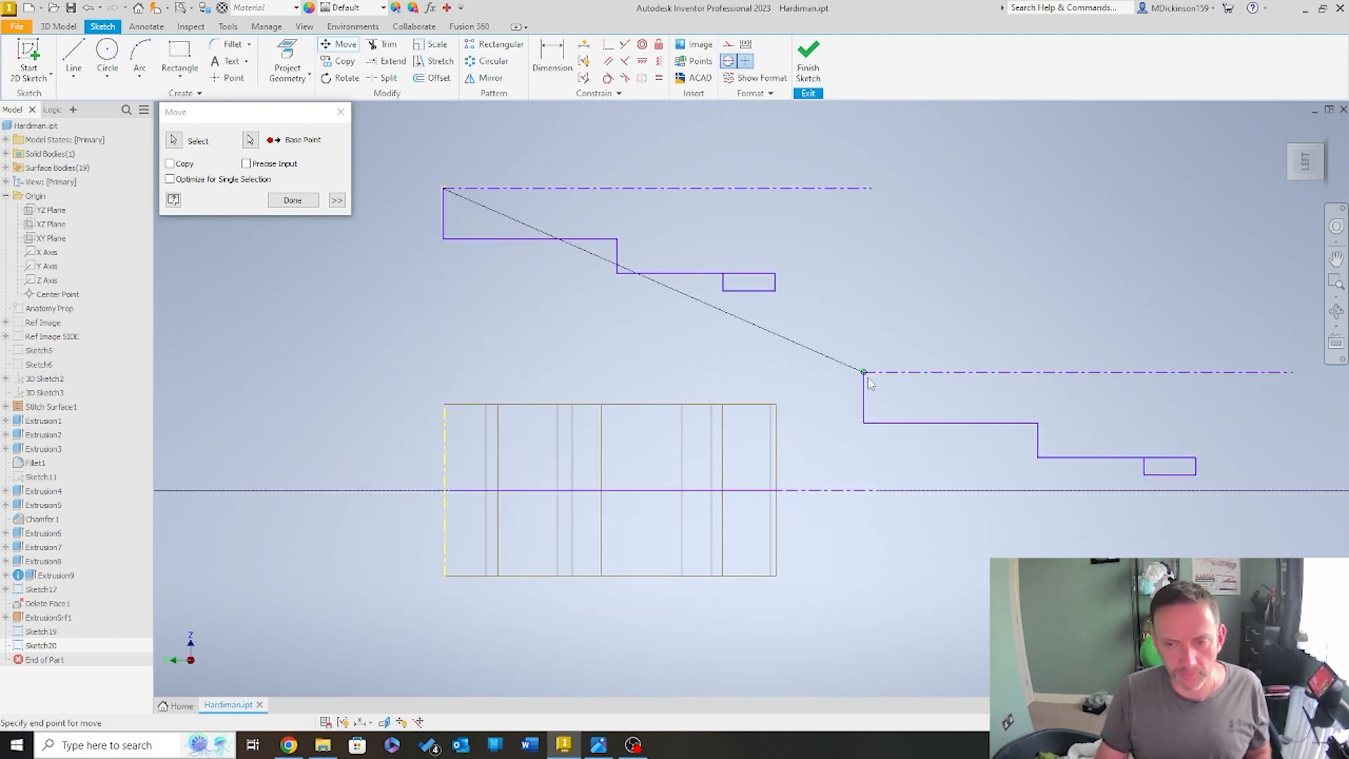
pyautogui.press('Escape')
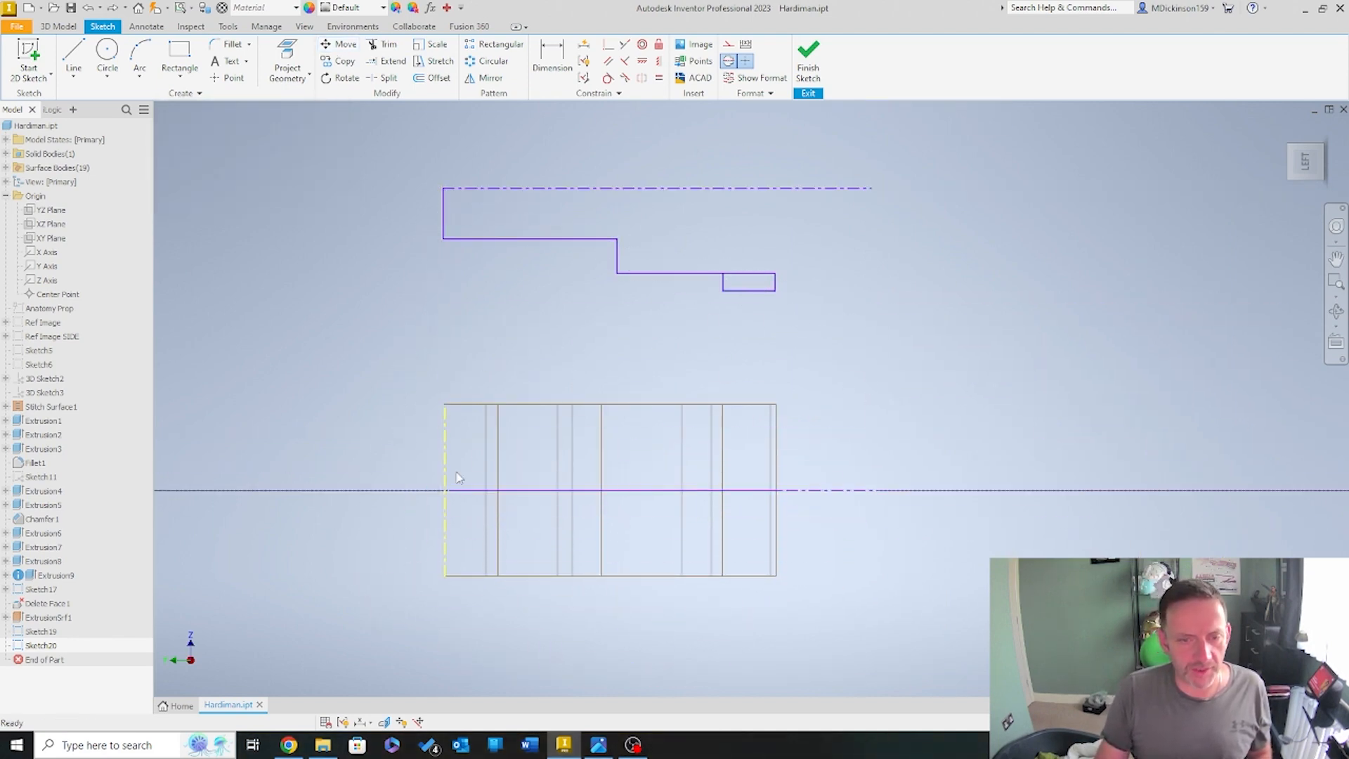
# Delete the projected end edge and project the forearm body's end edge again where it meets the centerline
pyautogui.click(443, 462)
pyautogui.press('Delete')
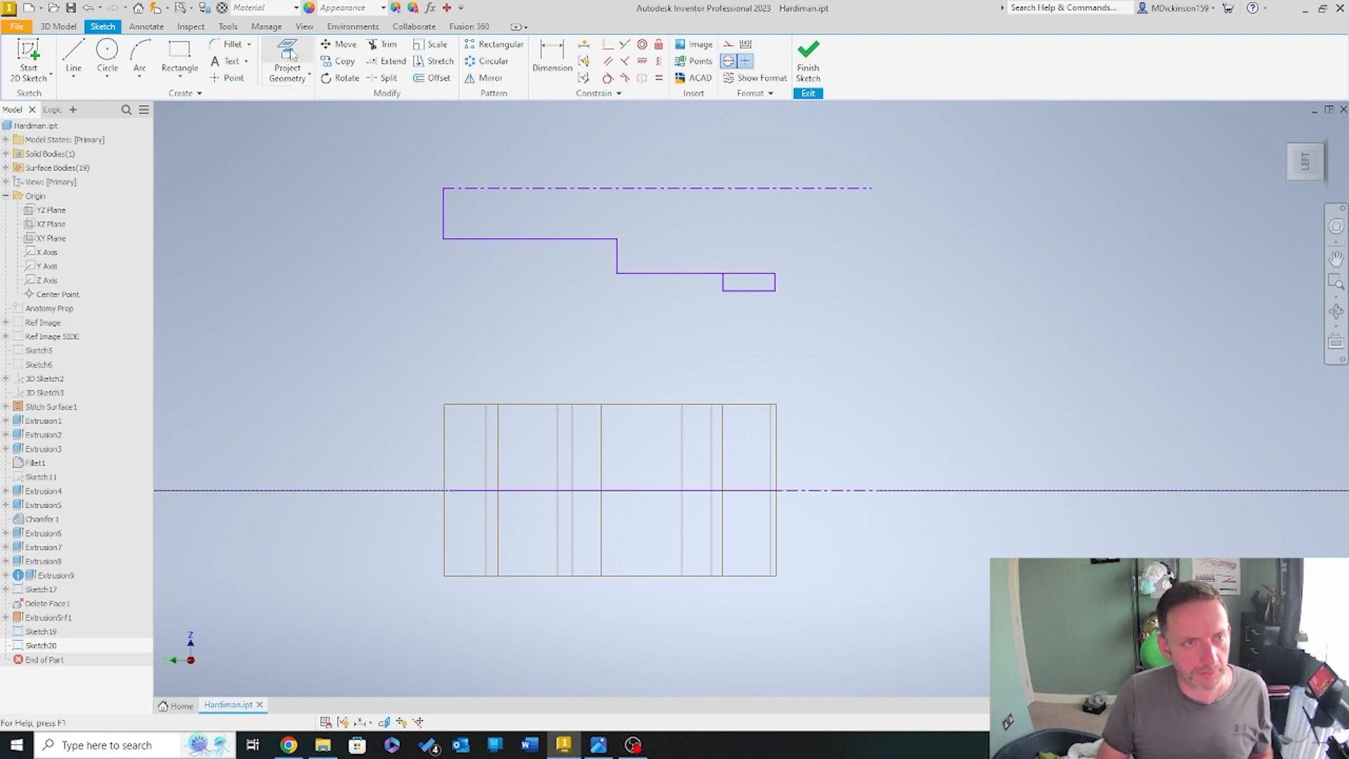
pyautogui.click(287, 61)
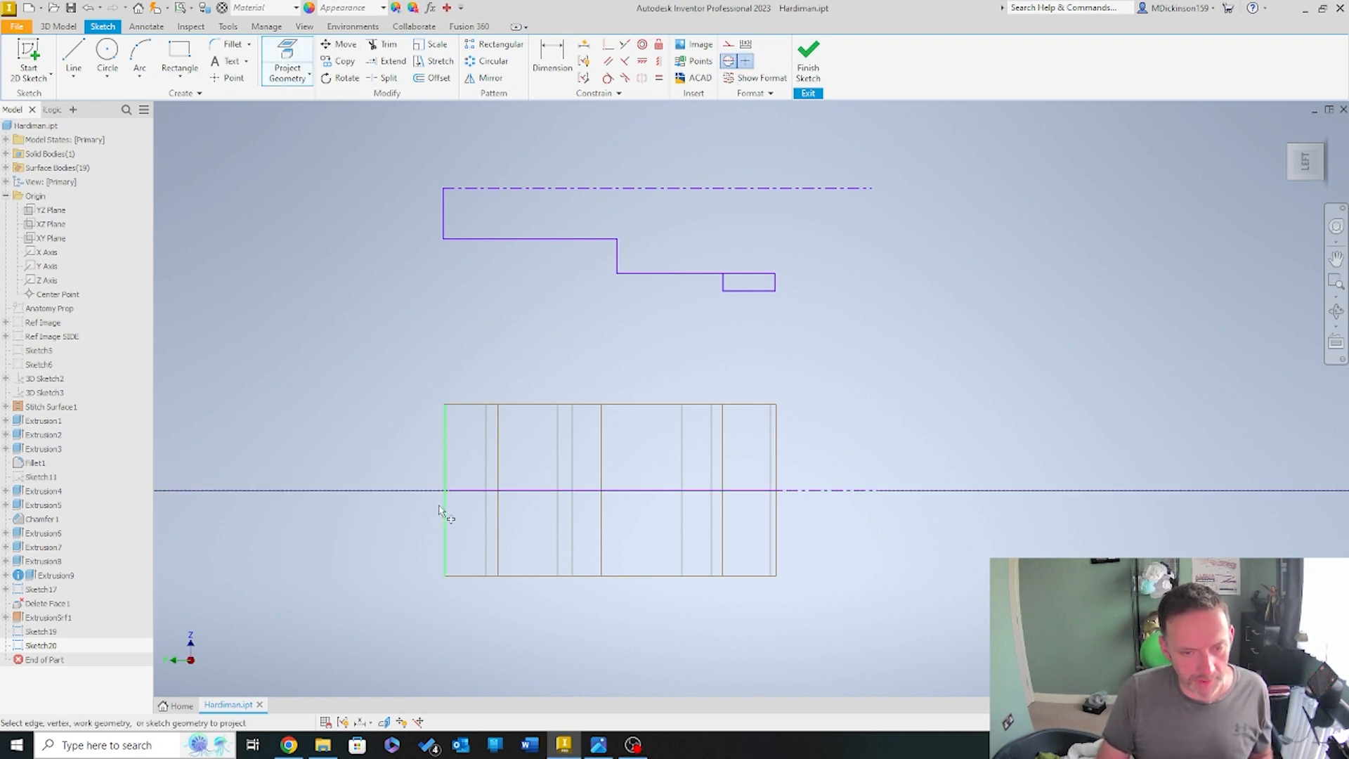
pyautogui.scroll(8, 453, 496)
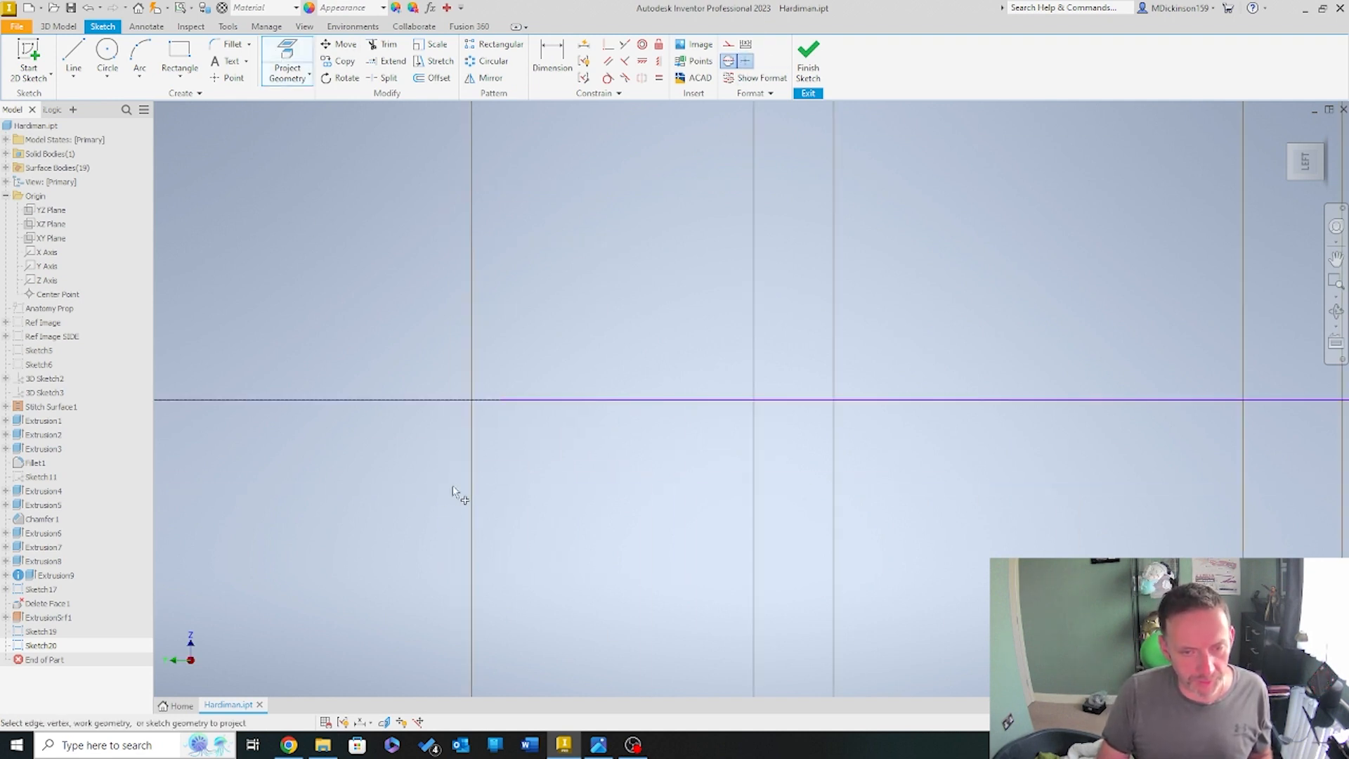
pyautogui.click(475, 401)
pyautogui.click(470, 437)
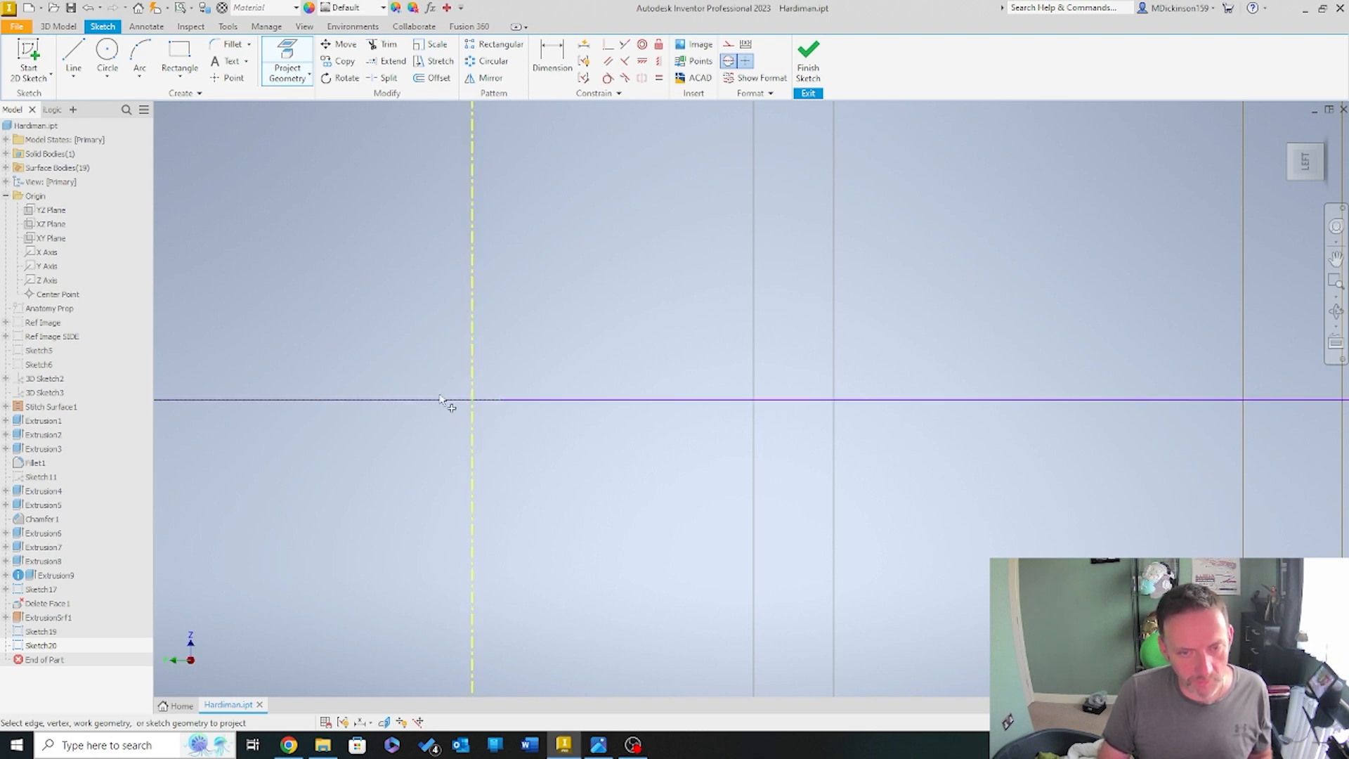
pyautogui.scroll(-5, 565, 419)
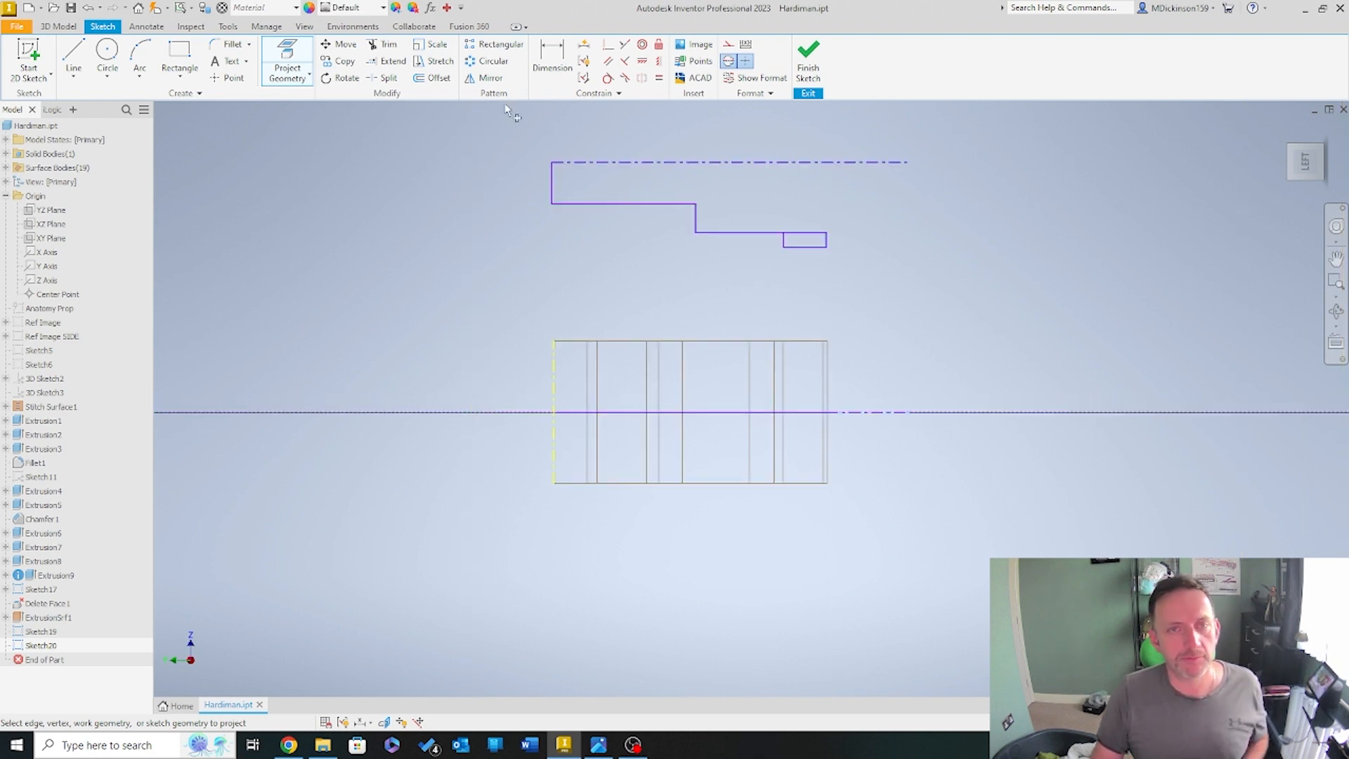
pyautogui.click(339, 44)
pyautogui.moveTo(491, 135); pyautogui.dragTo(973, 291)
pyautogui.click(252, 140)
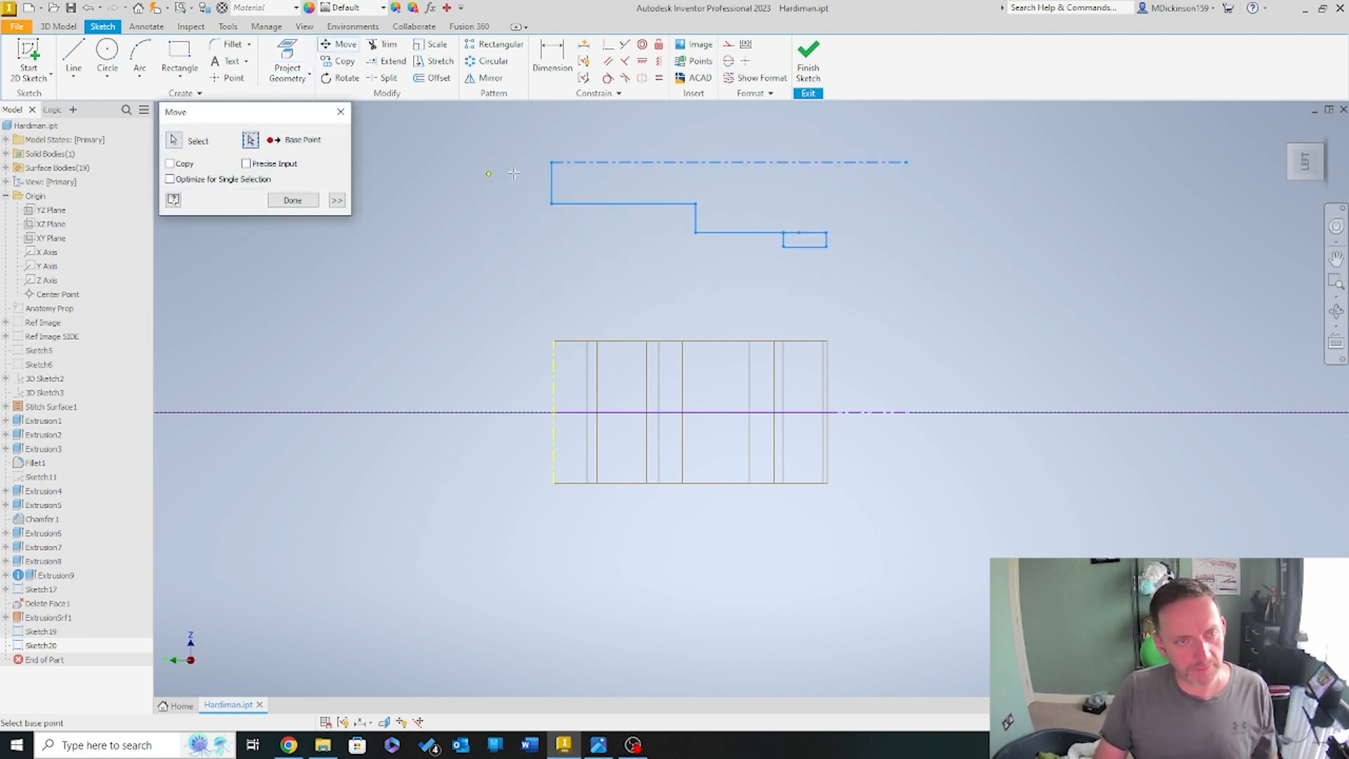
pyautogui.click(552, 162)
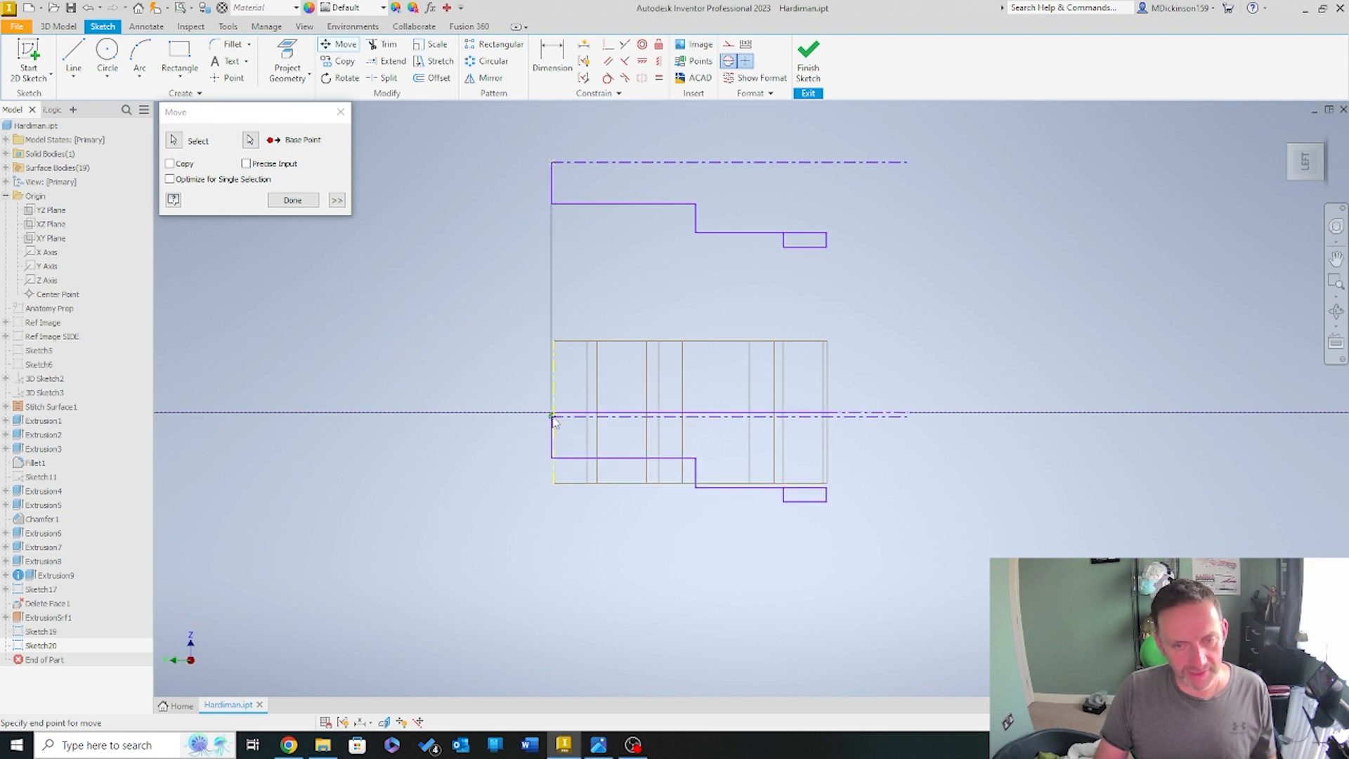
pyautogui.click(341, 111)
# Delete the projected end edge from the sketch and fix the half outline's lines in place
pyautogui.moveTo(497, 307); pyautogui.dragTo(749, 553)
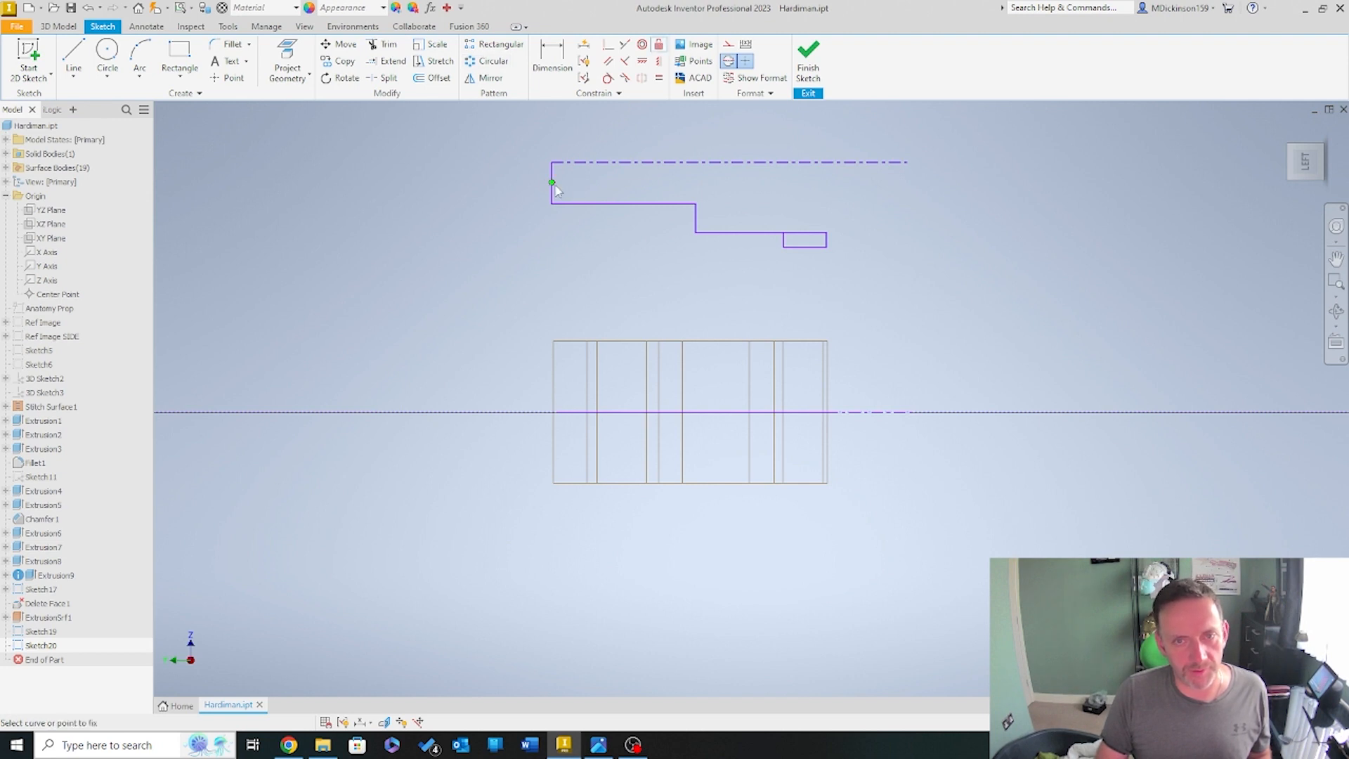
pyautogui.click(609, 208)
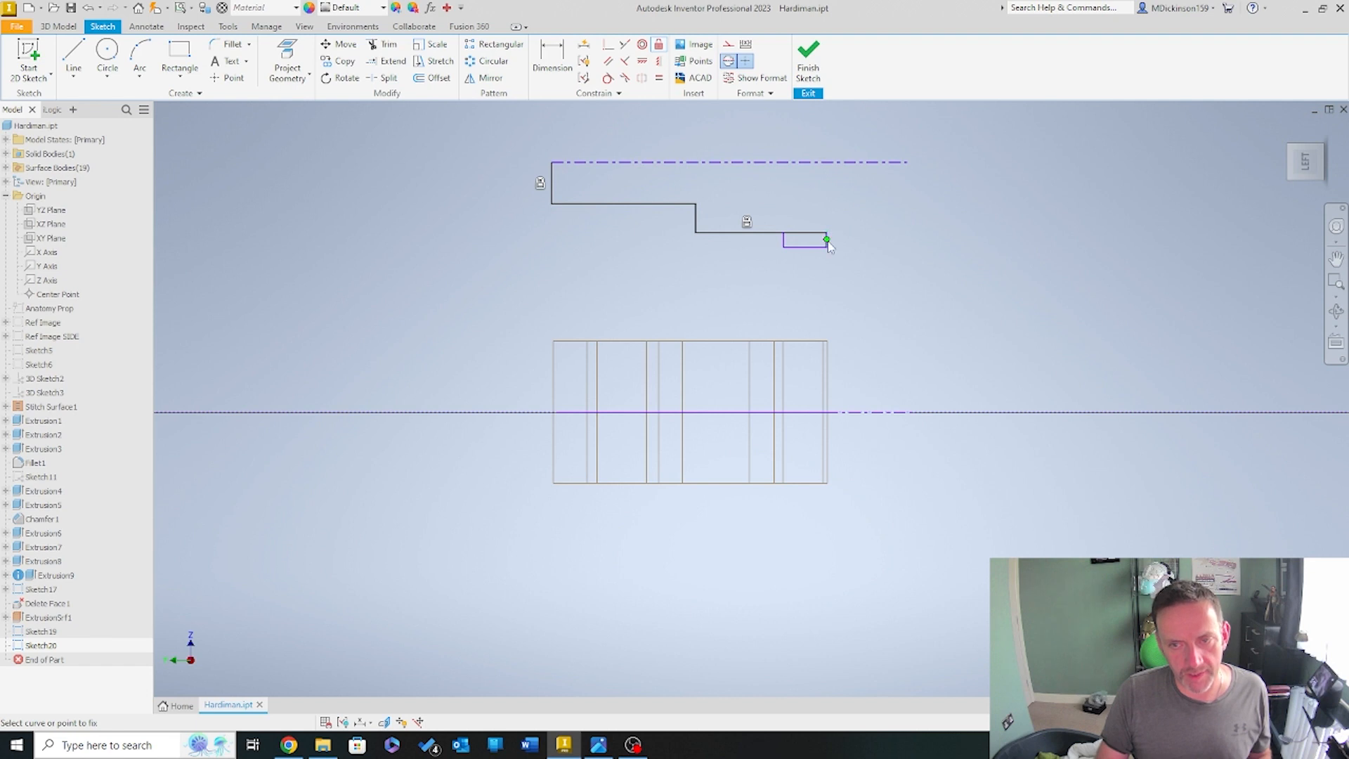
pyautogui.scroll(3, 832, 247)
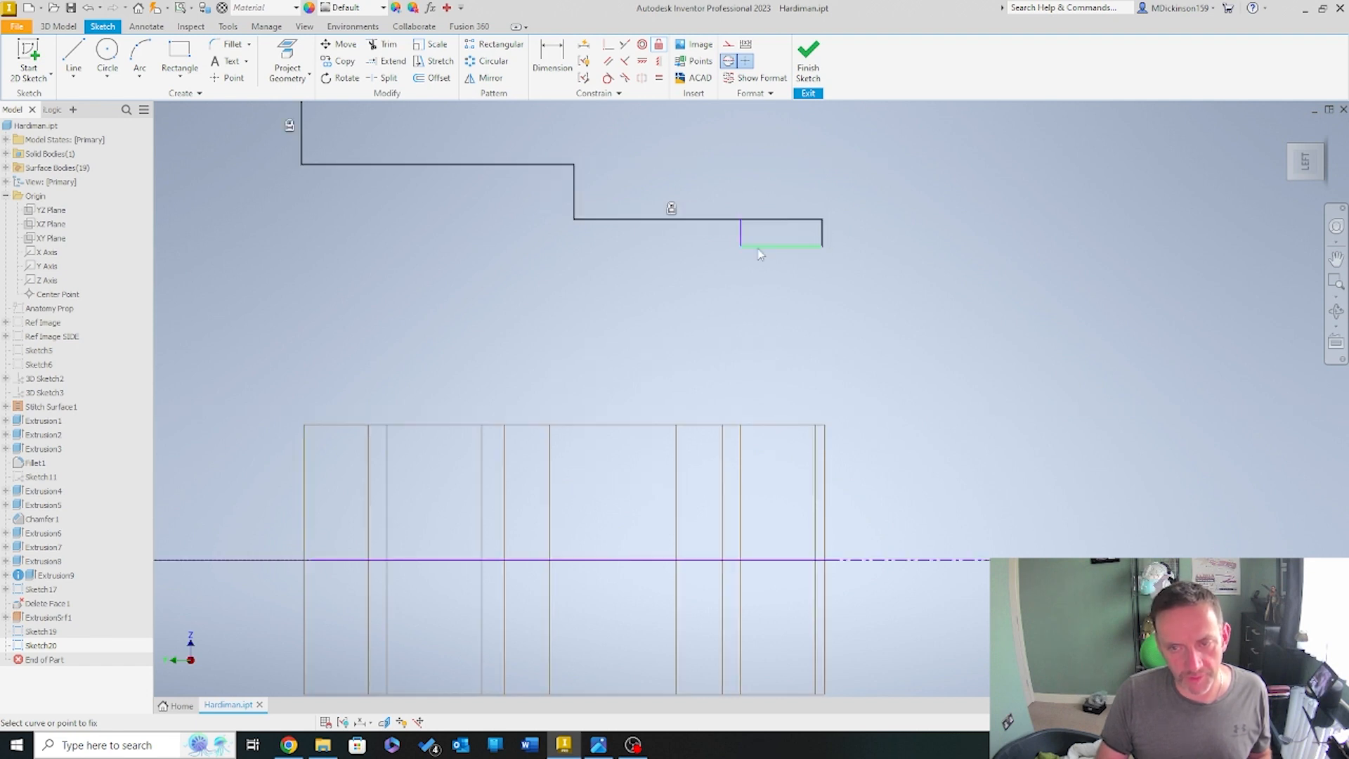
pyautogui.scroll(-4, 618, 317)
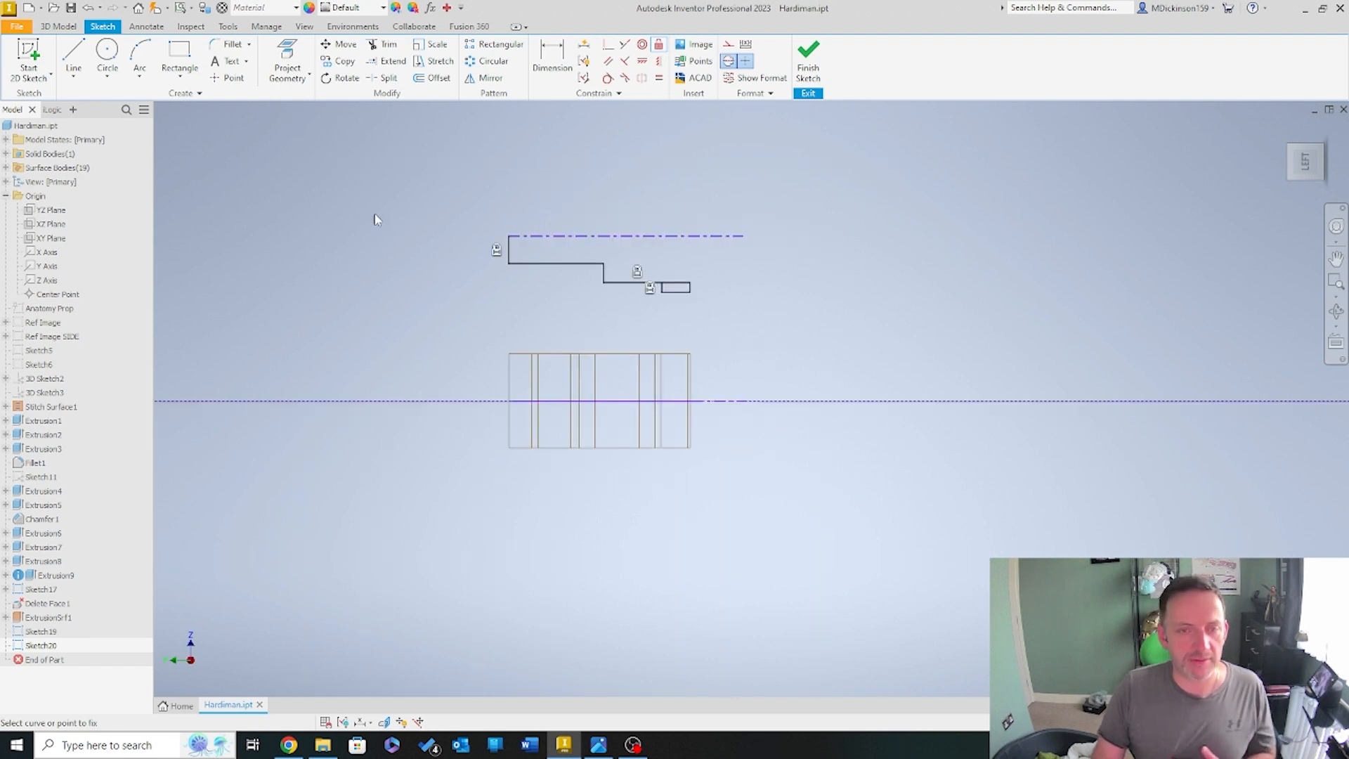
# Try to move the fixed half outline by its centerline's end onto the forearm body, removing its constraints, and undo the move and fixes
pyautogui.click(340, 44)
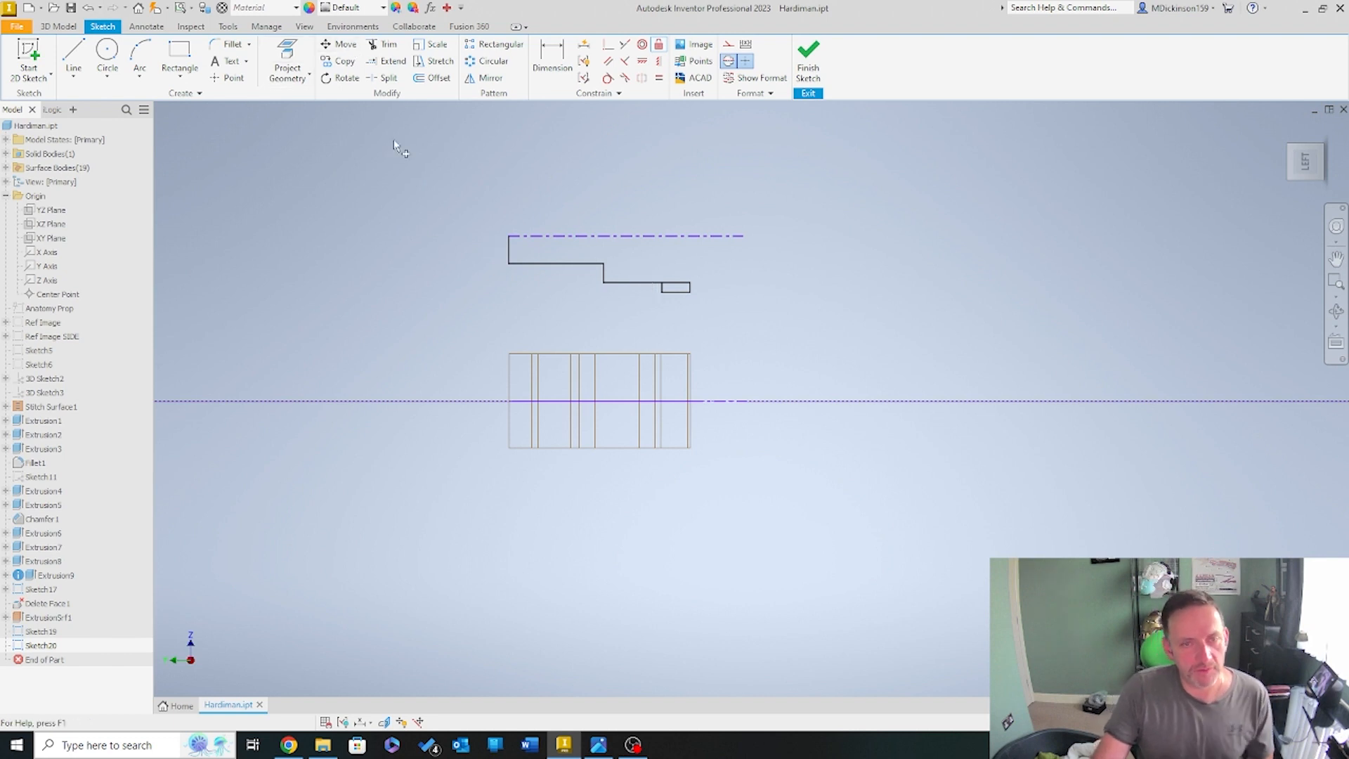
pyautogui.moveTo(437, 162); pyautogui.dragTo(846, 331)
pyautogui.click(250, 140)
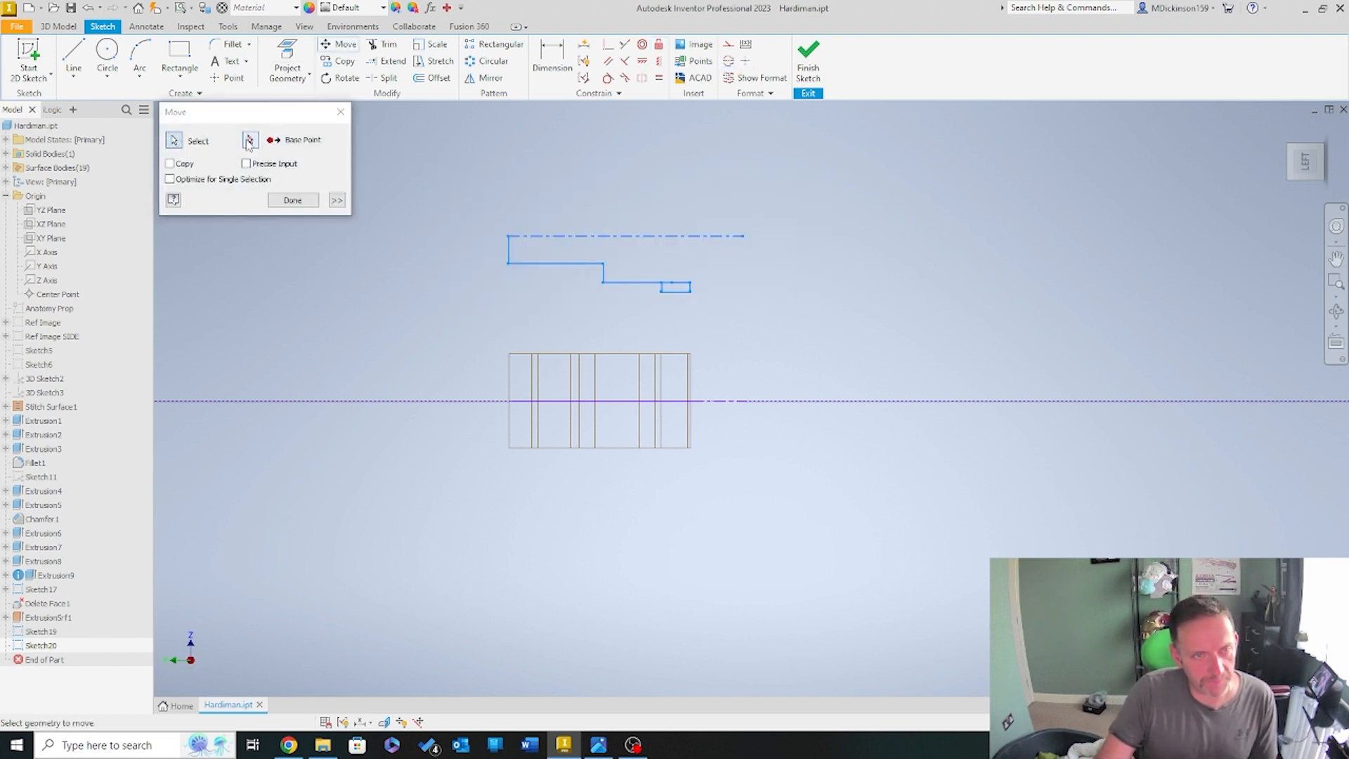
pyautogui.click(508, 235)
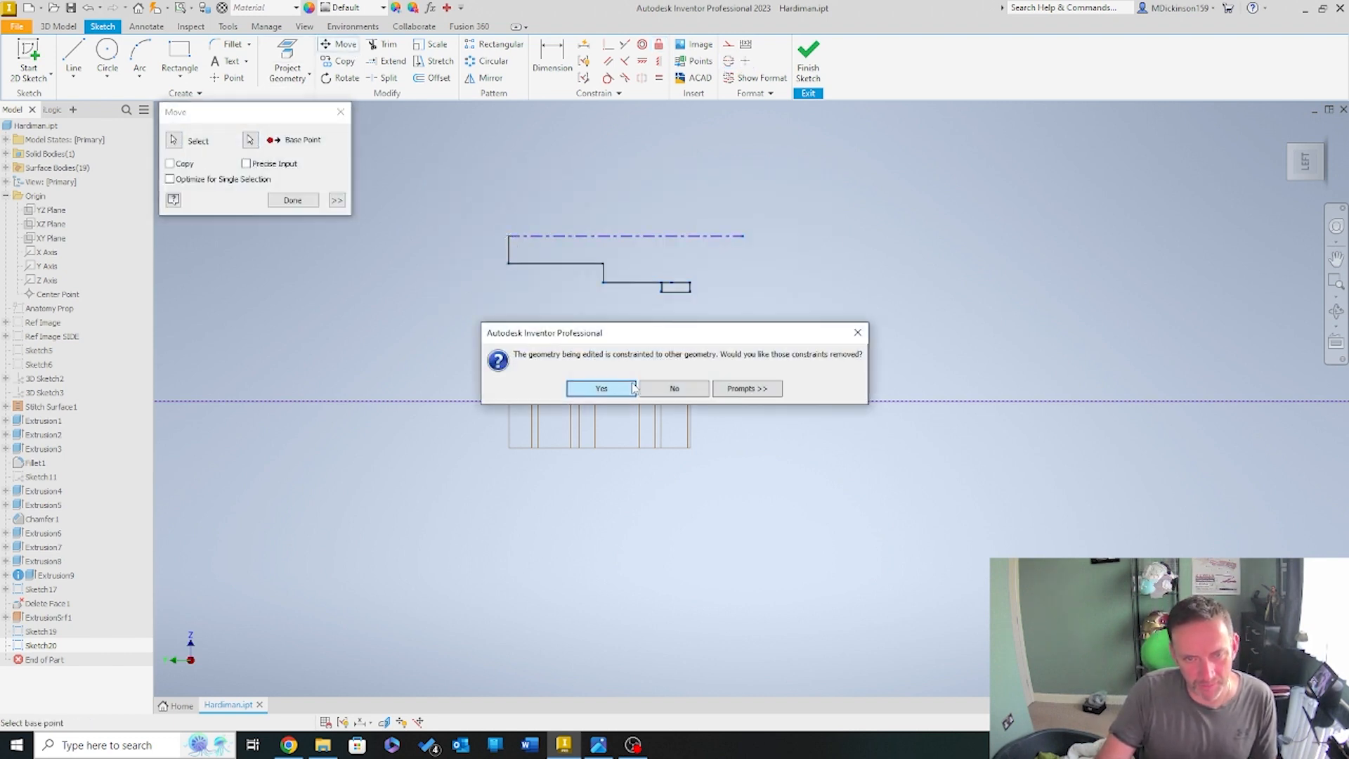
pyautogui.click(595, 394)
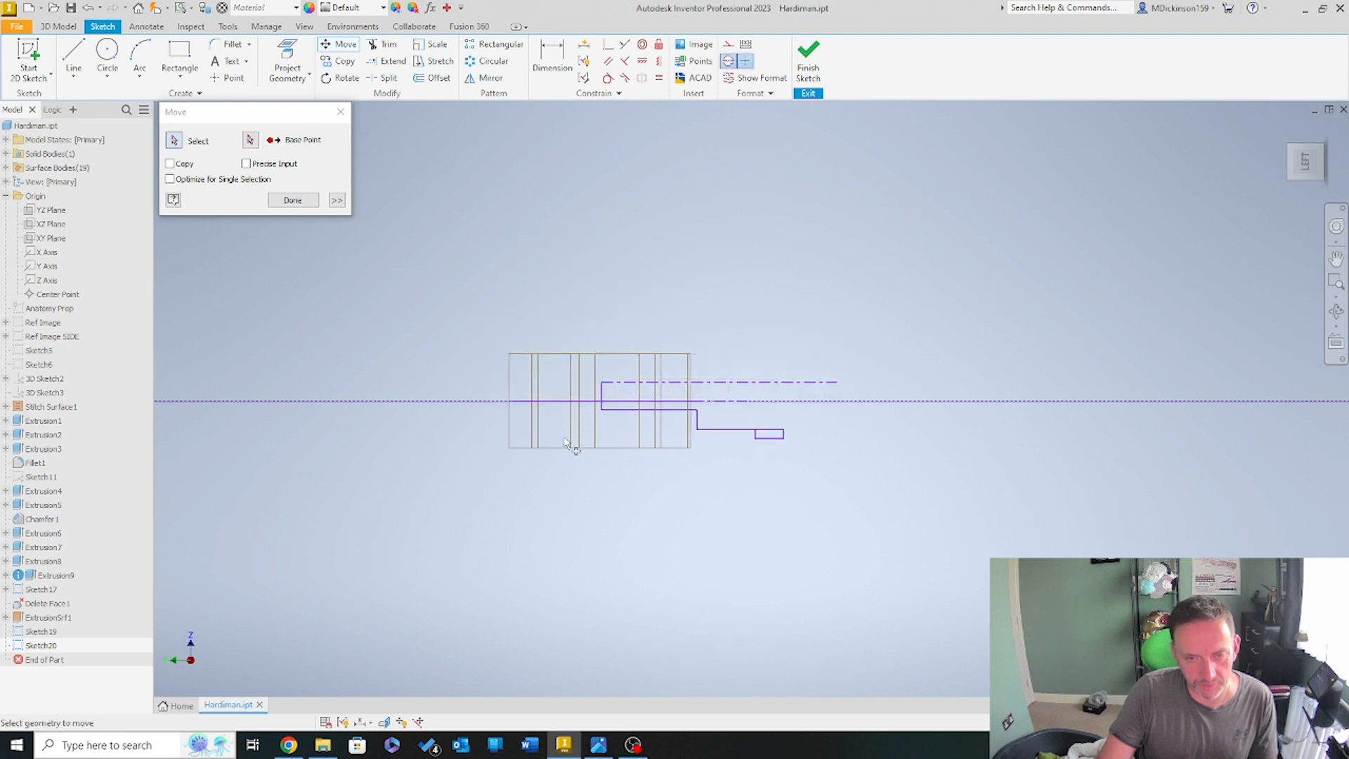
pyautogui.press('Escape')
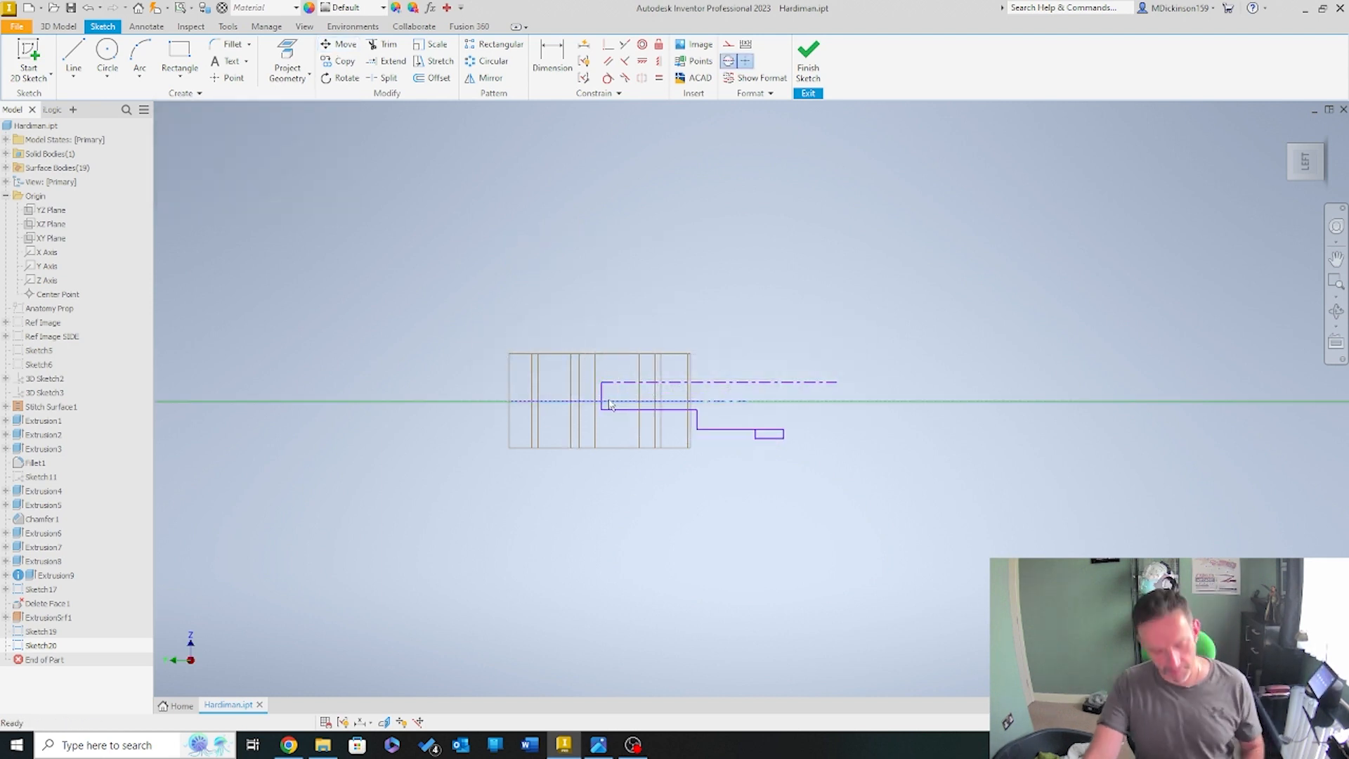
pyautogui.hotkey('ctrl', 'z')
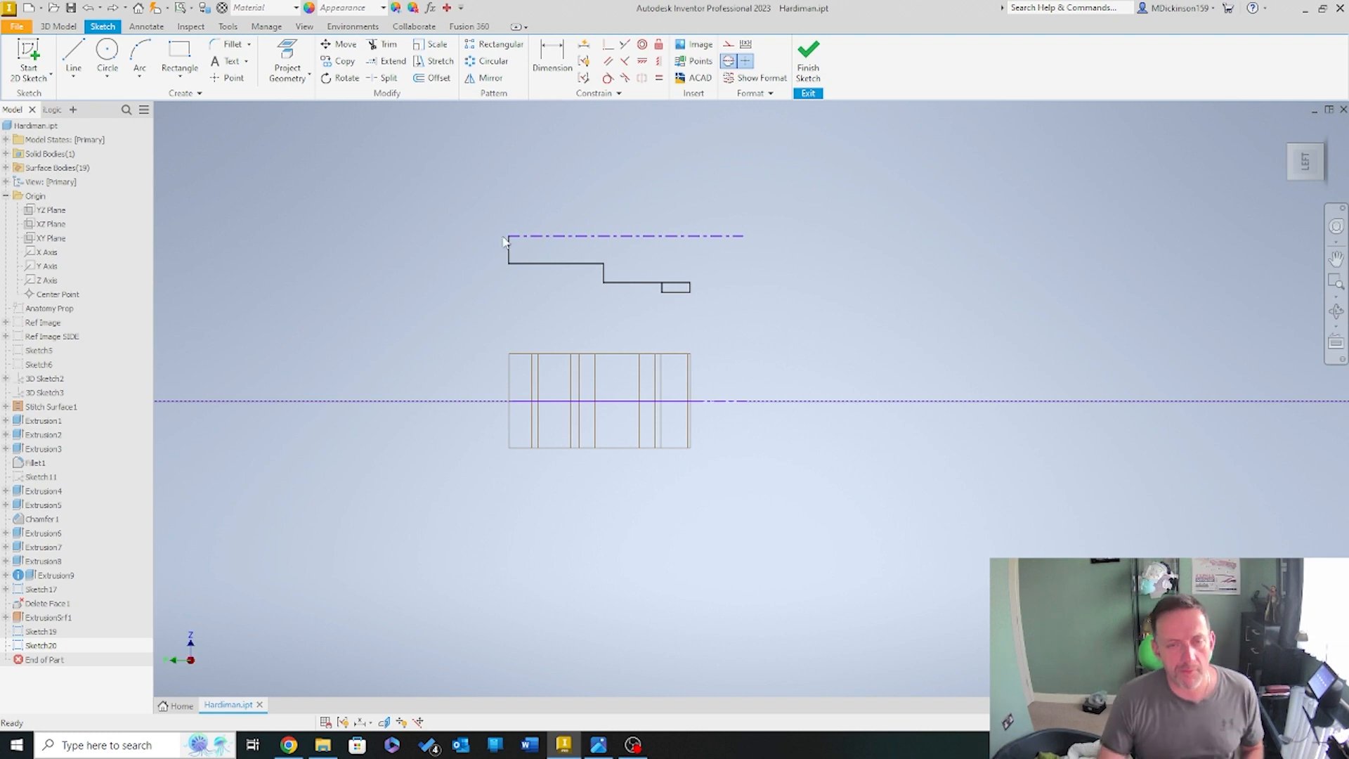
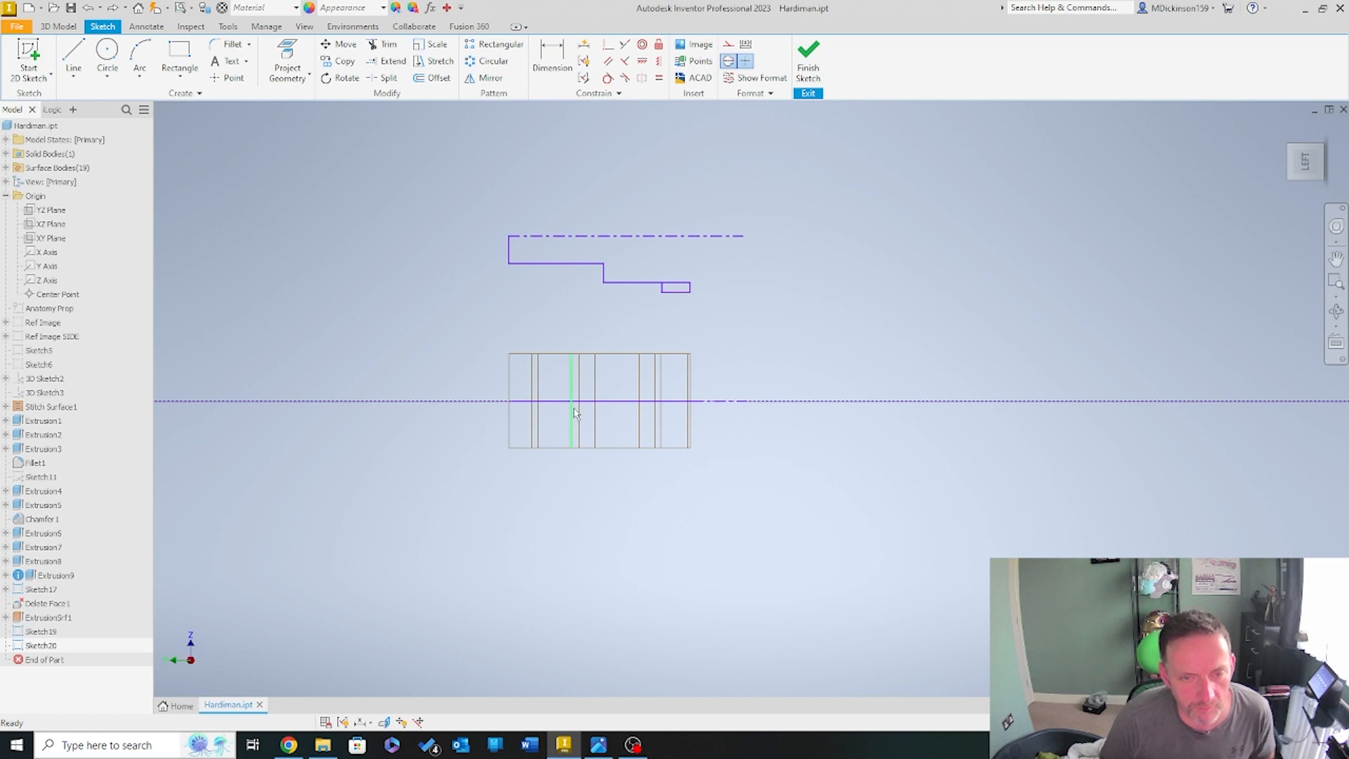
# Hide Sketch19 and Sketch17 to clear the reference image and flat forearm outline from the view
pyautogui.click(522, 409)
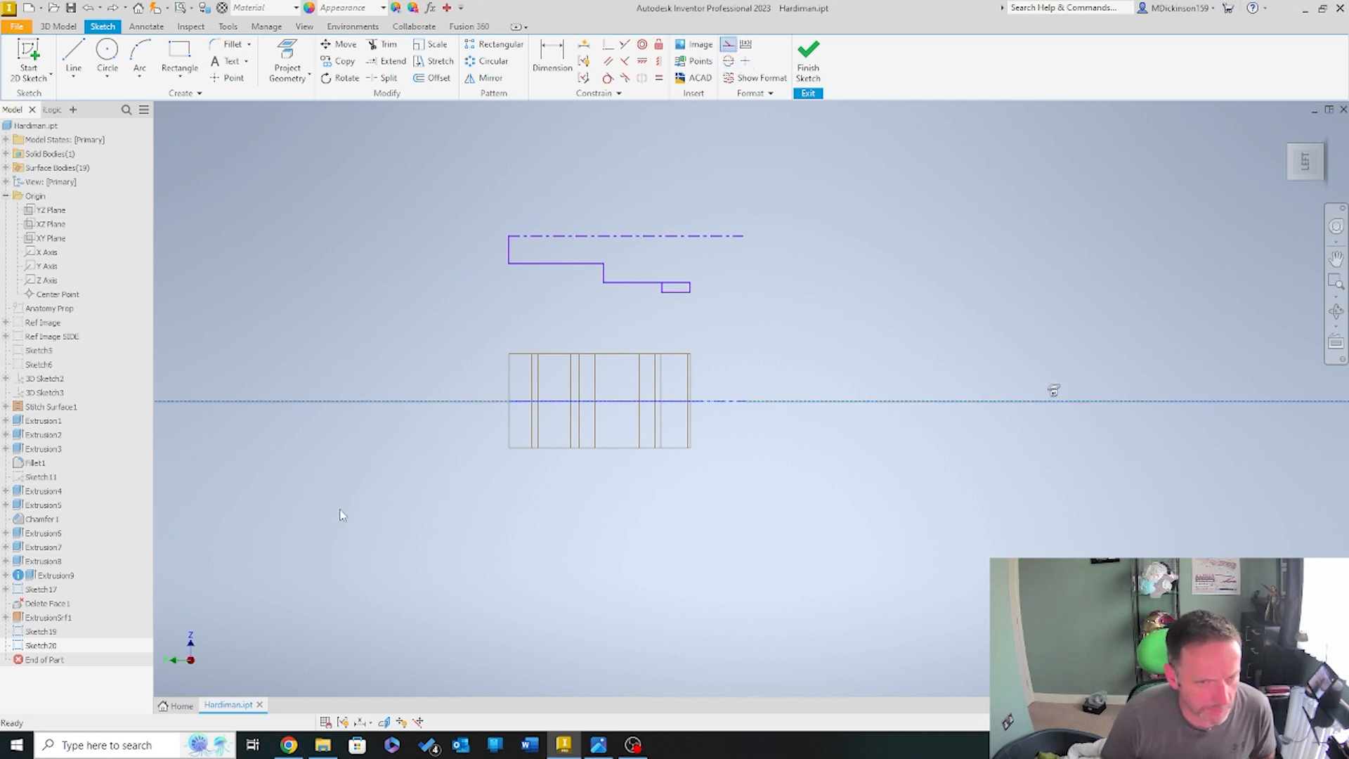
pyautogui.moveTo(439, 356)
pyautogui.keyDown('shift'); pyautogui.mouseDown(button='middle')
pyautogui.moveTo(403, 498)
pyautogui.moveTo(528, 583)
pyautogui.moveTo(863, 569)
pyautogui.moveTo(1000, 423)
pyautogui.mouseUp(button='middle'); pyautogui.keyUp('shift')
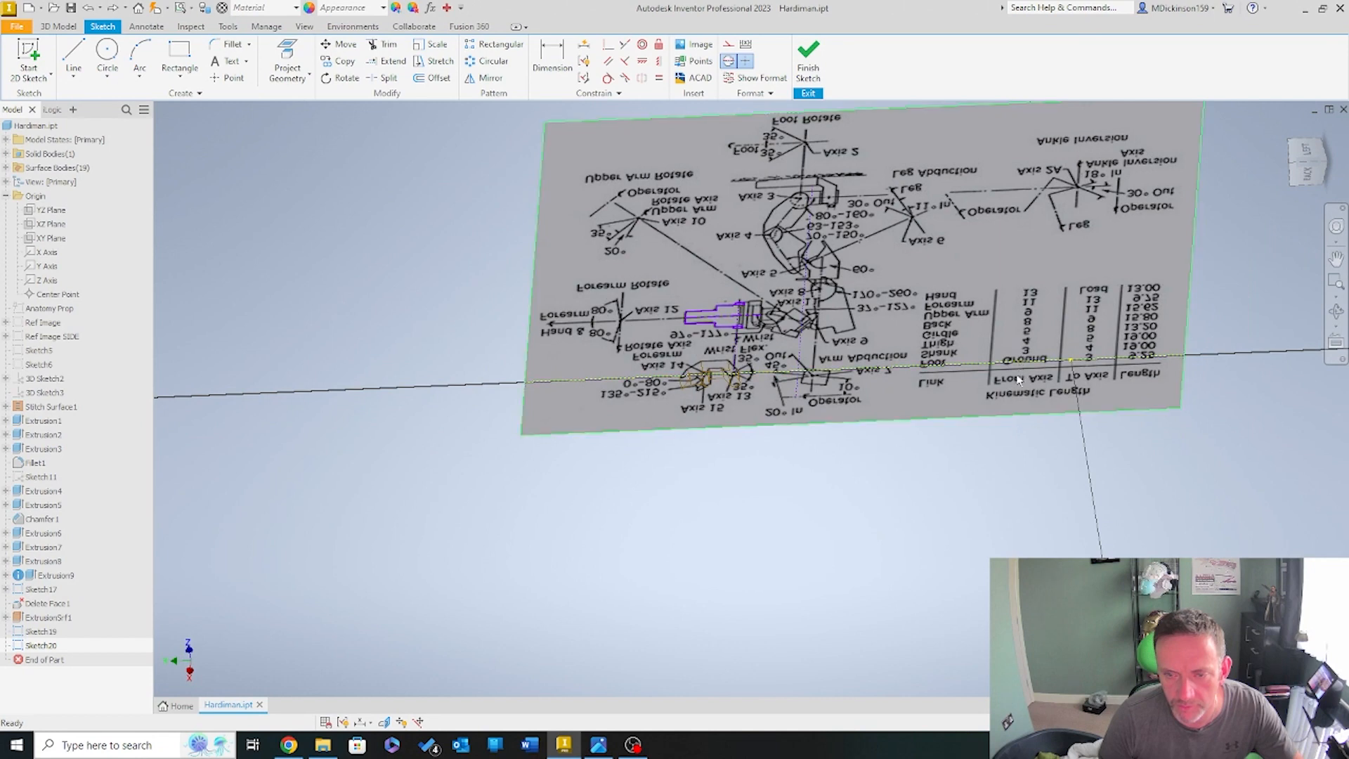
pyautogui.rightClick(36, 632)
pyautogui.click(87, 612)
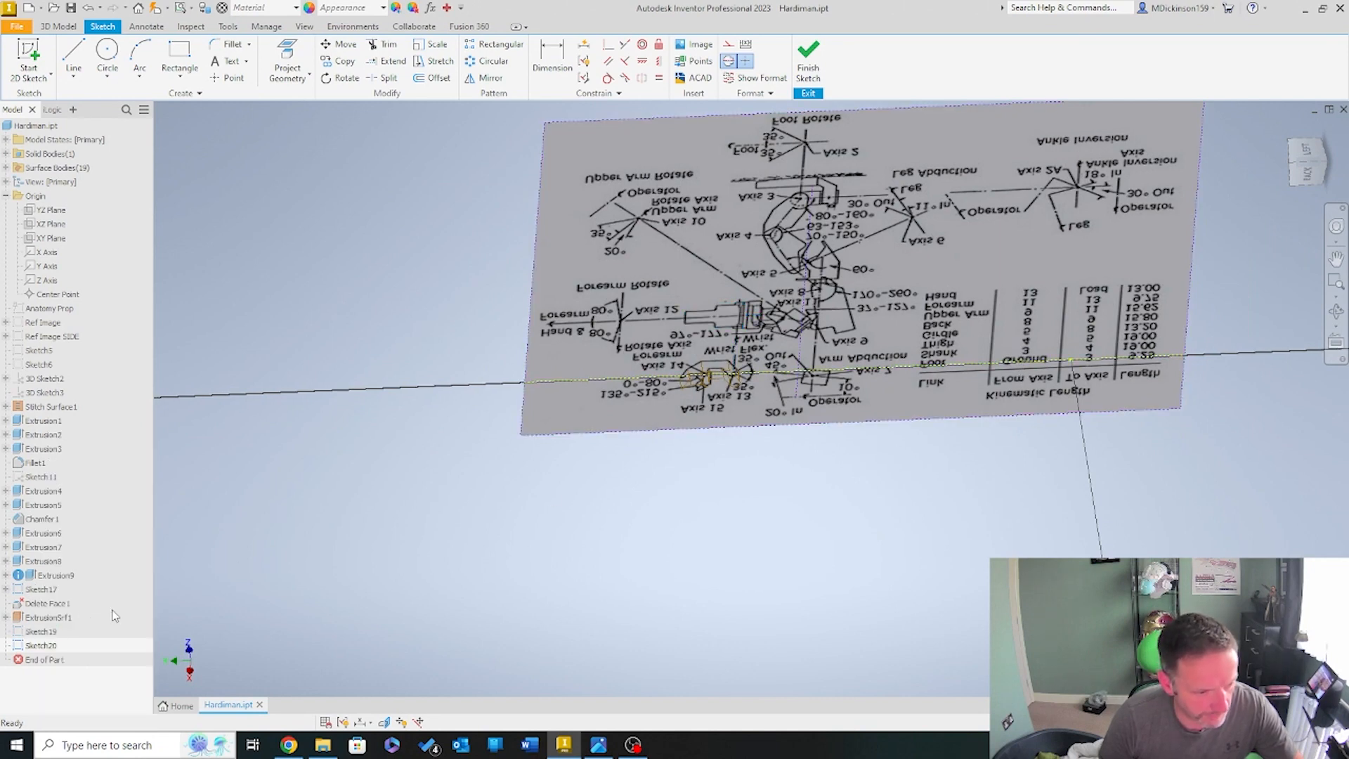
pyautogui.rightClick(31, 590)
pyautogui.click(63, 594)
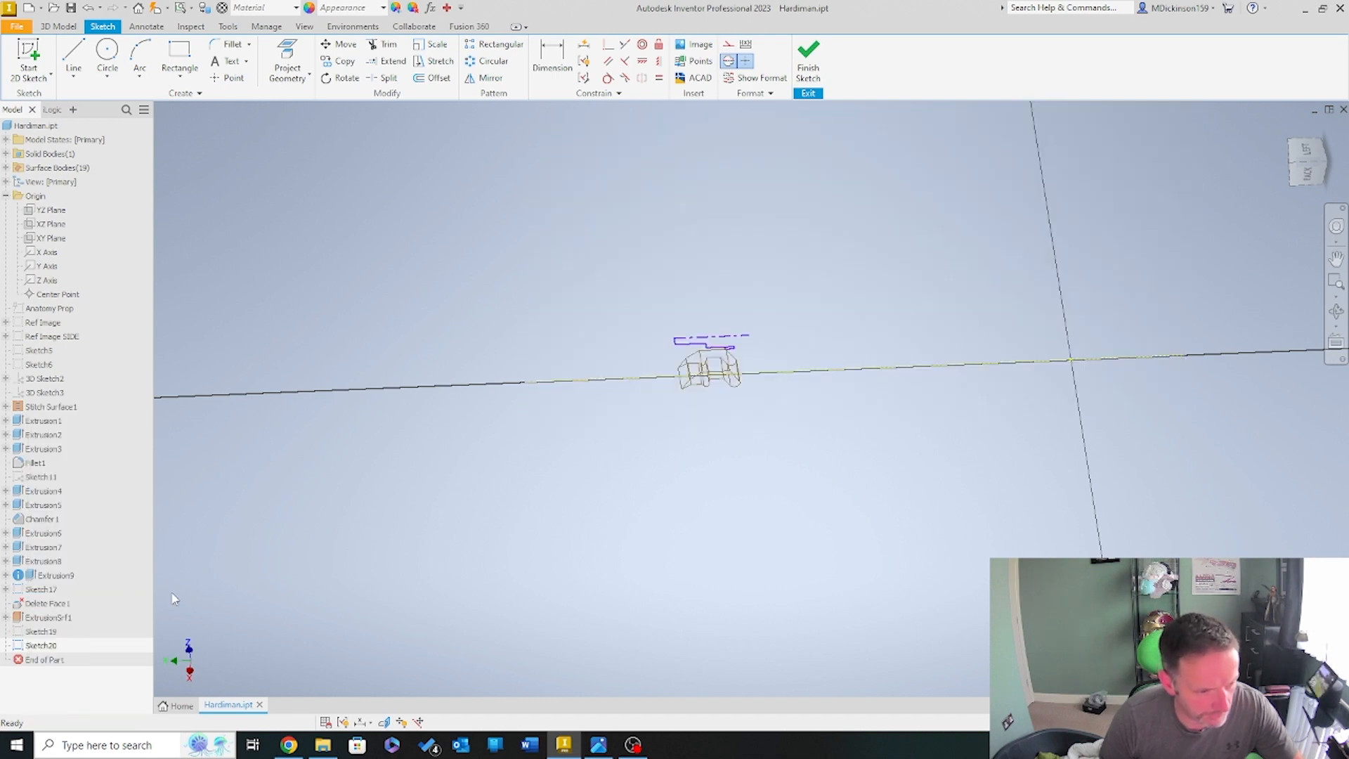
# Project the forearm body's vertical end edge below the half outline's closed end into the sketch
pyautogui.moveTo(580, 509)
pyautogui.keyDown('shift'); pyautogui.mouseDown(button='middle')
pyautogui.moveTo(585, 564)
pyautogui.moveTo(572, 534)
pyautogui.mouseUp(button='middle'); pyautogui.keyUp('shift')
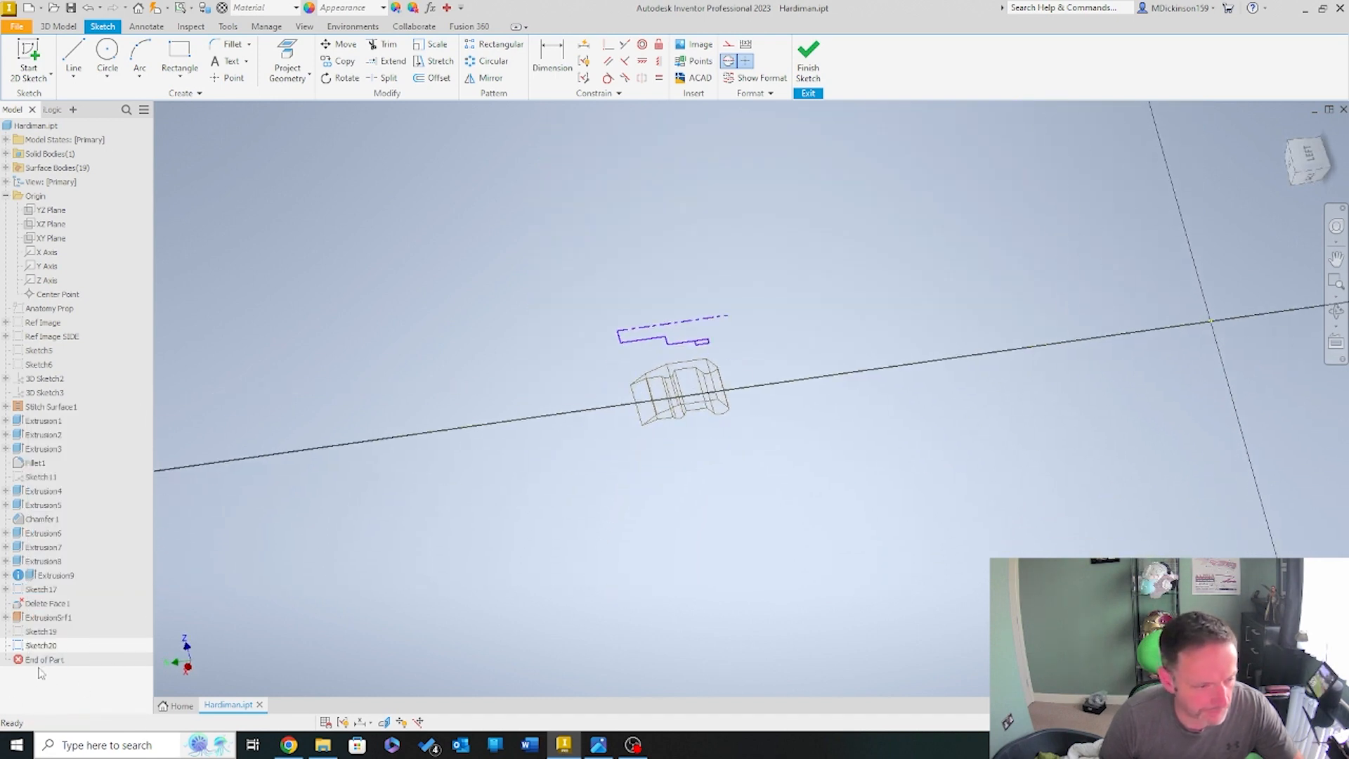
pyautogui.keyDown('shift'); pyautogui.moveTo(737, 548); pyautogui.dragTo(225, 199, button='middle'); pyautogui.keyUp('shift')
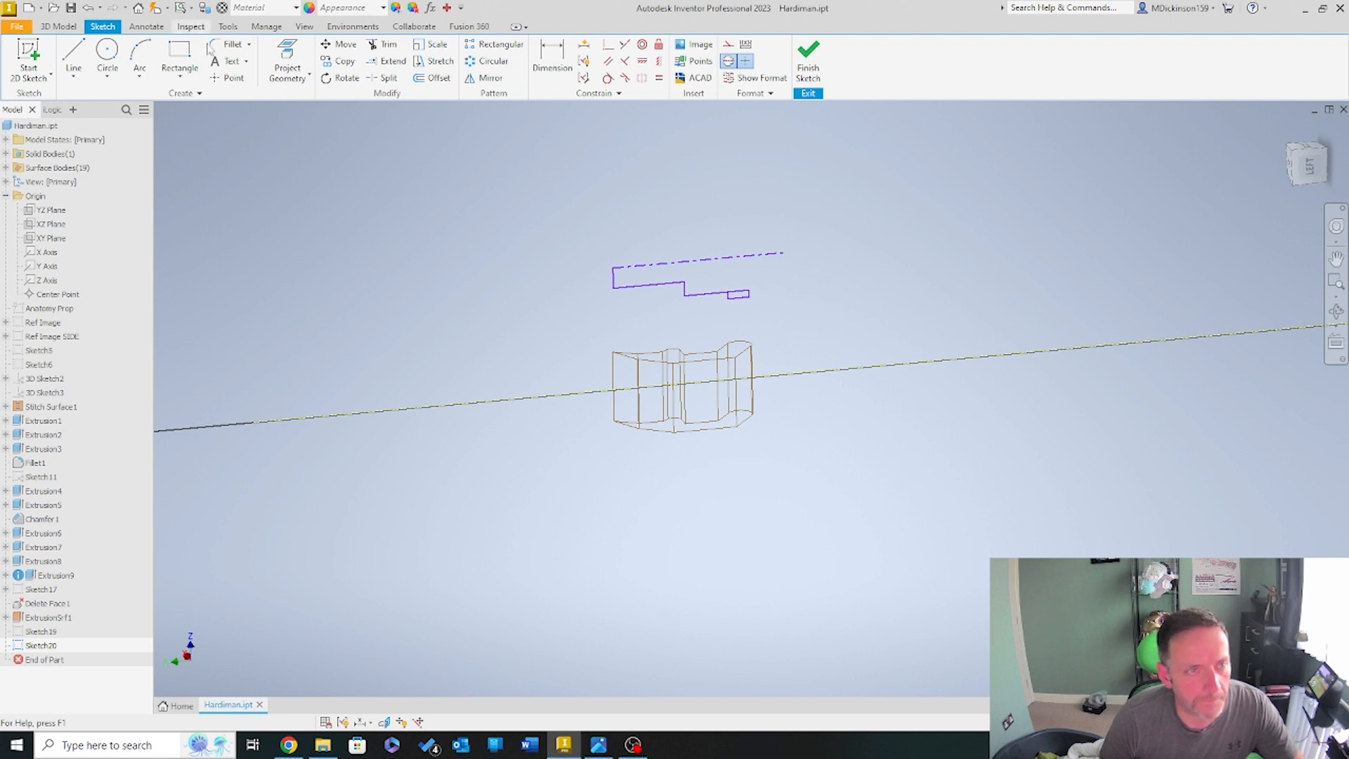
pyautogui.click(287, 60)
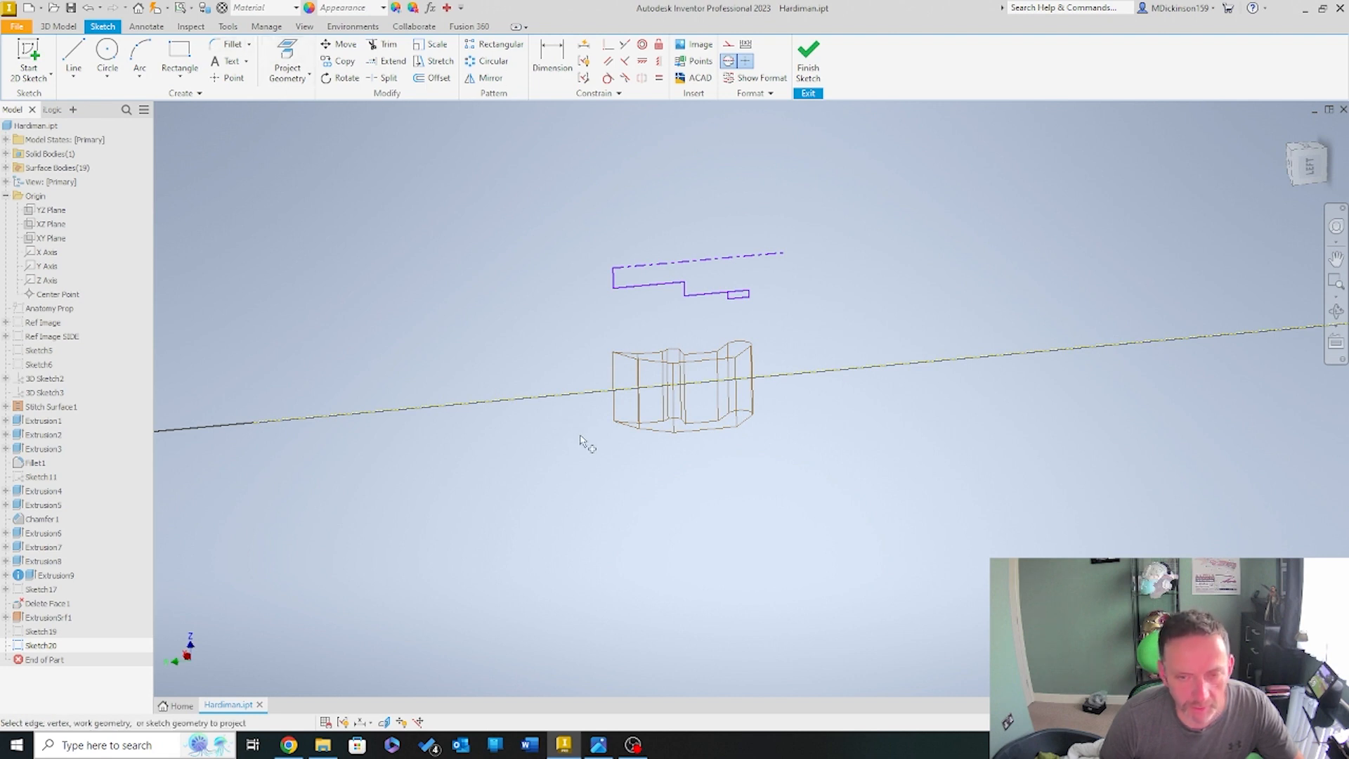
pyautogui.click(616, 406)
pyautogui.keyDown('shift'); pyautogui.moveTo(558, 492); pyautogui.dragTo(627, 267, button='middle'); pyautogui.keyUp('shift')
pyautogui.keyDown('shift'); pyautogui.moveTo(435, 80); pyautogui.dragTo(1147, 172, button='middle'); pyautogui.keyUp('shift')
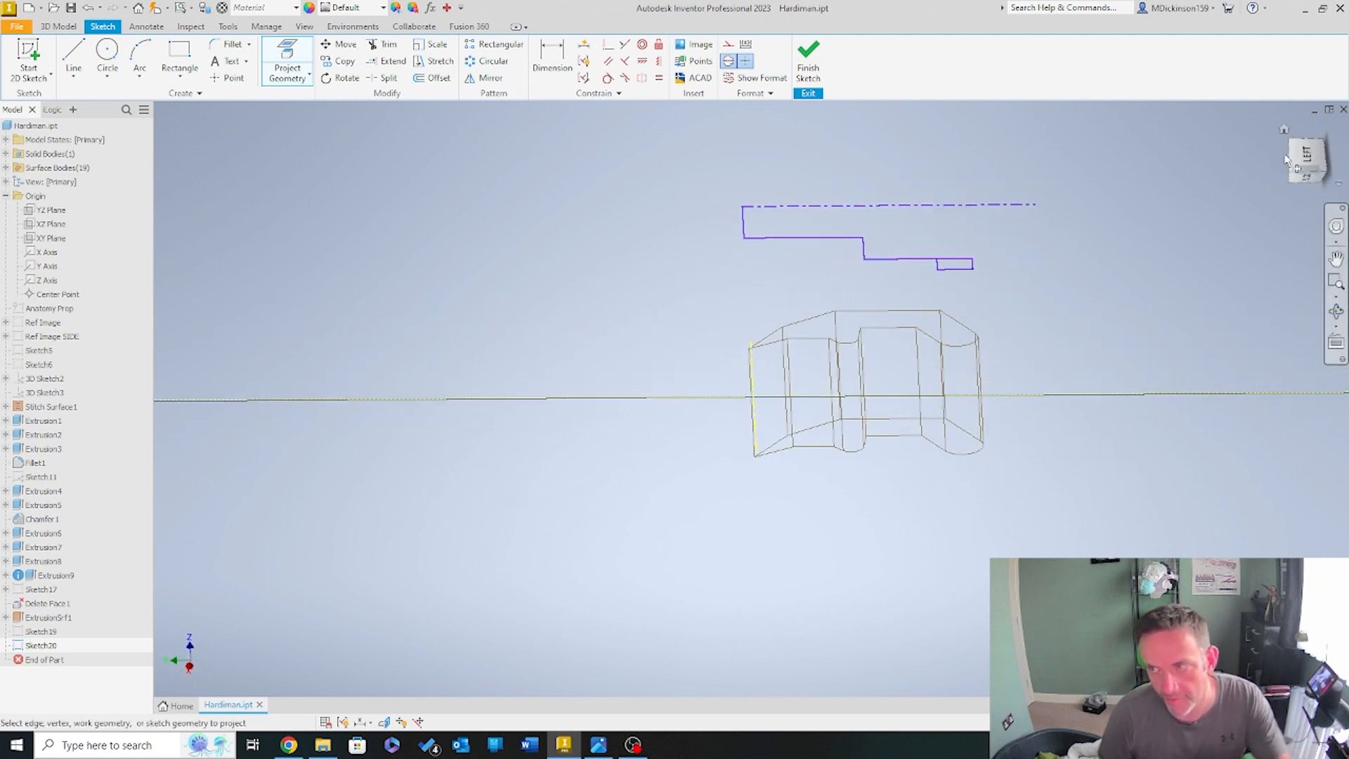
# Dimension the stepped profile's left edge height, its first horizontal line's length and the height of the short vertical step
pyautogui.scroll(-6, 656, 436)
pyautogui.scroll(8, 654, 435)
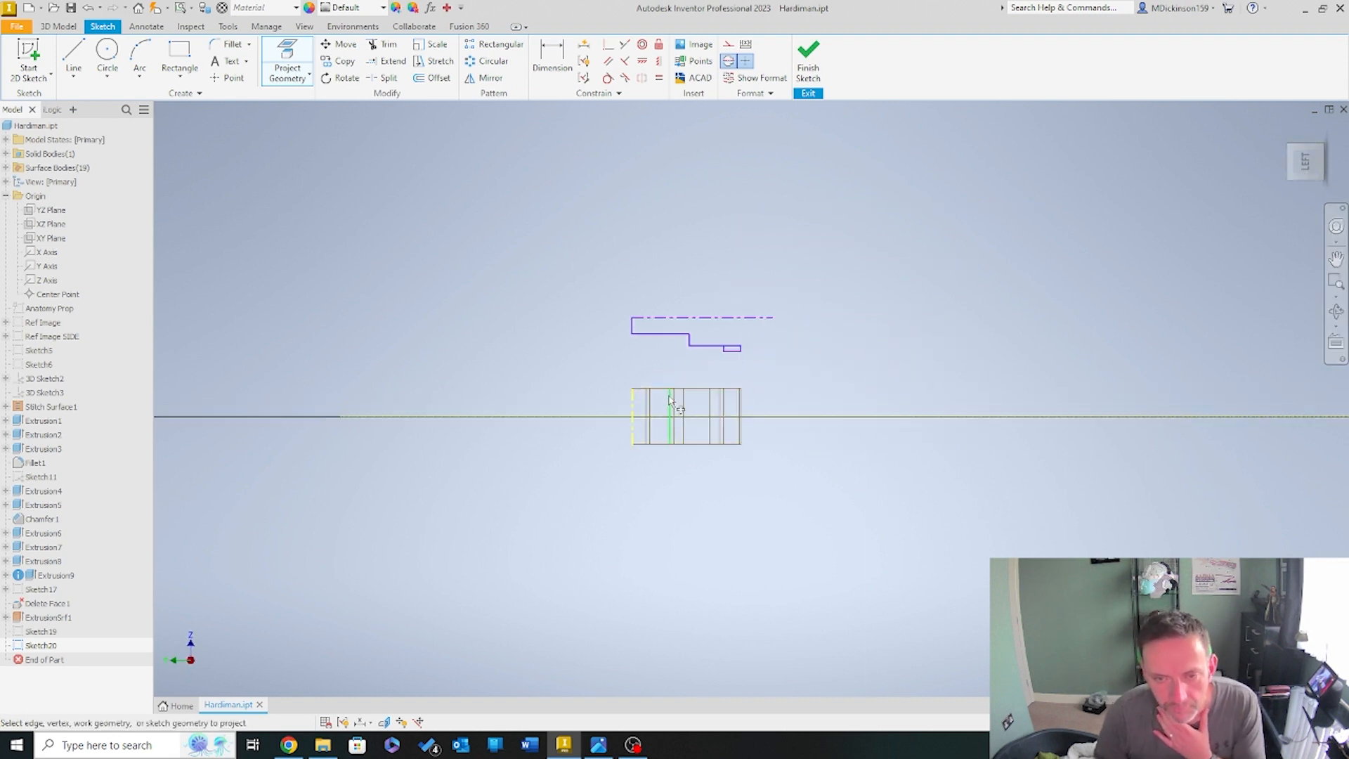
pyautogui.click(552, 56)
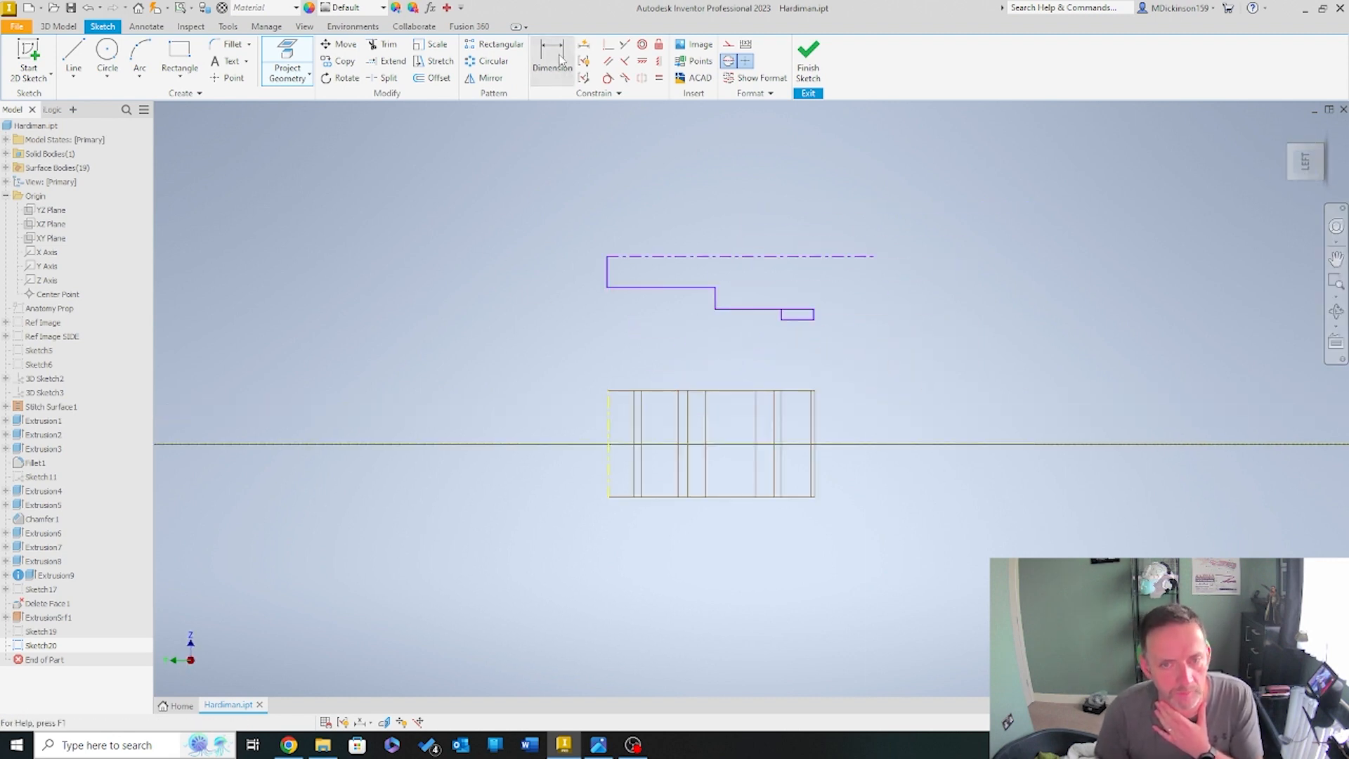
pyautogui.click(608, 279)
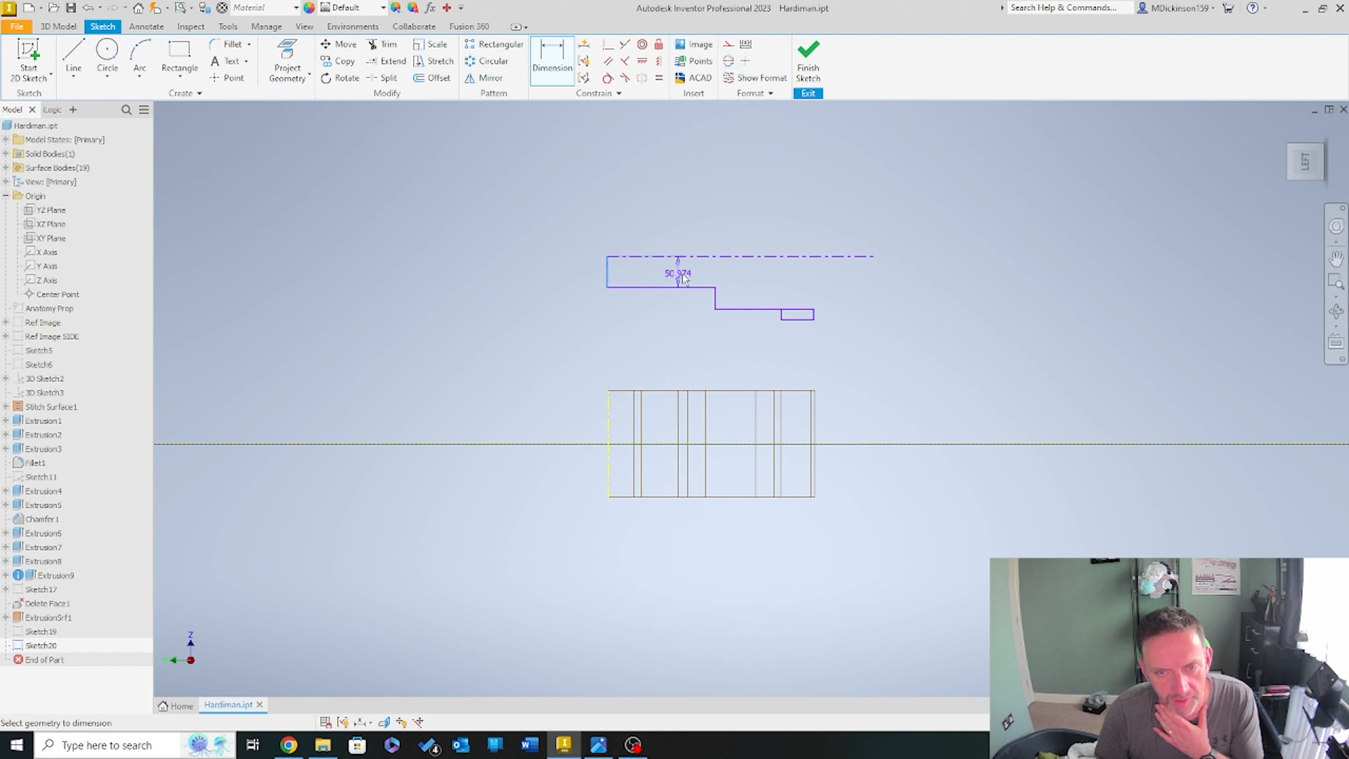
pyautogui.click(681, 271)
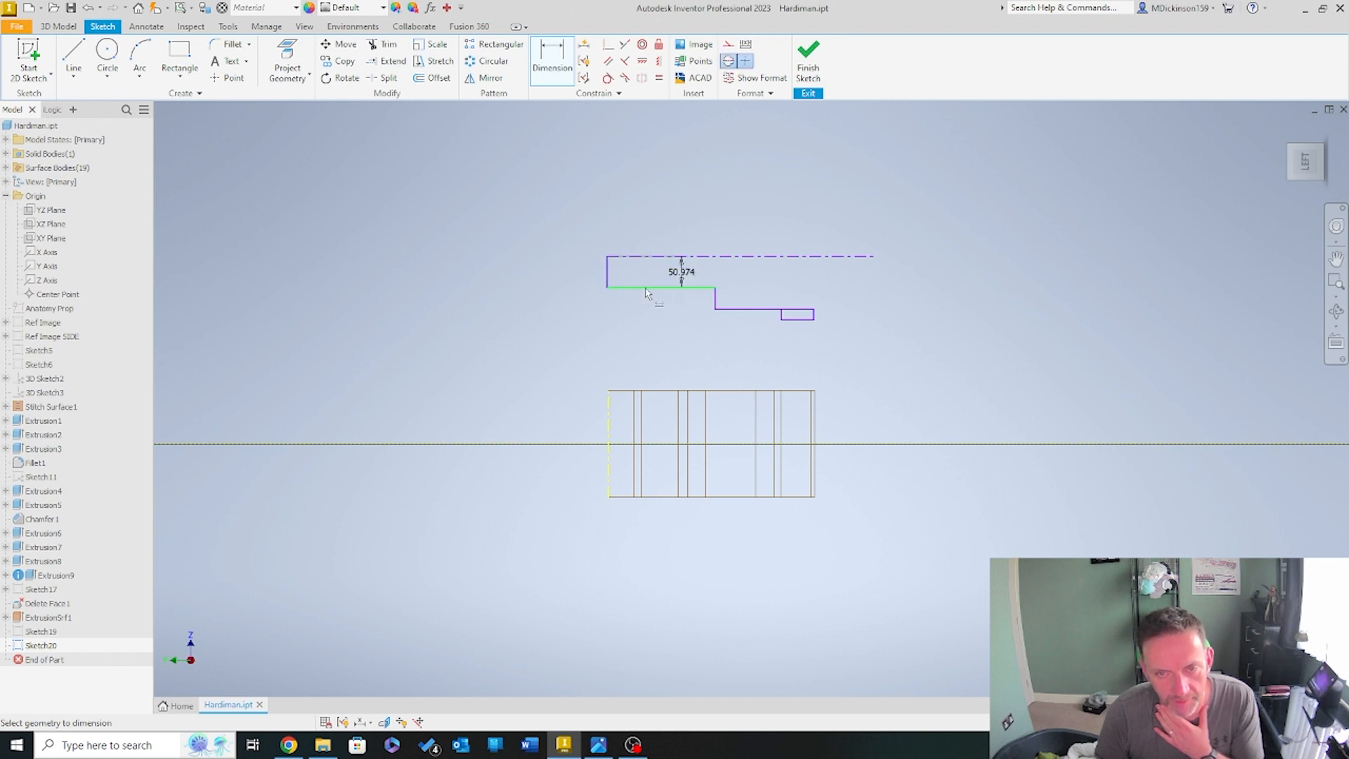
pyautogui.click(645, 288)
pyautogui.click(716, 309)
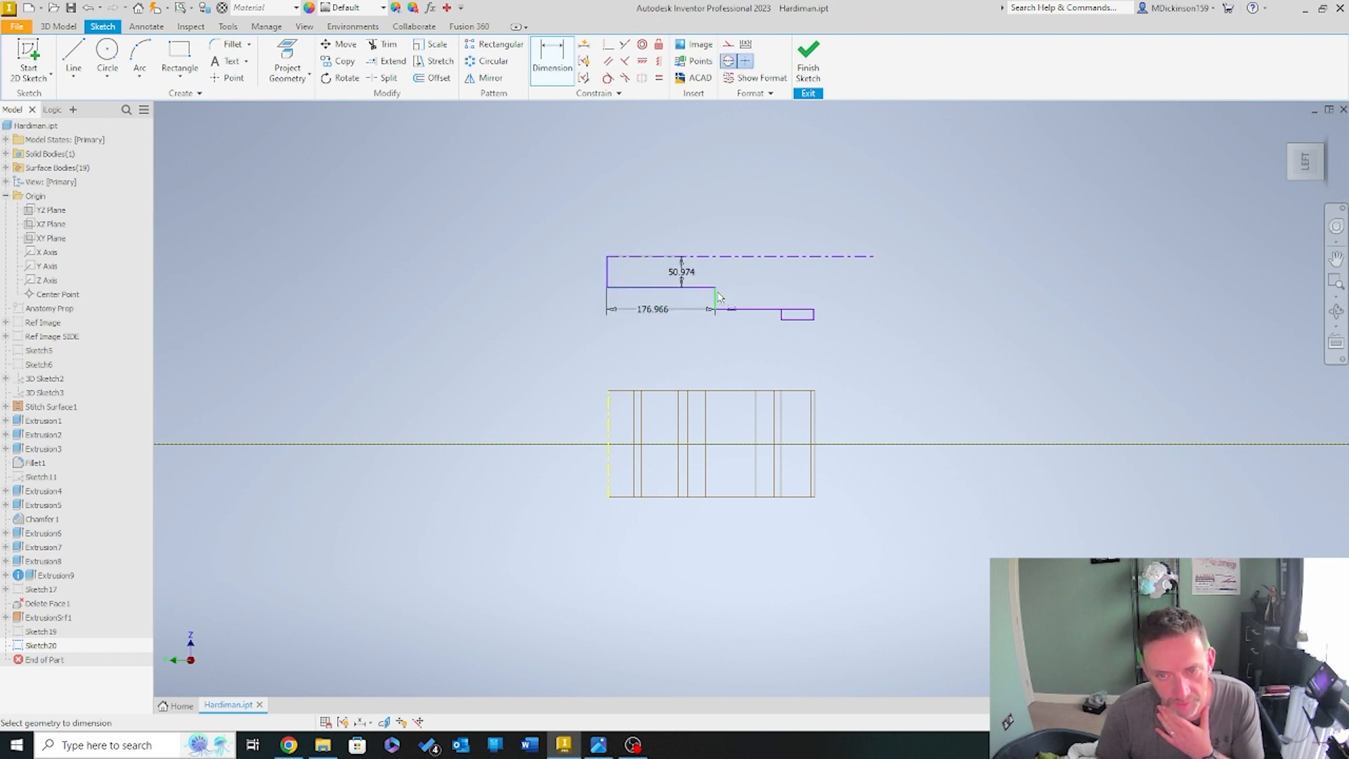
pyautogui.click(741, 267)
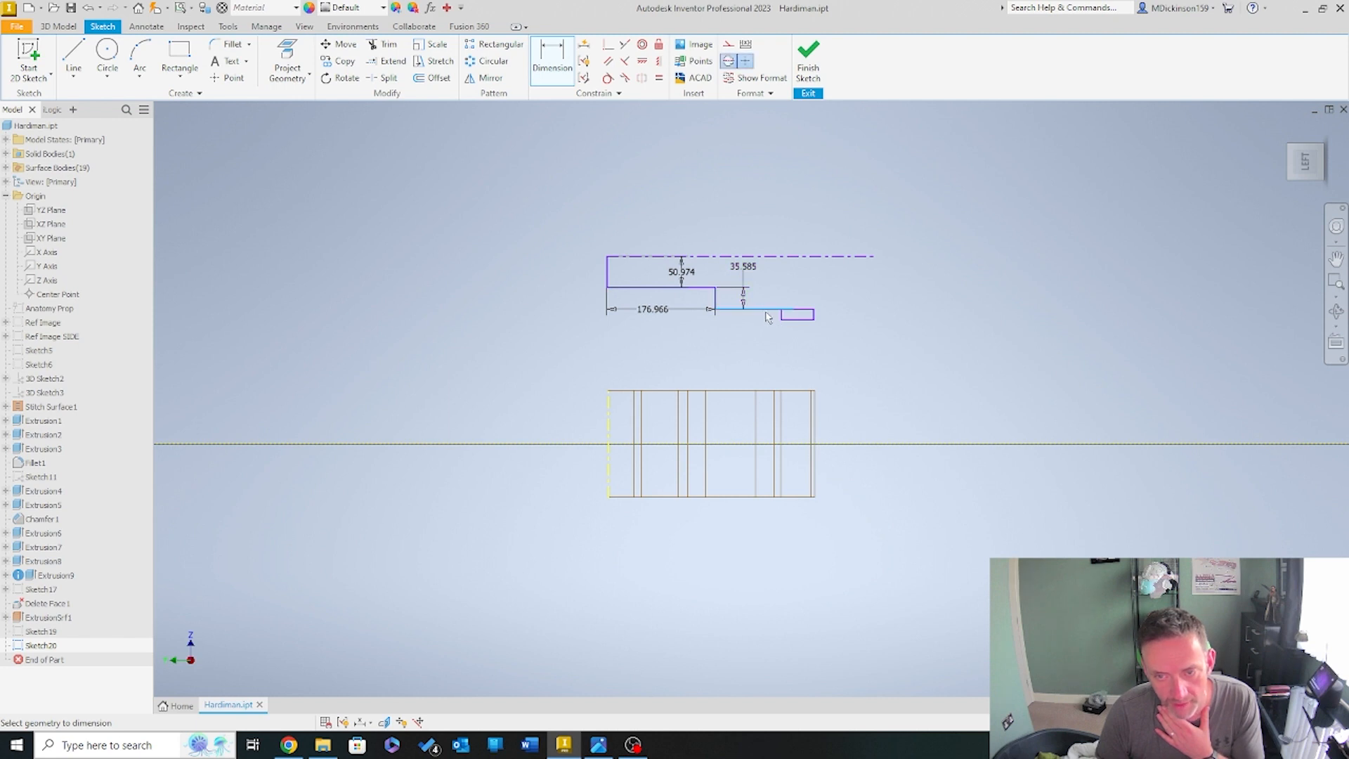
# Dimension the profile's lower horizontal line and the width and height of the small rectangle at its end
pyautogui.click(767, 312)
pyautogui.click(821, 331)
pyautogui.click(807, 310)
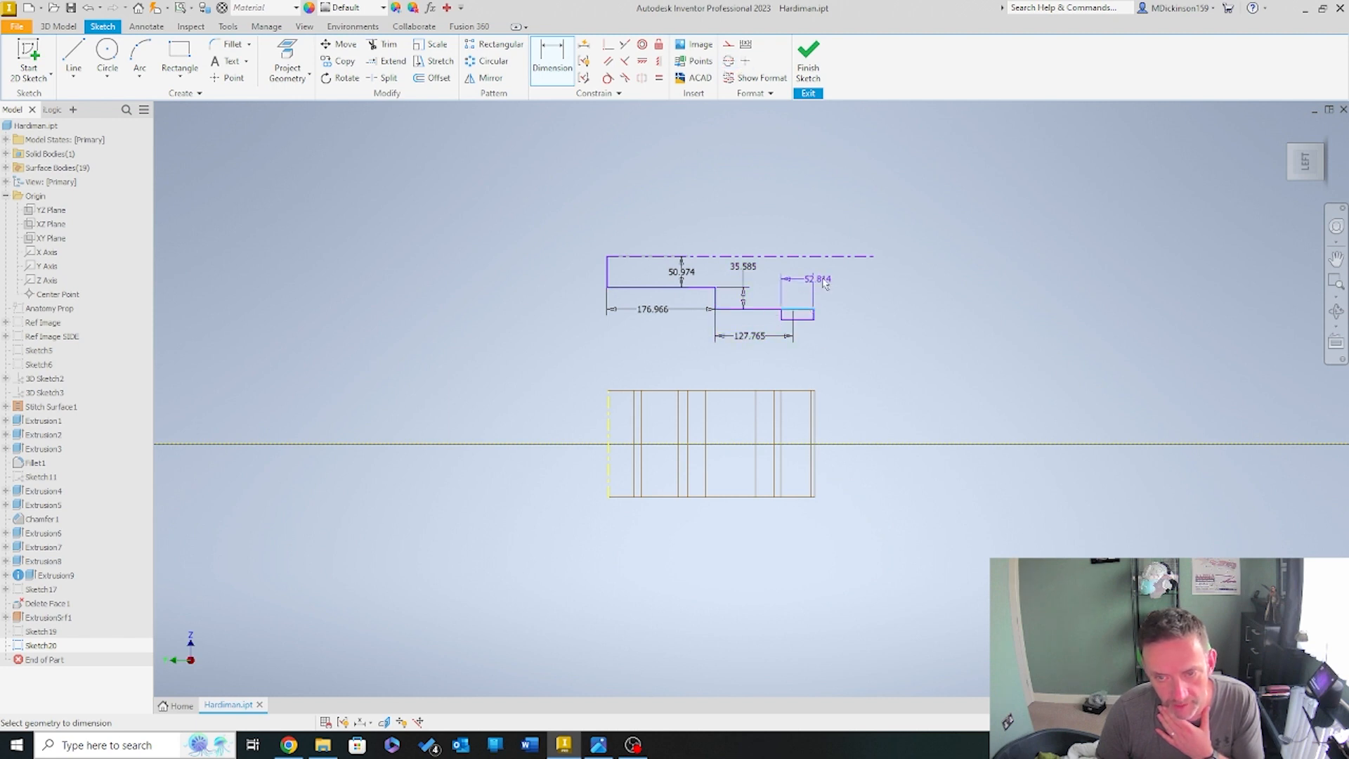
pyautogui.click(862, 283)
pyautogui.scroll(-7, 786, 334)
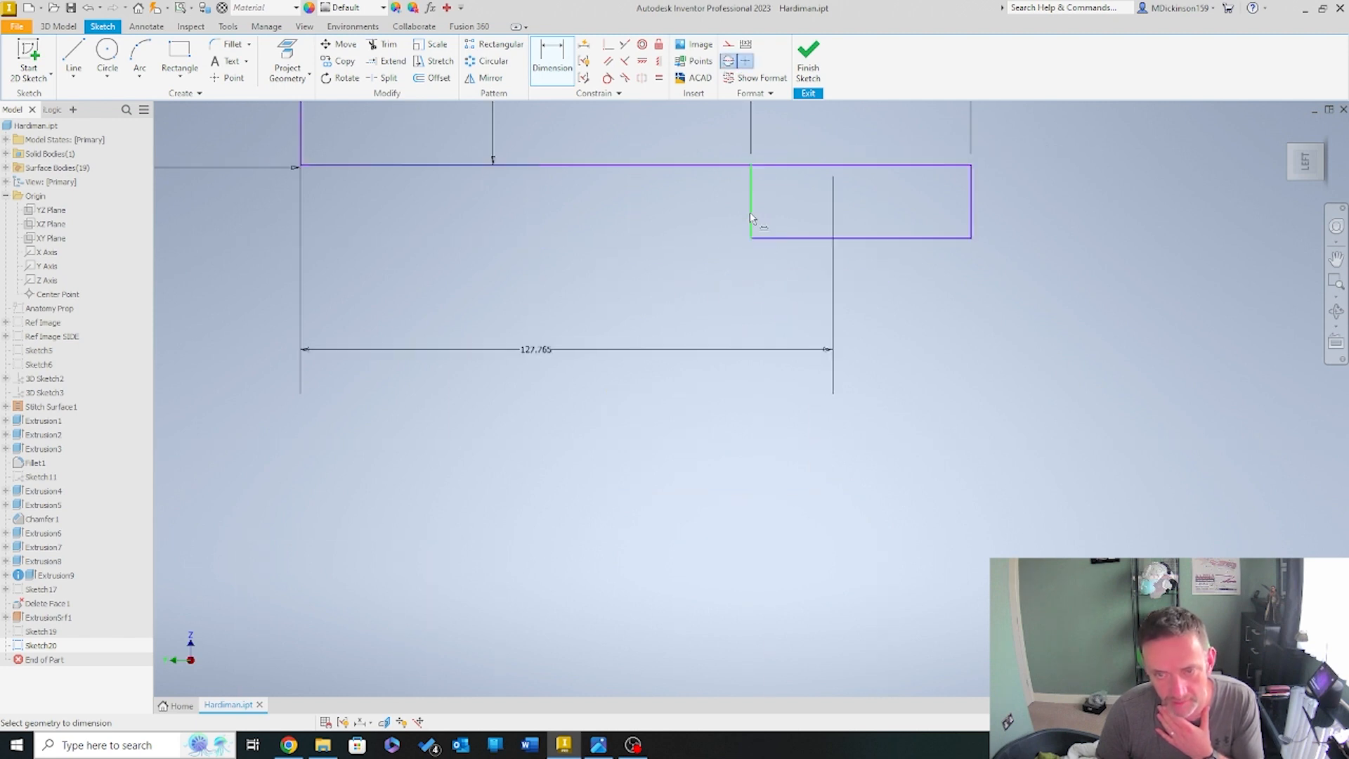
pyautogui.click(602, 285)
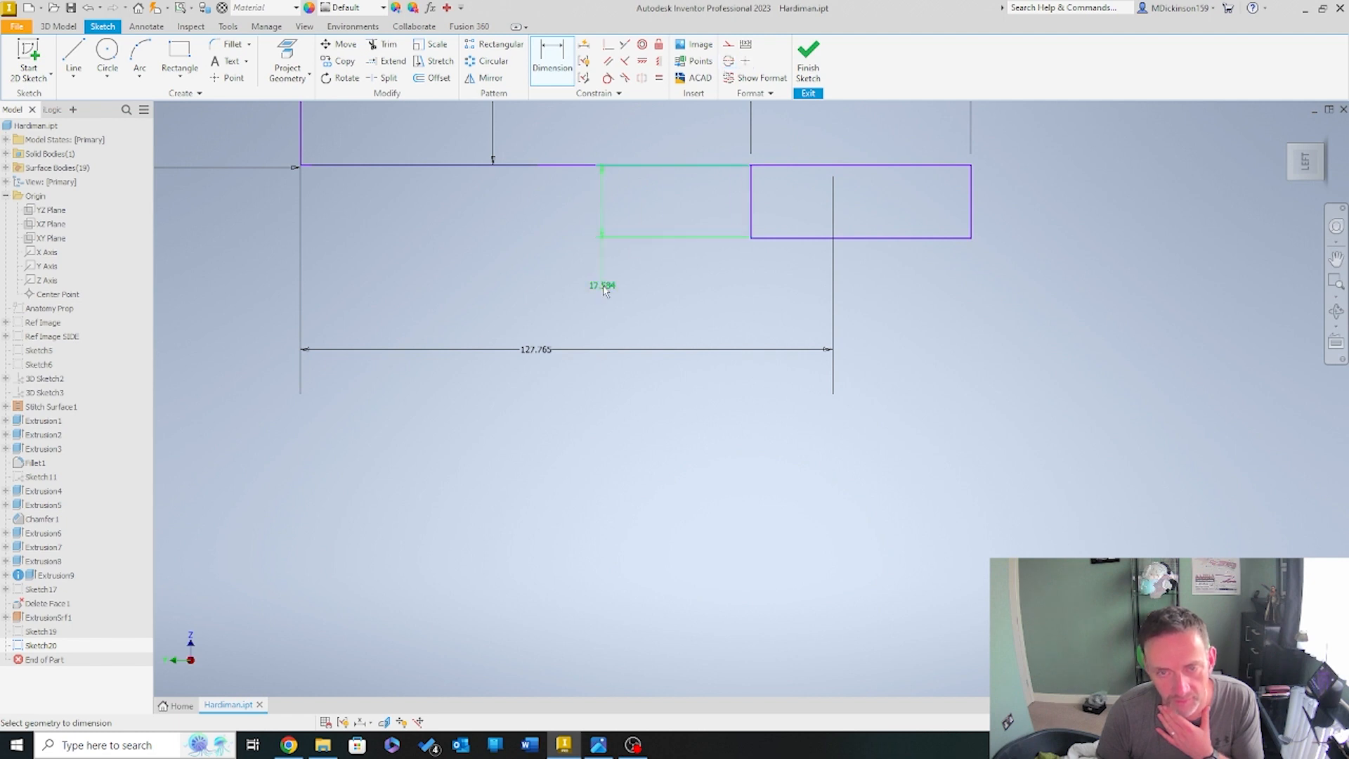
# Try to add further dimensions to the small rectangle's right edge and lower edge, accepting a driven dimension for its width
pyautogui.click(970, 223)
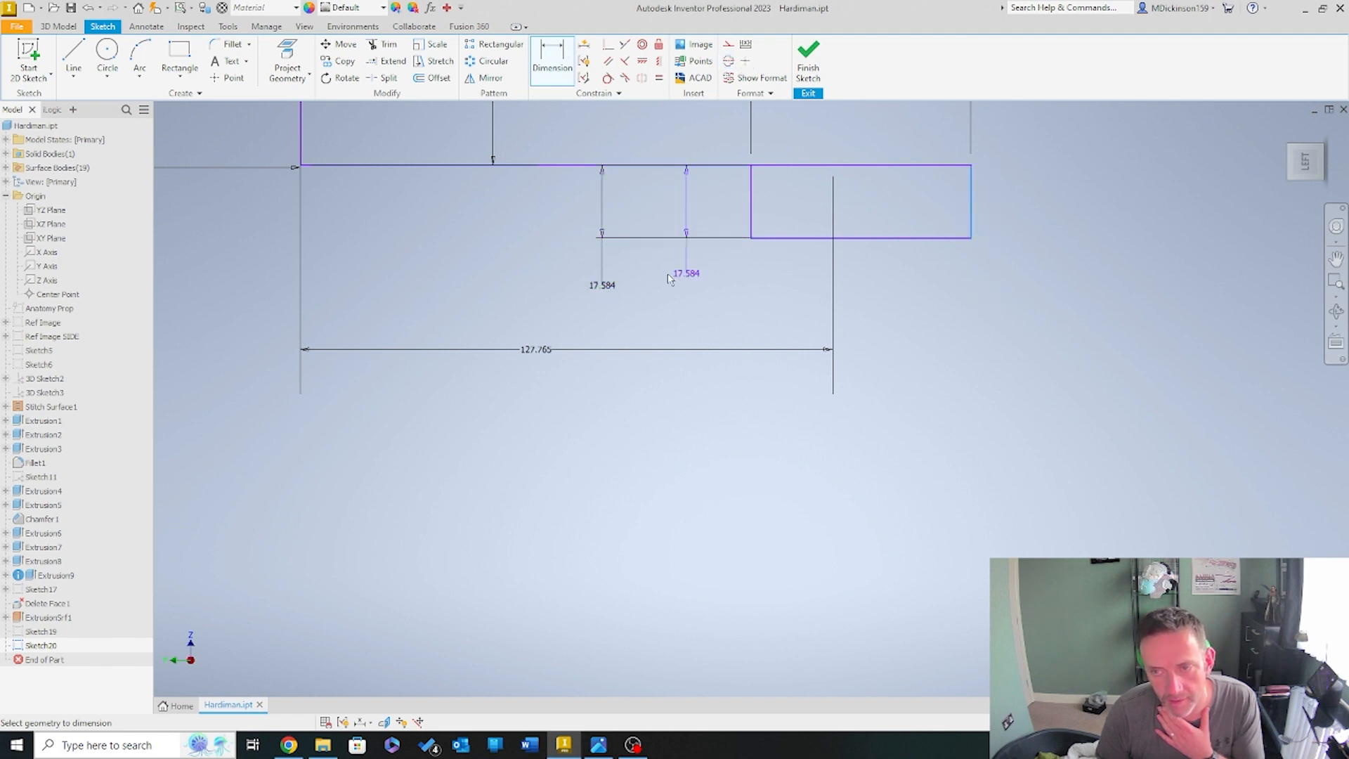
pyautogui.click(602, 285)
pyautogui.click(270, 130)
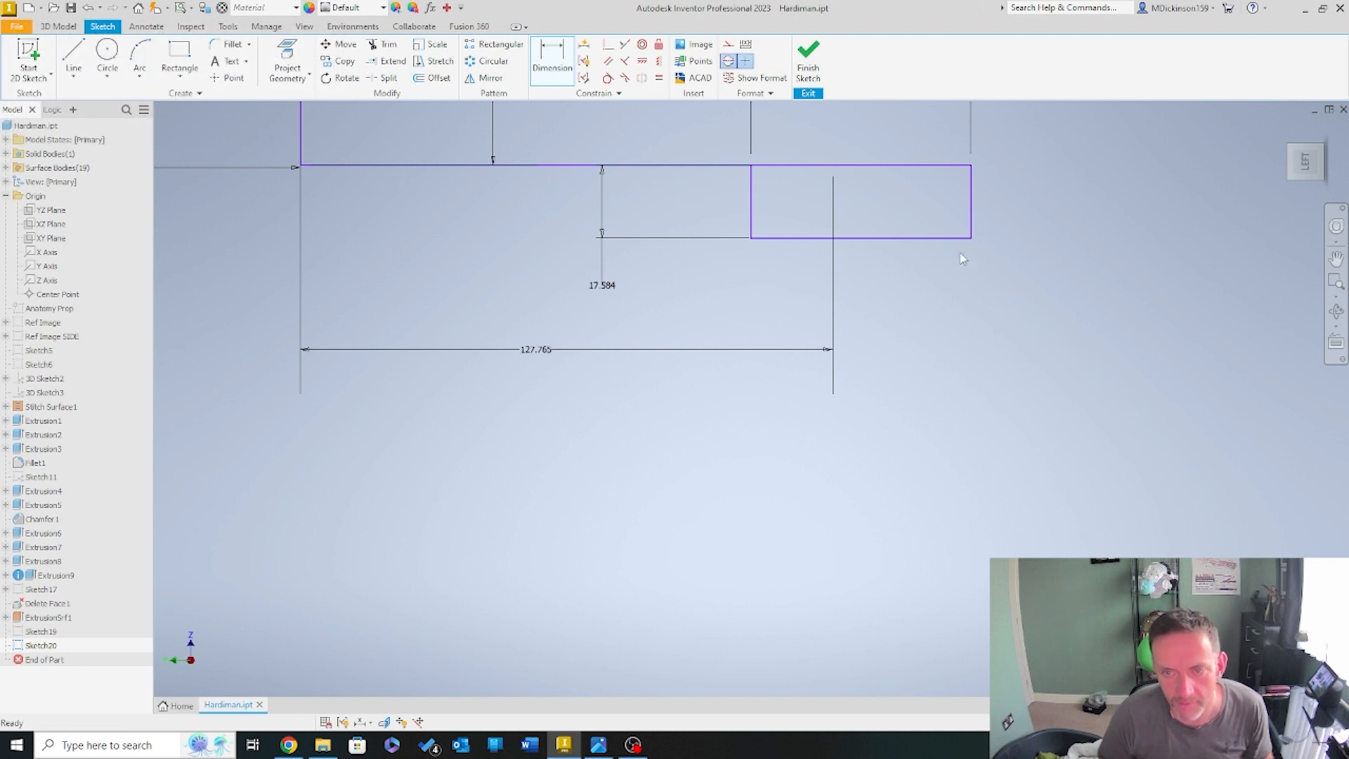
pyautogui.click(552, 56)
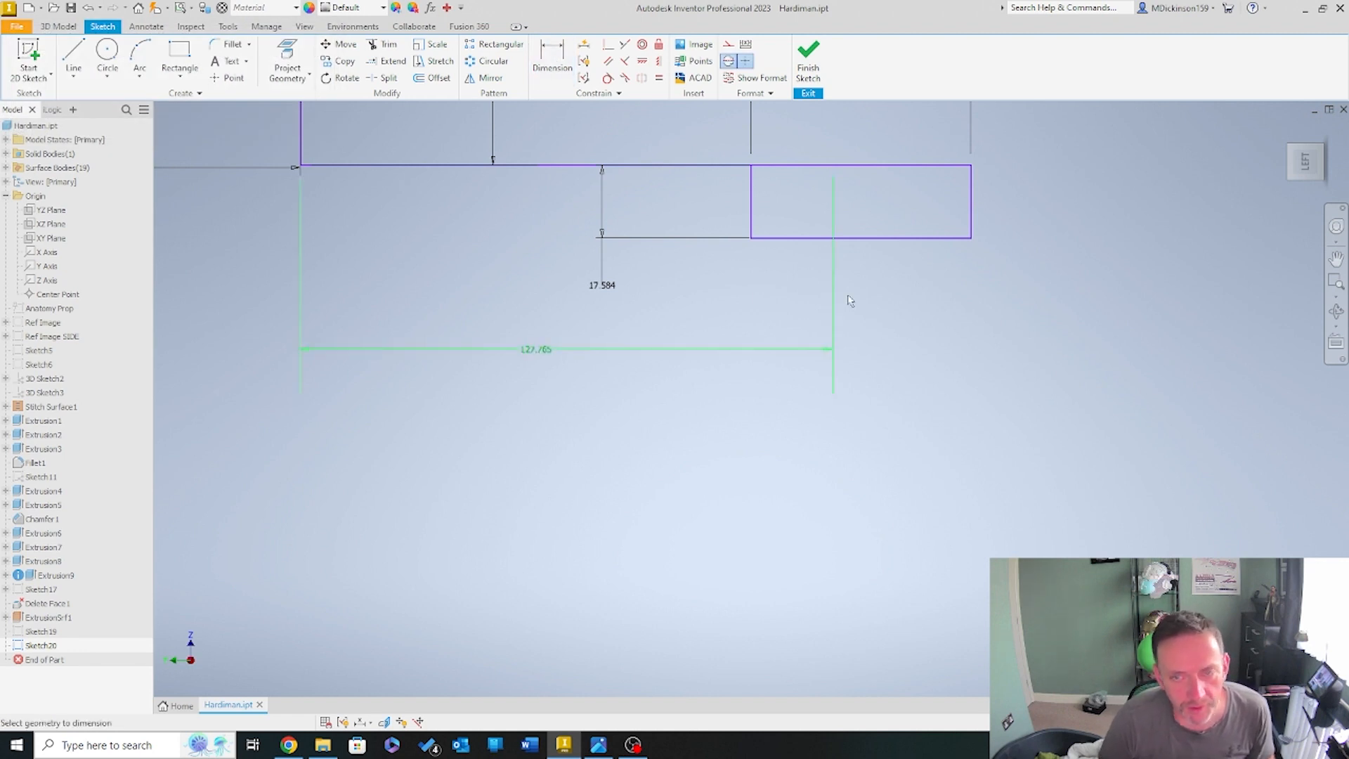
pyautogui.click(802, 238)
pyautogui.click(831, 302)
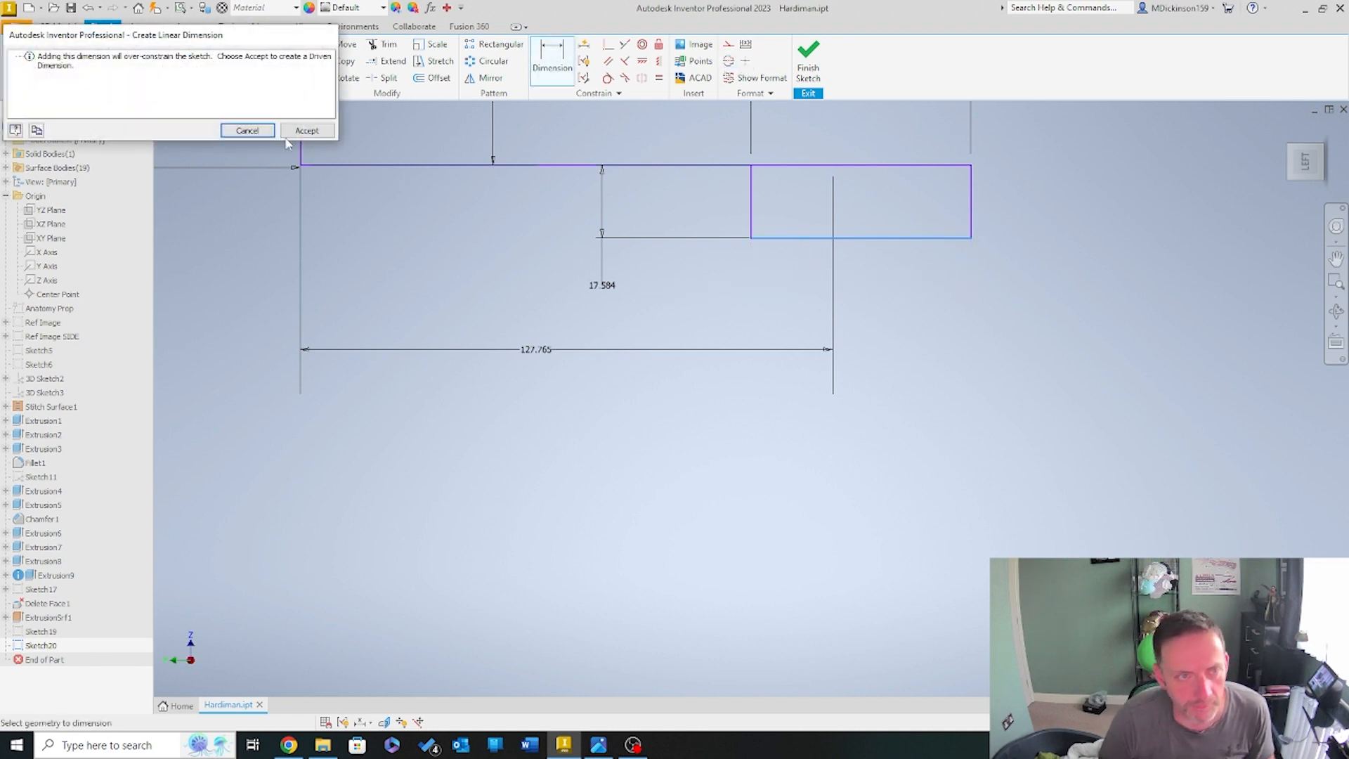
pyautogui.click(307, 131)
pyautogui.scroll(-5, 712, 304)
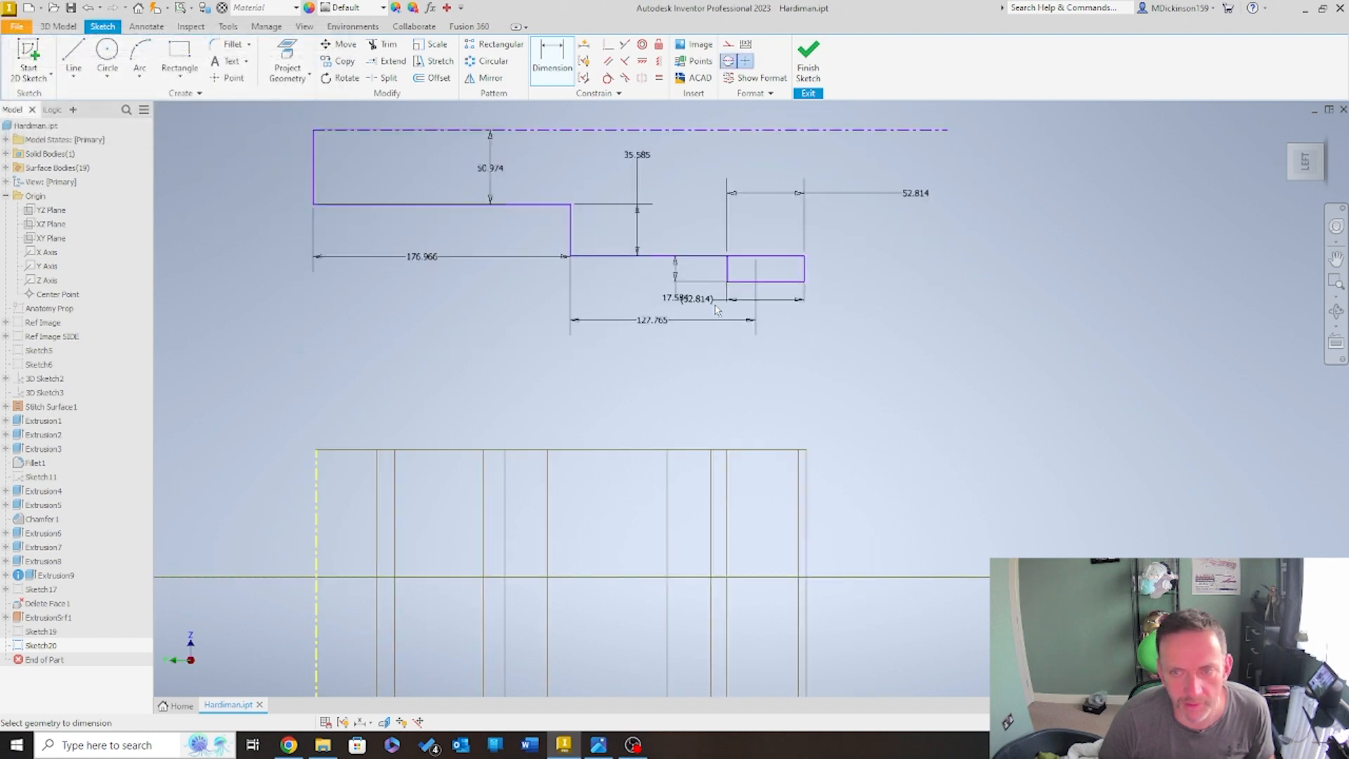
pyautogui.press('Escape')
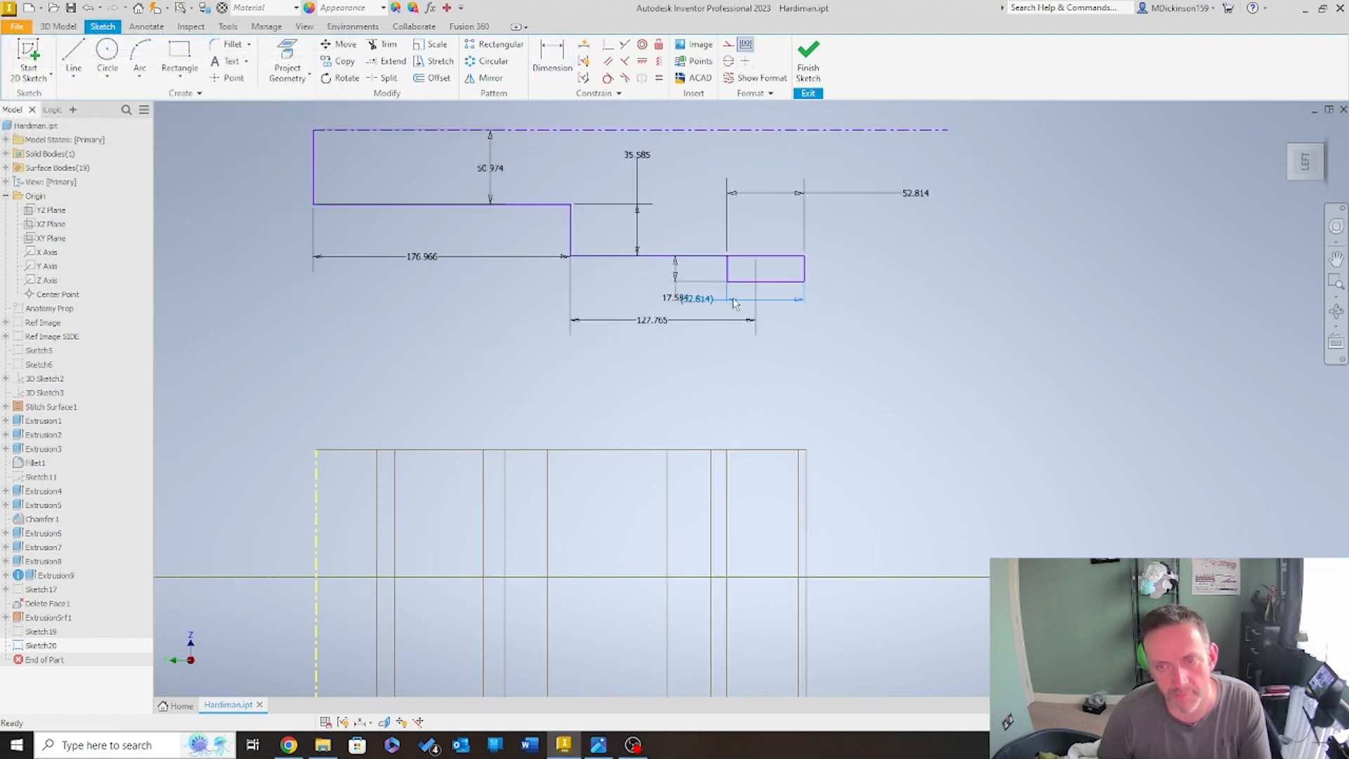
pyautogui.scroll(-4, 385, 328)
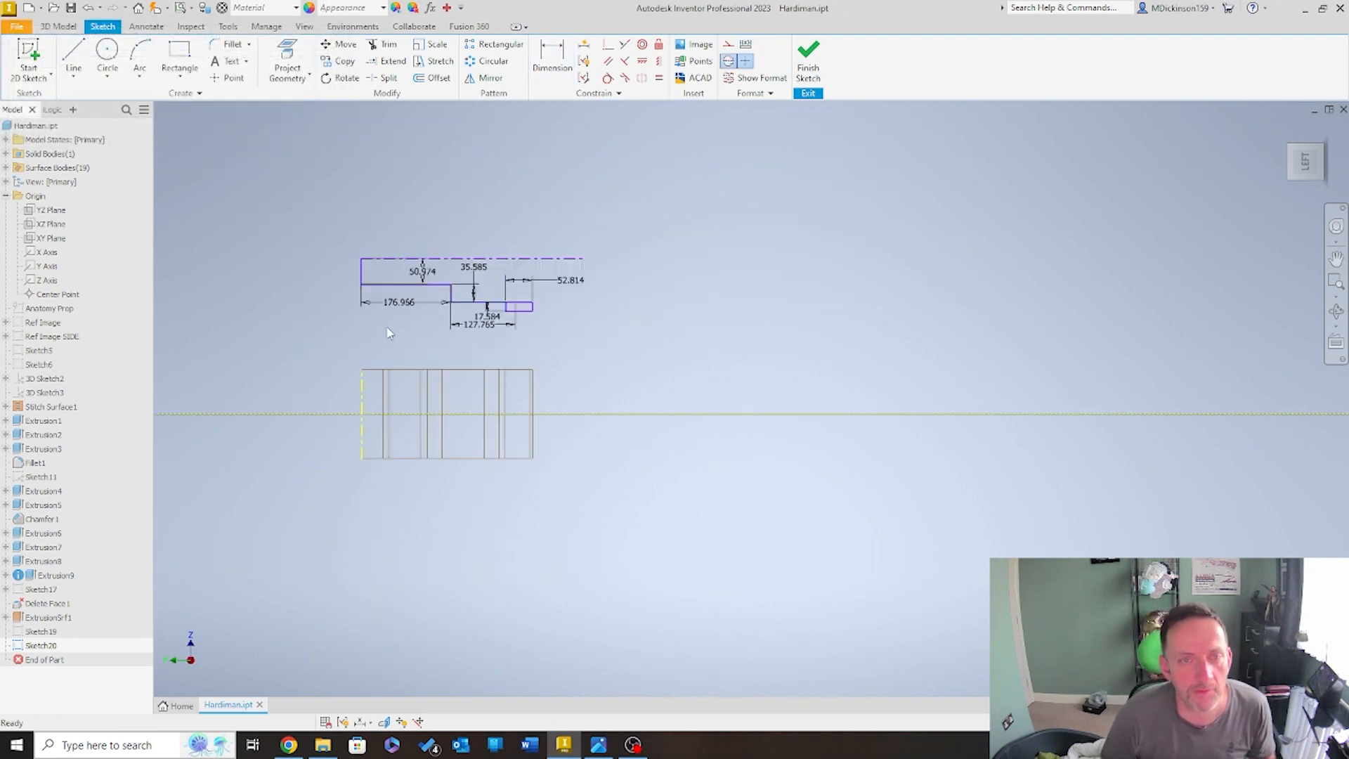
pyautogui.click(340, 45)
pyautogui.moveTo(311, 251); pyautogui.dragTo(694, 350)
pyautogui.click(340, 113)
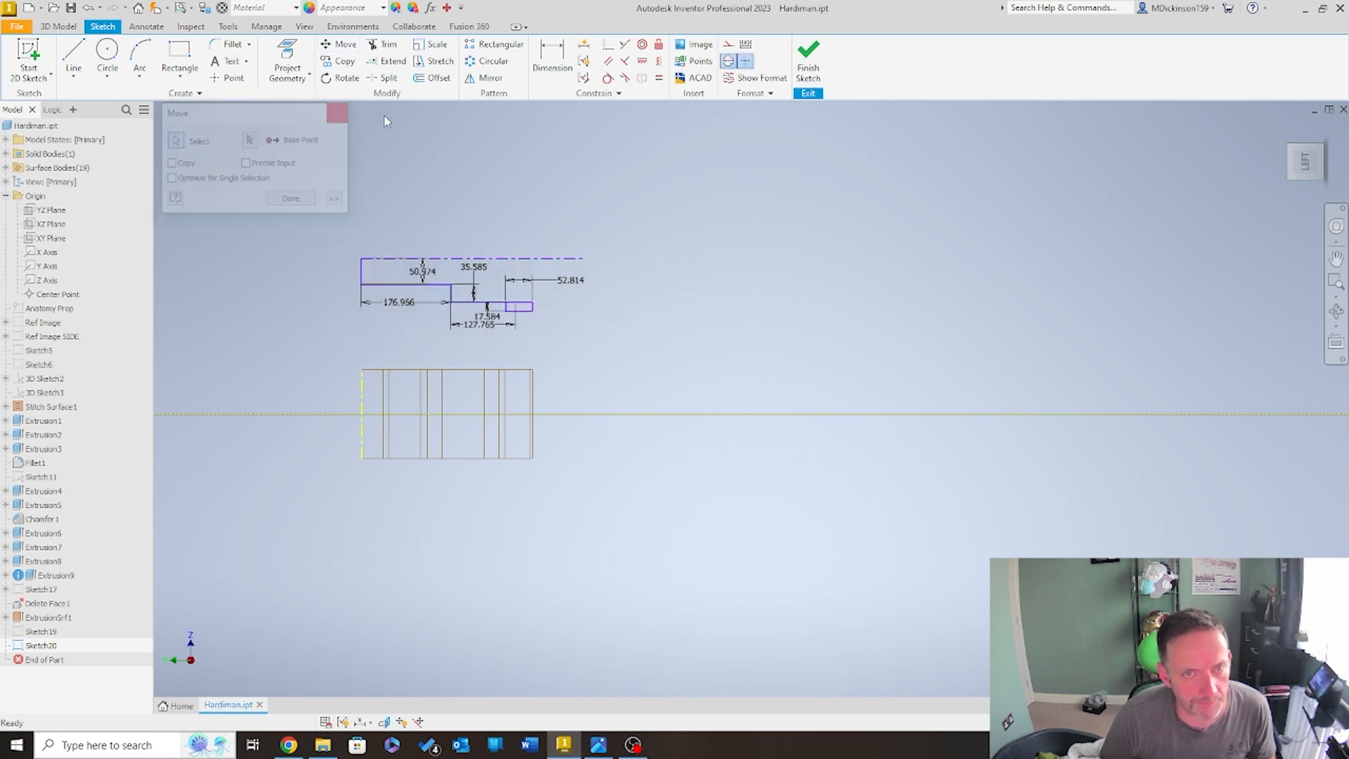
# Try to align the profile's left edge vertically with the dashed left edge of the block below using a vertical constraint
pyautogui.click(641, 61)
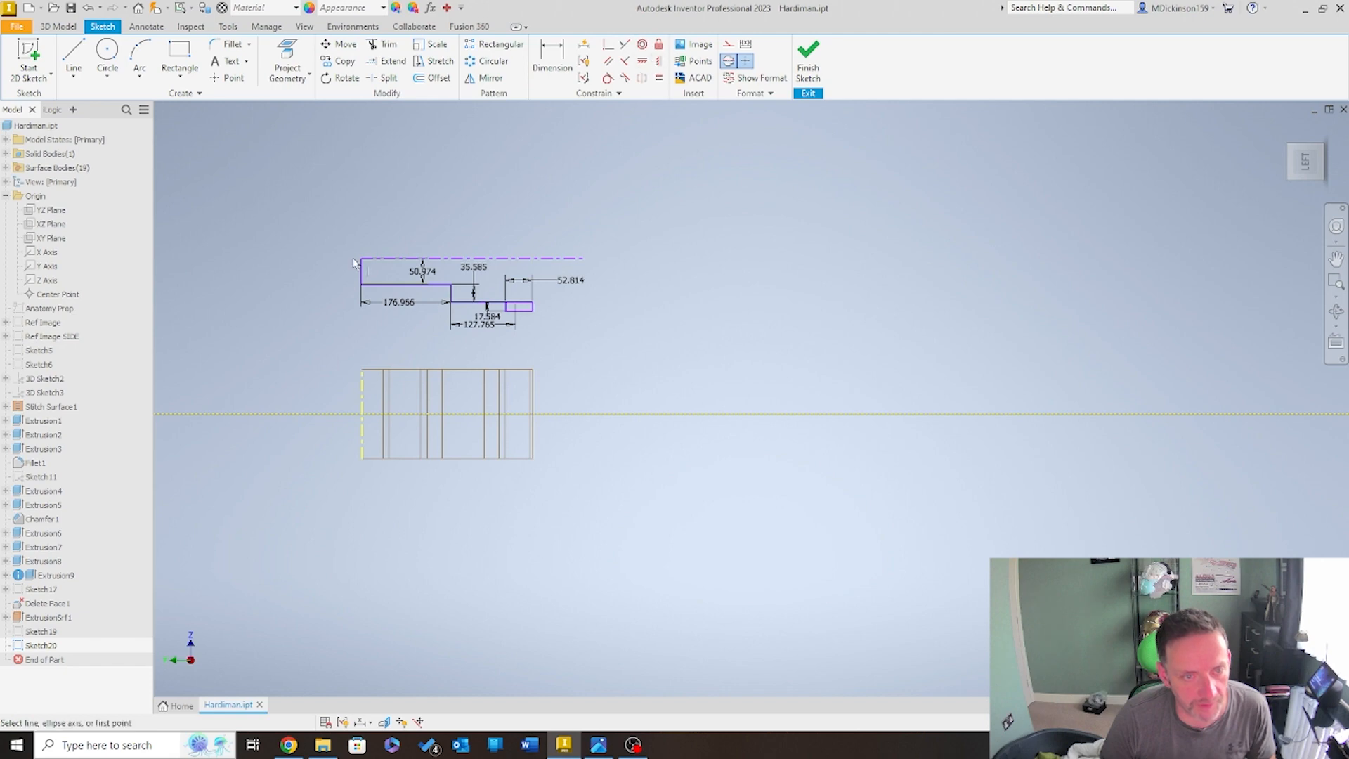
pyautogui.click(363, 407)
pyautogui.click(307, 131)
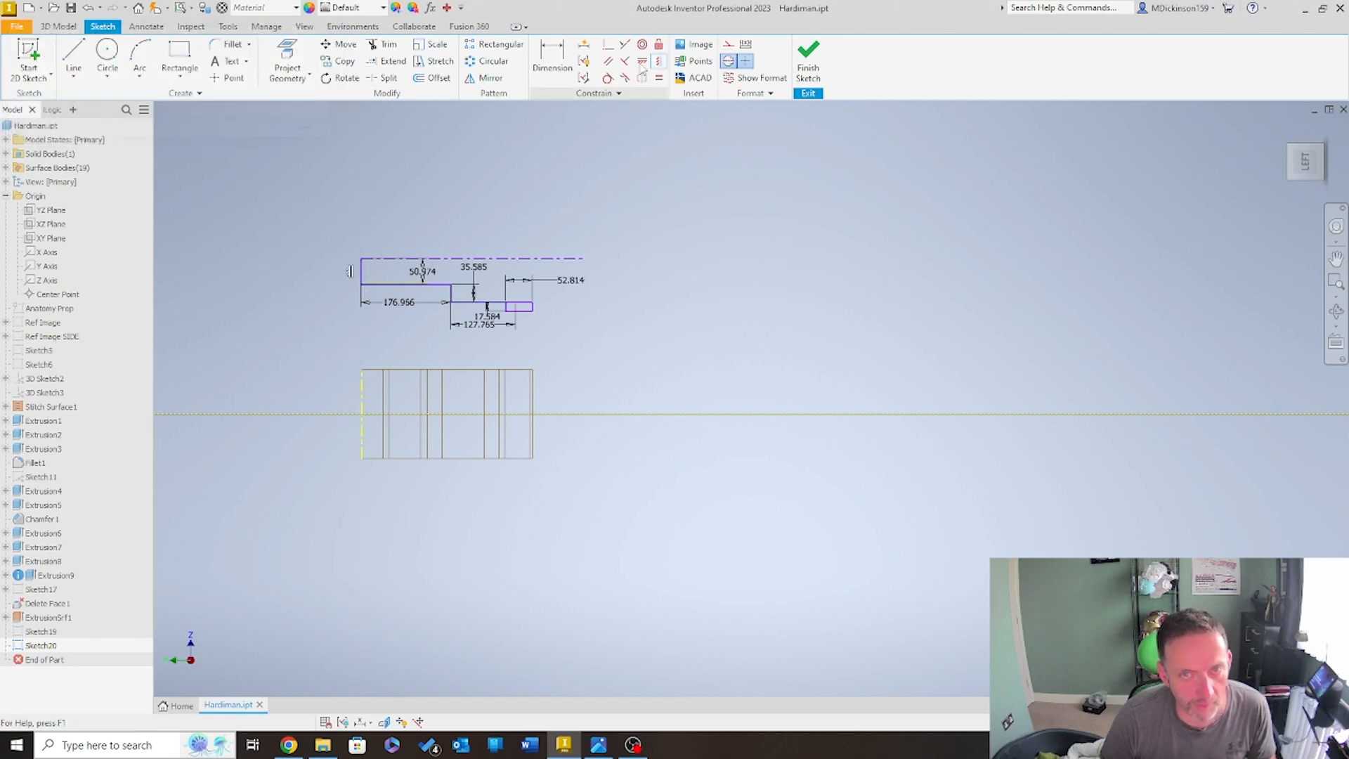
# Make the profile's left edge collinear with the block's dashed left edge, and its centreline collinear with the horizontal axis through the block
pyautogui.click(622, 45)
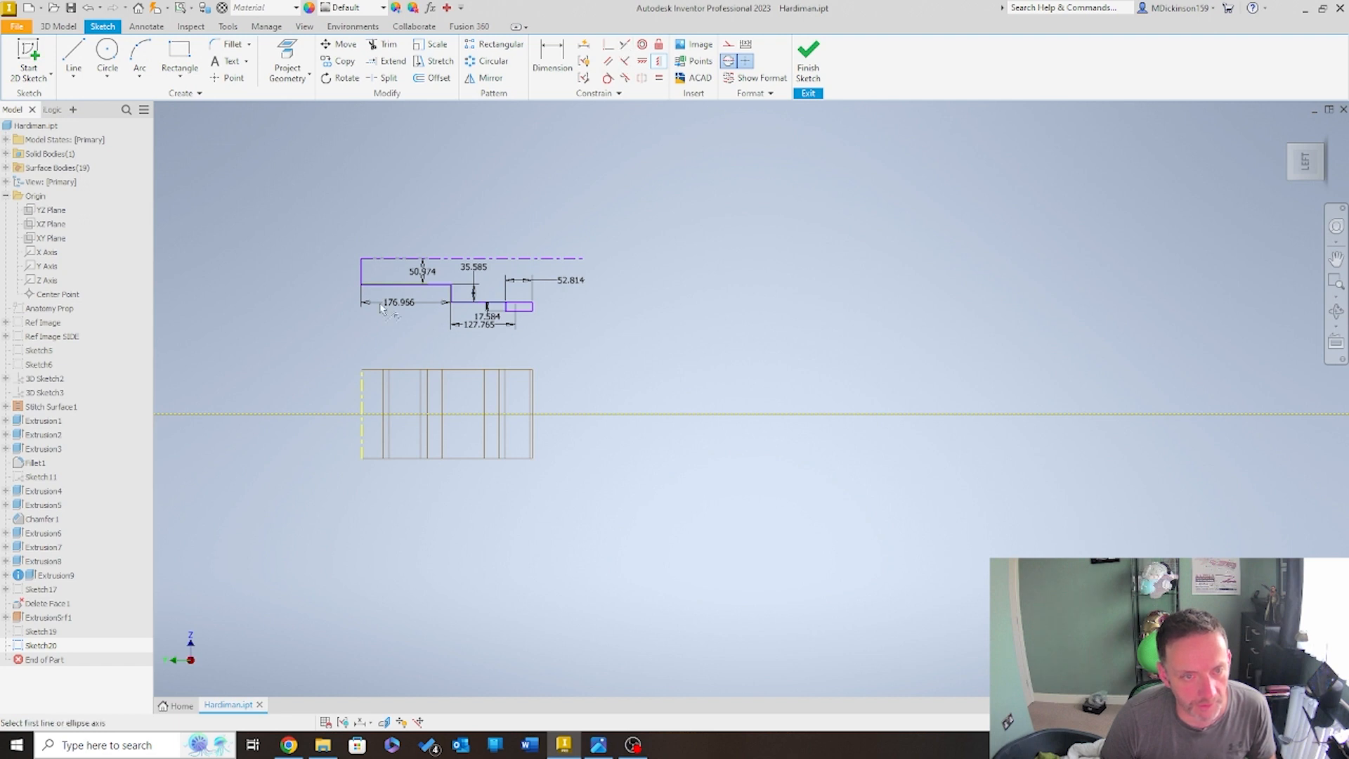
pyautogui.click(363, 286)
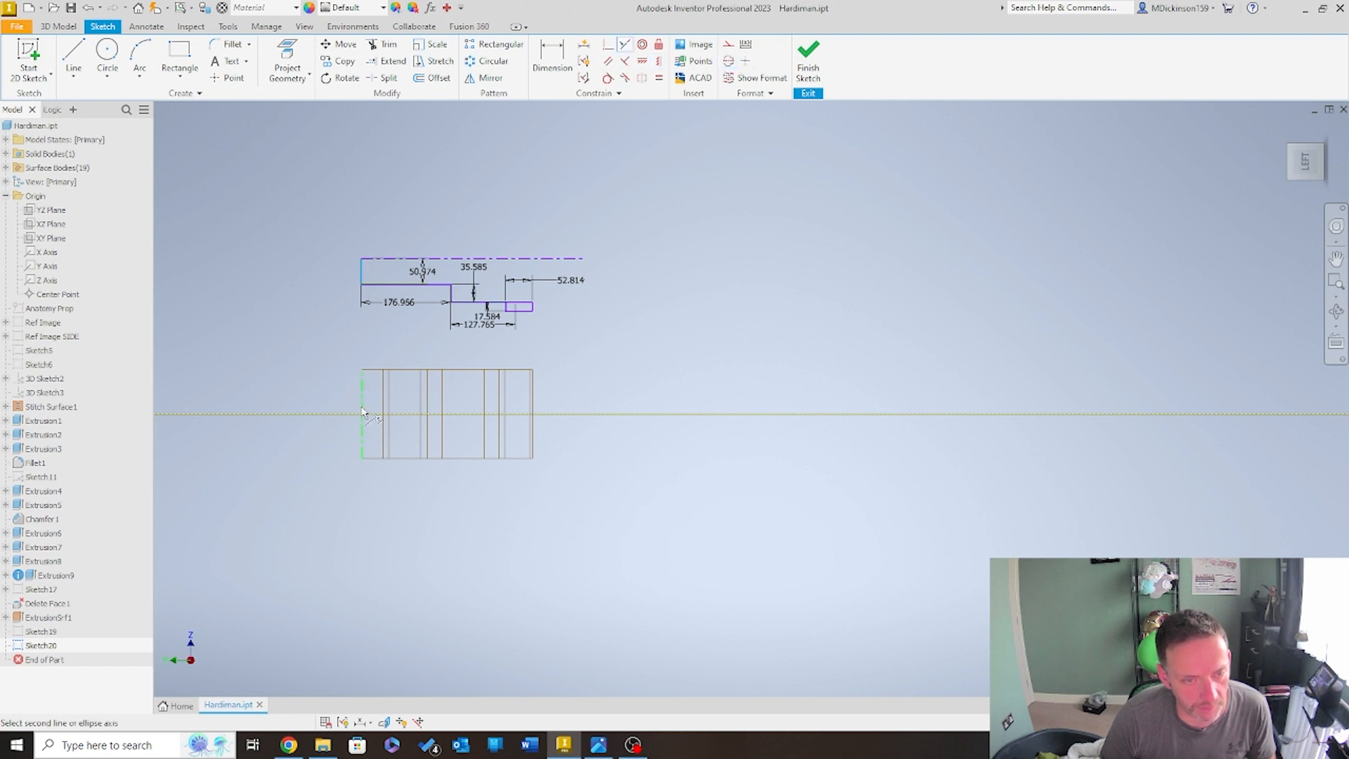
pyautogui.click(363, 413)
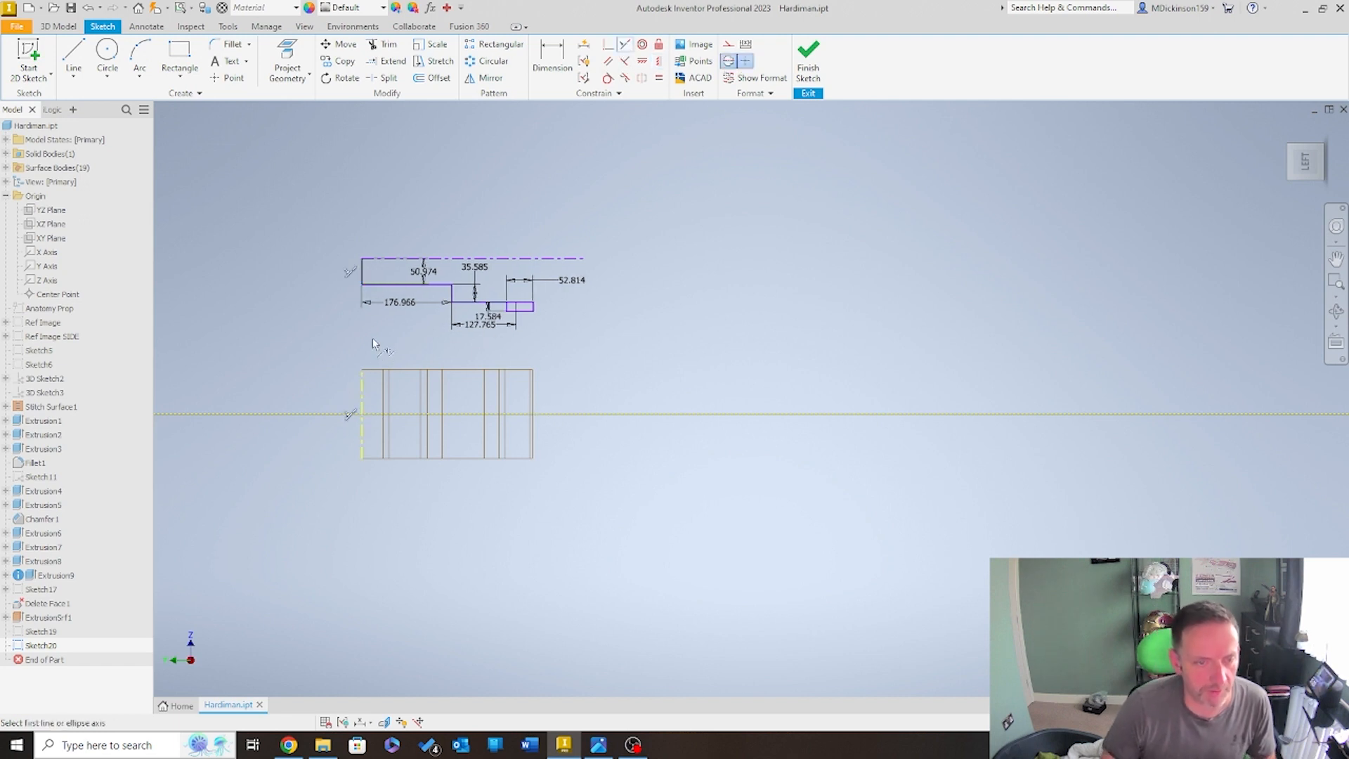
pyautogui.click(536, 258)
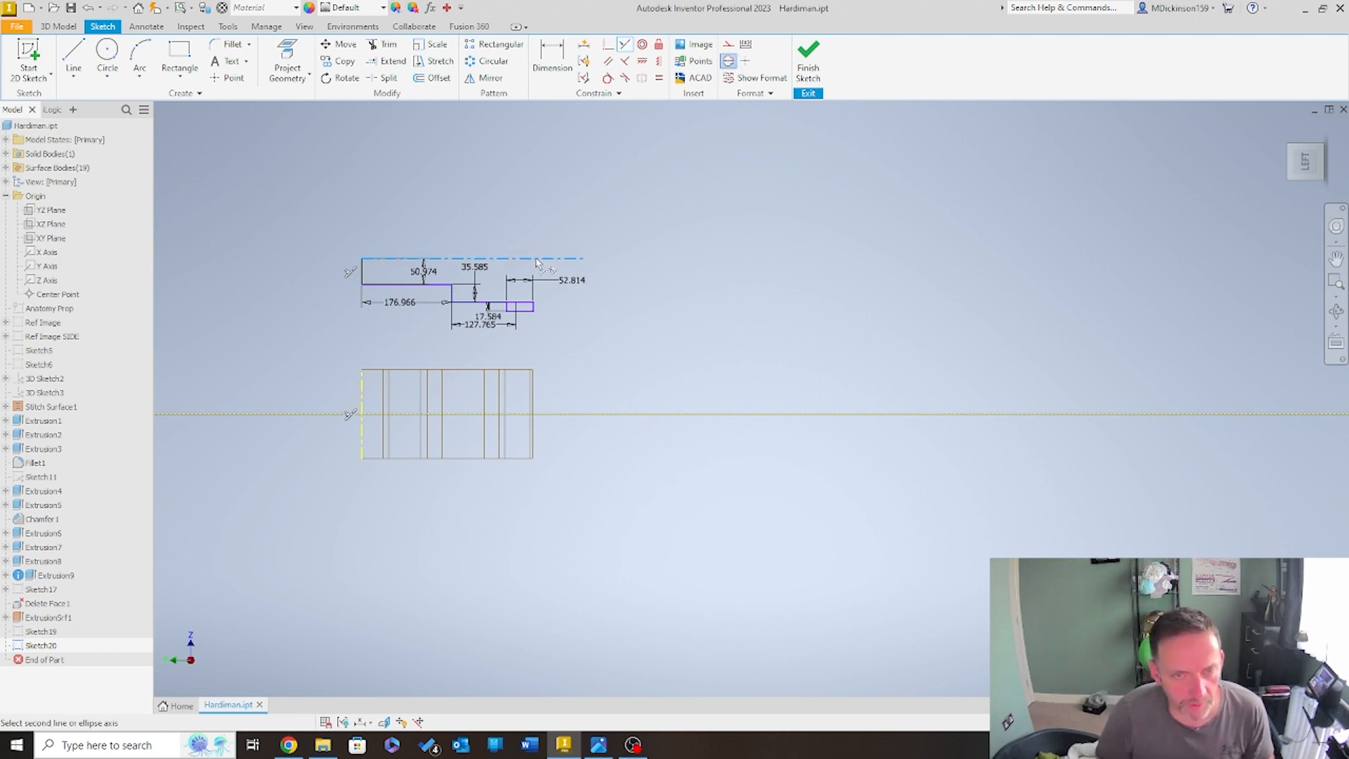
pyautogui.click(574, 414)
pyautogui.scroll(-3, 368, 469)
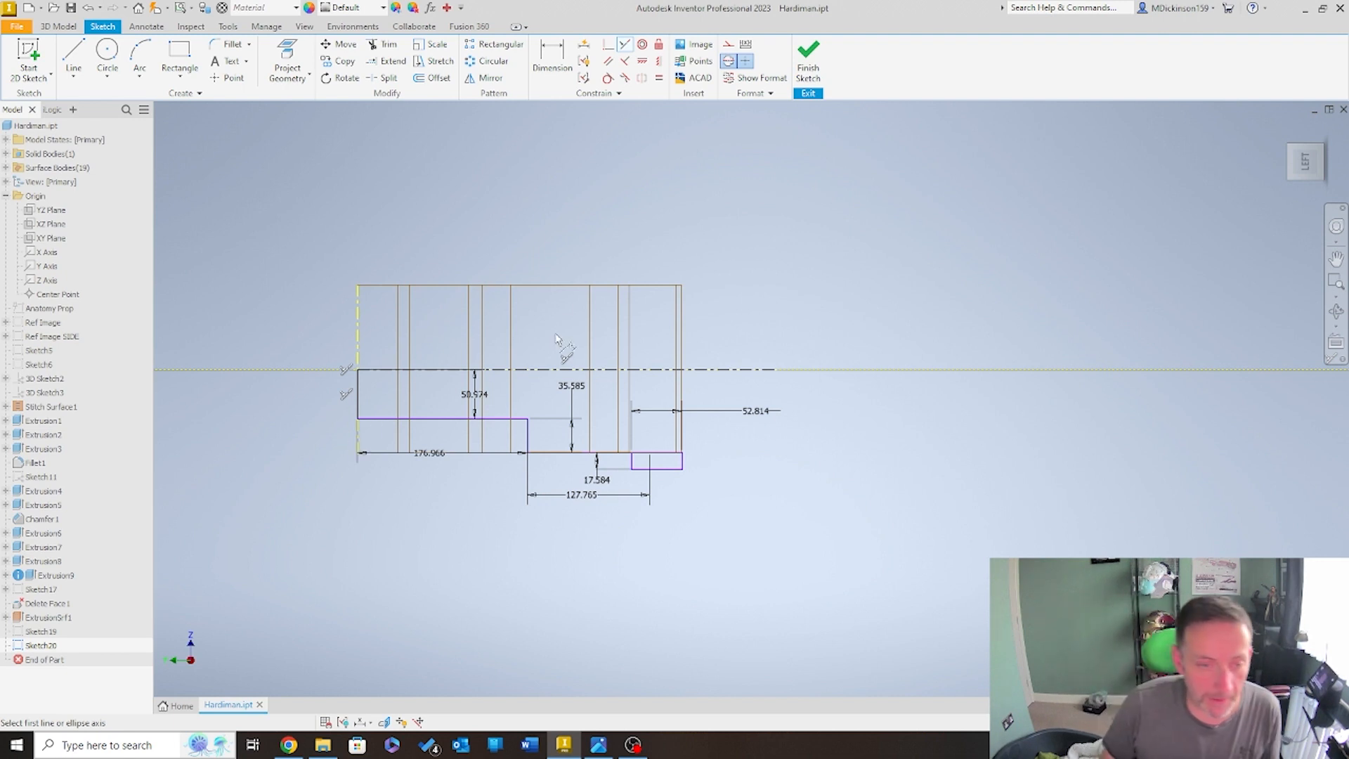
# Examine how the aligned half profile fits against the block's edges
pyautogui.scroll(-5, 687, 445)
pyautogui.scroll(3, 726, 407)
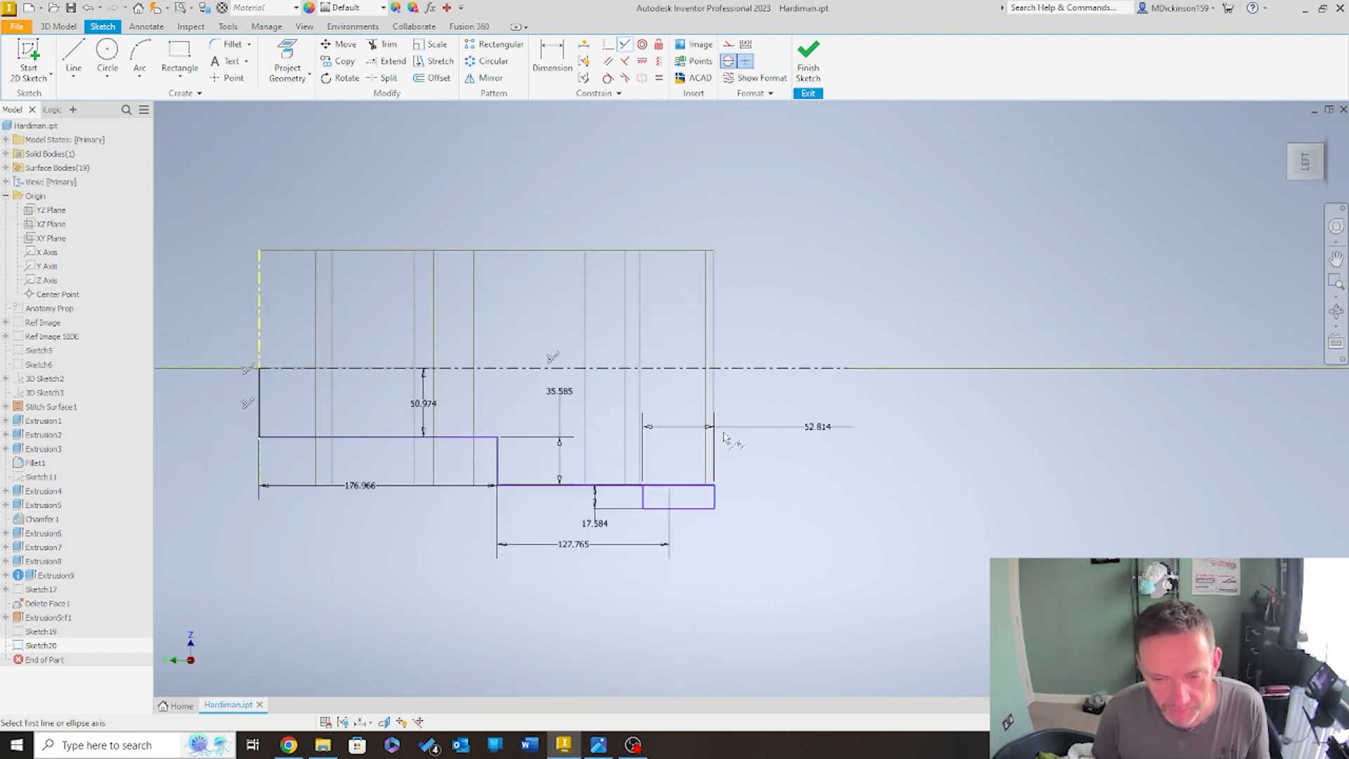
pyautogui.scroll(-3, 726, 456)
pyautogui.scroll(3, 394, 537)
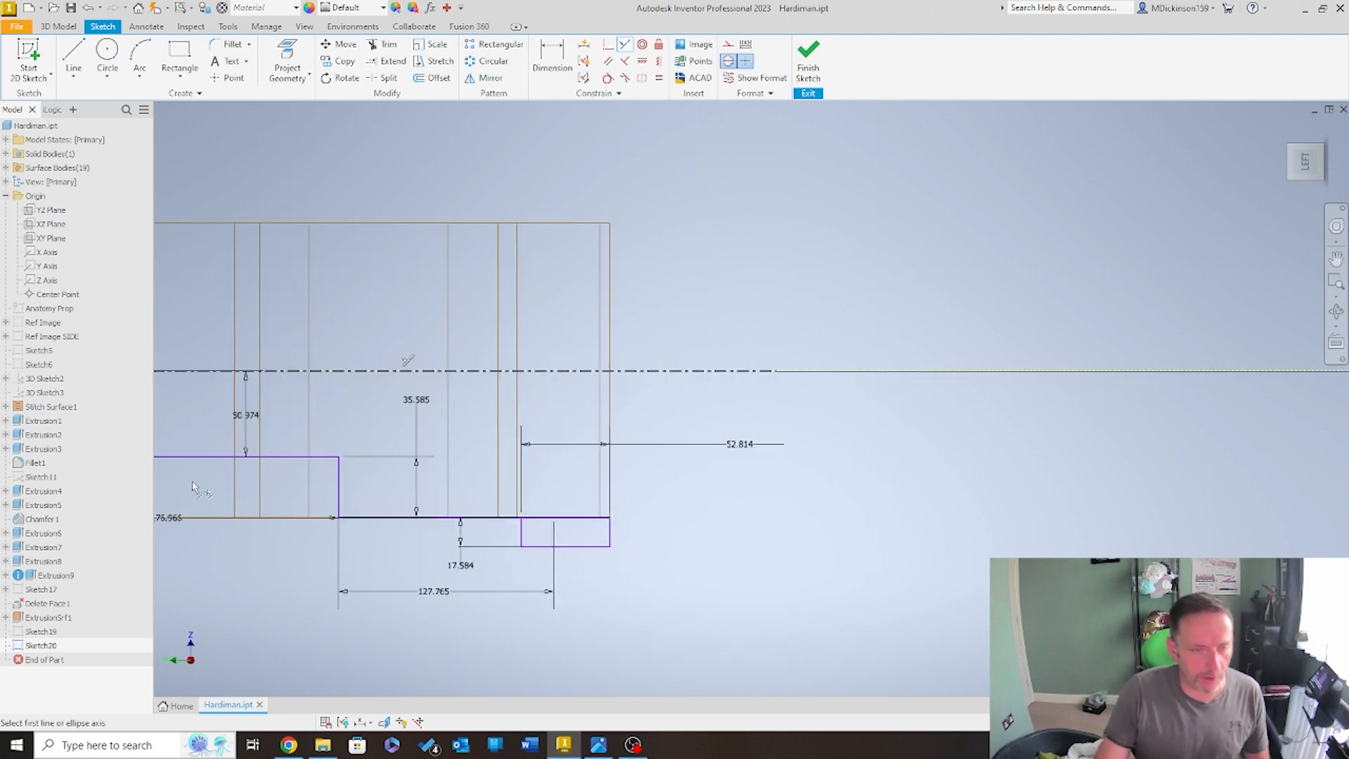
pyautogui.scroll(5, 193, 486)
pyautogui.moveTo(270, 513); pyautogui.dragTo(470, 495, button='middle')
pyautogui.scroll(-3, 345, 485)
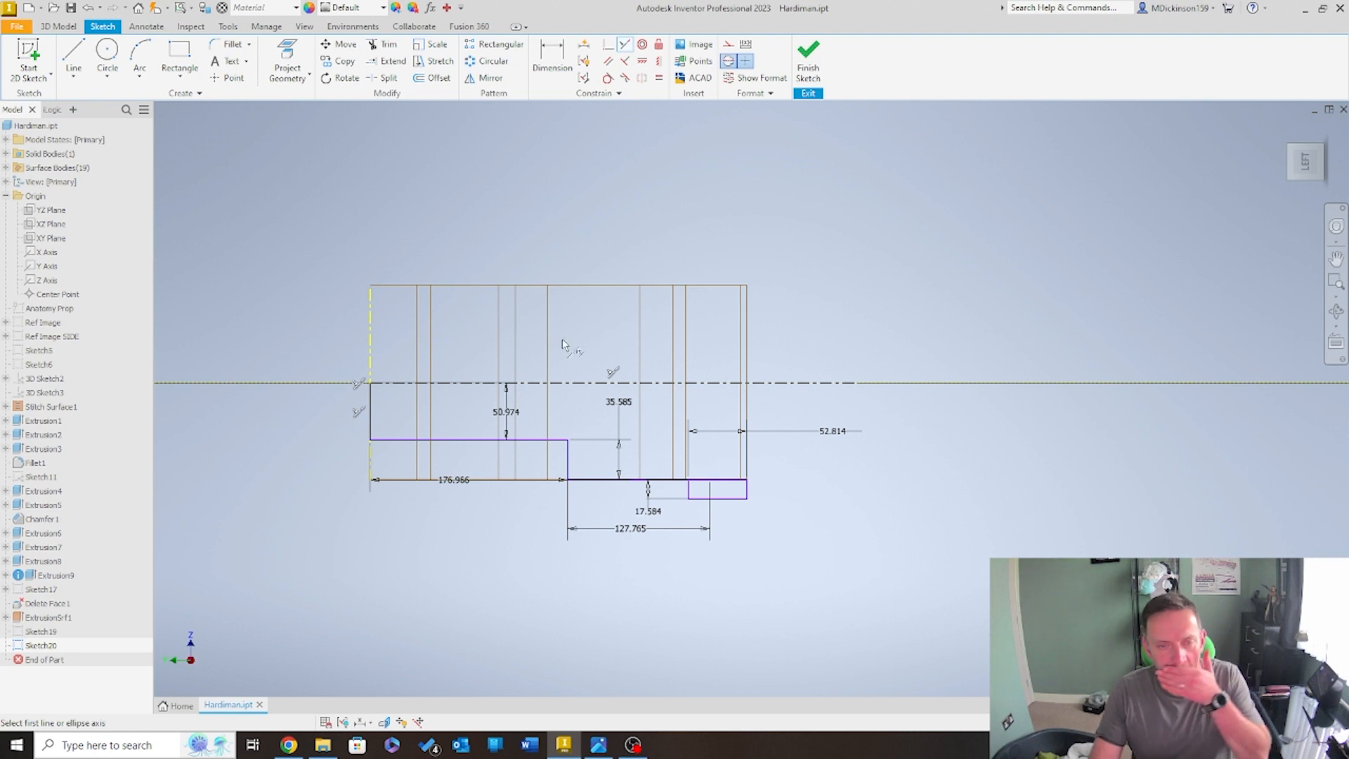
# Mirror the stepped profile and its small end rectangle about the horizontal centreline
pyautogui.click(484, 77)
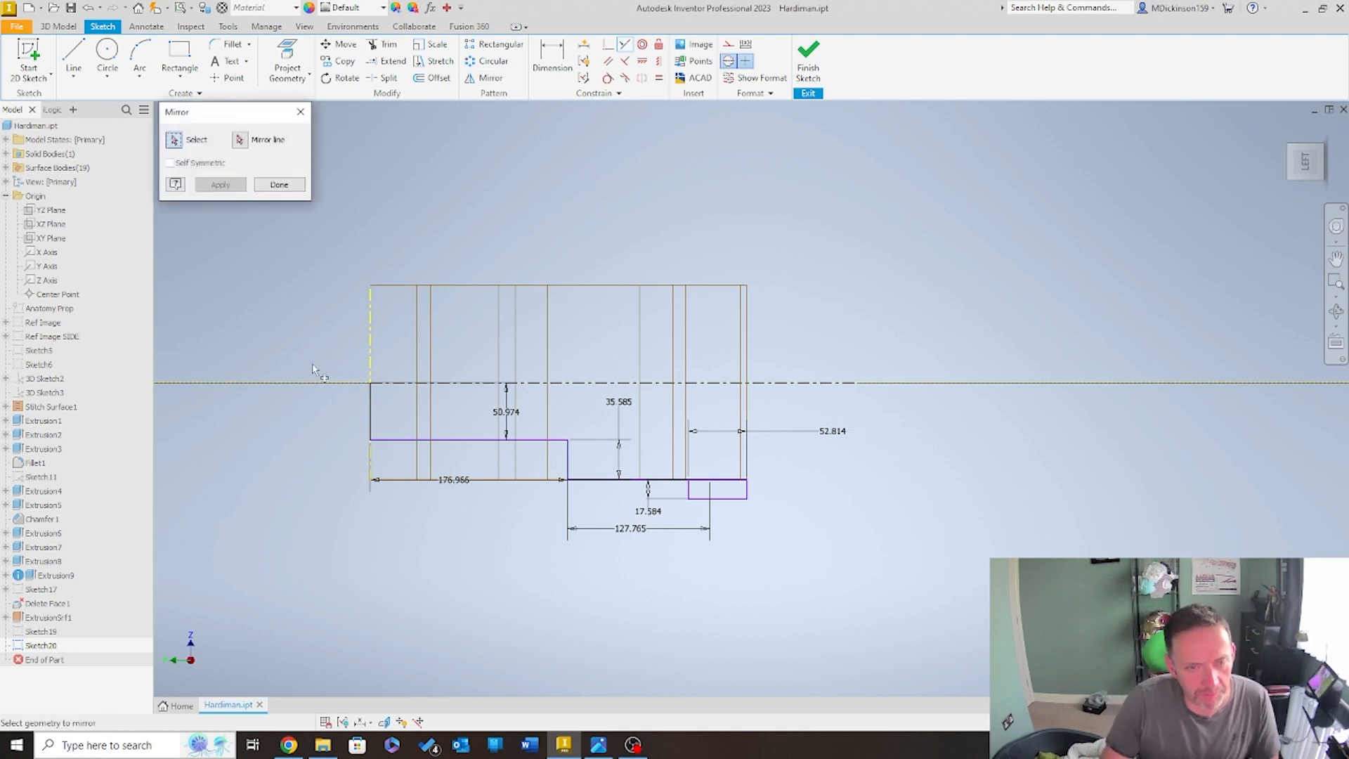
pyautogui.click(397, 441)
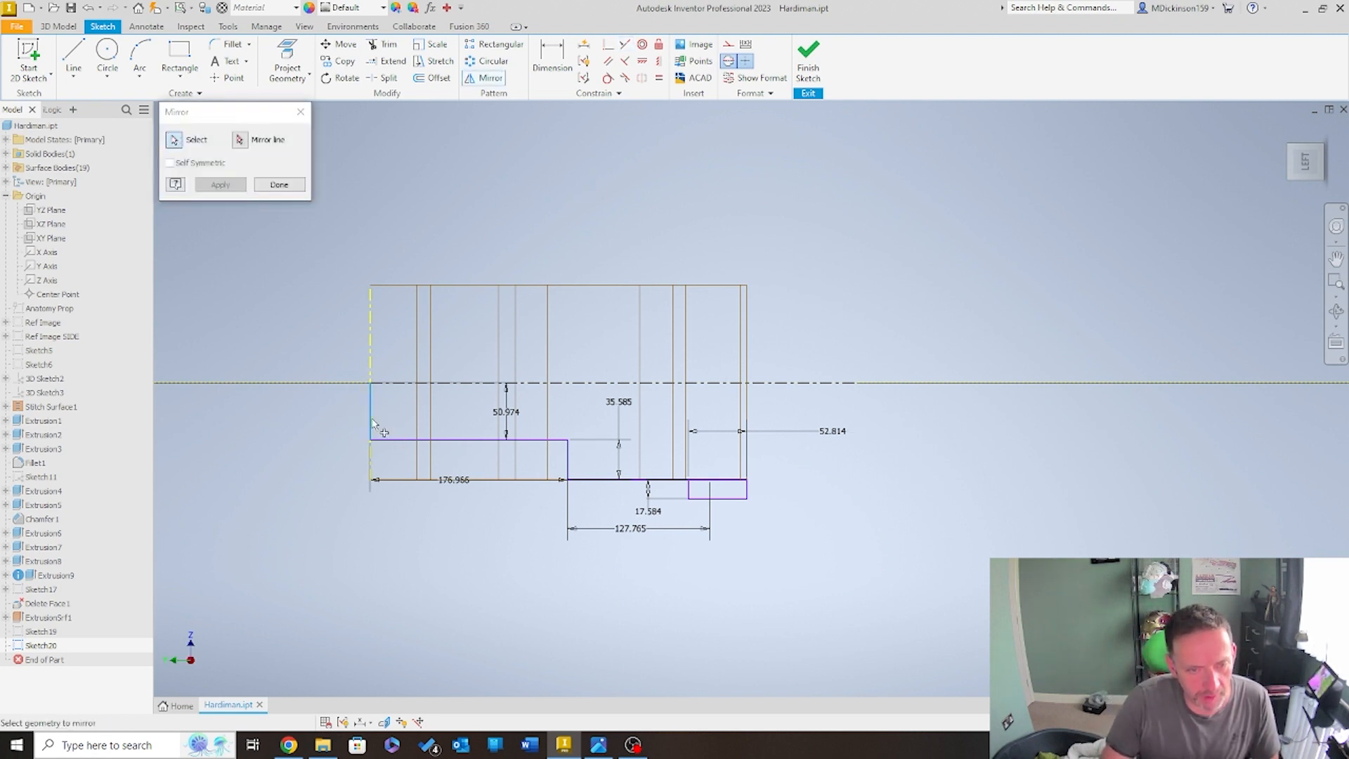
pyautogui.click(570, 456)
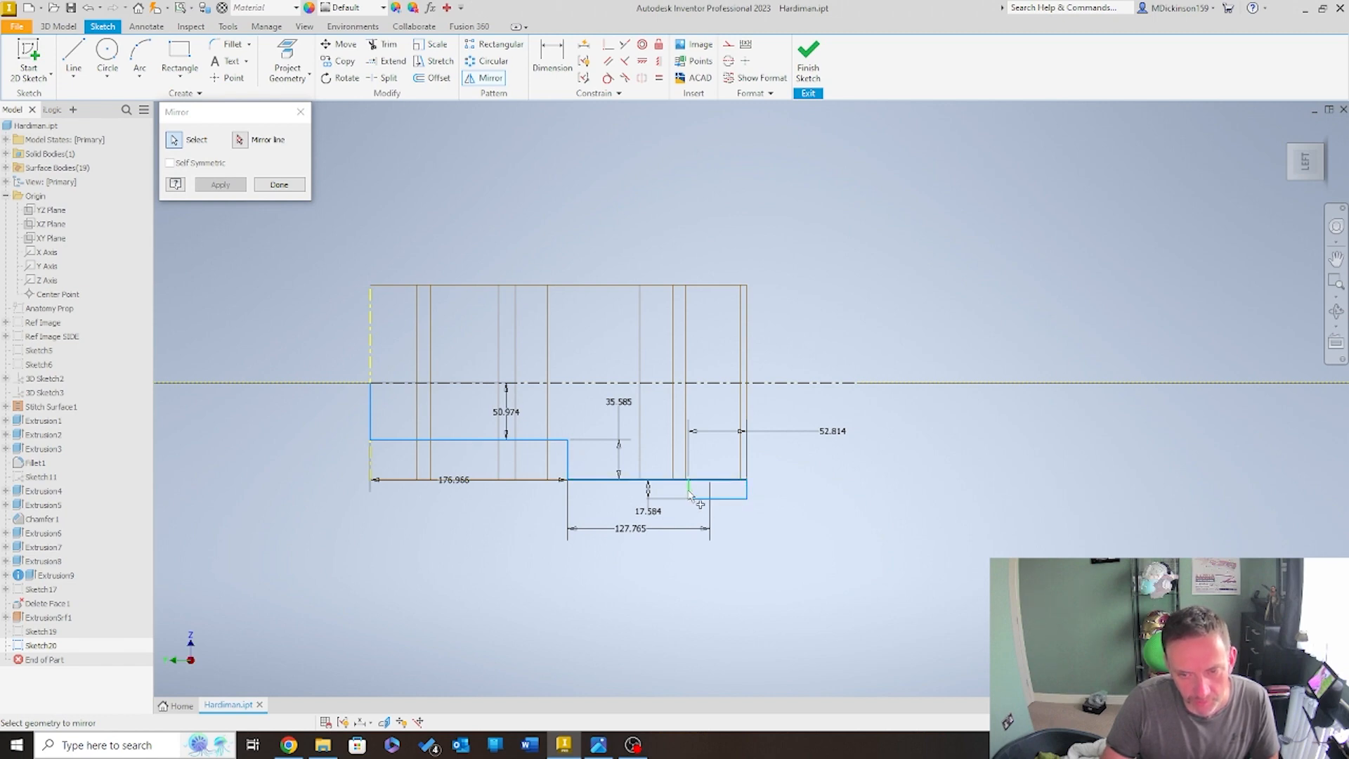
pyautogui.click(240, 139)
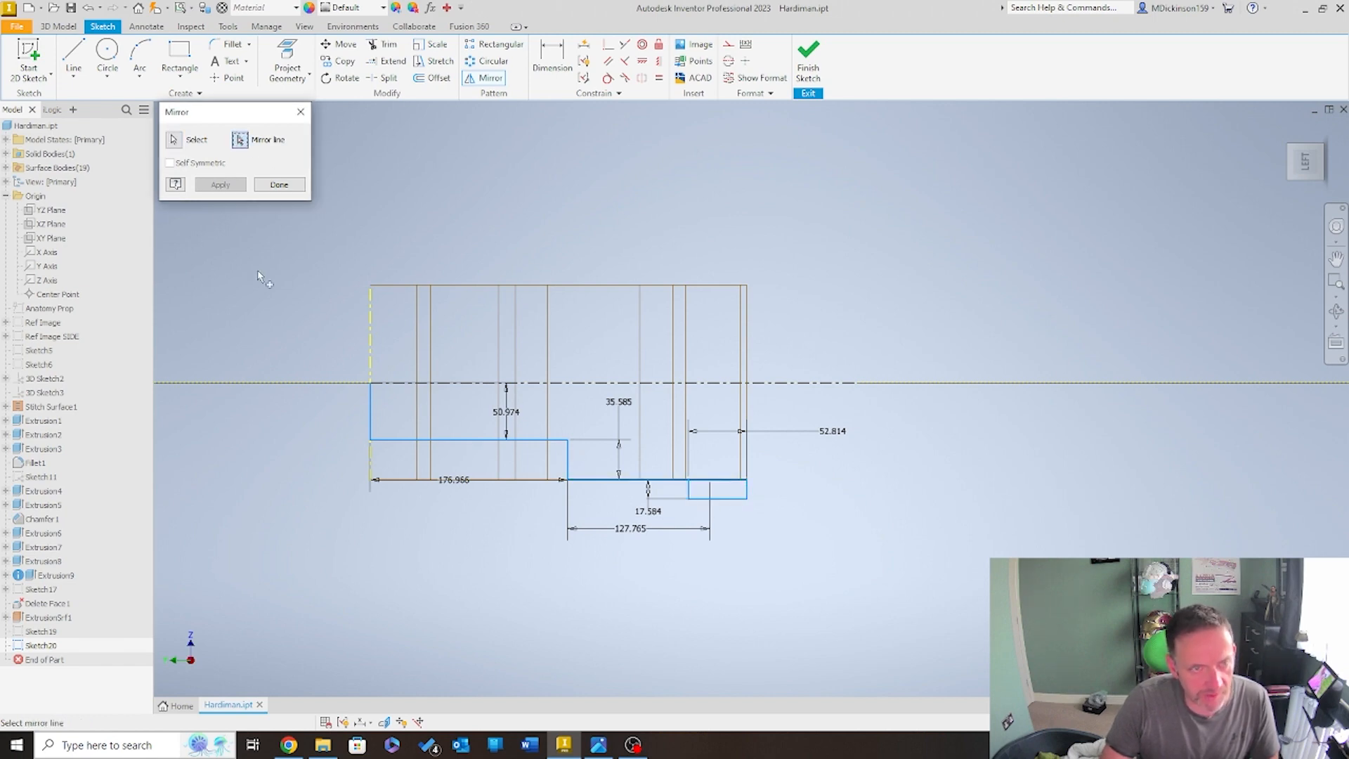
pyautogui.click(787, 384)
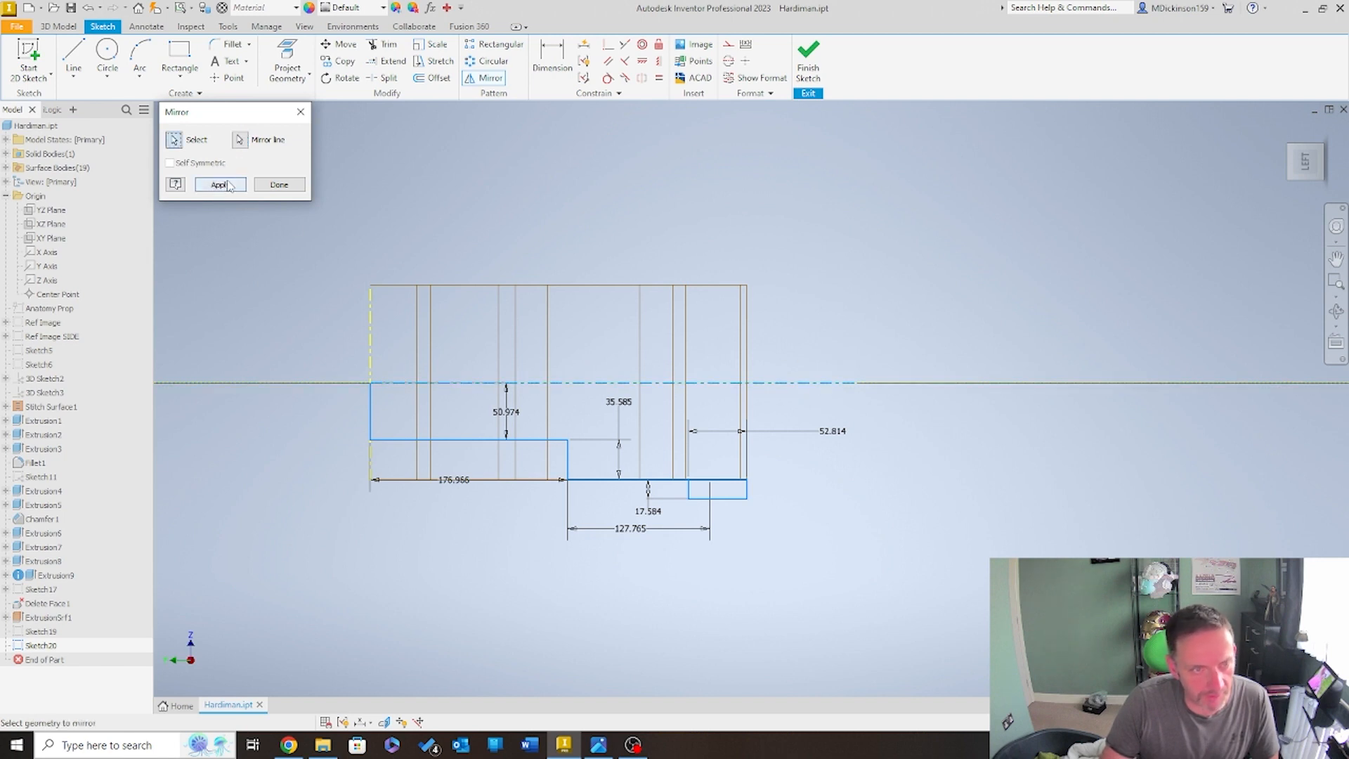
pyautogui.click(219, 185)
pyautogui.click(280, 184)
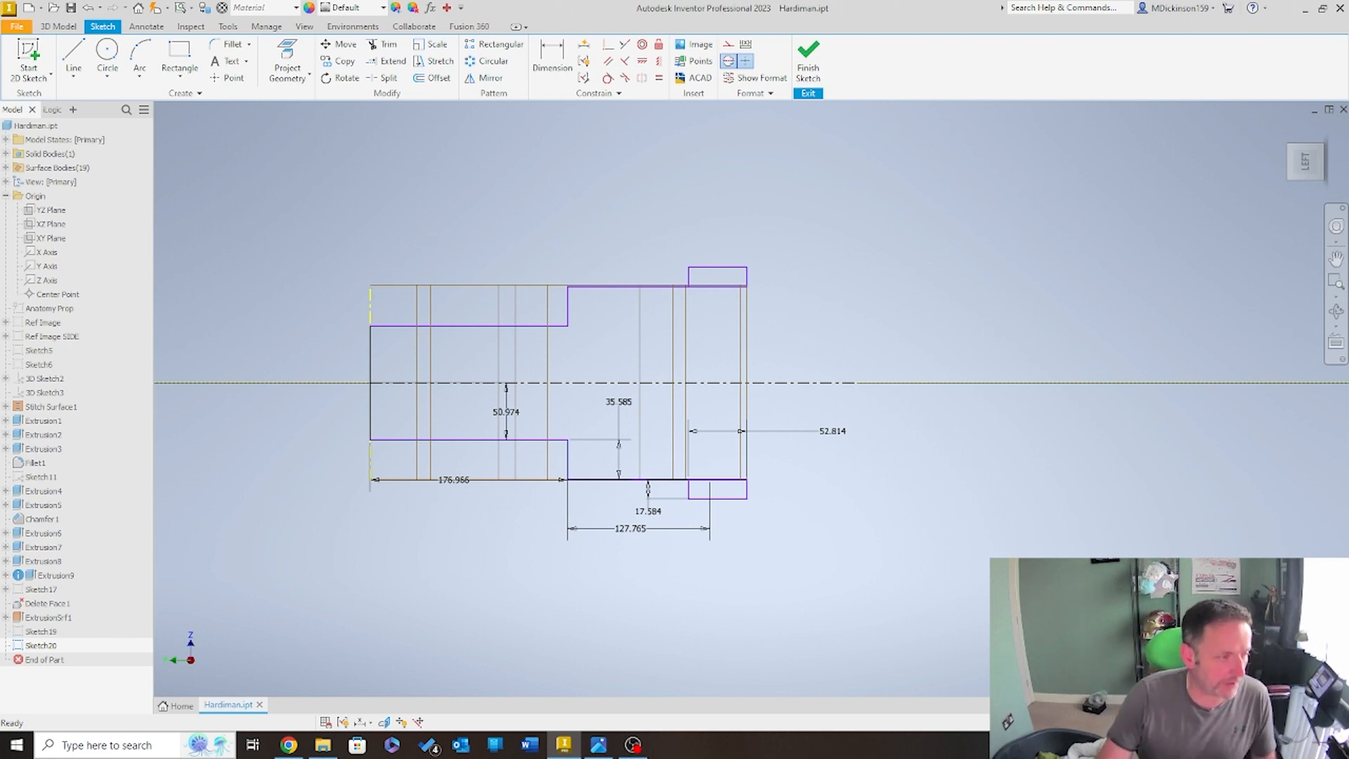
# Switch to Chrome to examine the Hardiman reference photos, and return to the Inventor sketch
pyautogui.moveTo(0, 295); pyautogui.dragTo(547, 0)
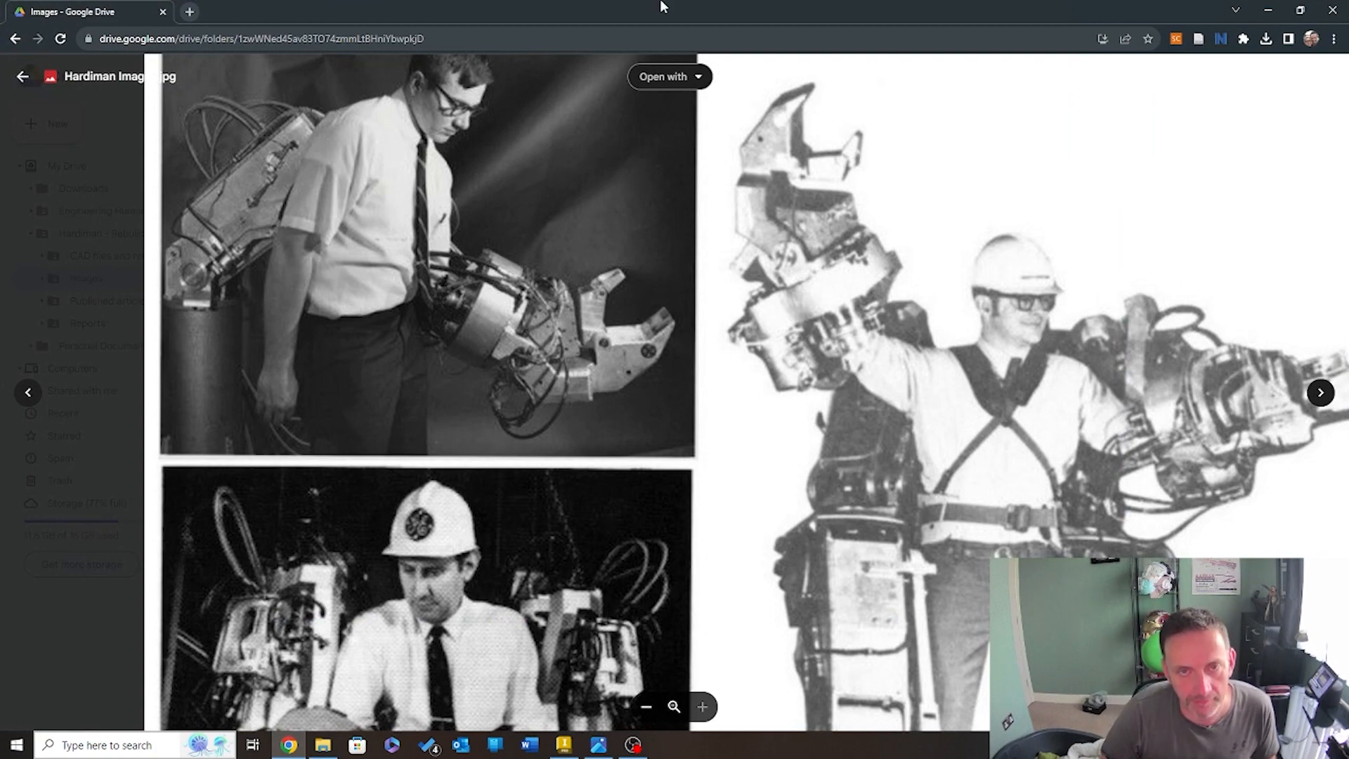
pyautogui.moveTo(661, 7); pyautogui.dragTo(0, 295)
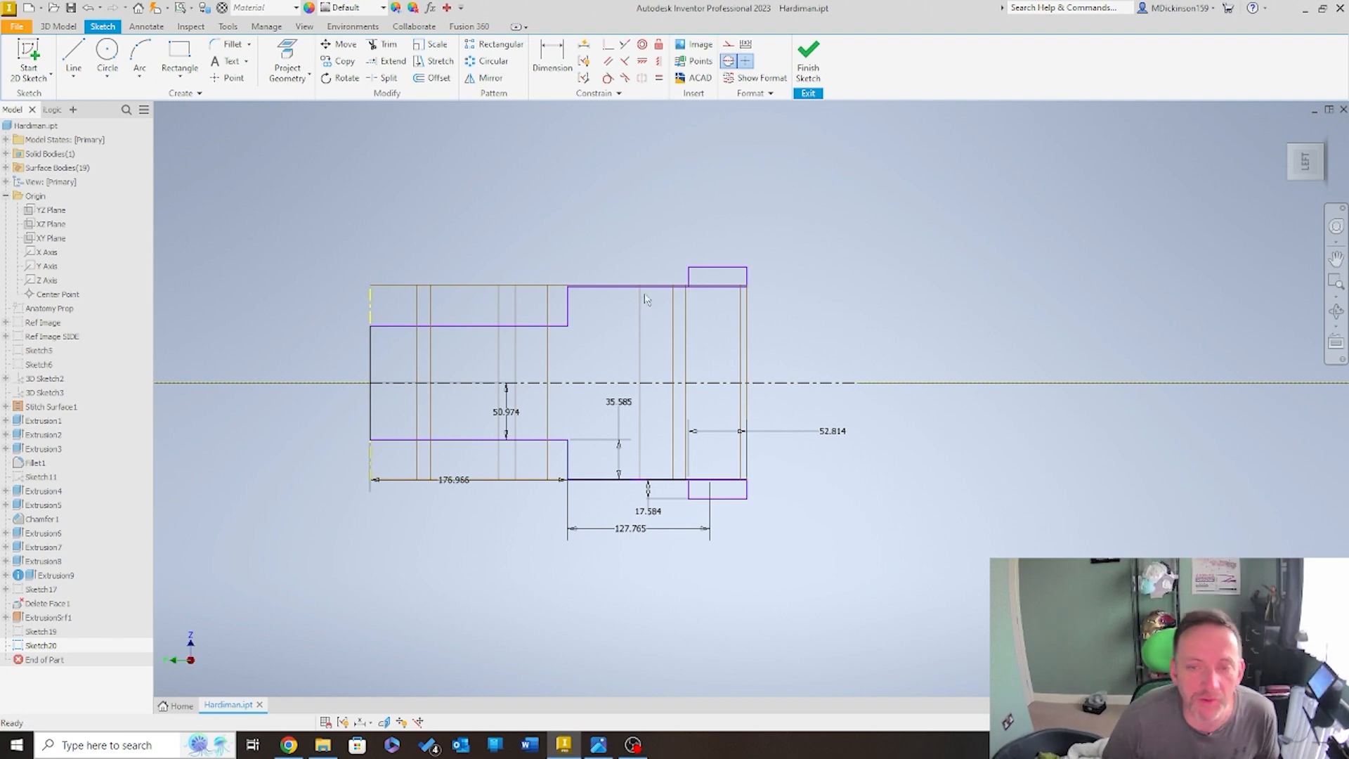
pyautogui.click(746, 267)
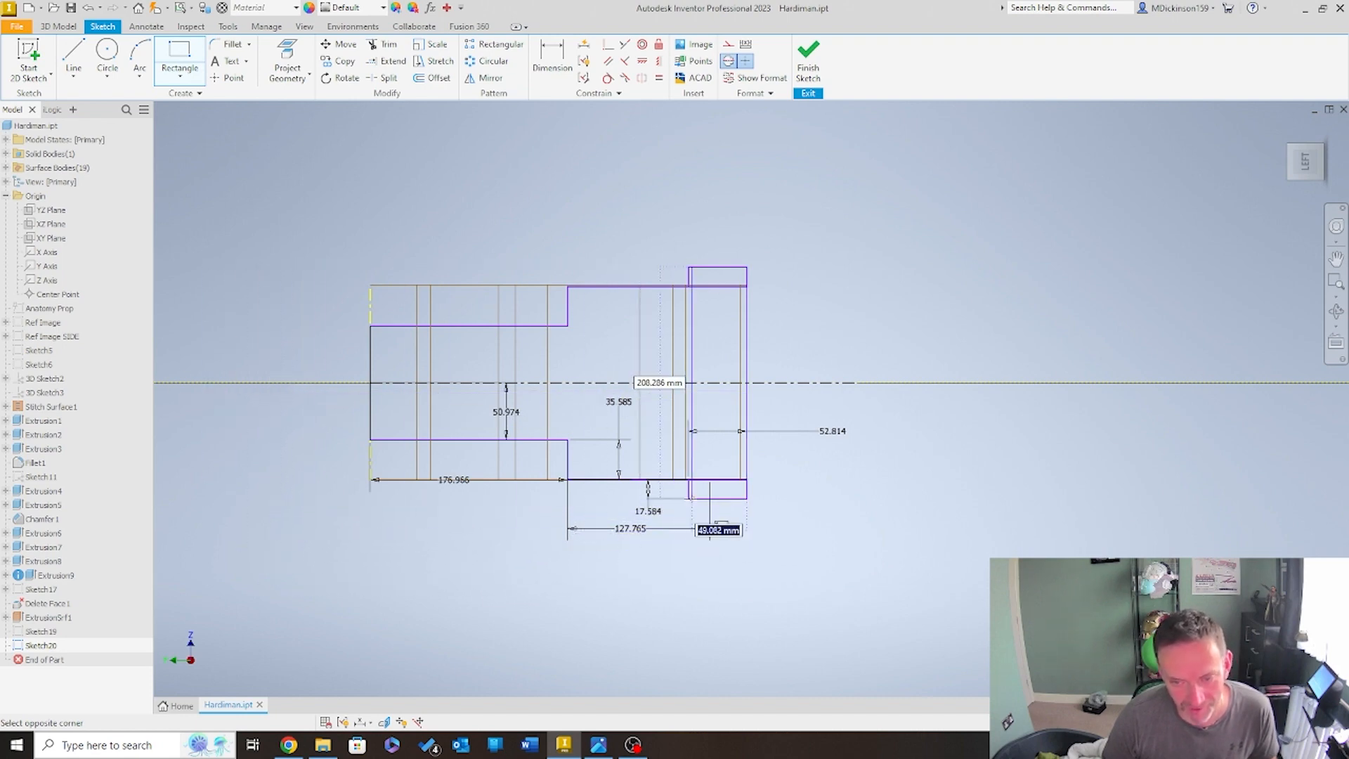
pyautogui.click(227, 537)
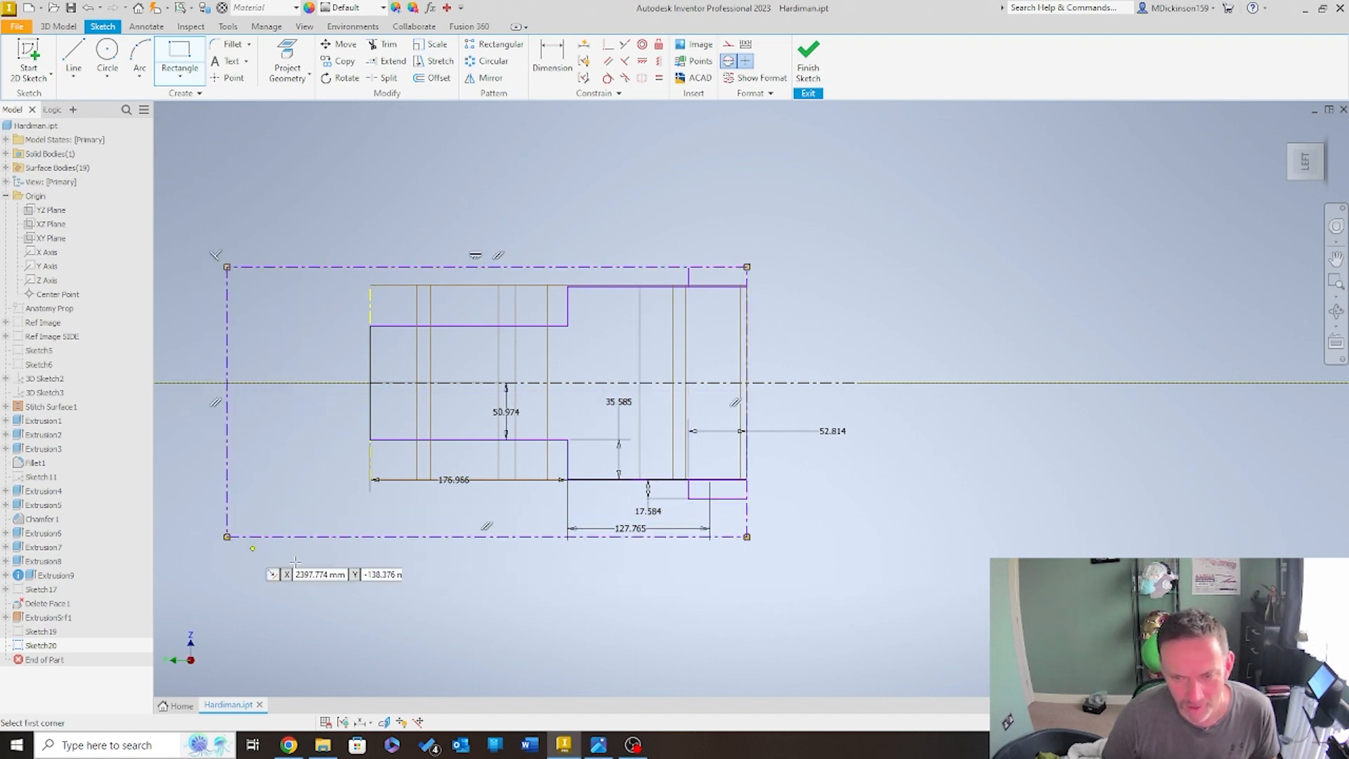
pyautogui.hotkey('ctrl', 'z')
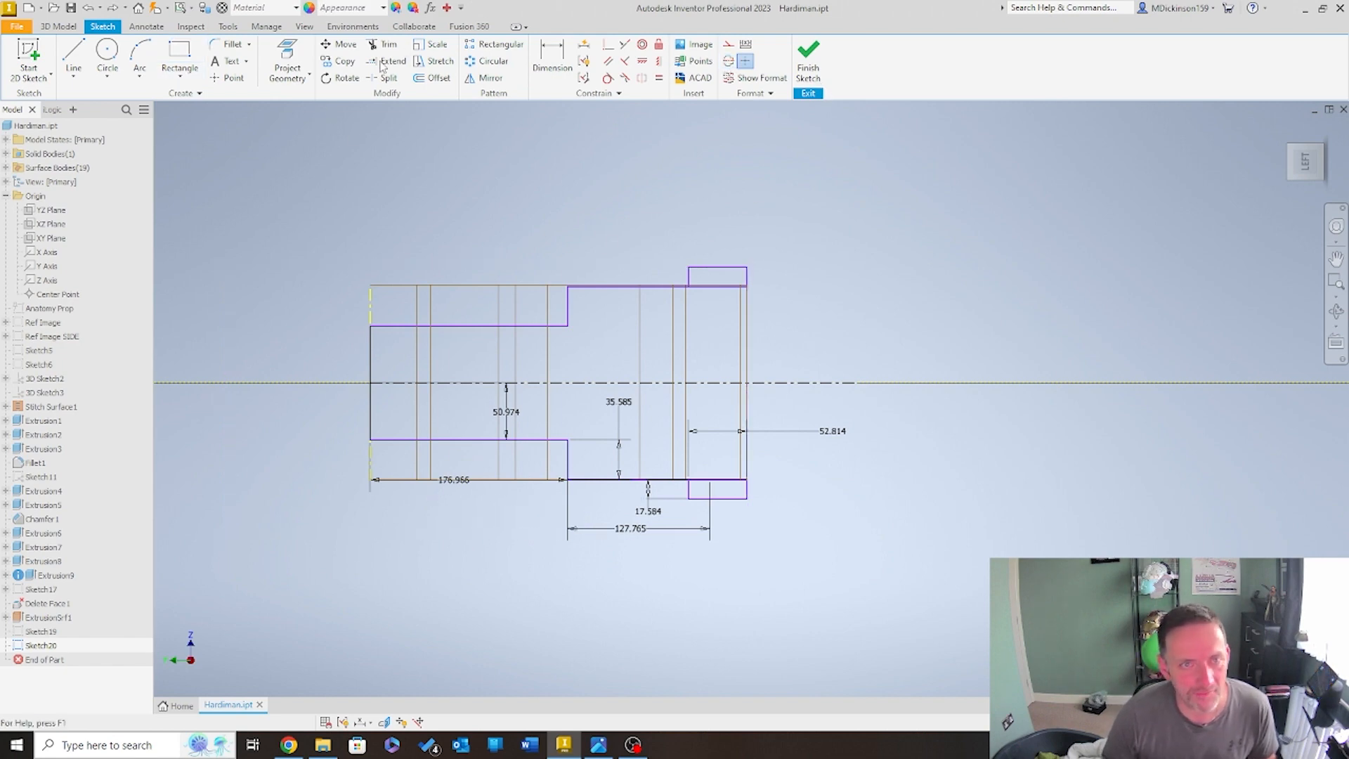
# Draw a solid-line rectangle around the profile from the lower end rectangle's outer corner, and make its upper edge collinear with the upper end rectangle's top edge
pyautogui.click(179, 52)
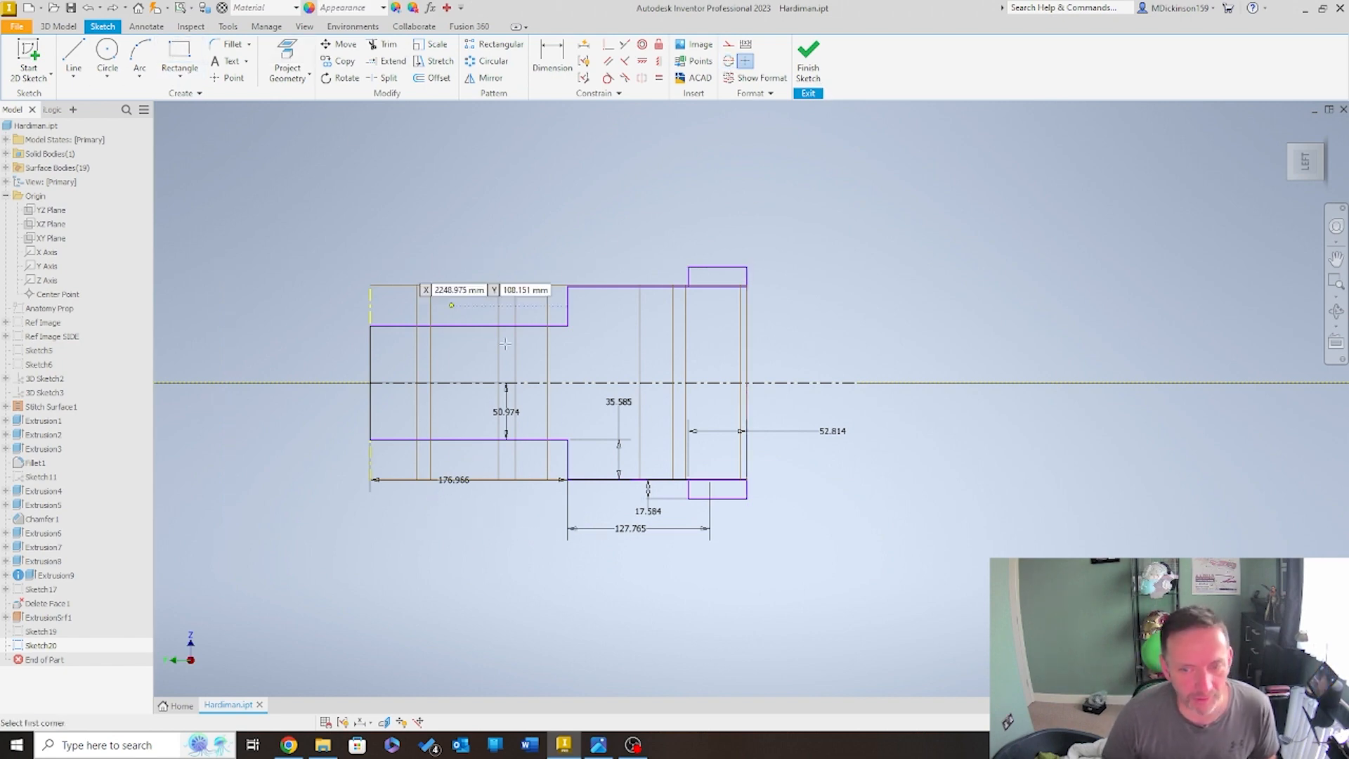
pyautogui.click(746, 499)
pyautogui.click(229, 190)
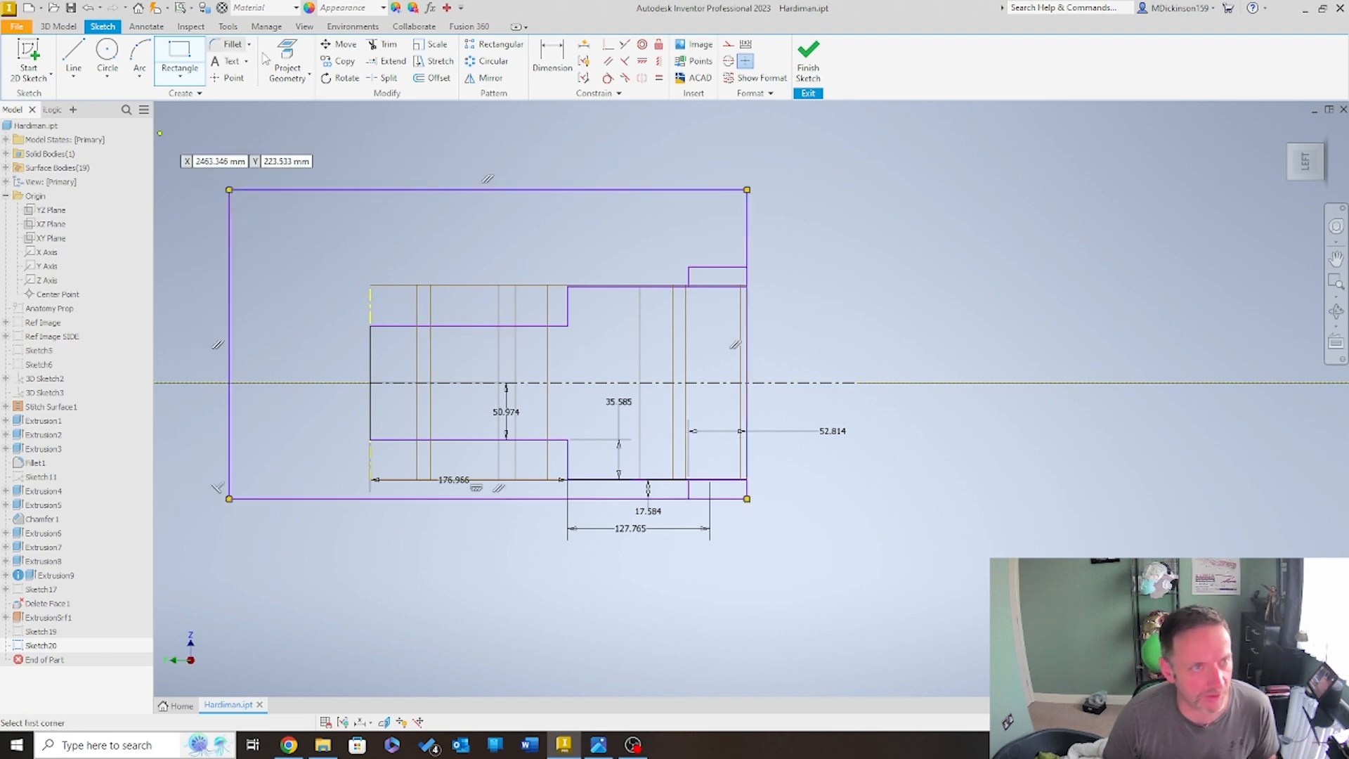
pyautogui.click(625, 44)
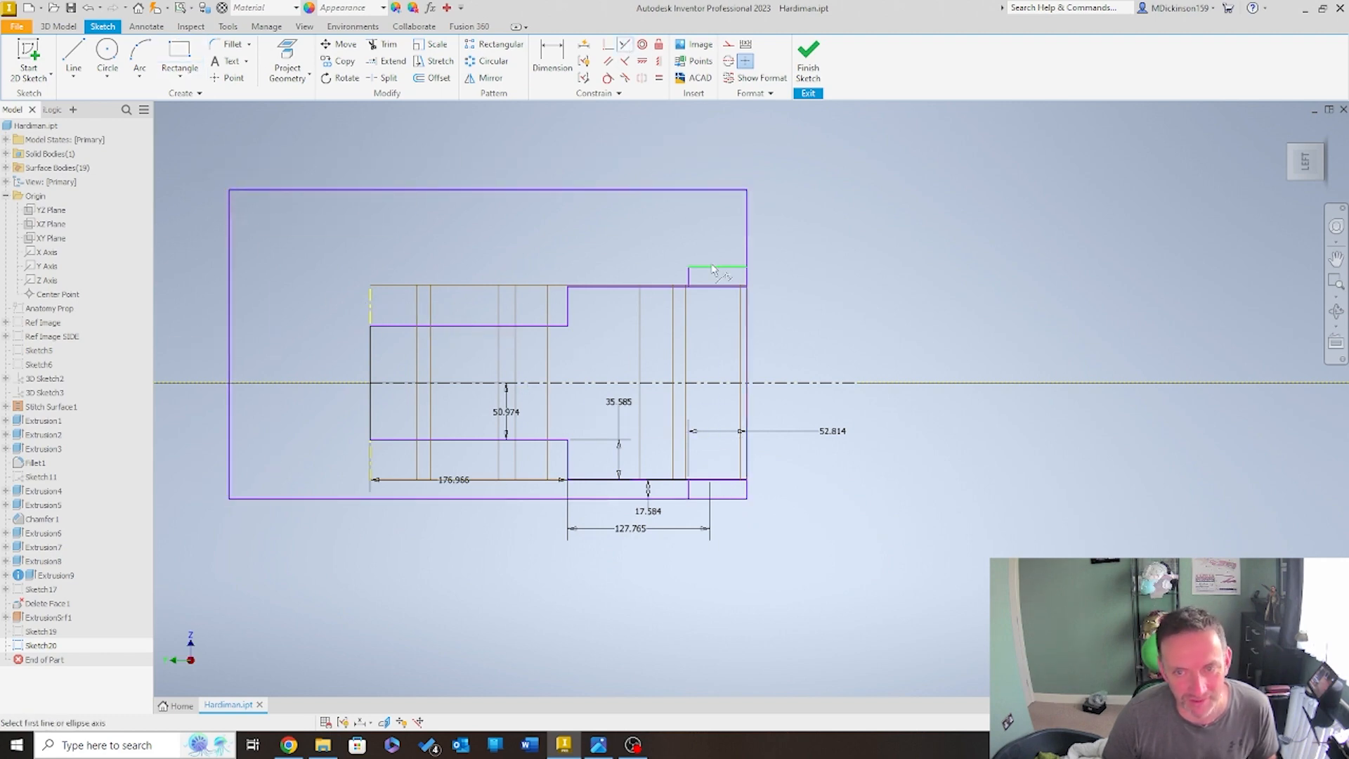
pyautogui.click(720, 268)
pyautogui.click(696, 190)
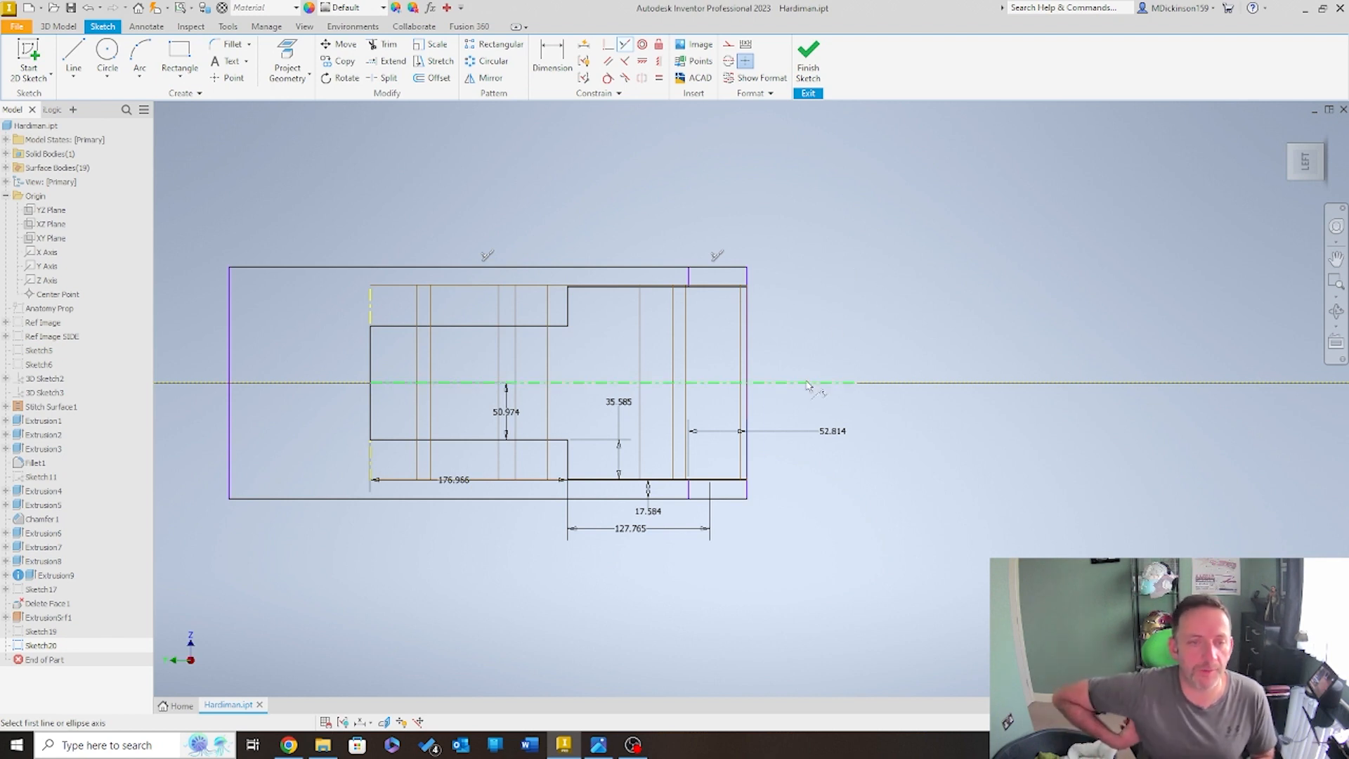
pyautogui.moveTo(806, 385)
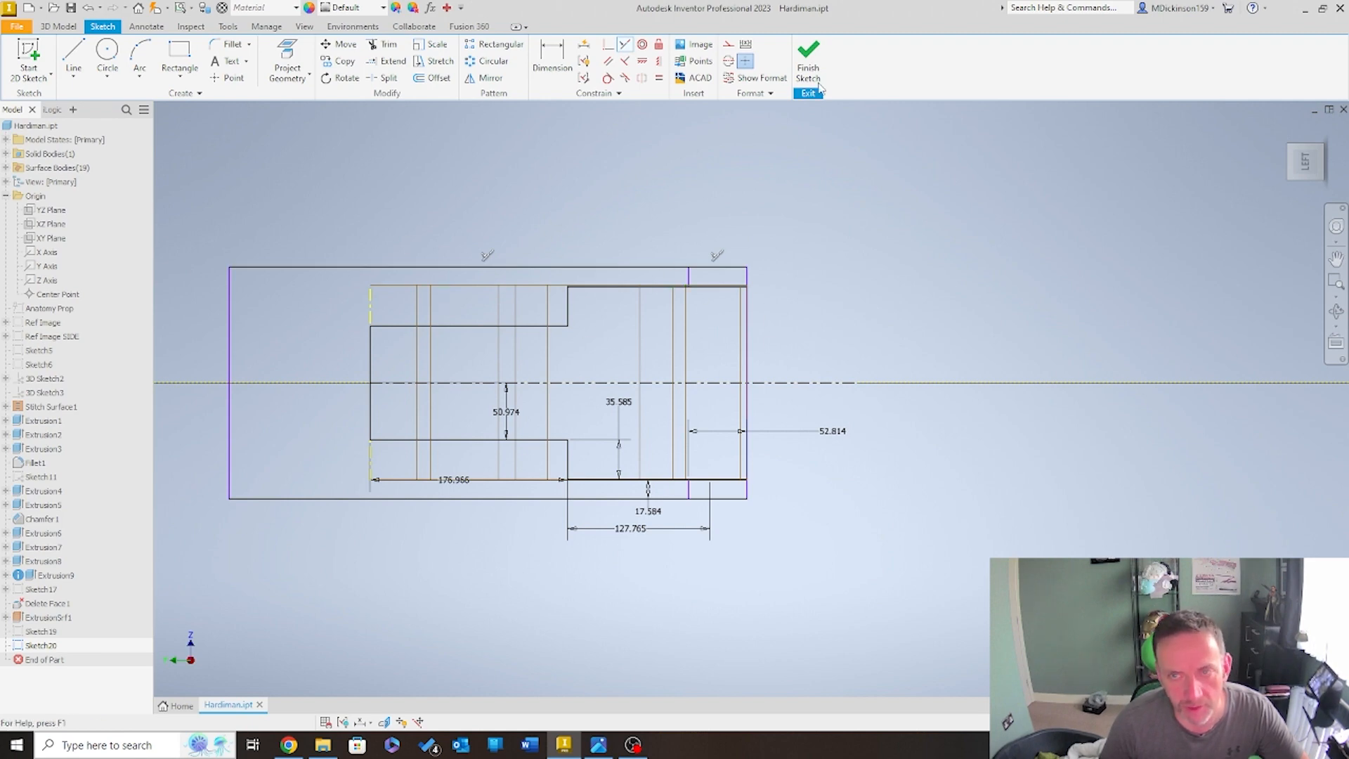
# Finish the sketch and display the model shaded without edges instead of as wireframe
pyautogui.click(808, 59)
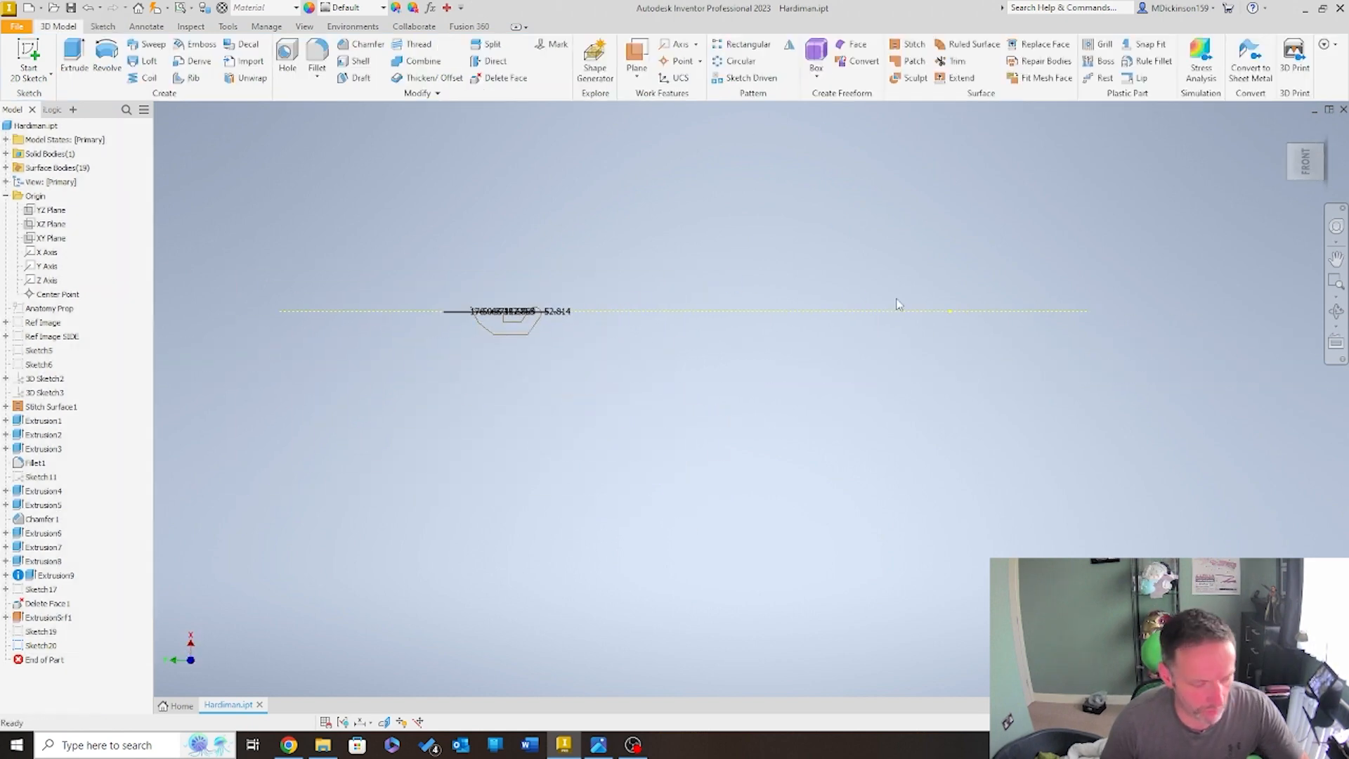
pyautogui.click(304, 26)
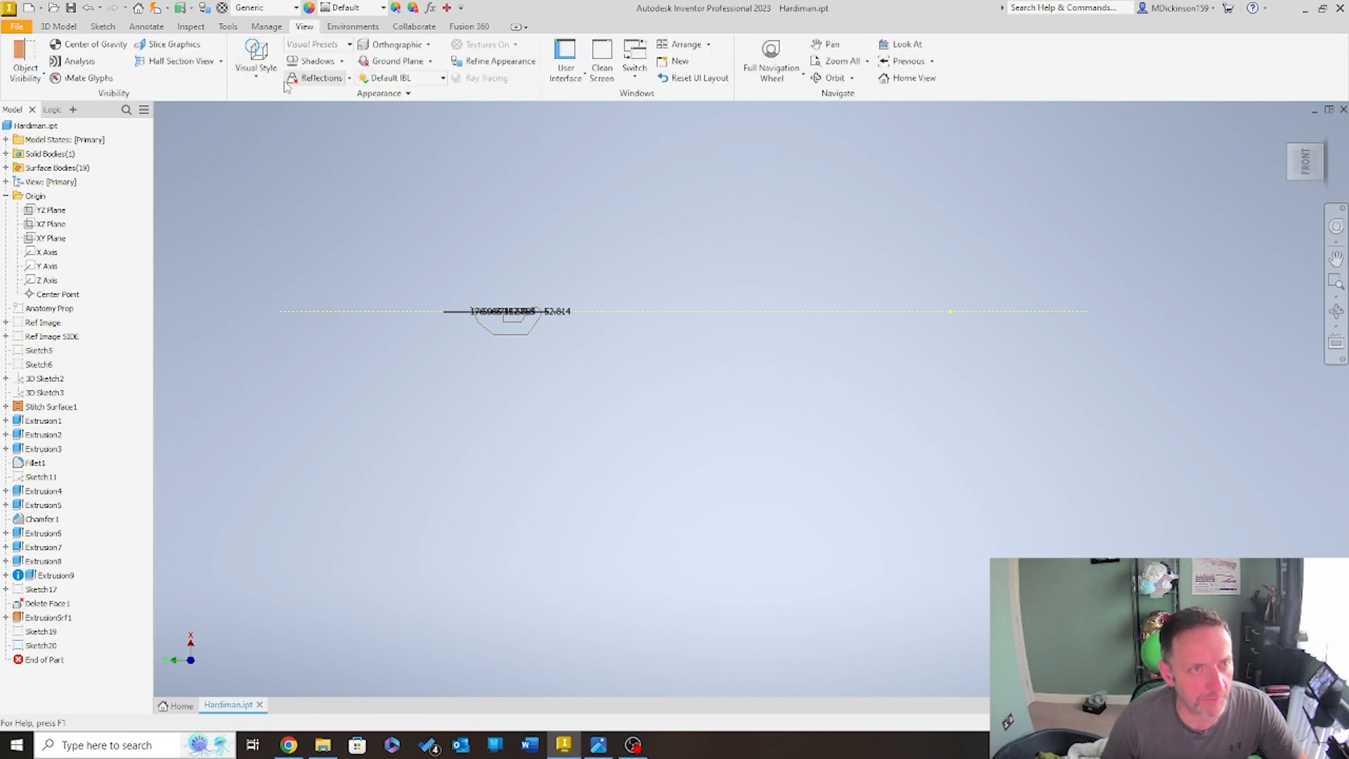
pyautogui.click(257, 62)
pyautogui.click(285, 129)
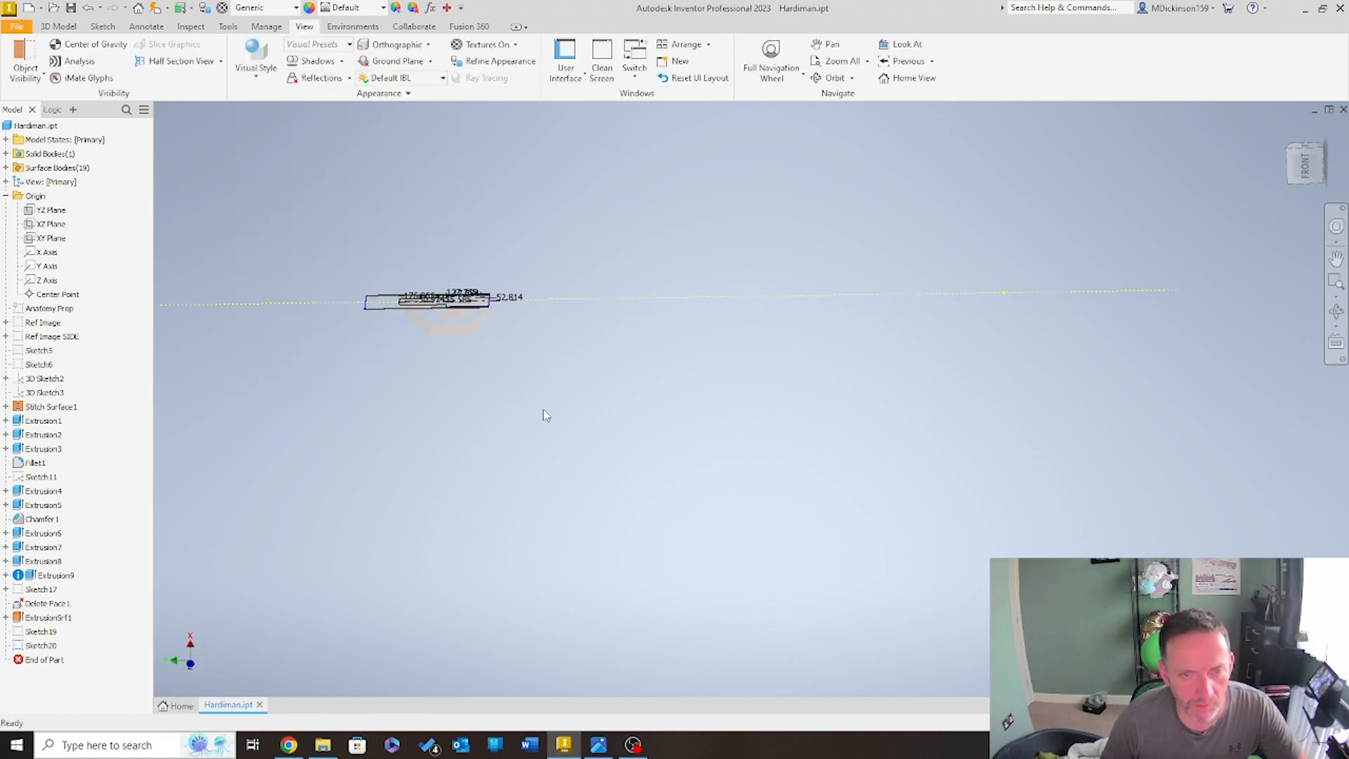
pyautogui.moveTo(547, 388)
pyautogui.keyDown('shift'); pyautogui.mouseDown(button='middle')
pyautogui.moveTo(760, 378)
pyautogui.moveTo(746, 449)
pyautogui.moveTo(946, 514)
pyautogui.moveTo(917, 495)
pyautogui.moveTo(963, 479)
pyautogui.moveTo(886, 462)
pyautogui.moveTo(469, 476)
pyautogui.mouseUp(button='middle'); pyautogui.keyUp('shift')
# Switch to Chrome with the Hardiman reference photos, move its window aside, and return to the Inventor model
pyautogui.hotkey('alt', 'Tab')
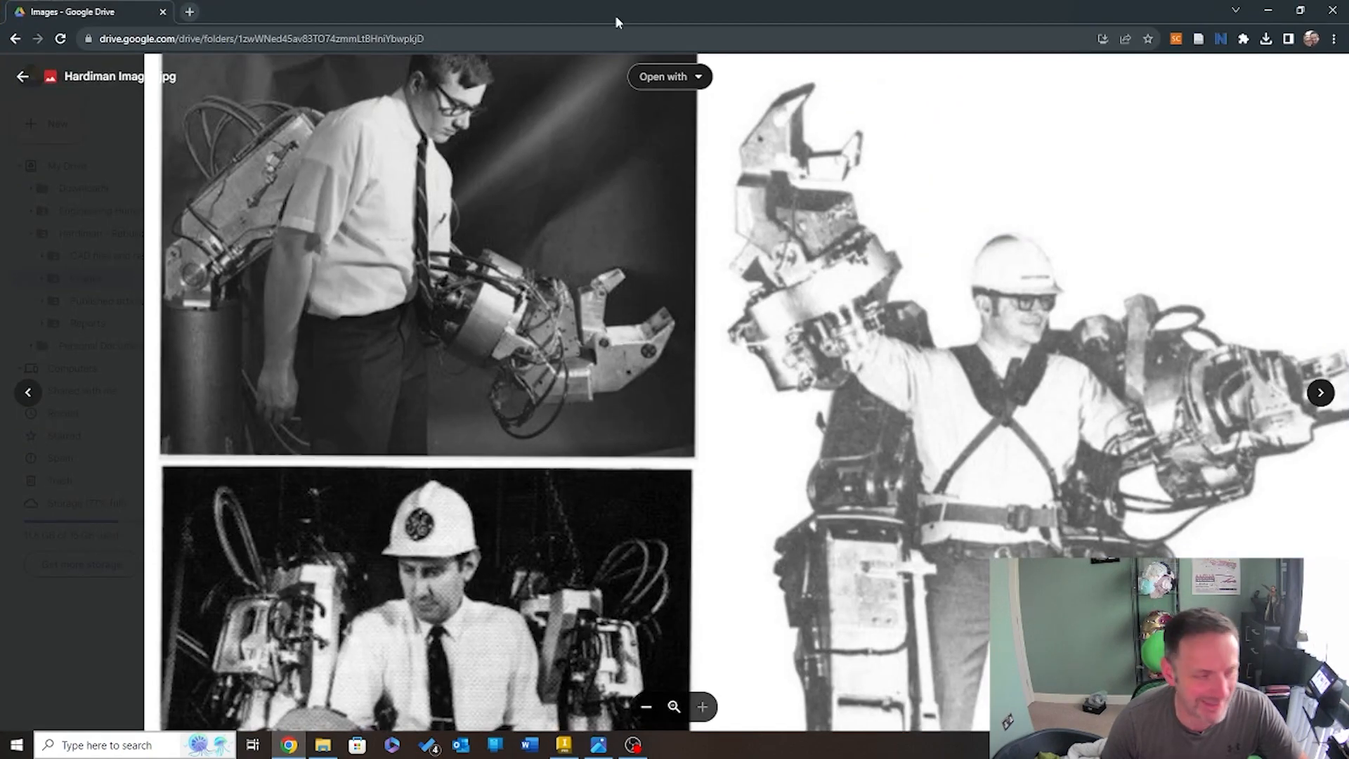
pyautogui.moveTo(599, 4); pyautogui.dragTo(0, 211)
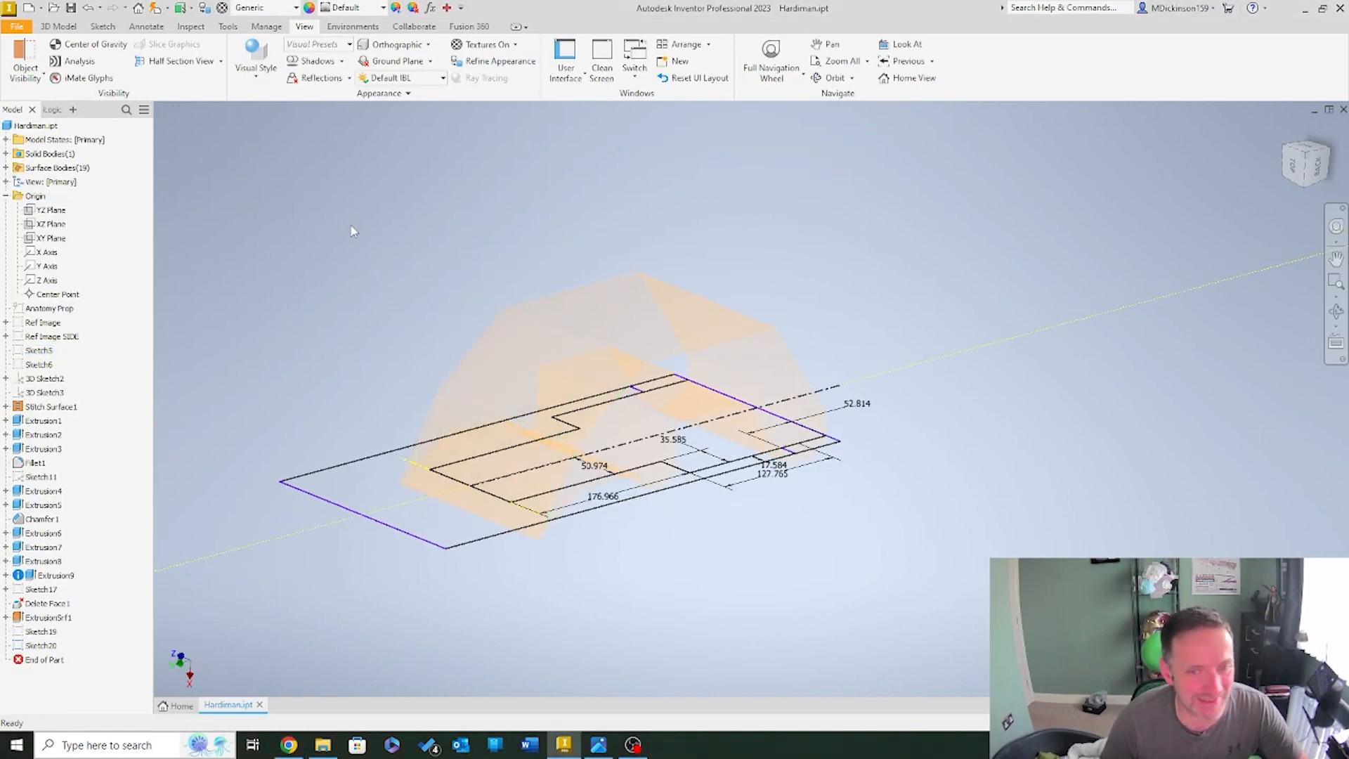
# Try to trim the extruded surface using the large outer rectangle as the cutting tool
pyautogui.click(62, 27)
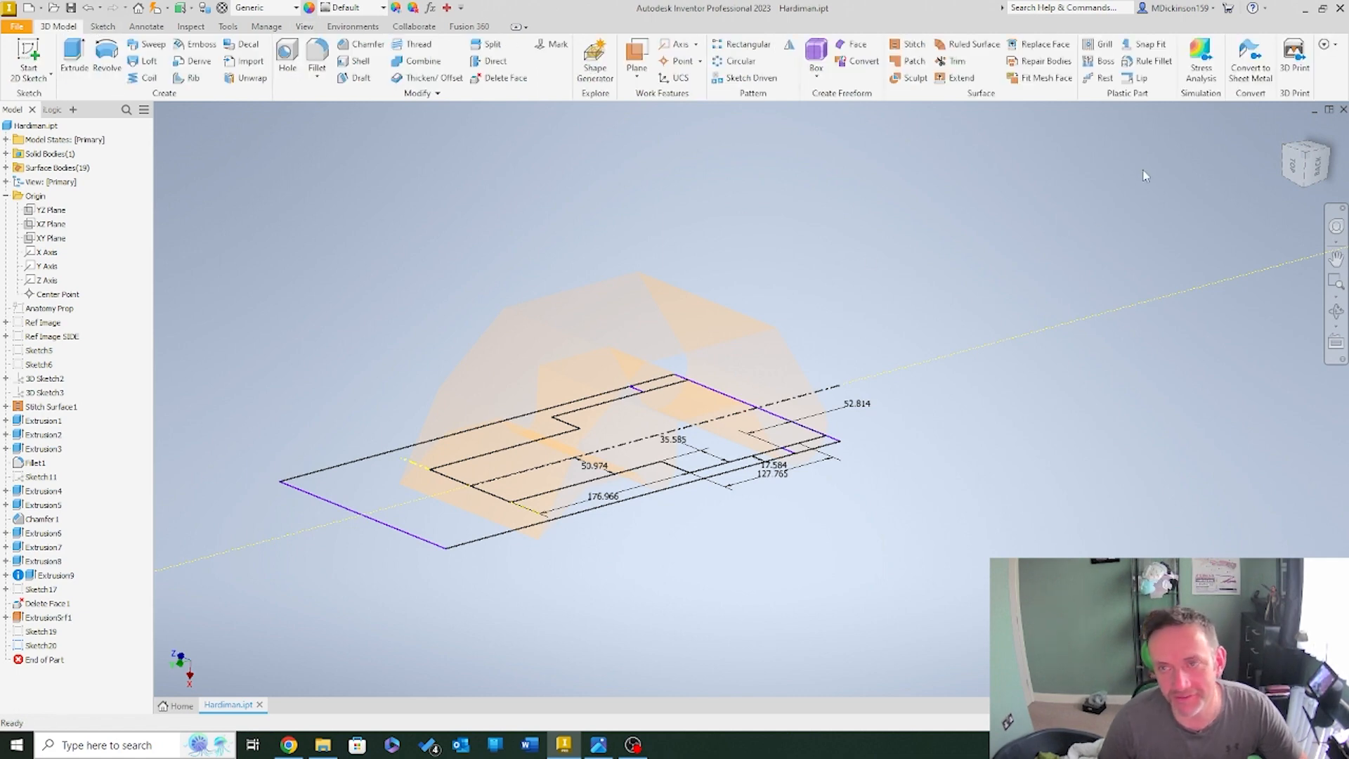
pyautogui.click(952, 61)
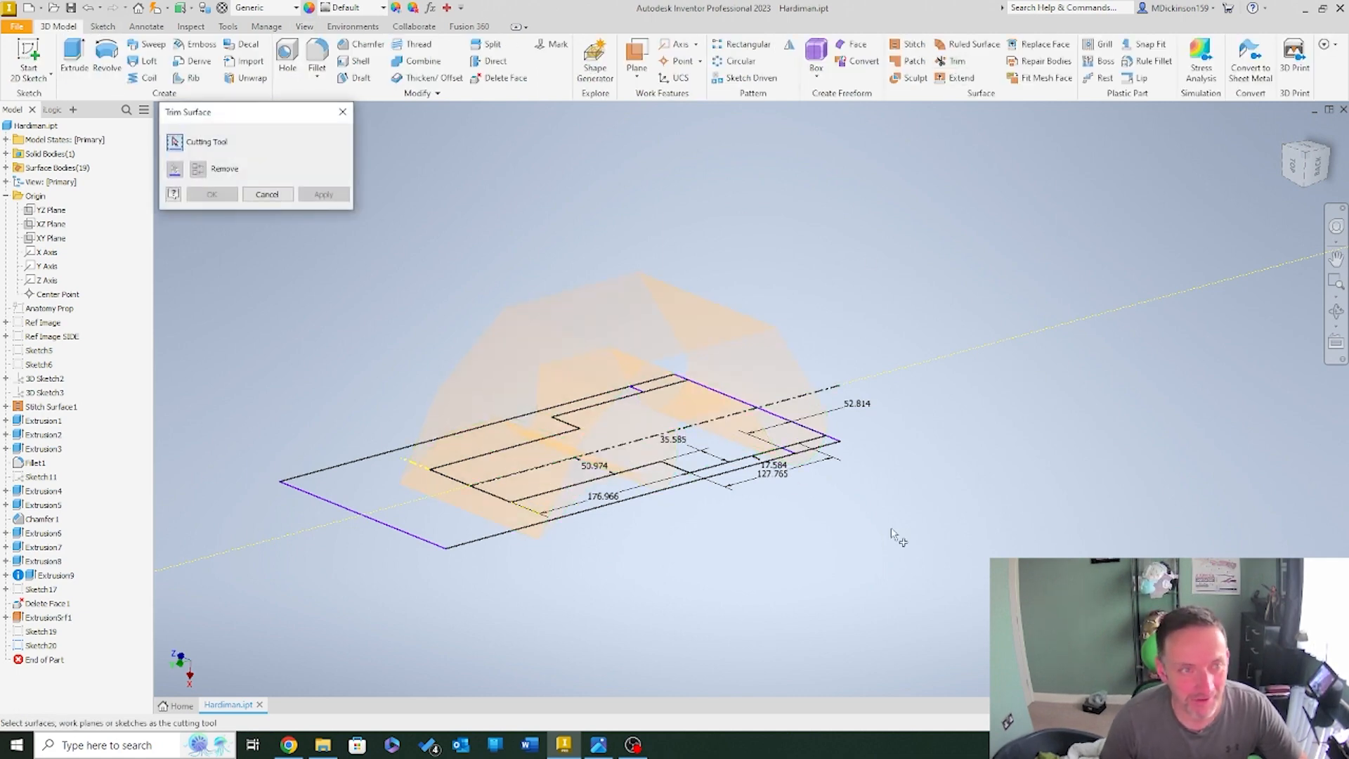
pyautogui.keyDown('shift'); pyautogui.moveTo(891, 534); pyautogui.dragTo(966, 346, button='middle'); pyautogui.keyUp('shift')
pyautogui.scroll(-4, 967, 347)
pyautogui.scroll(1, 967, 346)
pyautogui.moveTo(611, 421); pyautogui.dragTo(840, 382, button='middle')
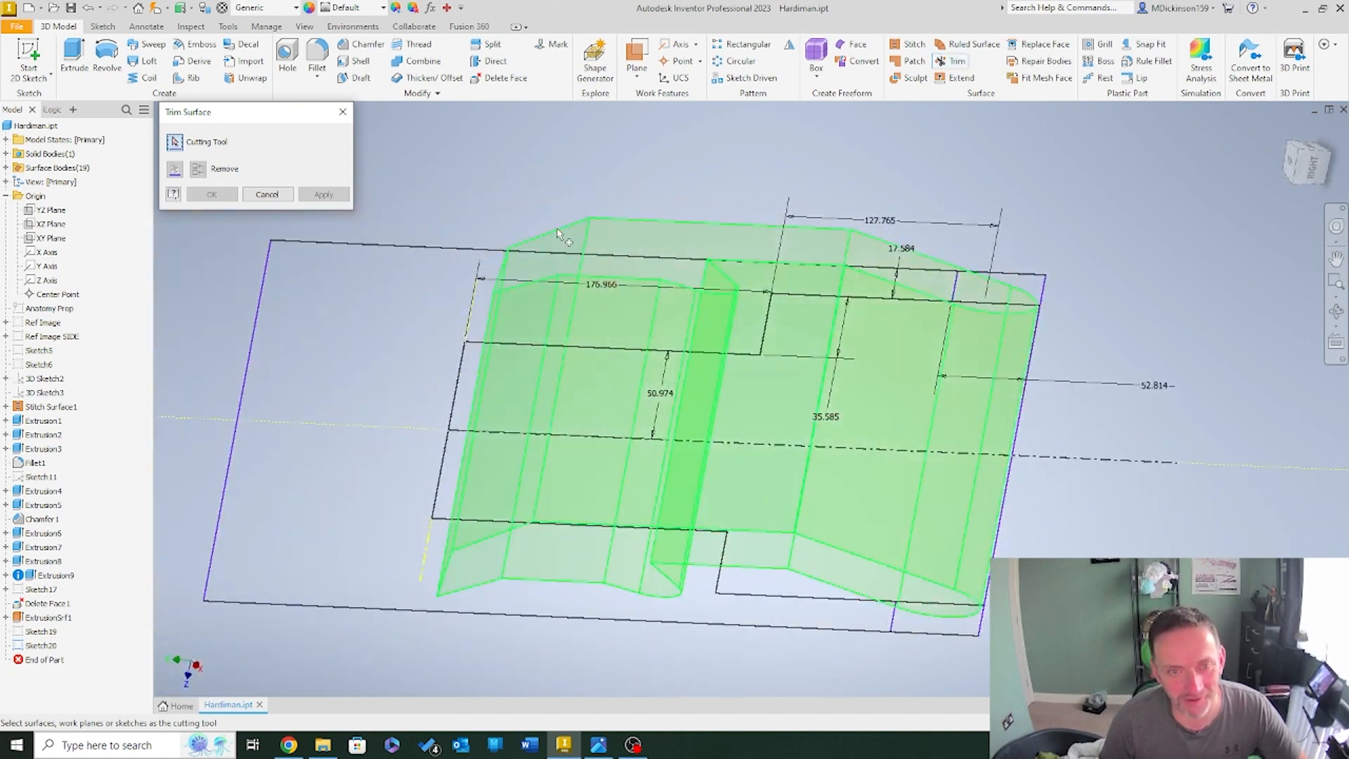
pyautogui.click(560, 236)
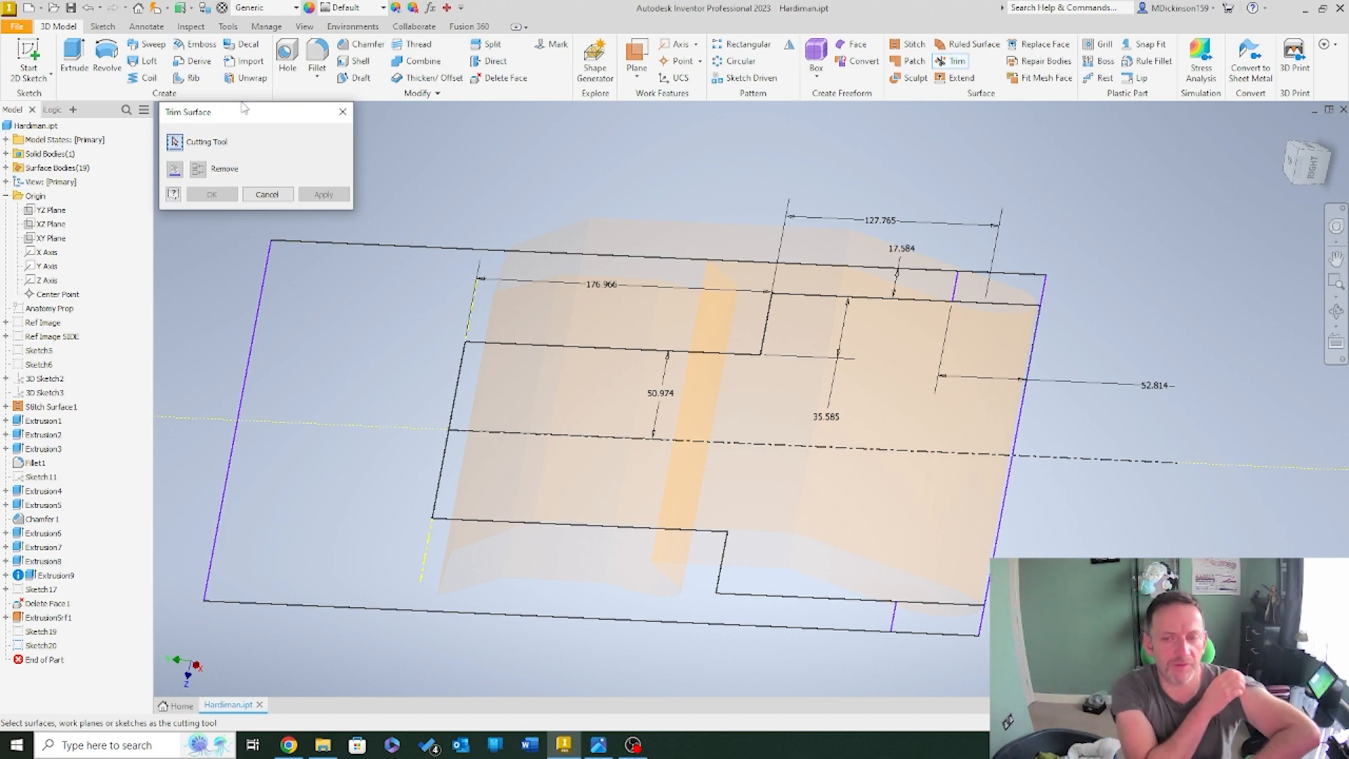
pyautogui.click(661, 260)
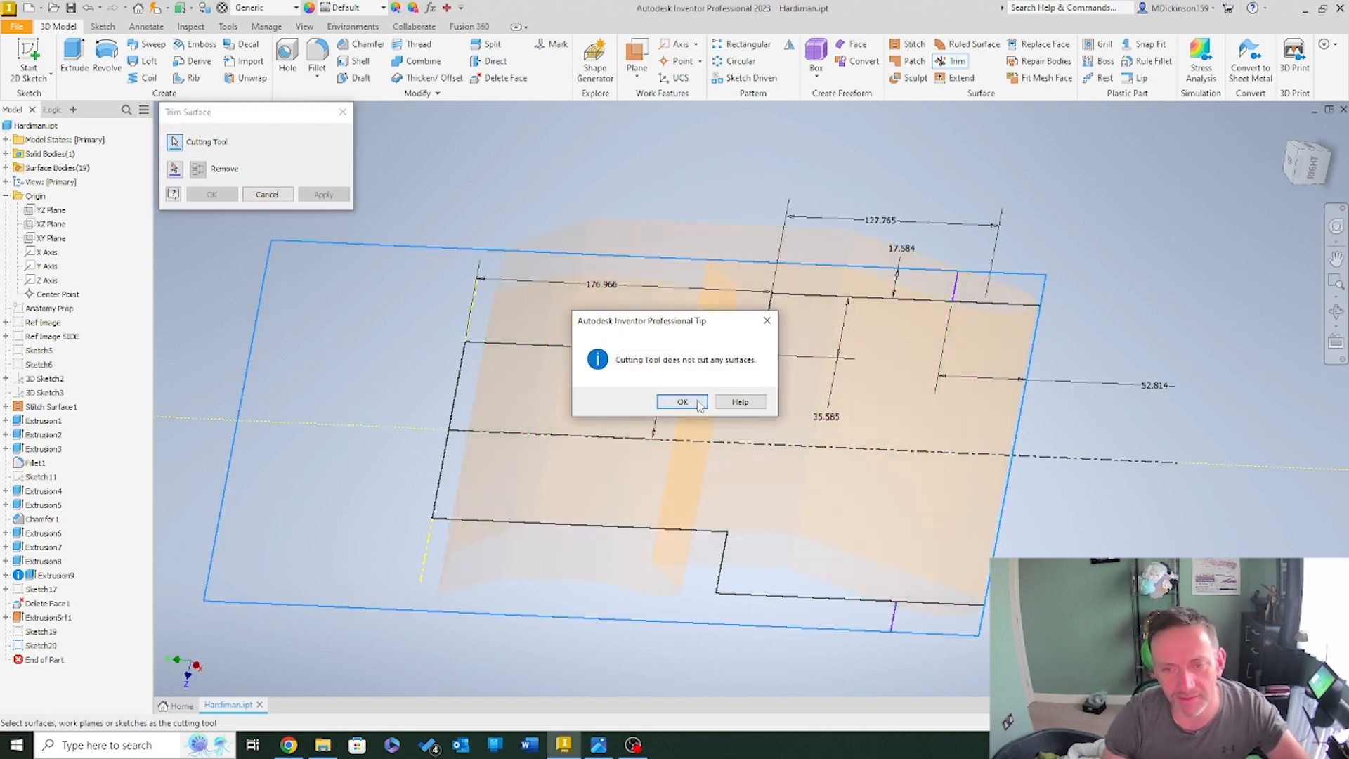
pyautogui.click(701, 401)
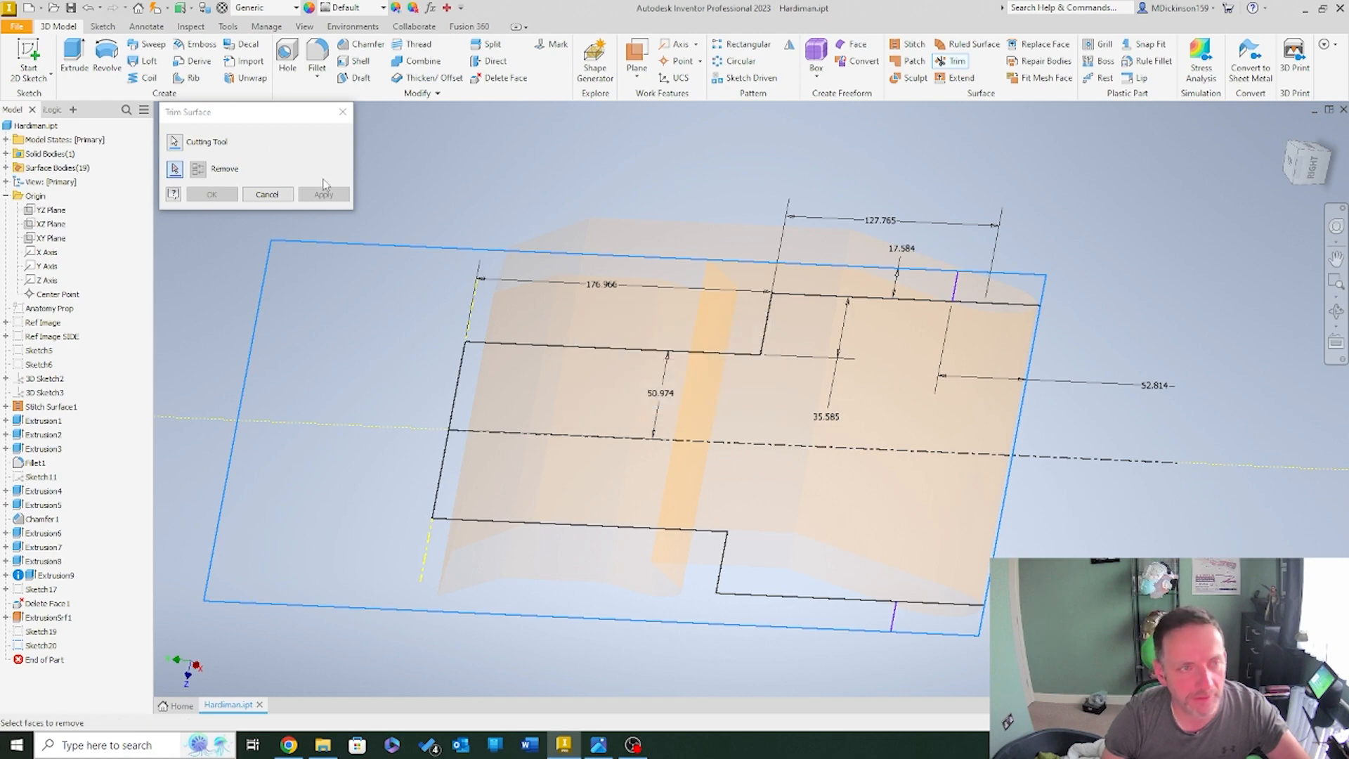
# Trim the extruded surface with the stepped profile as the cutting tool, removing the strips above and below its narrow section
pyautogui.keyDown('shift'); pyautogui.moveTo(393, 211); pyautogui.dragTo(677, 316, button='middle'); pyautogui.keyUp('shift')
pyautogui.moveTo(642, 317)
pyautogui.keyDown('shift'); pyautogui.mouseDown(button='middle')
pyautogui.moveTo(850, 378)
pyautogui.moveTo(688, 368)
pyautogui.moveTo(646, 337)
pyautogui.moveTo(927, 372)
pyautogui.moveTo(834, 277)
pyautogui.moveTo(692, 231)
pyautogui.mouseUp(button='middle'); pyautogui.keyUp('shift')
pyautogui.click(173, 143)
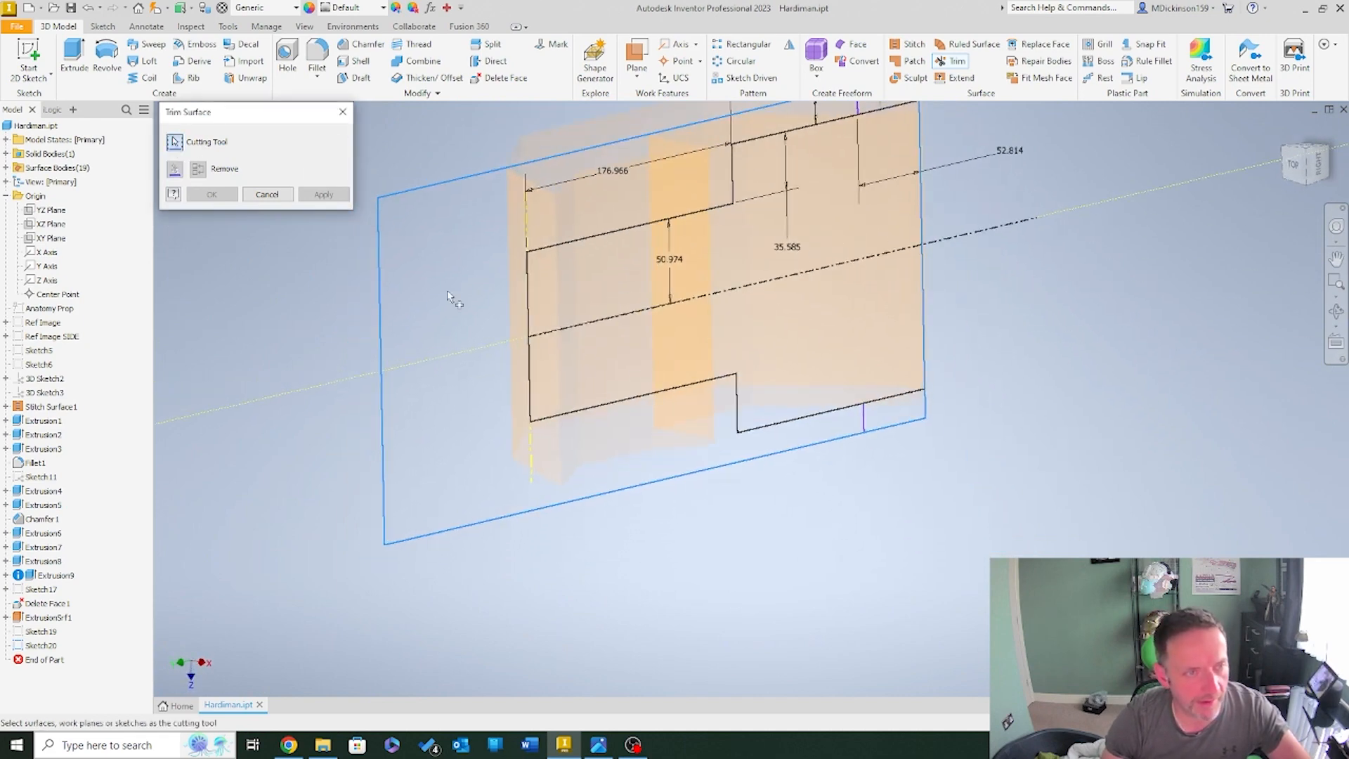
pyautogui.moveTo(452, 298)
pyautogui.keyDown('shift'); pyautogui.mouseDown(button='middle')
pyautogui.moveTo(642, 241)
pyautogui.moveTo(313, 412)
pyautogui.moveTo(517, 550)
pyautogui.moveTo(674, 398)
pyautogui.mouseUp(button='middle'); pyautogui.keyUp('shift')
pyautogui.click(647, 218)
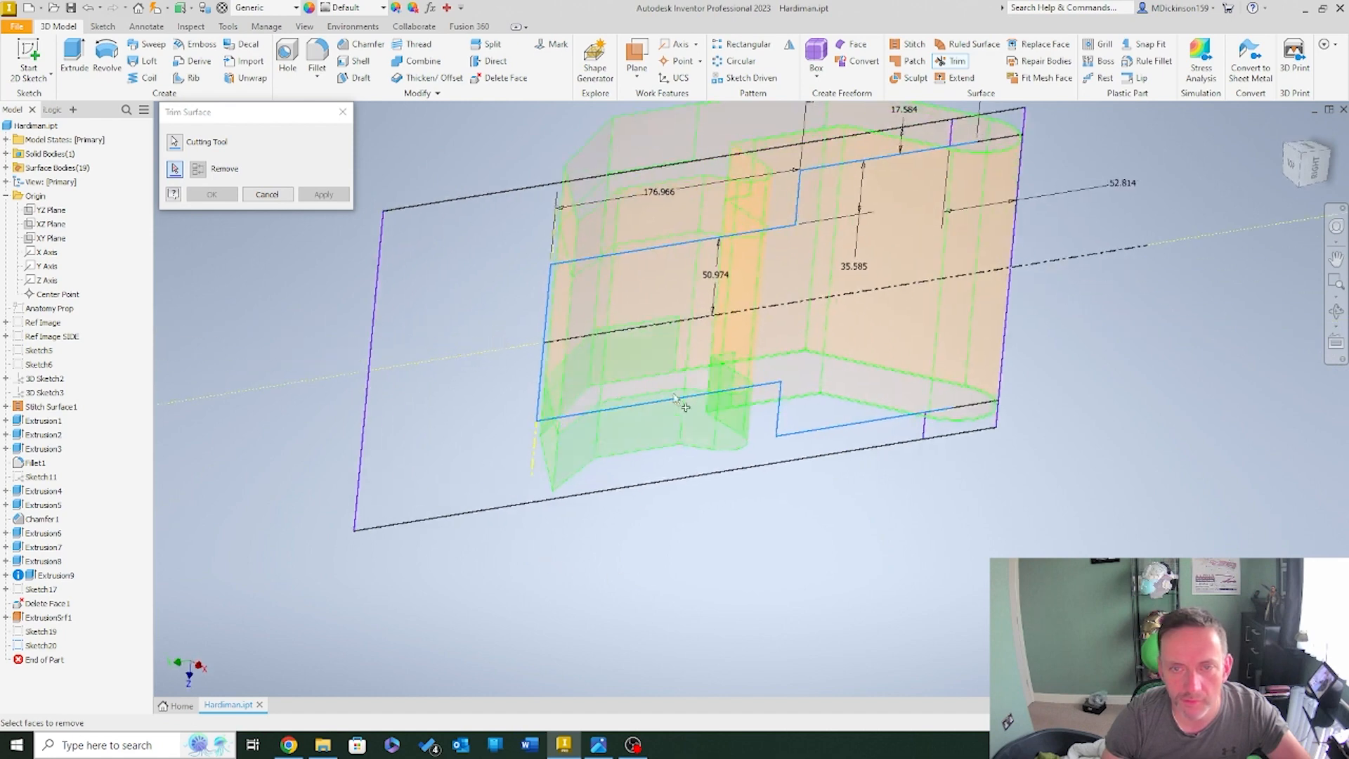
pyautogui.moveTo(655, 225)
pyautogui.keyDown('shift'); pyautogui.mouseDown(button='middle')
pyautogui.moveTo(699, 264)
pyautogui.moveTo(973, 384)
pyautogui.moveTo(1053, 256)
pyautogui.moveTo(1153, 493)
pyautogui.moveTo(536, 542)
pyautogui.moveTo(538, 523)
pyautogui.moveTo(677, 617)
pyautogui.moveTo(663, 584)
pyautogui.moveTo(708, 575)
pyautogui.mouseUp(button='middle'); pyautogui.keyUp('shift')
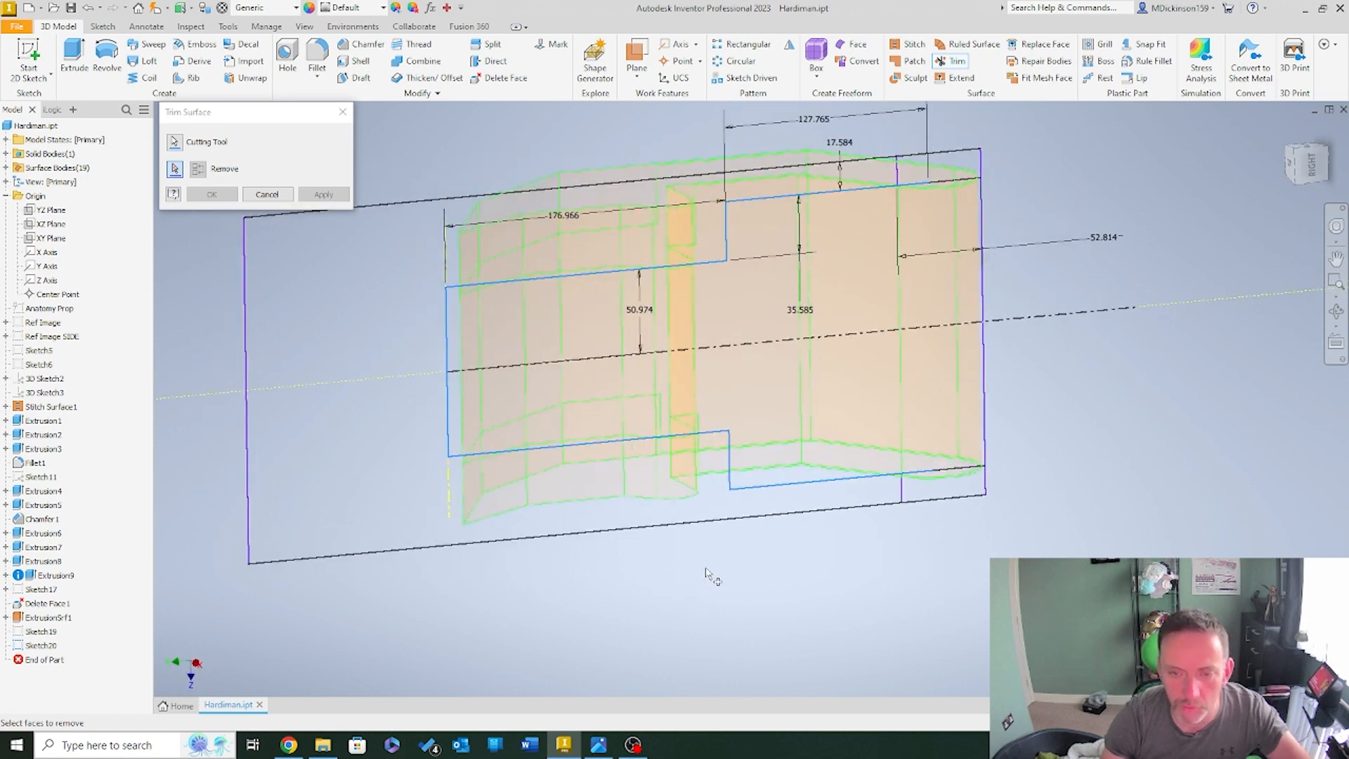
pyautogui.click(643, 485)
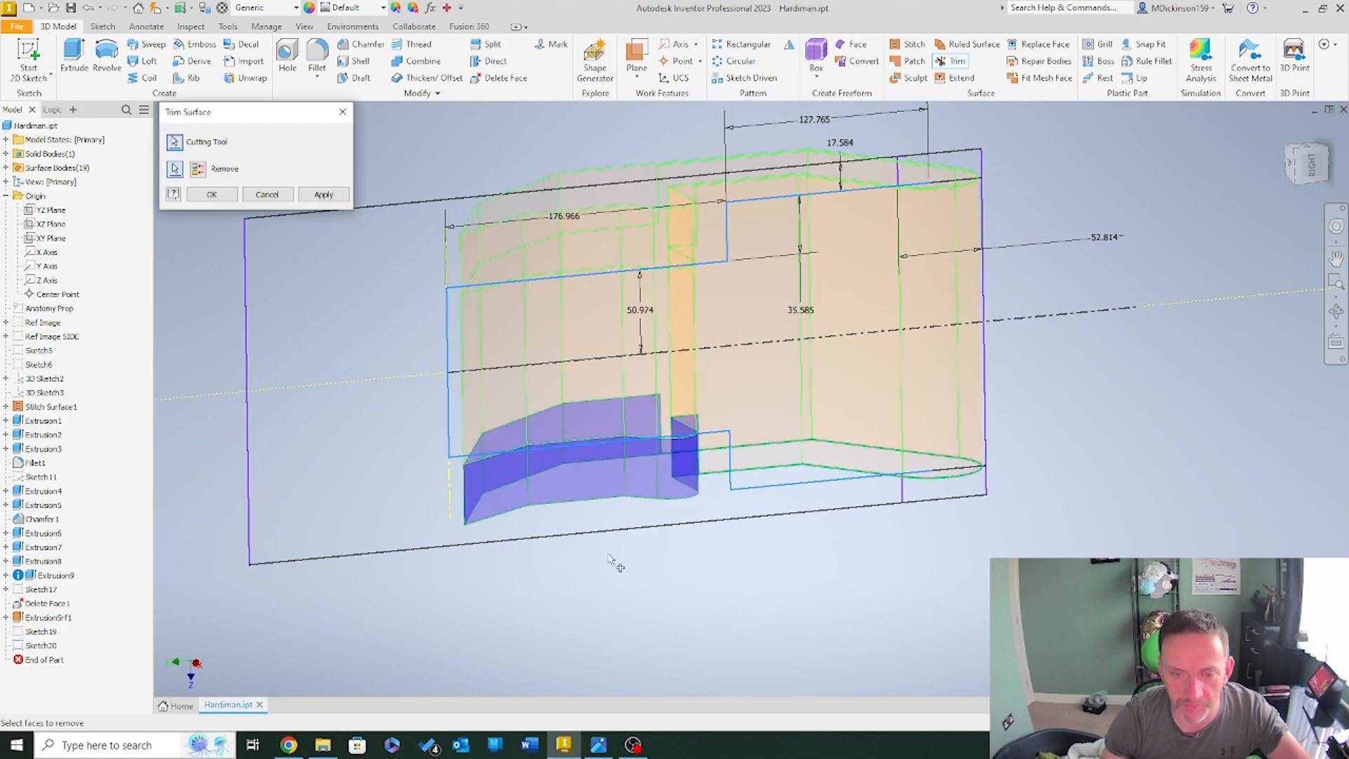
pyautogui.keyDown('shift'); pyautogui.moveTo(615, 562); pyautogui.dragTo(500, 541, button='middle'); pyautogui.keyUp('shift')
pyautogui.scroll(-3, 617, 574)
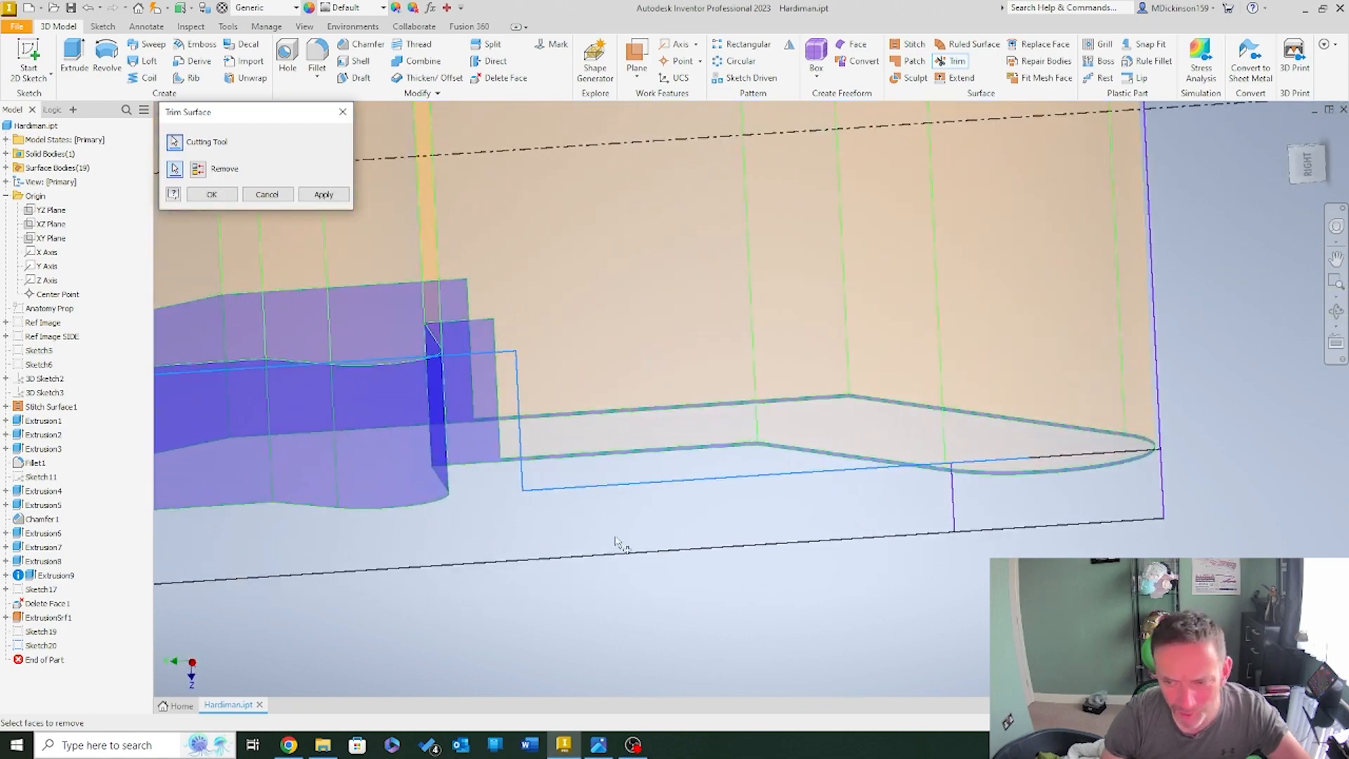
pyautogui.scroll(5, 861, 545)
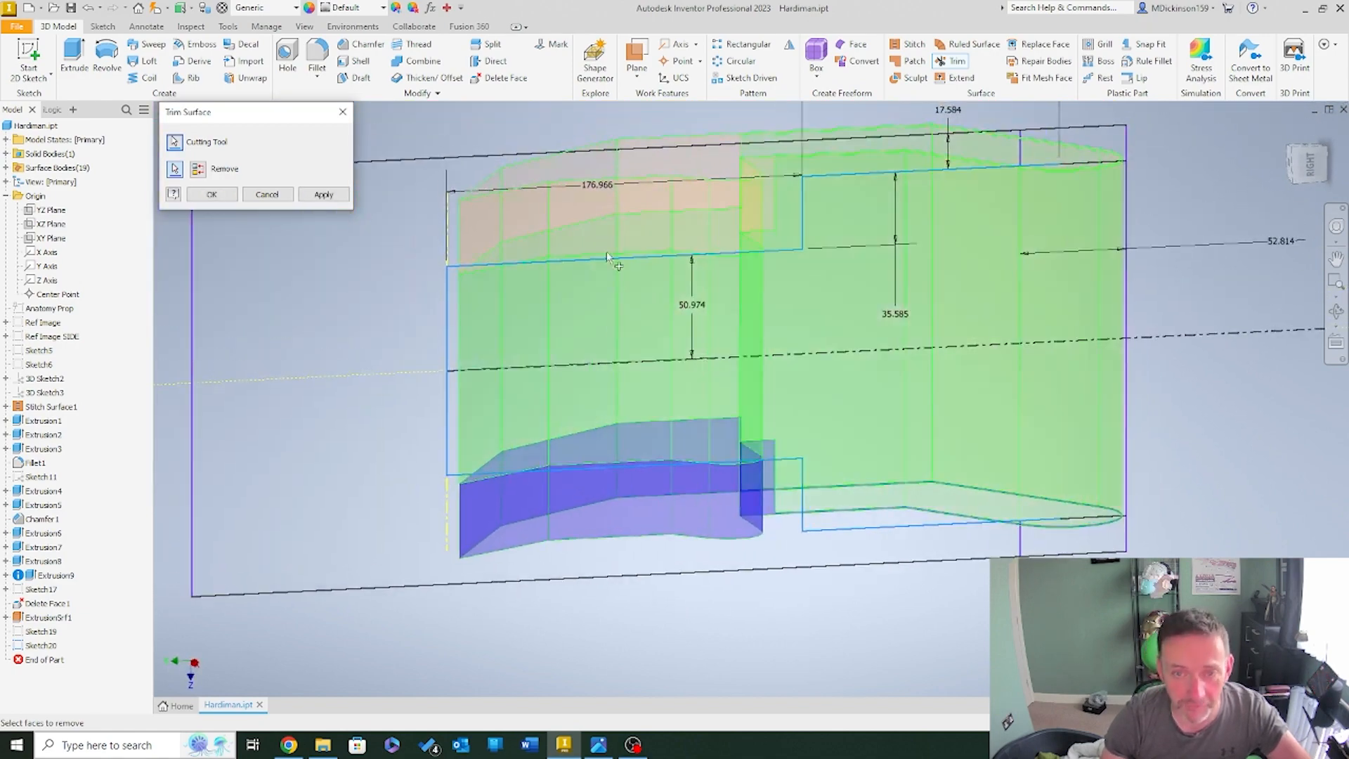
pyautogui.click(625, 196)
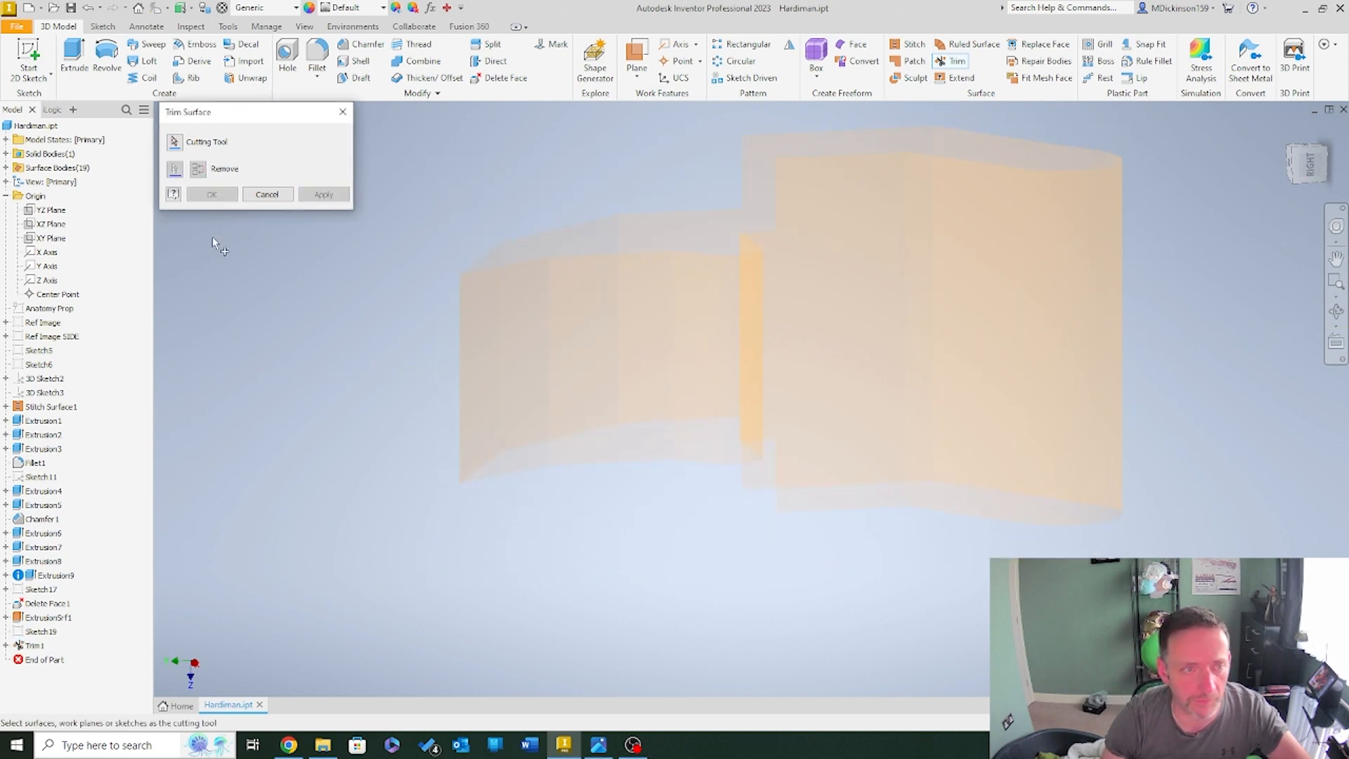
pyautogui.click(276, 201)
# Show the trimmed surface in the home view and set the visual style to Shaded with Edges
pyautogui.press('F6')
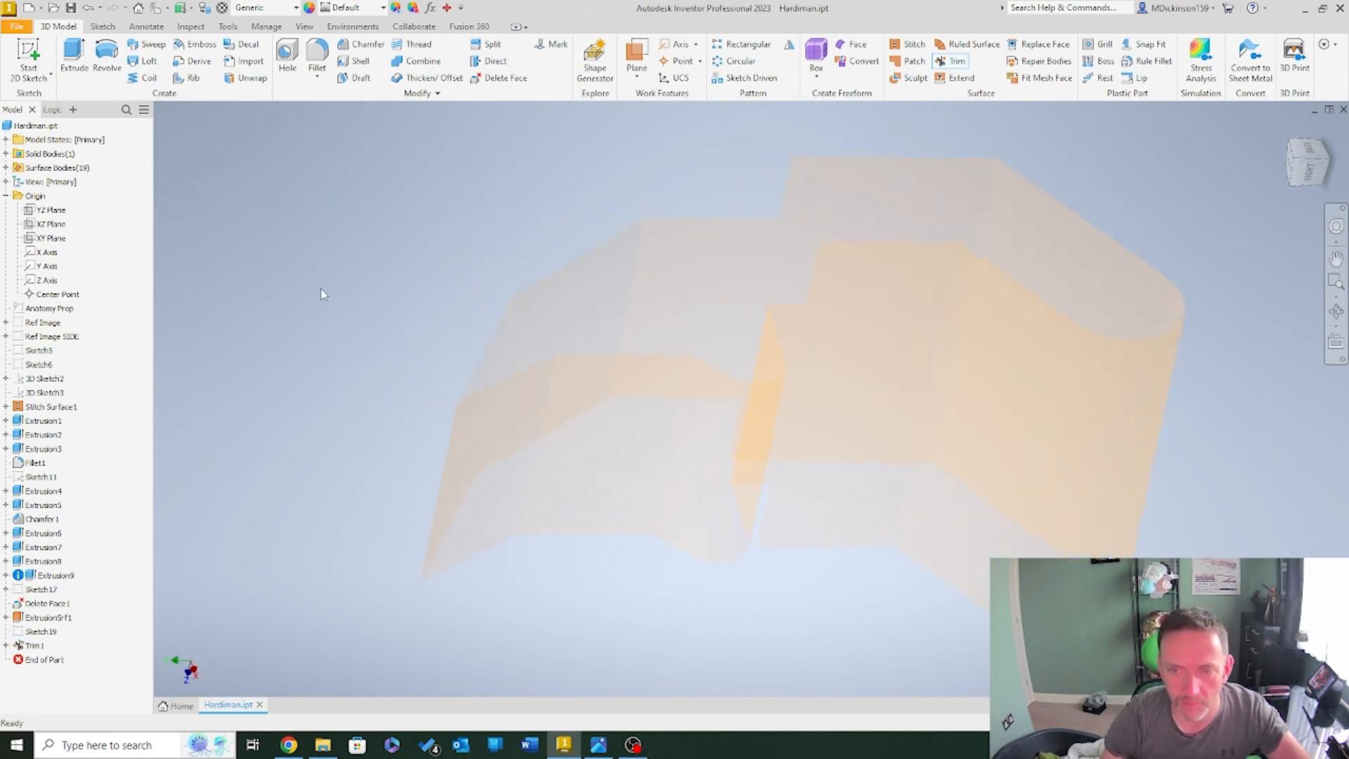
pyautogui.click(304, 26)
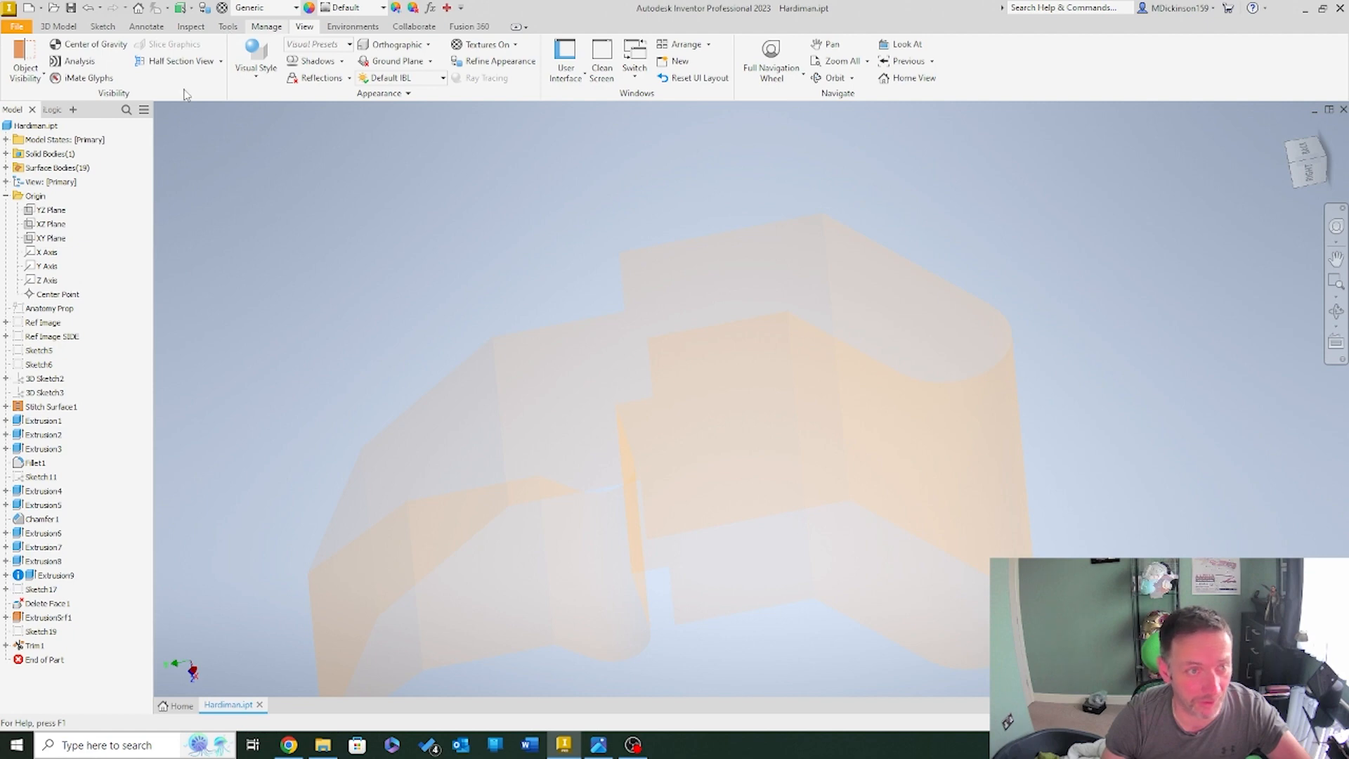
pyautogui.click(228, 27)
pyautogui.click(272, 27)
pyautogui.click(304, 26)
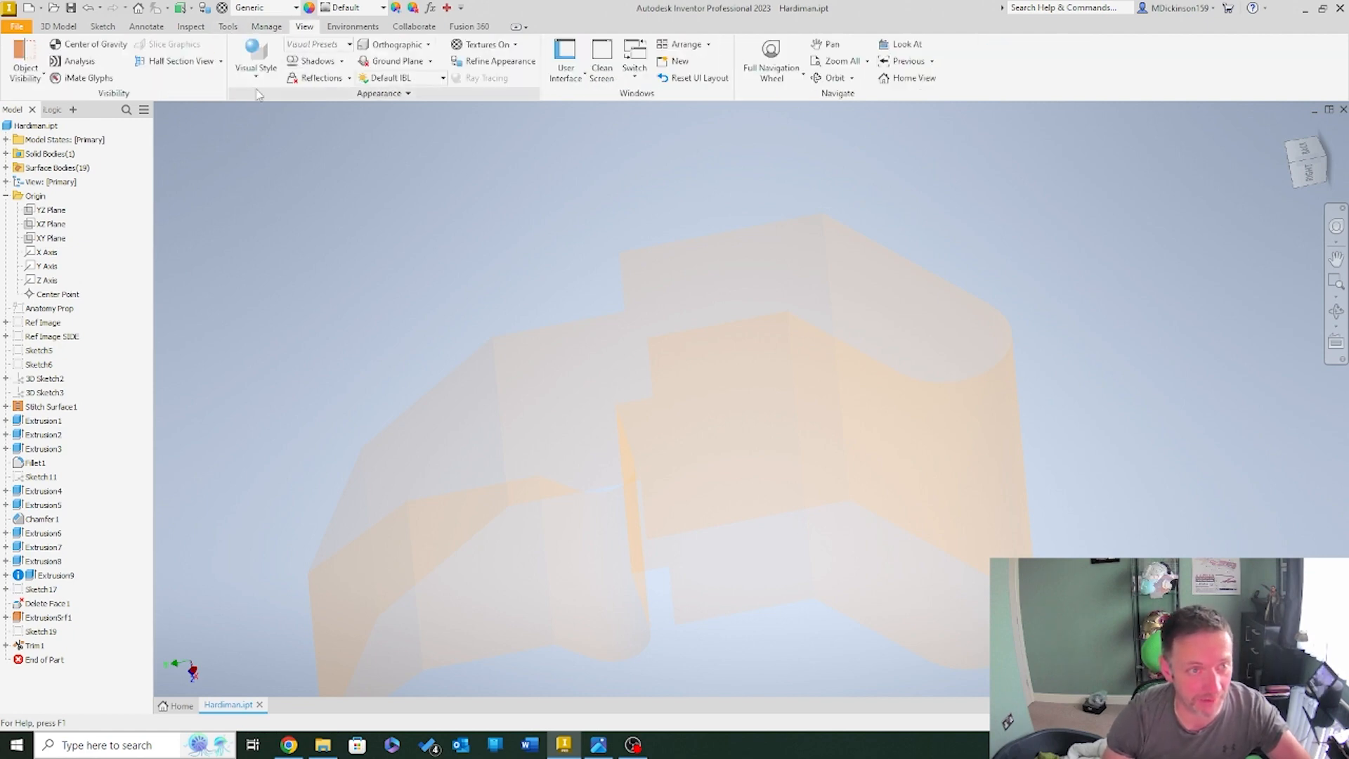
pyautogui.click(260, 67)
pyautogui.click(296, 154)
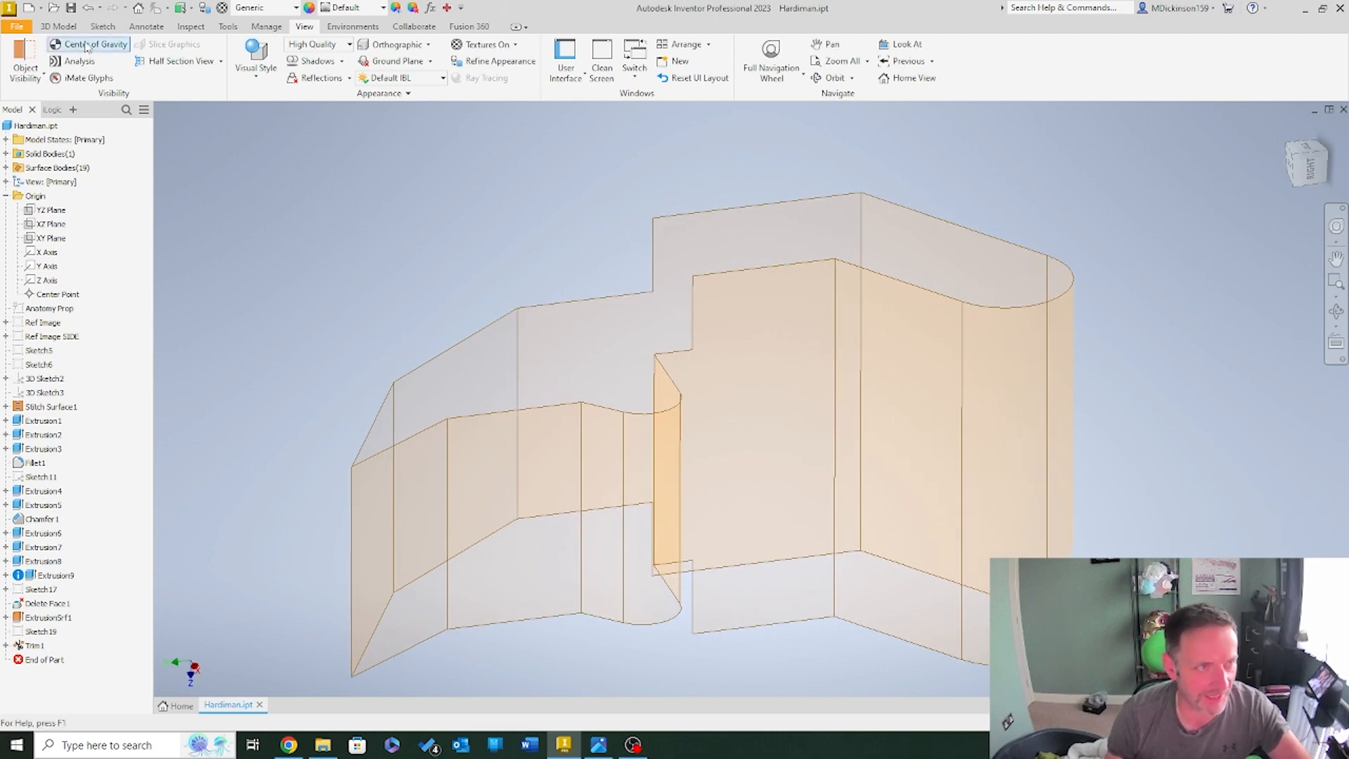
# Try to create a boundary patch over the upper opening of the narrow section, picking its edges individually with Automatic Edge Chain off
pyautogui.click(52, 27)
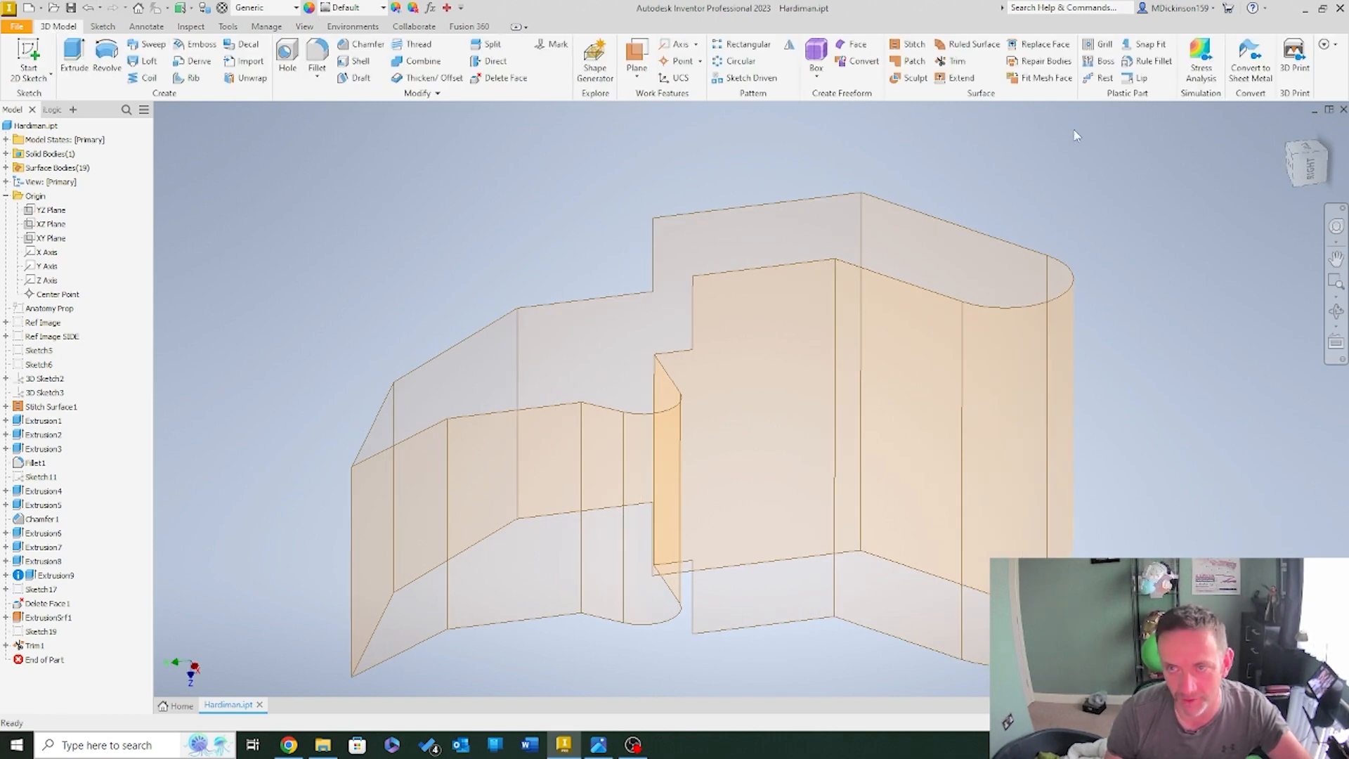
pyautogui.click(913, 61)
pyautogui.click(625, 298)
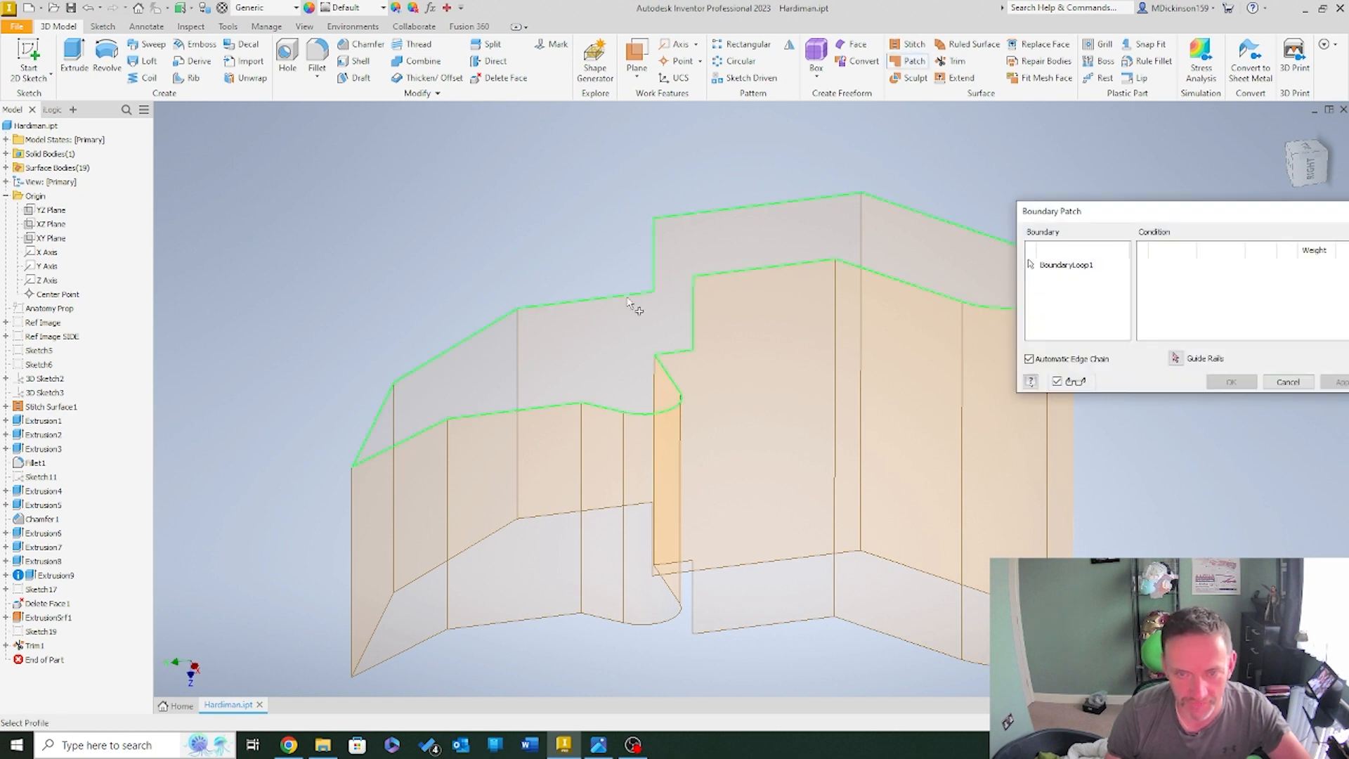
pyautogui.click(685, 403)
pyautogui.click(599, 411)
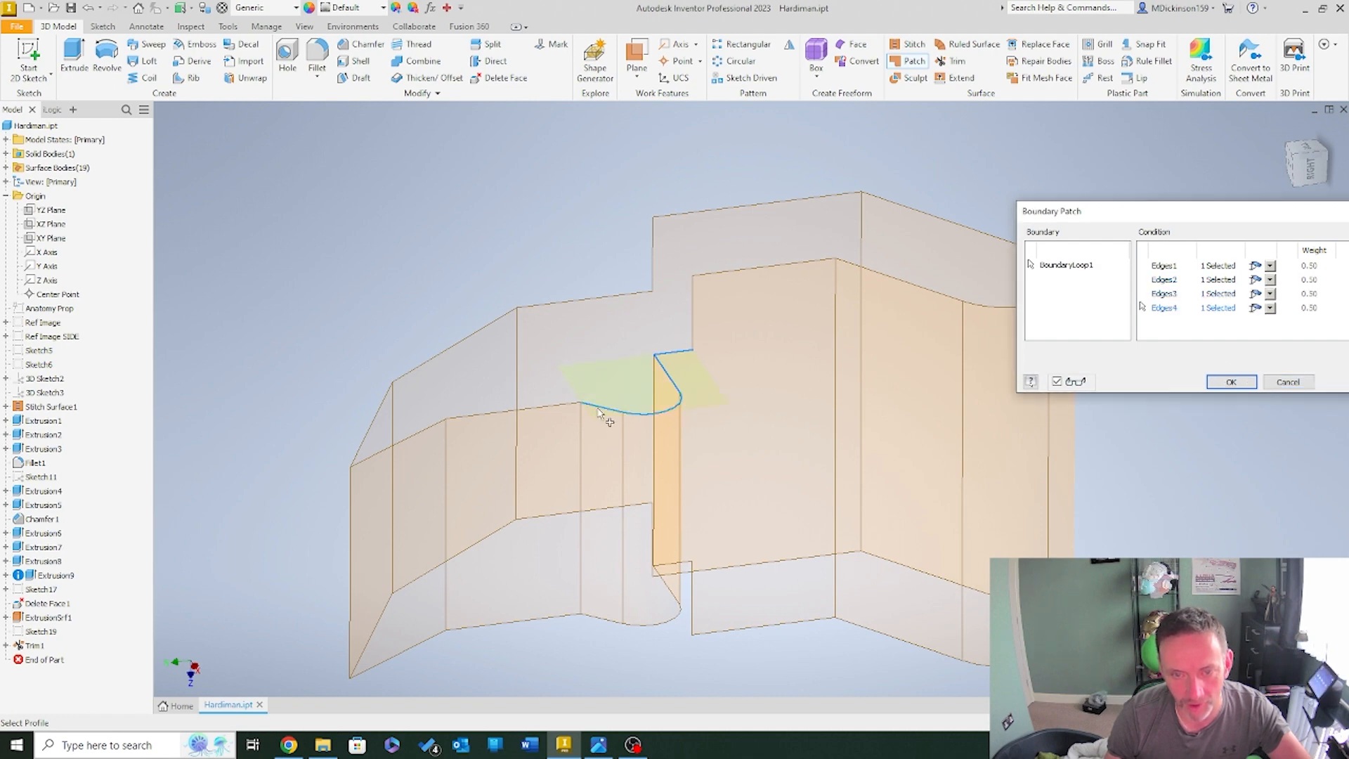
pyautogui.click(541, 409)
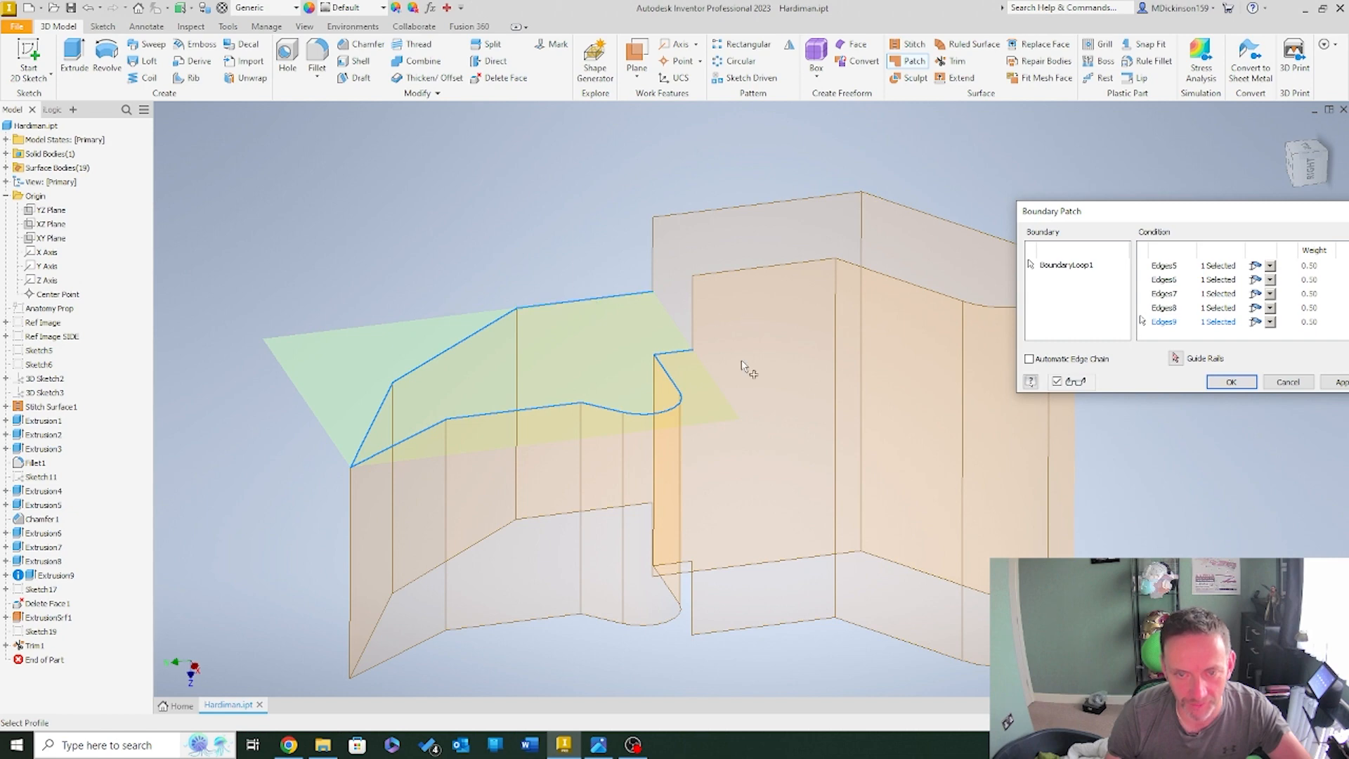
pyautogui.keyDown('shift'); pyautogui.moveTo(745, 367); pyautogui.dragTo(983, 415, button='middle'); pyautogui.keyUp('shift')
pyautogui.click(1280, 383)
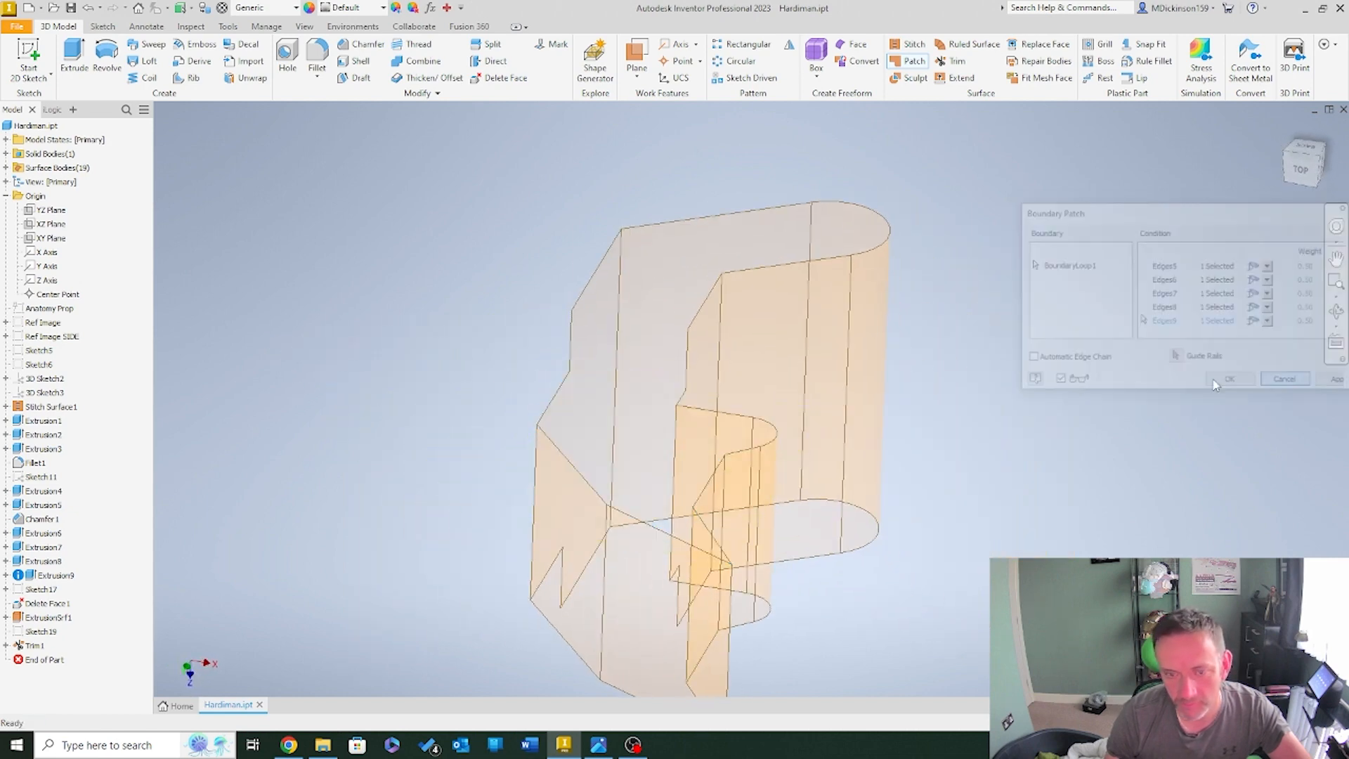
# Start a 3D sketch and draw a line bridging the two inner corners of the step between the wide and narrow sections
pyautogui.moveTo(1117, 394)
pyautogui.keyDown('shift'); pyautogui.mouseDown(button='middle')
pyautogui.moveTo(837, 415)
pyautogui.moveTo(347, 296)
pyautogui.moveTo(218, 203)
pyautogui.mouseUp(button='middle'); pyautogui.keyUp('shift')
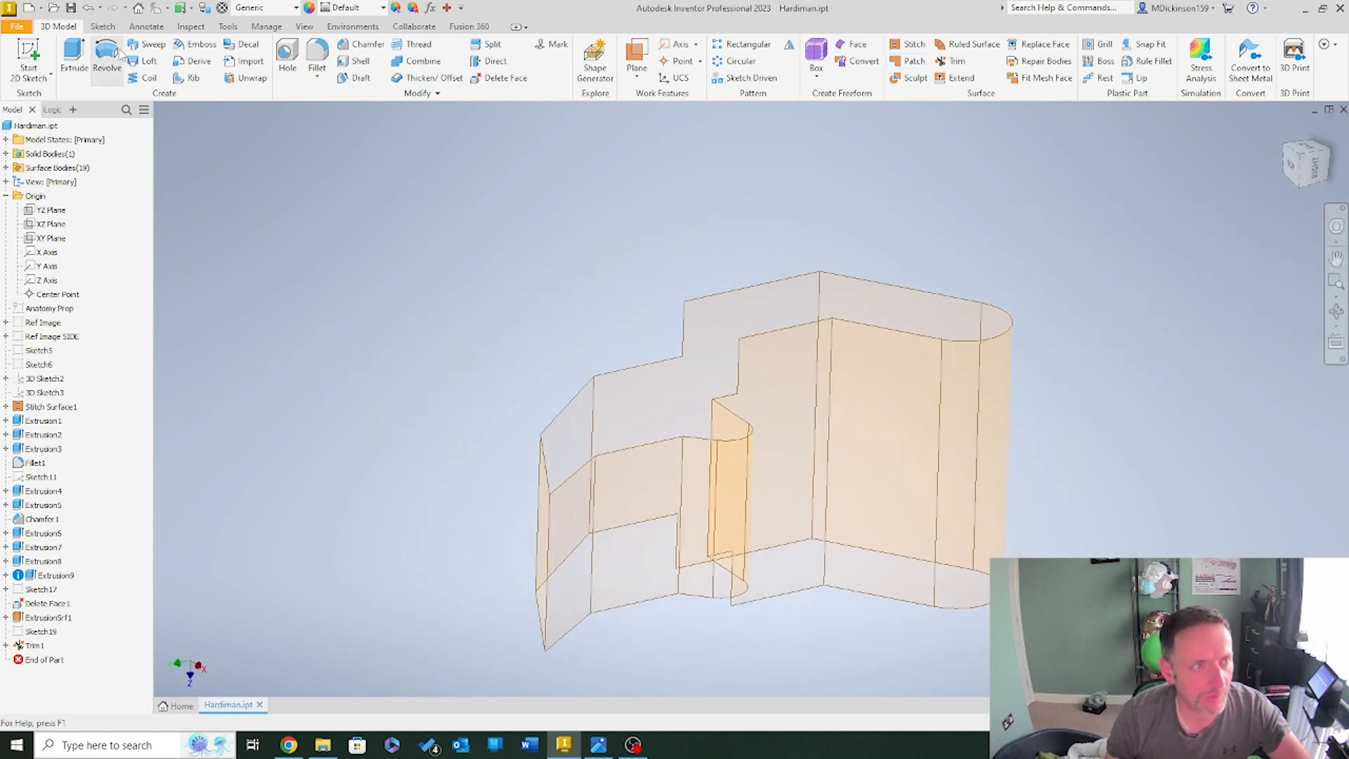
pyautogui.click(28, 81)
pyautogui.click(50, 126)
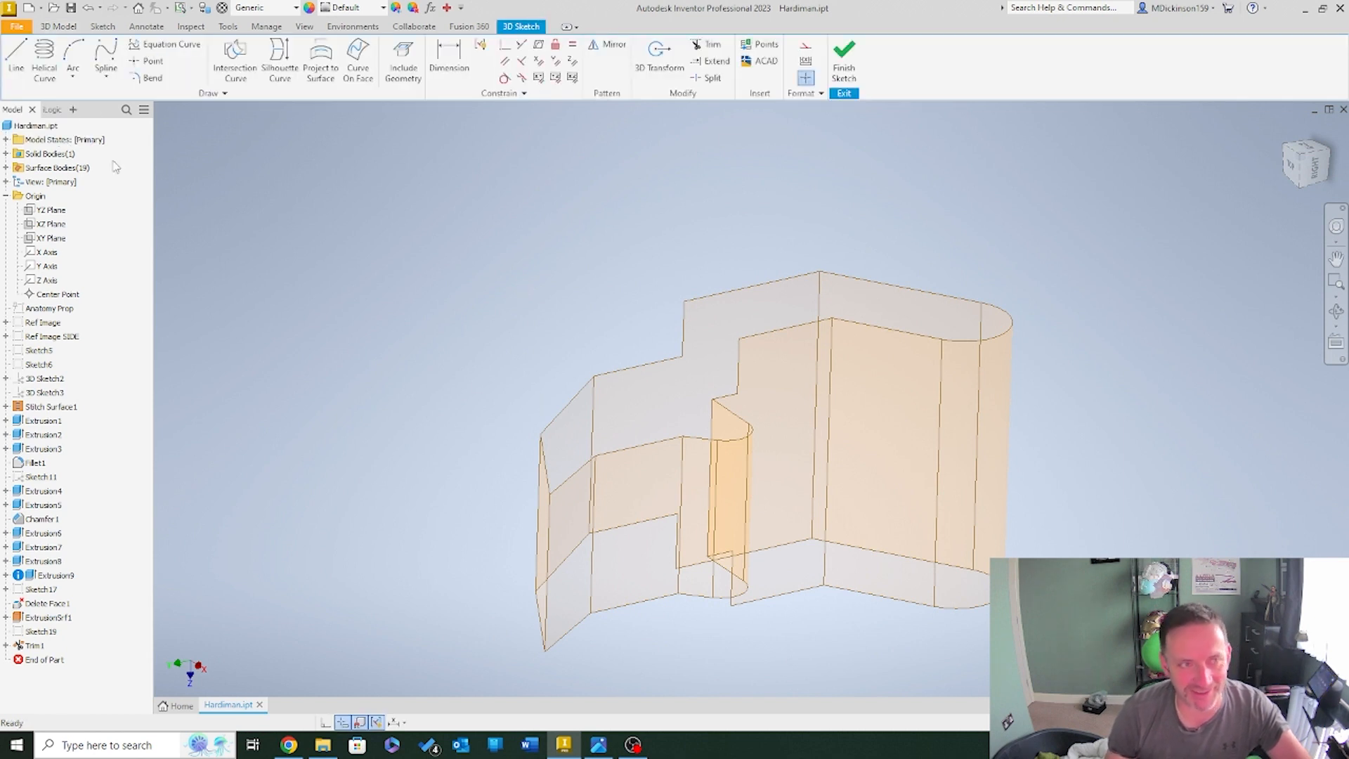
pyautogui.click(15, 56)
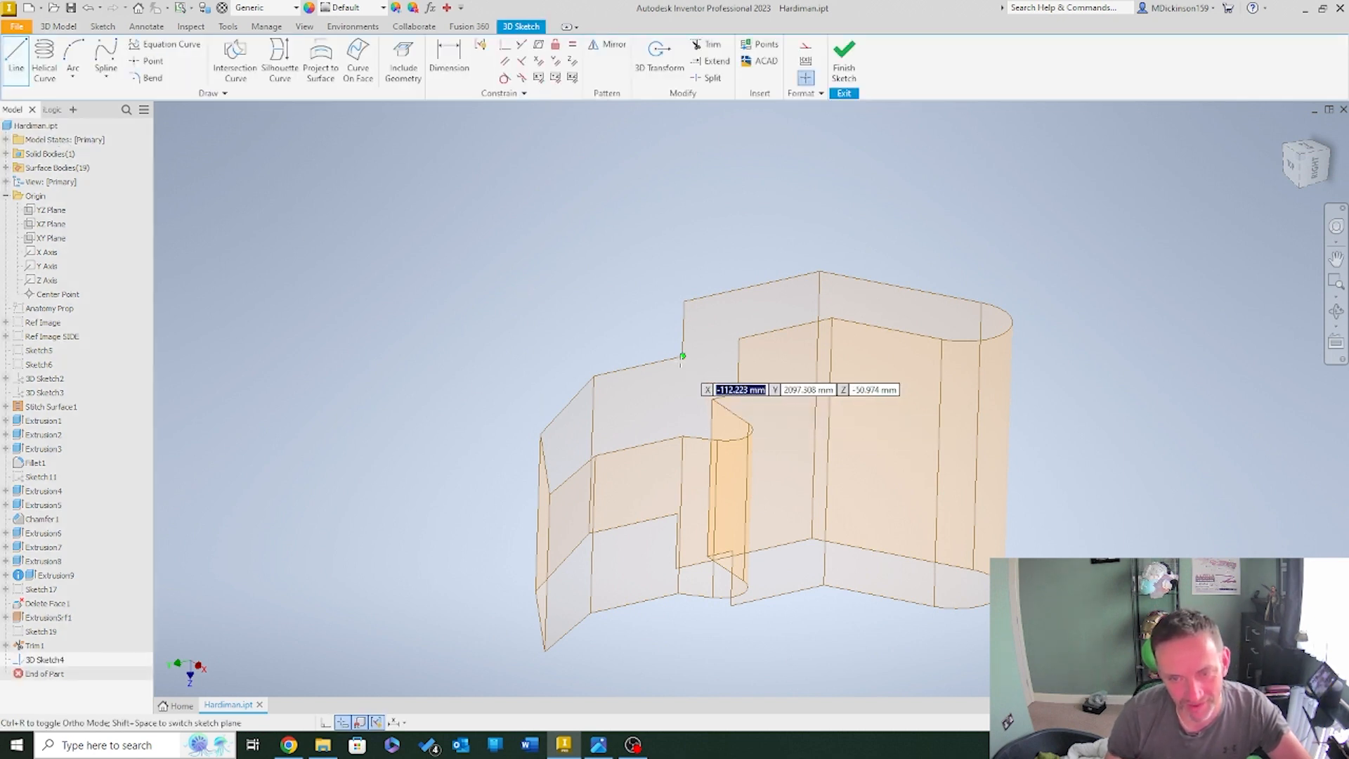
pyautogui.click(681, 357)
pyautogui.click(738, 392)
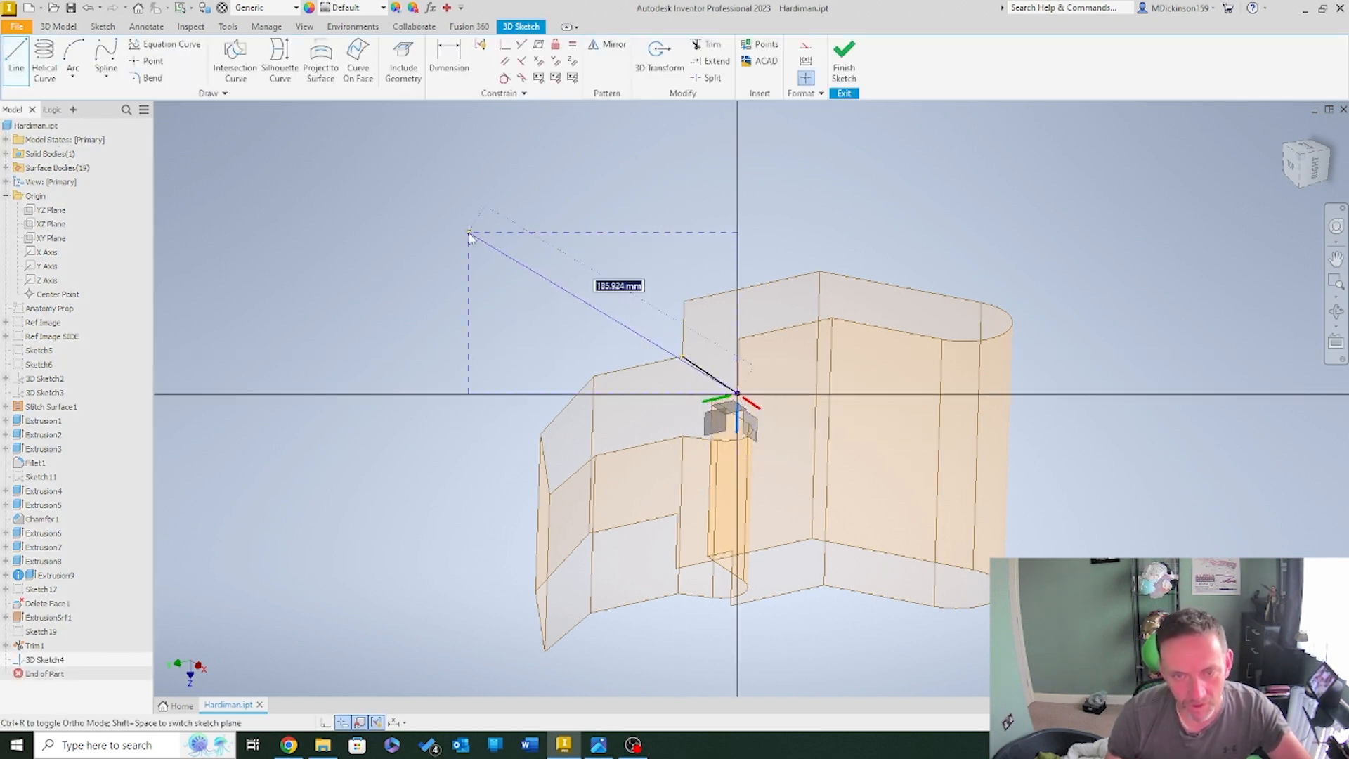
pyautogui.rightClick(468, 232)
pyautogui.click(524, 232)
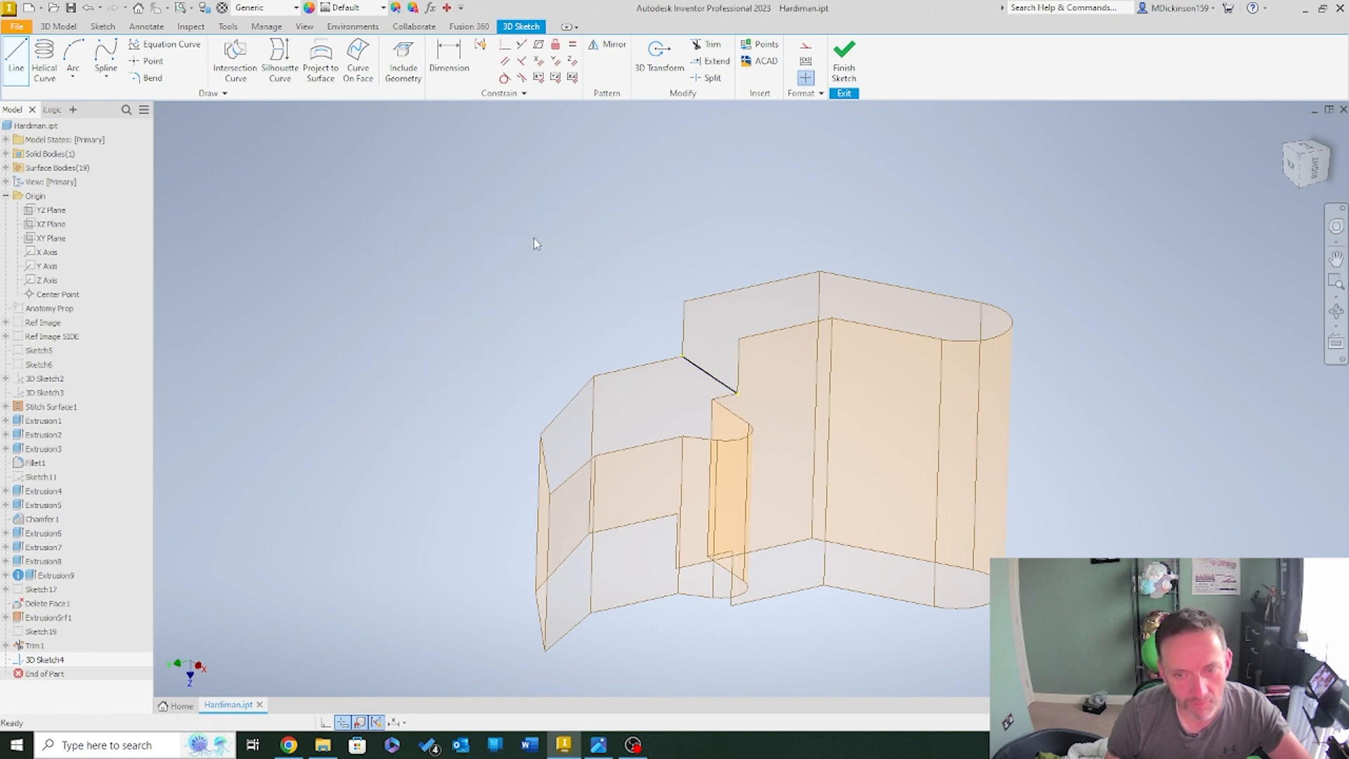
# Draw a second 3D line bridging the two outer corners of the same step, parallel to the first line
pyautogui.click(16, 51)
pyautogui.click(685, 441)
pyautogui.scroll(5, 675, 477)
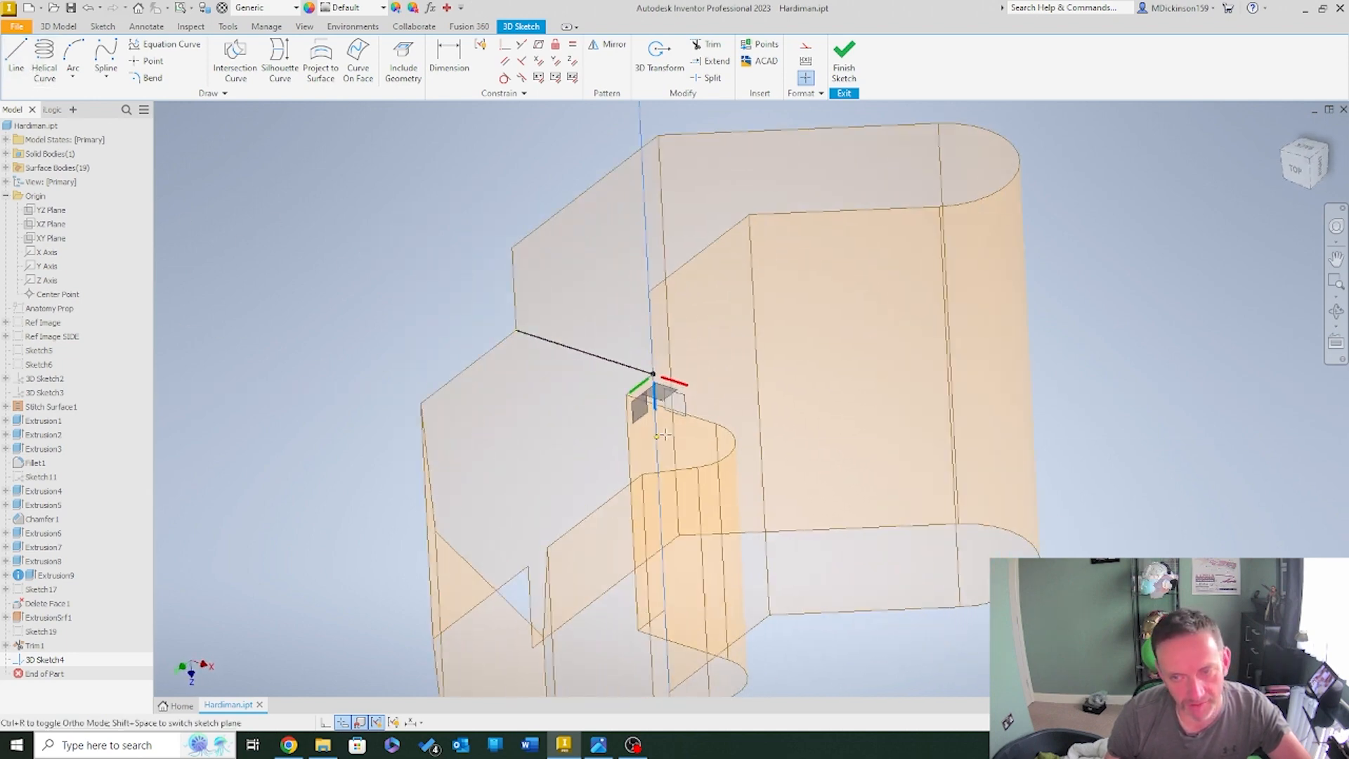
pyautogui.click(556, 356)
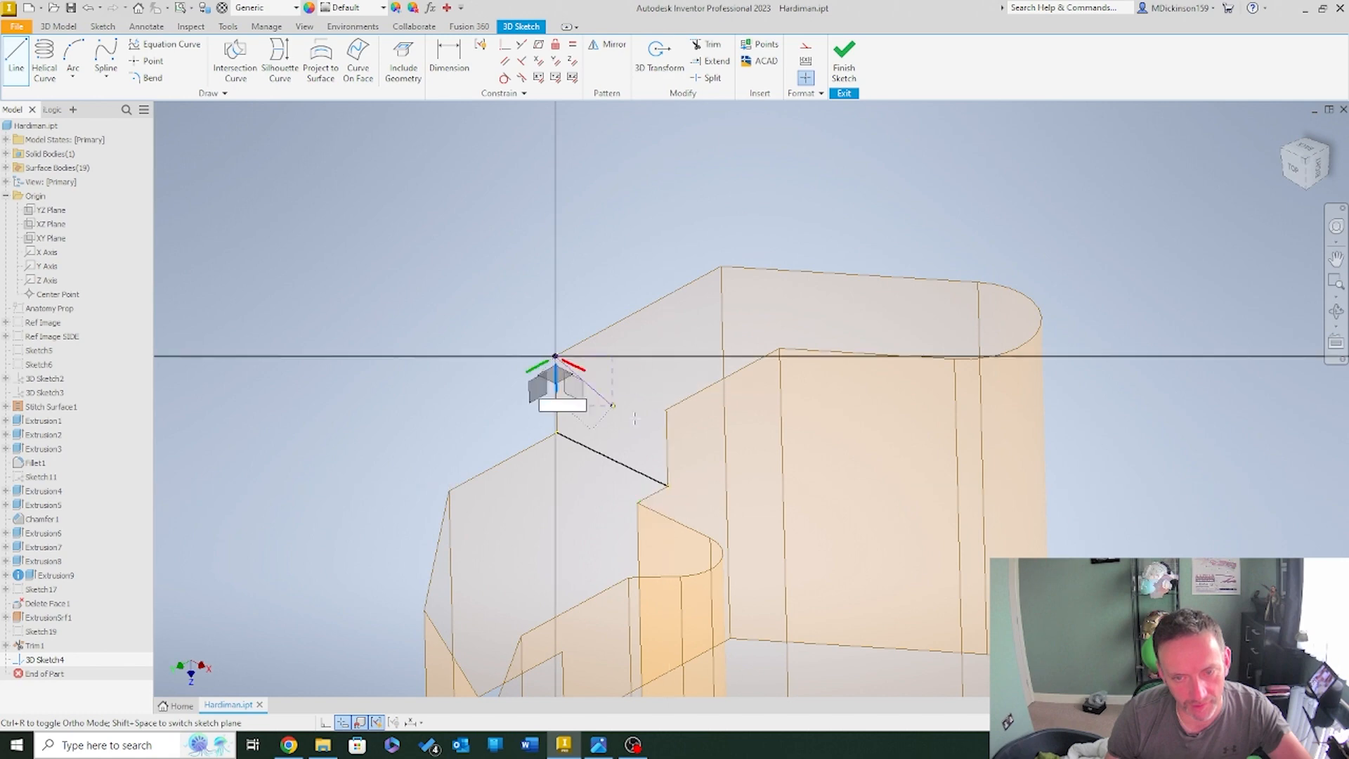
pyautogui.click(665, 408)
pyautogui.rightClick(589, 212)
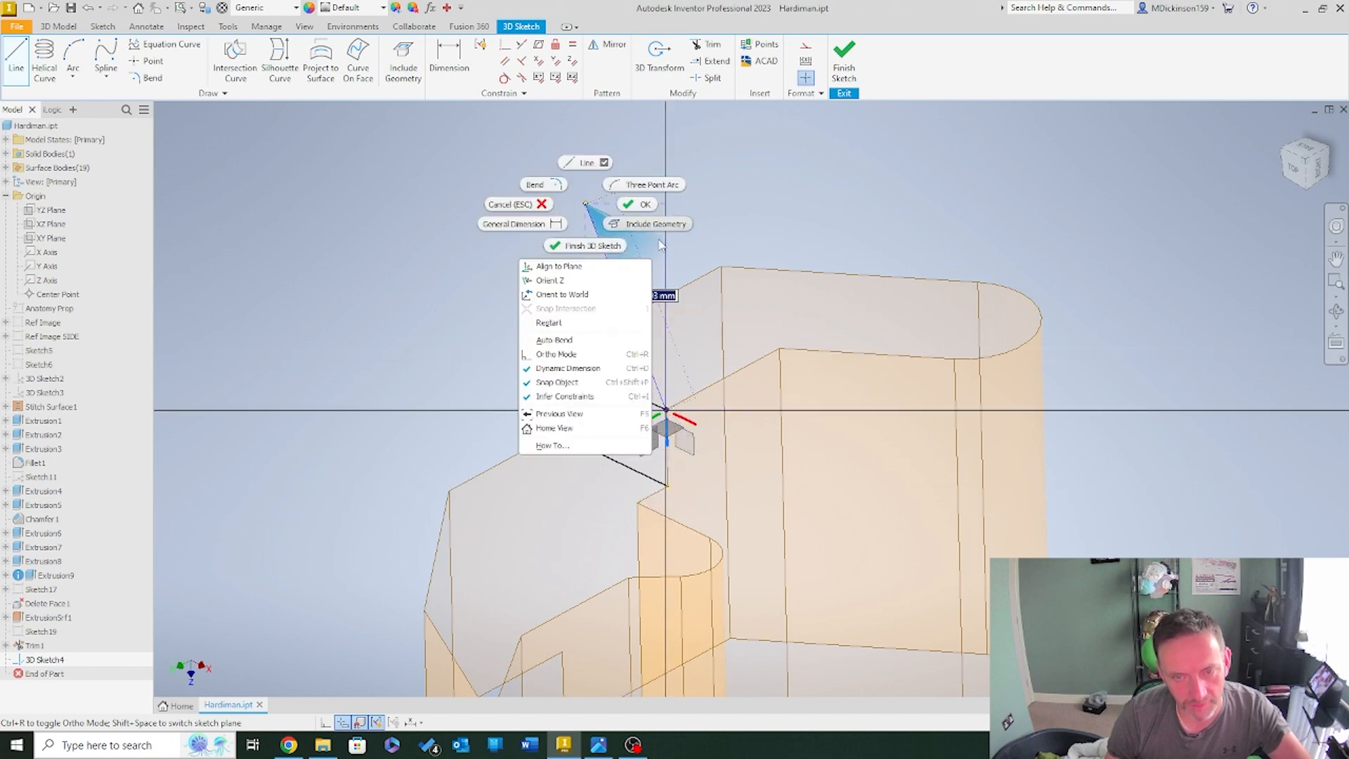
pyautogui.click(618, 178)
pyautogui.keyDown('shift'); pyautogui.moveTo(628, 215); pyautogui.dragTo(785, 338, button='middle'); pyautogui.keyUp('shift')
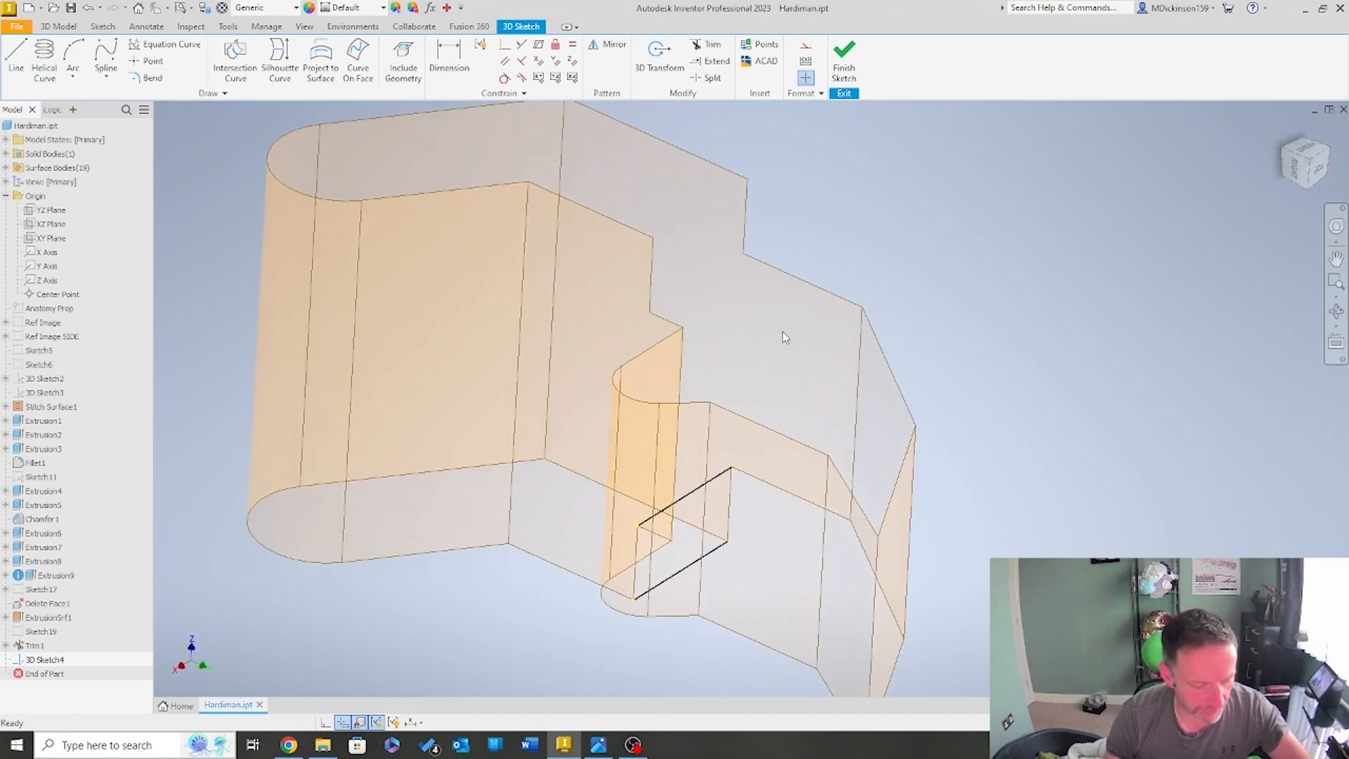
pyautogui.keyDown('shift'); pyautogui.moveTo(816, 420); pyautogui.dragTo(794, 337, button='middle'); pyautogui.keyUp('shift')
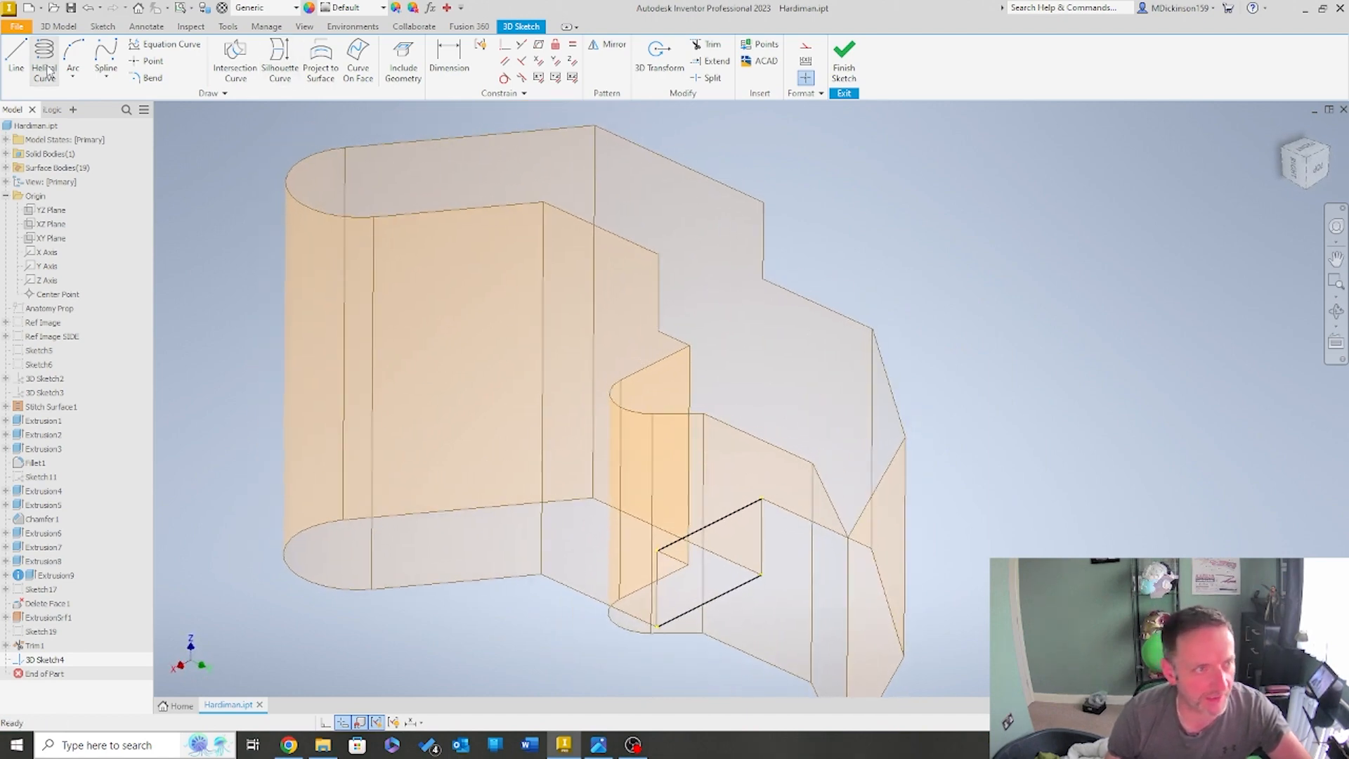
pyautogui.click(17, 56)
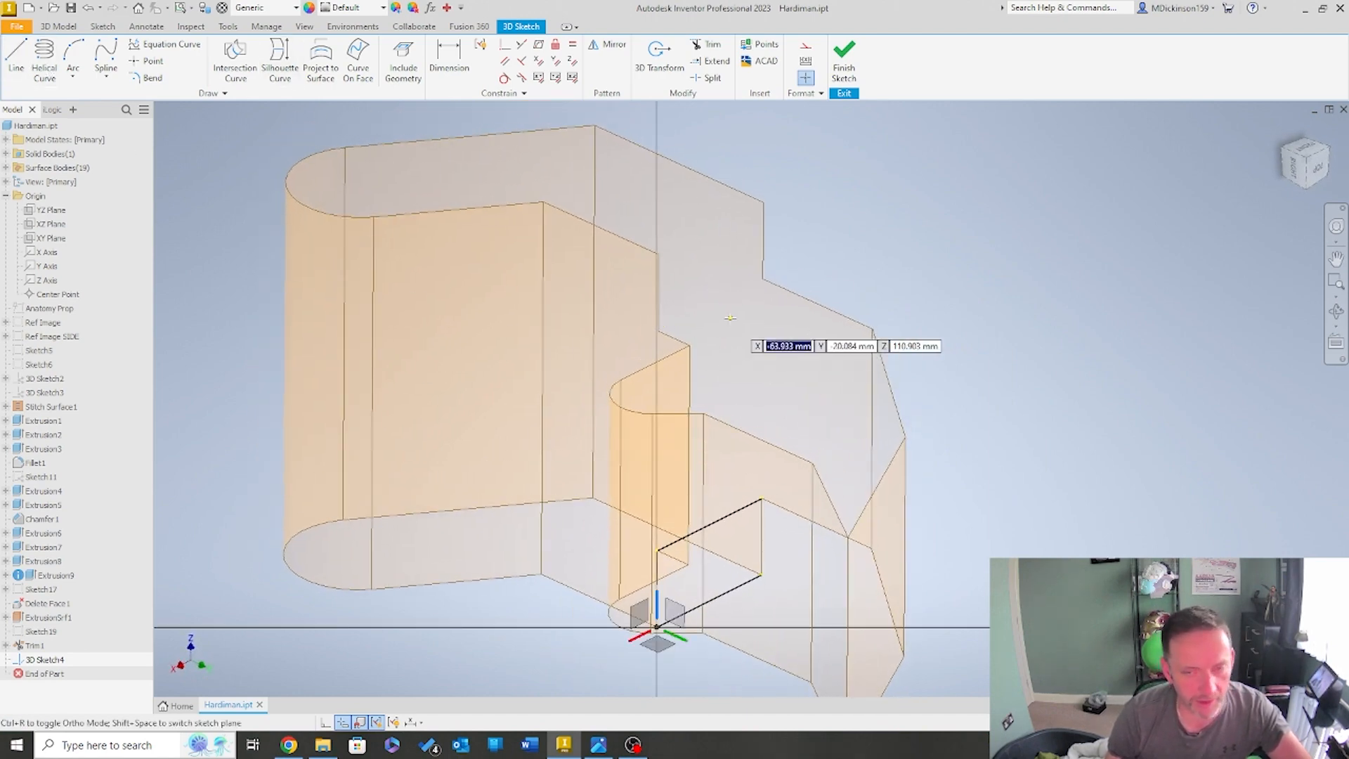
pyautogui.click(689, 345)
pyautogui.keyDown('shift'); pyautogui.moveTo(896, 330); pyautogui.dragTo(863, 304, button='middle'); pyautogui.keyUp('shift')
pyautogui.press('Escape')
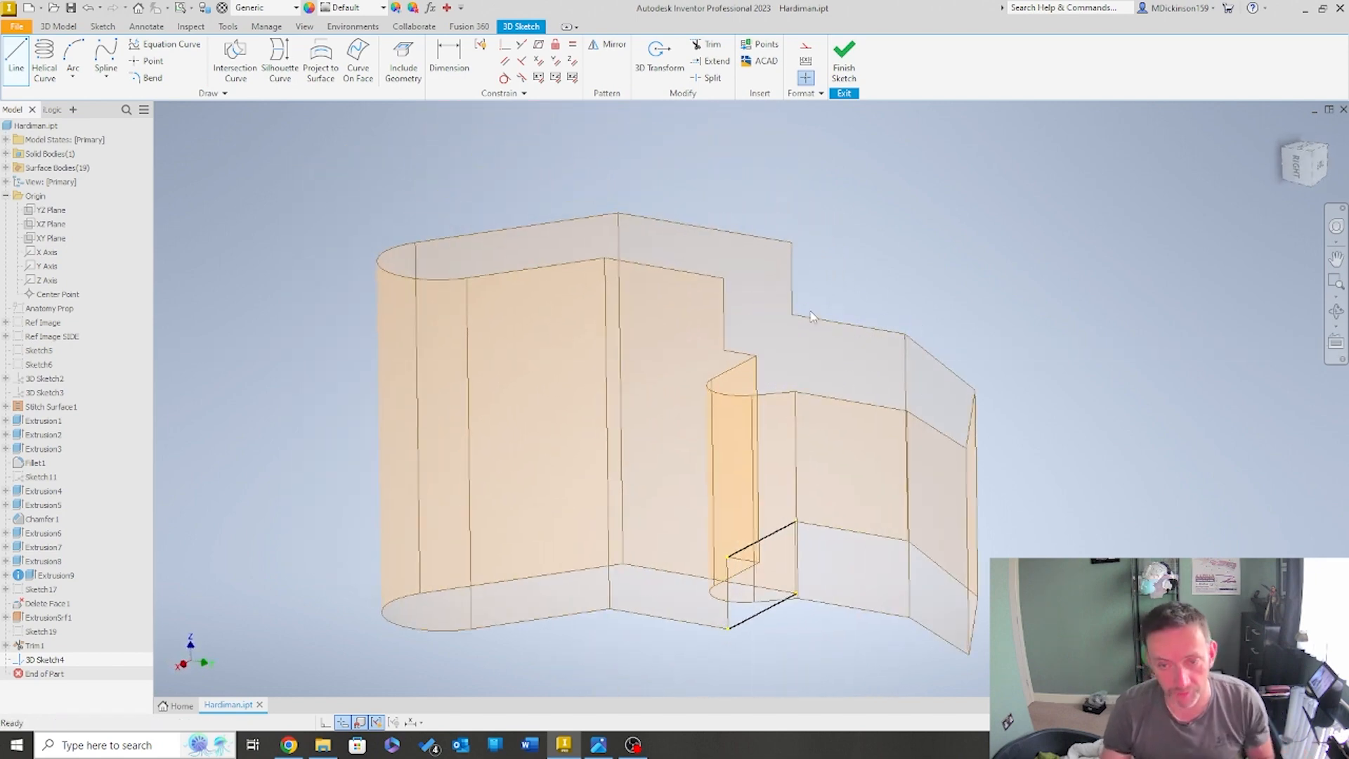
# On the opposite side of the part, draw a 3D line bridging the two inner corners of the matching step
pyautogui.press('l')
pyautogui.scroll(-5, 706, 402)
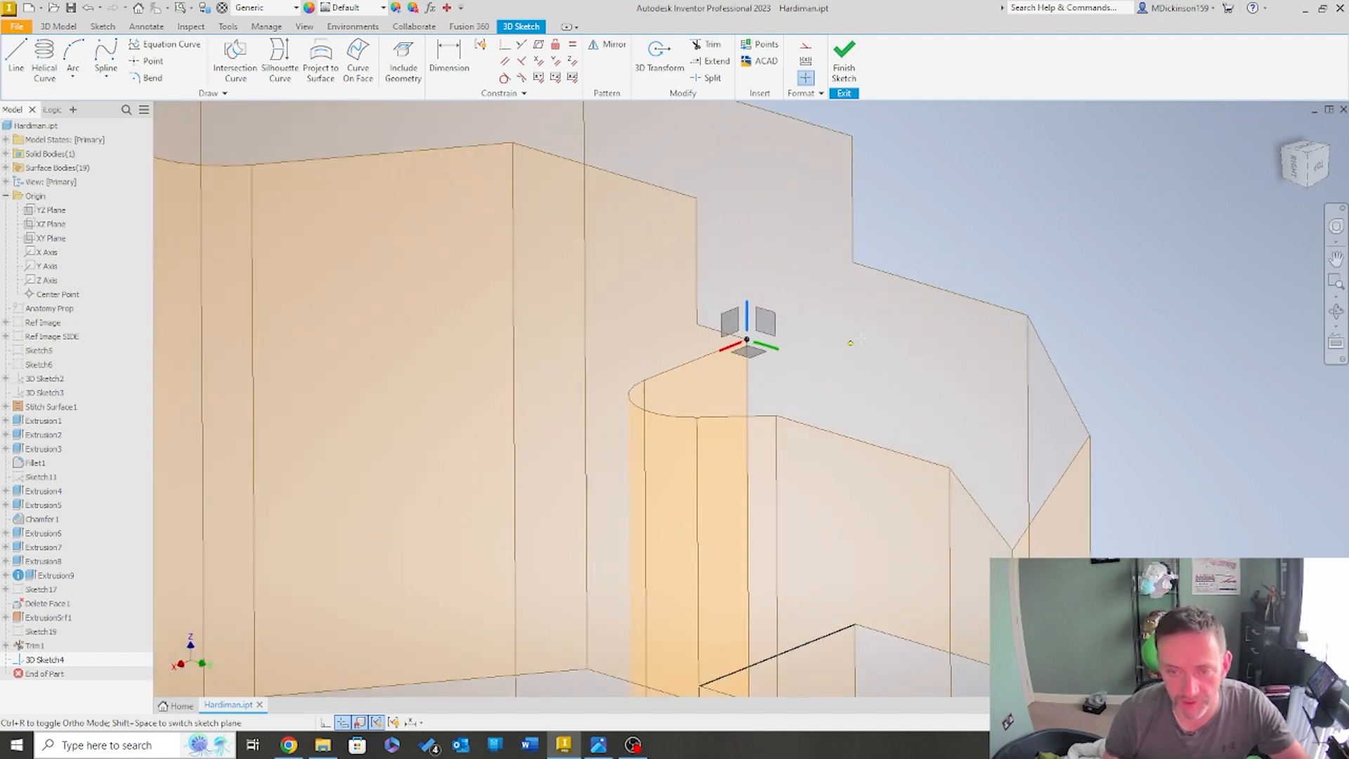
pyautogui.click(705, 401)
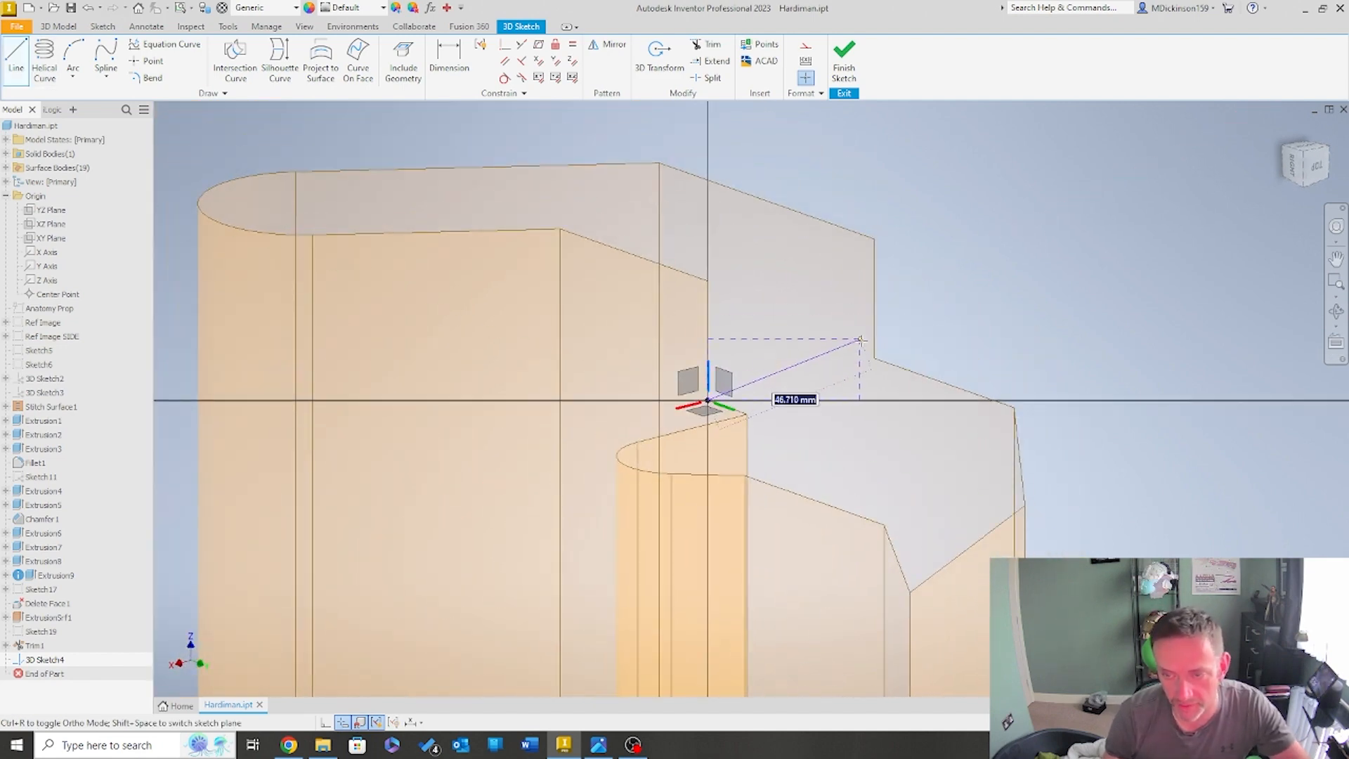
pyautogui.click(874, 358)
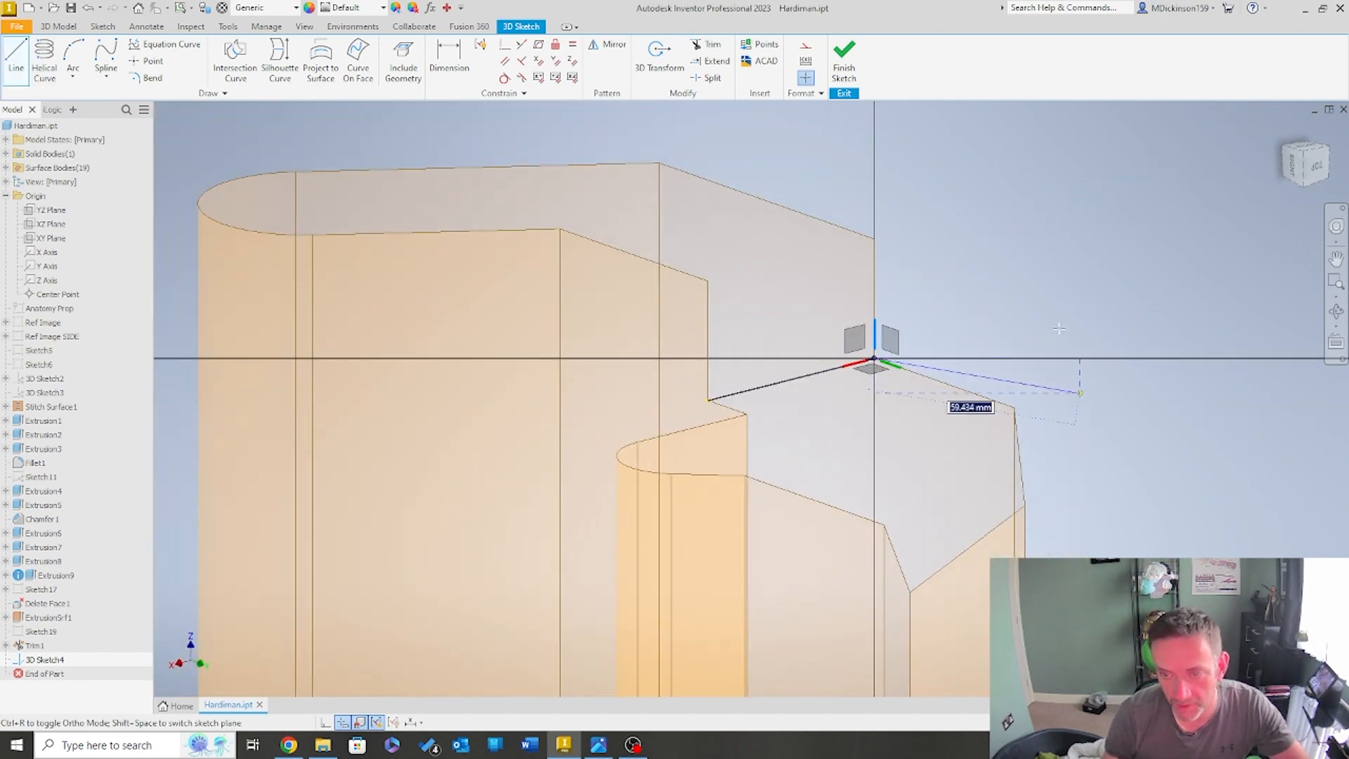
pyautogui.rightClick(1002, 216)
pyautogui.click(1044, 216)
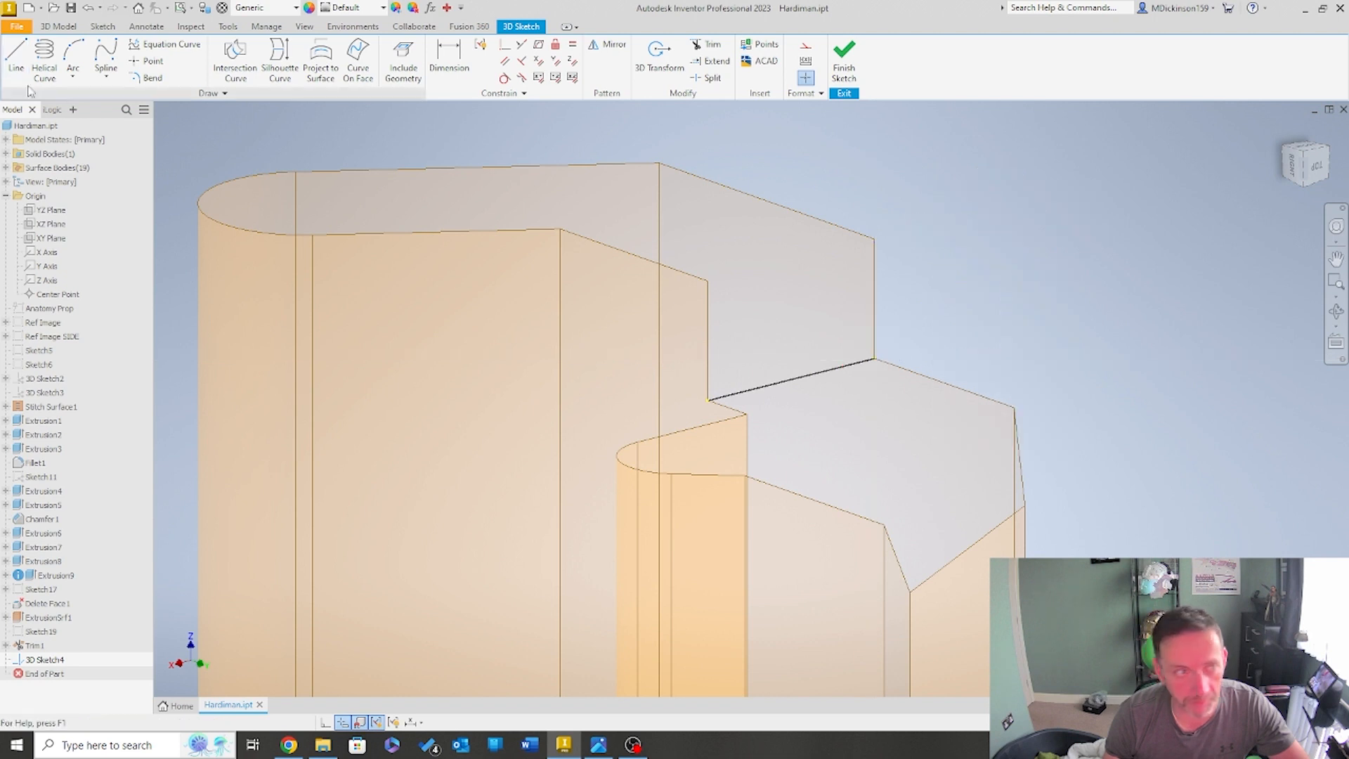
# Draw a 3D line bridging the outer corners of the opposite side's step and finish the 3D sketch
pyautogui.click(17, 52)
pyautogui.click(707, 281)
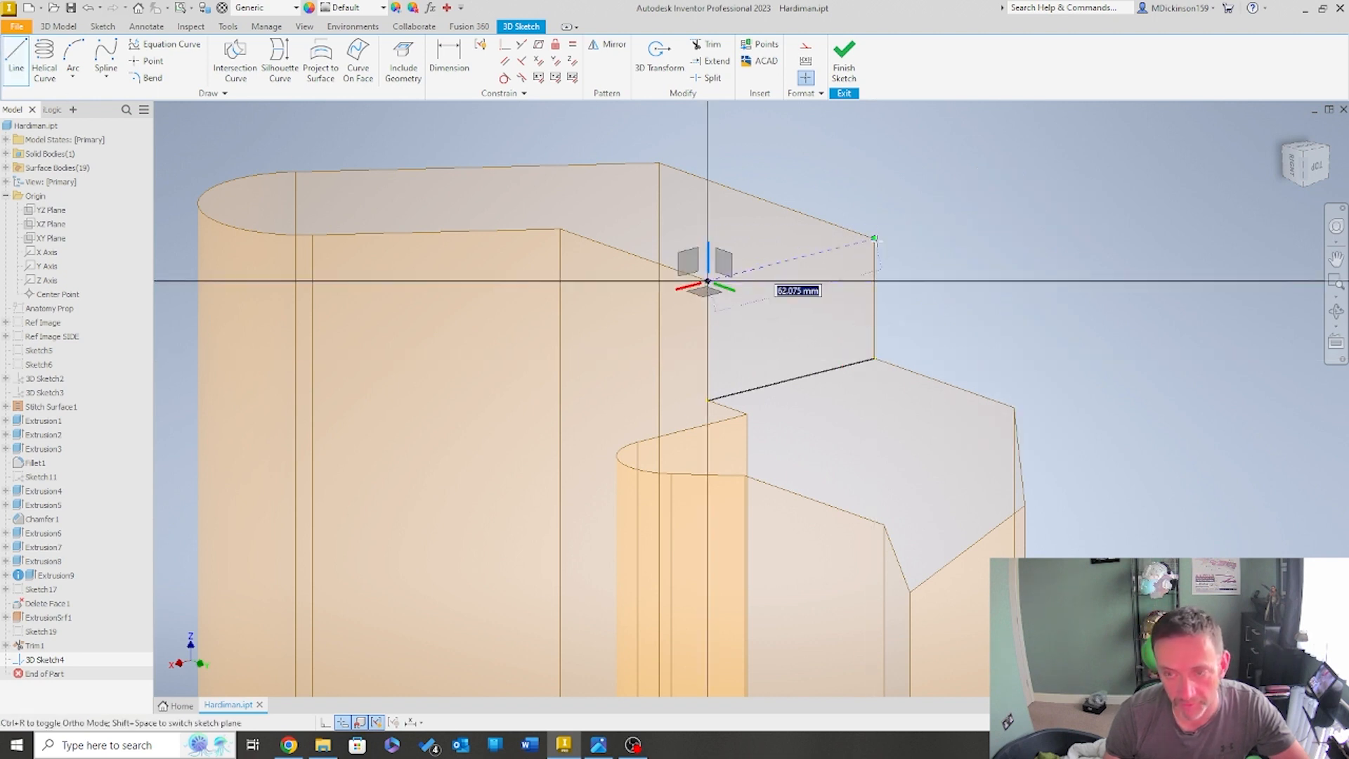
pyautogui.click(875, 239)
pyautogui.rightClick(1032, 197)
pyautogui.click(1082, 199)
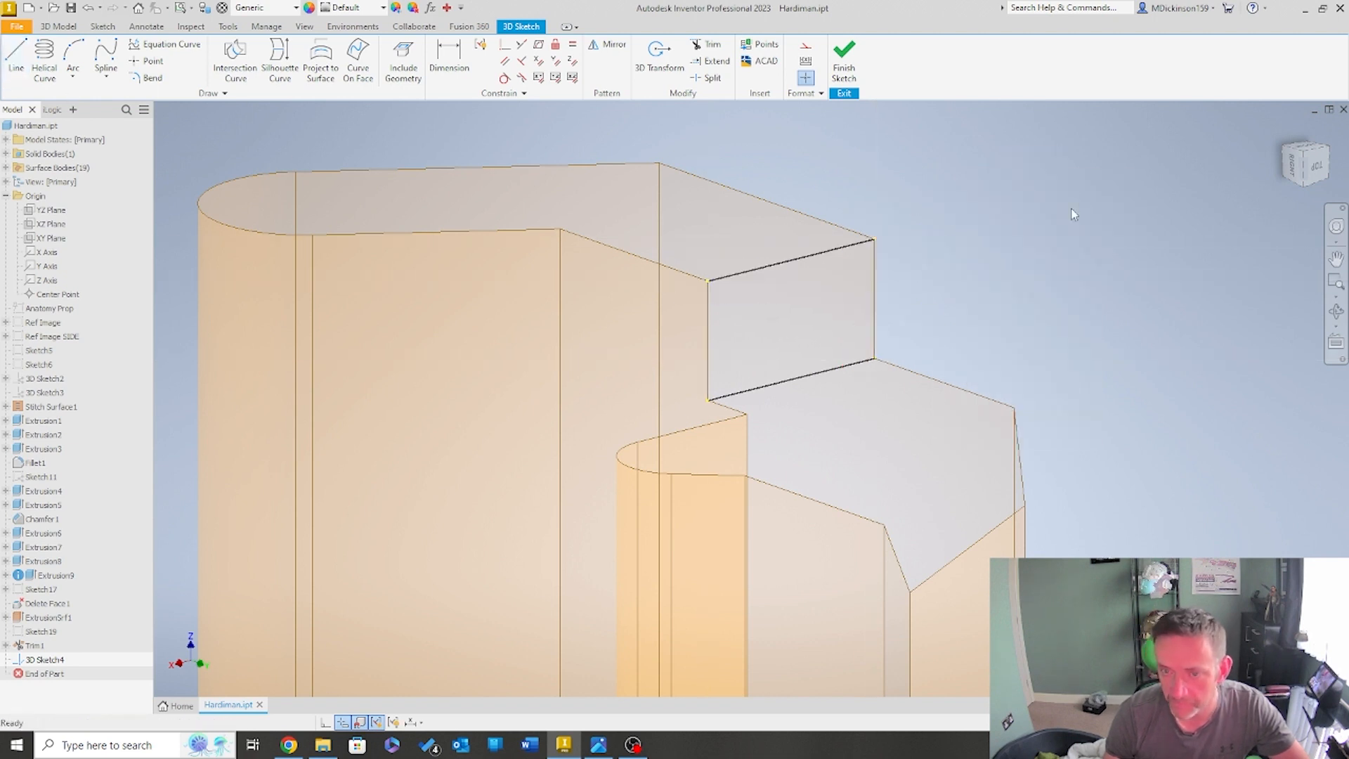
pyautogui.scroll(4, 1078, 316)
pyautogui.moveTo(1078, 317)
pyautogui.keyDown('shift'); pyautogui.mouseDown(button='middle')
pyautogui.moveTo(936, 349)
pyautogui.moveTo(1029, 313)
pyautogui.moveTo(1008, 230)
pyautogui.moveTo(854, 268)
pyautogui.moveTo(818, 243)
pyautogui.moveTo(846, 267)
pyautogui.moveTo(554, 215)
pyautogui.moveTo(702, 162)
pyautogui.mouseUp(button='middle'); pyautogui.keyUp('shift')
pyautogui.click(845, 56)
# Create a boundary patch over the narrow section's open end from its individual edges and the inner bridging line
pyautogui.click(912, 61)
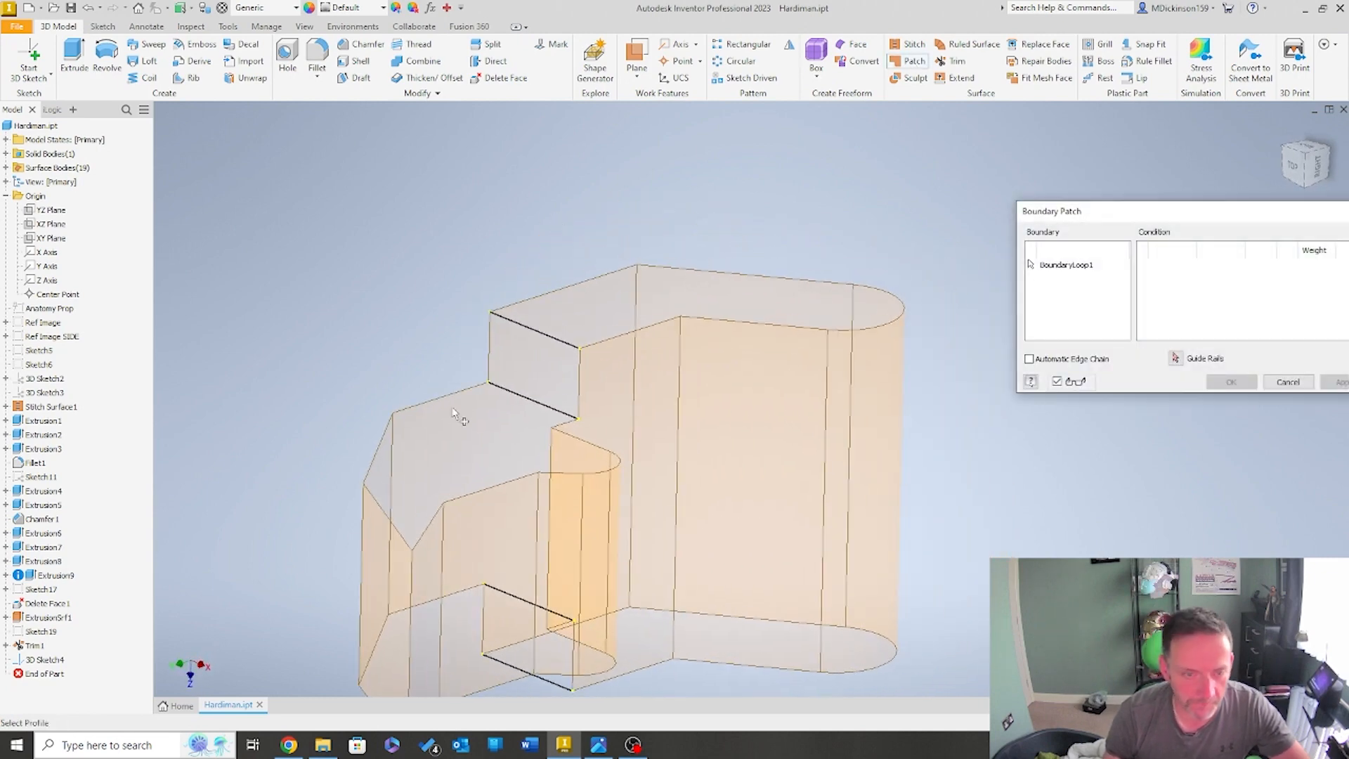
pyautogui.click(459, 397)
pyautogui.click(385, 449)
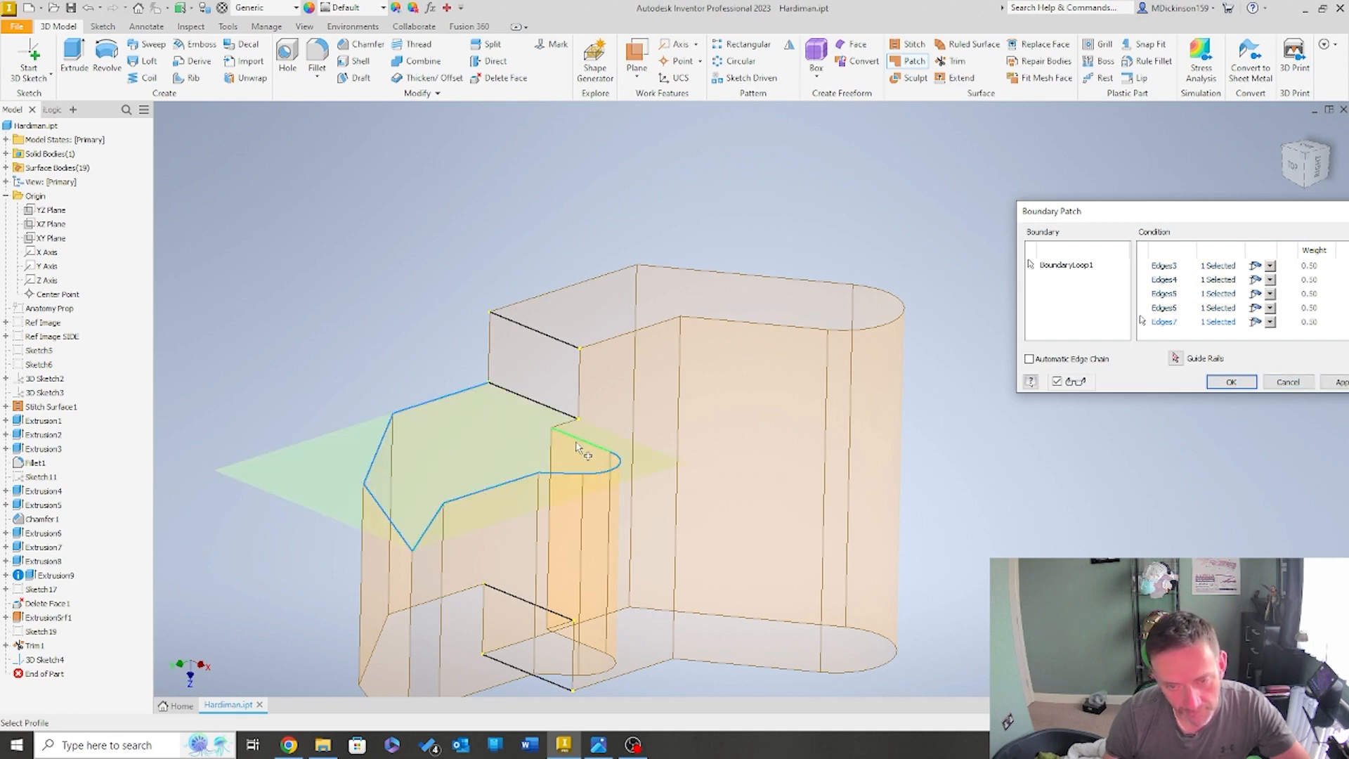
pyautogui.click(562, 413)
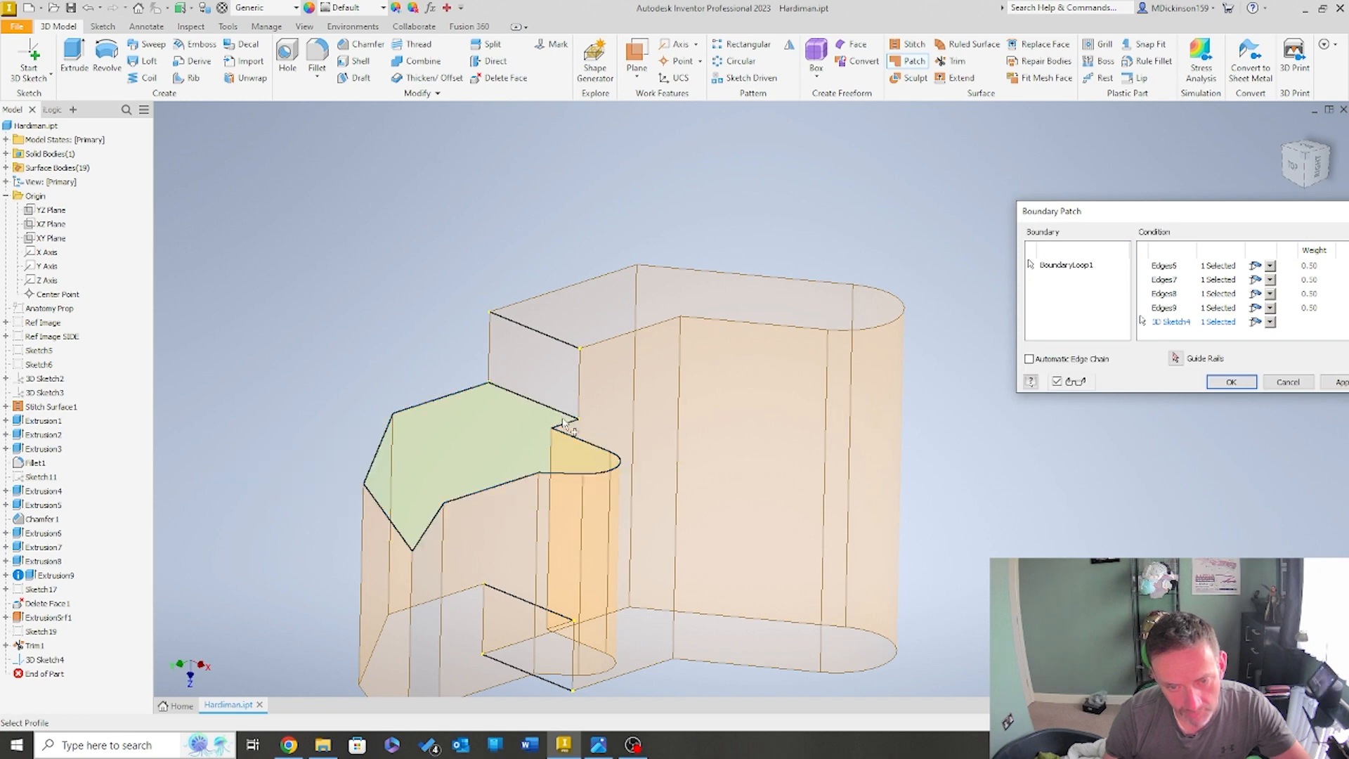
pyautogui.click(1218, 383)
pyautogui.scroll(-3, 773, 436)
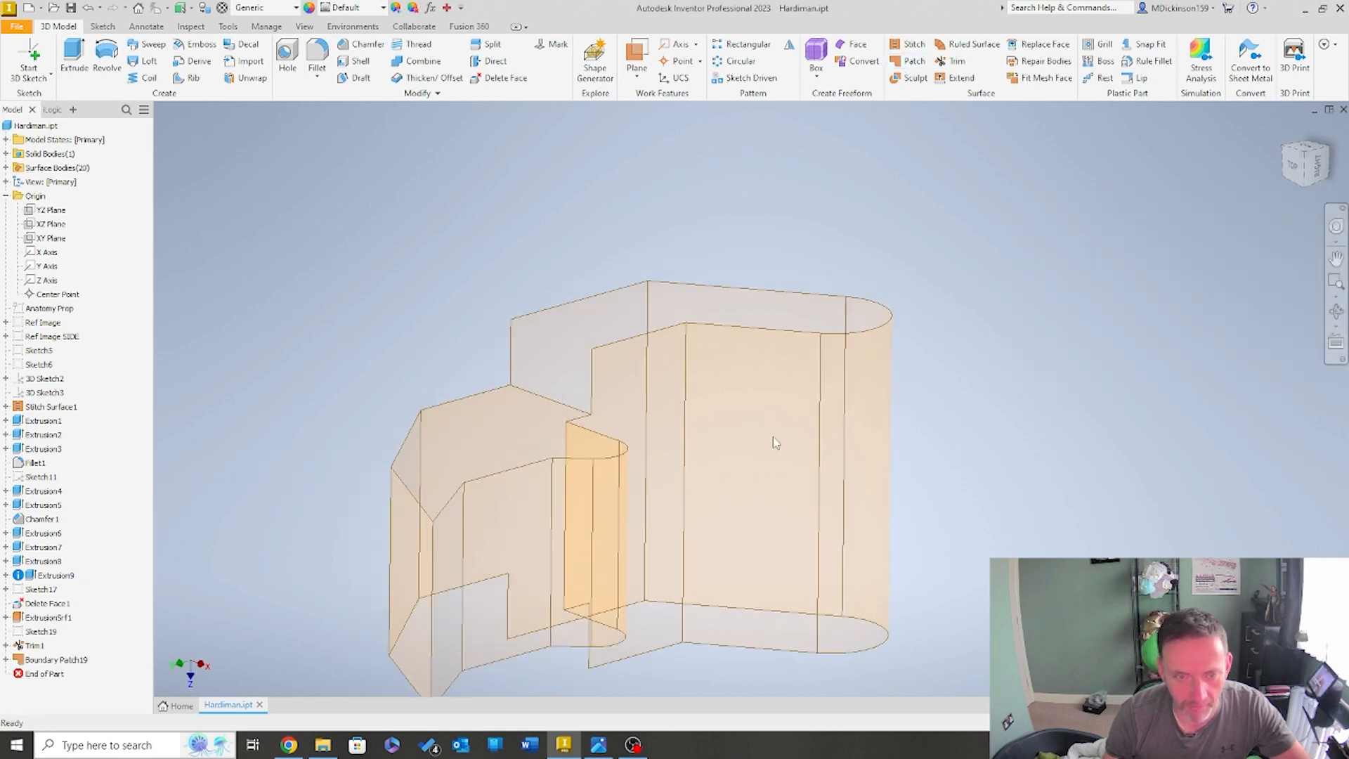
# Make the 3D sketch consumed by the new boundary patch visible again
pyautogui.keyDown('shift'); pyautogui.moveTo(548, 432); pyautogui.dragTo(357, 159, button='middle'); pyautogui.keyUp('shift')
pyautogui.scroll(2, 357, 159)
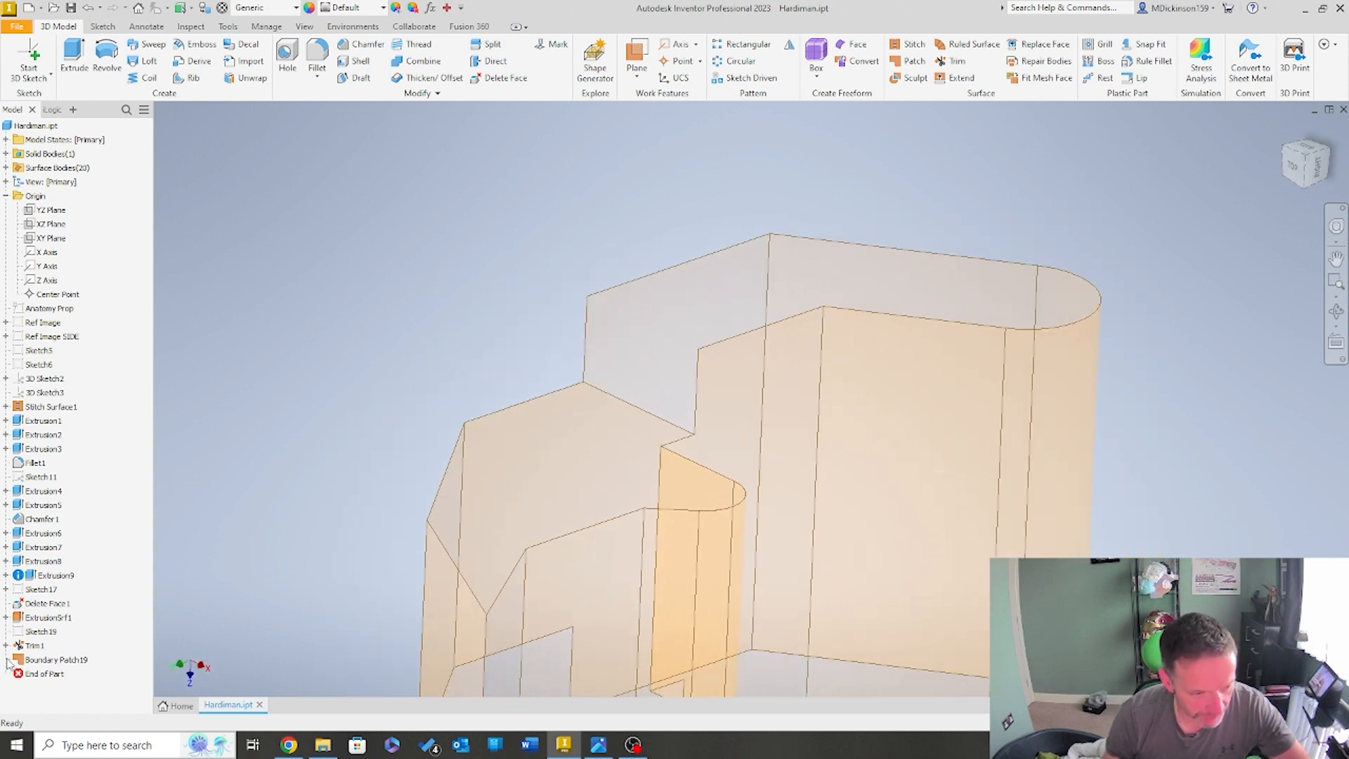
pyautogui.rightClick(70, 676)
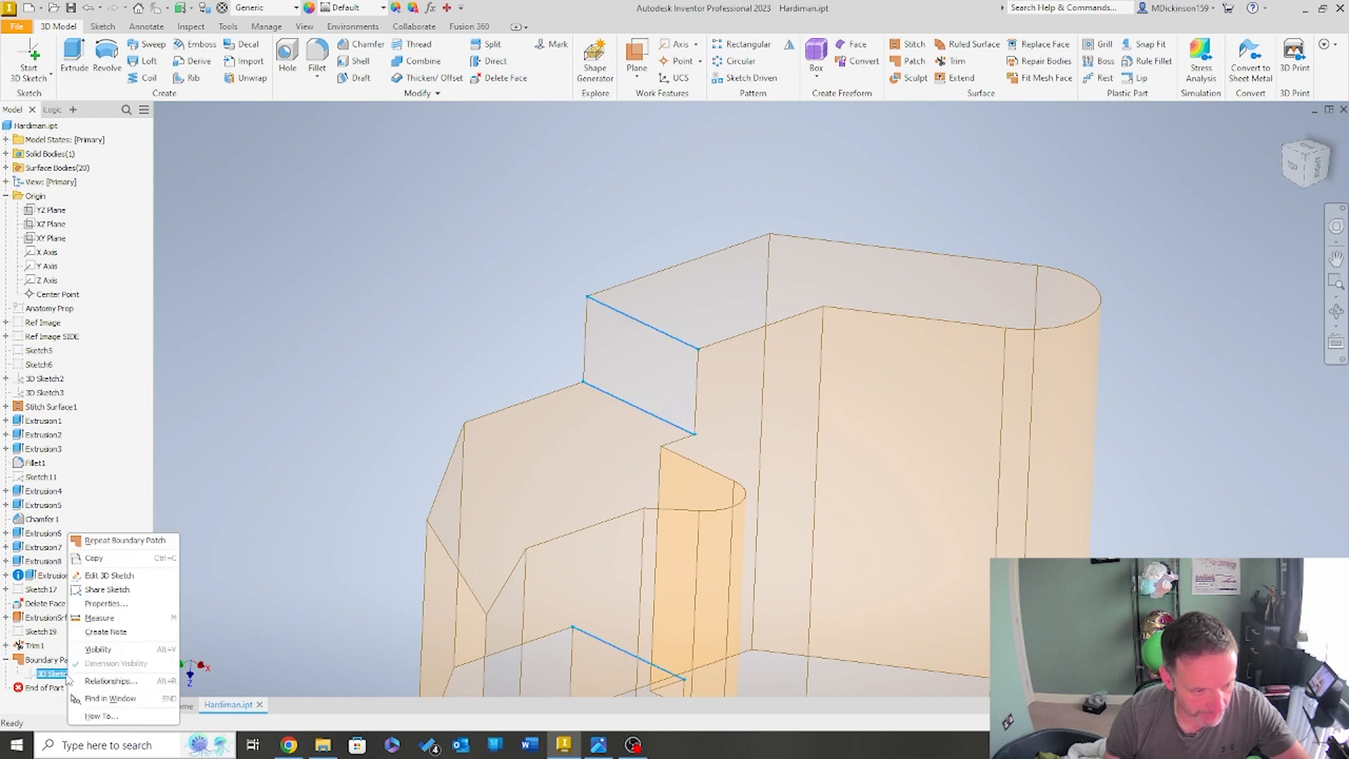
pyautogui.click(117, 653)
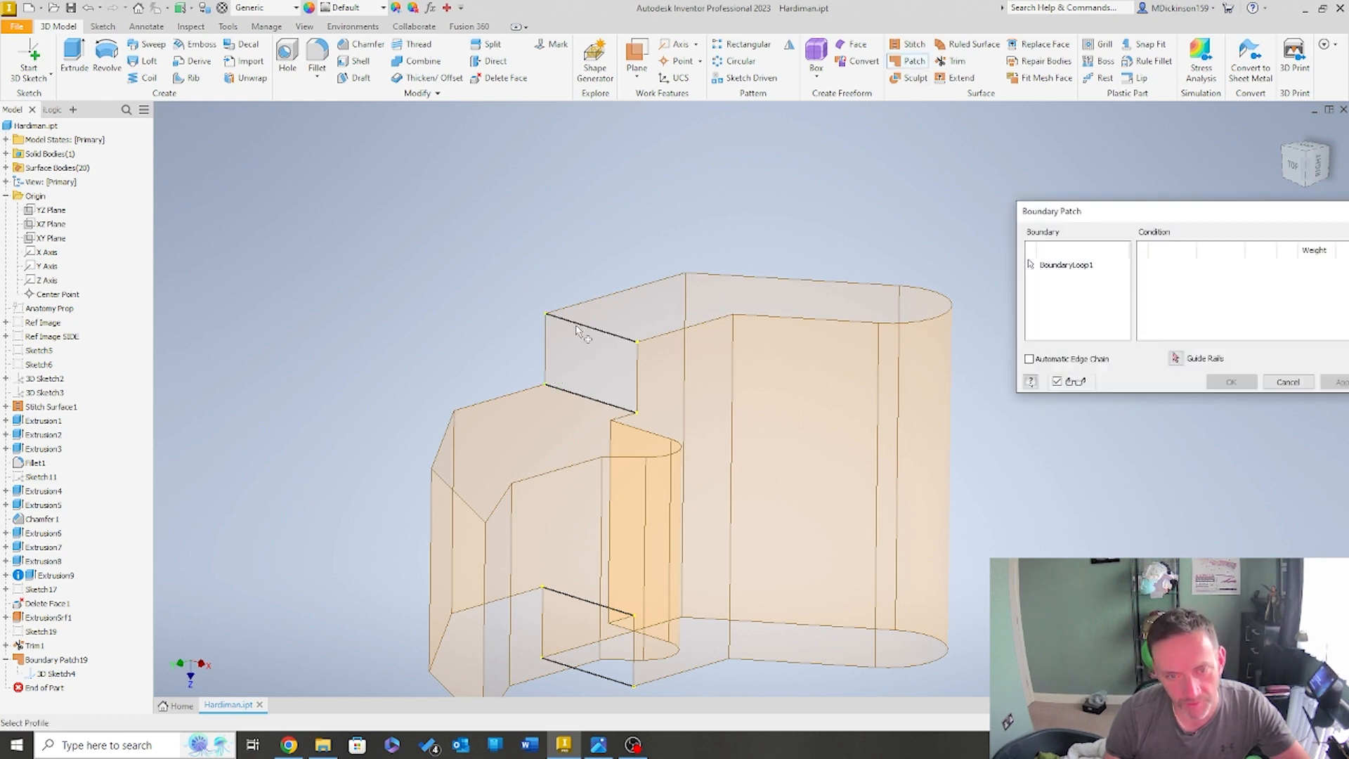
# Create a boundary patch over the step's rectangular opening from the two bridging lines and the vertical edges between them
pyautogui.click(637, 408)
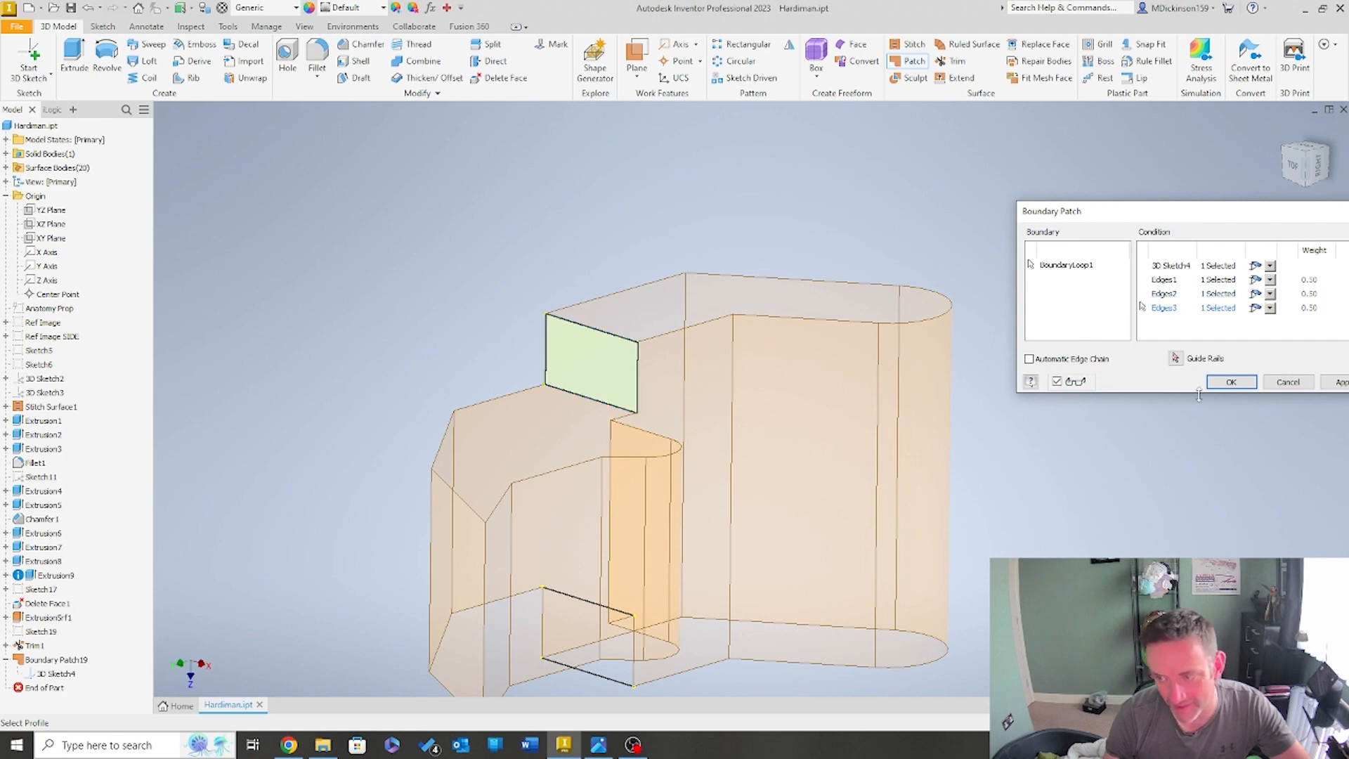
pyautogui.click(1231, 381)
pyautogui.press('F6')
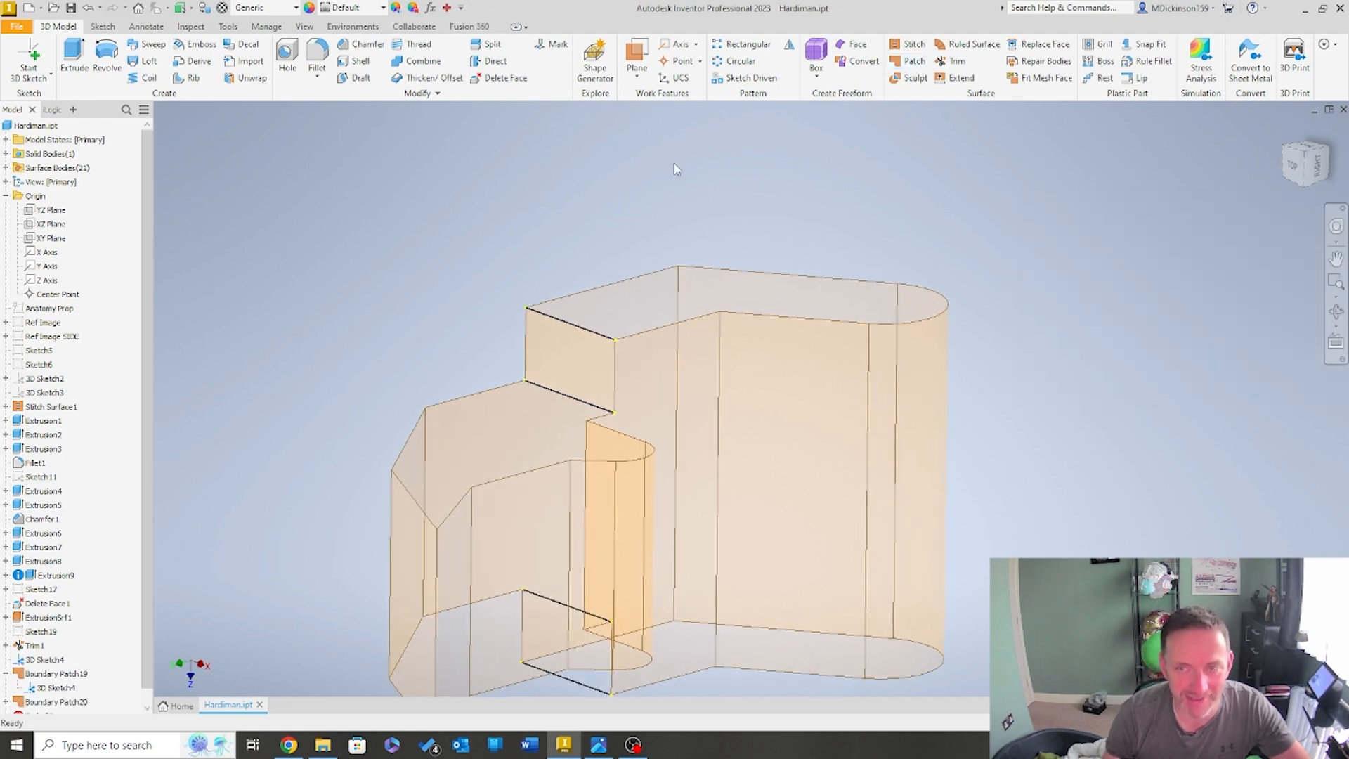
# Create a boundary patch over the wide section's open end from its individual edges and the outer bridging line
pyautogui.click(911, 61)
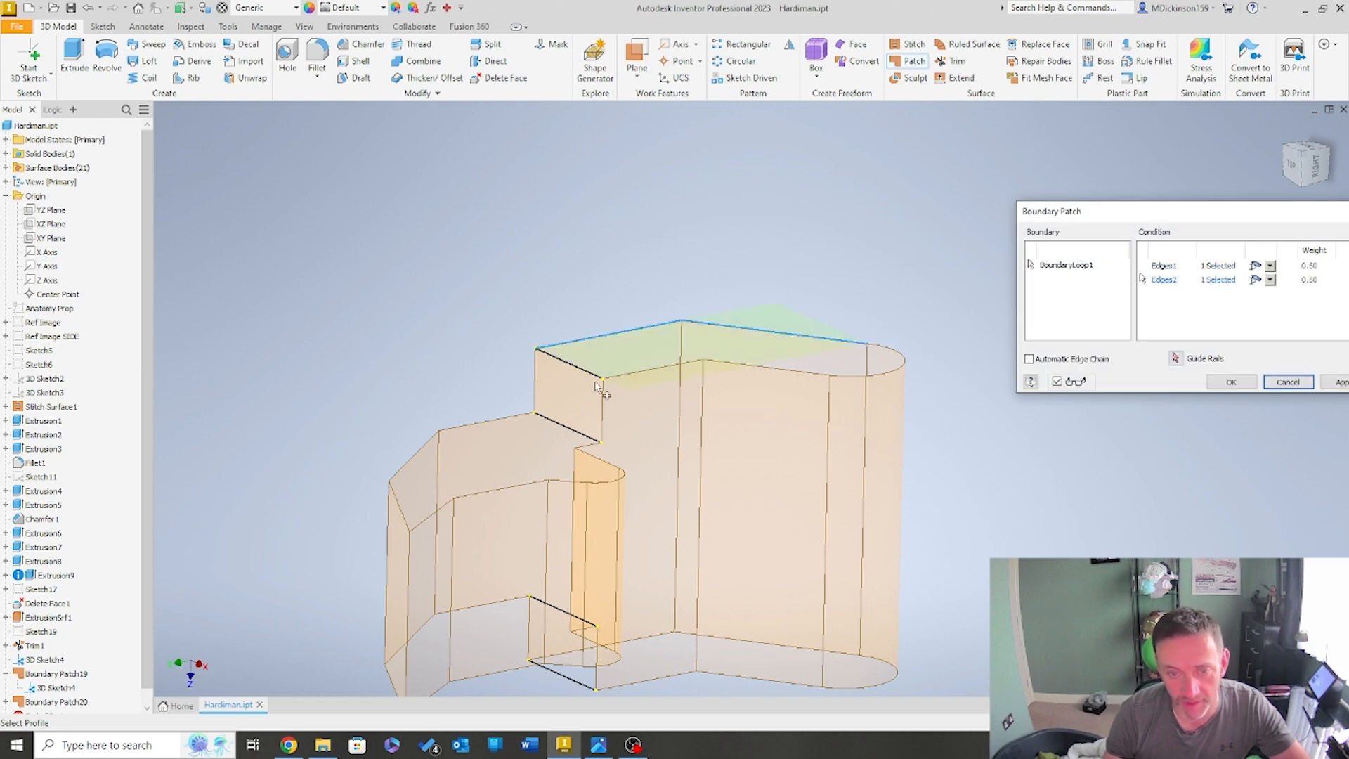
pyautogui.click(654, 368)
pyautogui.click(781, 368)
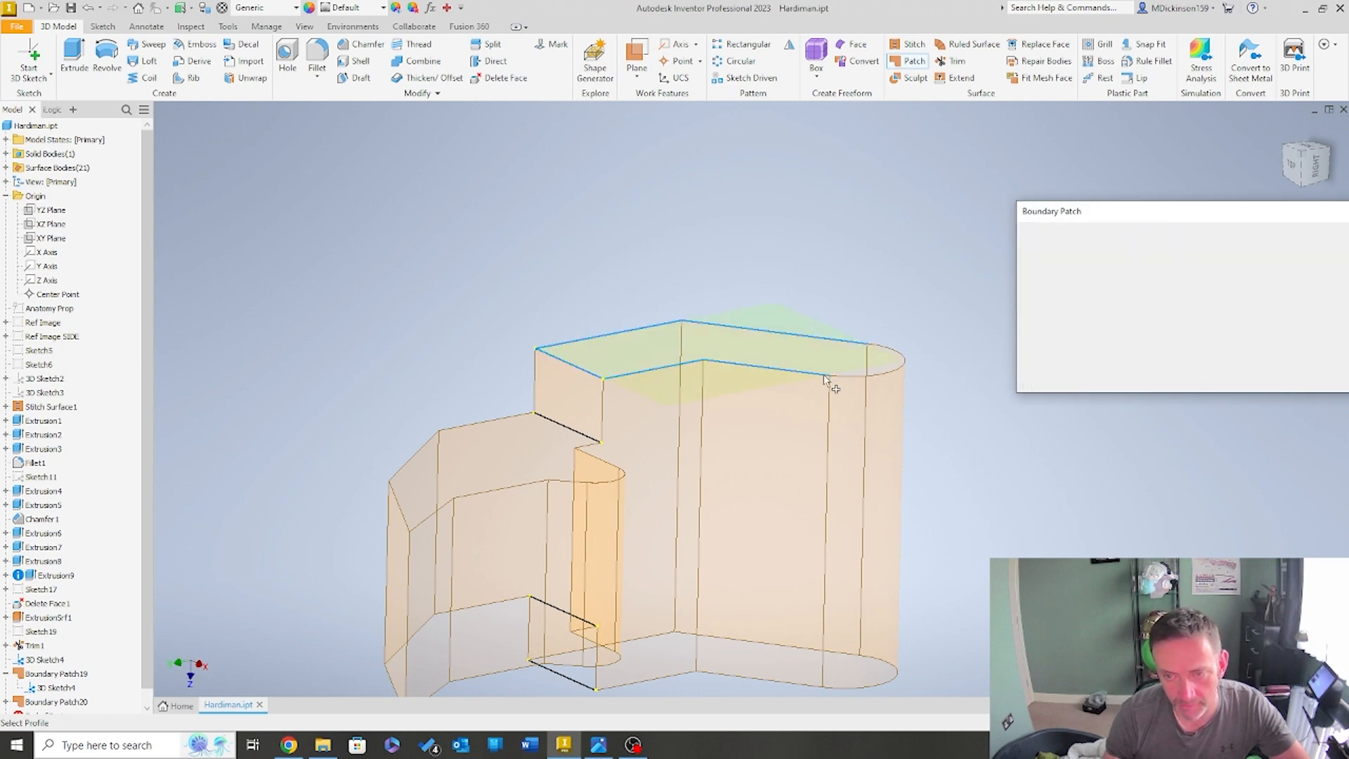
pyautogui.click(1228, 385)
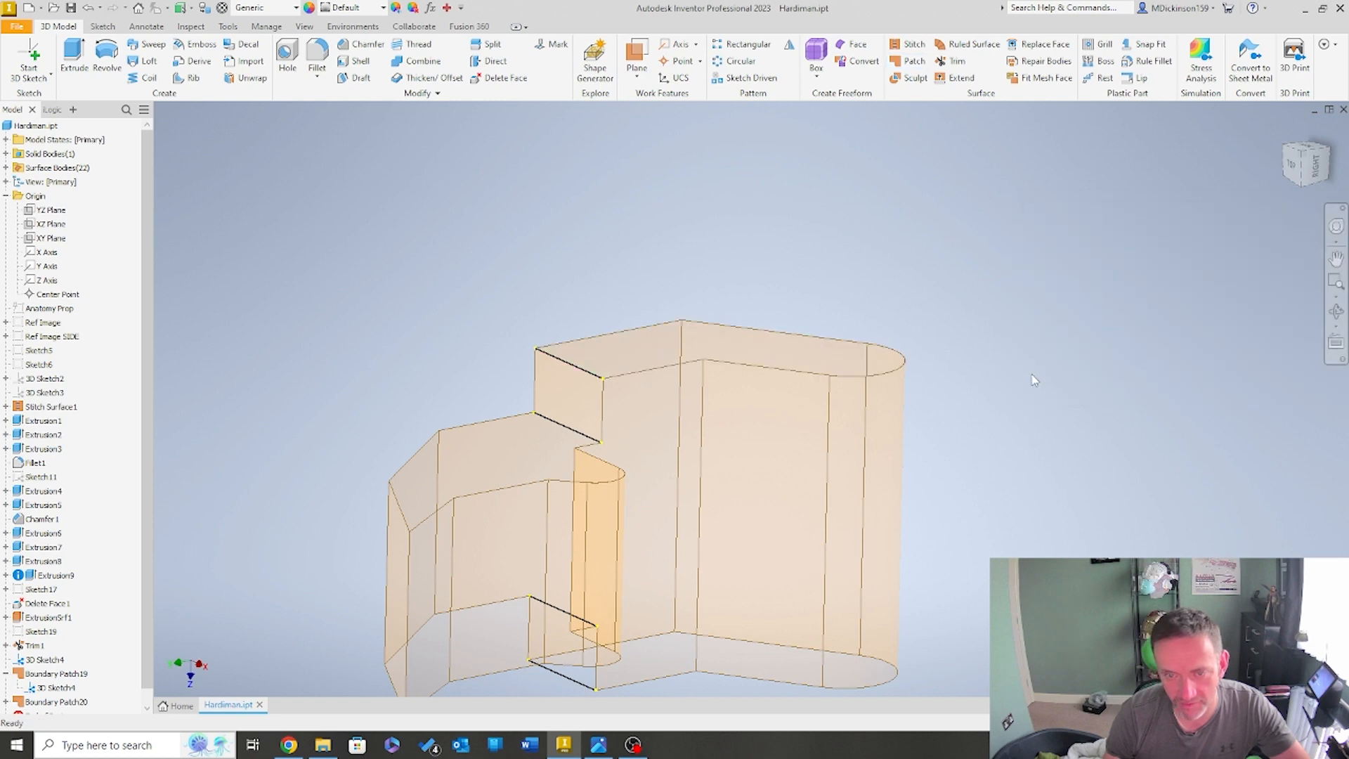
pyautogui.keyDown('shift'); pyautogui.moveTo(757, 382); pyautogui.dragTo(849, 304, button='middle'); pyautogui.keyUp('shift')
pyautogui.scroll(-3, 722, 351)
pyautogui.keyDown('shift'); pyautogui.moveTo(657, 328); pyautogui.dragTo(741, 237, button='middle'); pyautogui.keyUp('shift')
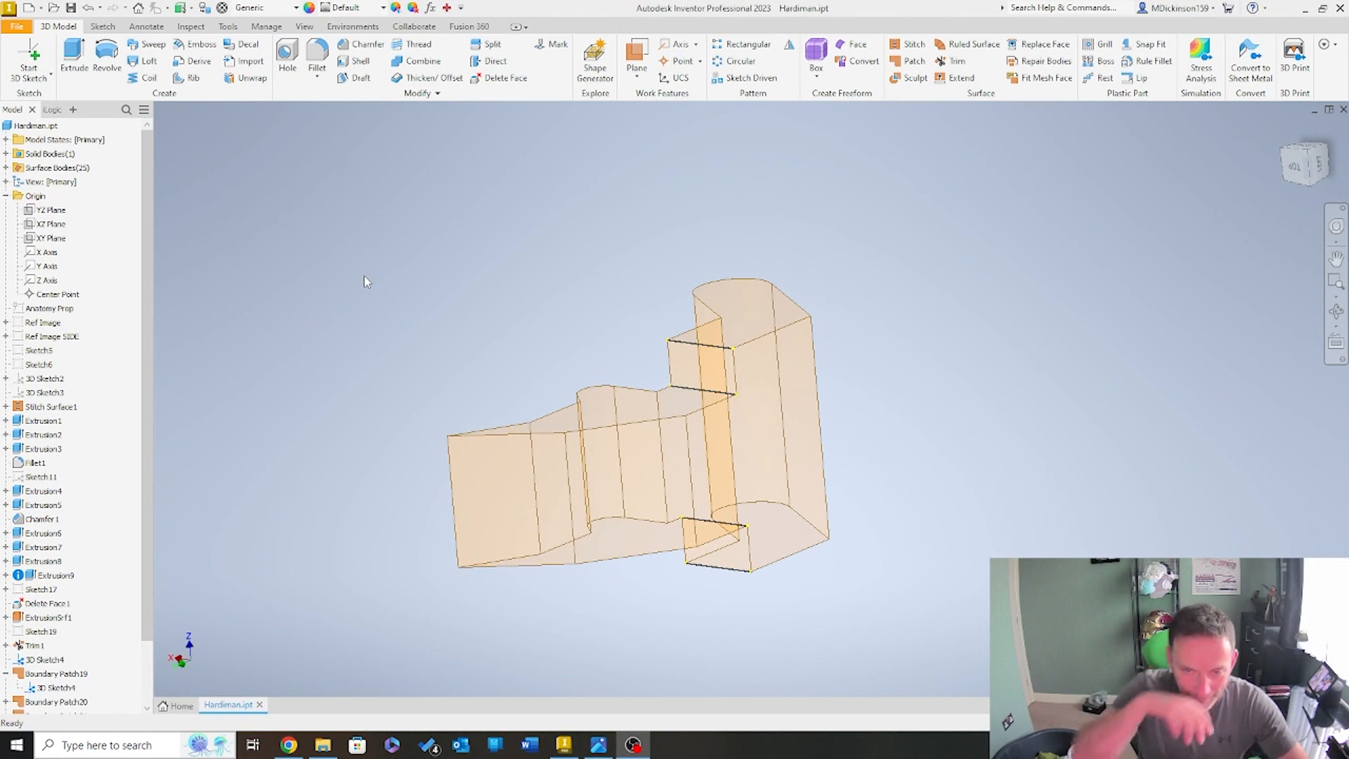
pyautogui.scroll(-8, 364, 275)
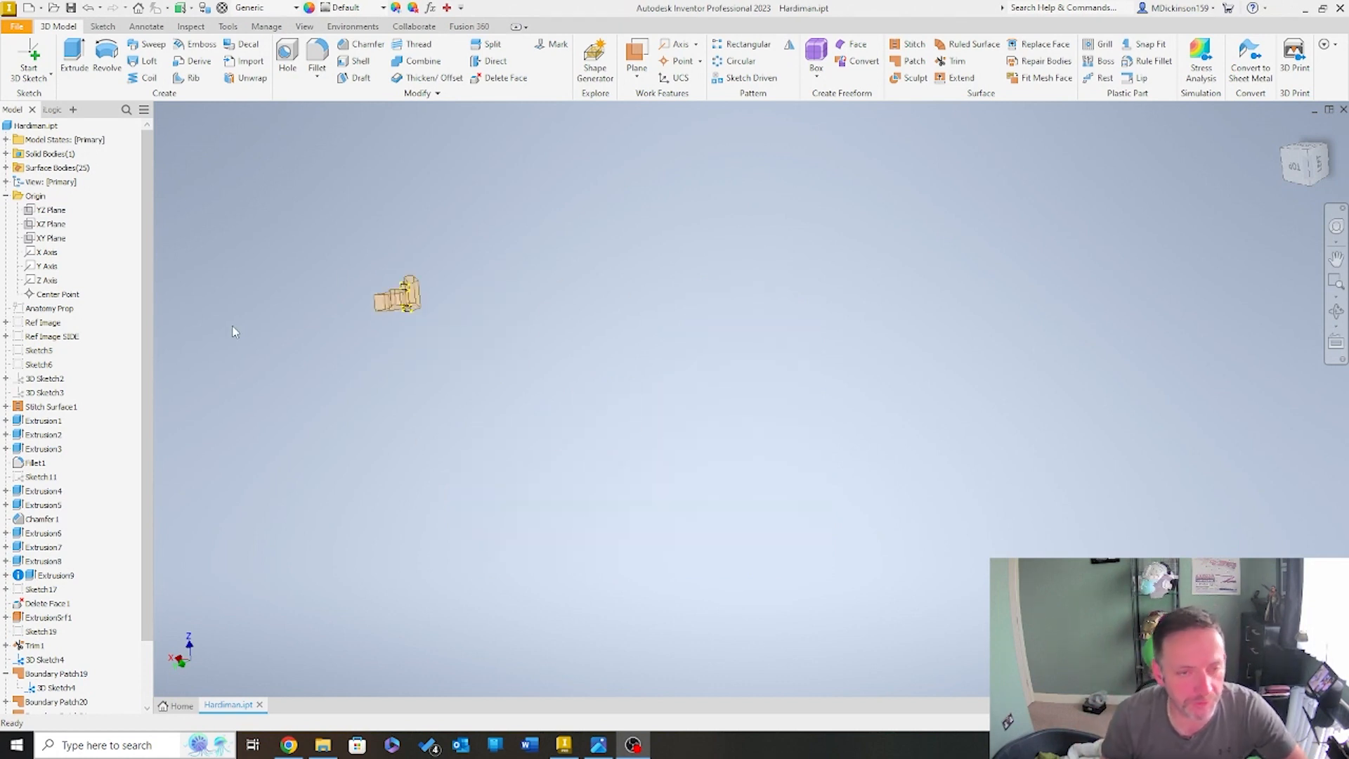
pyautogui.scroll(5, 531, 358)
pyautogui.keyDown('shift'); pyautogui.moveTo(526, 407); pyautogui.dragTo(1029, 326, button='middle'); pyautogui.keyUp('shift')
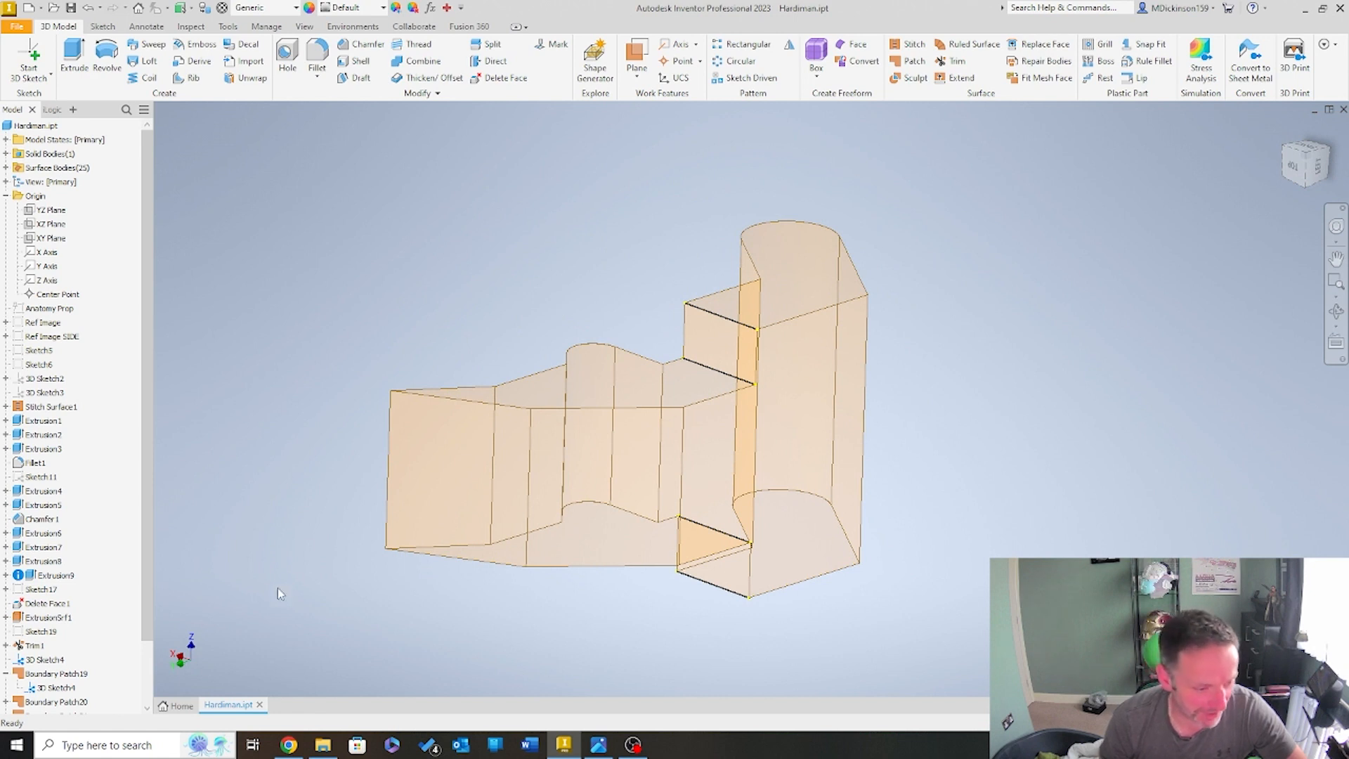
# Hide the 3D sketch that holds the bridging lines for the boundary patches
pyautogui.scroll(-2, 121, 592)
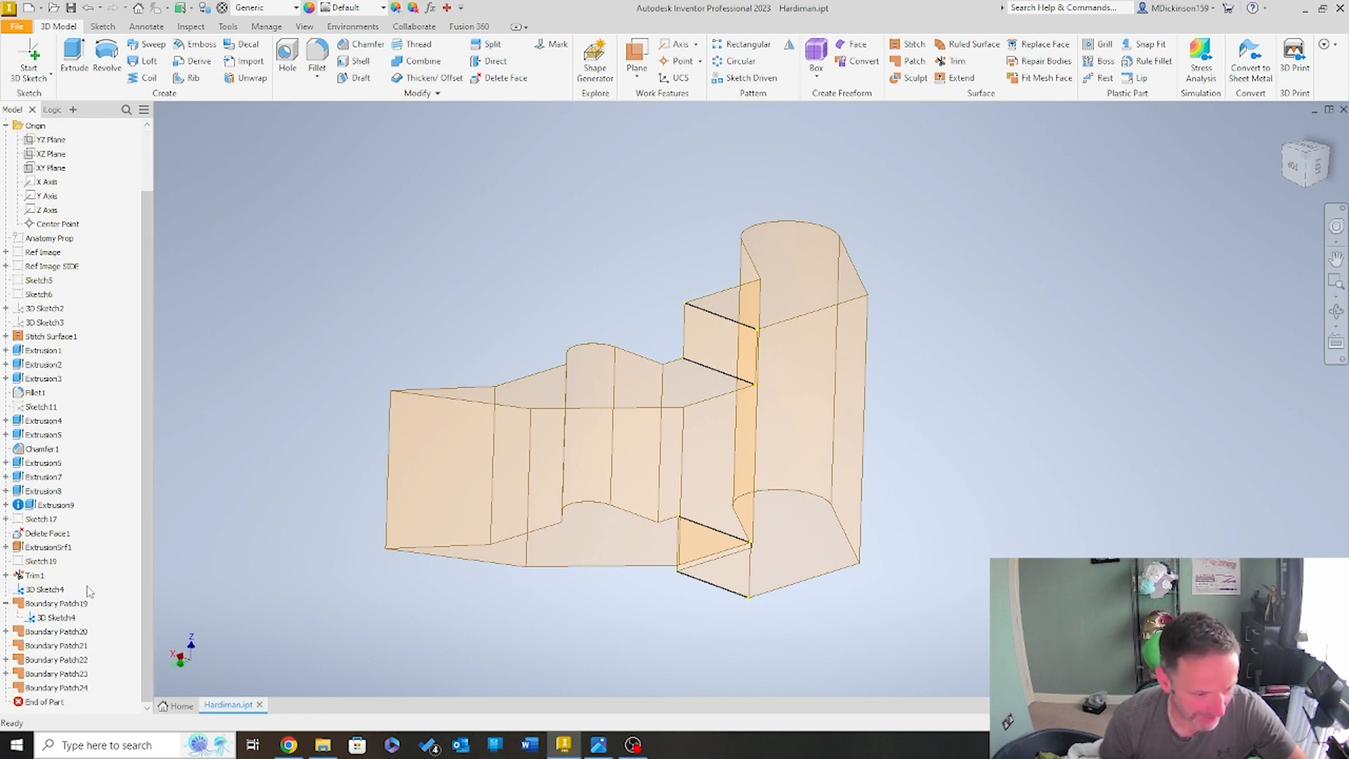
pyautogui.rightClick(45, 618)
pyautogui.click(74, 635)
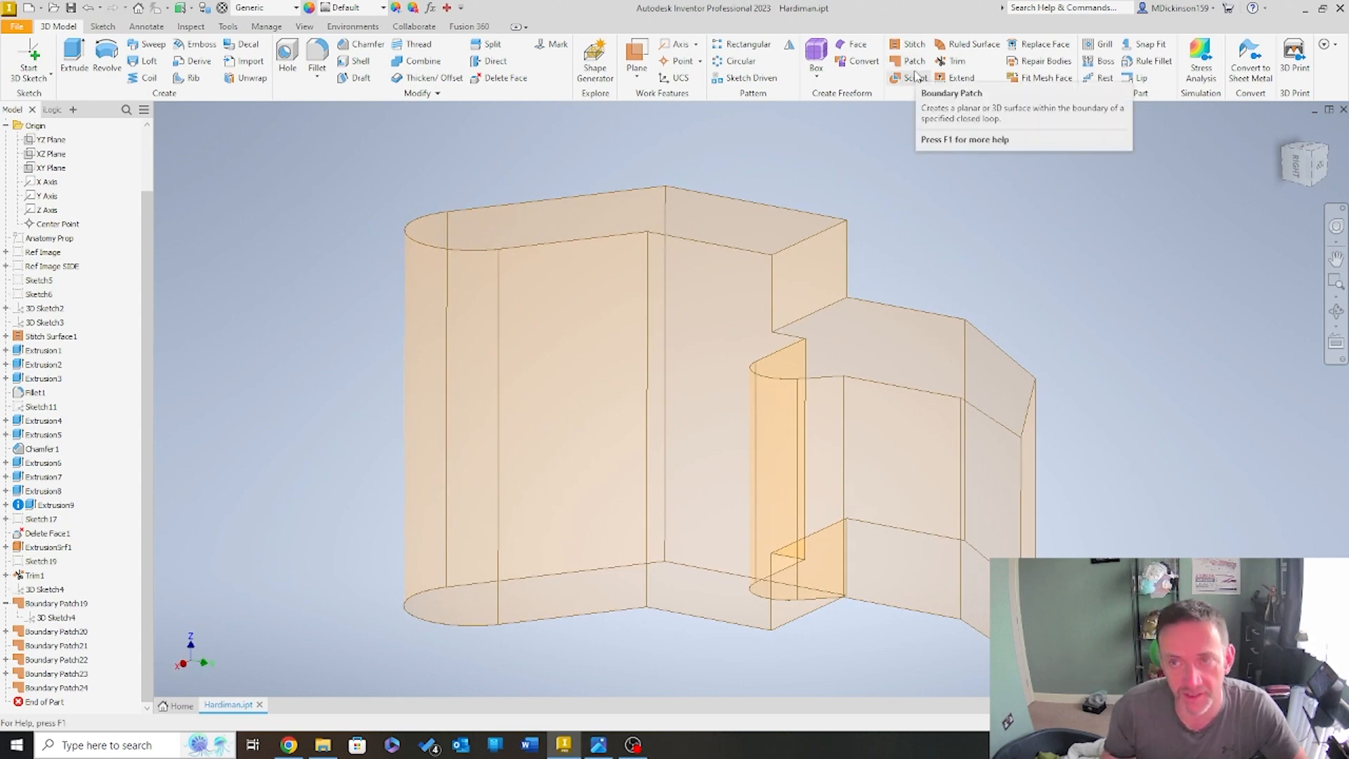
# Stitch the trimmed surface and all six boundary patches together into a closed solid body
pyautogui.click(921, 45)
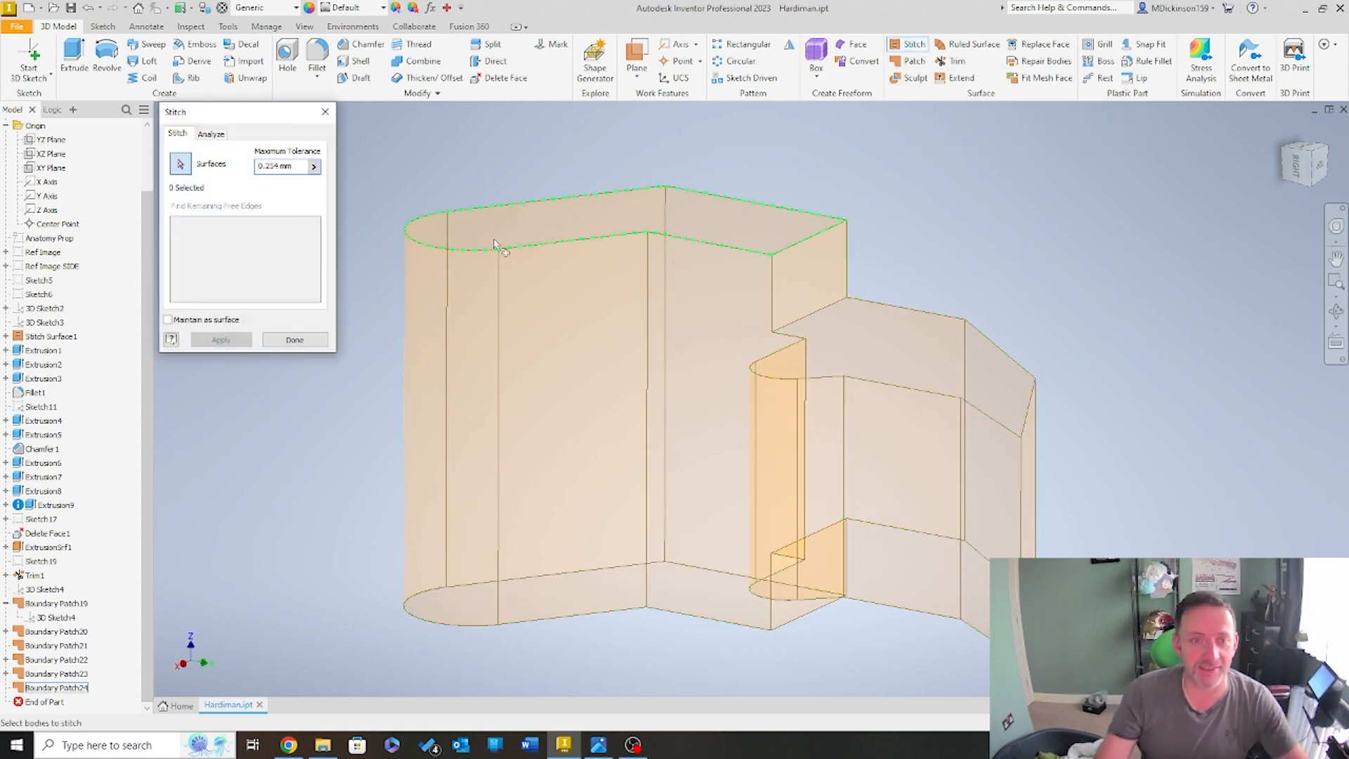
pyautogui.click(810, 289)
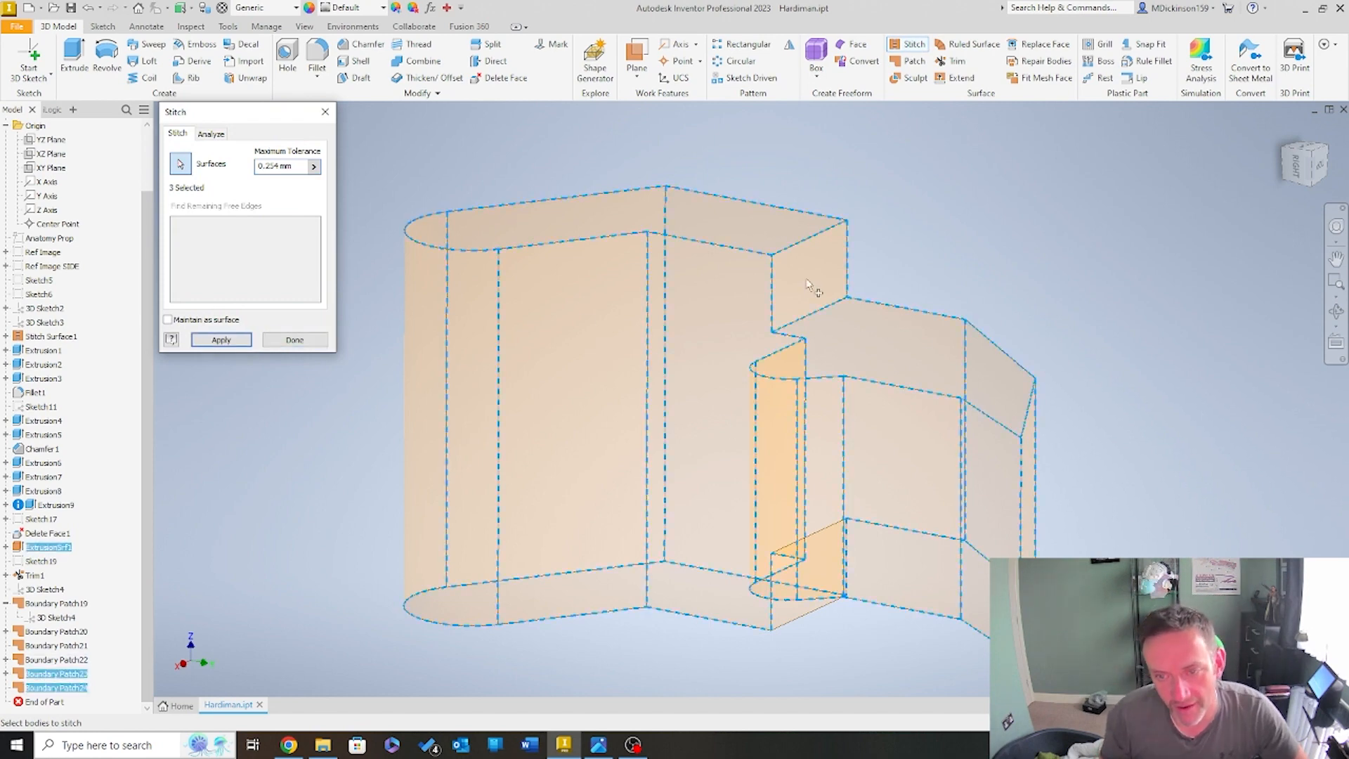
pyautogui.click(878, 358)
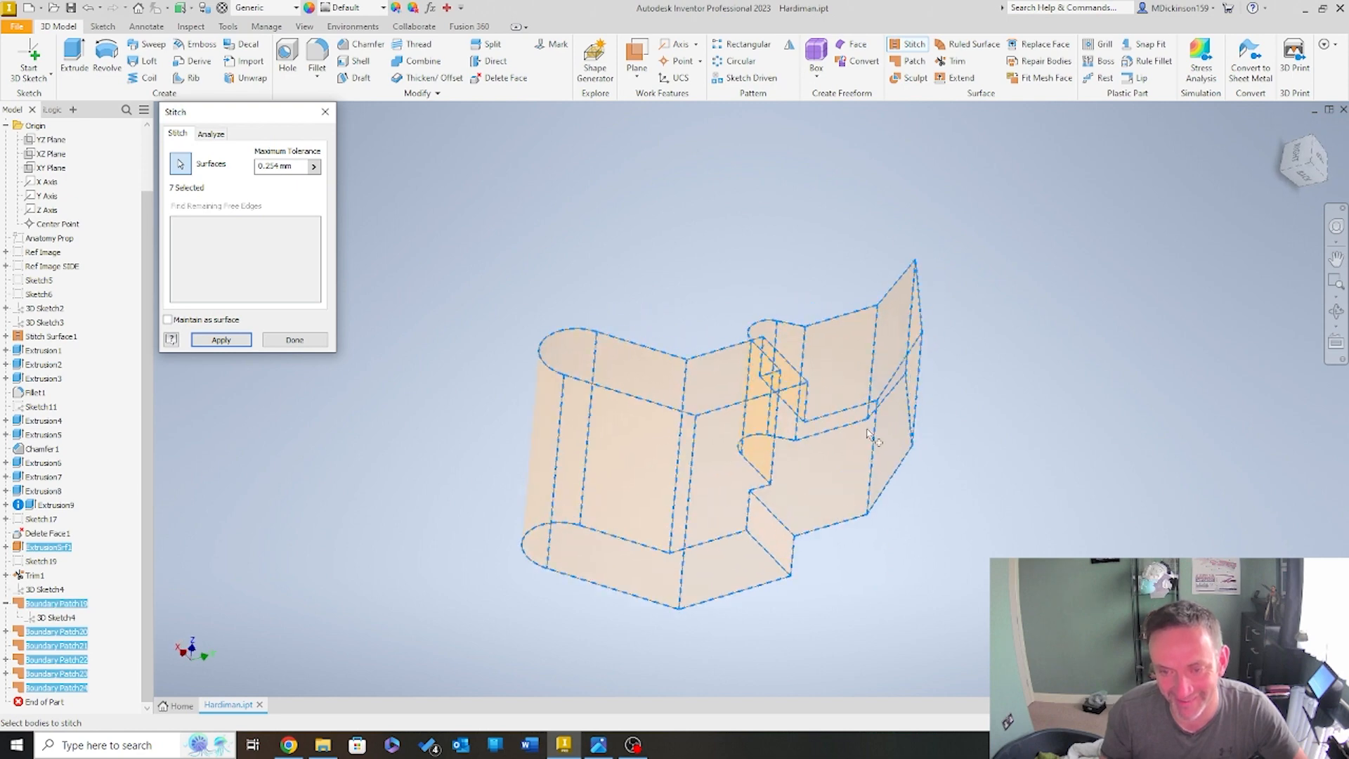
pyautogui.click(220, 340)
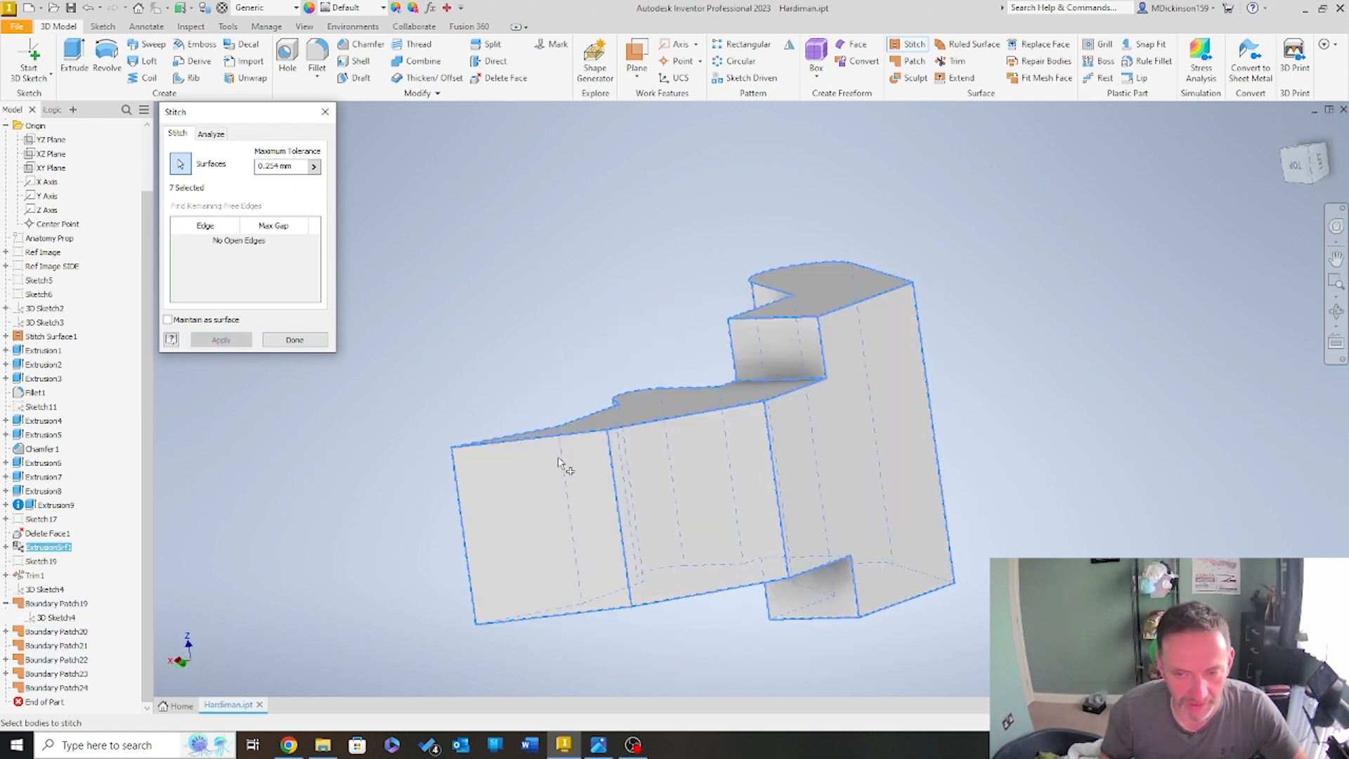
pyautogui.click(280, 342)
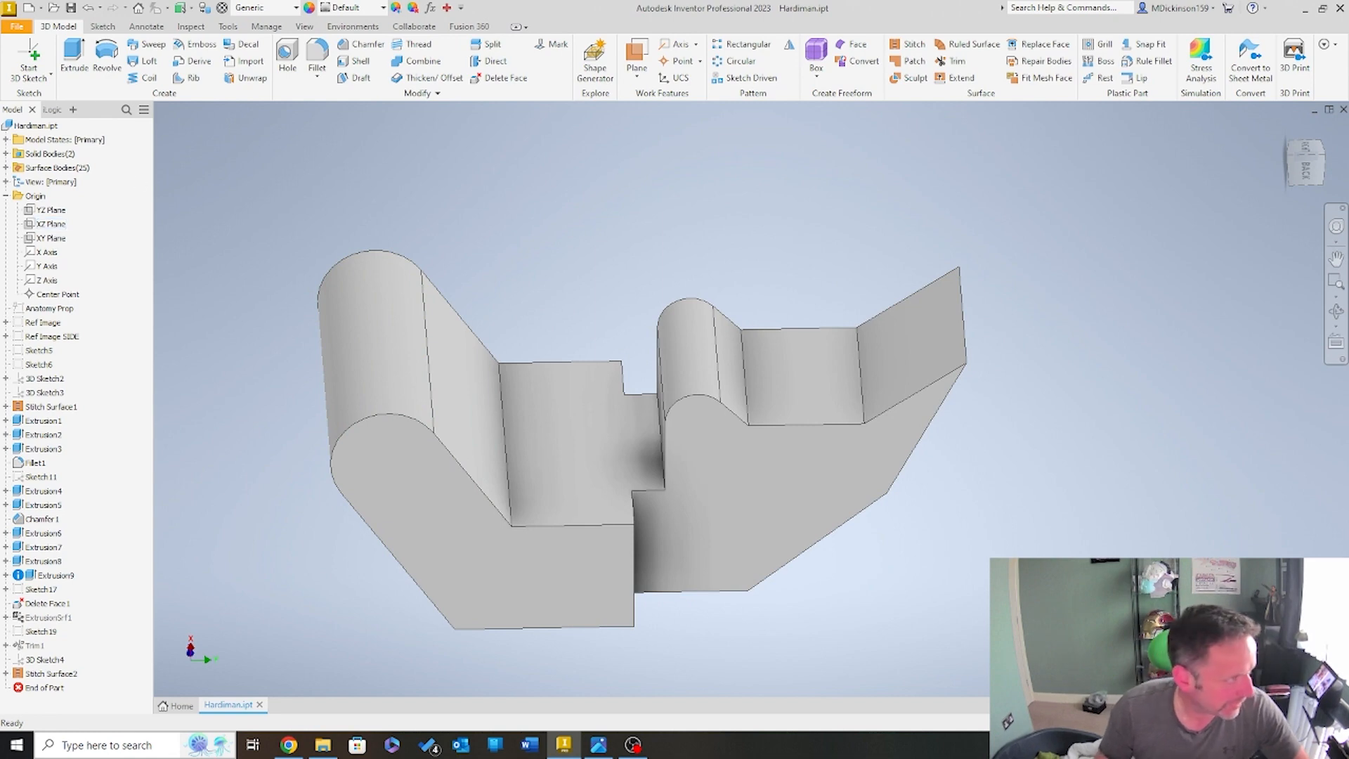
# Switch to Google Drive in Chrome and open the reference photo RM Arm demo.jpeg from the Images folder, enlarged for studying the gripper
pyautogui.moveTo(0, 202); pyautogui.dragTo(267, 179)
pyautogui.doubleClick(267, 186)
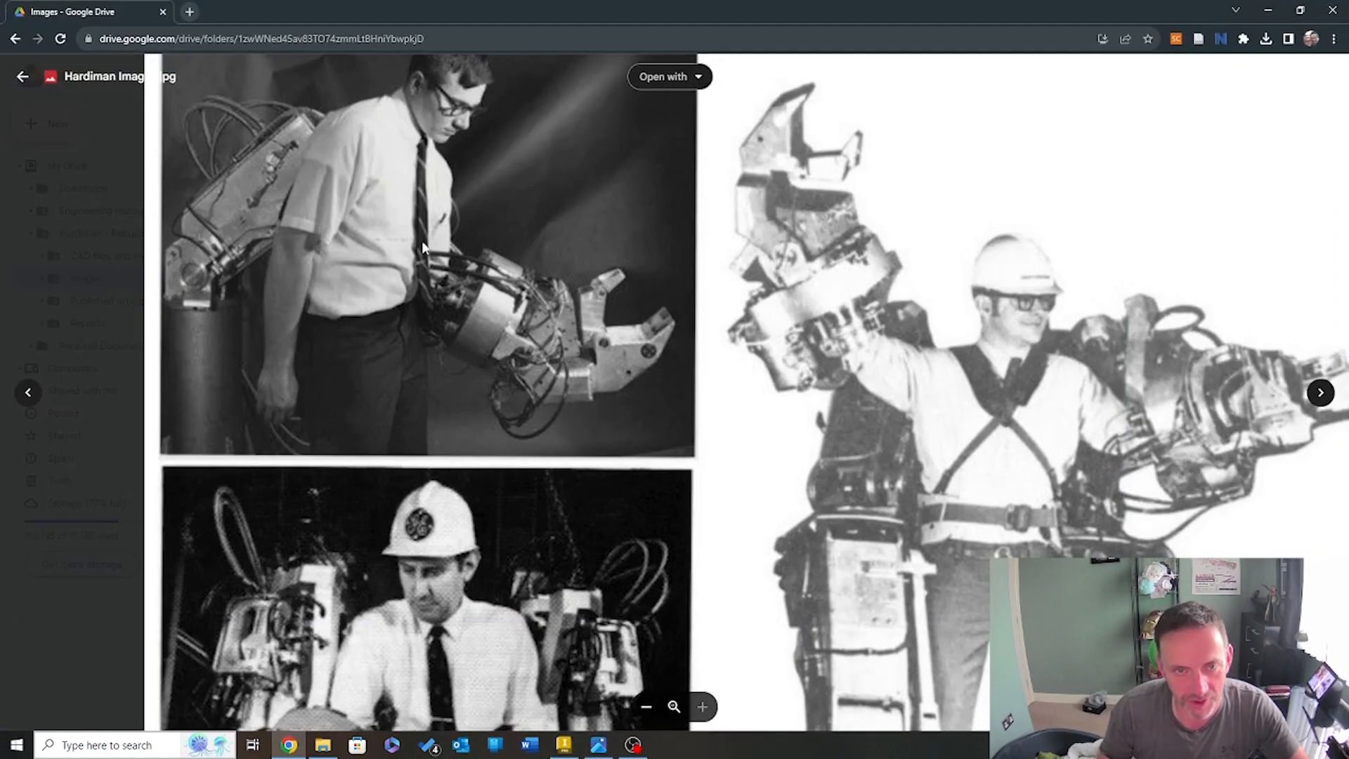
pyautogui.click(25, 76)
pyautogui.click(271, 279)
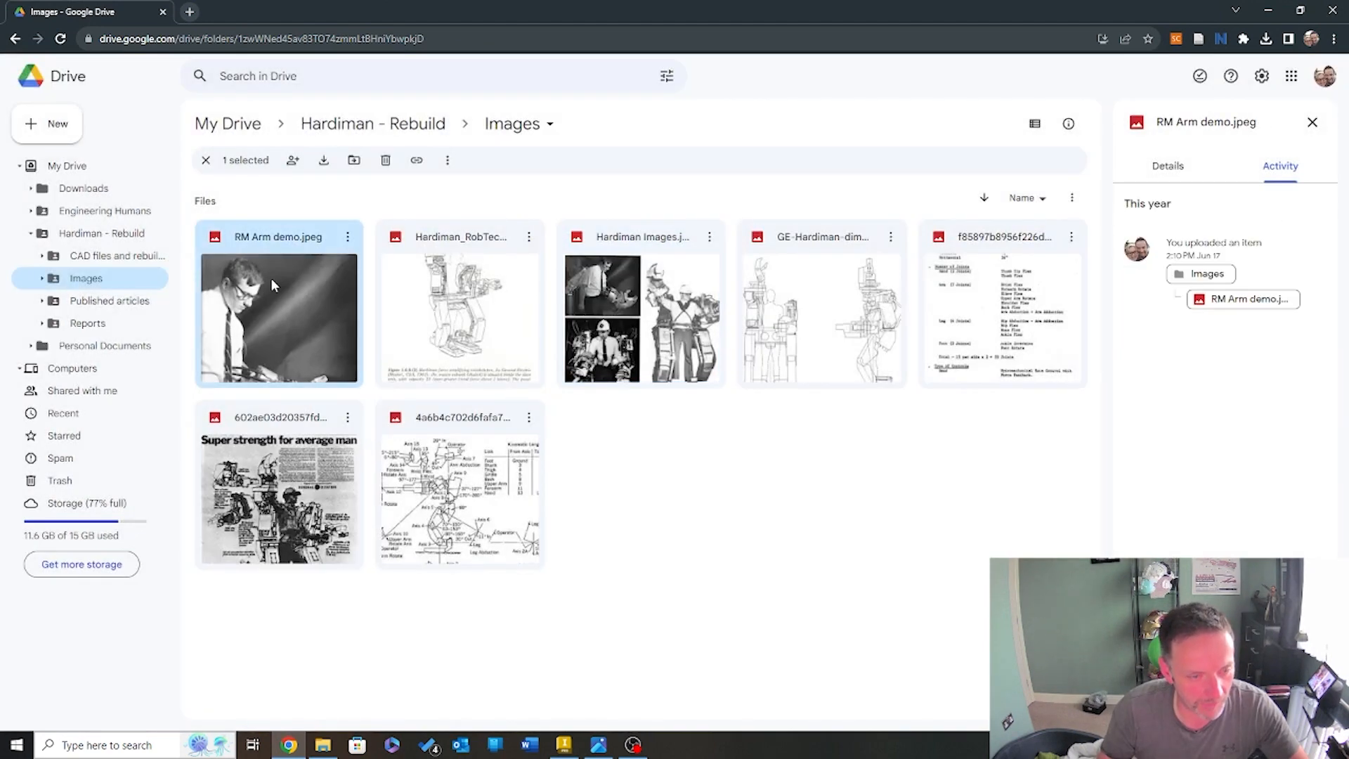
pyautogui.doubleClick(272, 278)
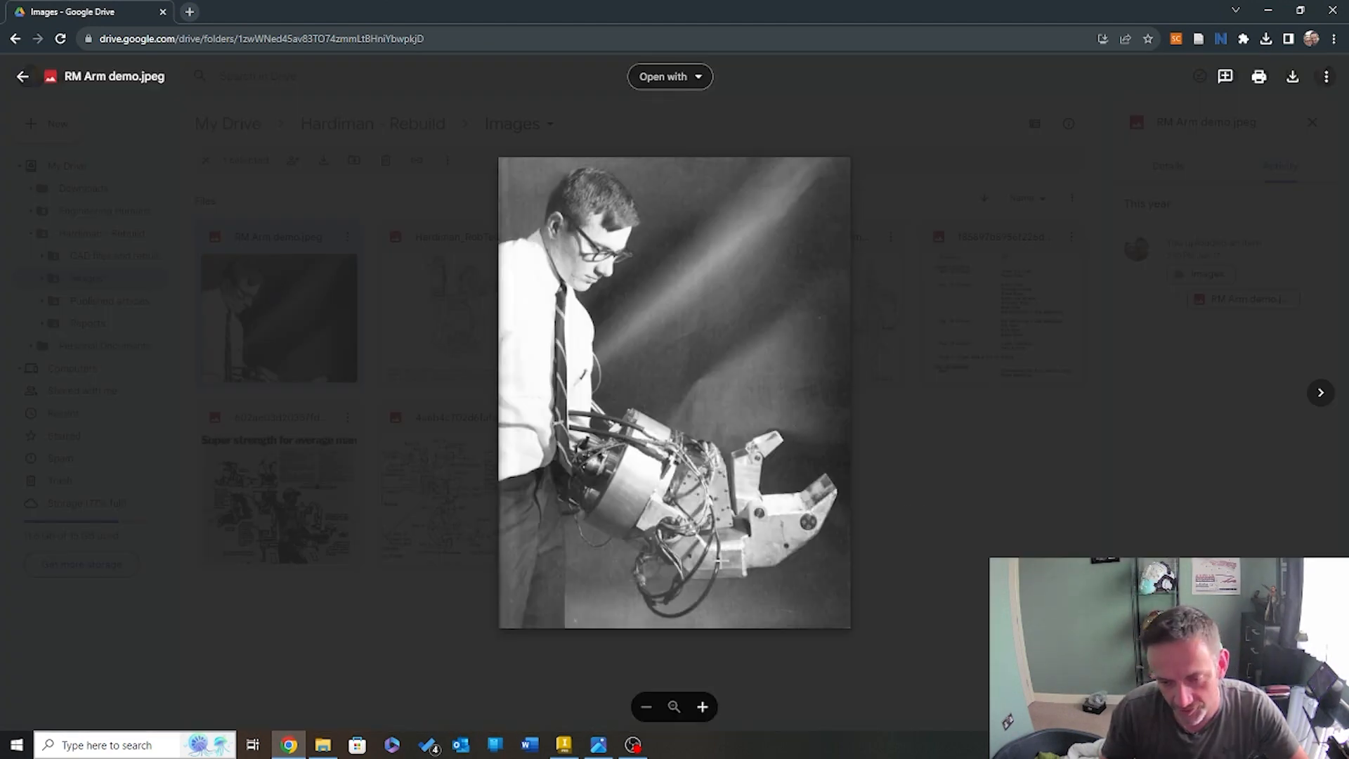
pyautogui.click(758, 592)
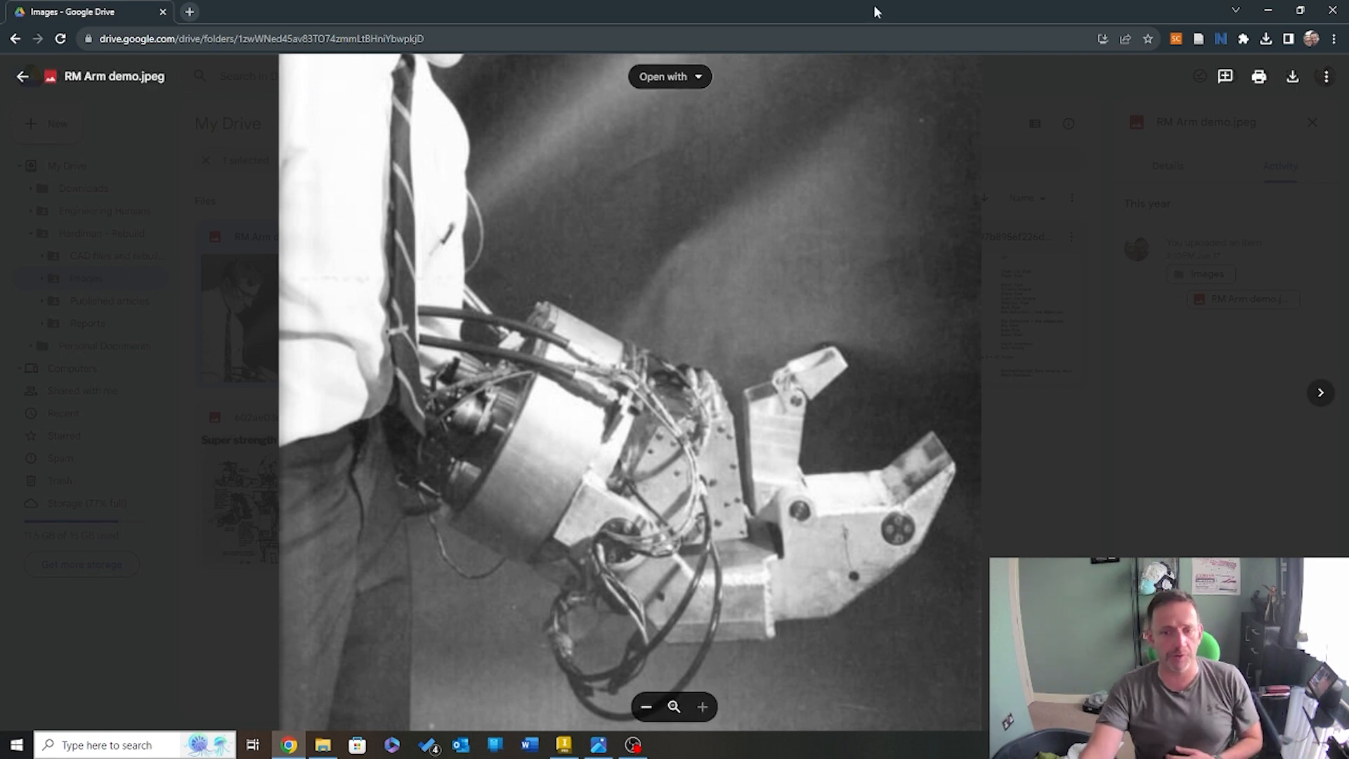
# Arrange the reference photo and the Inventor model side by side, each filling half of the screen
pyautogui.moveTo(858, 17); pyautogui.dragTo(1345, 256)
pyautogui.click(612, 400)
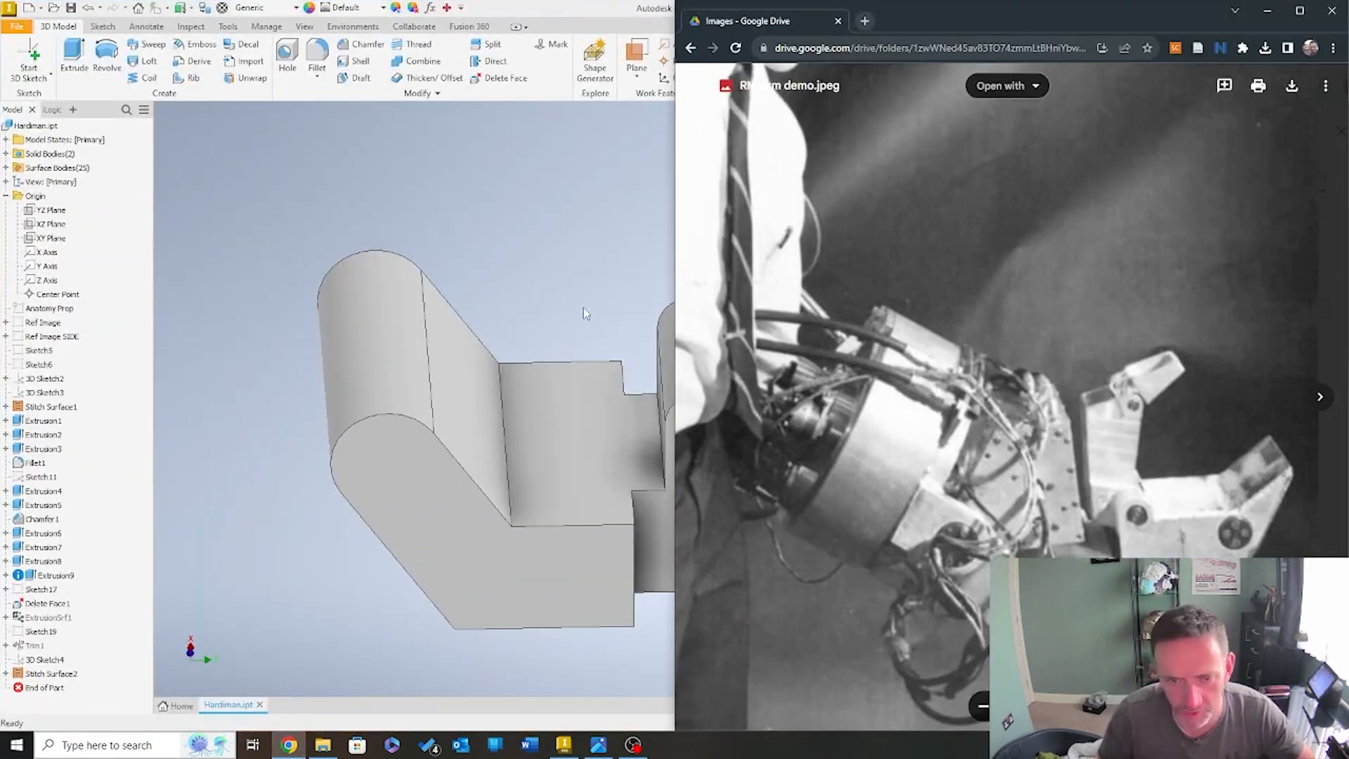
pyautogui.moveTo(498, 9); pyautogui.dragTo(2, 134)
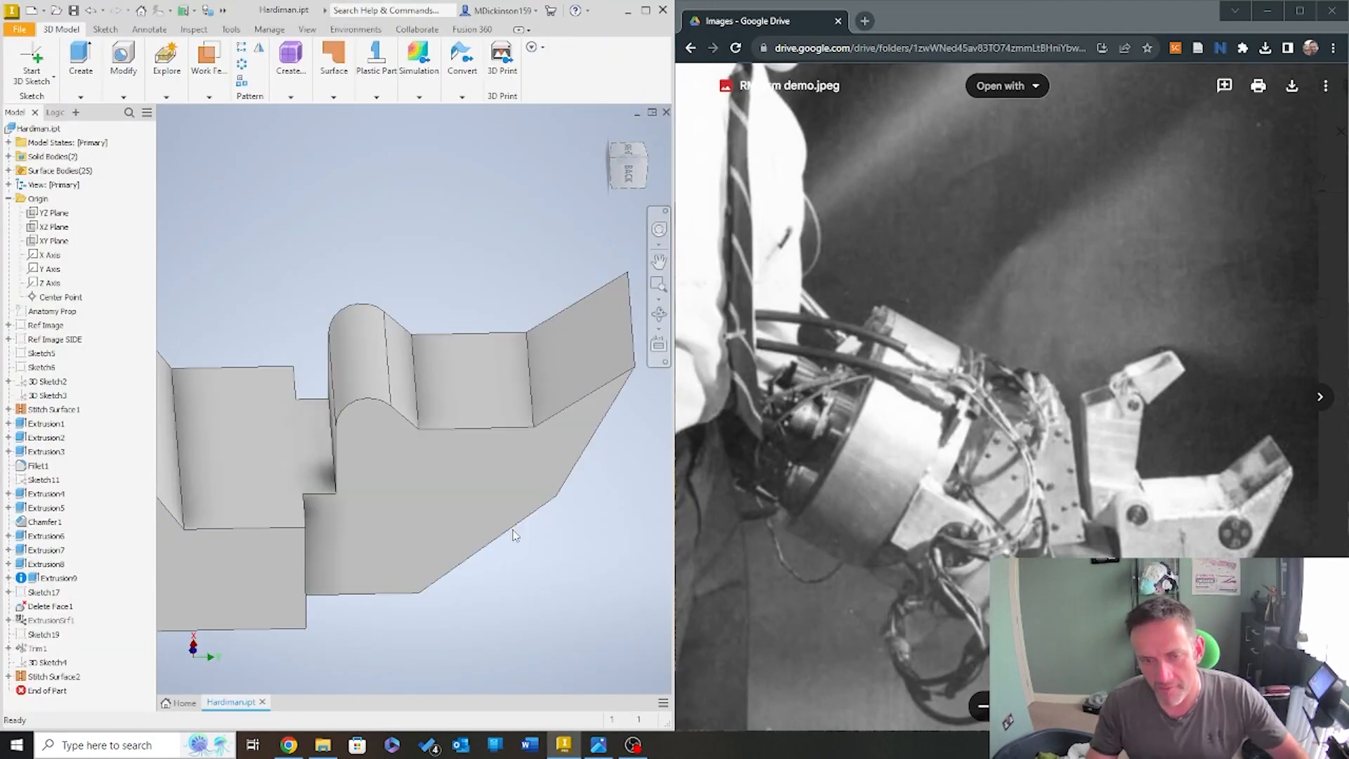
pyautogui.keyDown('shift'); pyautogui.moveTo(513, 532); pyautogui.dragTo(370, 299, button='middle'); pyautogui.keyUp('shift')
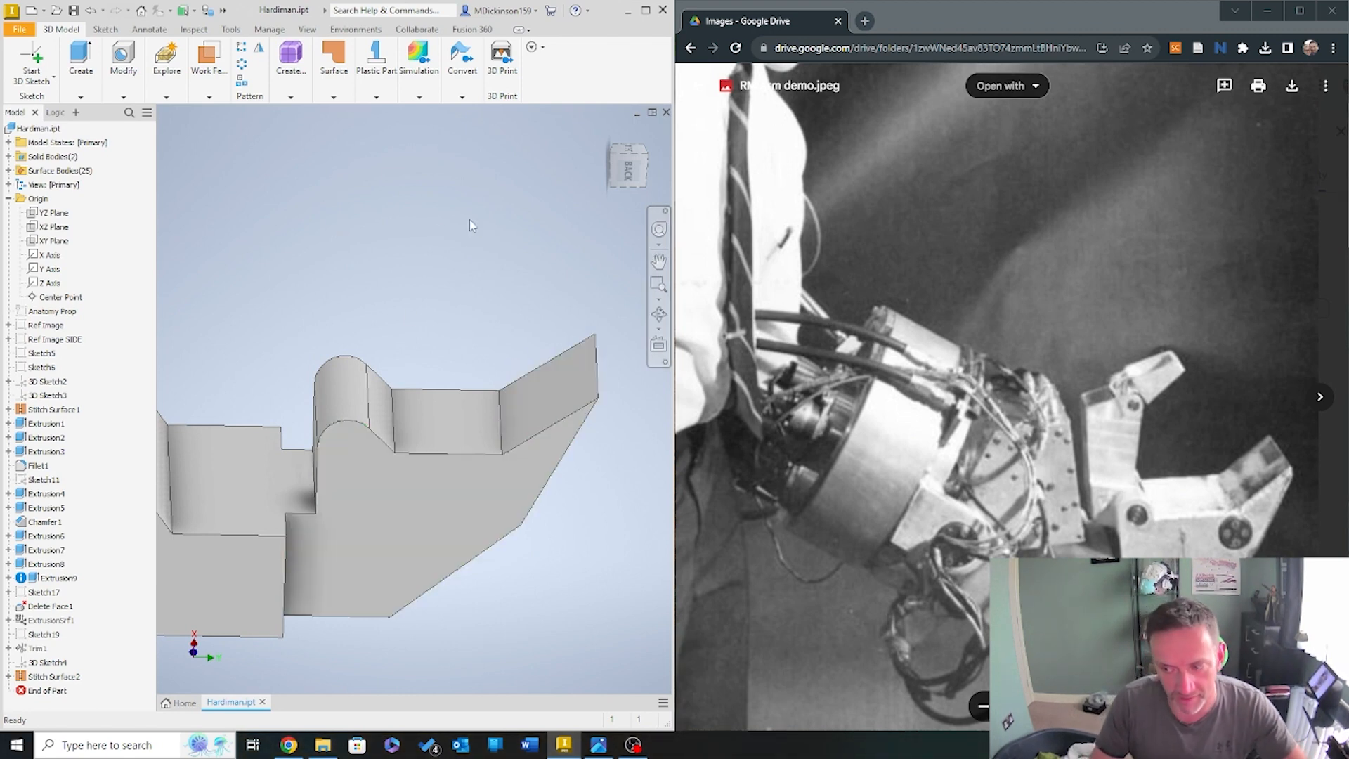
pyautogui.click(107, 33)
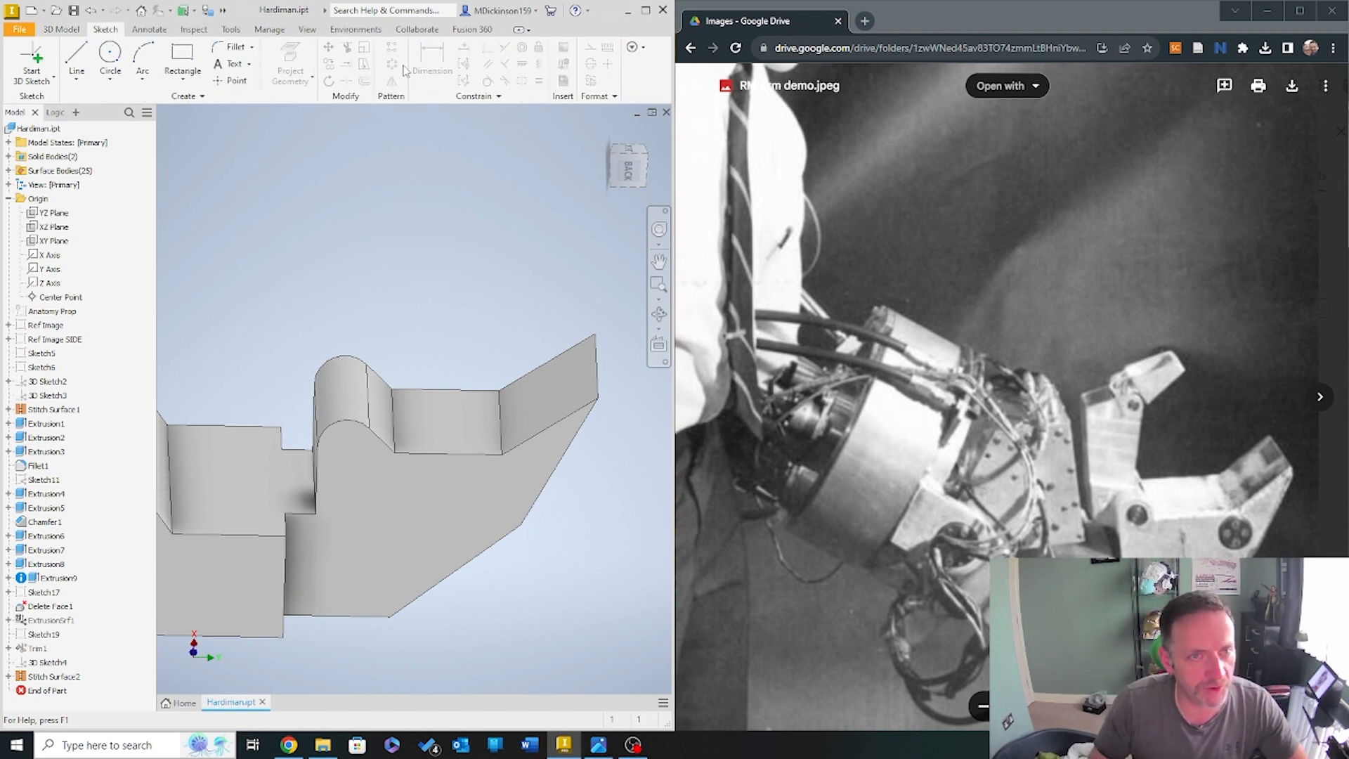
pyautogui.click(67, 31)
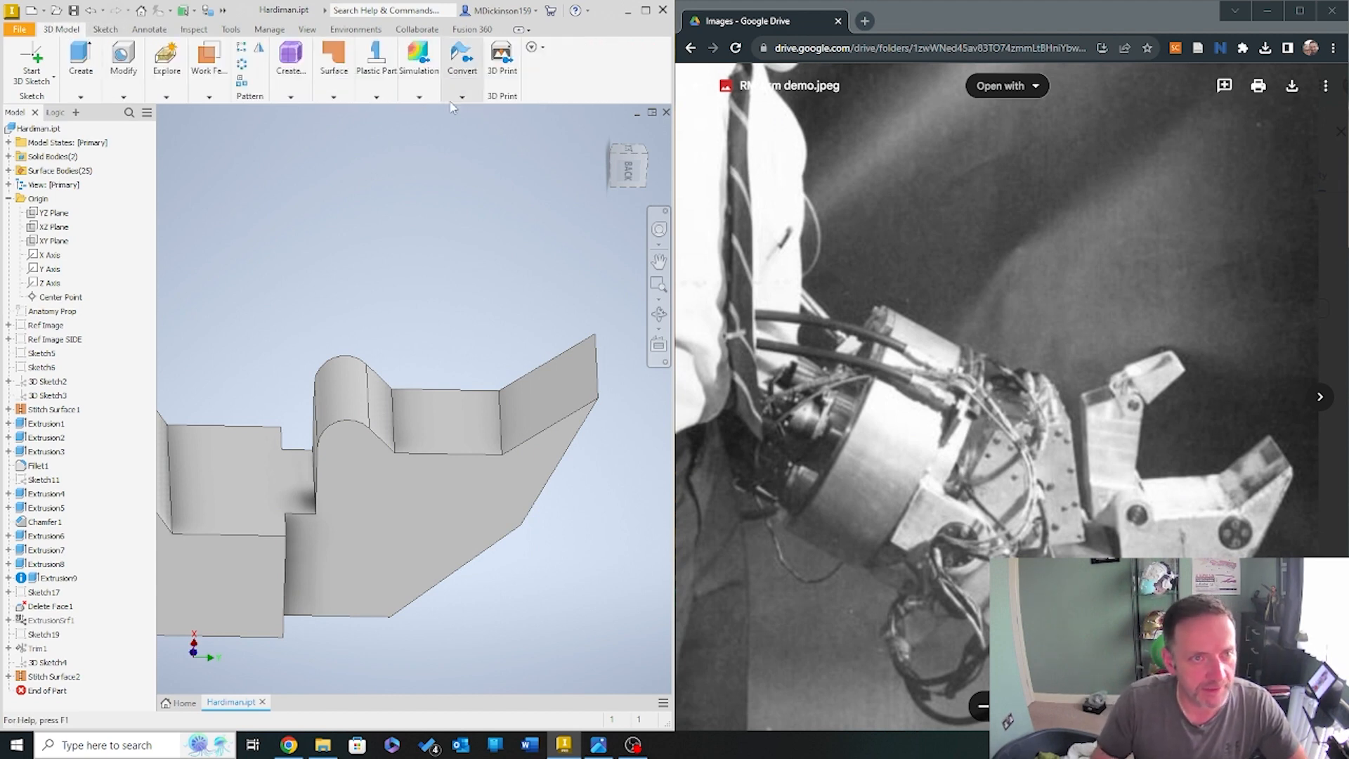
pyautogui.click(124, 96)
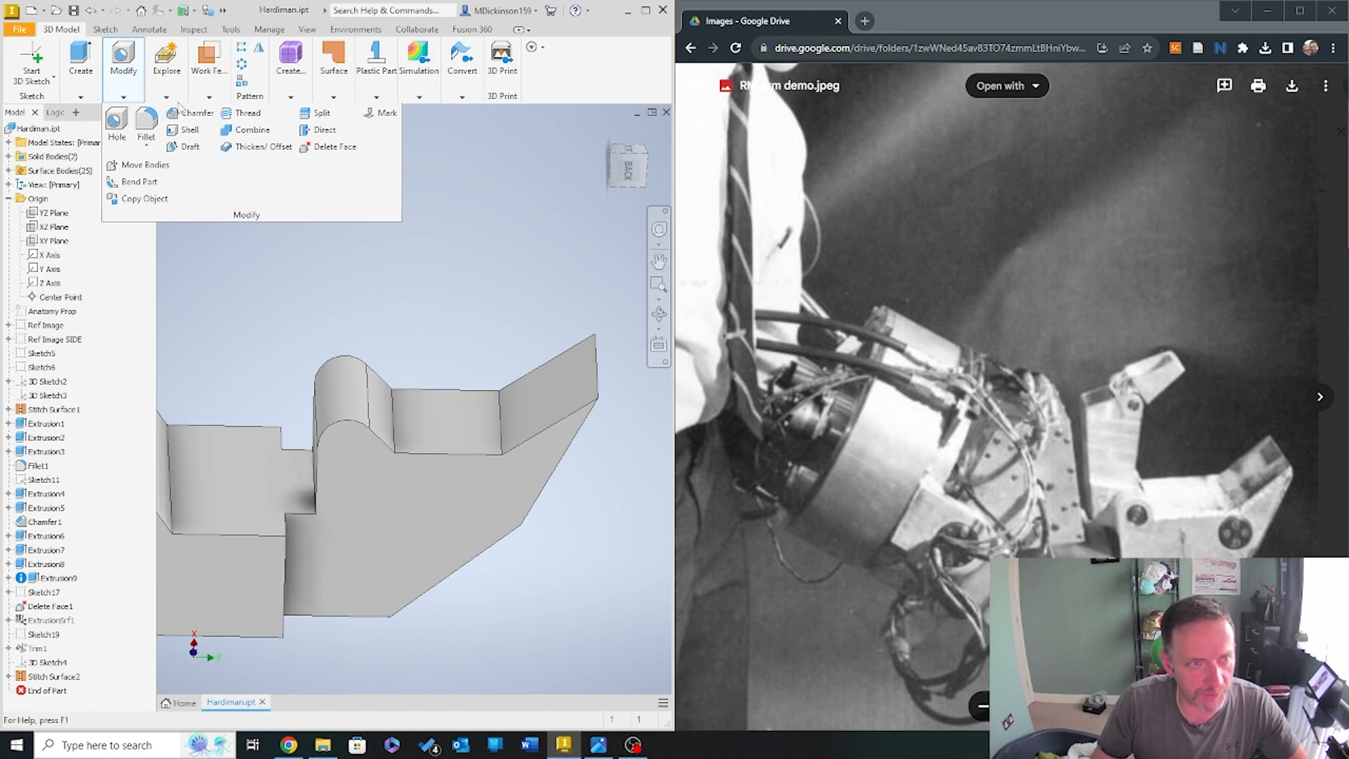
pyautogui.click(125, 96)
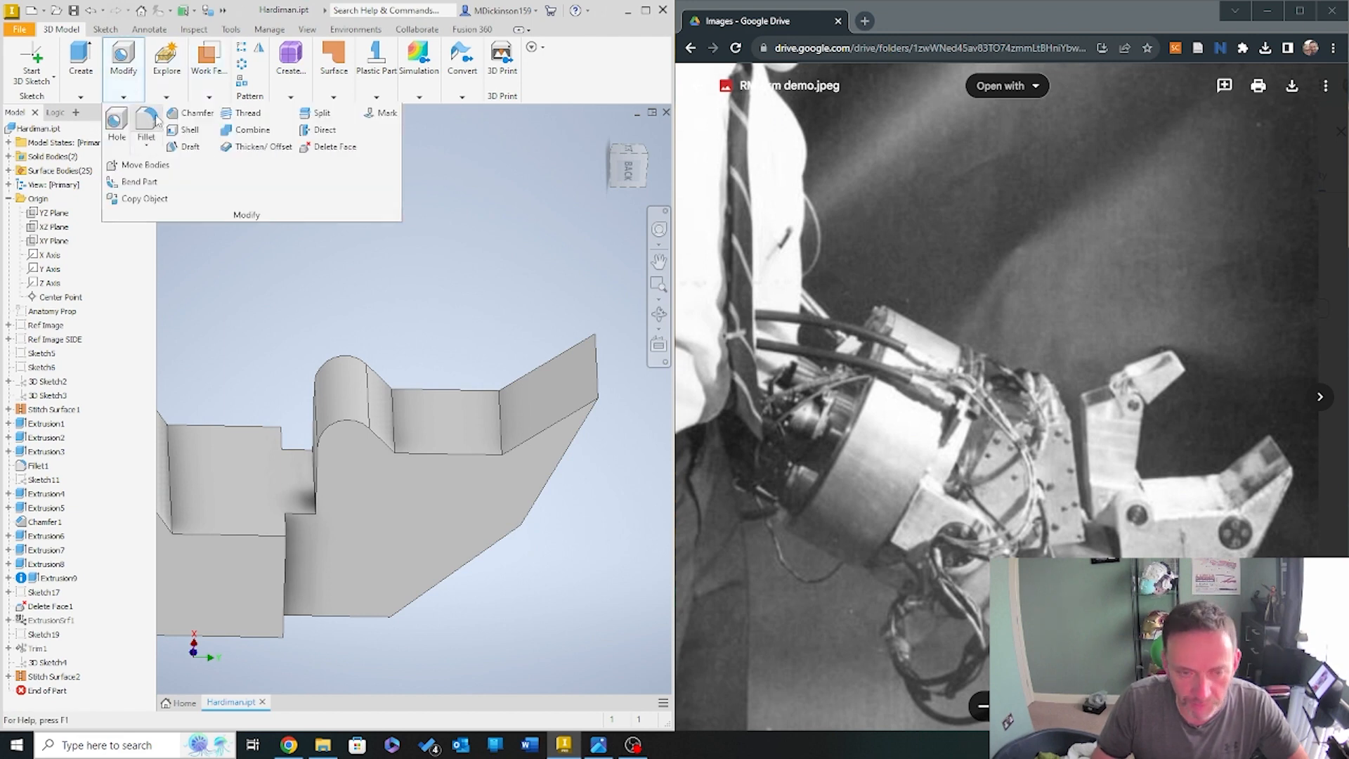
pyautogui.click(154, 121)
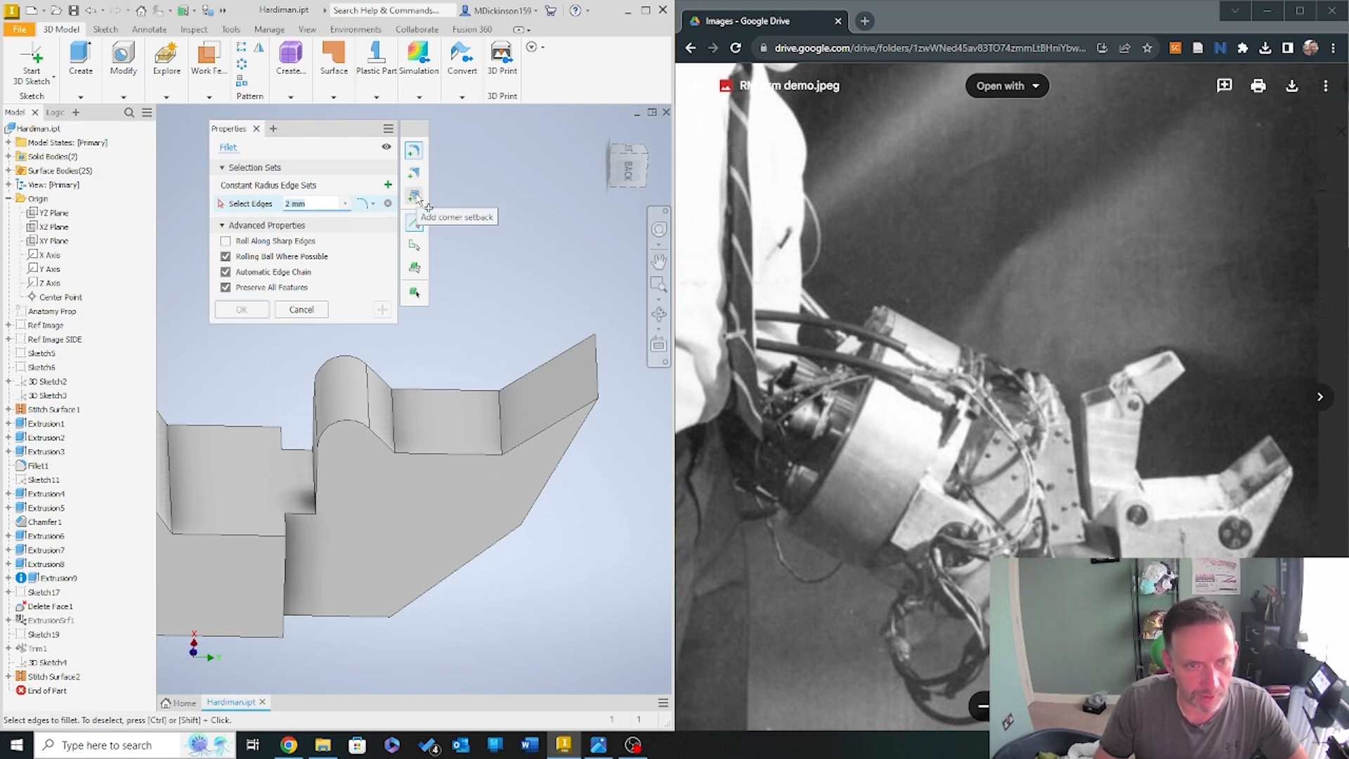
pyautogui.click(415, 245)
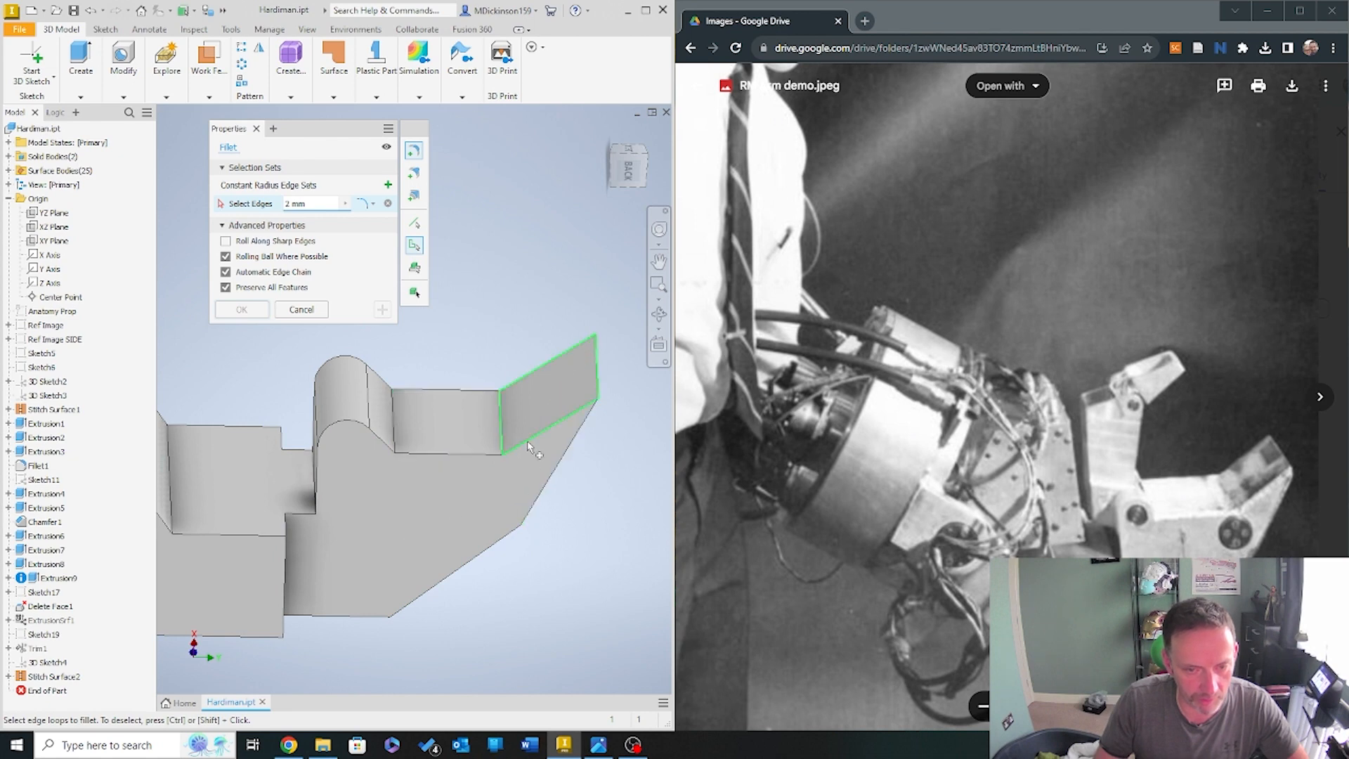
pyautogui.click(519, 474)
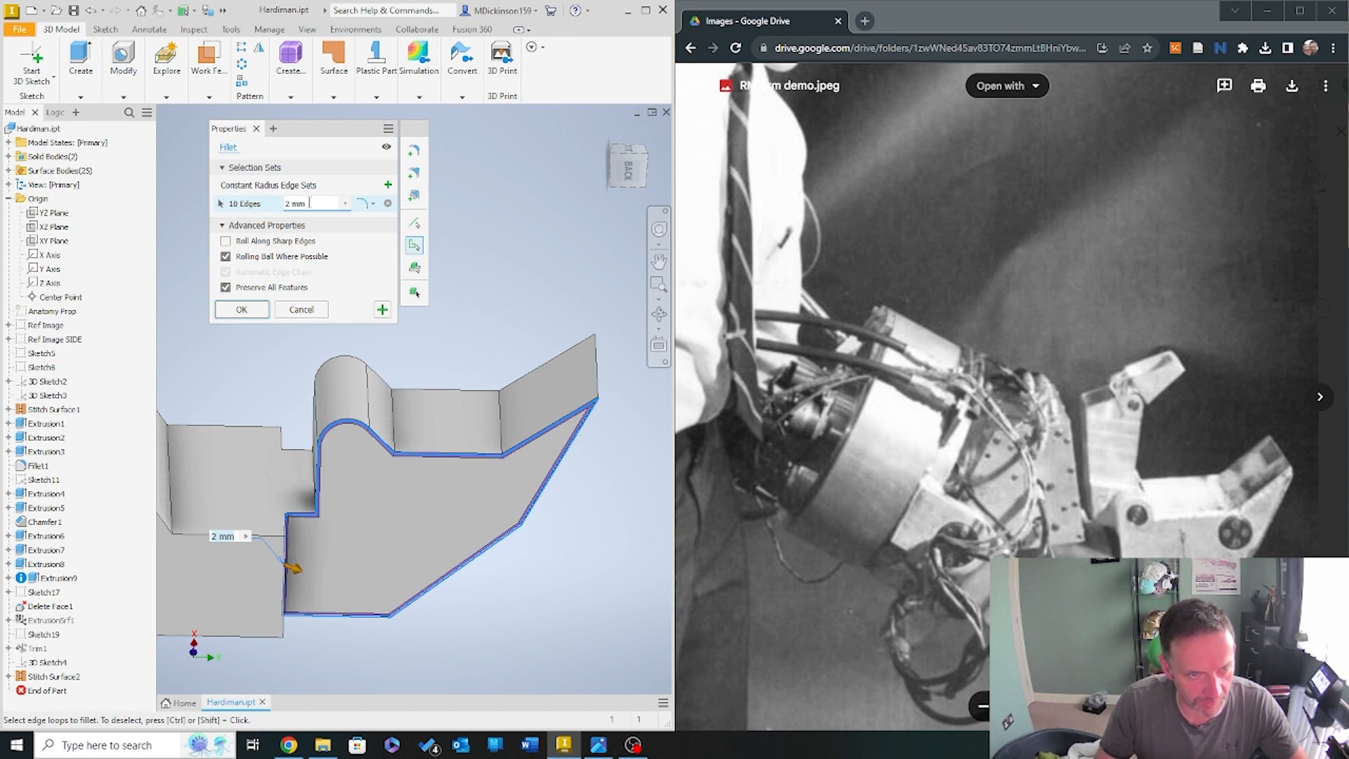
pyautogui.write('4')
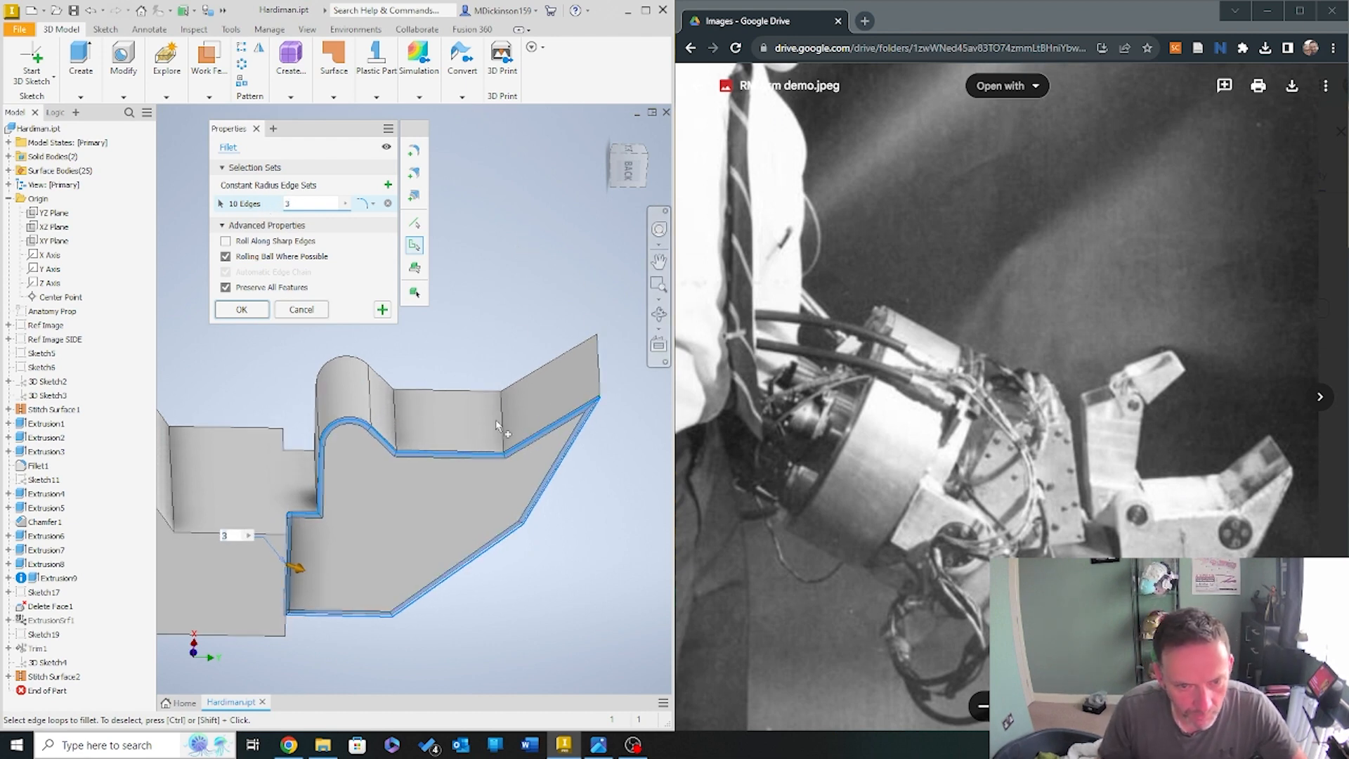
pyautogui.keyDown('shift'); pyautogui.moveTo(505, 419); pyautogui.dragTo(380, 282, button='middle'); pyautogui.keyUp('shift')
pyautogui.click(425, 397)
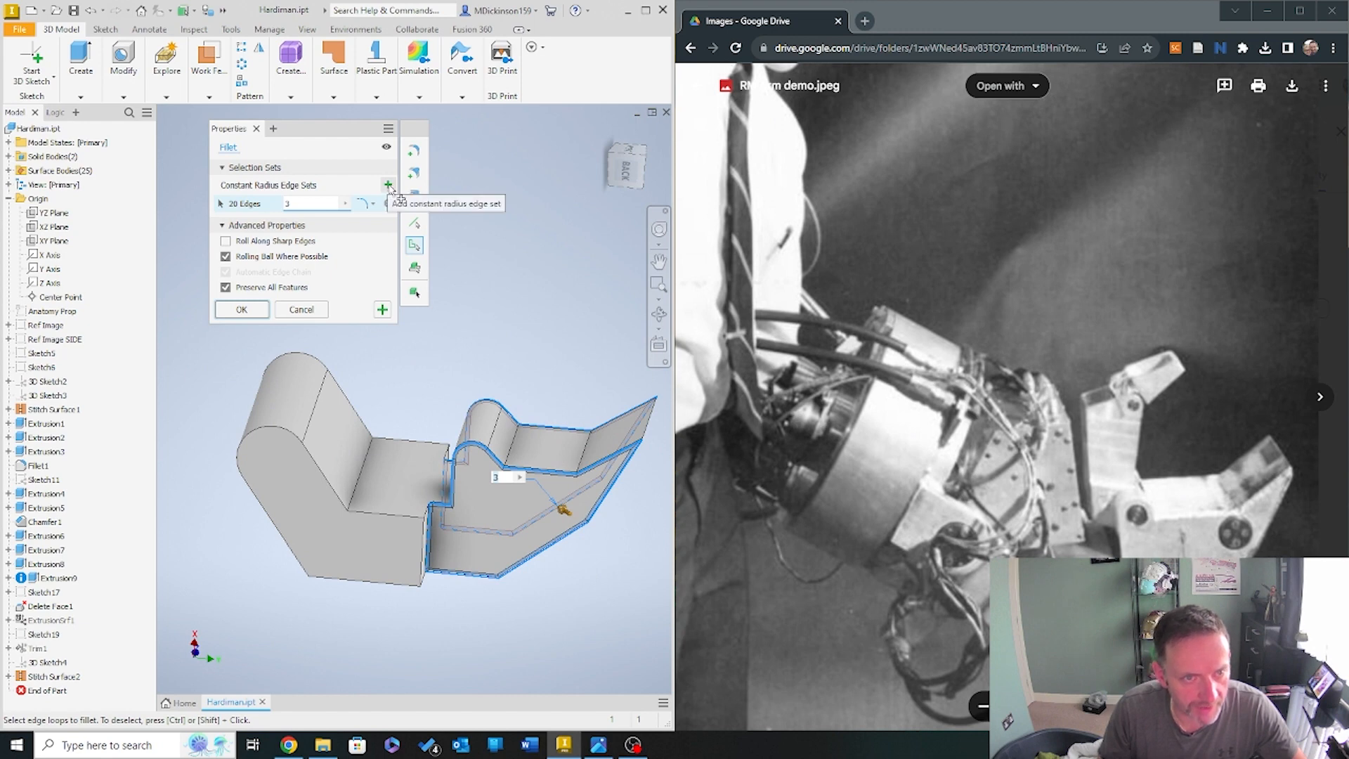
pyautogui.click(388, 185)
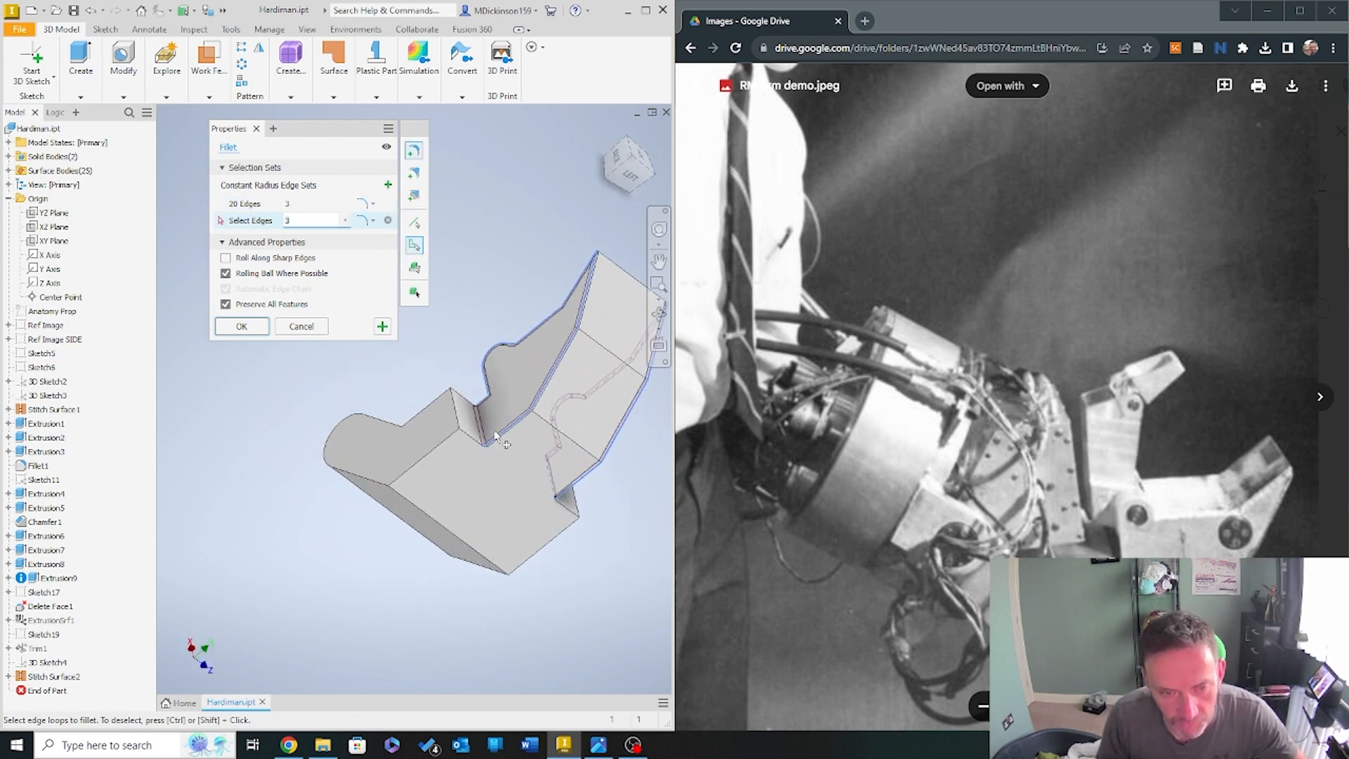
pyautogui.click(306, 330)
# Start a 6 mm constant-radius fillet on the step's inner vertical corner and the outline edges of the wide section's side face
pyautogui.click(127, 97)
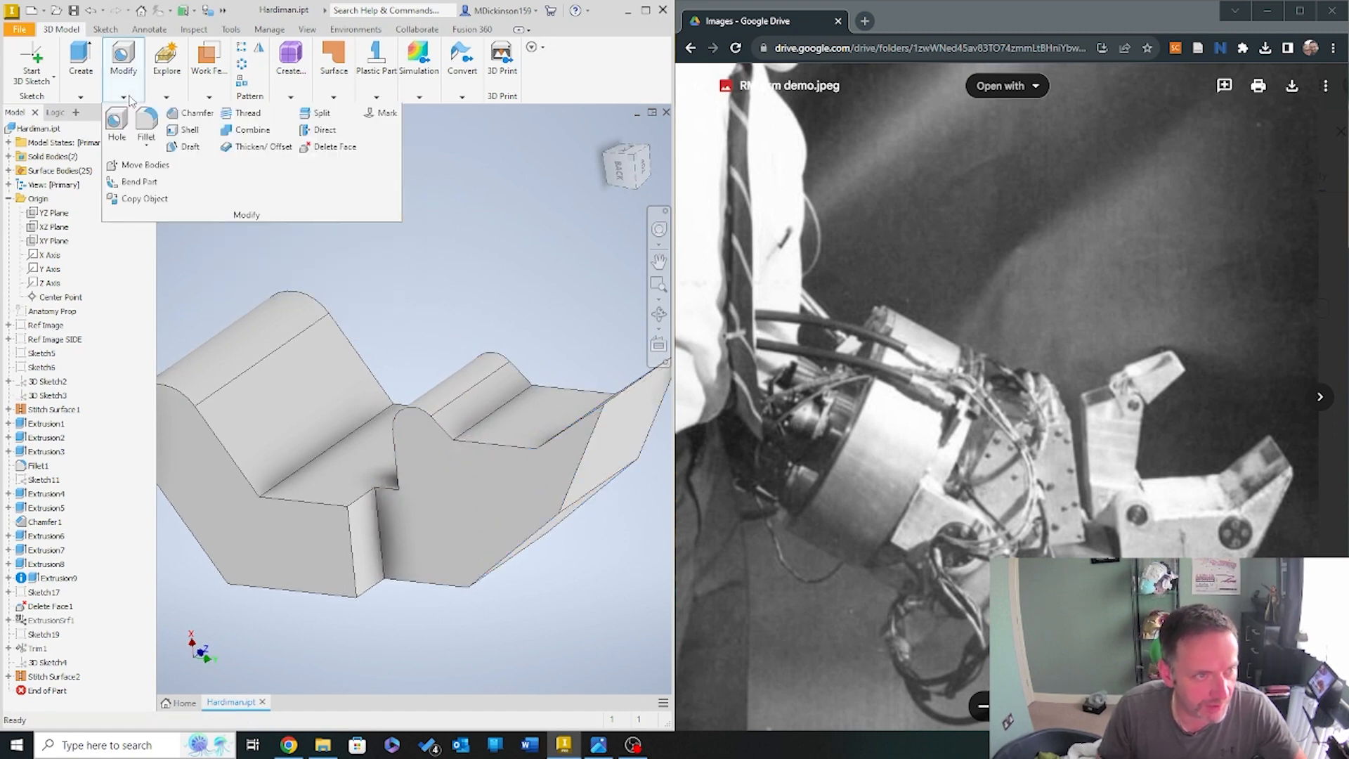
pyautogui.click(156, 139)
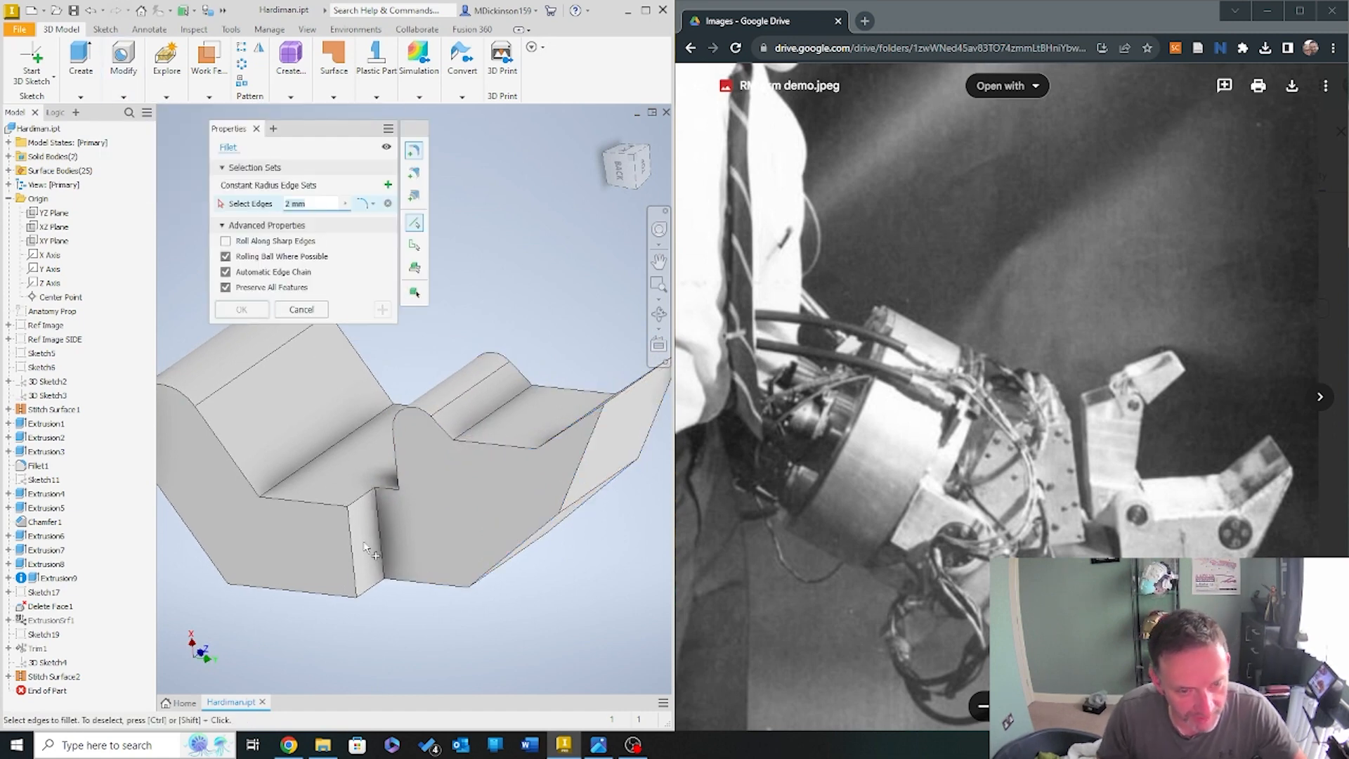
pyautogui.click(379, 527)
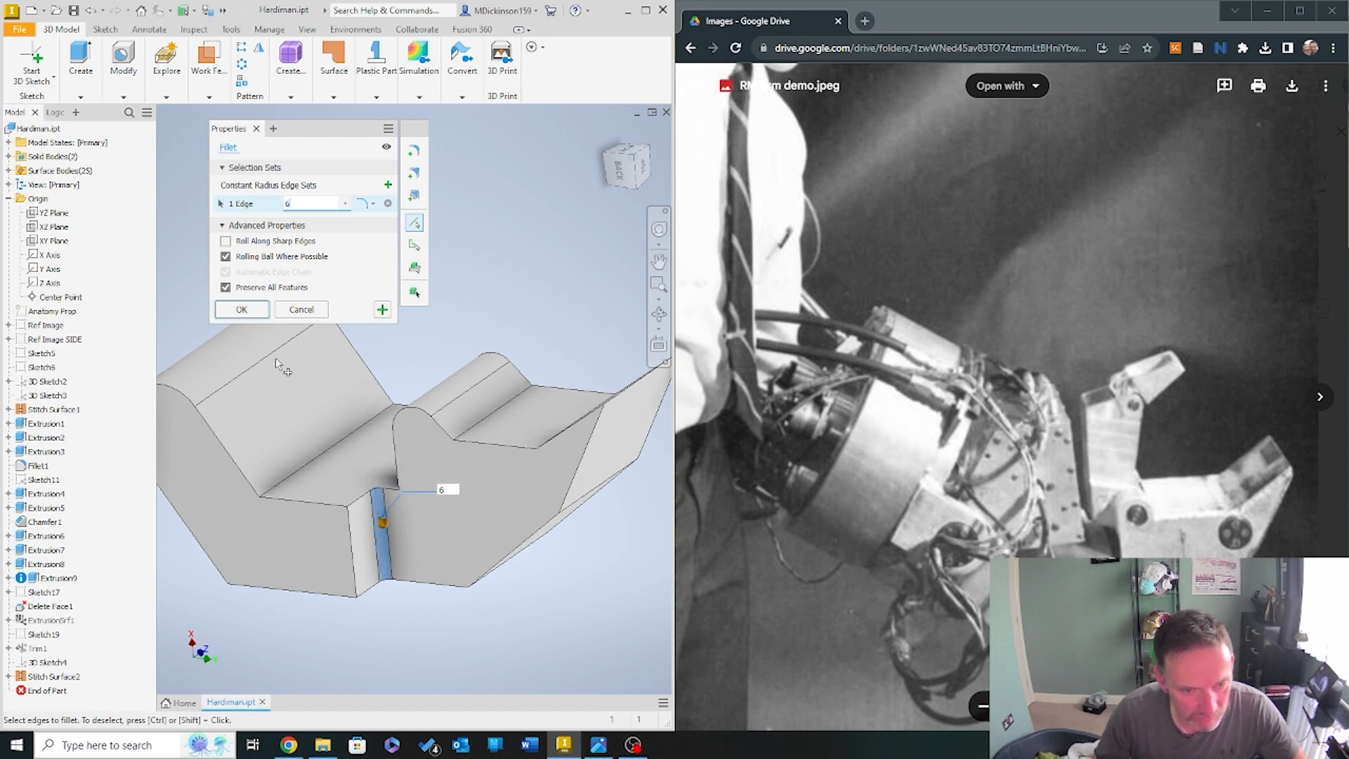
pyautogui.click(354, 576)
pyautogui.click(322, 503)
# Add the opposite inner vertical corner and the outline edges of the wide section's other side face to the 6 mm fillet
pyautogui.keyDown('shift'); pyautogui.moveTo(333, 531); pyautogui.dragTo(443, 551, button='middle'); pyautogui.keyUp('shift')
pyautogui.click(384, 523)
pyautogui.click(325, 510)
pyautogui.click(398, 495)
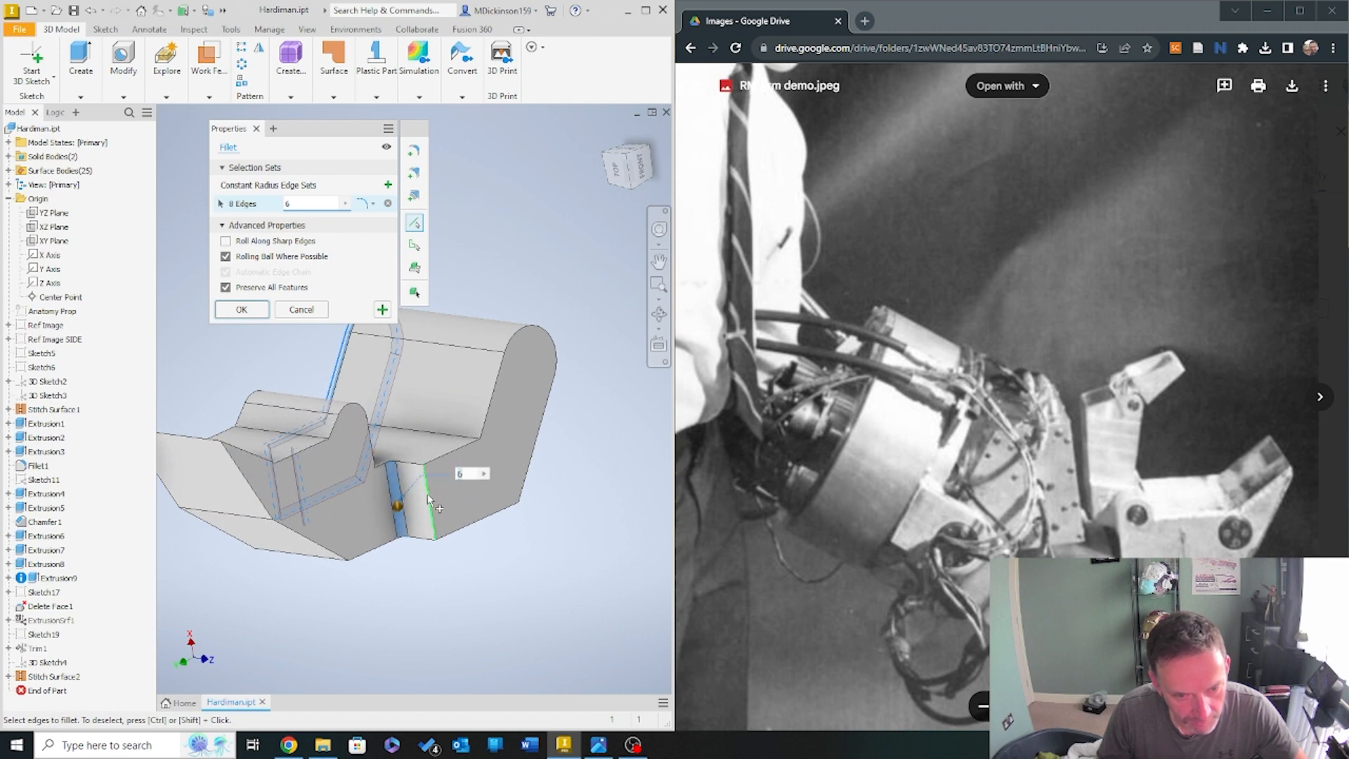
pyautogui.moveTo(427, 493)
pyautogui.keyDown('shift'); pyautogui.mouseDown(button='middle')
pyautogui.moveTo(416, 502)
pyautogui.moveTo(473, 521)
pyautogui.moveTo(360, 501)
pyautogui.moveTo(404, 506)
pyautogui.mouseUp(button='middle'); pyautogui.keyUp('shift')
pyautogui.click(363, 498)
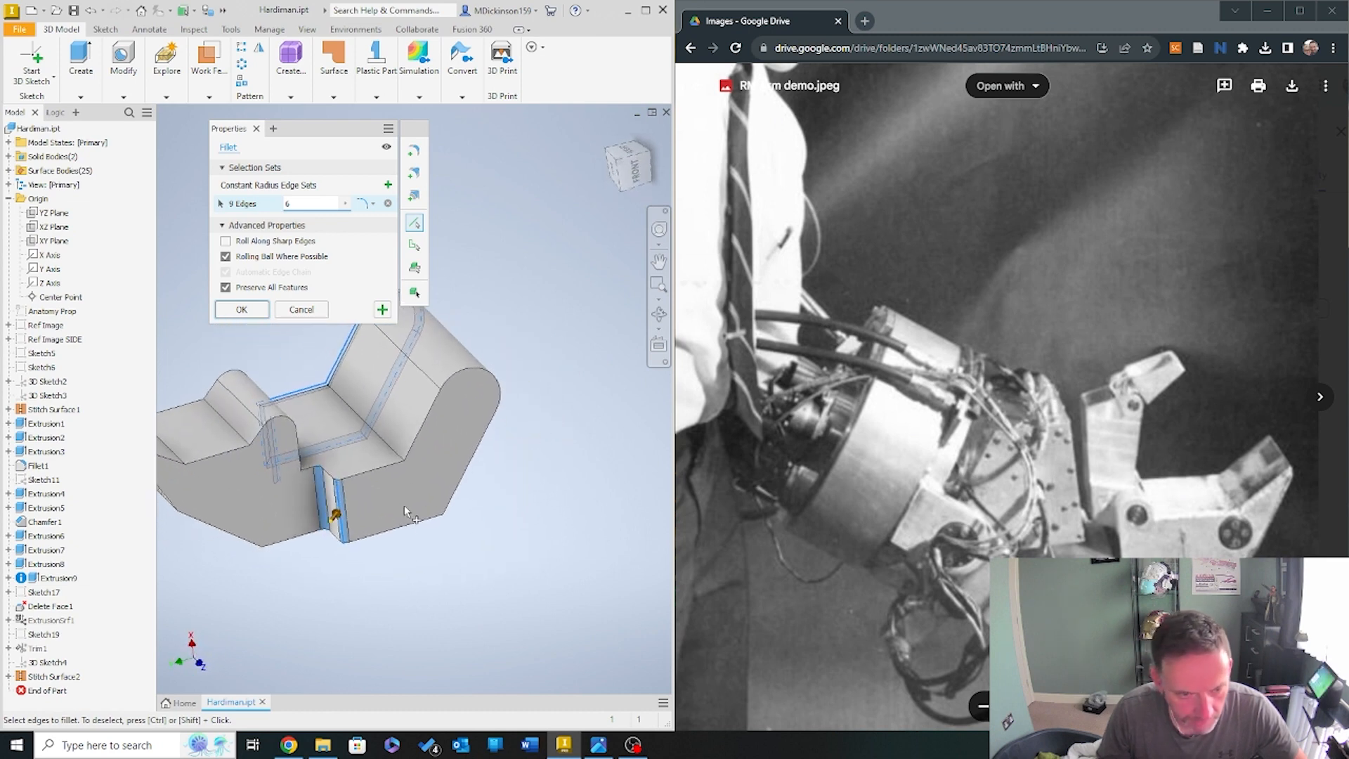
pyautogui.click(408, 460)
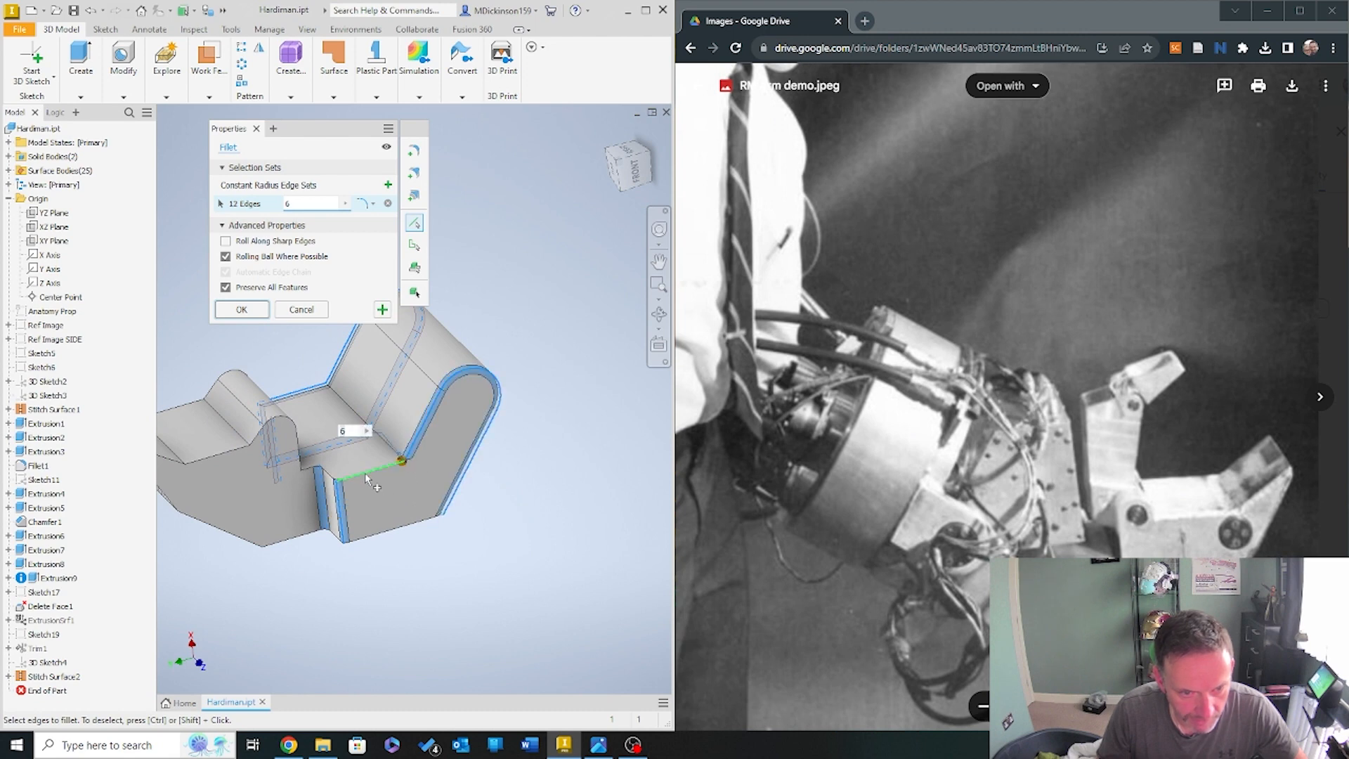
pyautogui.click(393, 528)
pyautogui.click(328, 478)
# Add the remaining short edges at the step to the 6 mm fillet to complete the wide section's outline
pyautogui.keyDown('shift'); pyautogui.moveTo(328, 477); pyautogui.dragTo(375, 433, button='middle'); pyautogui.keyUp('shift')
pyautogui.click(391, 535)
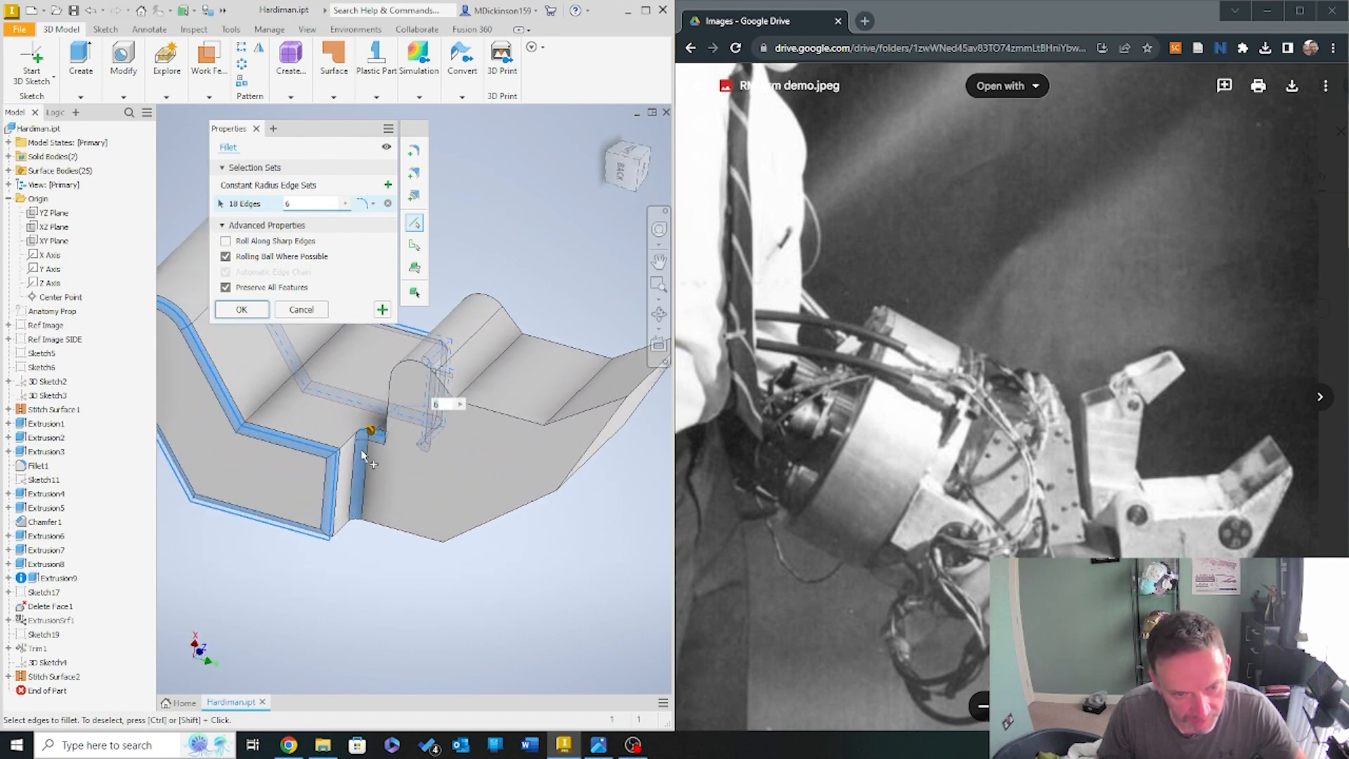
pyautogui.click(350, 442)
pyautogui.keyDown('shift'); pyautogui.moveTo(430, 551); pyautogui.dragTo(425, 520, button='middle'); pyautogui.keyUp('shift')
pyautogui.keyDown('shift'); pyautogui.moveTo(426, 526); pyautogui.dragTo(359, 402, button='middle'); pyautogui.keyUp('shift')
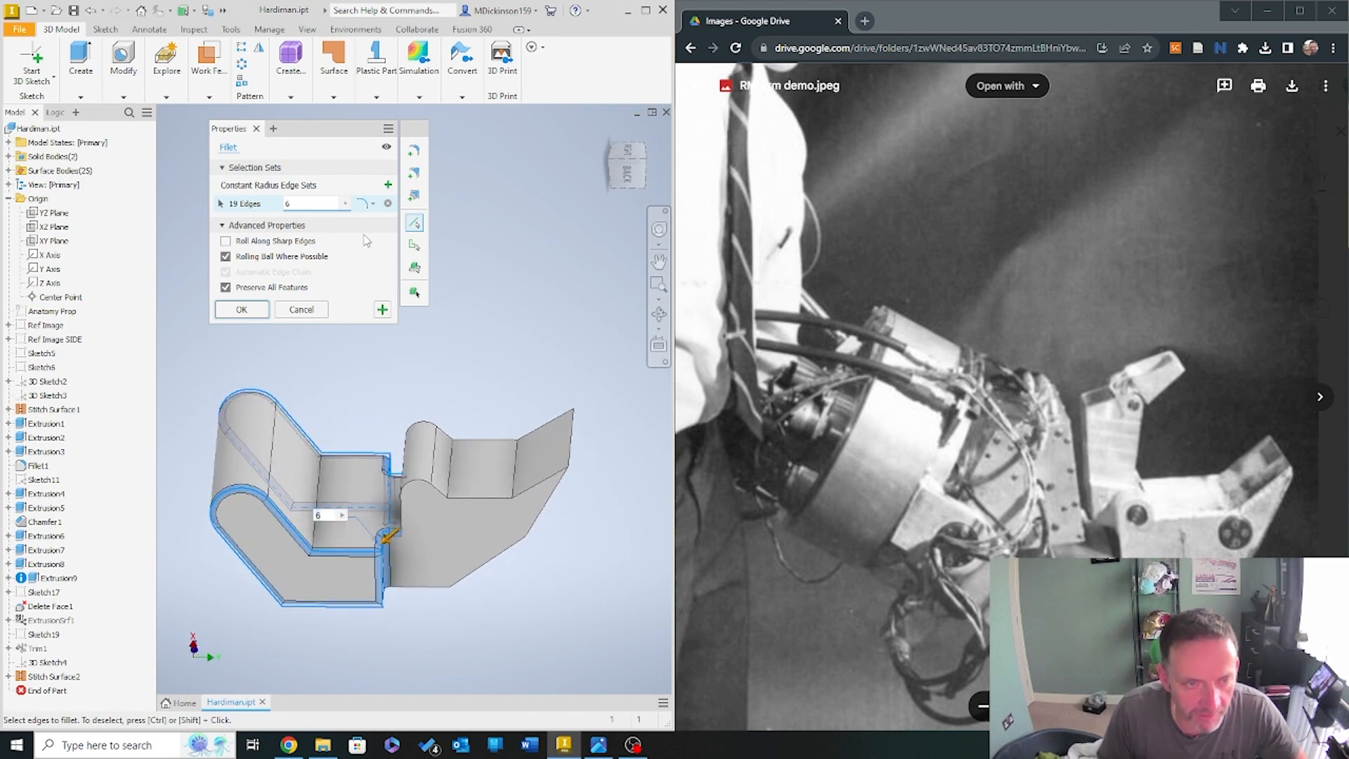
# Add a second constant-radius set for the edge loop around the narrow section's side face and set its radius to 3 mm
pyautogui.click(387, 185)
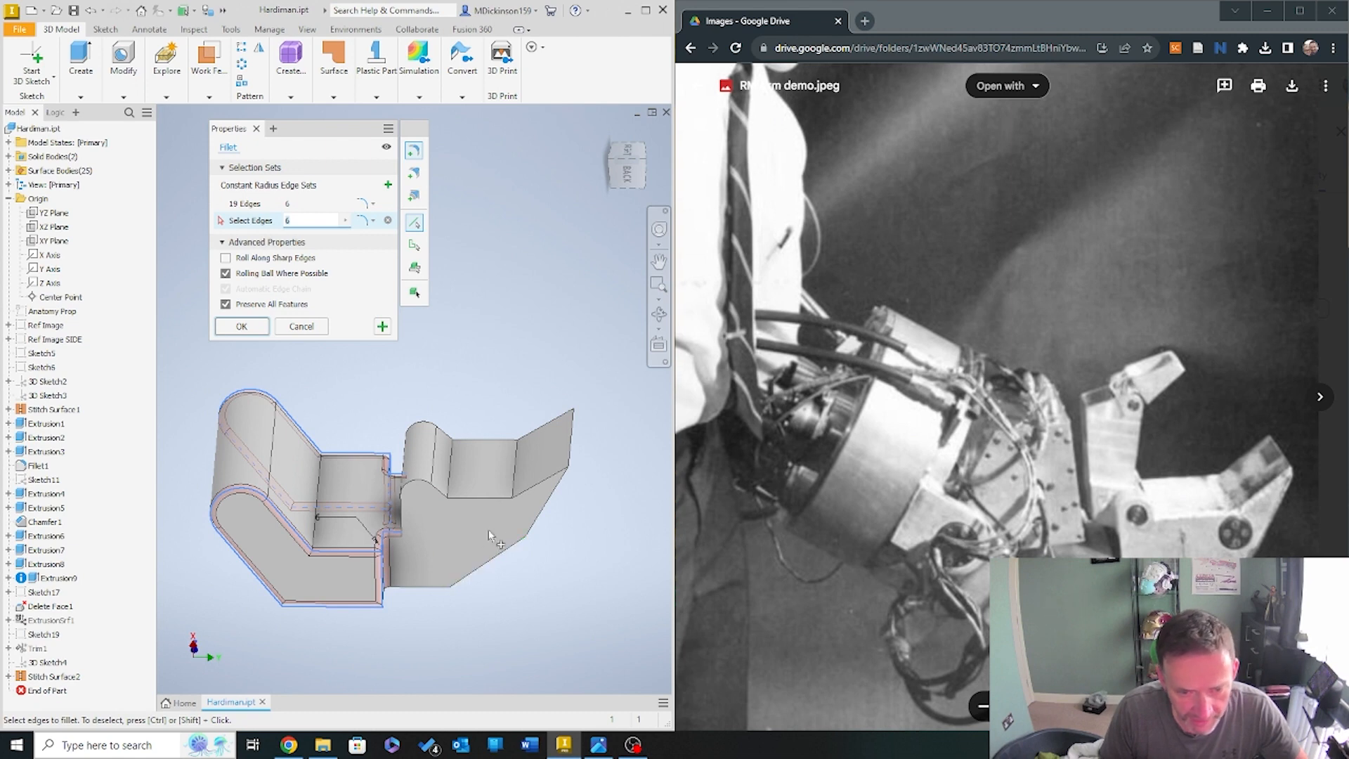
pyautogui.keyDown('shift'); pyautogui.moveTo(488, 530); pyautogui.dragTo(449, 450, button='middle'); pyautogui.keyUp('shift')
pyautogui.scroll(3, 478, 500)
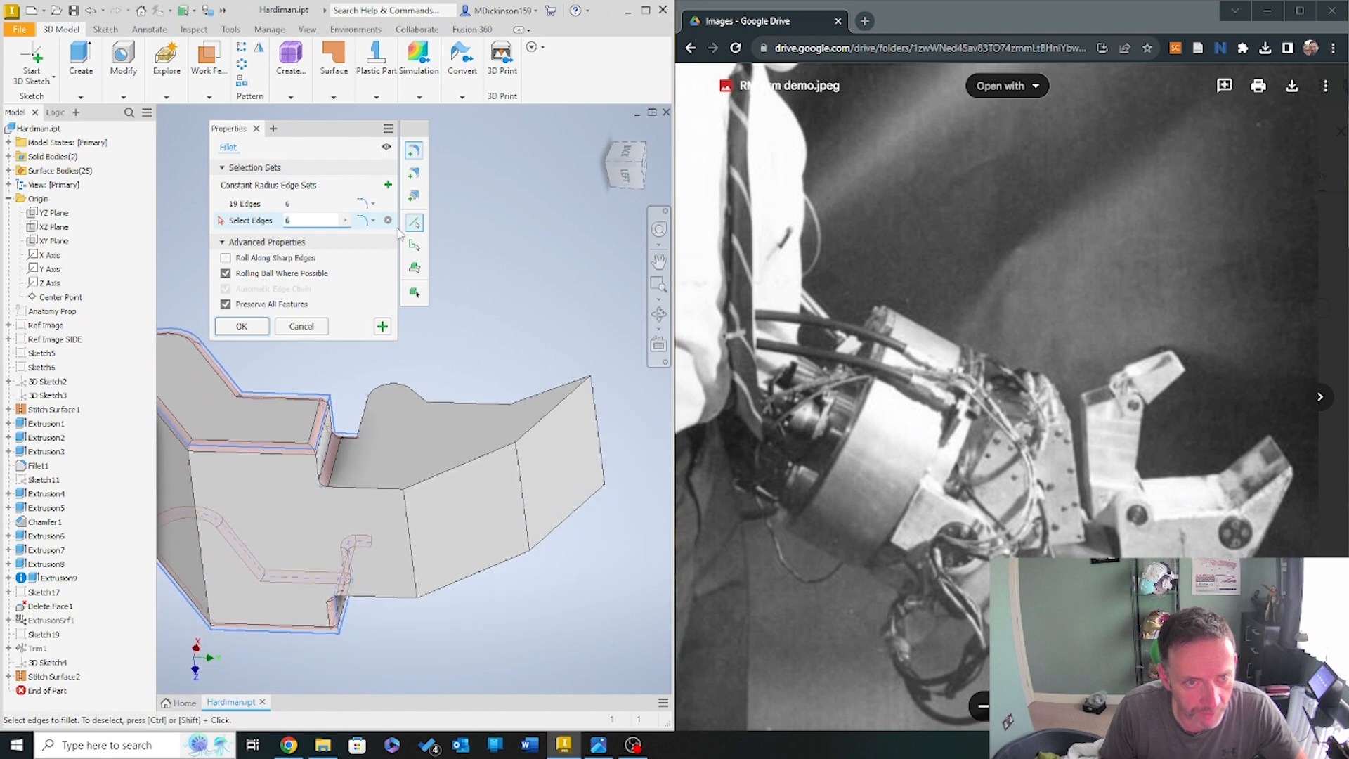
pyautogui.click(413, 174)
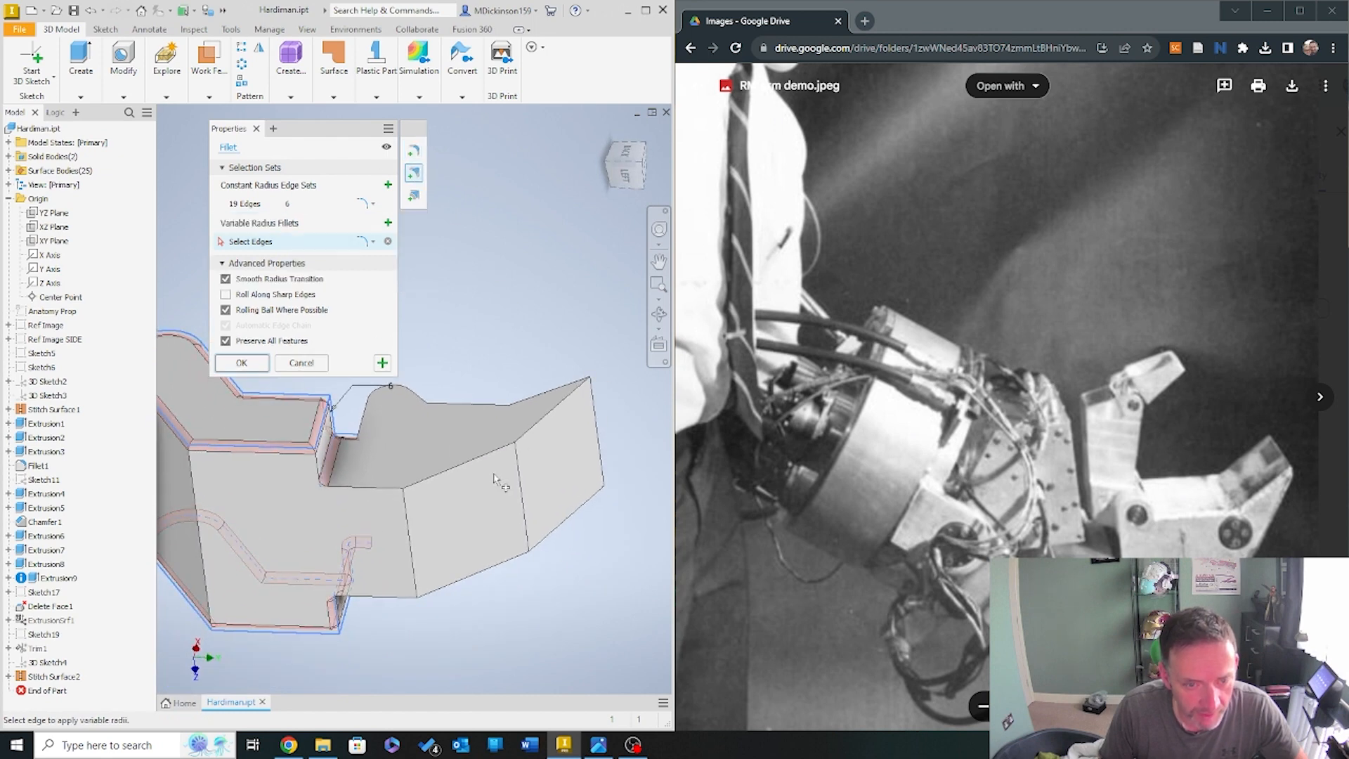
pyautogui.click(414, 151)
pyautogui.keyDown('shift'); pyautogui.moveTo(469, 255); pyautogui.dragTo(419, 248, button='middle'); pyautogui.keyUp('shift')
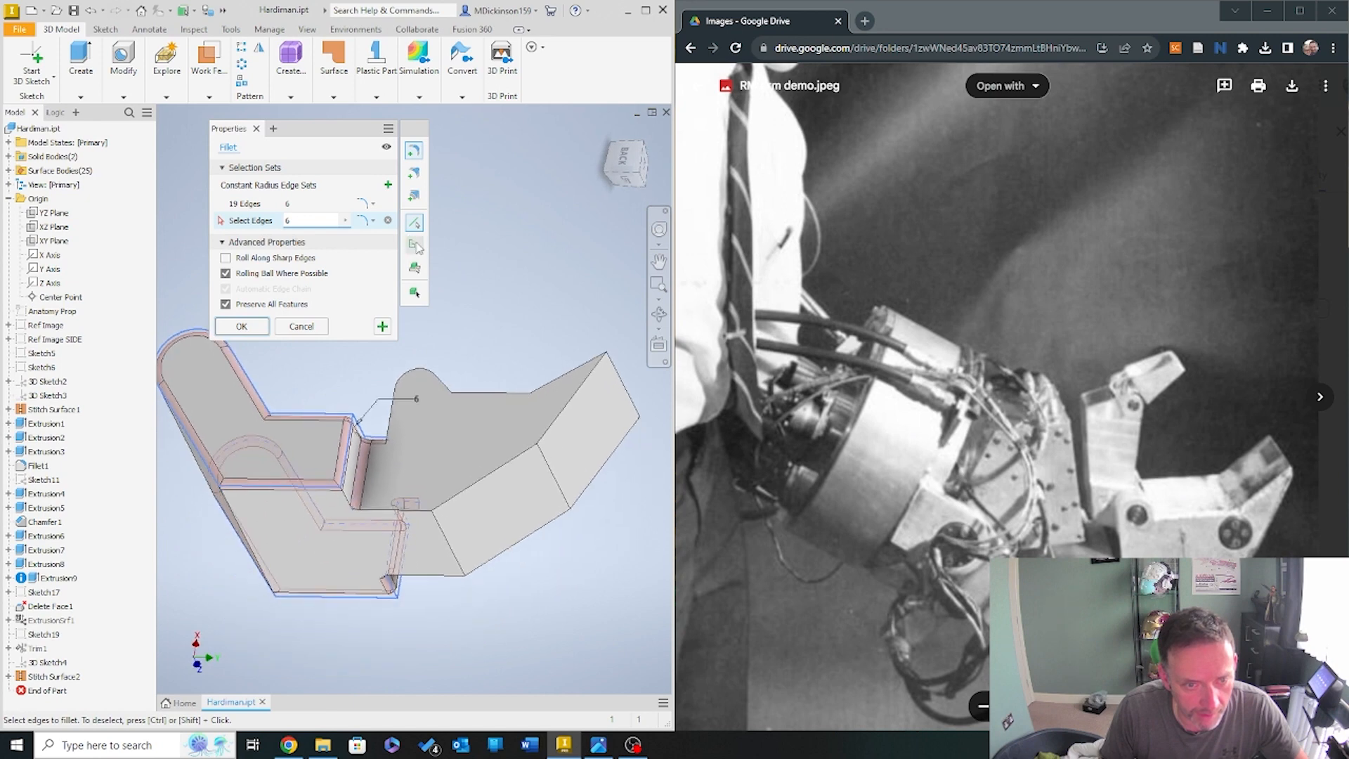
pyautogui.click(492, 394)
pyautogui.keyDown('shift'); pyautogui.moveTo(539, 401); pyautogui.dragTo(516, 471, button='middle'); pyautogui.keyUp('shift')
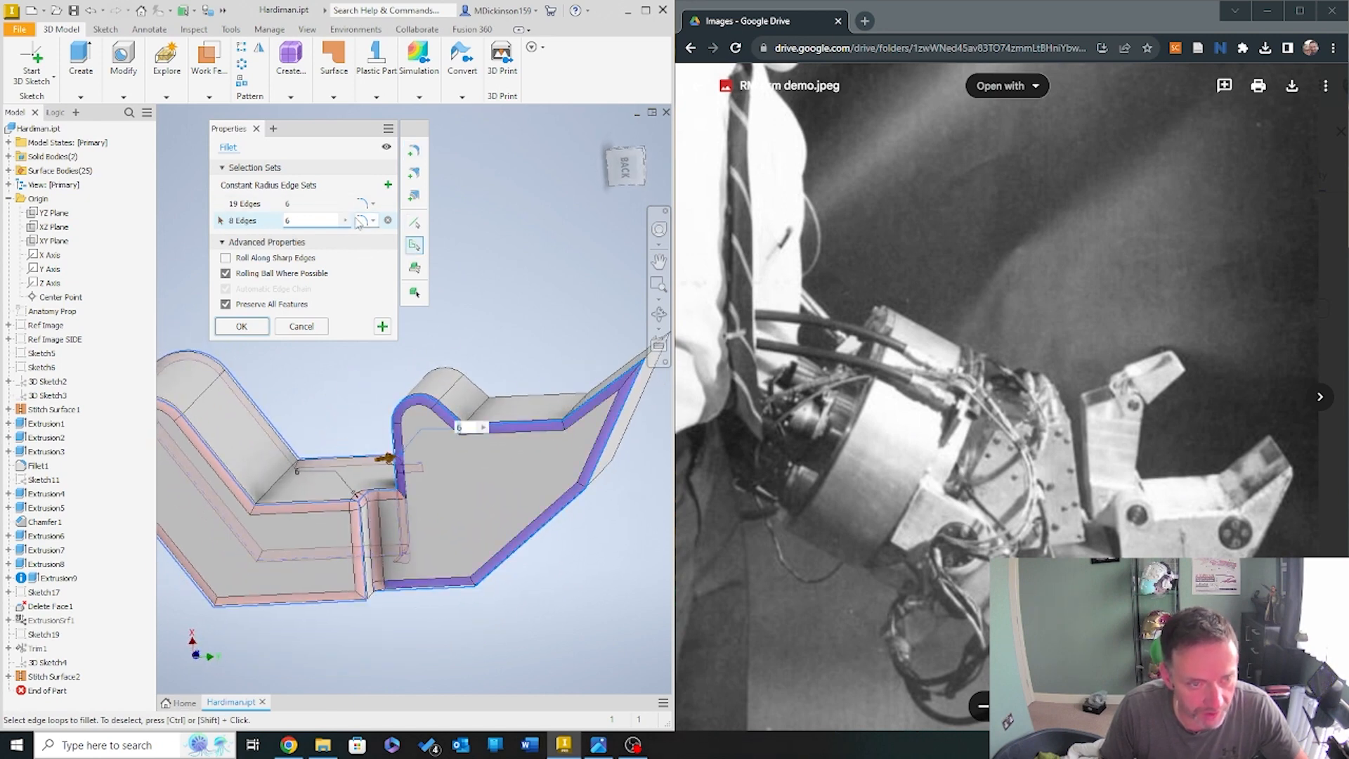
pyautogui.click(350, 221)
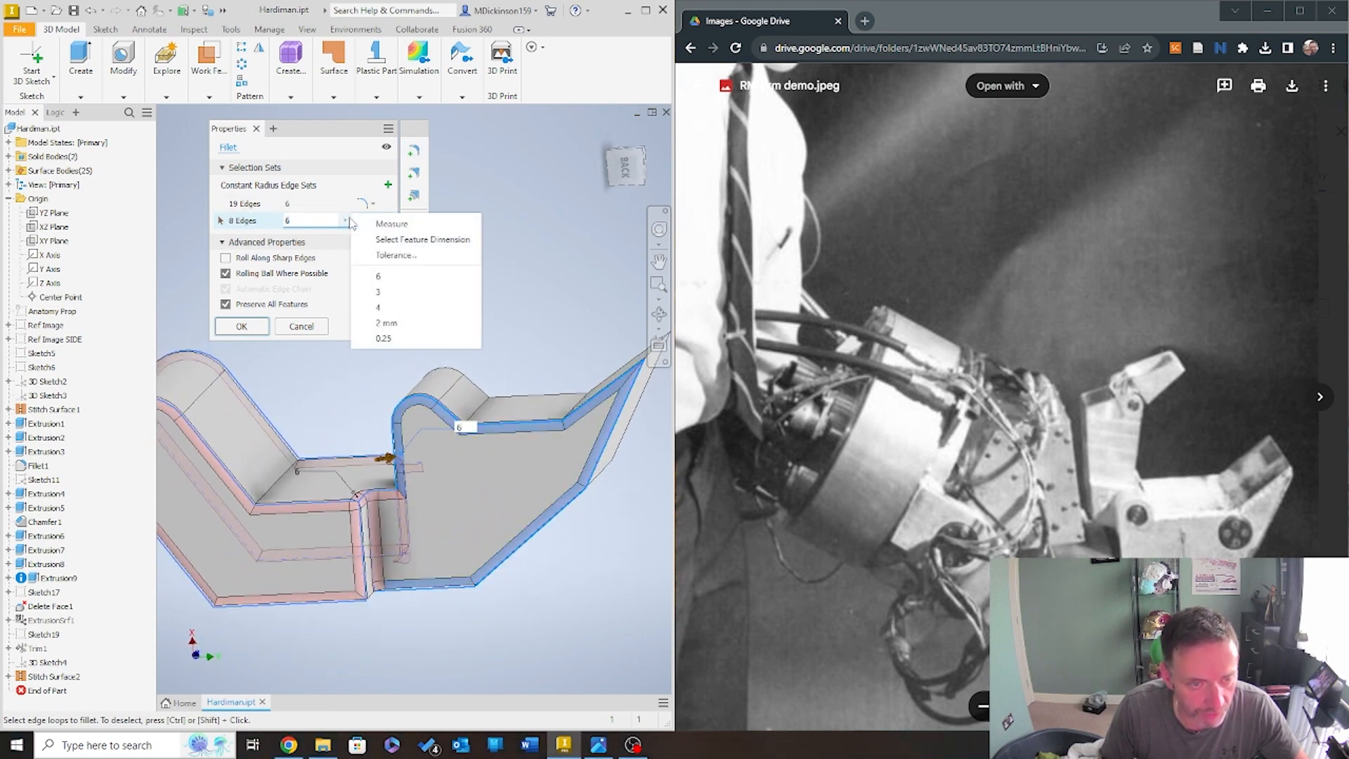
pyautogui.click(420, 291)
# Add the edge loop of the narrow section's opposite side face to the 3 mm fillet set
pyautogui.keyDown('shift'); pyautogui.moveTo(552, 348); pyautogui.dragTo(472, 476, button='middle'); pyautogui.keyUp('shift')
pyautogui.click(307, 413)
pyautogui.scroll(-4, 471, 476)
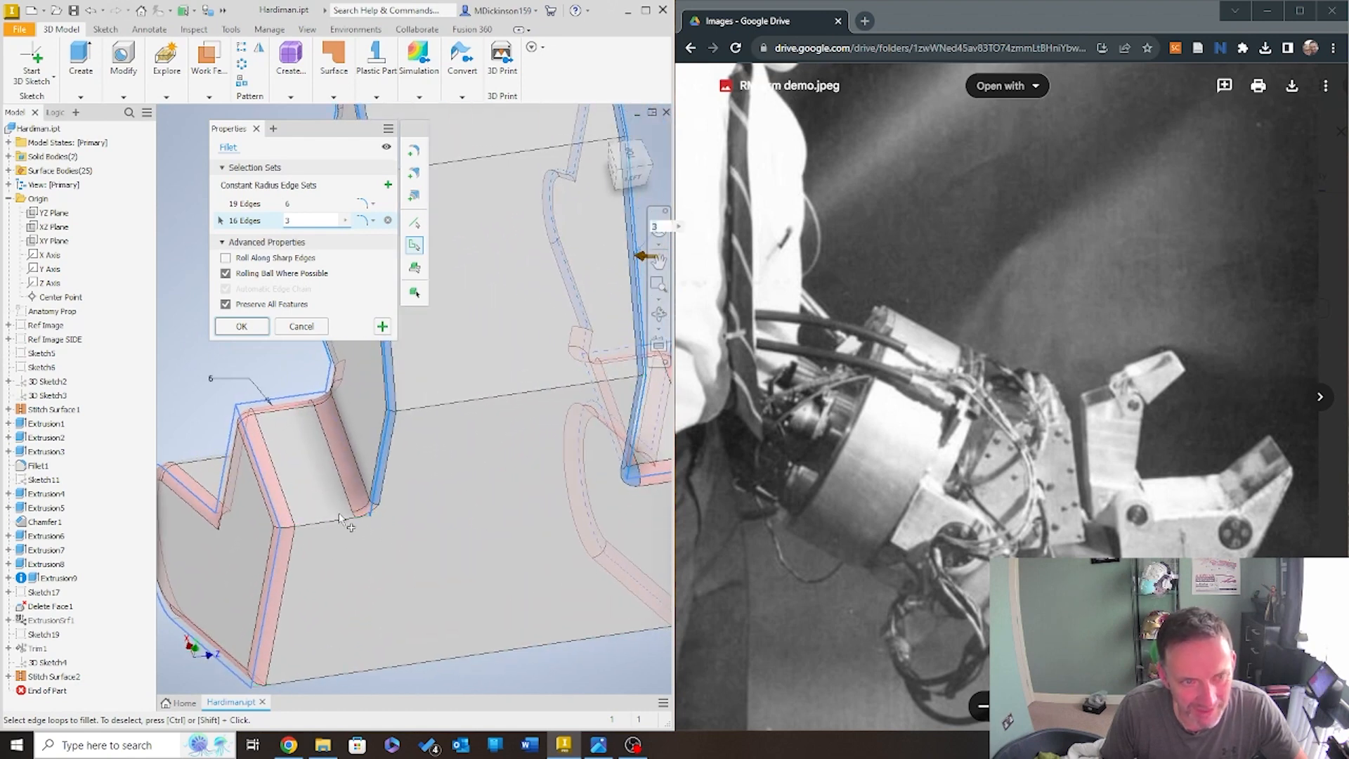
# Add the short underside edge of the step between the two sections to the 6 mm fillet set
pyautogui.scroll(3, 349, 524)
pyautogui.keyDown('shift'); pyautogui.moveTo(365, 525); pyautogui.dragTo(491, 404, button='middle'); pyautogui.keyUp('shift')
pyautogui.click(300, 204)
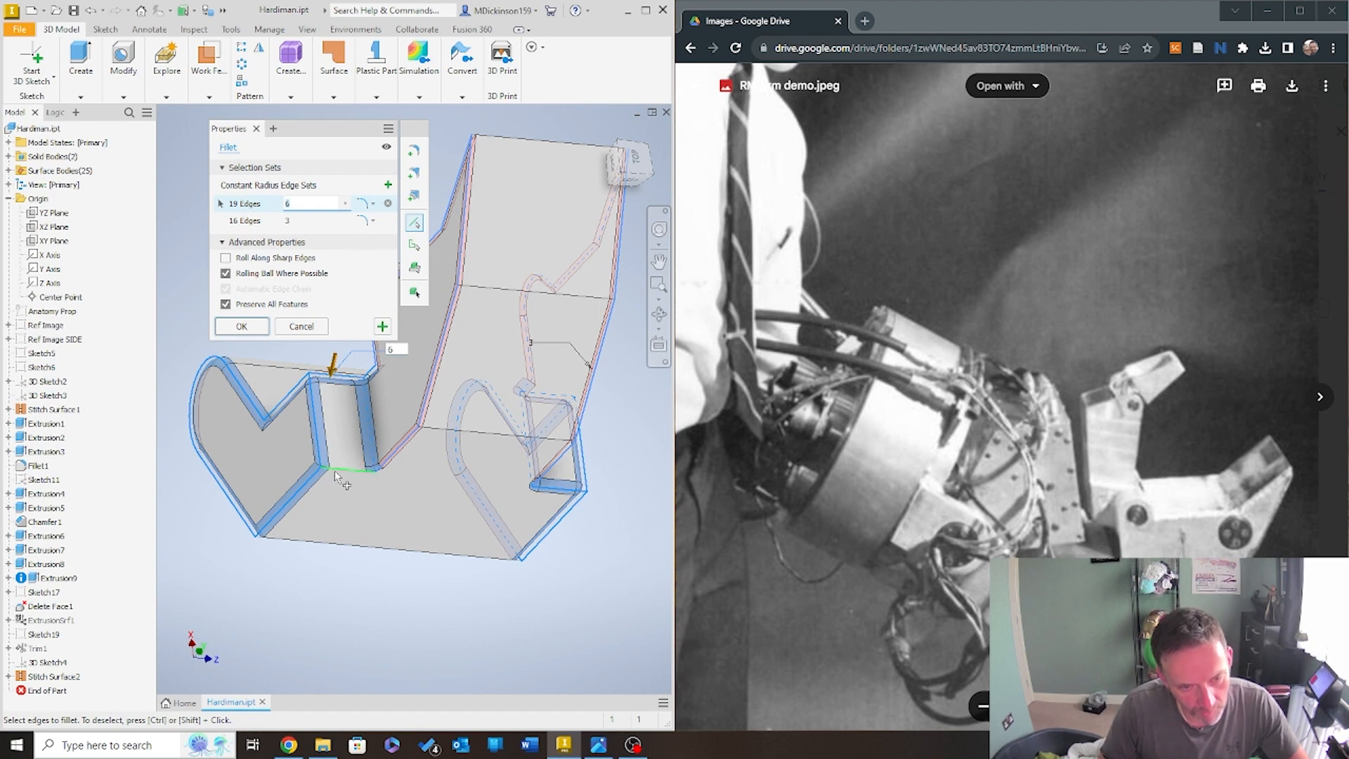
pyautogui.click(335, 475)
pyautogui.click(304, 219)
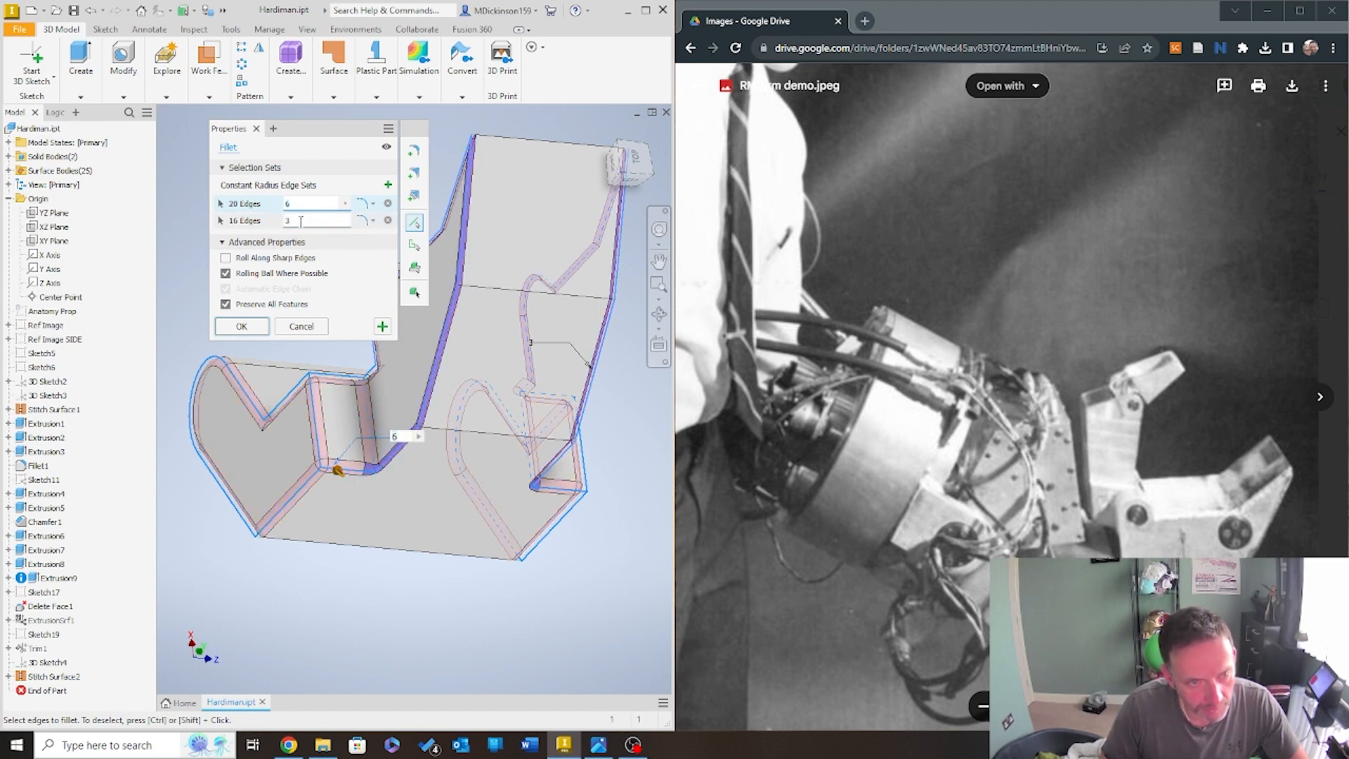
pyautogui.click(301, 222)
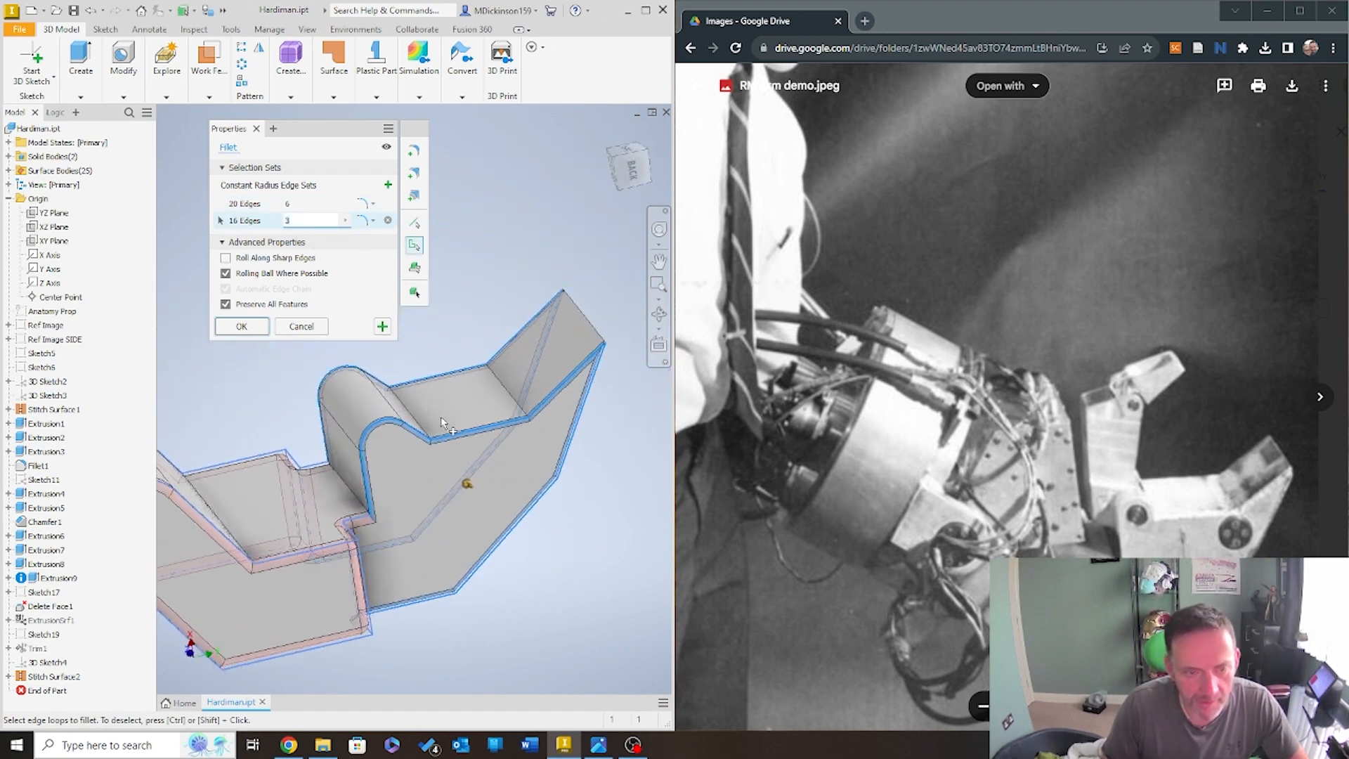
pyautogui.keyDown('shift'); pyautogui.moveTo(441, 416); pyautogui.dragTo(524, 485, button='middle'); pyautogui.keyUp('shift')
pyautogui.click(301, 208)
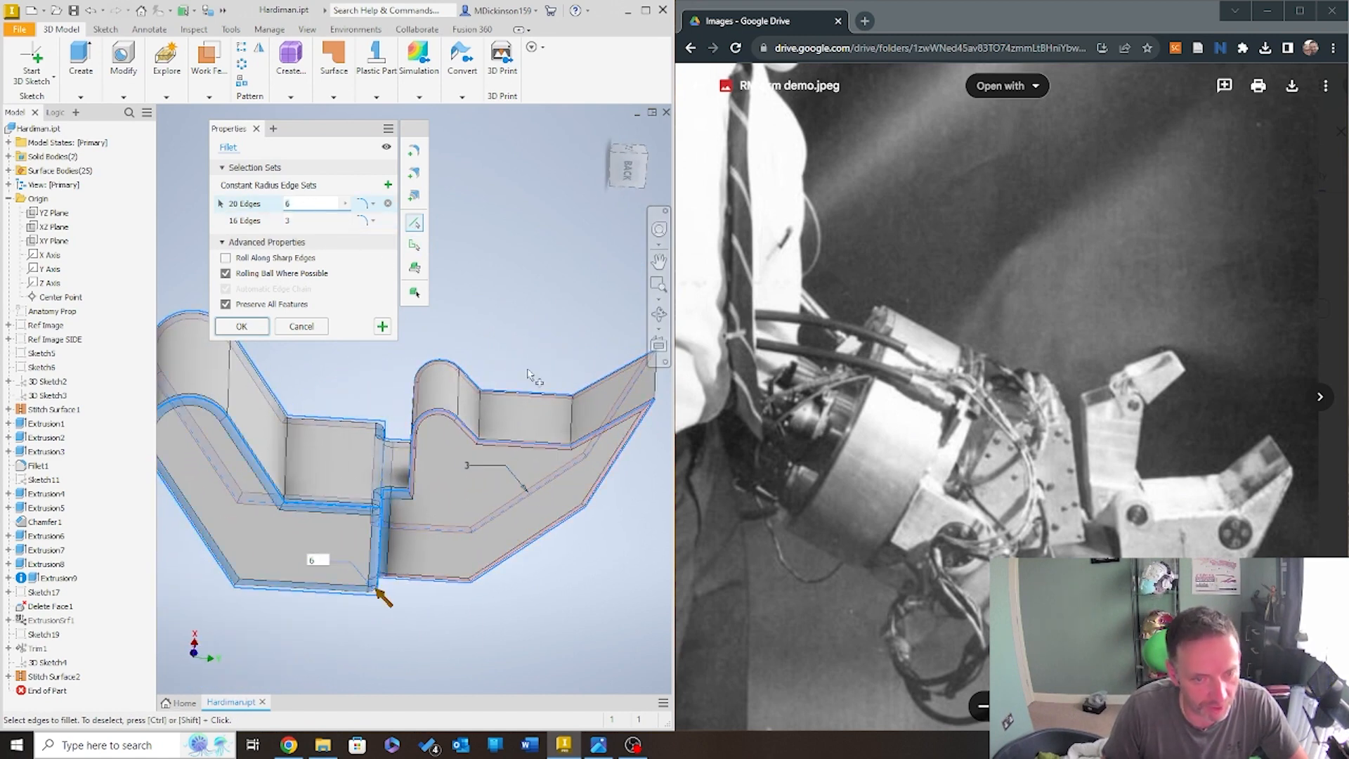
pyautogui.keyDown('shift'); pyautogui.moveTo(576, 447); pyautogui.dragTo(327, 294, button='middle'); pyautogui.keyUp('shift')
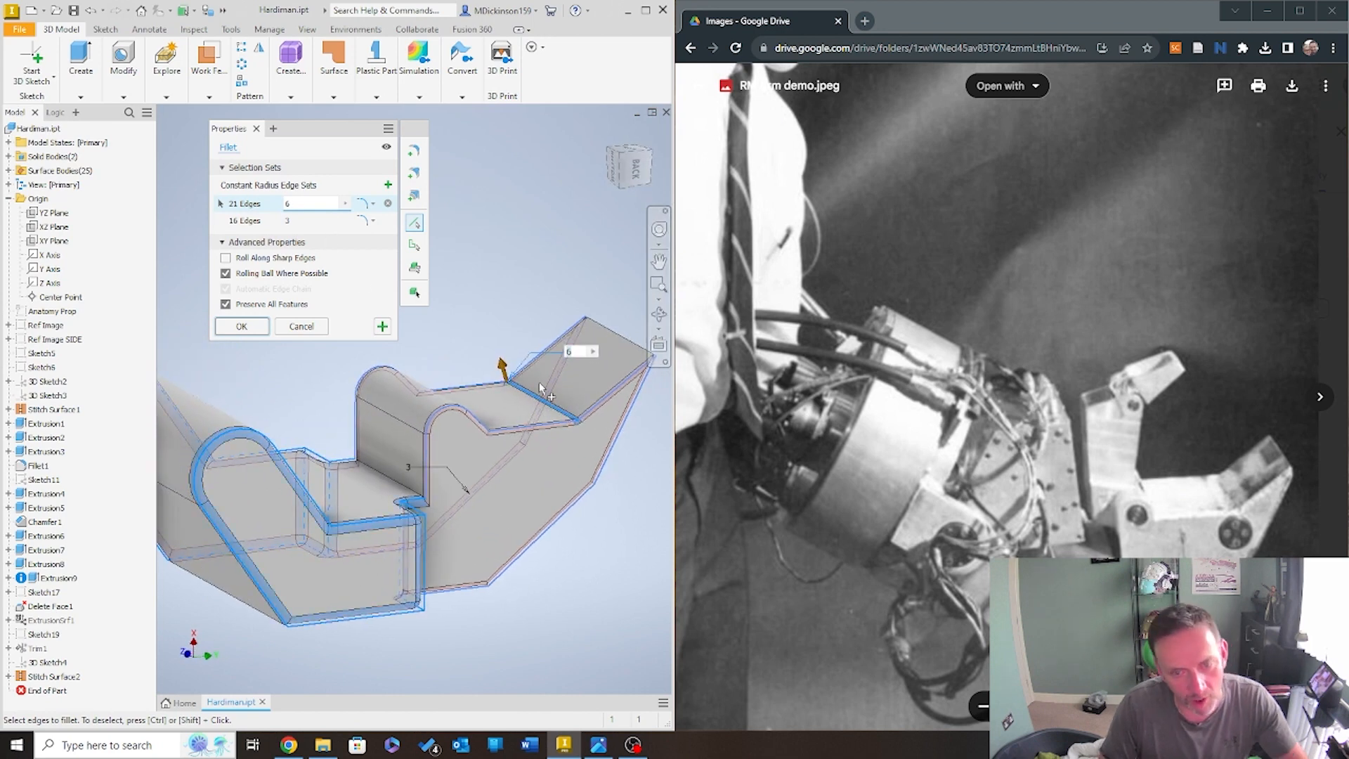
pyautogui.keyDown('ctrl'); pyautogui.click(564, 417); pyautogui.keyUp('ctrl')
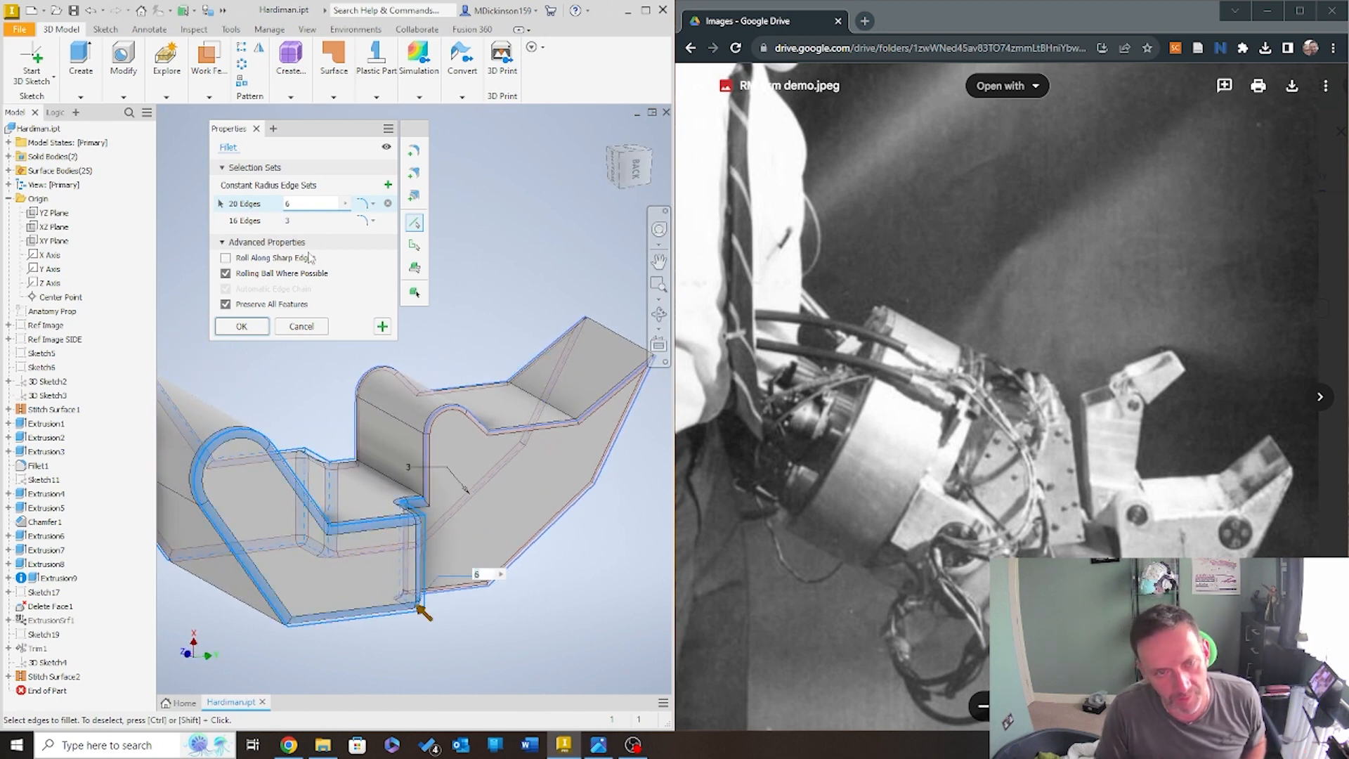
# Add a 12 mm fillet set on both bend edges of the narrow section's upper face and the wide section's inner and underside bend edges
pyautogui.click(388, 186)
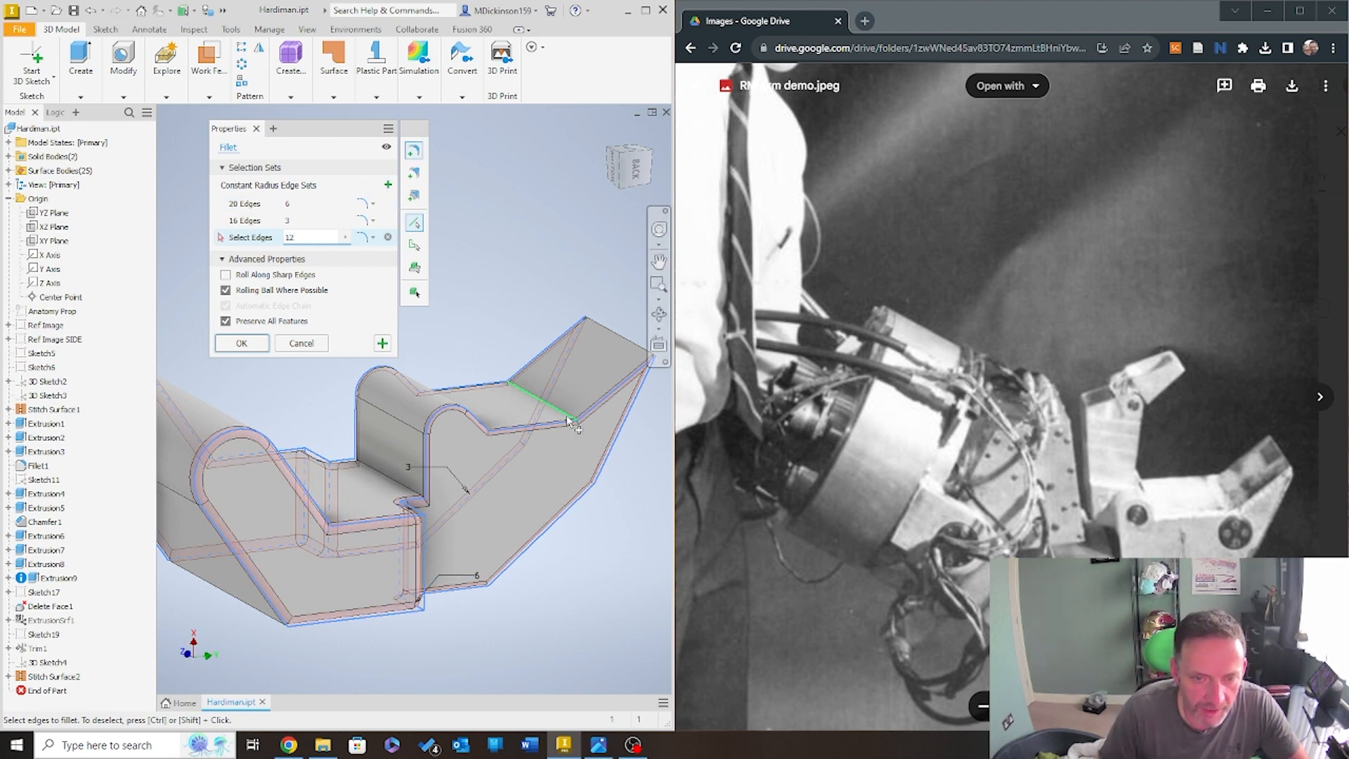
pyautogui.keyDown('shift'); pyautogui.moveTo(570, 425); pyautogui.dragTo(533, 456, button='middle'); pyautogui.keyUp('shift')
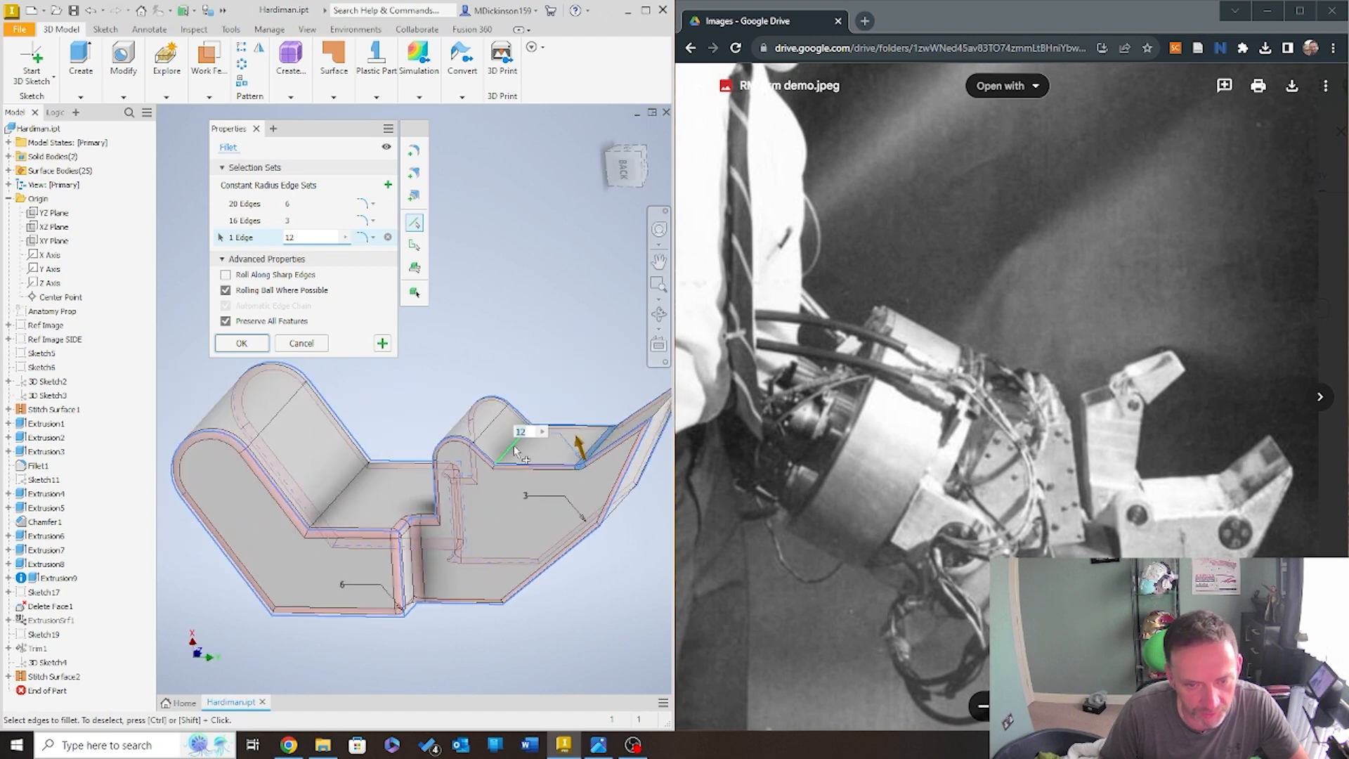
pyautogui.keyDown('shift'); pyautogui.moveTo(580, 511); pyautogui.dragTo(564, 517, button='middle'); pyautogui.keyUp('shift')
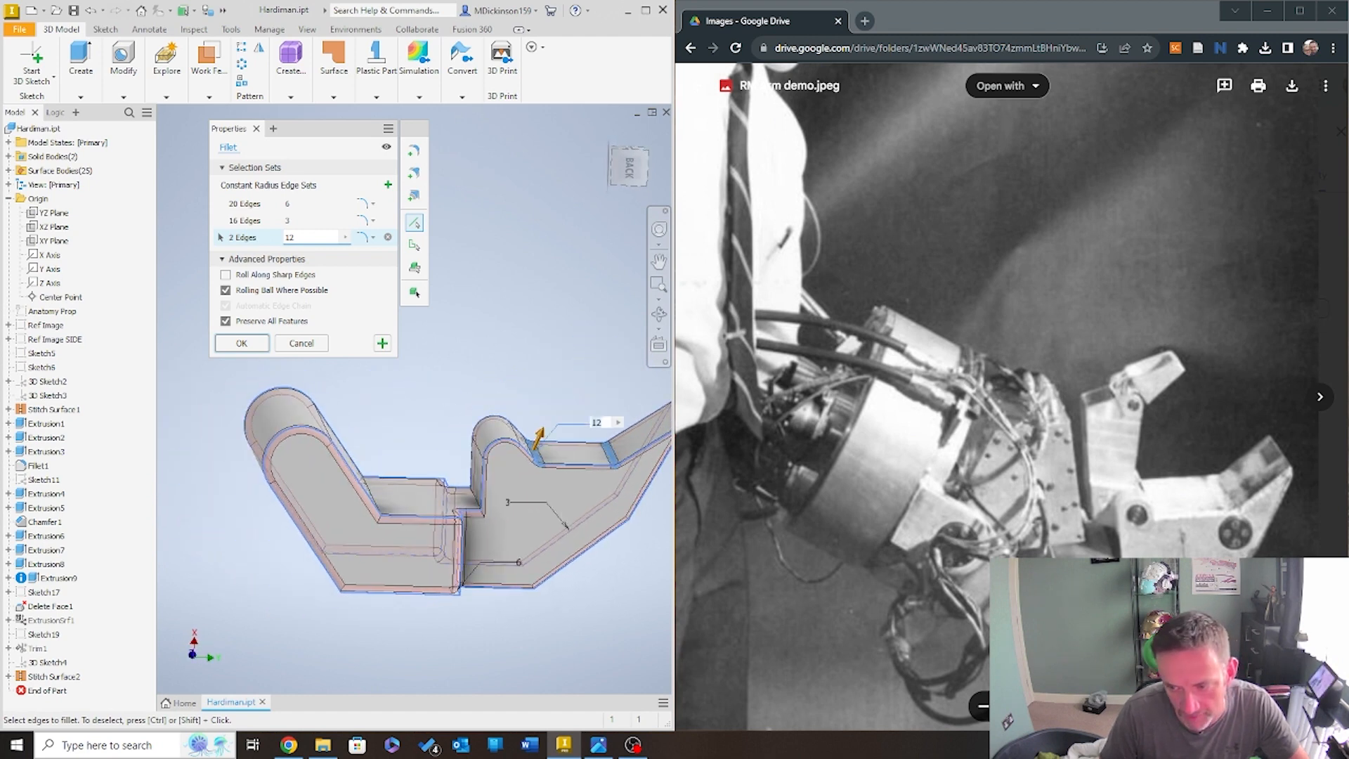
pyautogui.keyDown('shift'); pyautogui.moveTo(393, 519); pyautogui.dragTo(347, 520, button='middle'); pyautogui.keyUp('shift')
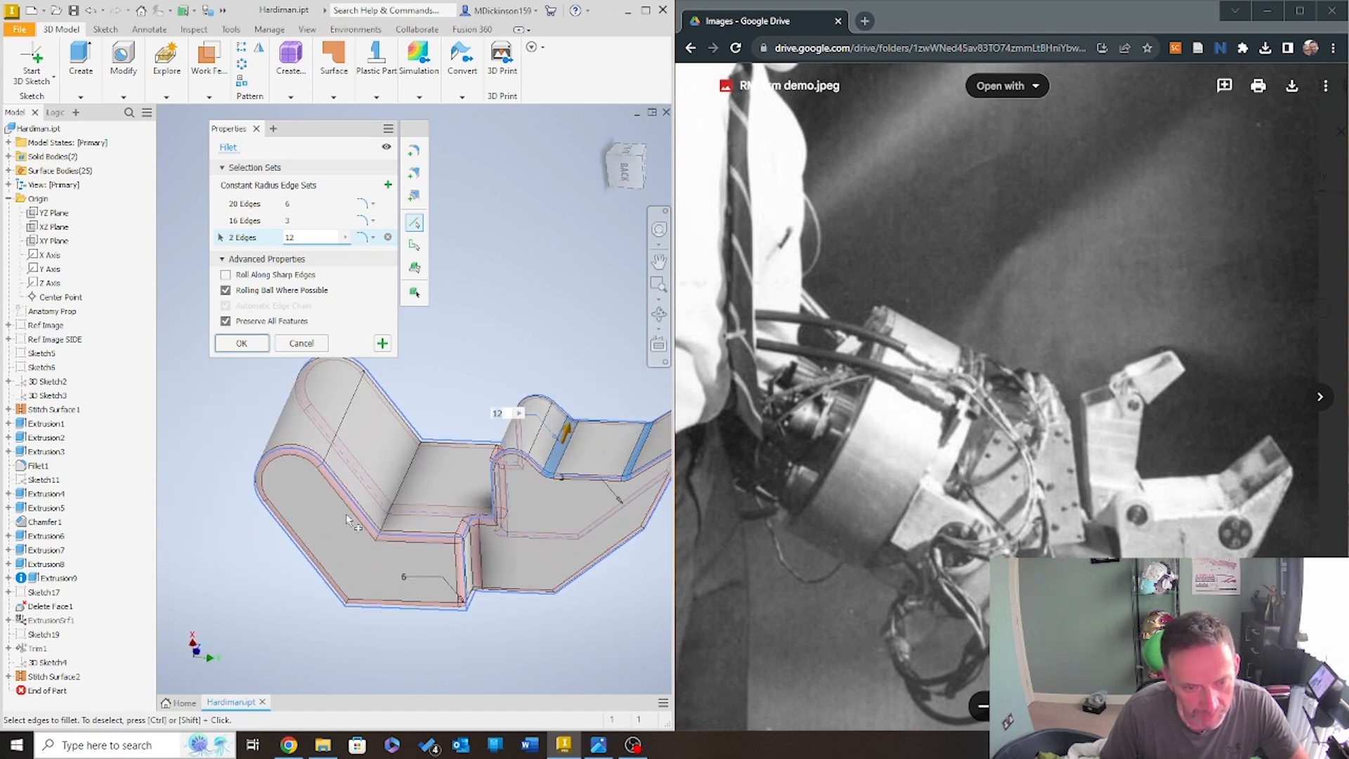
pyautogui.click(407, 464)
pyautogui.keyDown('shift'); pyautogui.moveTo(407, 463); pyautogui.dragTo(395, 529, button='middle'); pyautogui.keyUp('shift')
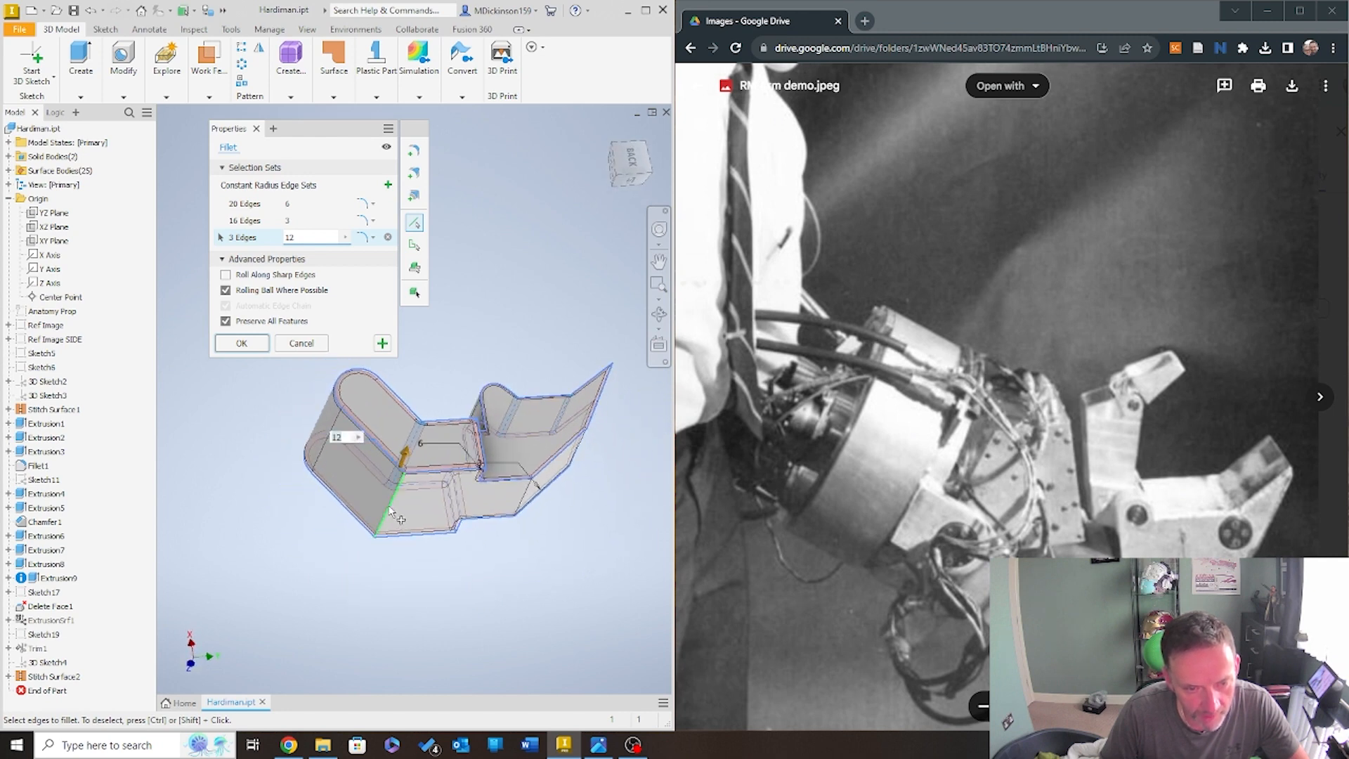
pyautogui.click(389, 506)
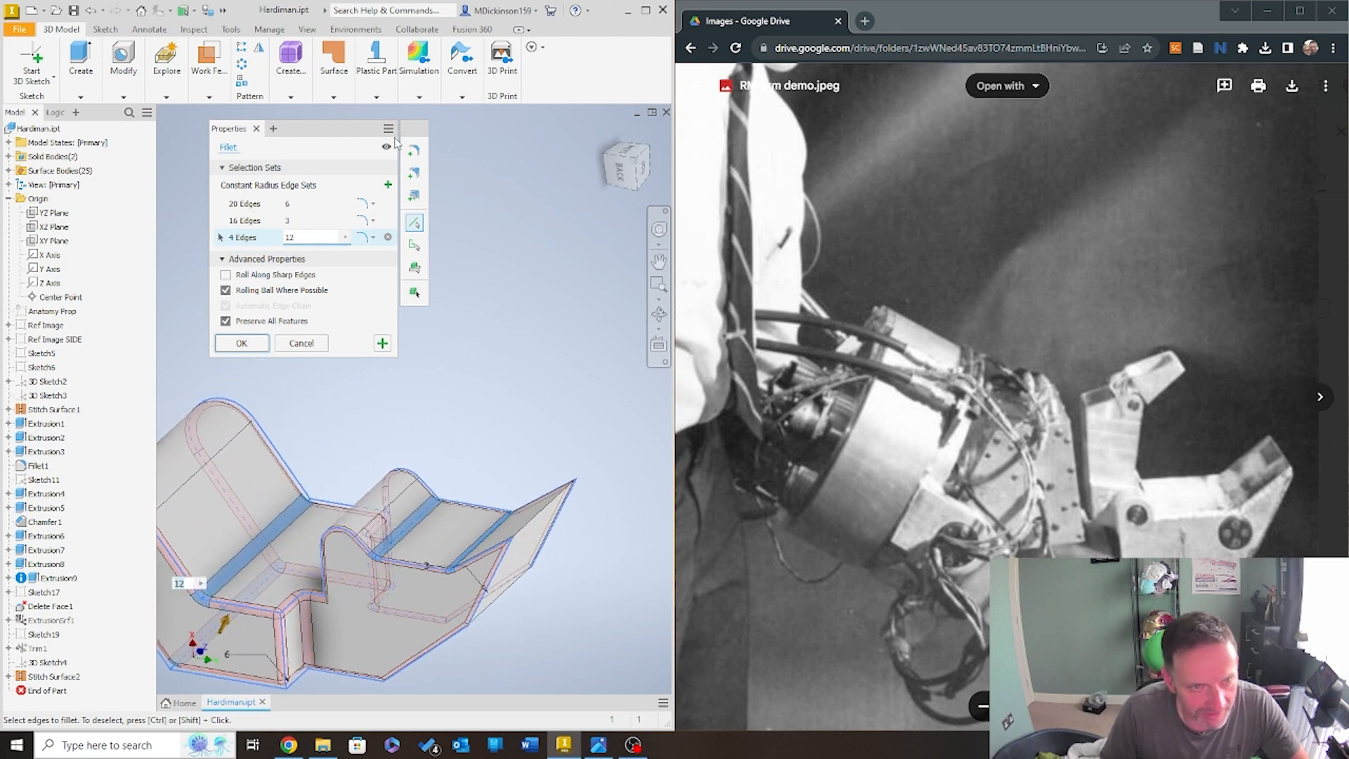
# Add a 1 mm fillet set on the narrow section's tip edge and apply the multi-radius fillet
pyautogui.click(387, 185)
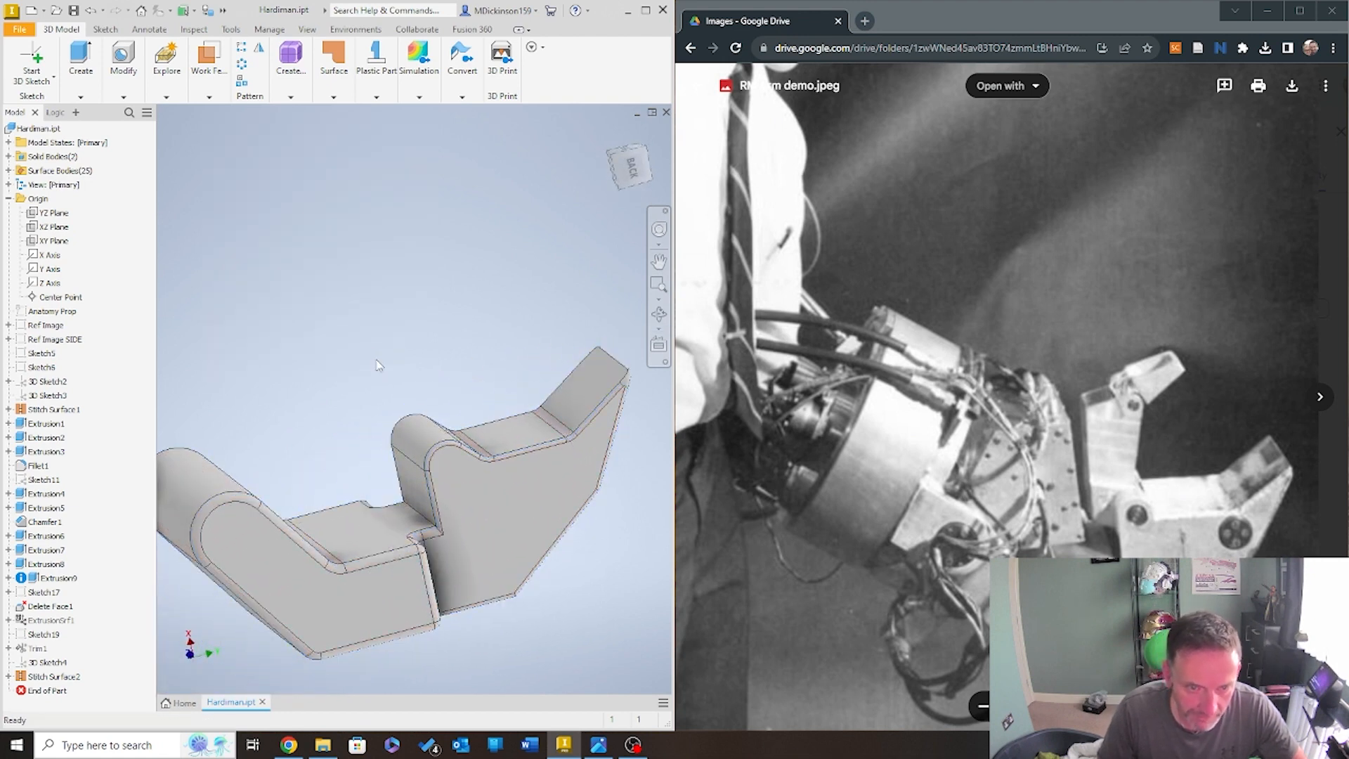
pyautogui.press('Return')
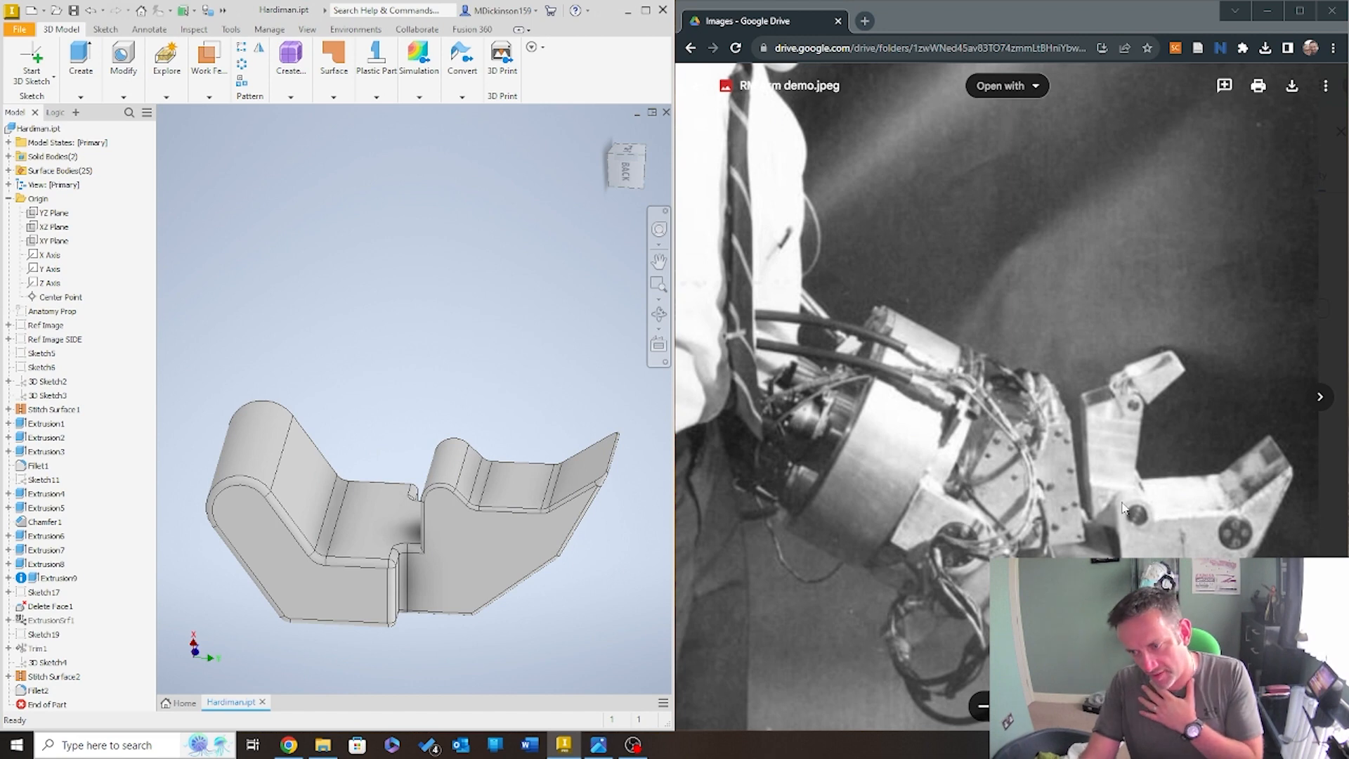
# Reopen the multi-radius fillet for editing, make its 12 mm edge set active and accept the fillet
pyautogui.click(37, 690)
pyautogui.rightClick(37, 691)
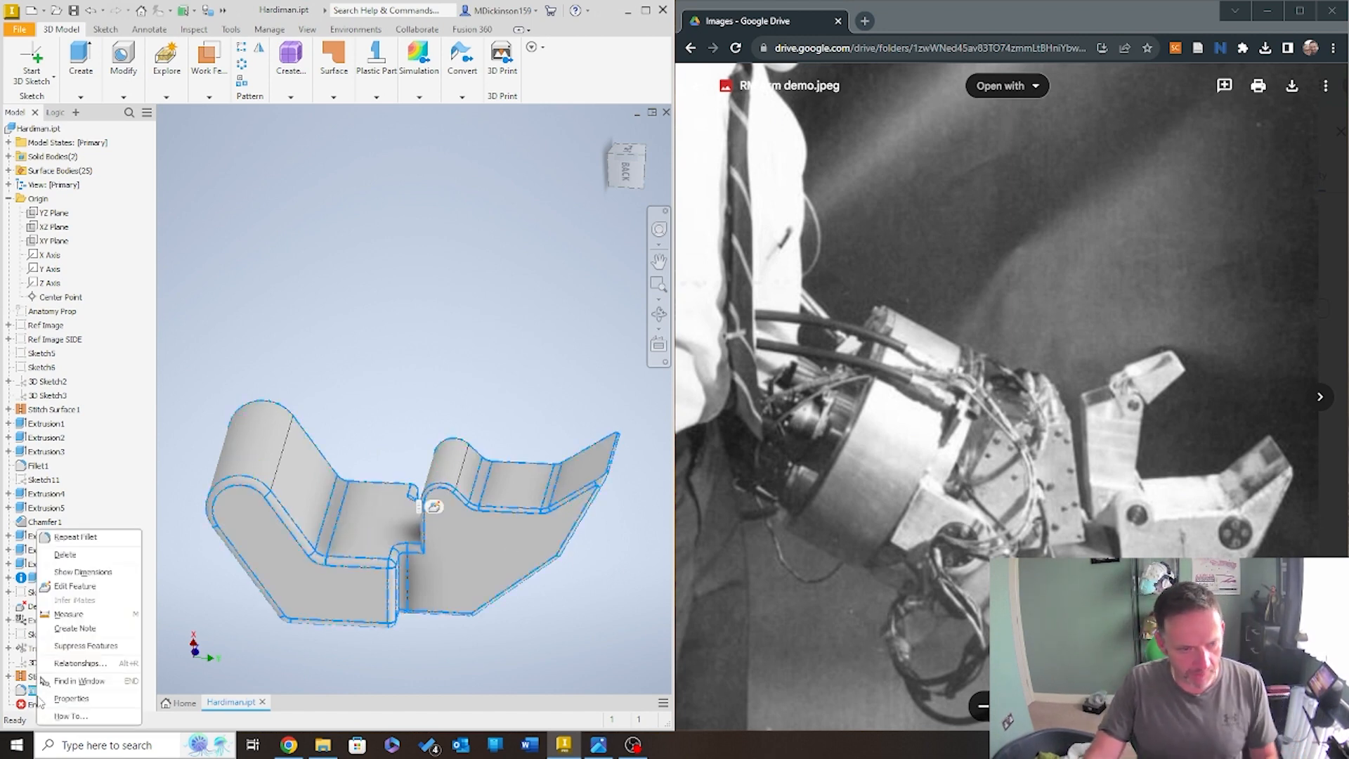
pyautogui.click(83, 585)
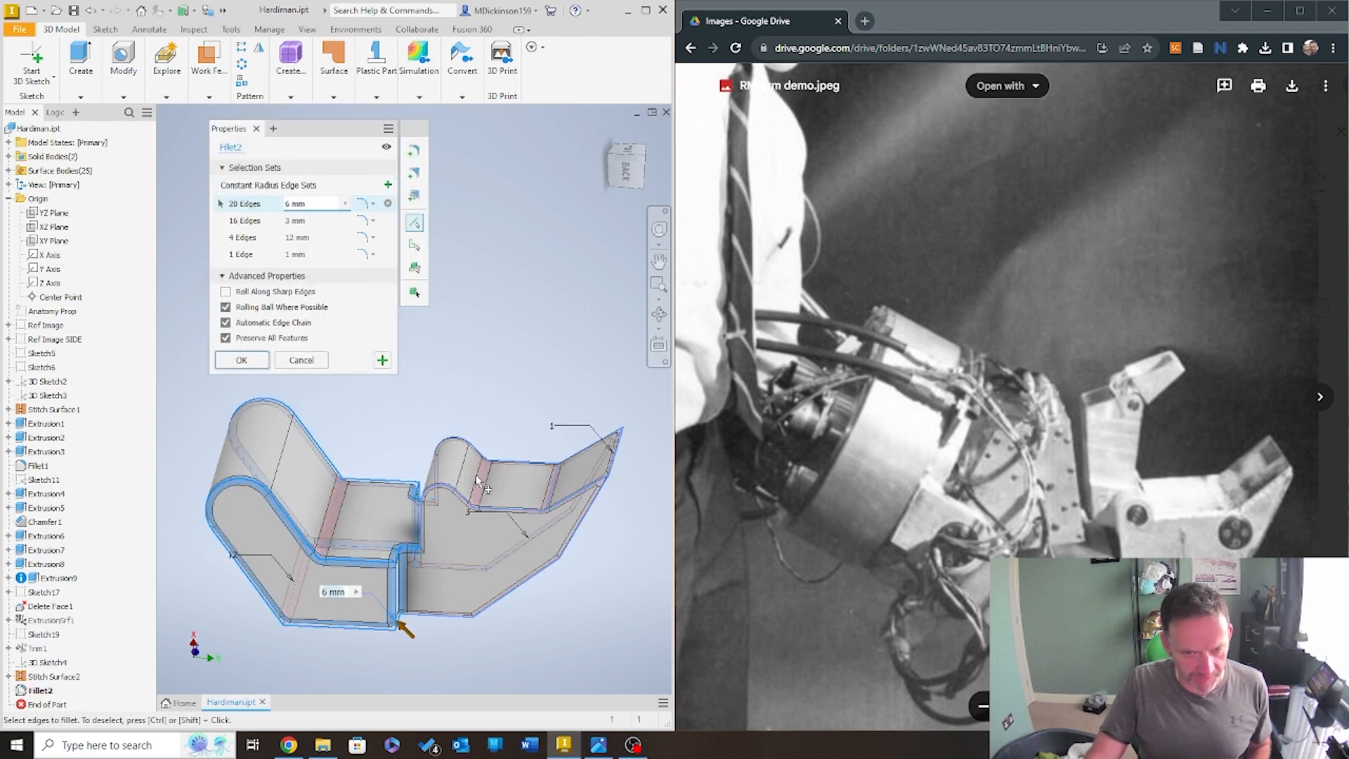
pyautogui.click(312, 238)
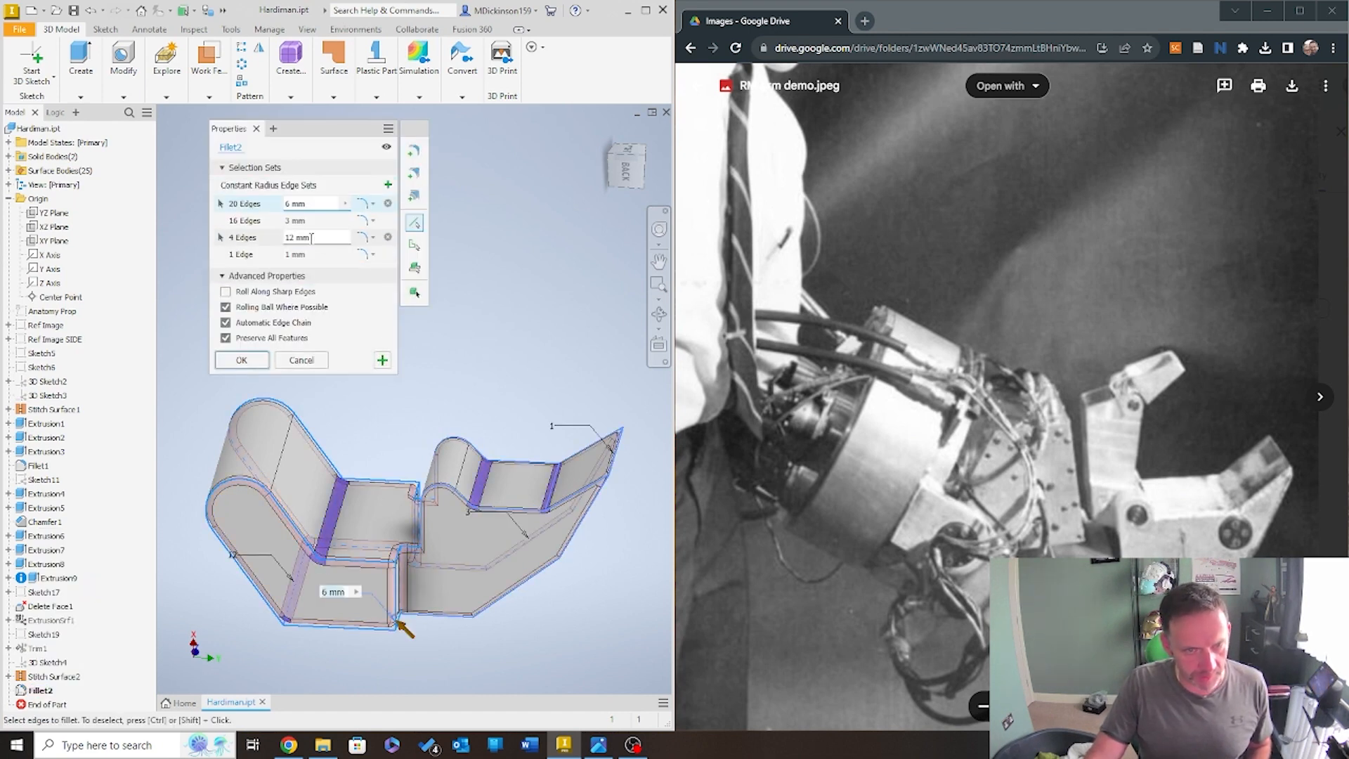
pyautogui.click(311, 238)
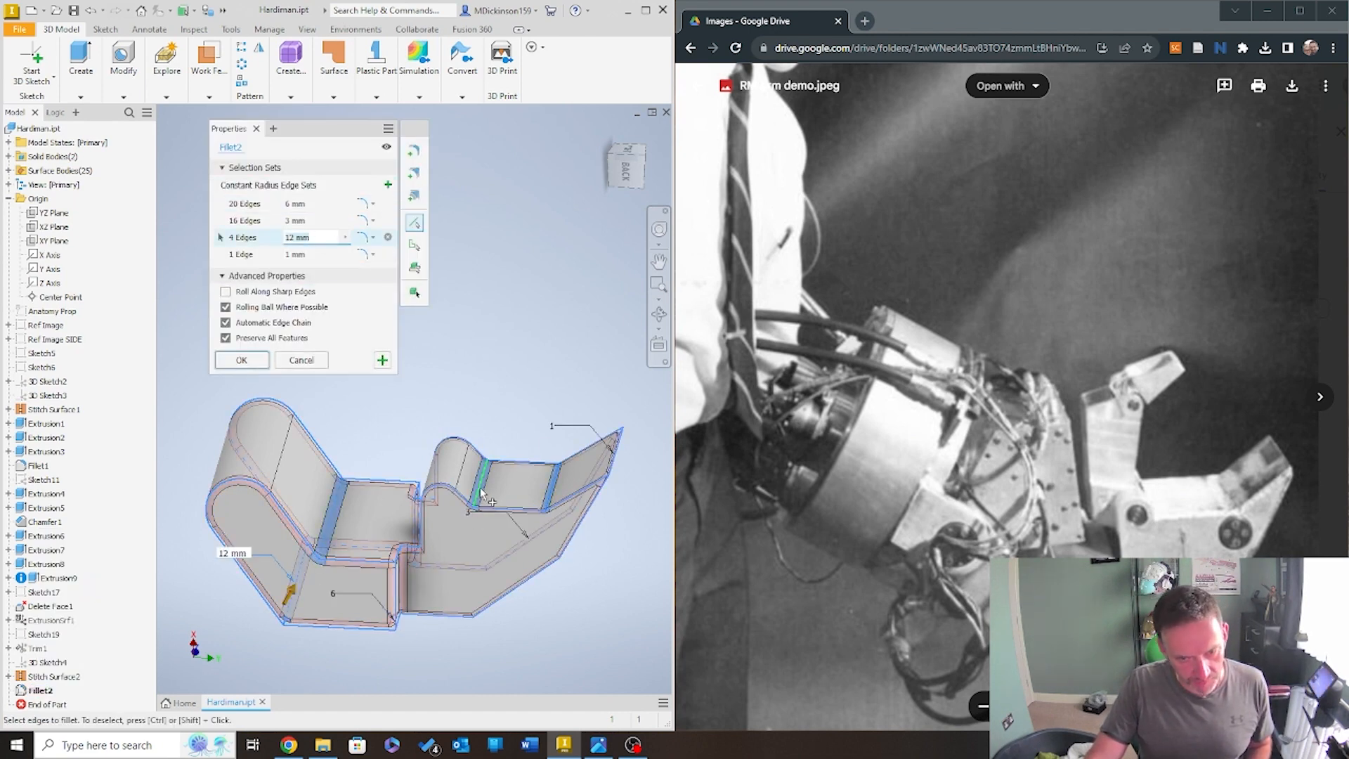
pyautogui.click(241, 360)
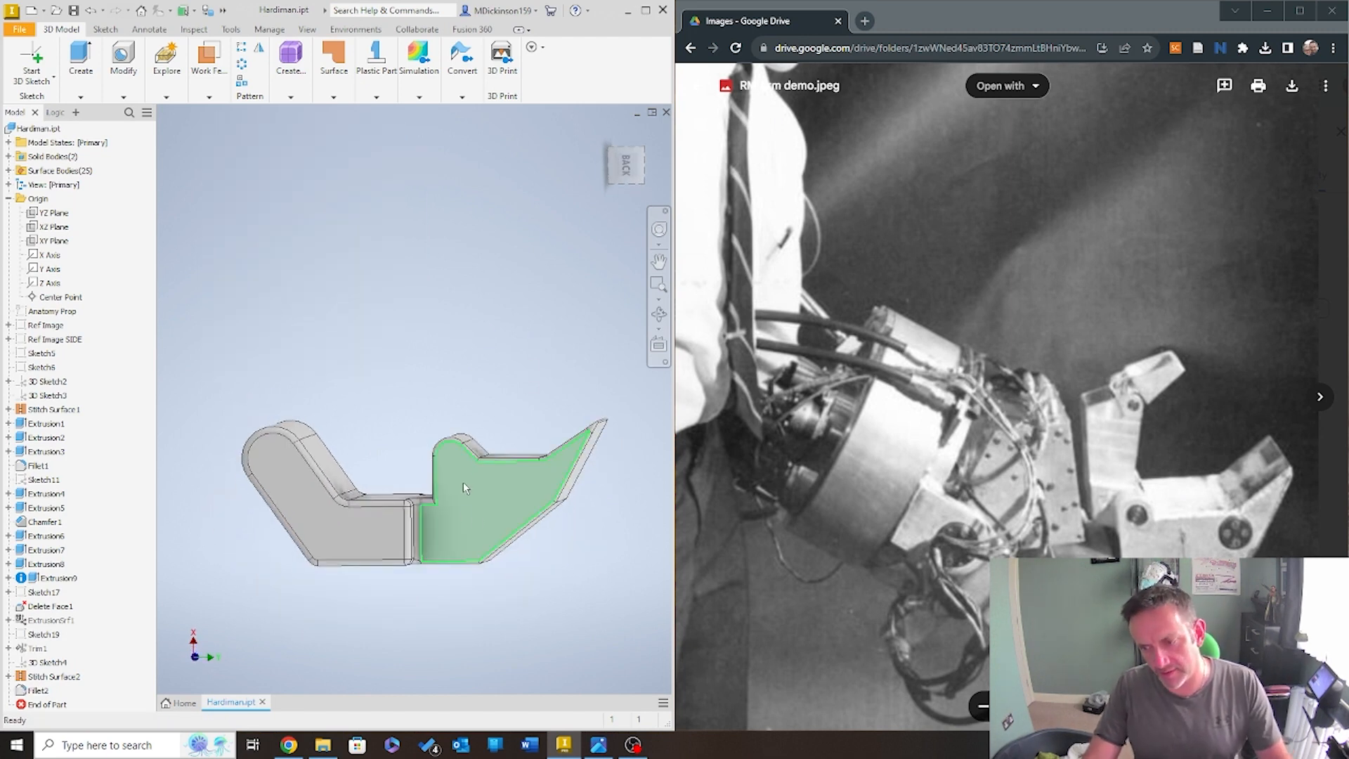
# Switch to the browser, maximize its window and close the RM Arm demo.jpeg preview in Google Drive
pyautogui.keyDown('shift'); pyautogui.moveTo(472, 485); pyautogui.dragTo(551, 303, button='middle'); pyautogui.keyUp('shift')
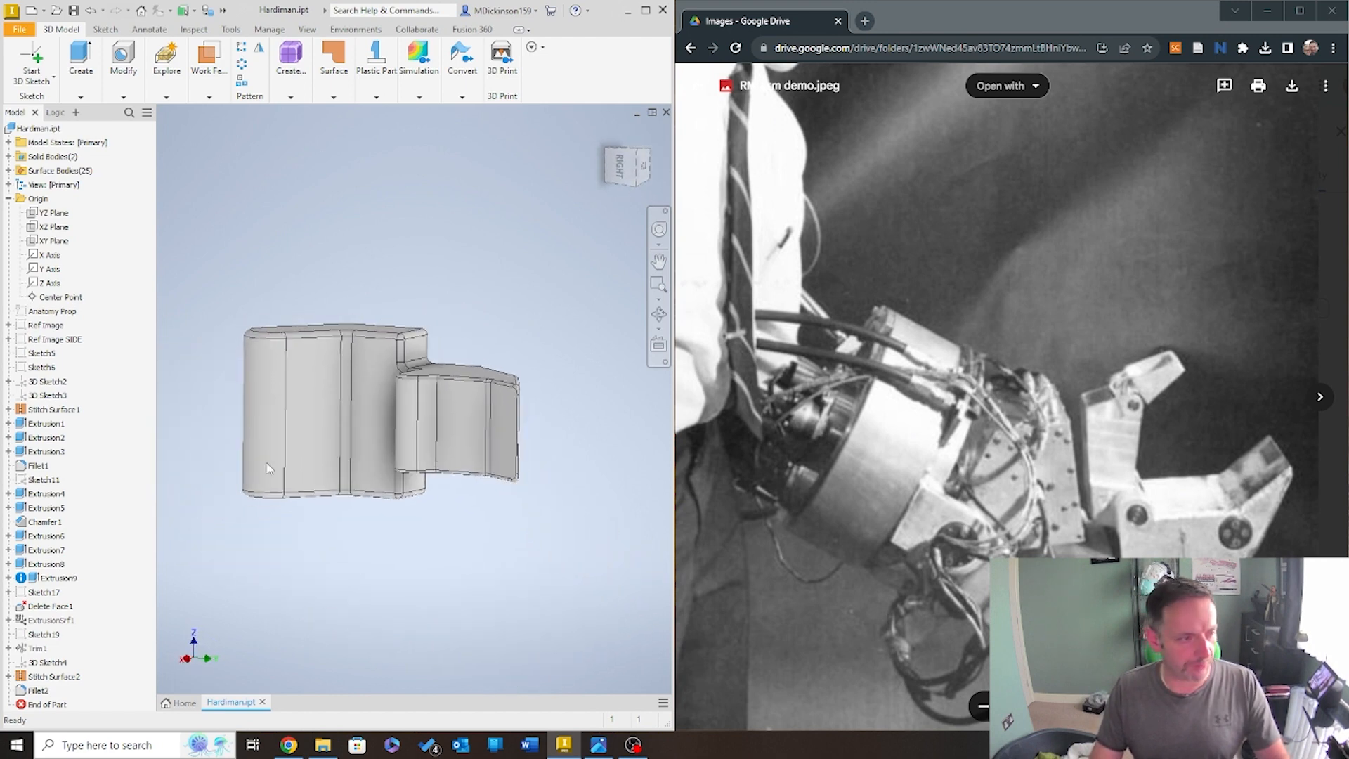
pyautogui.click(692, 48)
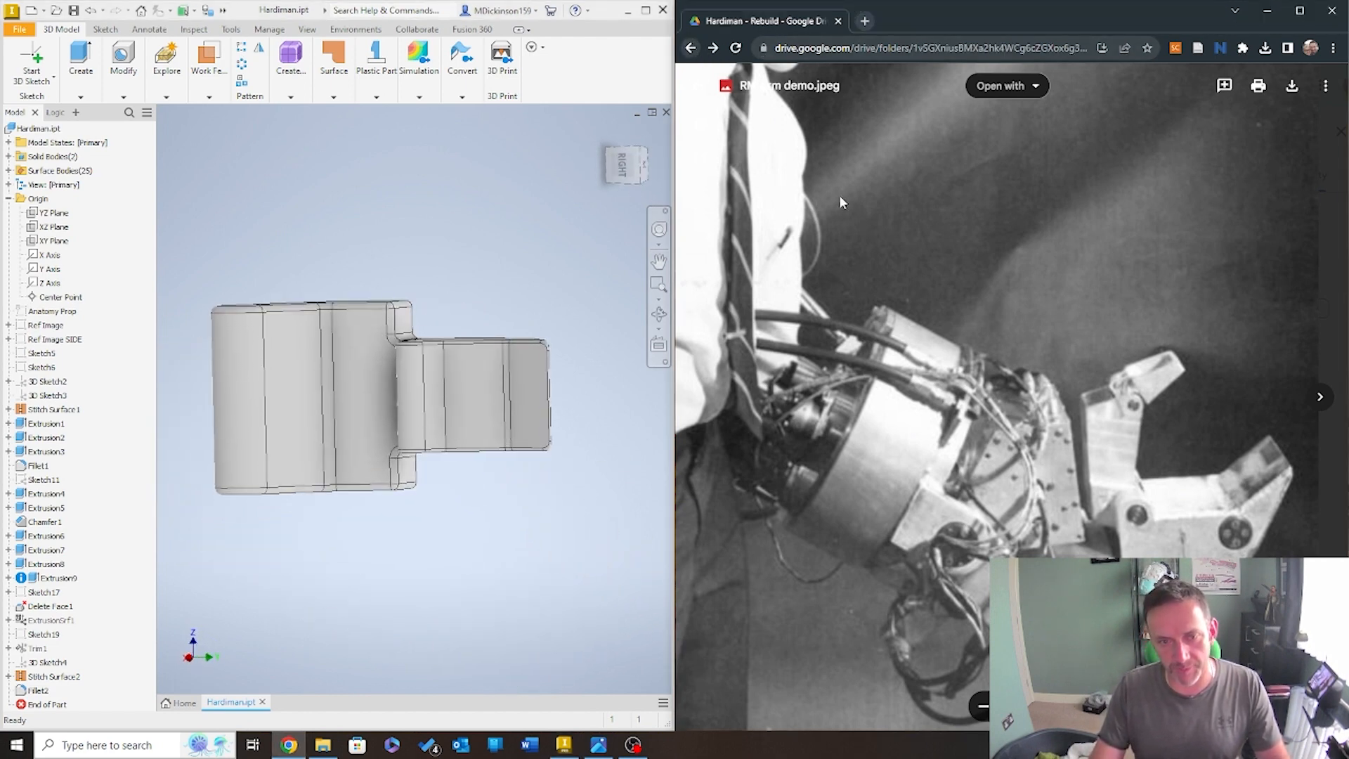
pyautogui.click(690, 49)
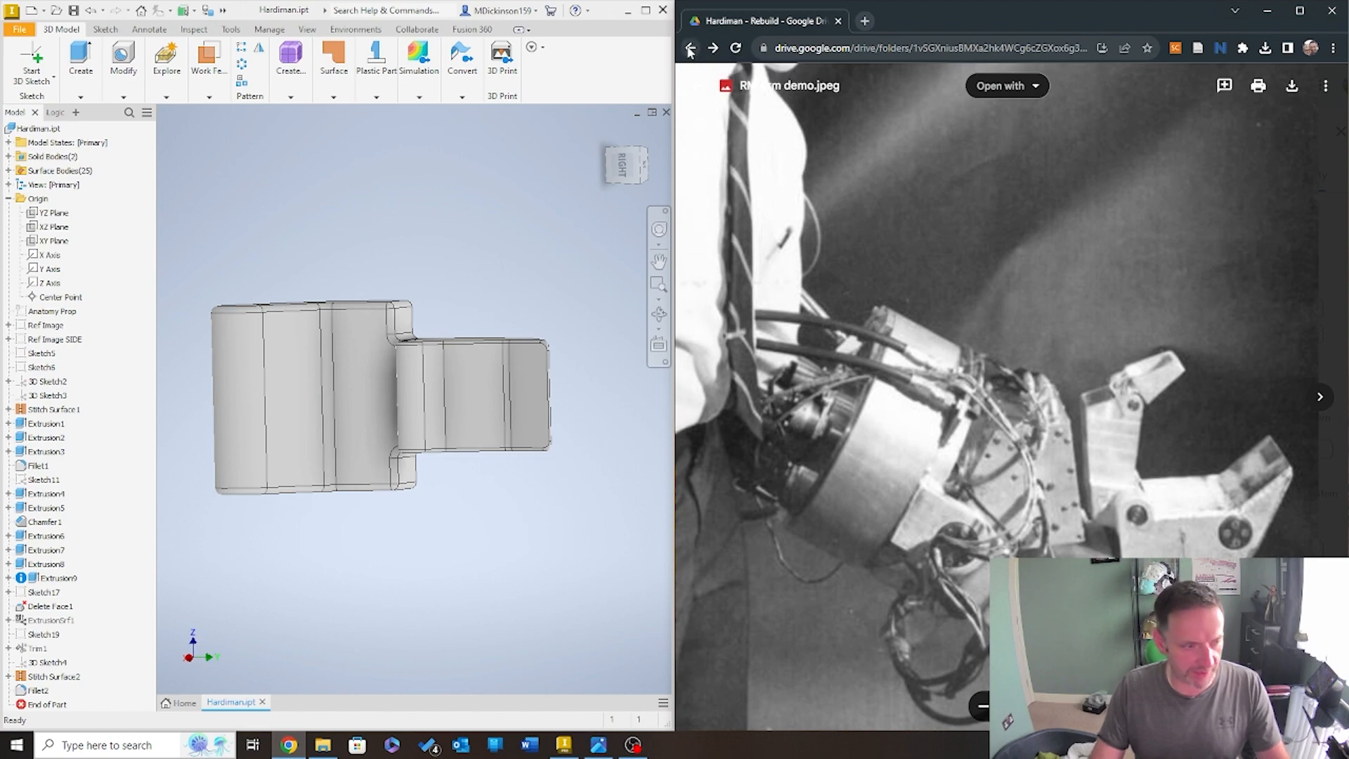
pyautogui.doubleClick(923, 17)
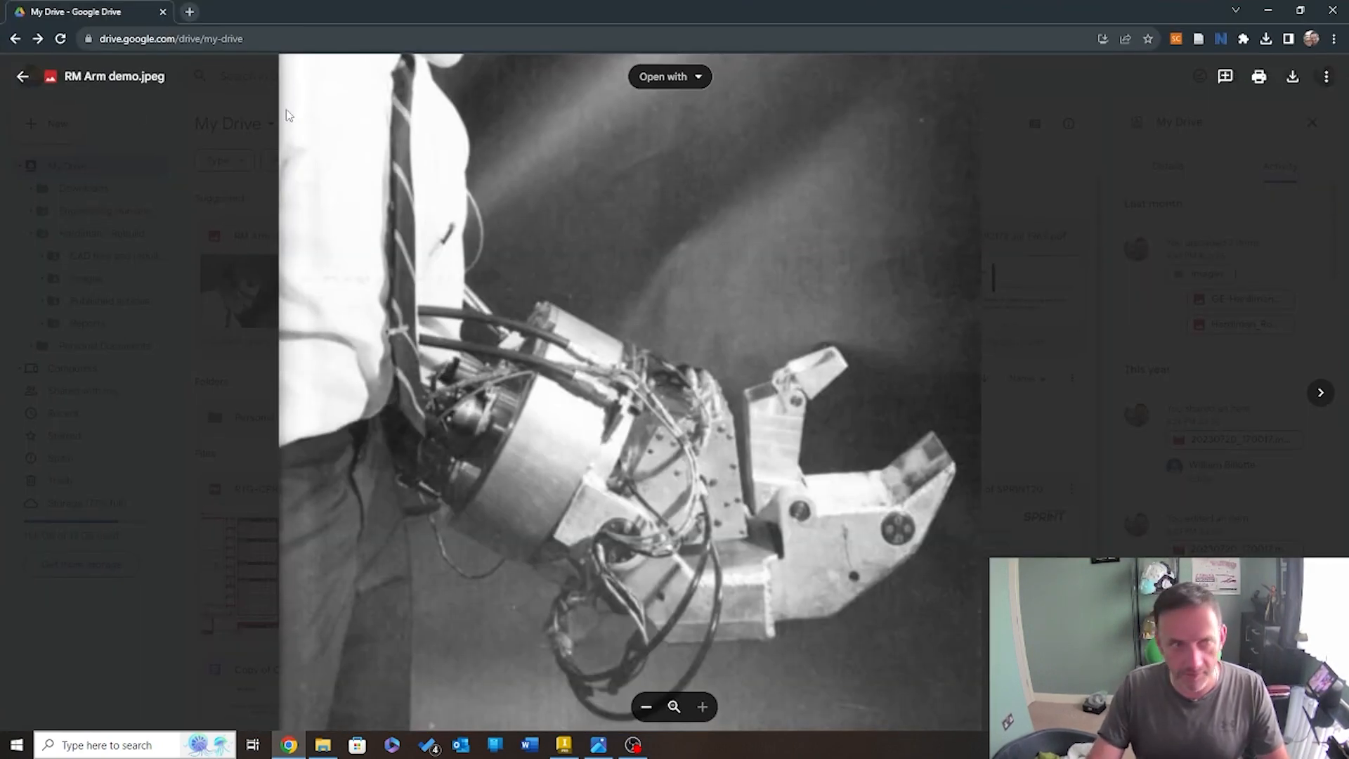
pyautogui.click(16, 76)
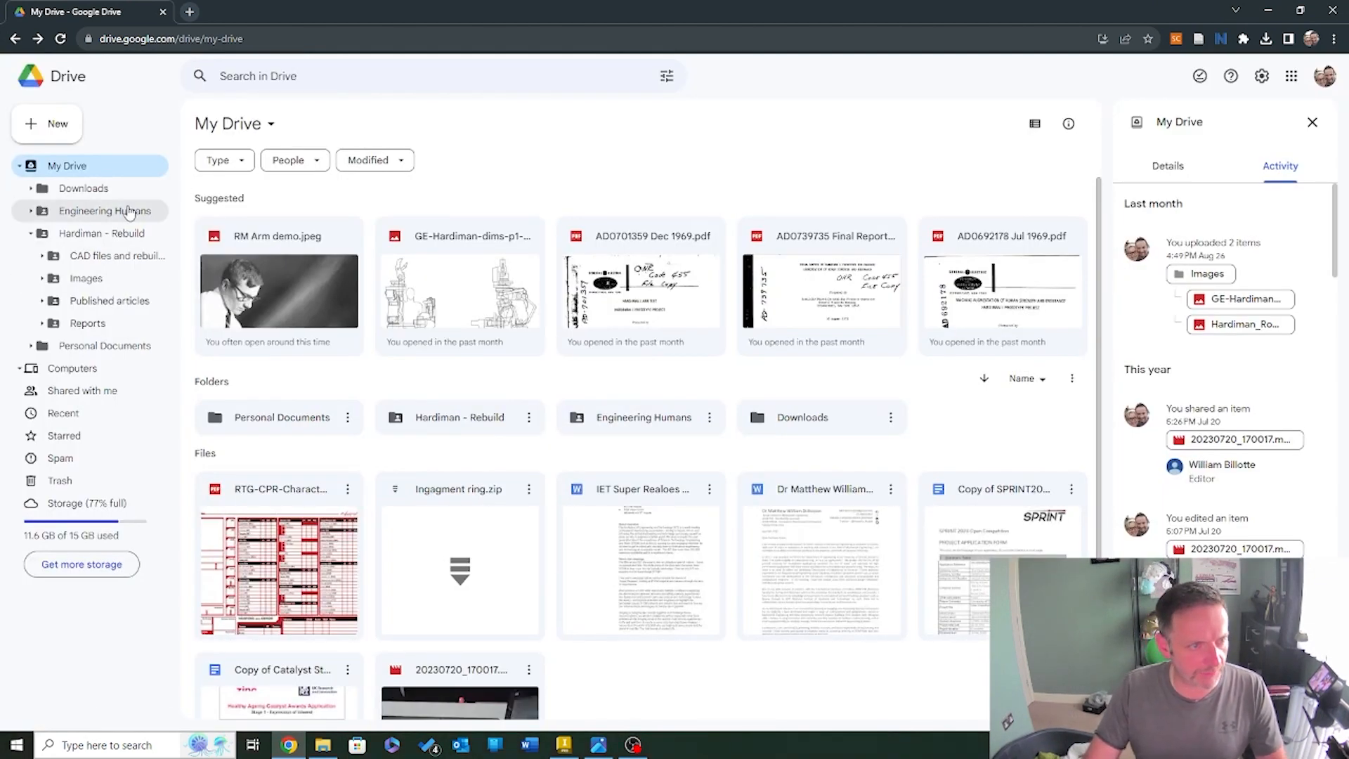
# Open the Images folder inside Hardiman - Rebuild and view Hardiman_RobTech3ap1-x640.jpg
pyautogui.click(131, 213)
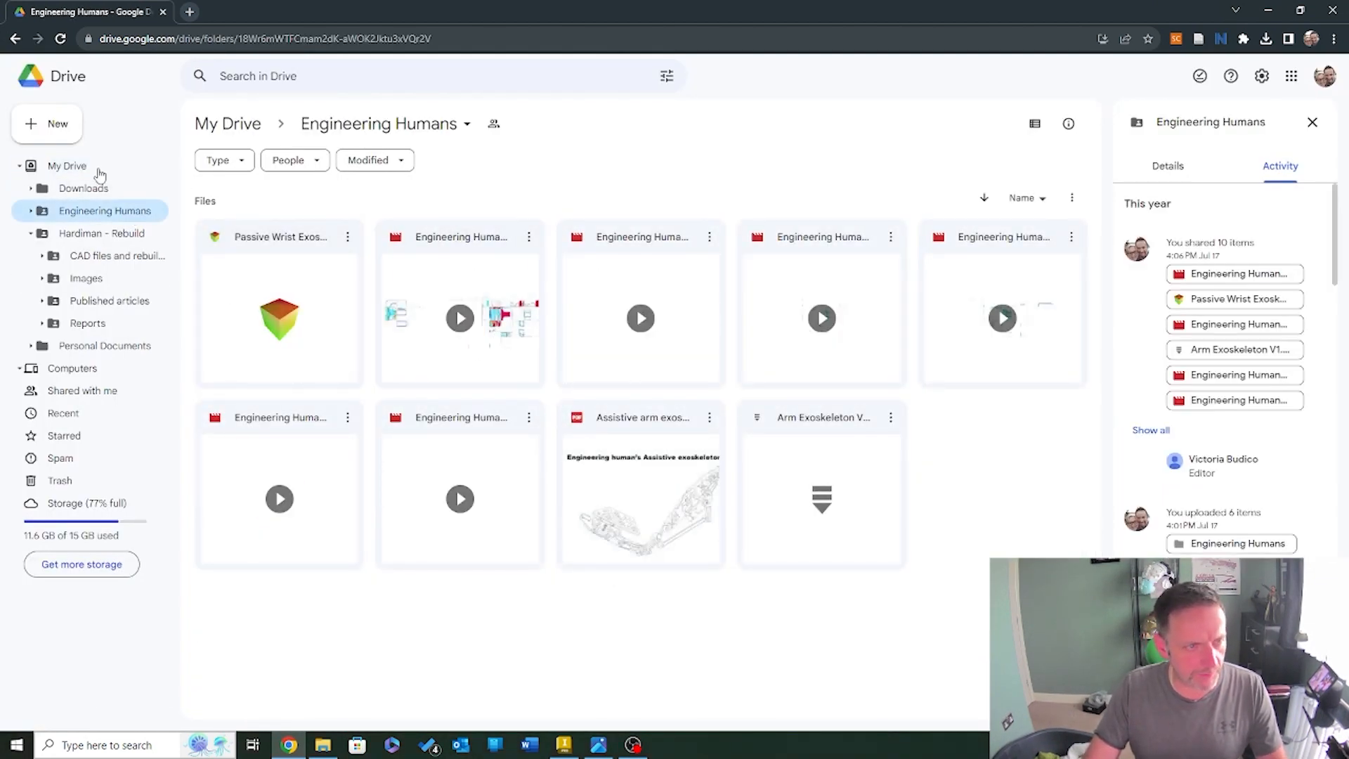
pyautogui.click(92, 237)
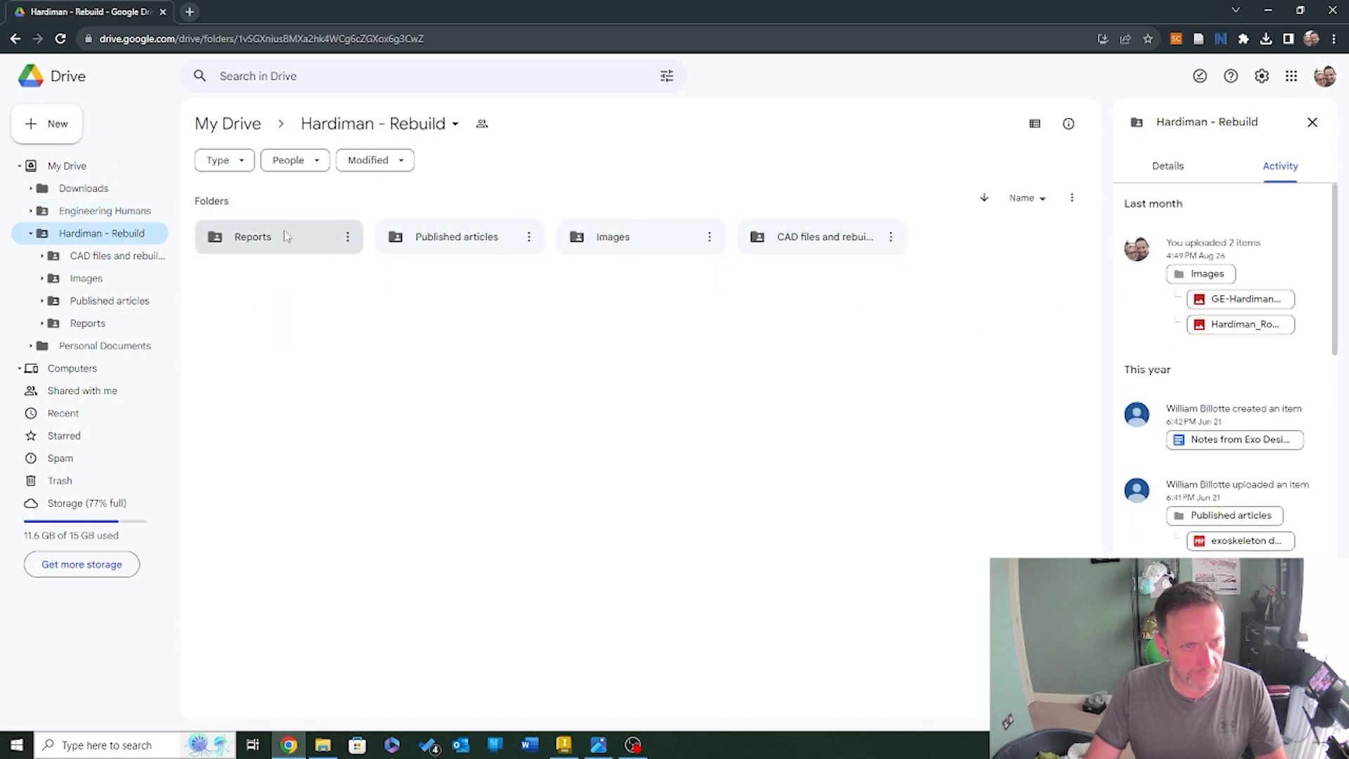
pyautogui.doubleClick(653, 246)
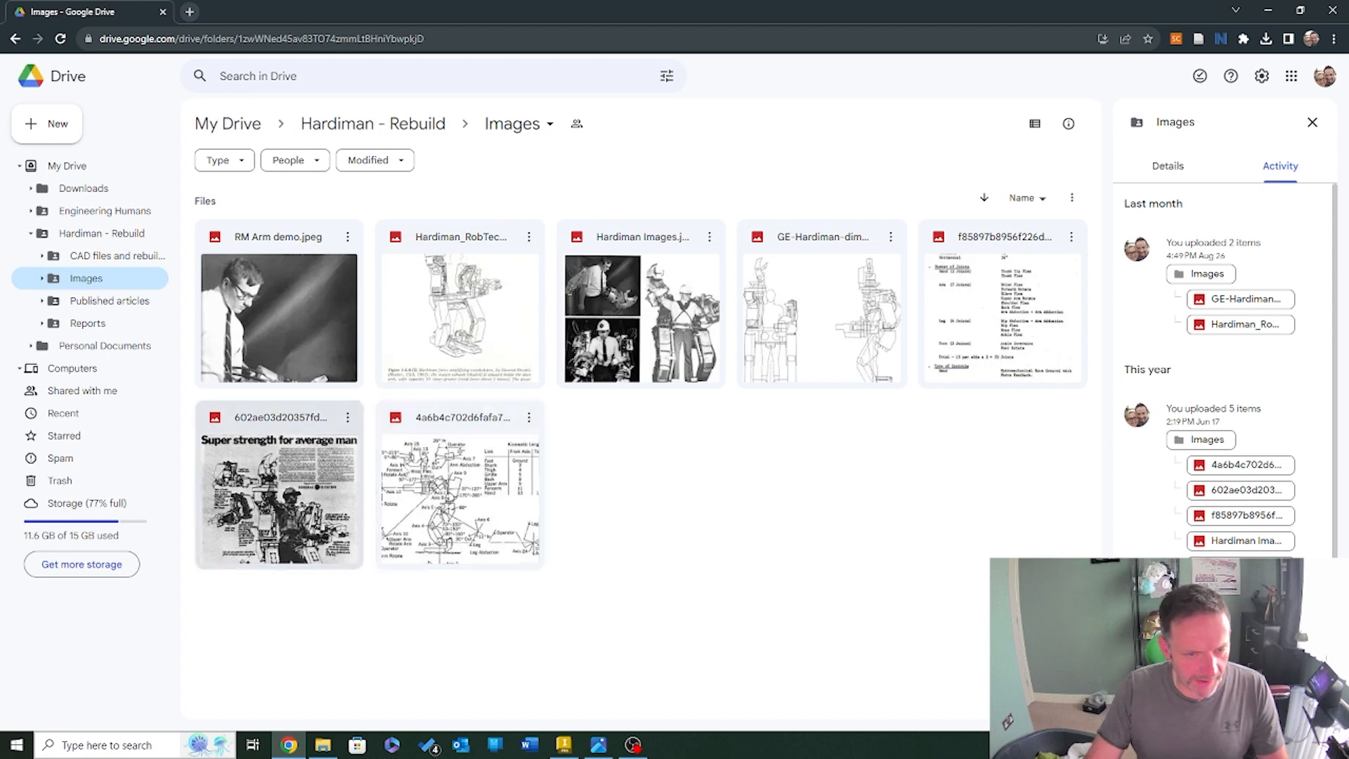
pyautogui.doubleClick(480, 287)
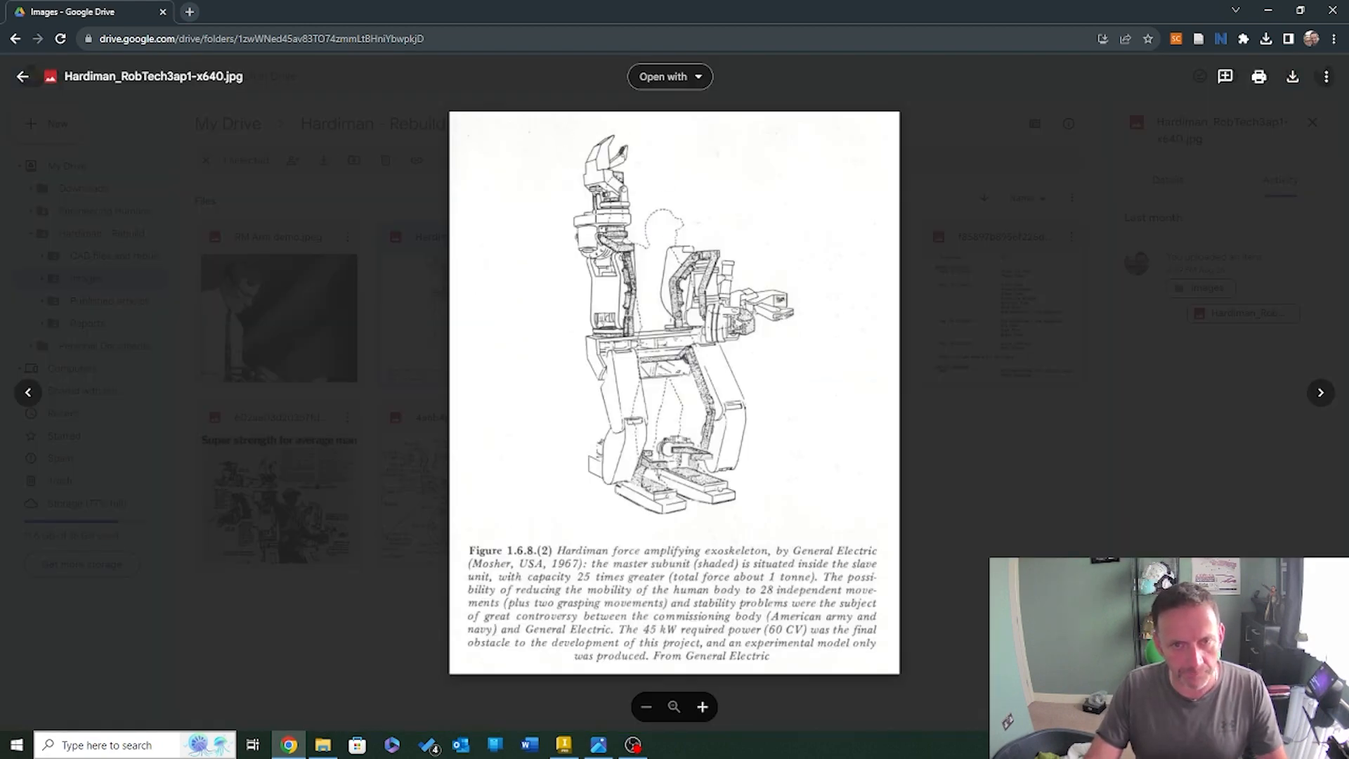
# Move the browser window with the Hardiman reference image aside, switch to Inventor and maximize its window
pyautogui.moveTo(677, 12); pyautogui.dragTo(1102, 152)
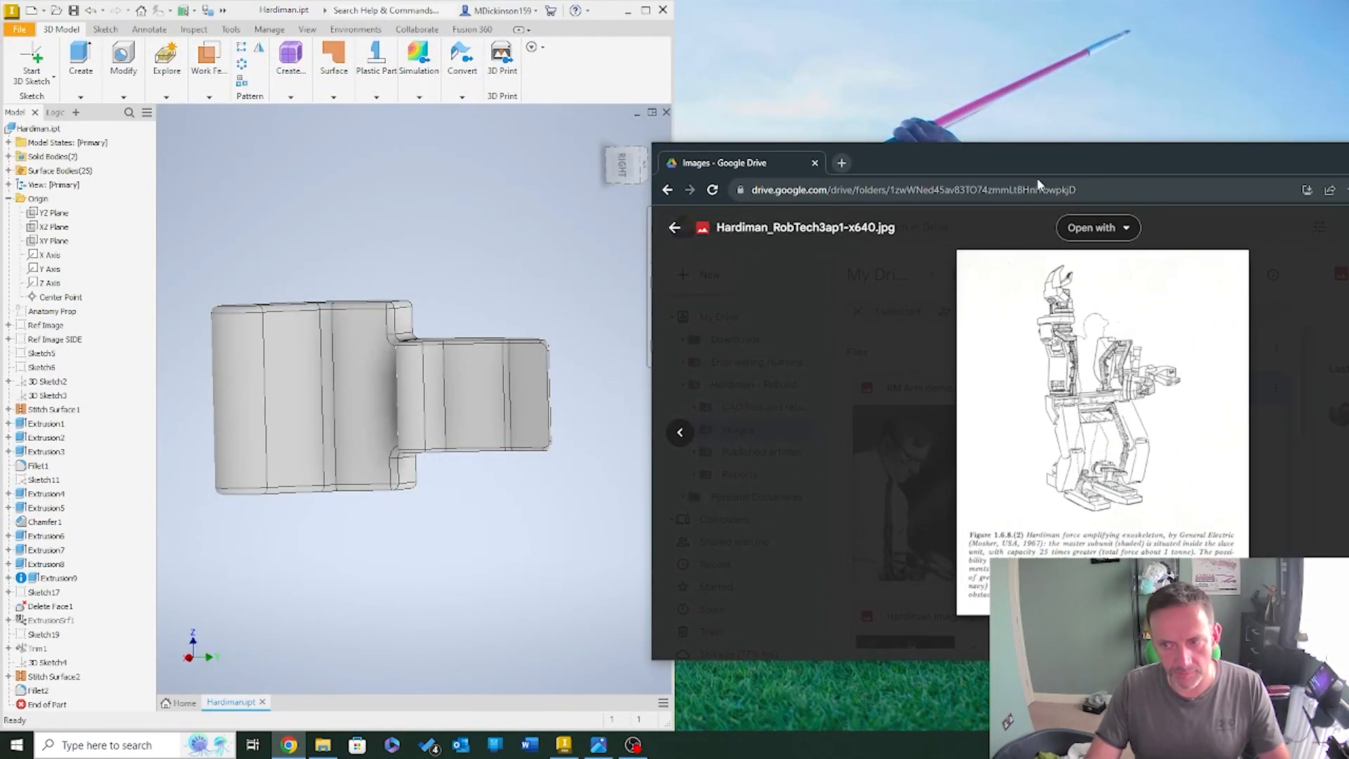
pyautogui.click(455, 209)
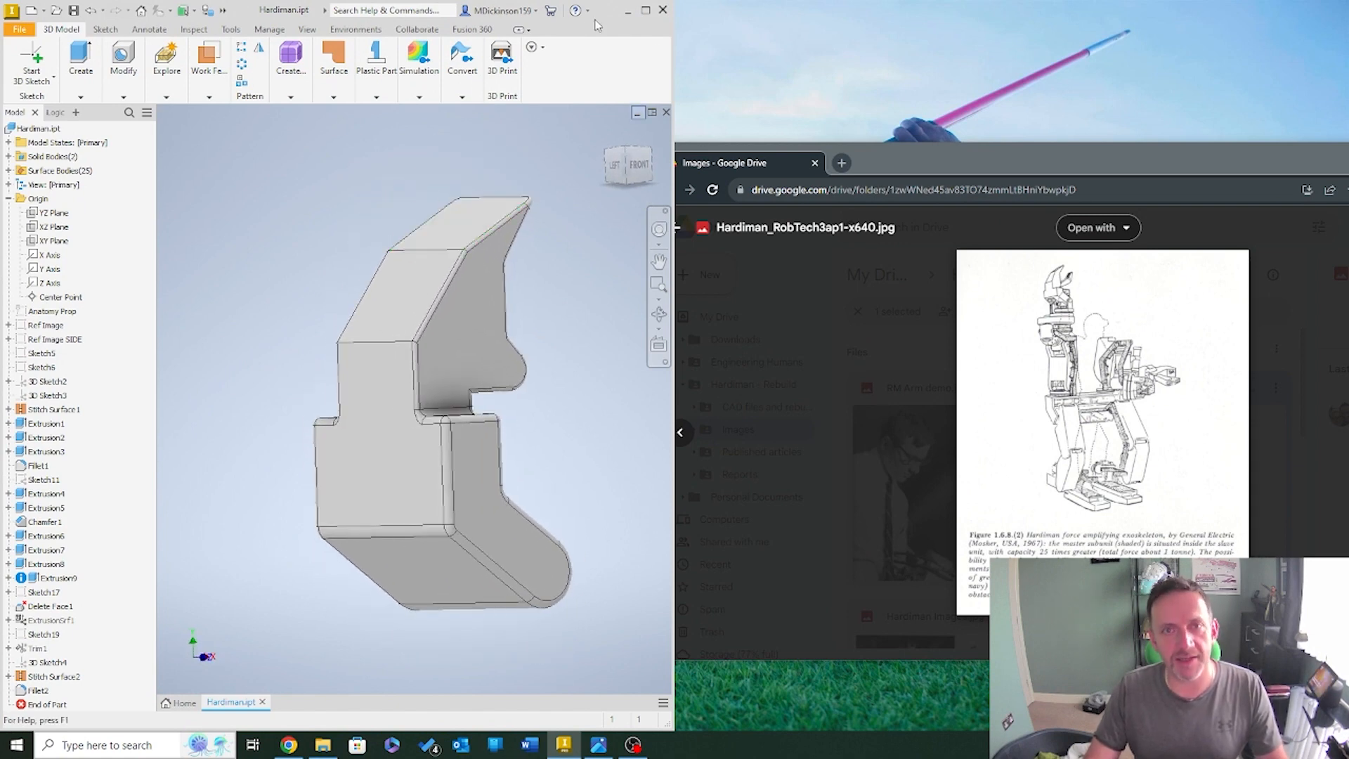
pyautogui.click(646, 11)
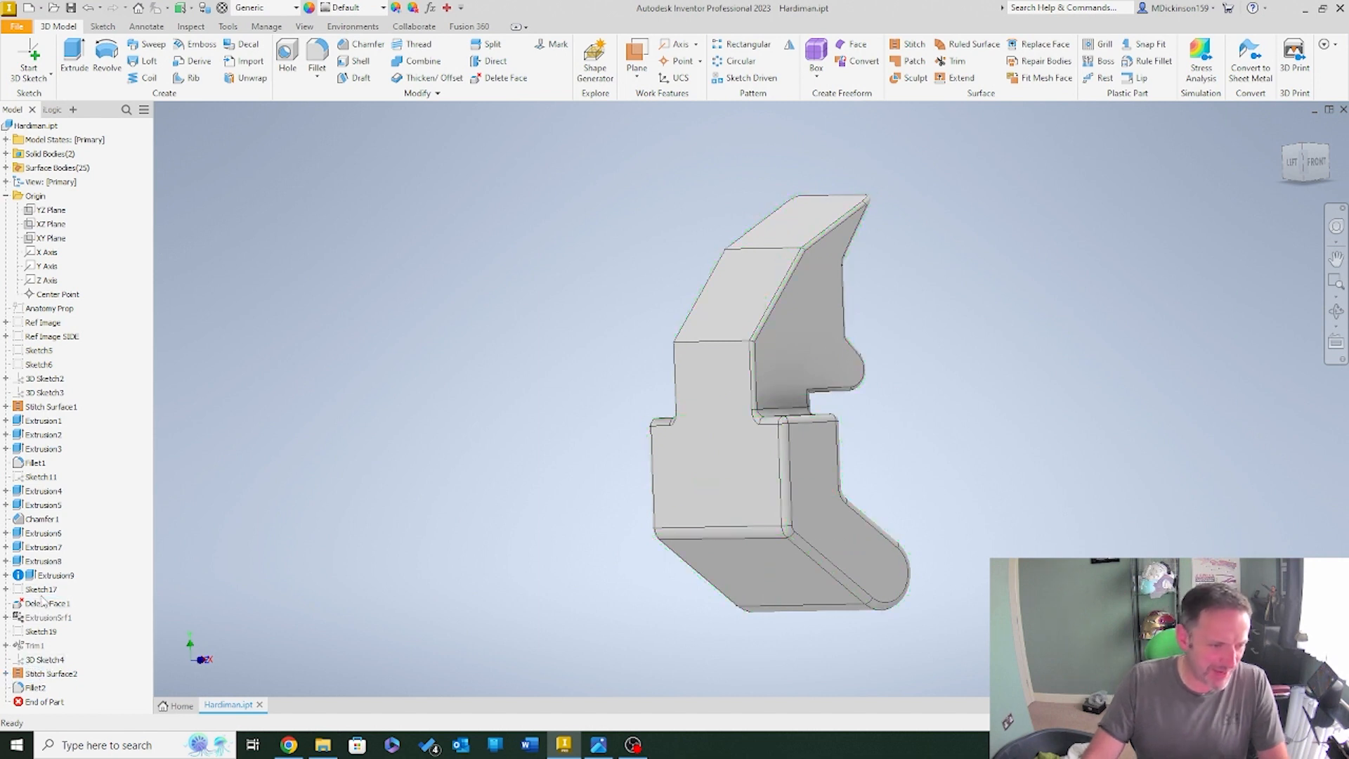
# Expand Stitch Surface2 and ExtrusionSrf1 in the feature tree and examine Sketch17, Sketch18 and Sketch19
pyautogui.scroll(-5, 545, 520)
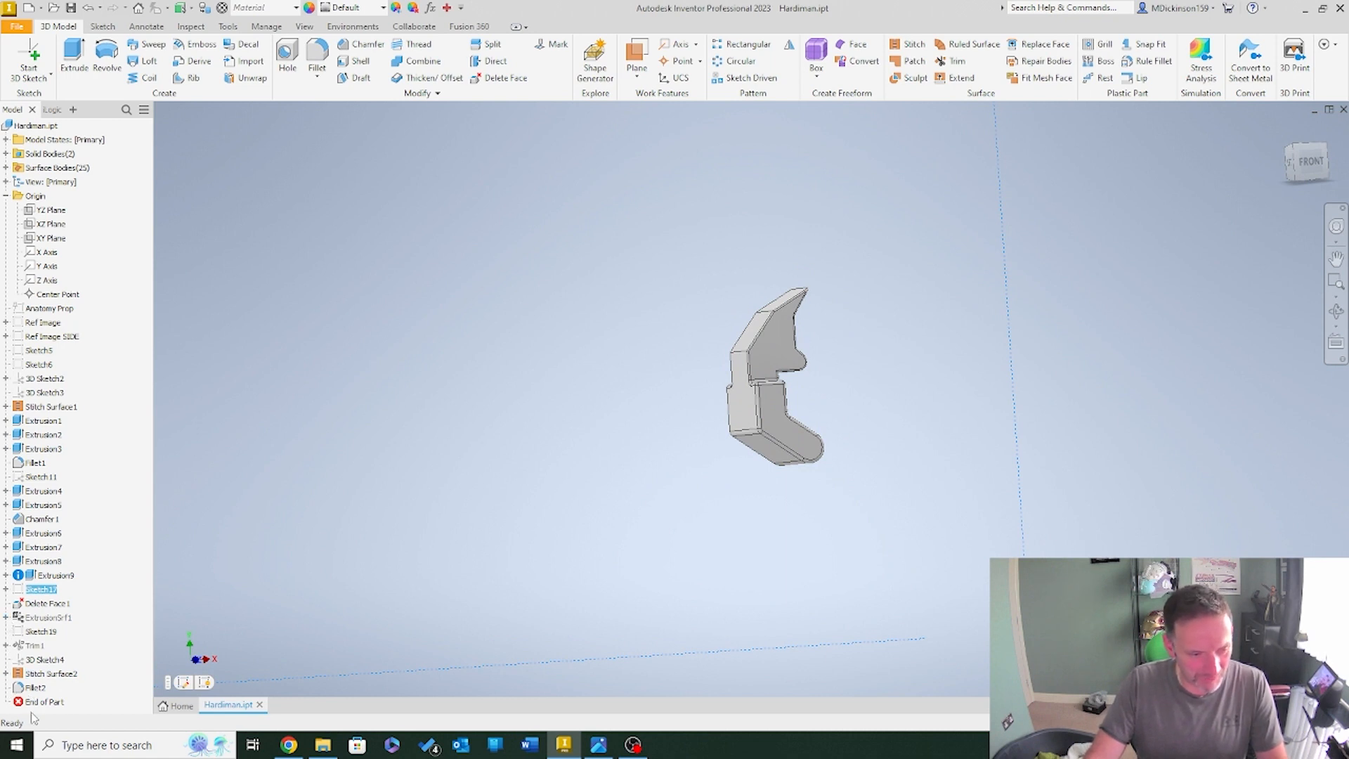
pyautogui.click(6, 674)
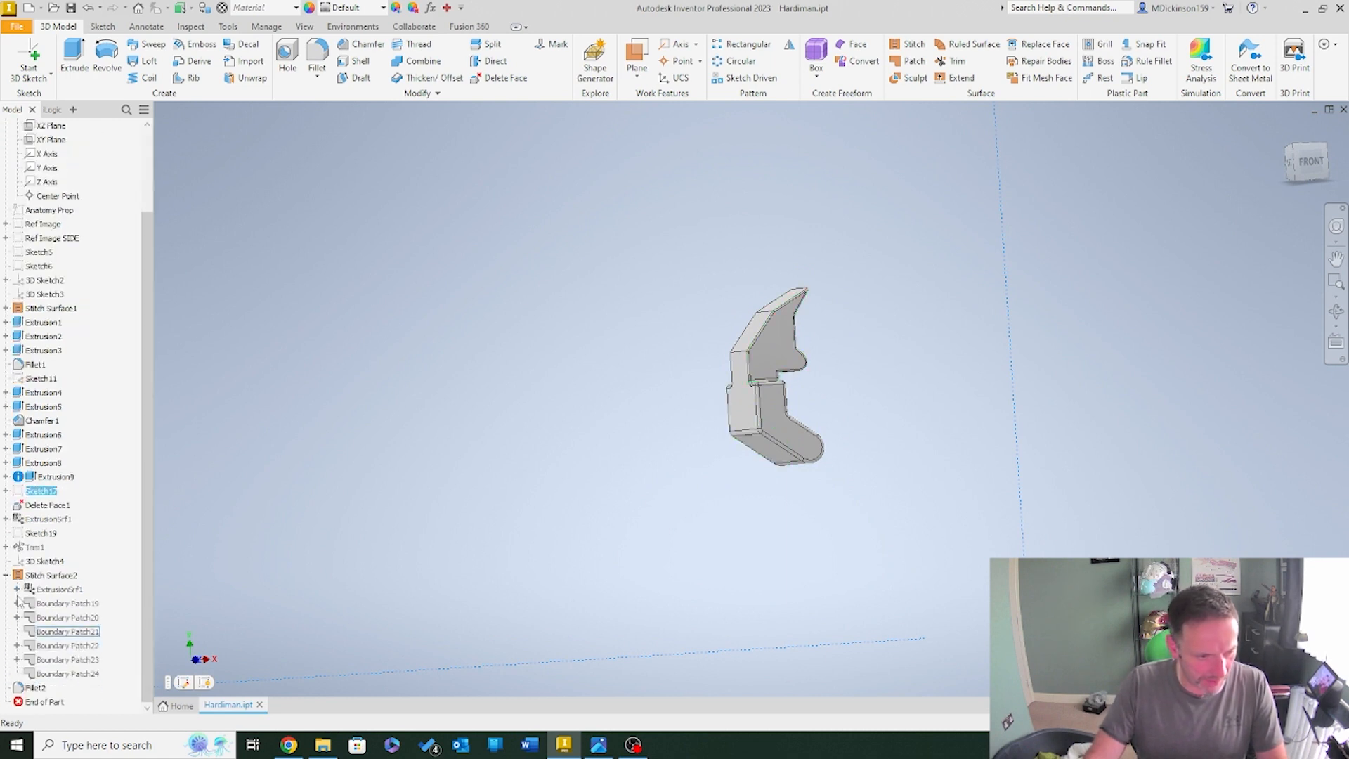
pyautogui.click(16, 589)
pyautogui.click(68, 605)
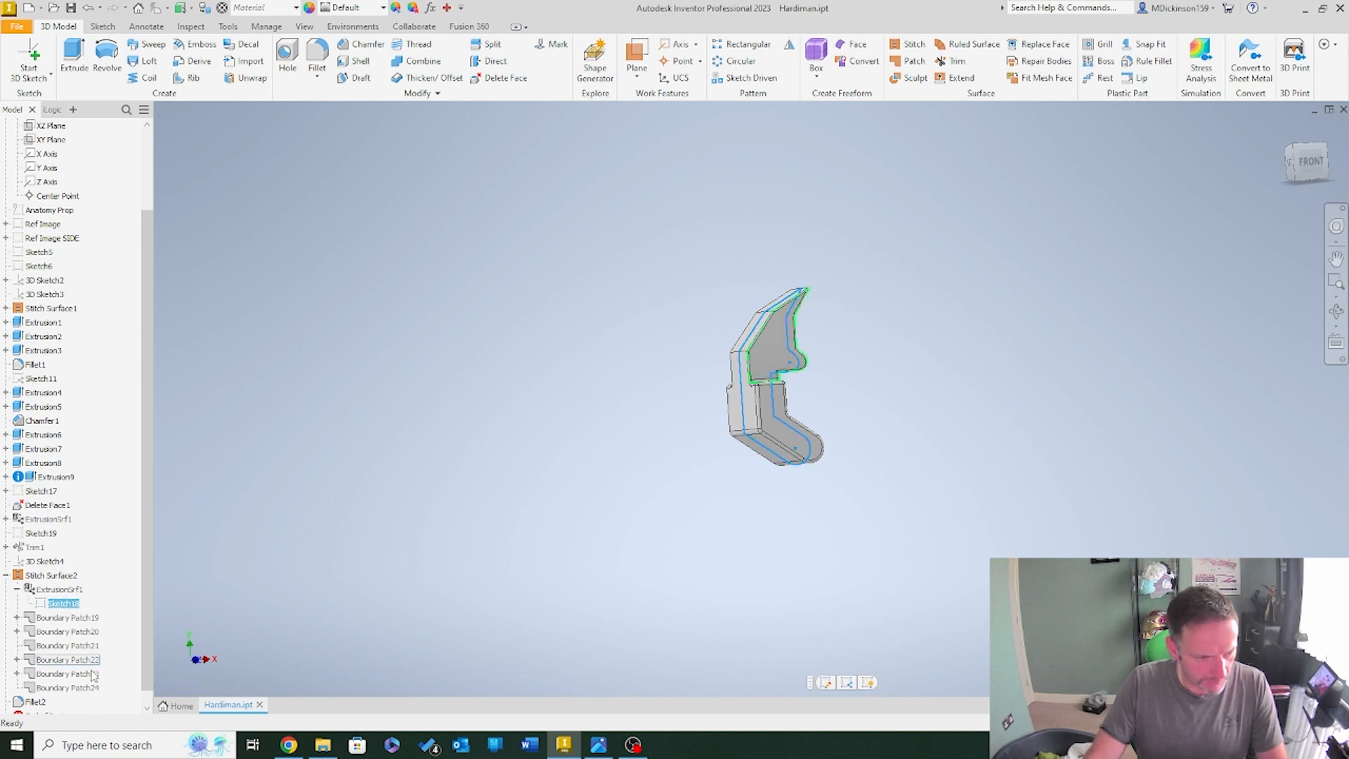
pyautogui.scroll(-1, 102, 670)
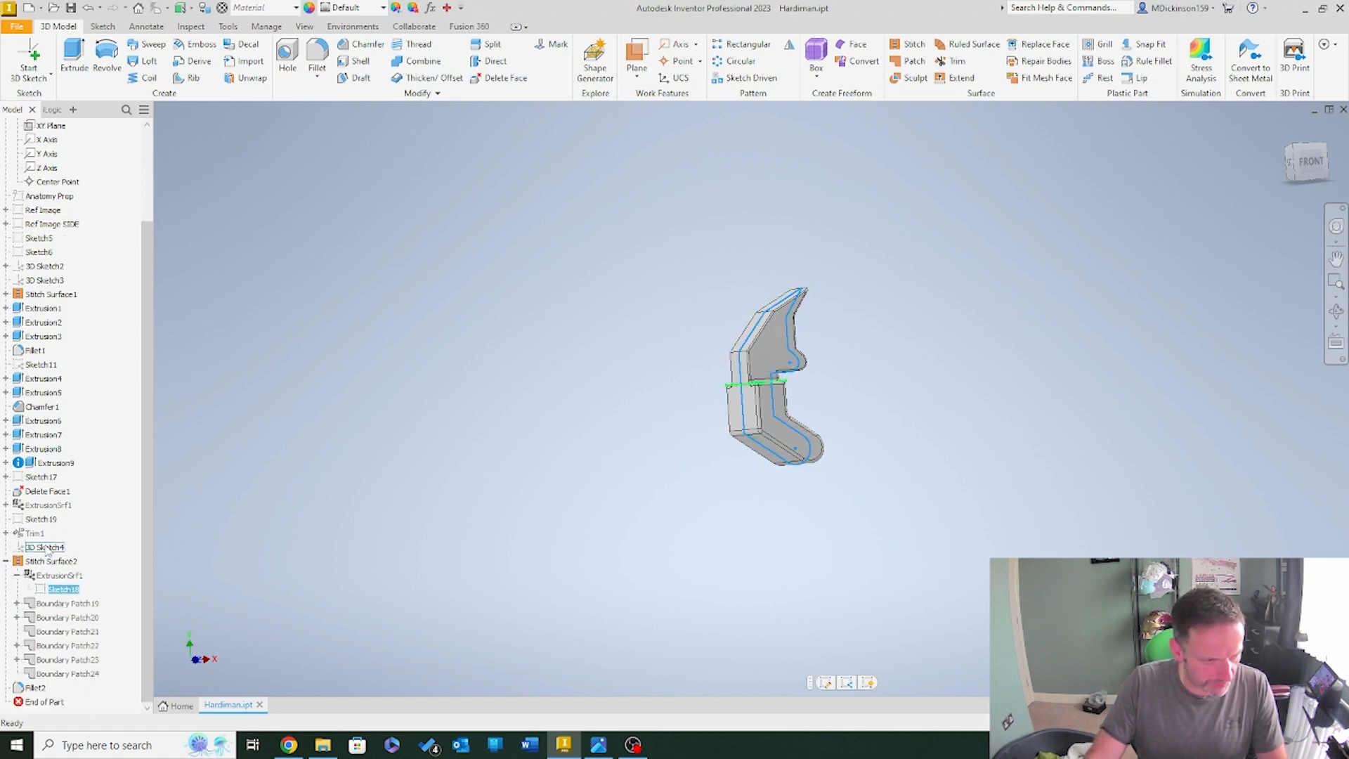
pyautogui.click(40, 520)
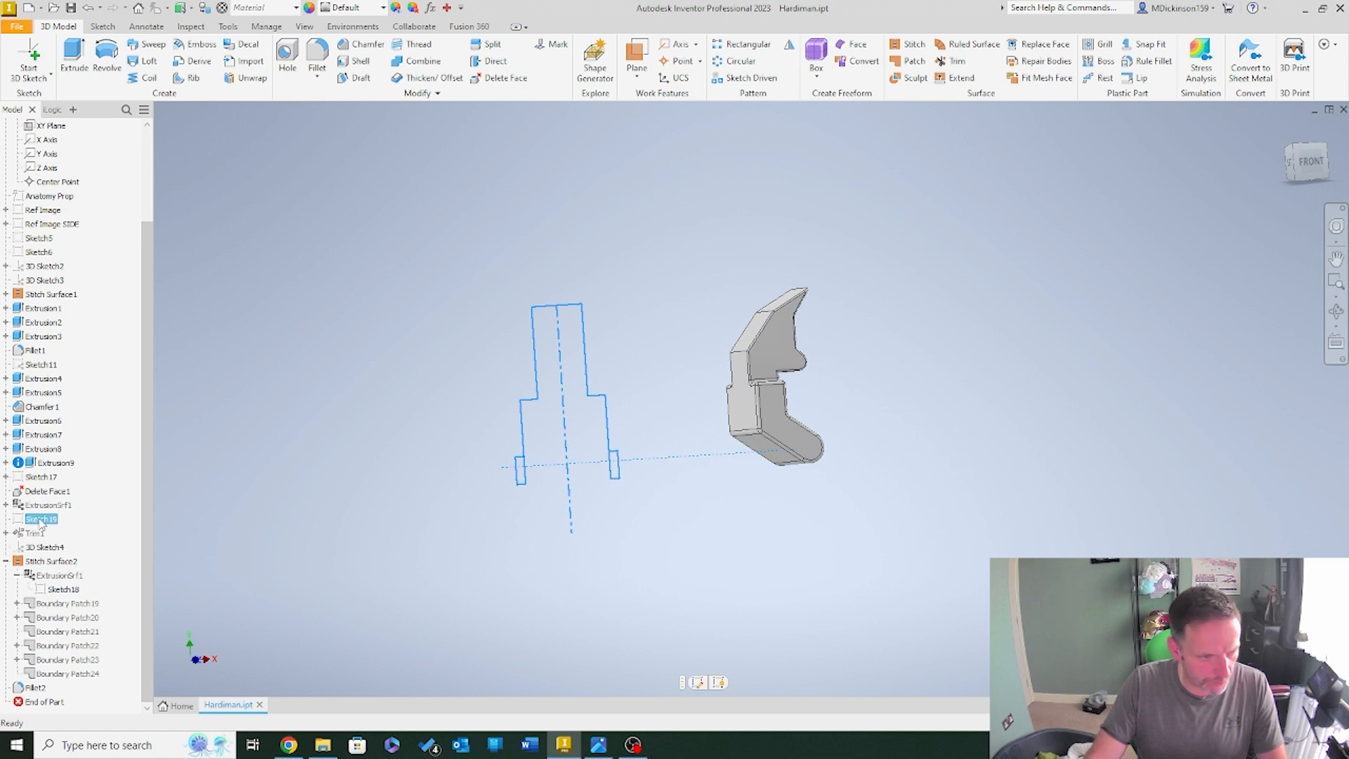
pyautogui.click(6, 505)
pyautogui.click(63, 506)
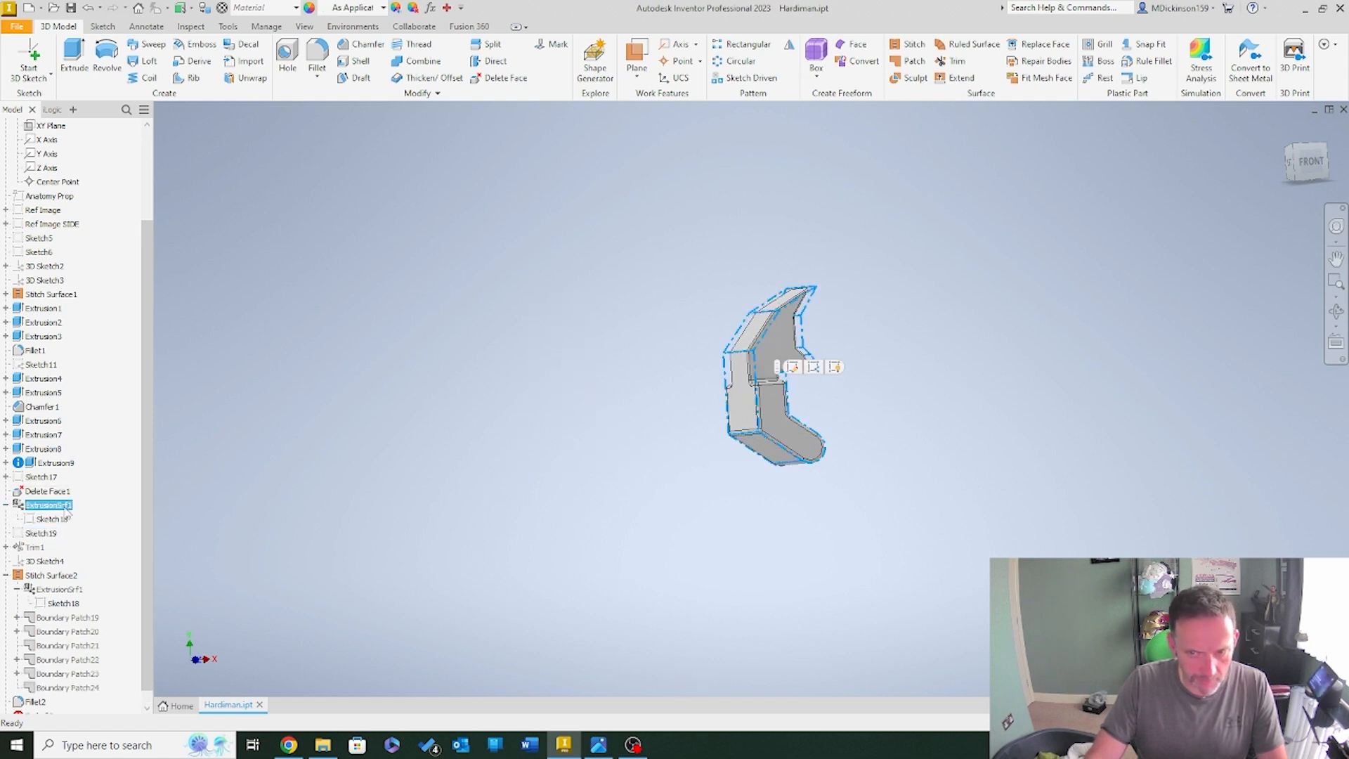
pyautogui.click(40, 477)
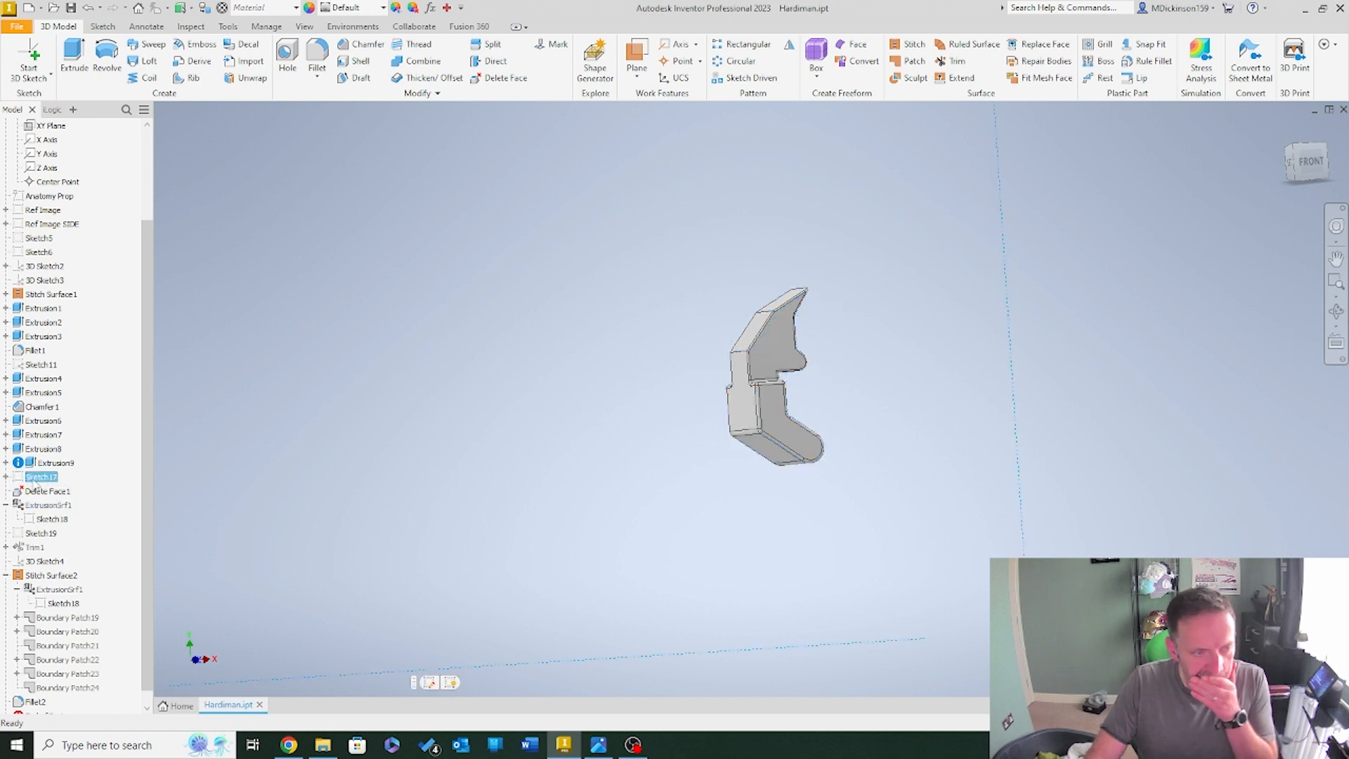
pyautogui.press('m')
pyautogui.rightClick(45, 478)
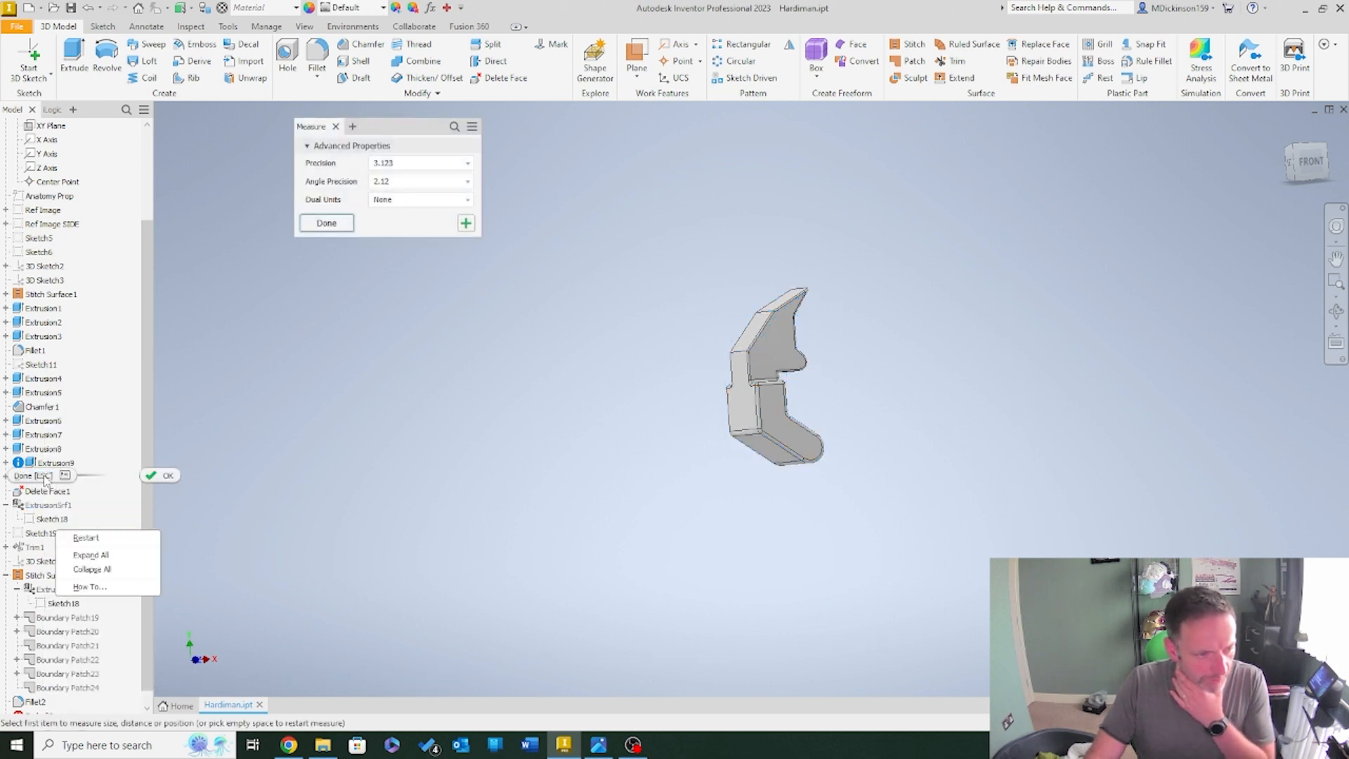
pyautogui.click(380, 408)
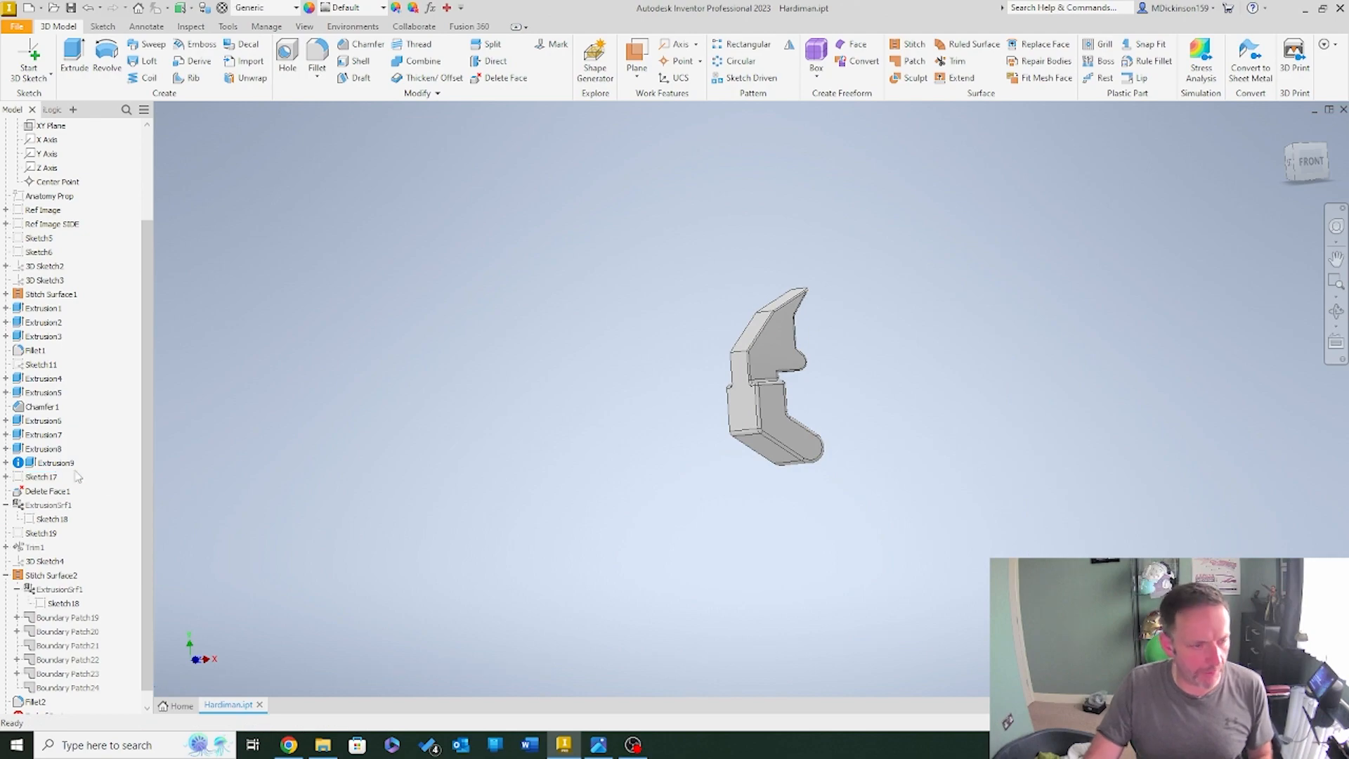
# Show Sketch17's reference image, examine its wrist and gripper drawings against the part, and hide the sketch again
pyautogui.rightClick(42, 477)
pyautogui.click(77, 554)
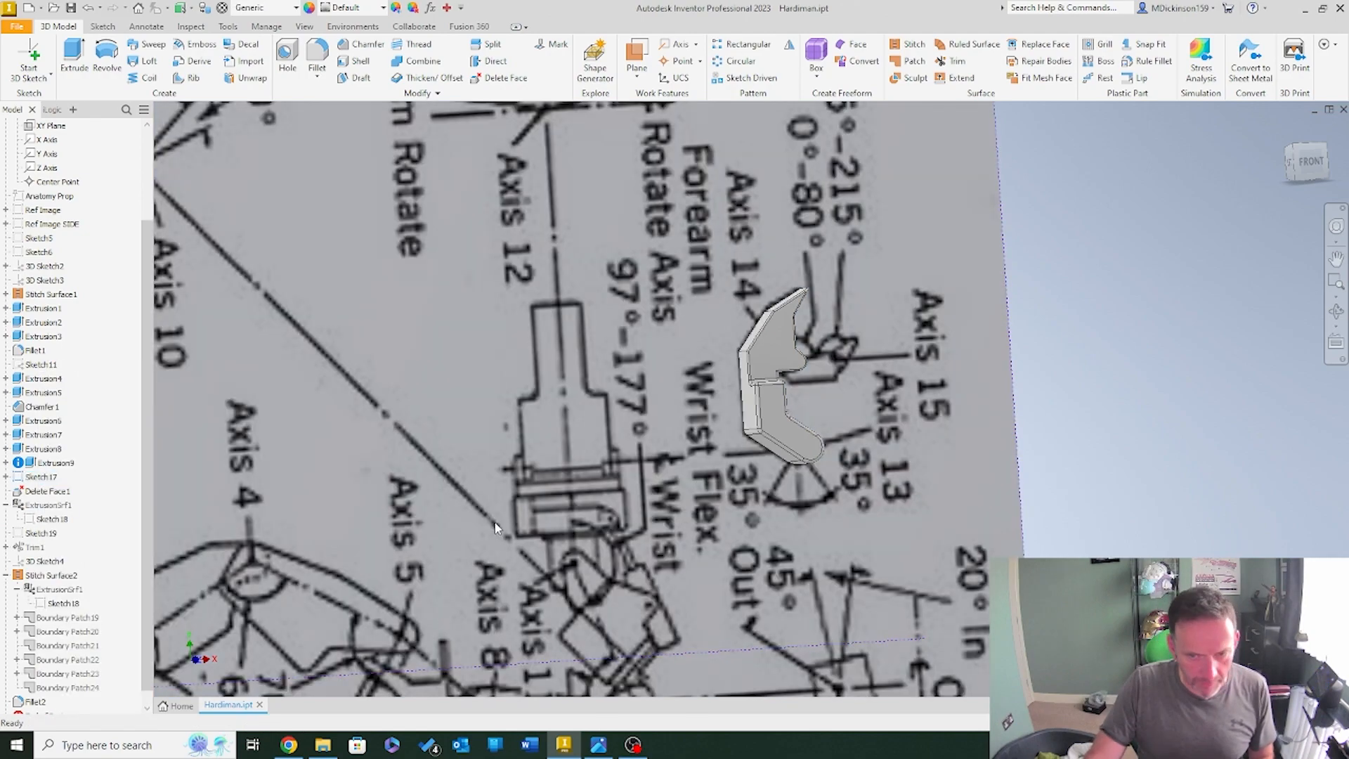
pyautogui.scroll(-2, 744, 460)
pyautogui.scroll(-3, 765, 450)
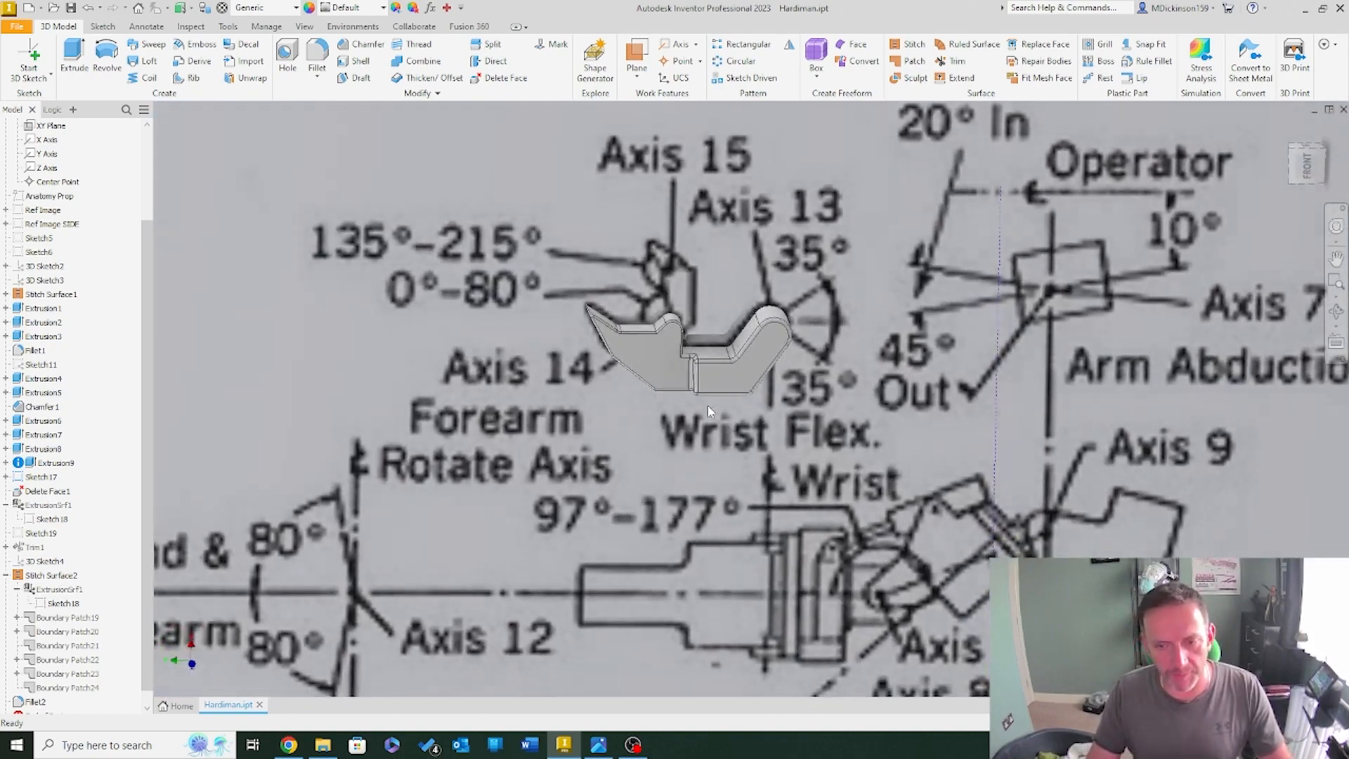
pyautogui.scroll(1, 708, 406)
pyautogui.scroll(-2, 765, 360)
pyautogui.keyDown('shift'); pyautogui.moveTo(708, 406); pyautogui.dragTo(872, 432, button='middle'); pyautogui.keyUp('shift')
pyautogui.scroll(2, 873, 432)
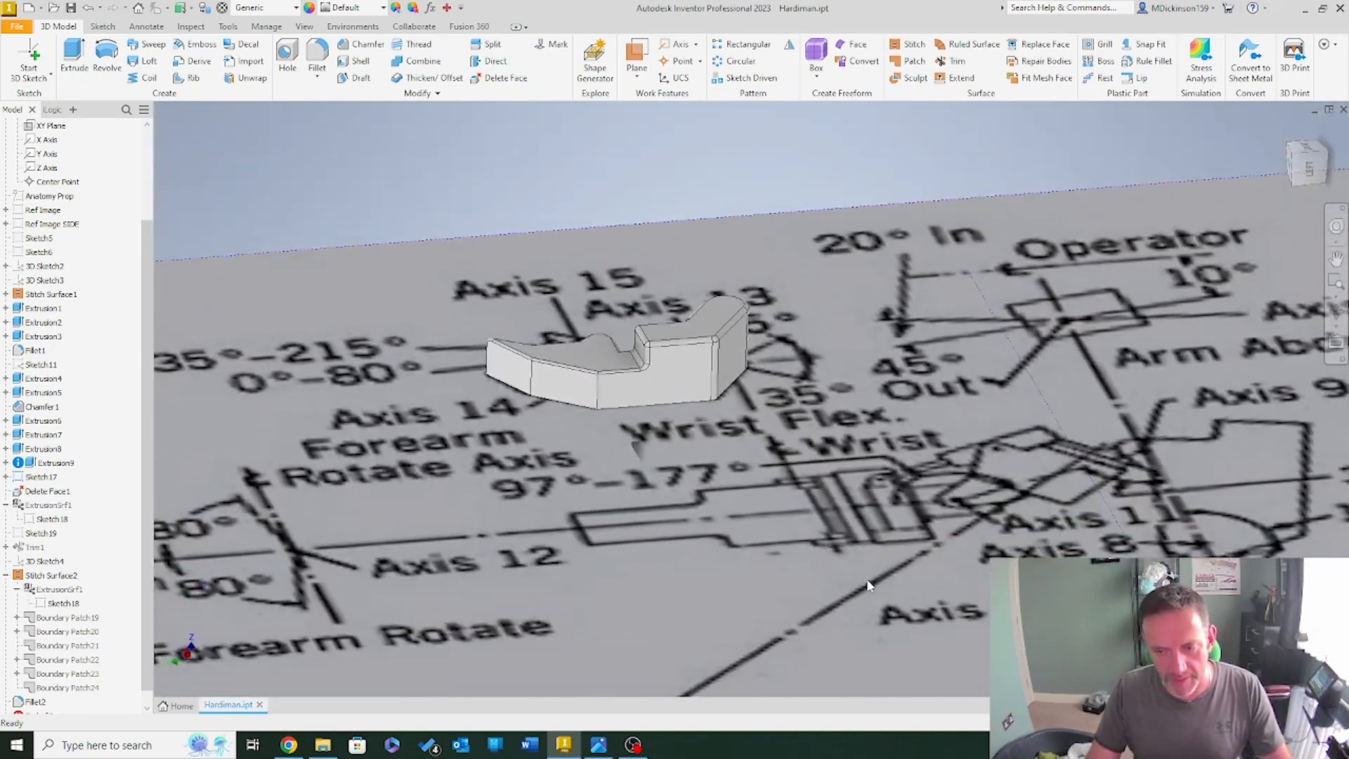
pyautogui.scroll(-3, 765, 548)
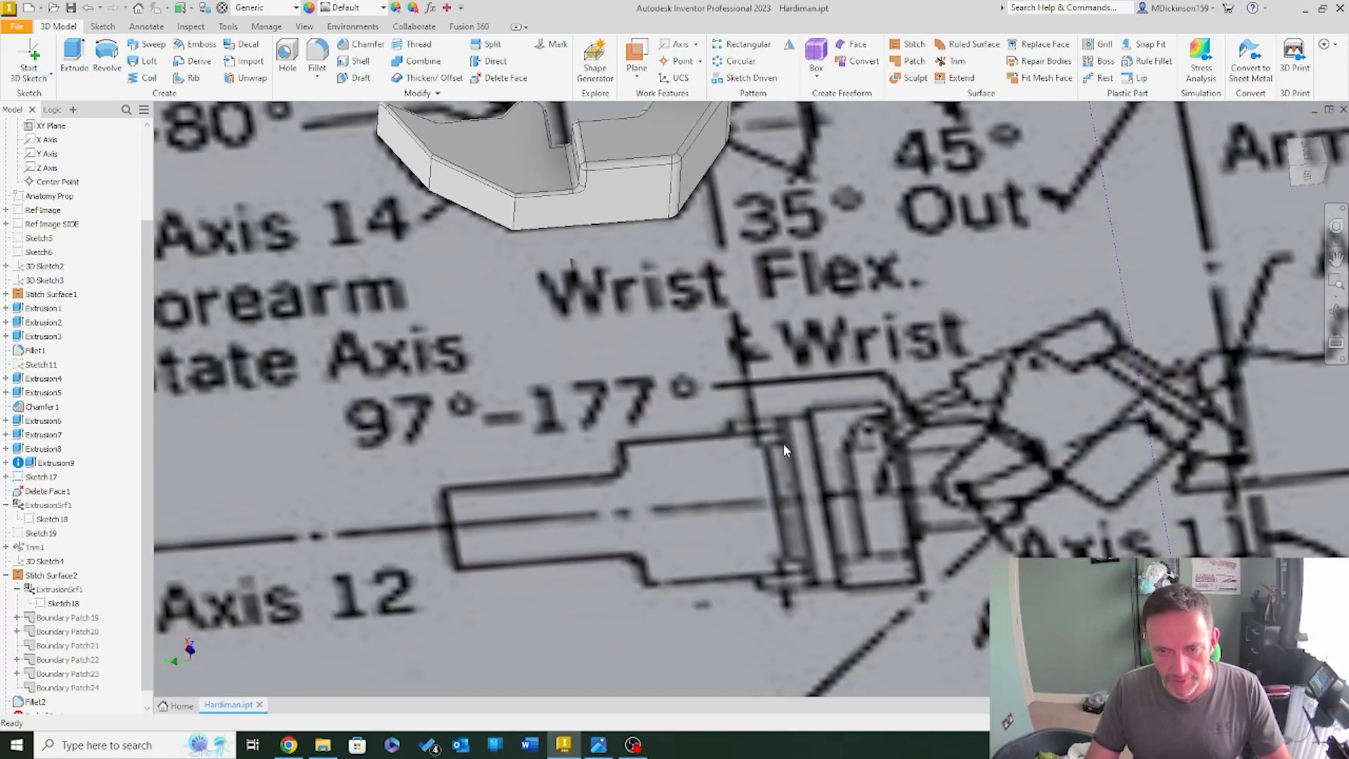
pyautogui.scroll(2, 724, 364)
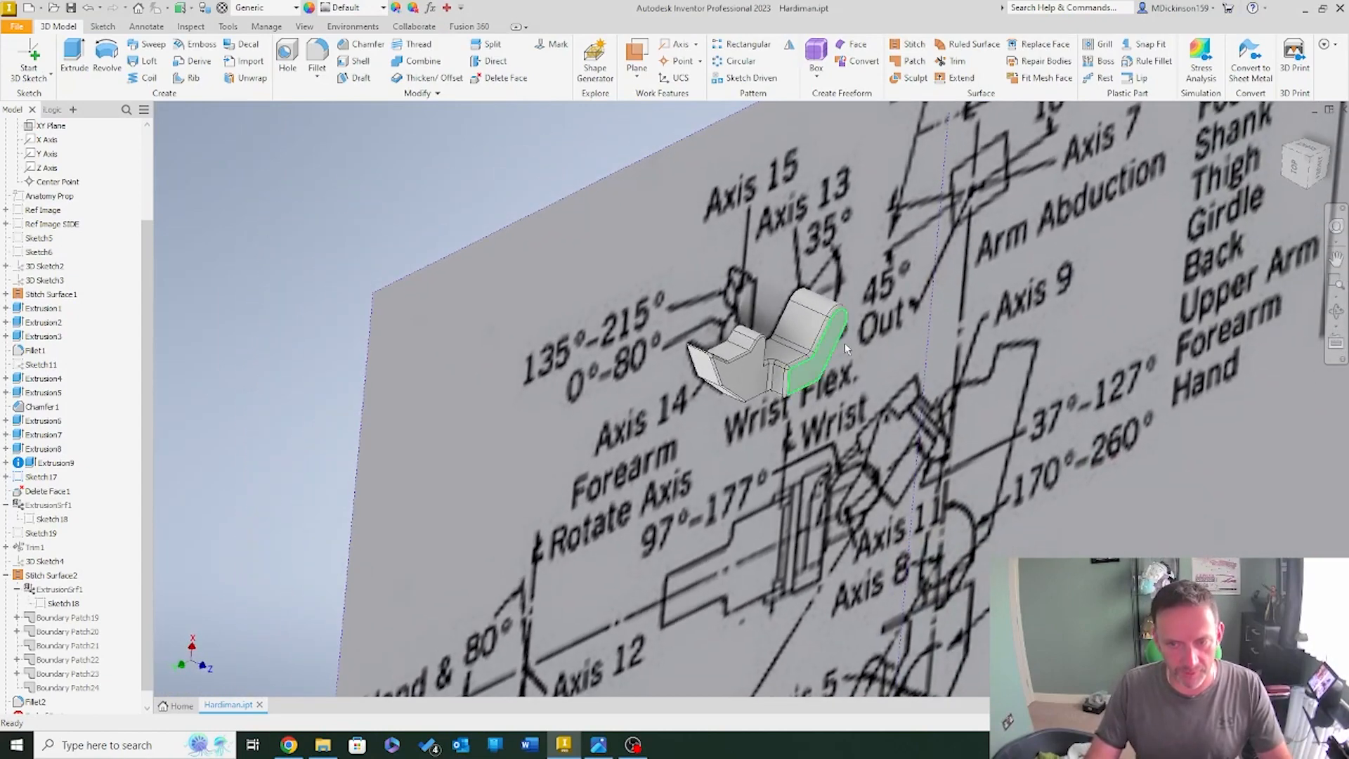
pyautogui.rightClick(50, 476)
pyautogui.click(108, 558)
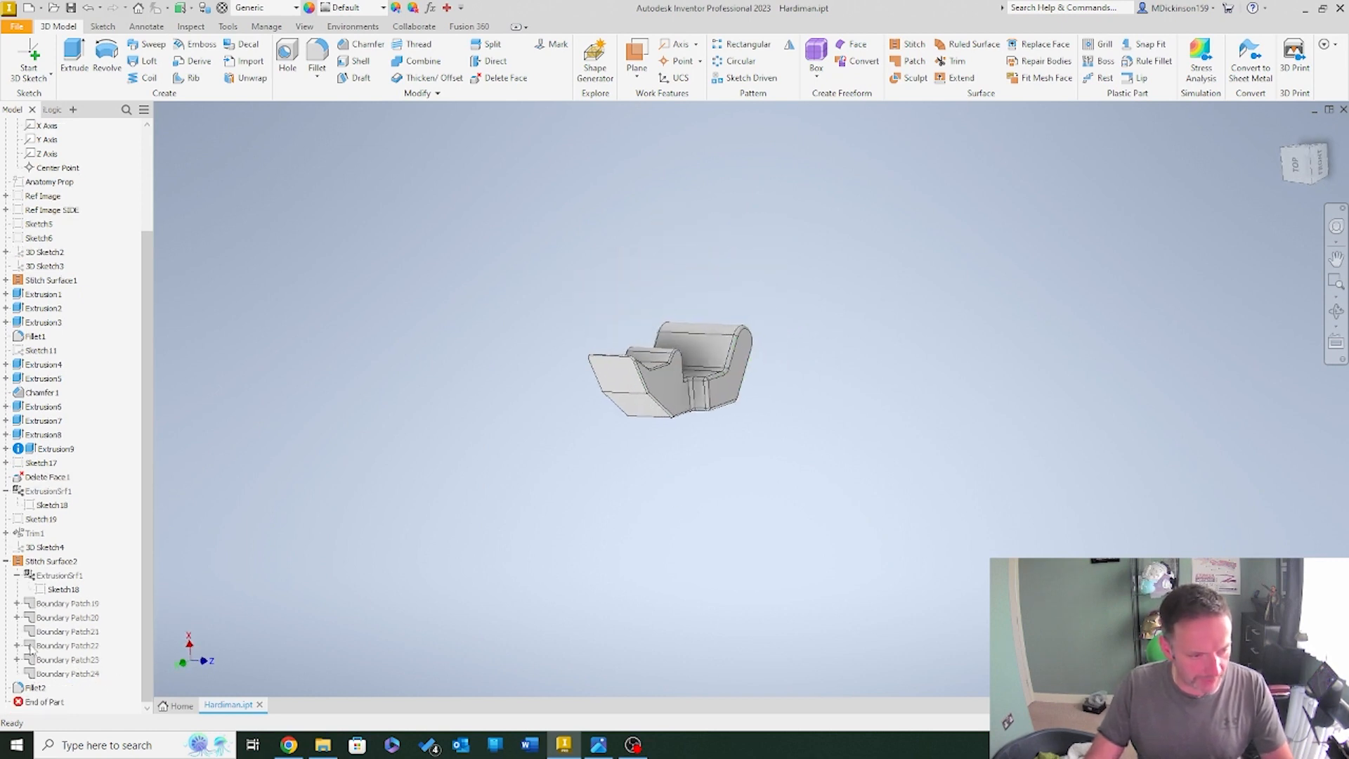
# Expand Trim1 and make its Sketch20 outline and dimensions visible on the gripper part
pyautogui.click(34, 534)
pyautogui.click(6, 533)
pyautogui.click(48, 546)
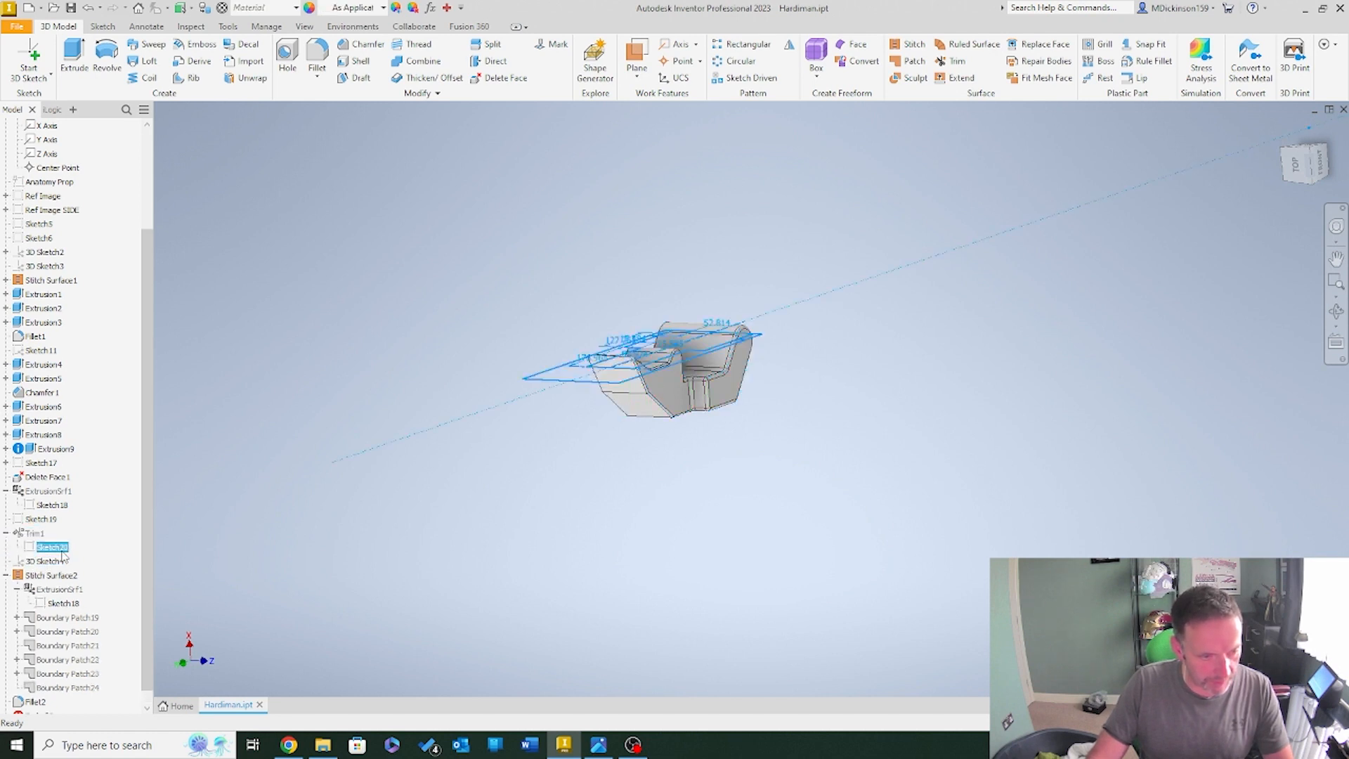
pyautogui.rightClick(49, 547)
pyautogui.click(129, 632)
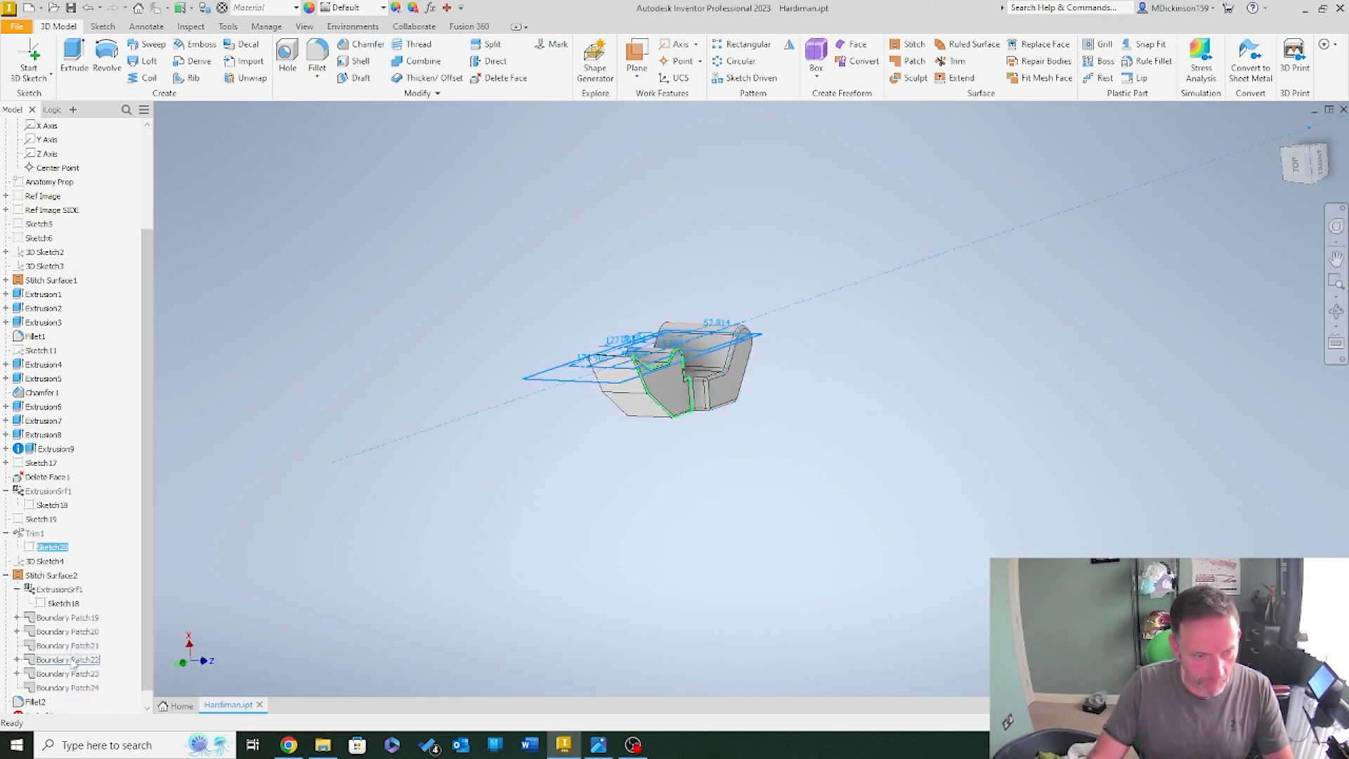
pyautogui.rightClick(62, 546)
pyautogui.click(128, 635)
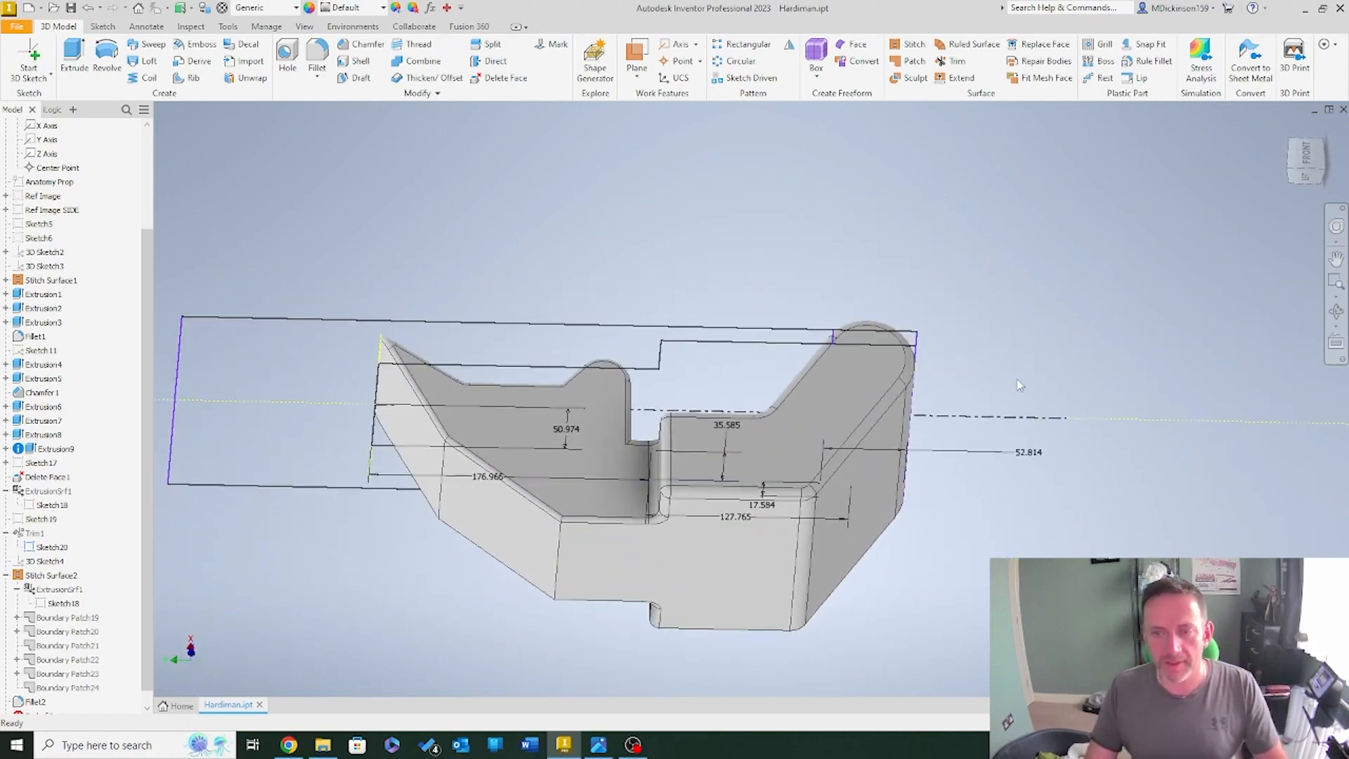
pyautogui.click(886, 366)
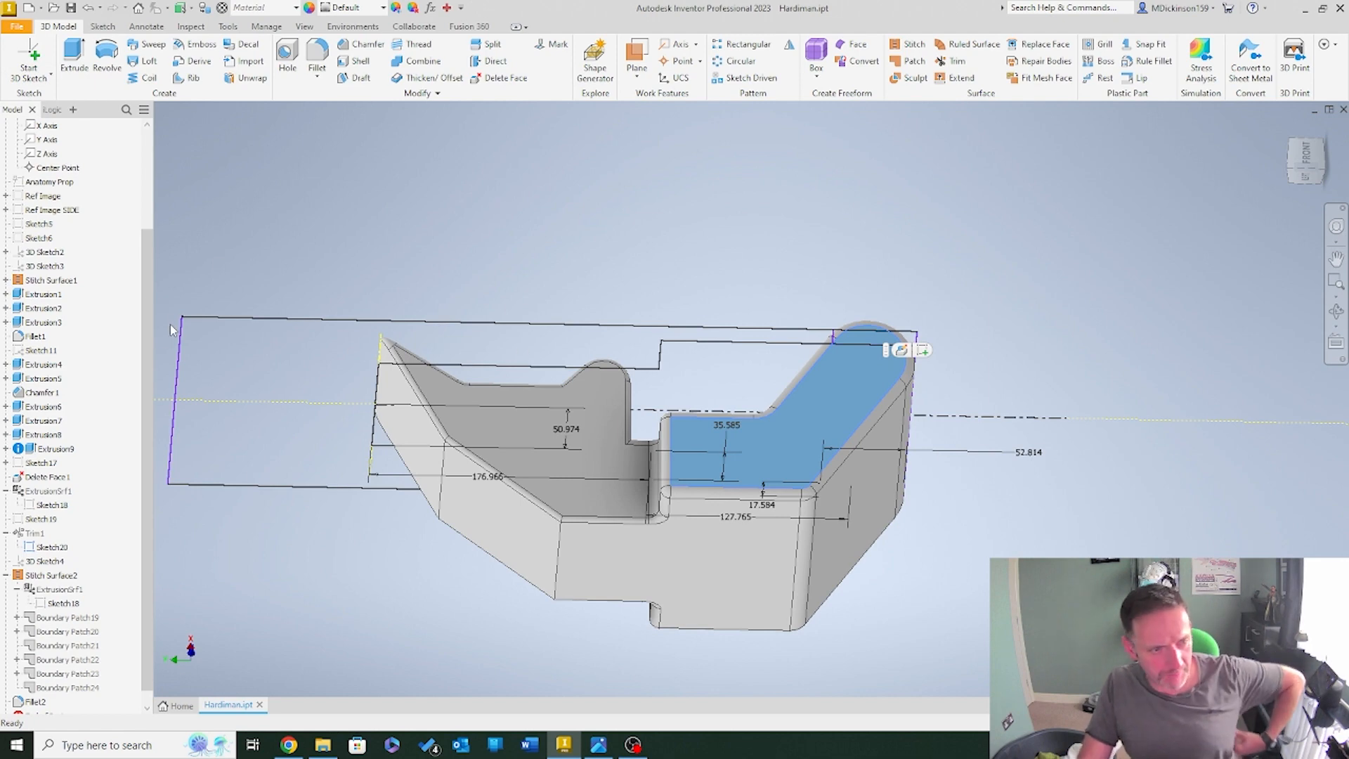
# Start a new 2D sketch on the XY Plane of the origin
pyautogui.scroll(3, 85, 267)
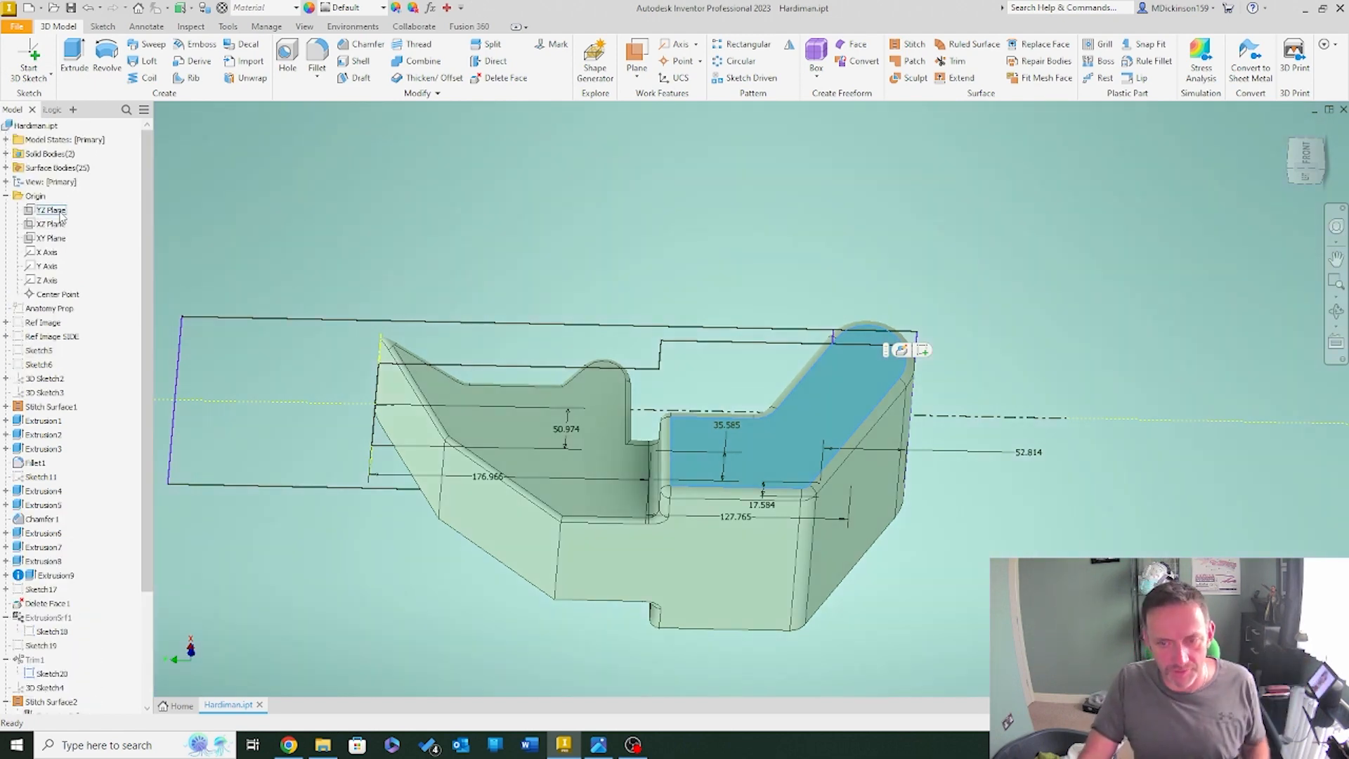
pyautogui.click(59, 213)
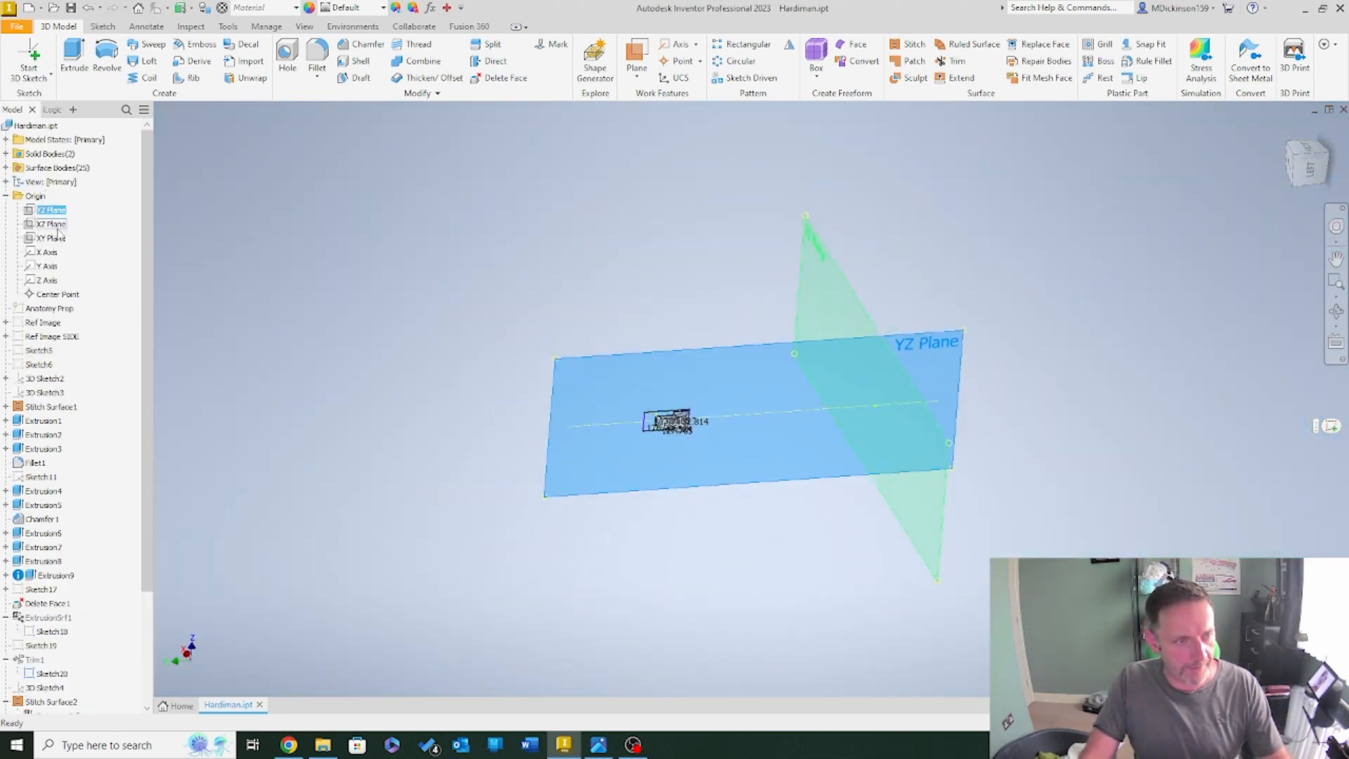
pyautogui.click(52, 238)
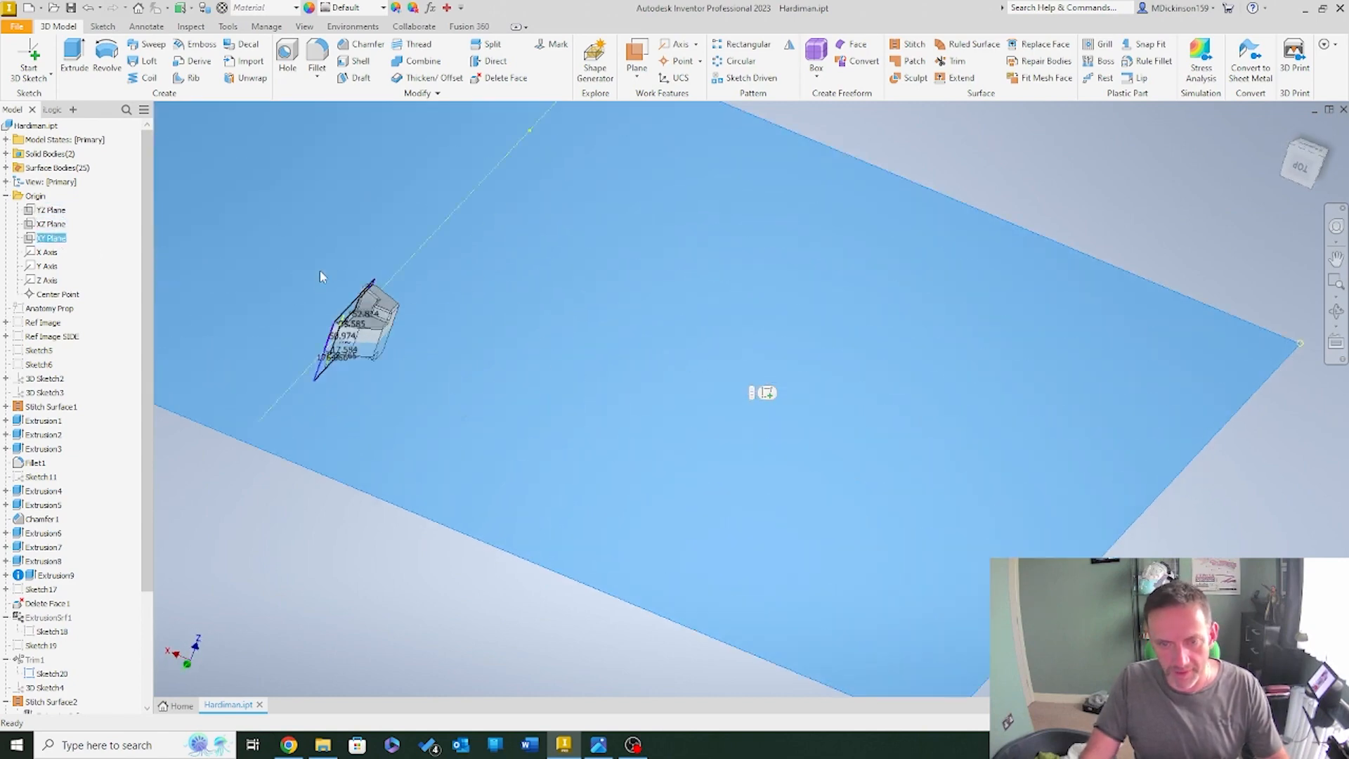
pyautogui.click(48, 76)
pyautogui.click(63, 91)
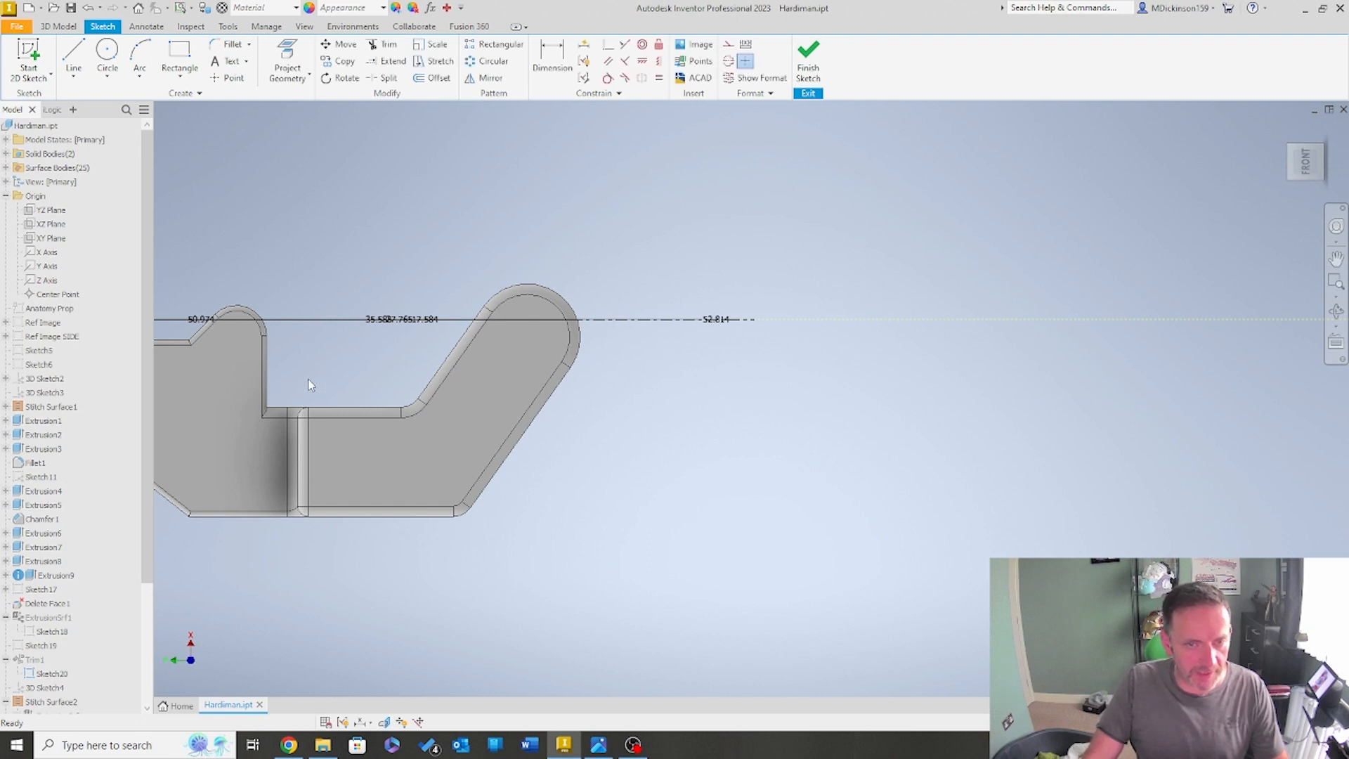
# Draw a circle slightly larger than the wide section's rounded end, with its center near that end's arc center
pyautogui.scroll(3, 312, 384)
pyautogui.click(112, 50)
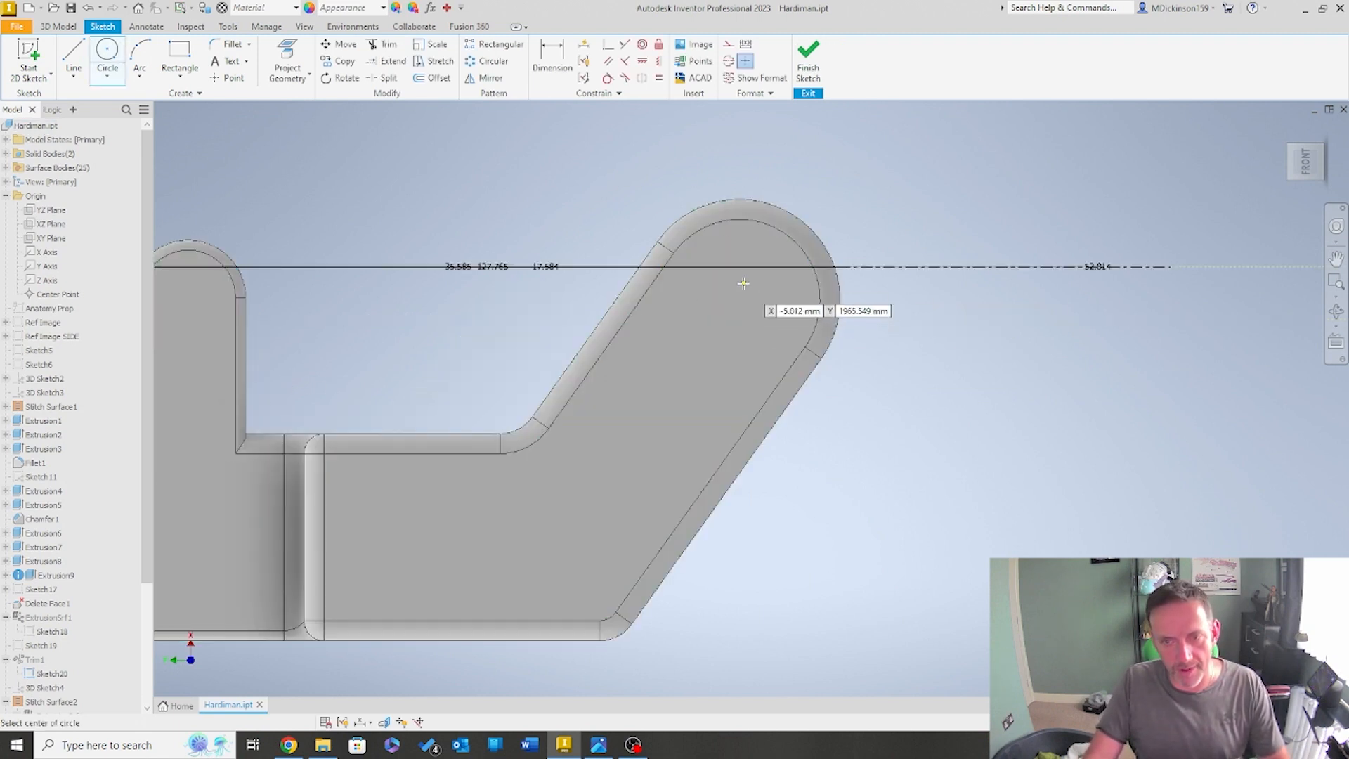
pyautogui.click(738, 300)
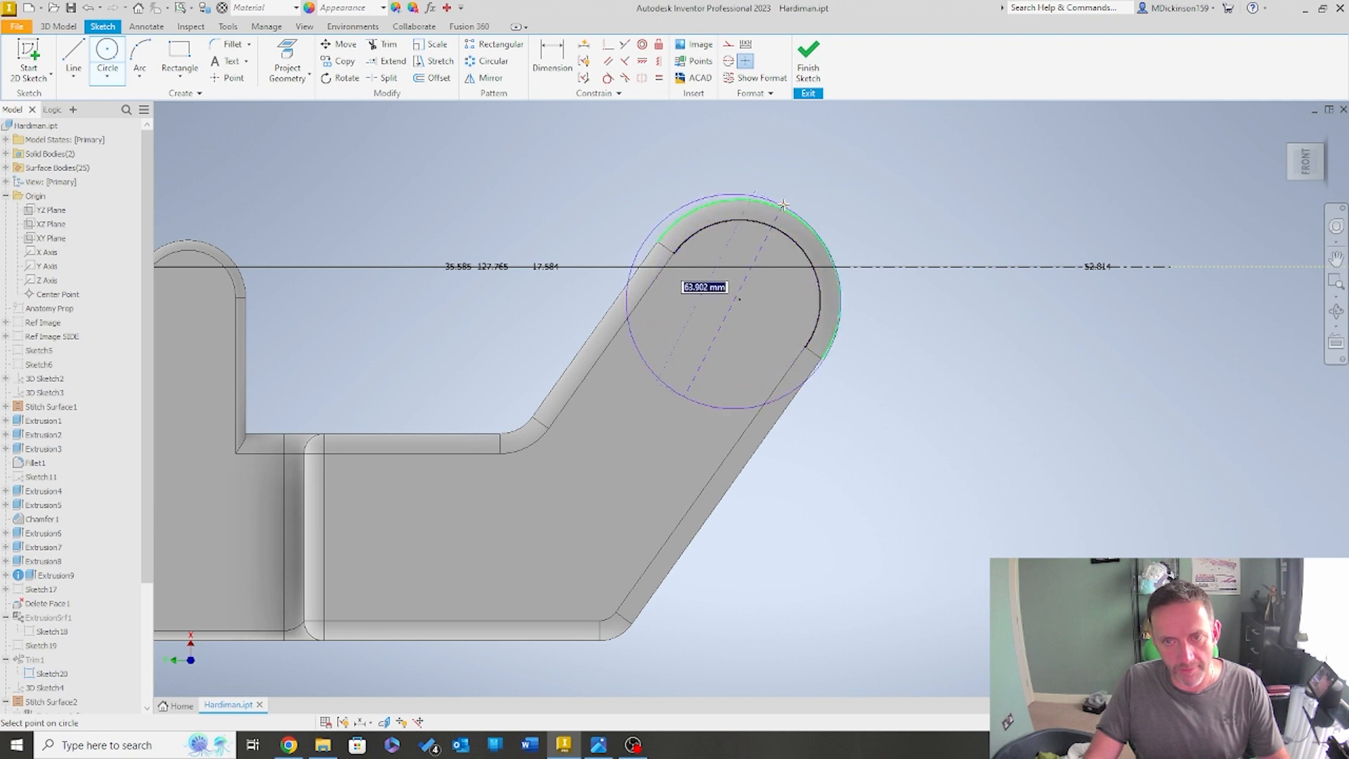
pyautogui.click(794, 186)
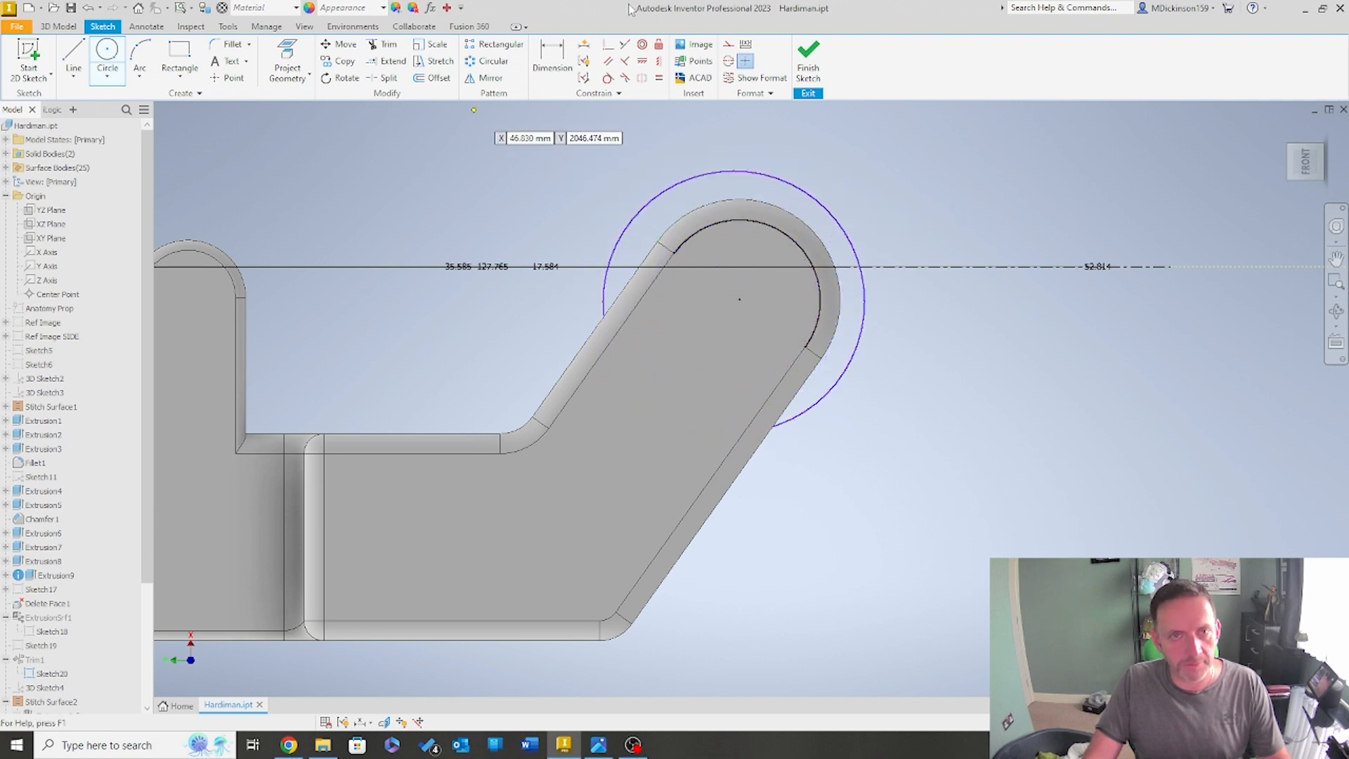
# Constrain the circle to be concentric with and tangent to the outer arc of the wide section's rounded end
pyautogui.click(608, 77)
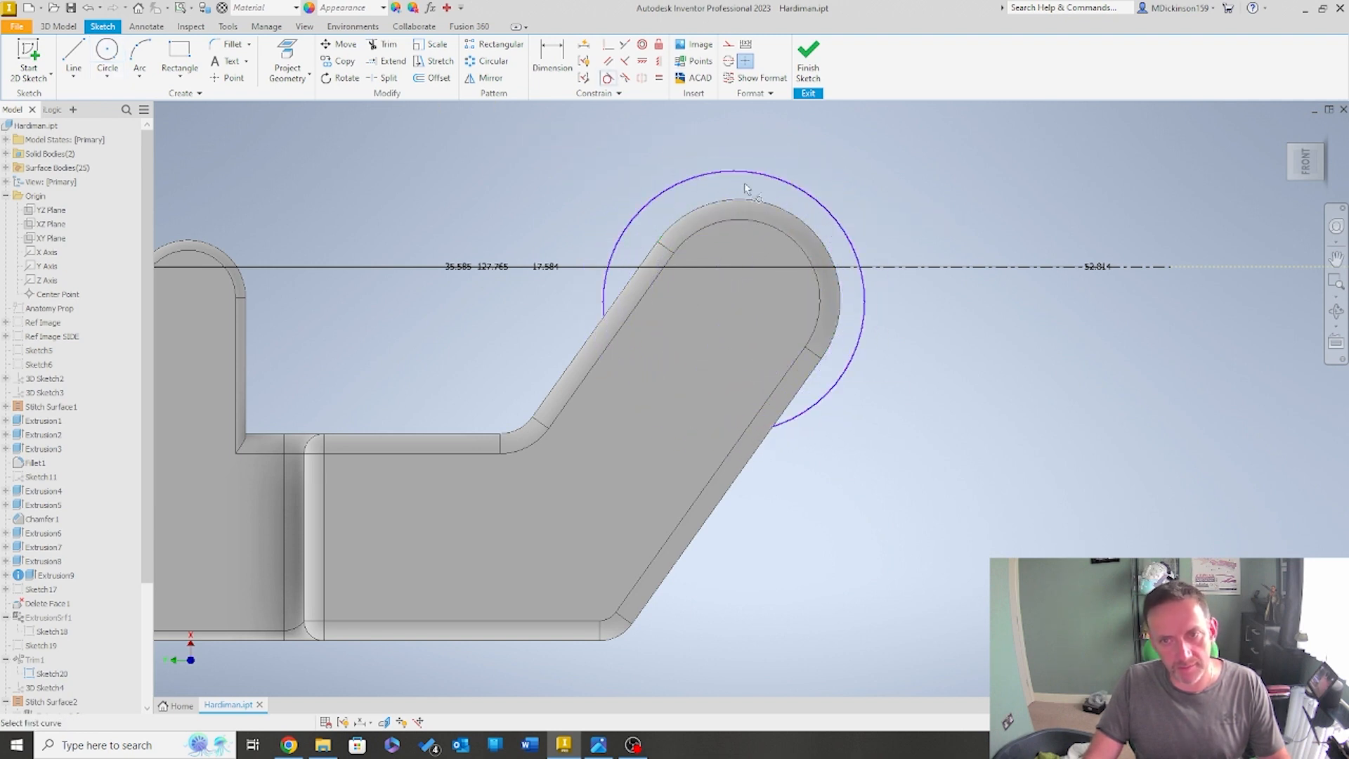
pyautogui.click(642, 44)
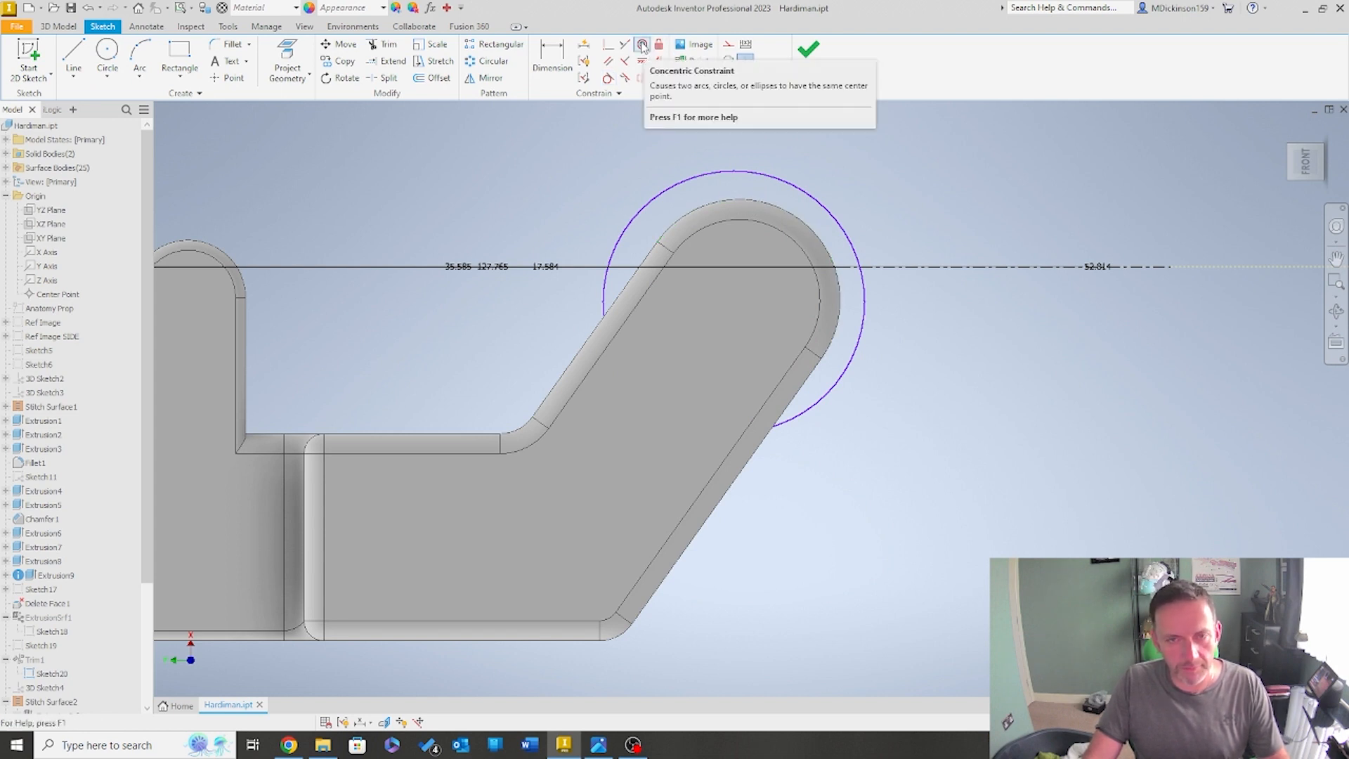
pyautogui.click(752, 200)
pyautogui.click(777, 178)
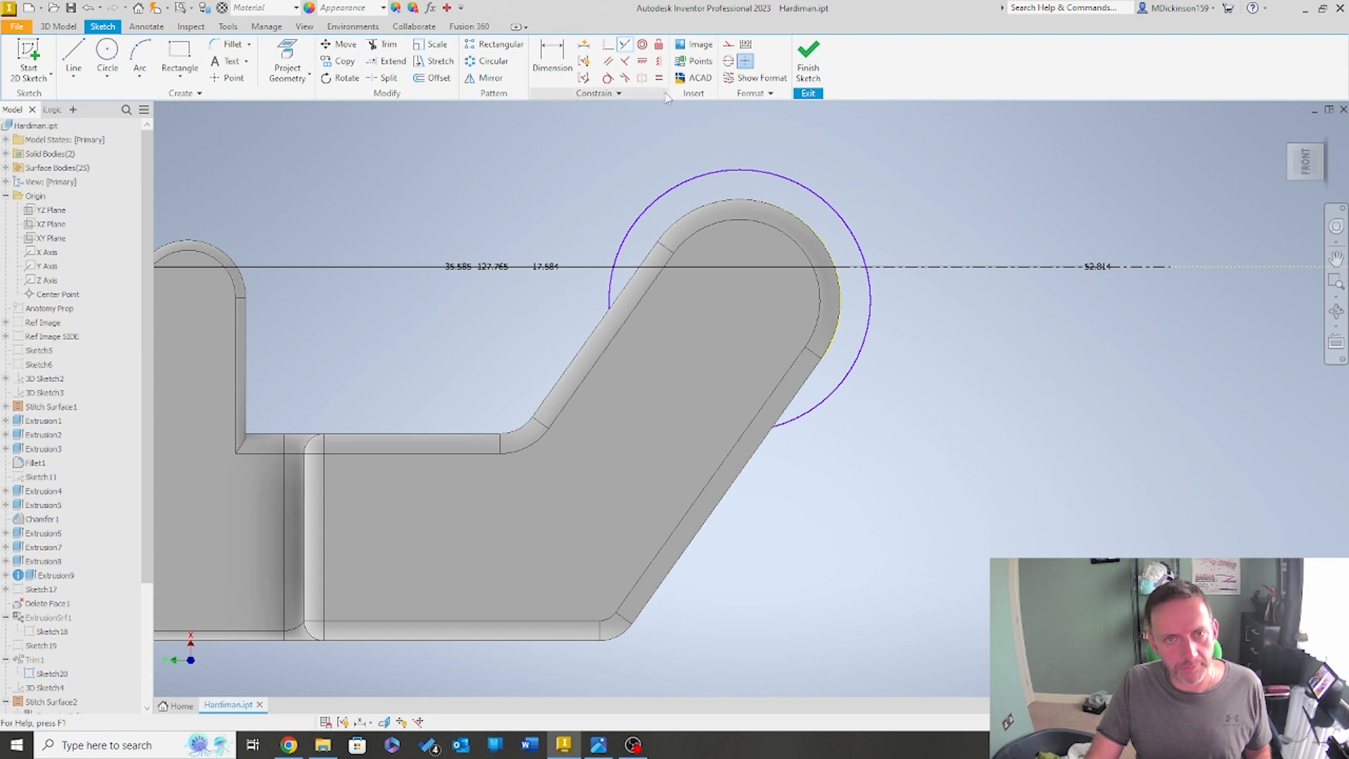
pyautogui.click(764, 209)
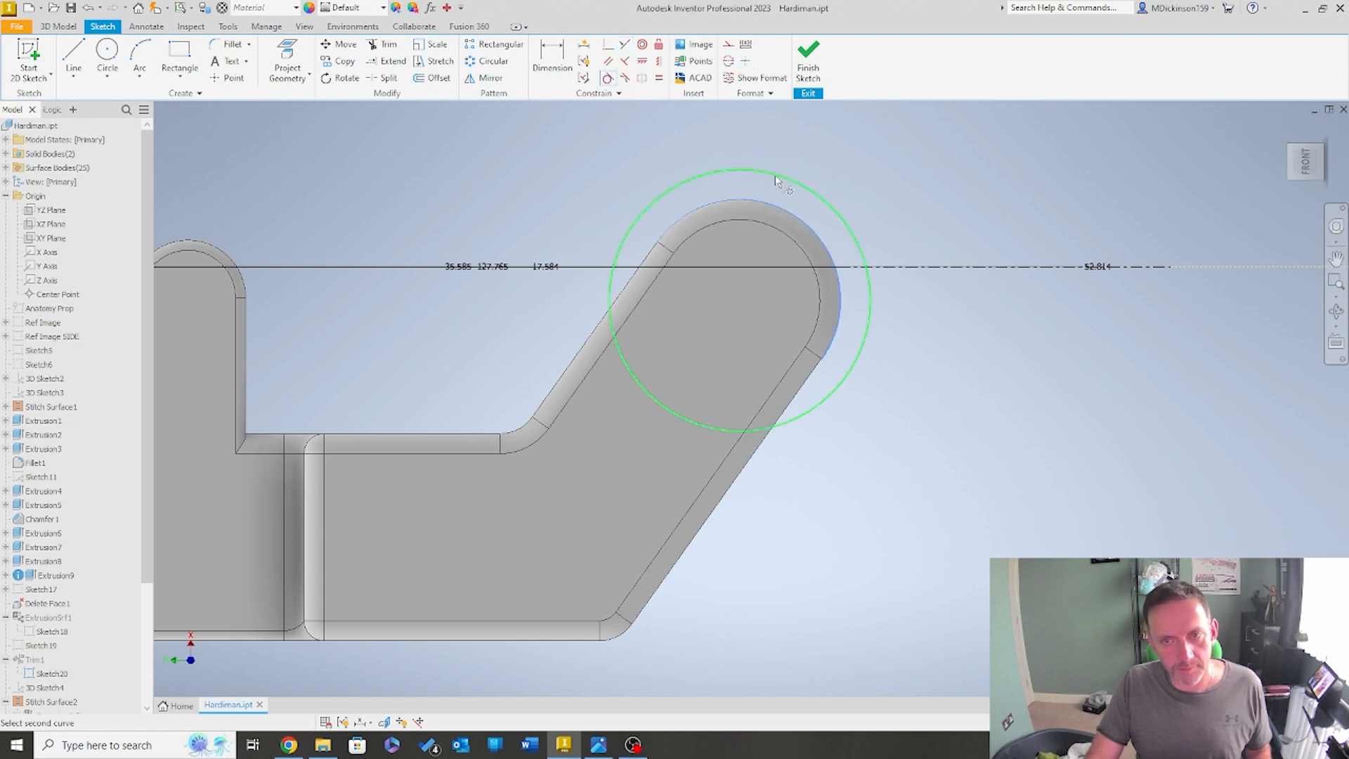
pyautogui.click(869, 338)
pyautogui.scroll(-5, 761, 328)
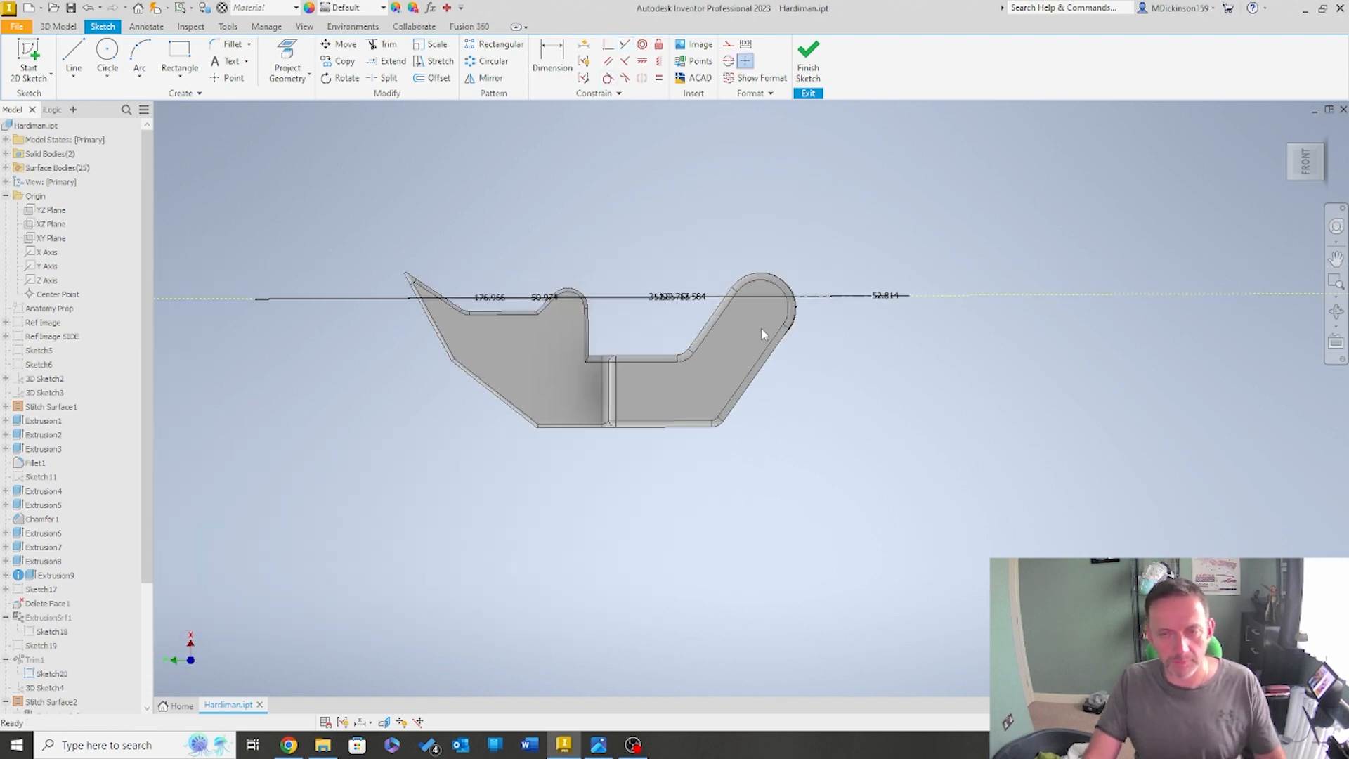
pyautogui.moveTo(760, 327)
pyautogui.keyDown('shift'); pyautogui.mouseDown(button='middle')
pyautogui.moveTo(786, 351)
pyautogui.moveTo(808, 324)
pyautogui.mouseUp(button='middle'); pyautogui.keyUp('shift')
pyautogui.scroll(2, 808, 323)
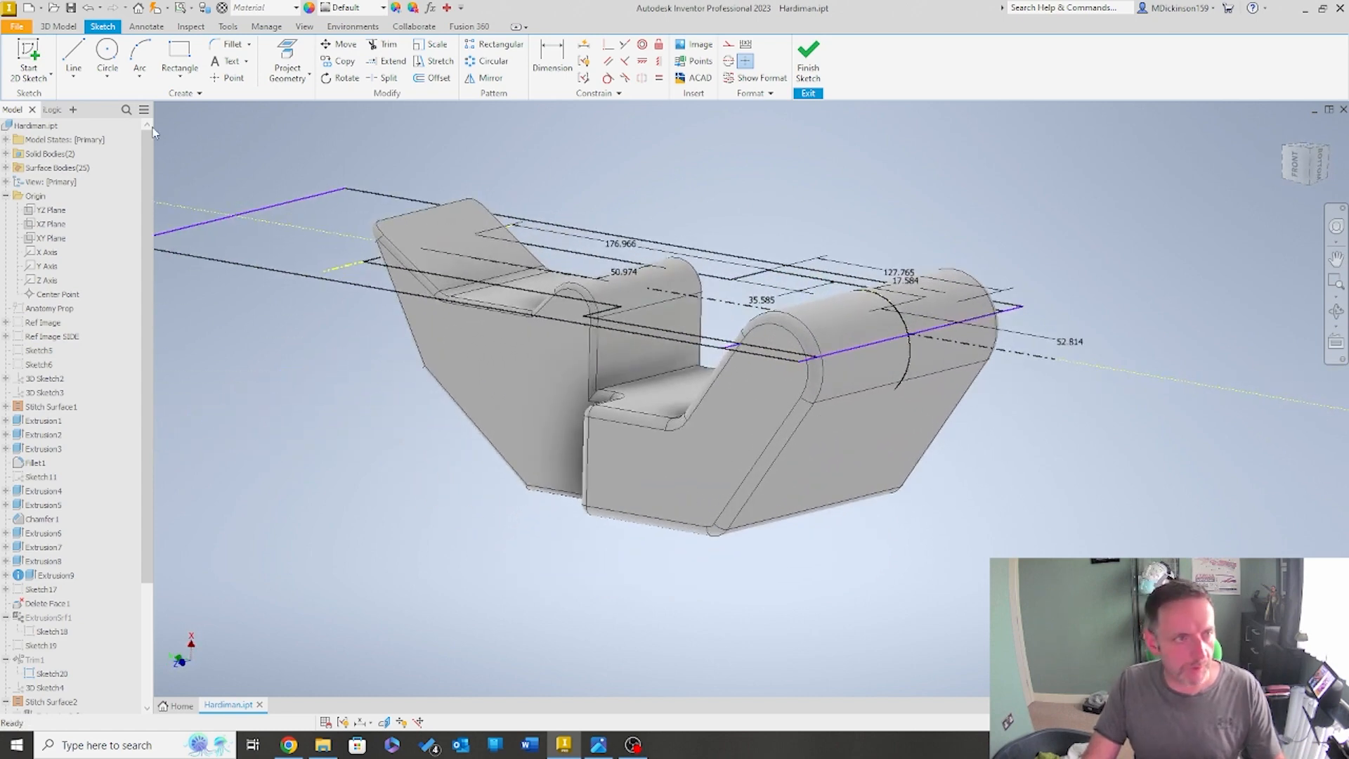
# Start an extrusion that runs one way from the sketch plane by a set distance
pyautogui.click(59, 27)
pyautogui.click(73, 55)
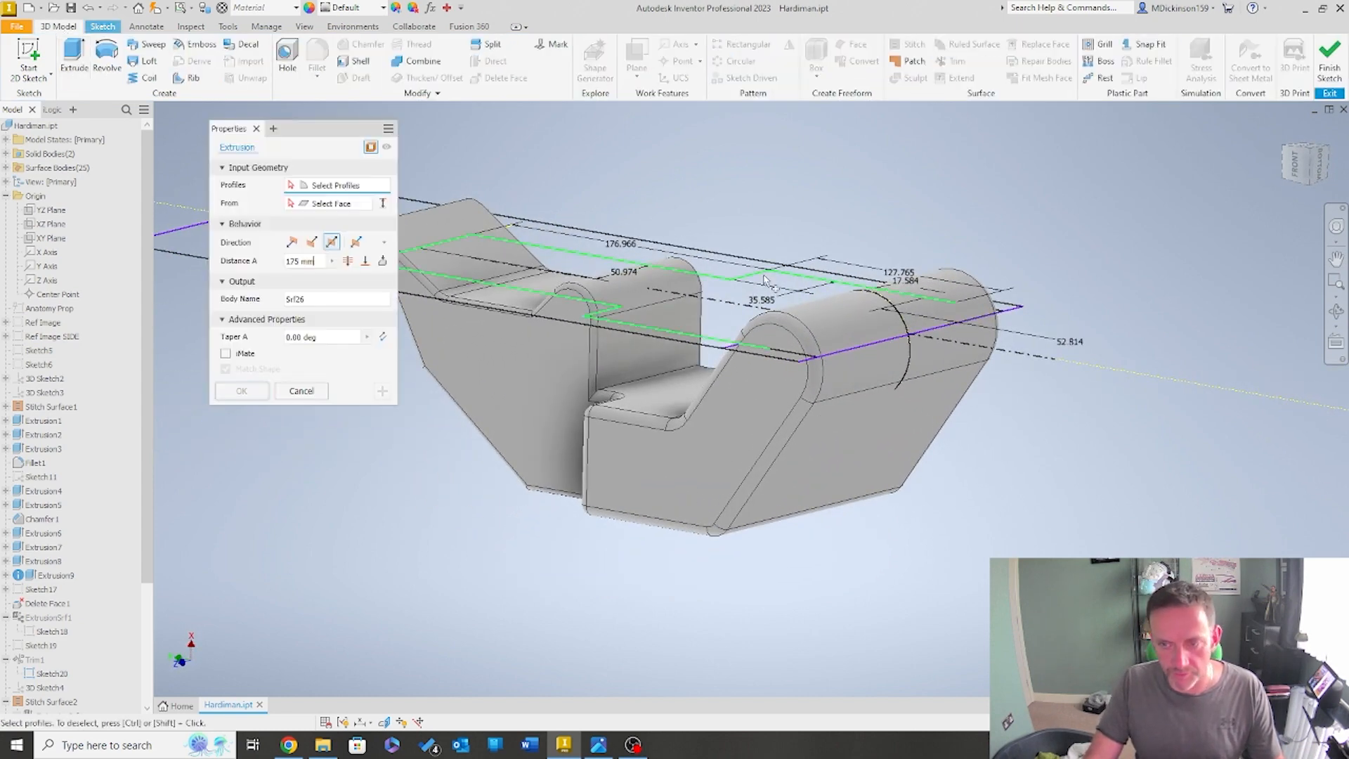
pyautogui.keyDown('shift'); pyautogui.moveTo(633, 330); pyautogui.dragTo(734, 322, button='middle'); pyautogui.keyUp('shift')
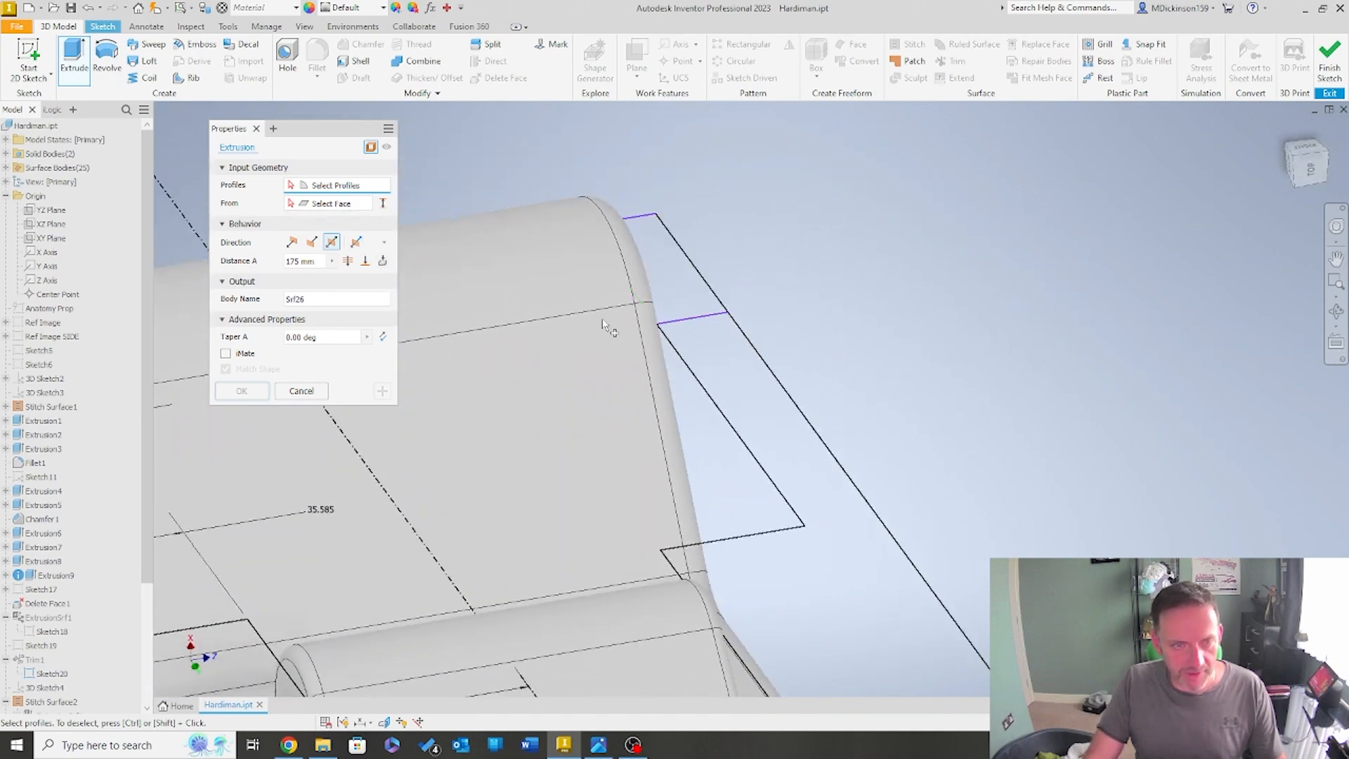
pyautogui.click(370, 263)
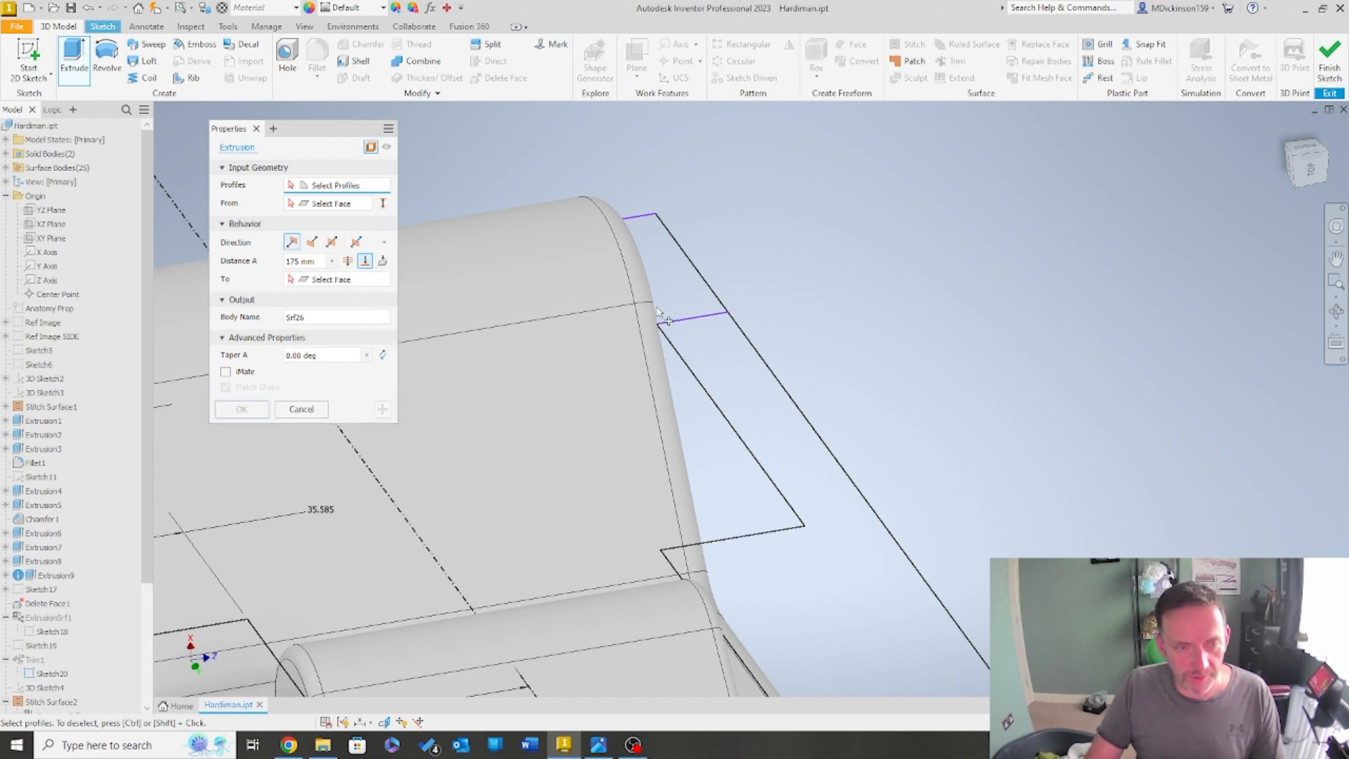
pyautogui.moveTo(731, 316)
pyautogui.keyDown('shift'); pyautogui.mouseDown(button='middle')
pyautogui.moveTo(792, 370)
pyautogui.moveTo(744, 506)
pyautogui.moveTo(753, 340)
pyautogui.mouseUp(button='middle'); pyautogui.keyUp('shift')
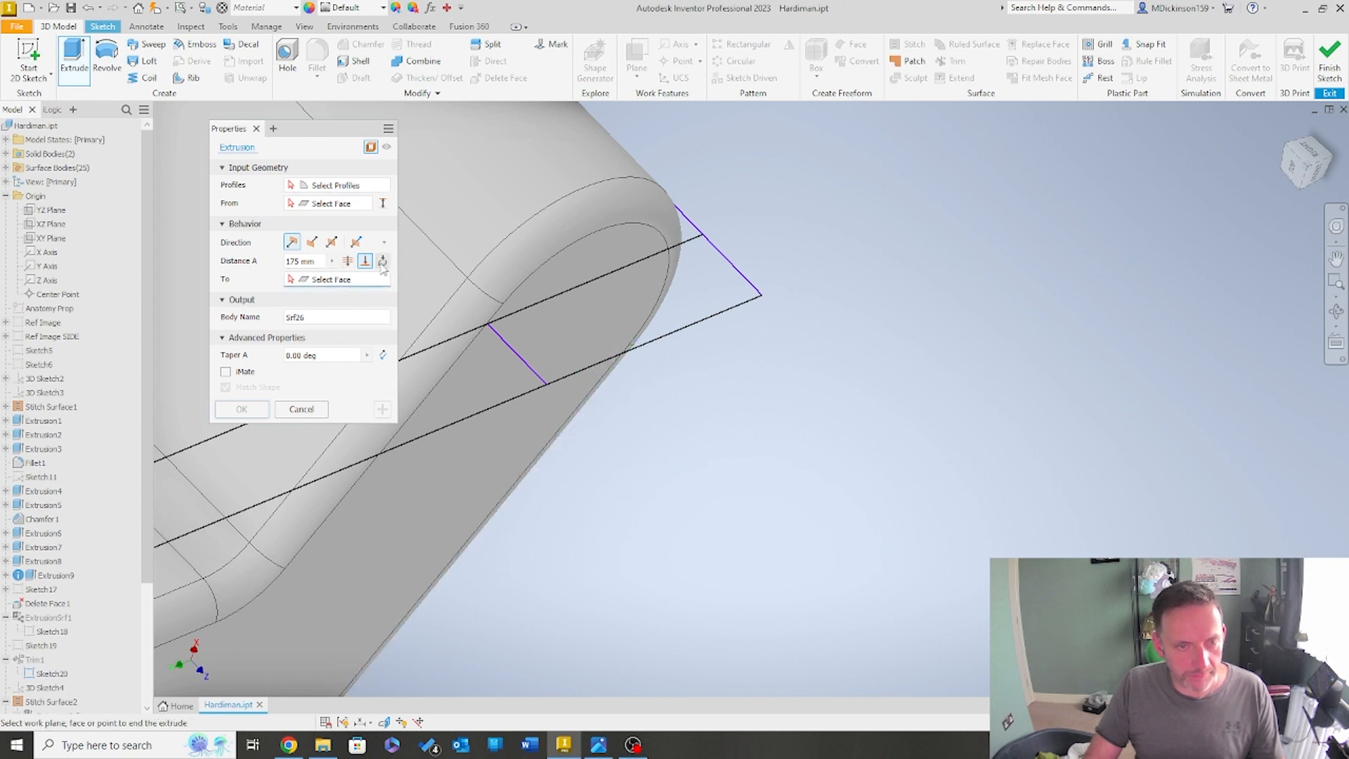
pyautogui.click(348, 261)
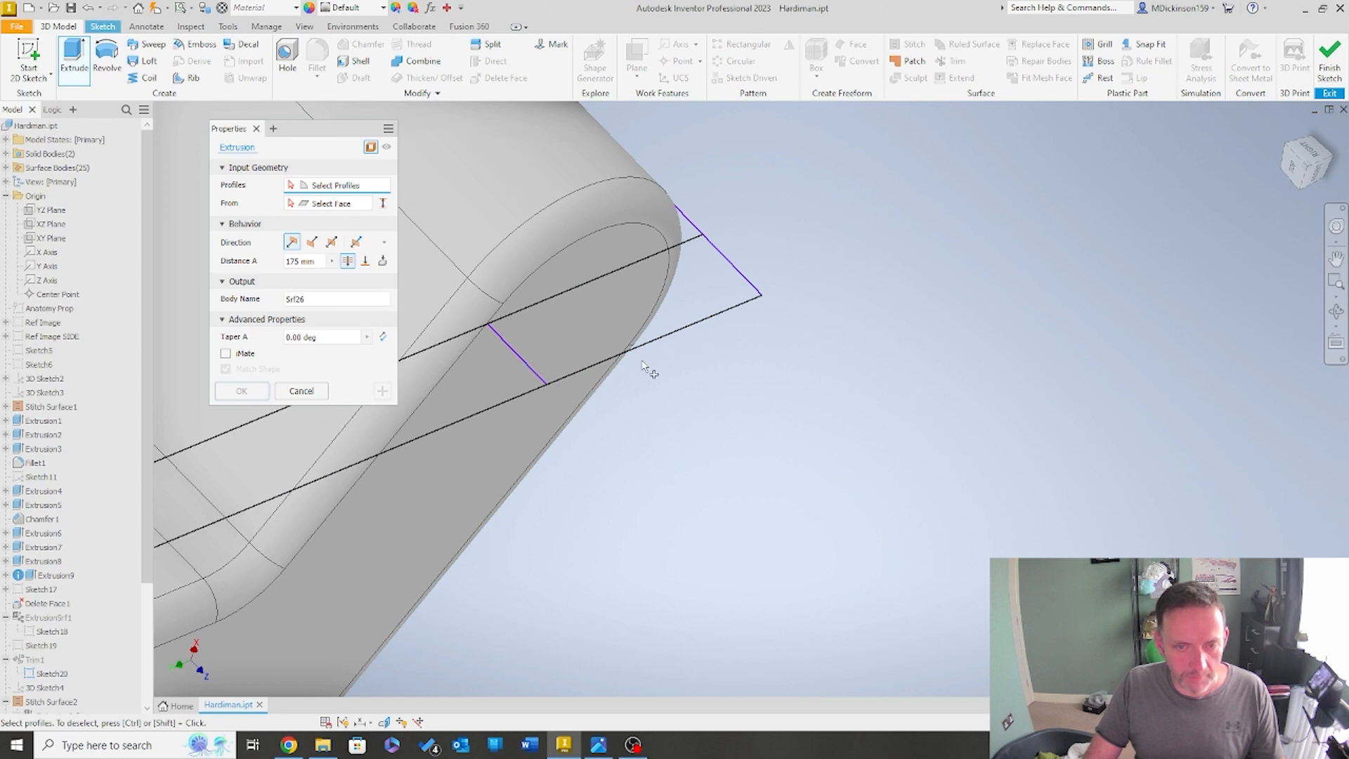
# Try to extrude the Sketch20 outline curves at the wide section's rounded end up to the next solid
pyautogui.click(745, 420)
pyautogui.keyDown('shift'); pyautogui.moveTo(744, 420); pyautogui.dragTo(695, 387, button='middle'); pyautogui.keyUp('shift')
pyautogui.scroll(3, 613, 302)
pyautogui.scroll(4, 615, 303)
pyautogui.scroll(-4, 618, 349)
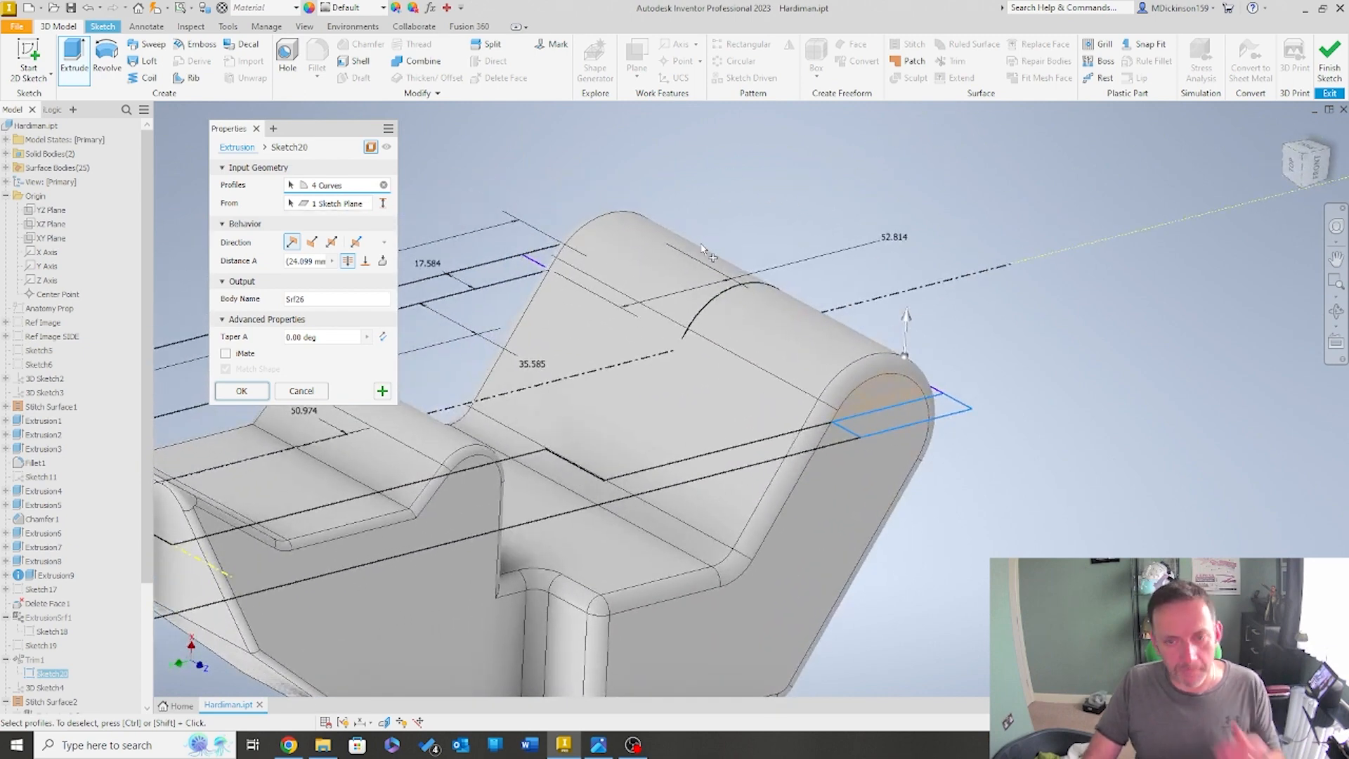
pyautogui.click(381, 261)
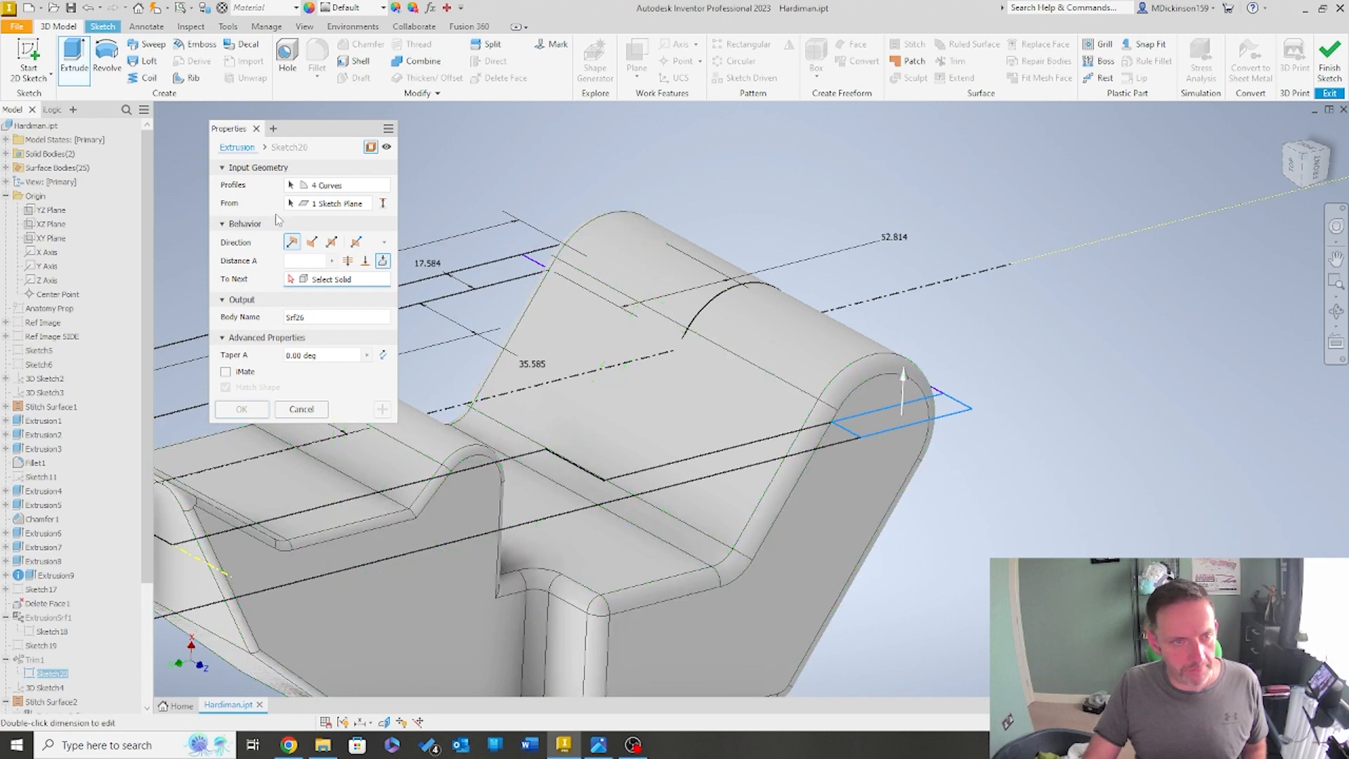
# Use the Sketch21 circle as the extrusion profile, with a distance extent and solid output
pyautogui.click(736, 302)
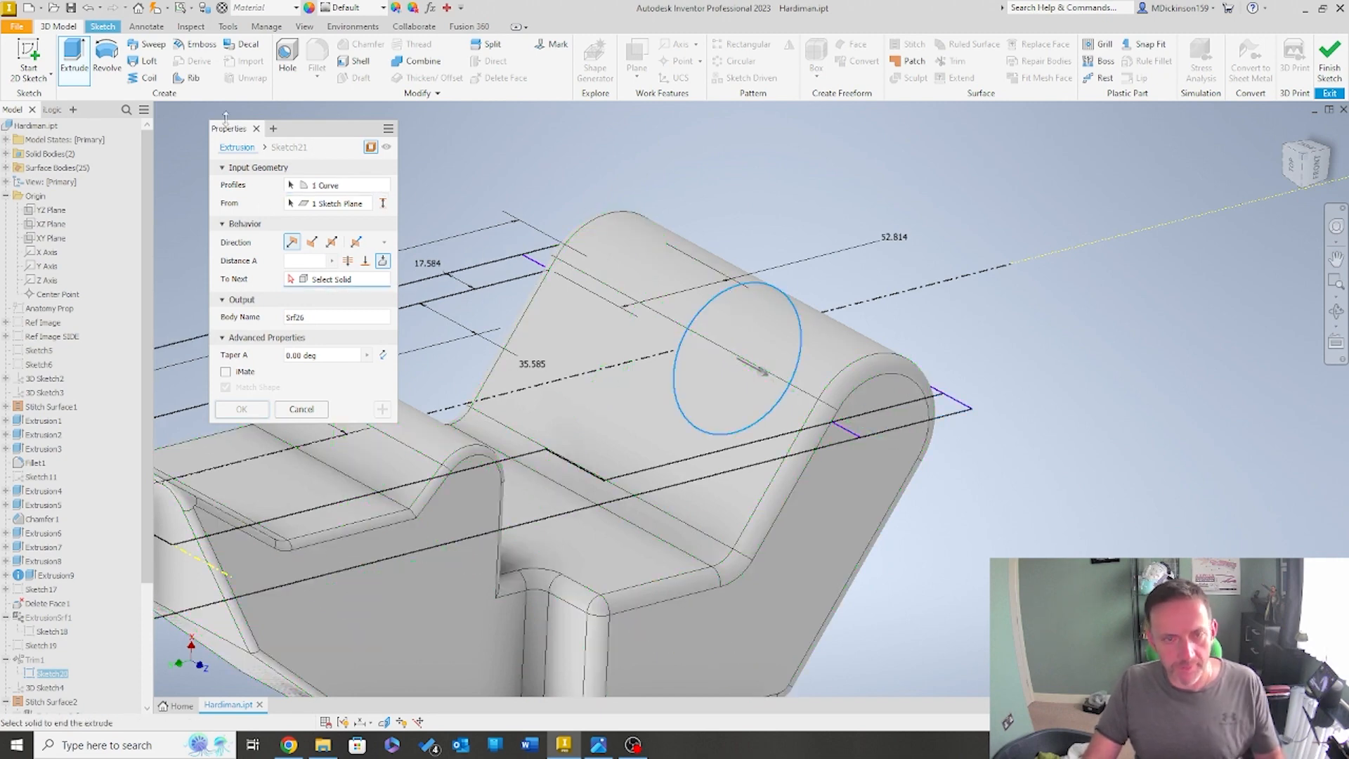
pyautogui.click(347, 261)
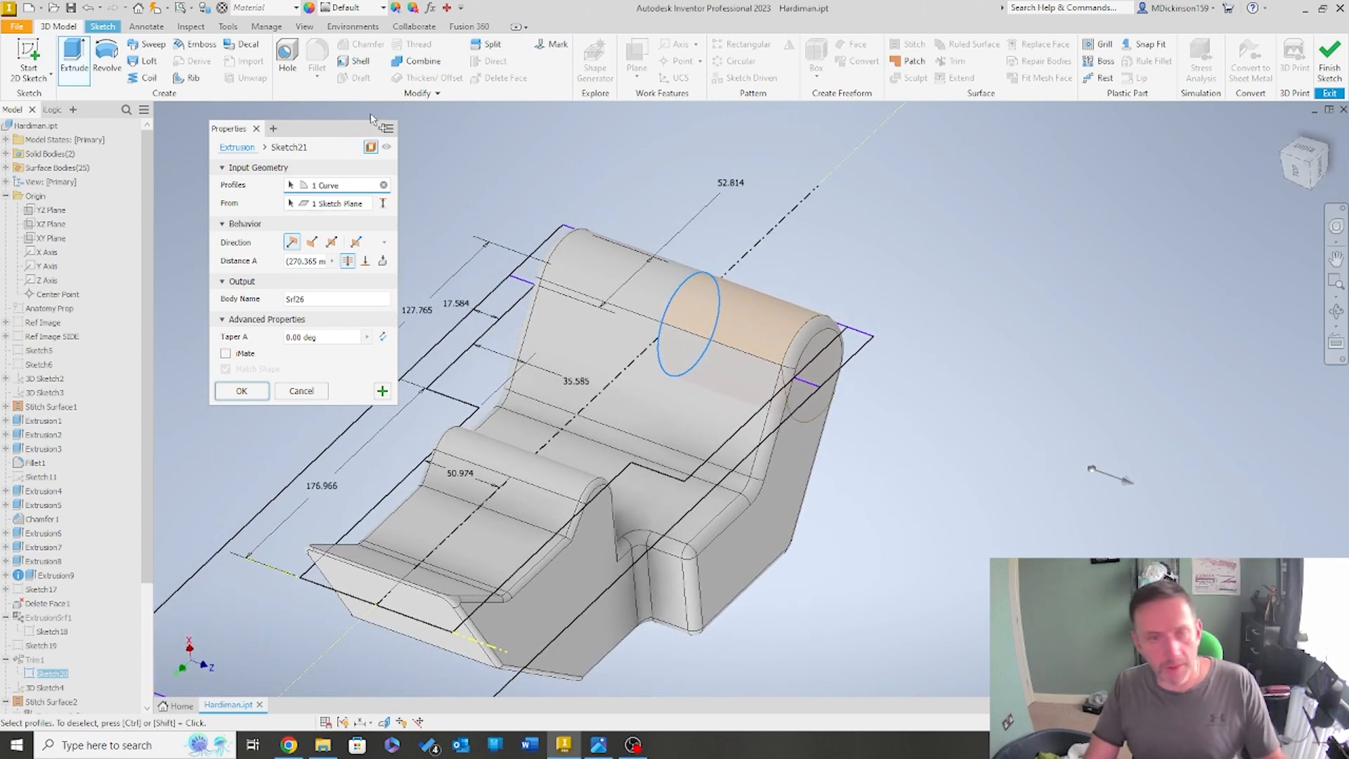
pyautogui.click(371, 147)
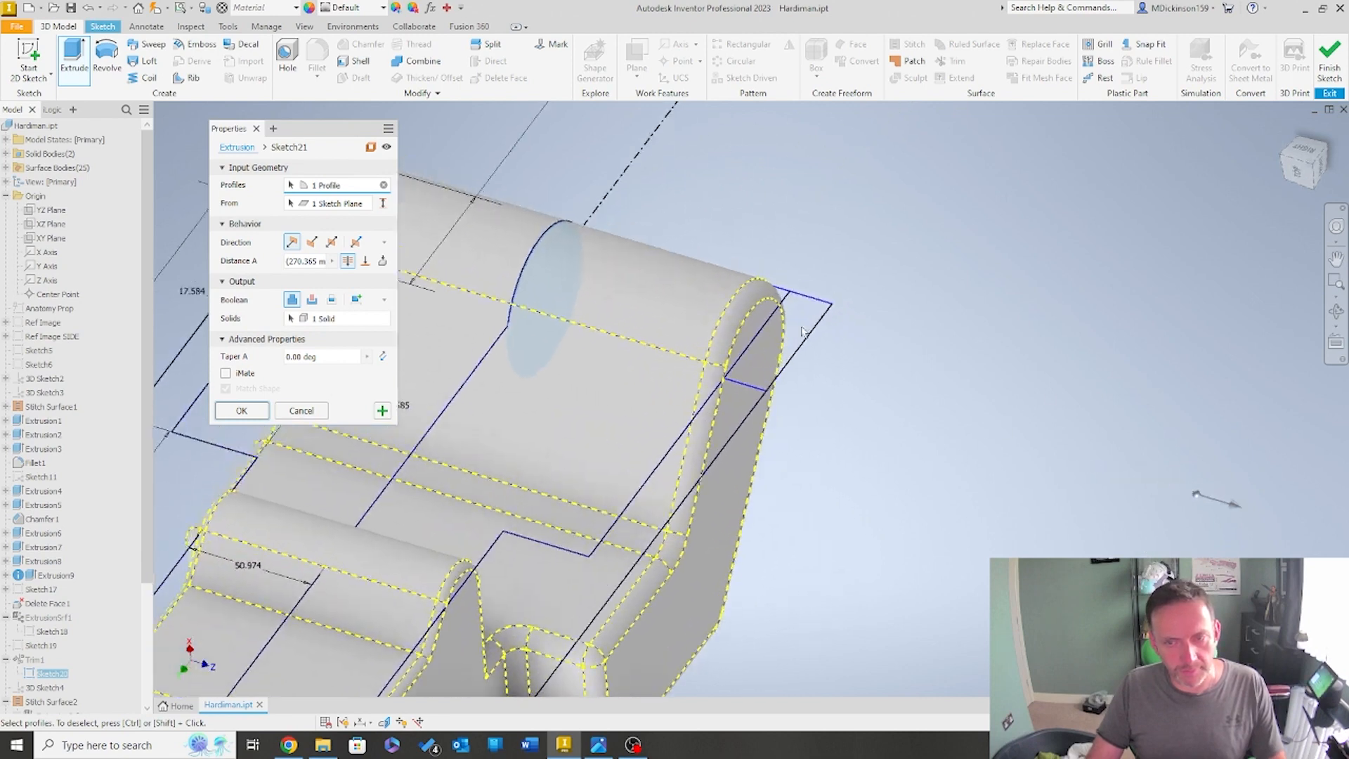
# Extrude the circle about 104.115 mm so it reaches the Sketch20 outline's outer edge, and join it to the solid
pyautogui.click(322, 261)
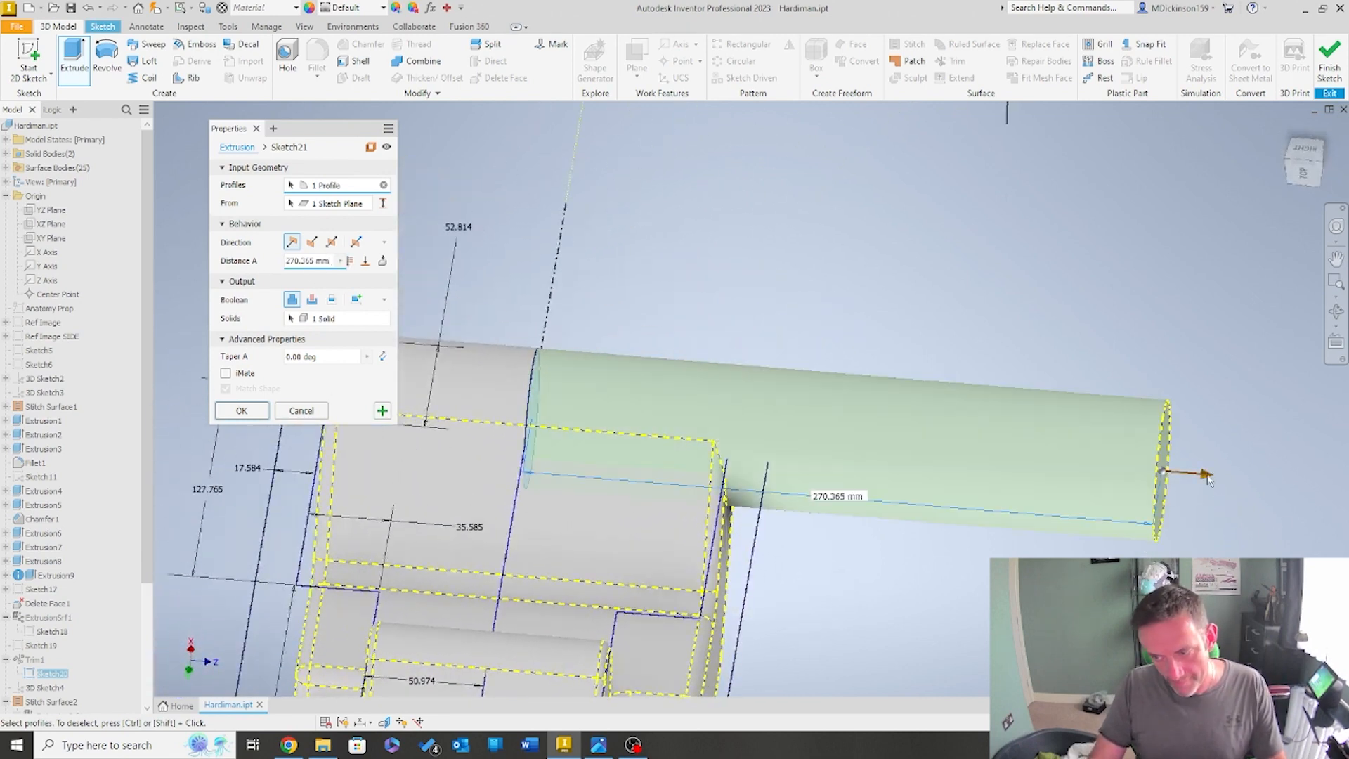
pyautogui.moveTo(1207, 477); pyautogui.dragTo(817, 444)
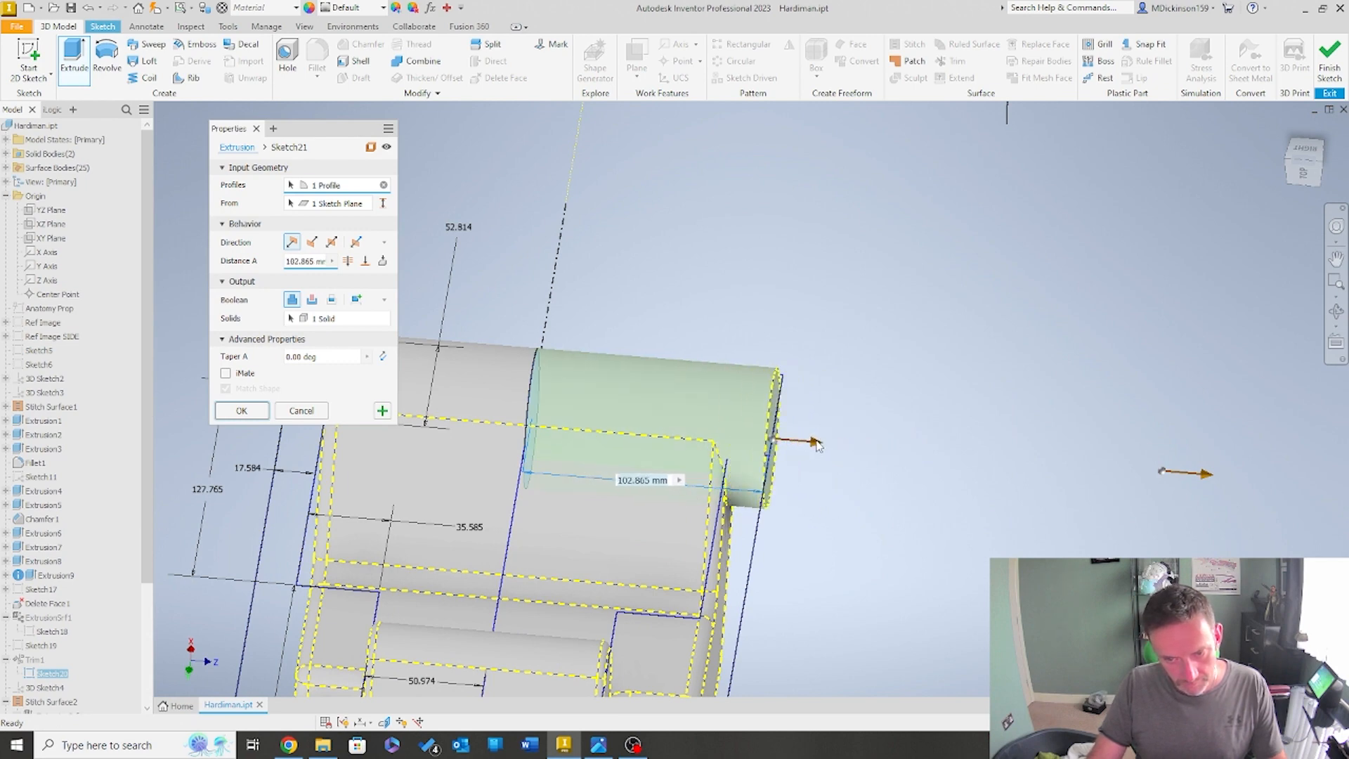
pyautogui.keyDown('shift'); pyautogui.moveTo(810, 450); pyautogui.dragTo(1303, 161, button='middle'); pyautogui.keyUp('shift')
pyautogui.click(1318, 167)
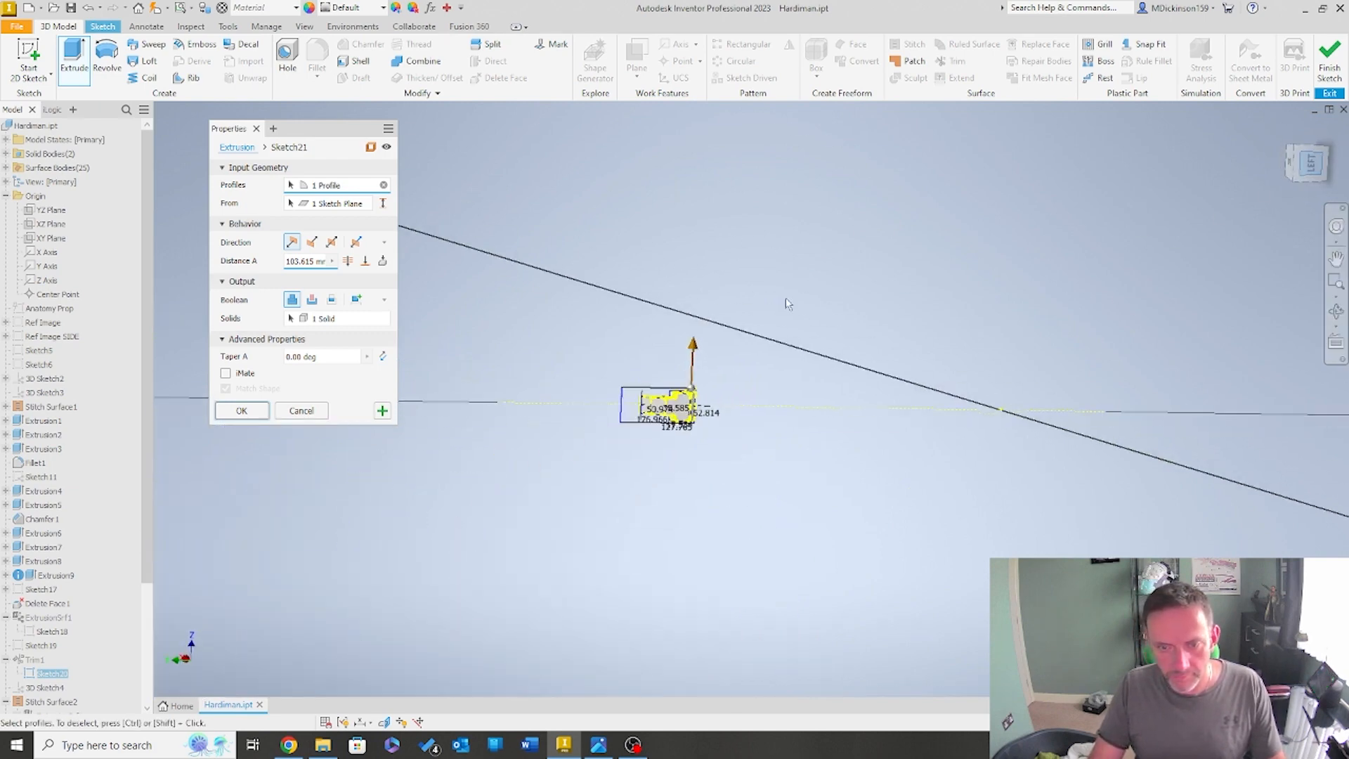
pyautogui.scroll(-10, 655, 452)
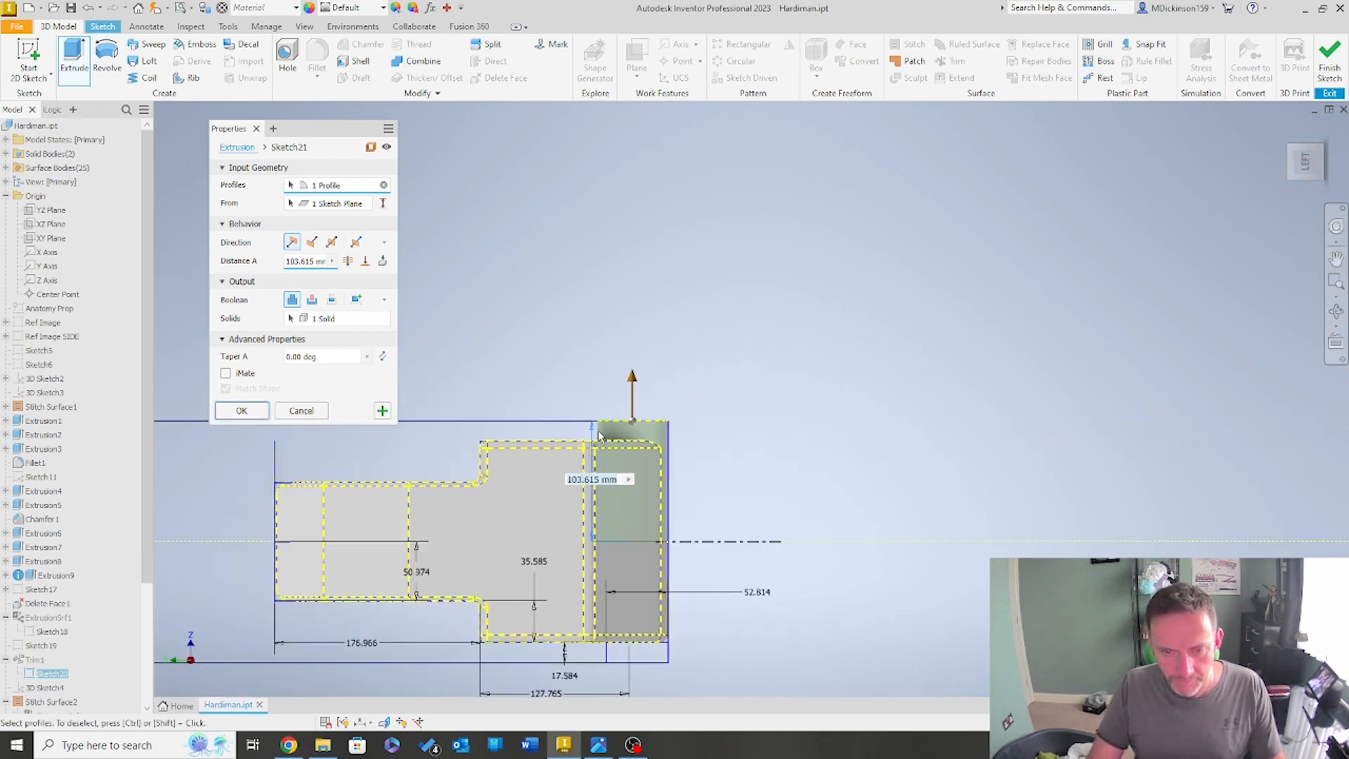
pyautogui.scroll(-3, 749, 399)
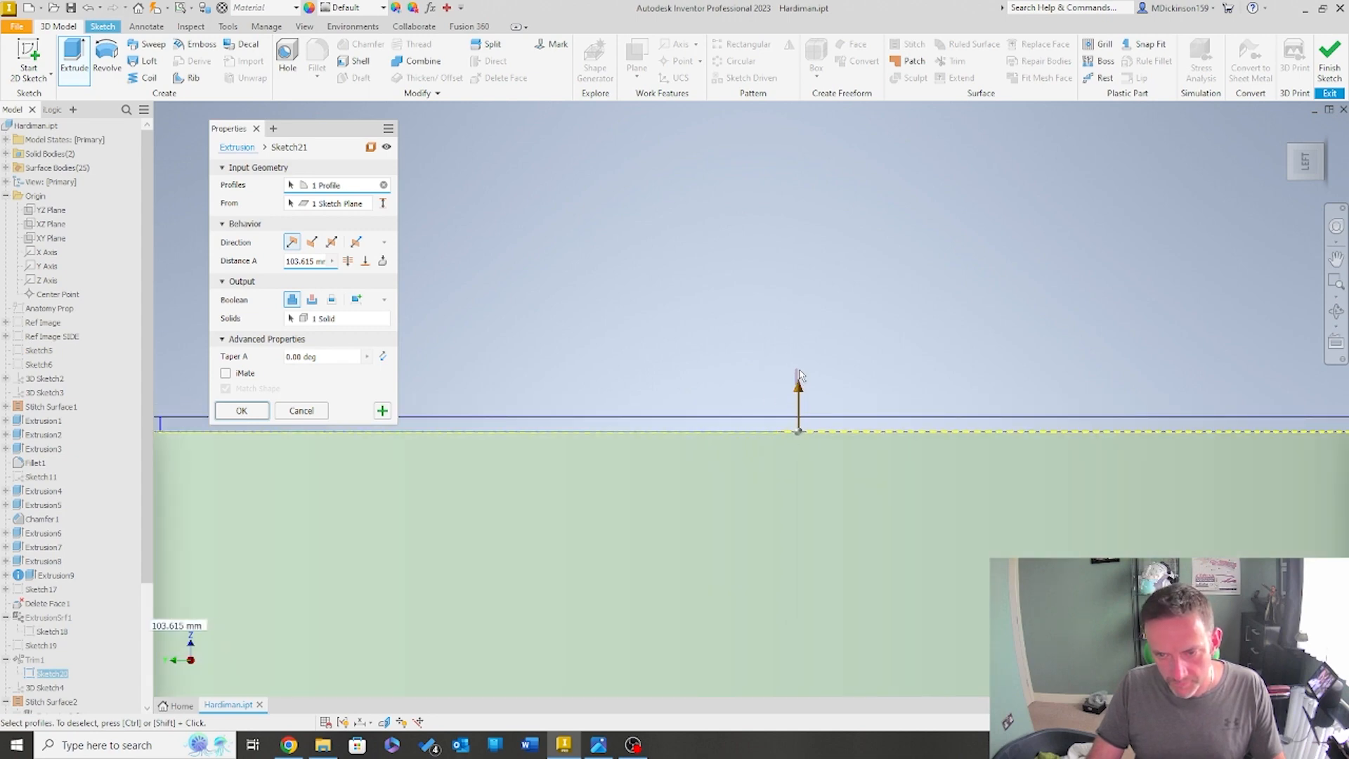
pyautogui.moveTo(799, 390); pyautogui.dragTo(803, 375)
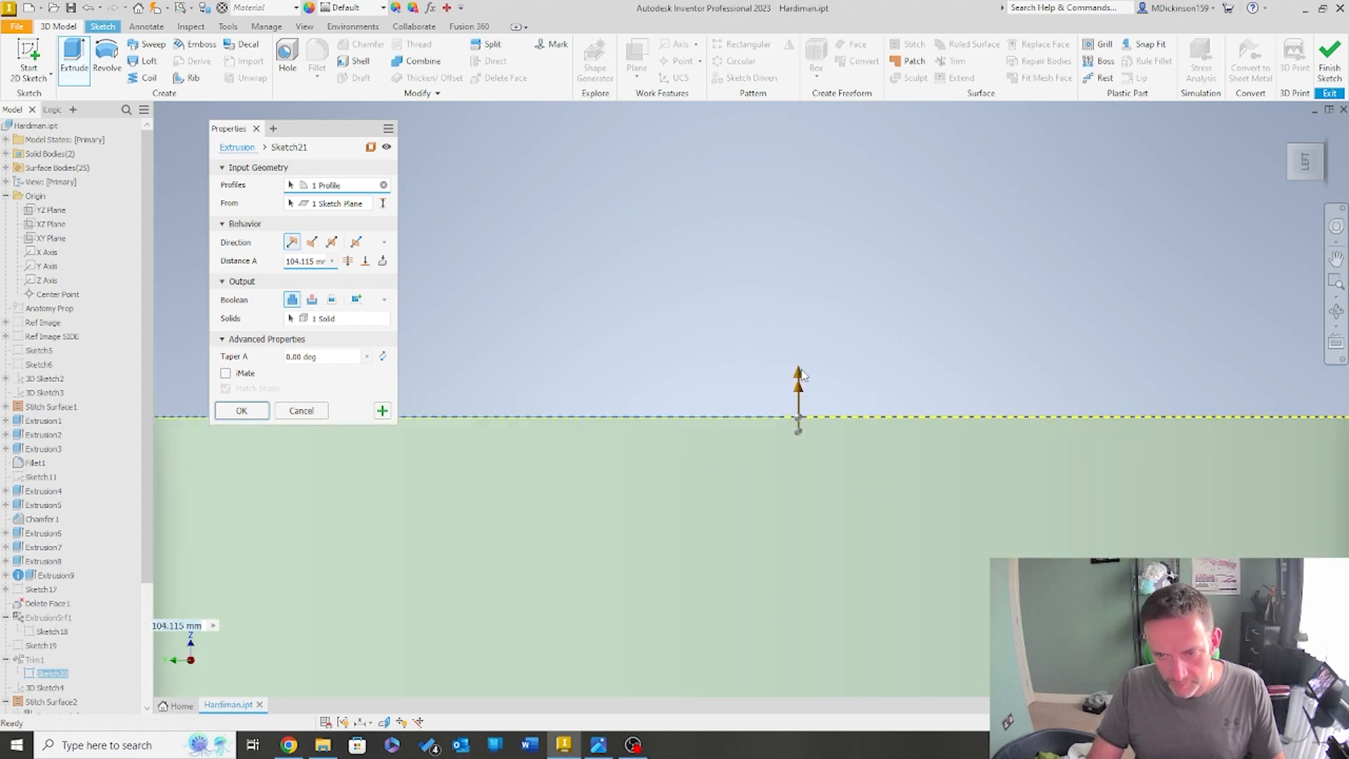
pyautogui.scroll(7, 634, 335)
pyautogui.keyDown('shift'); pyautogui.moveTo(638, 361); pyautogui.dragTo(644, 358, button='middle'); pyautogui.keyUp('shift')
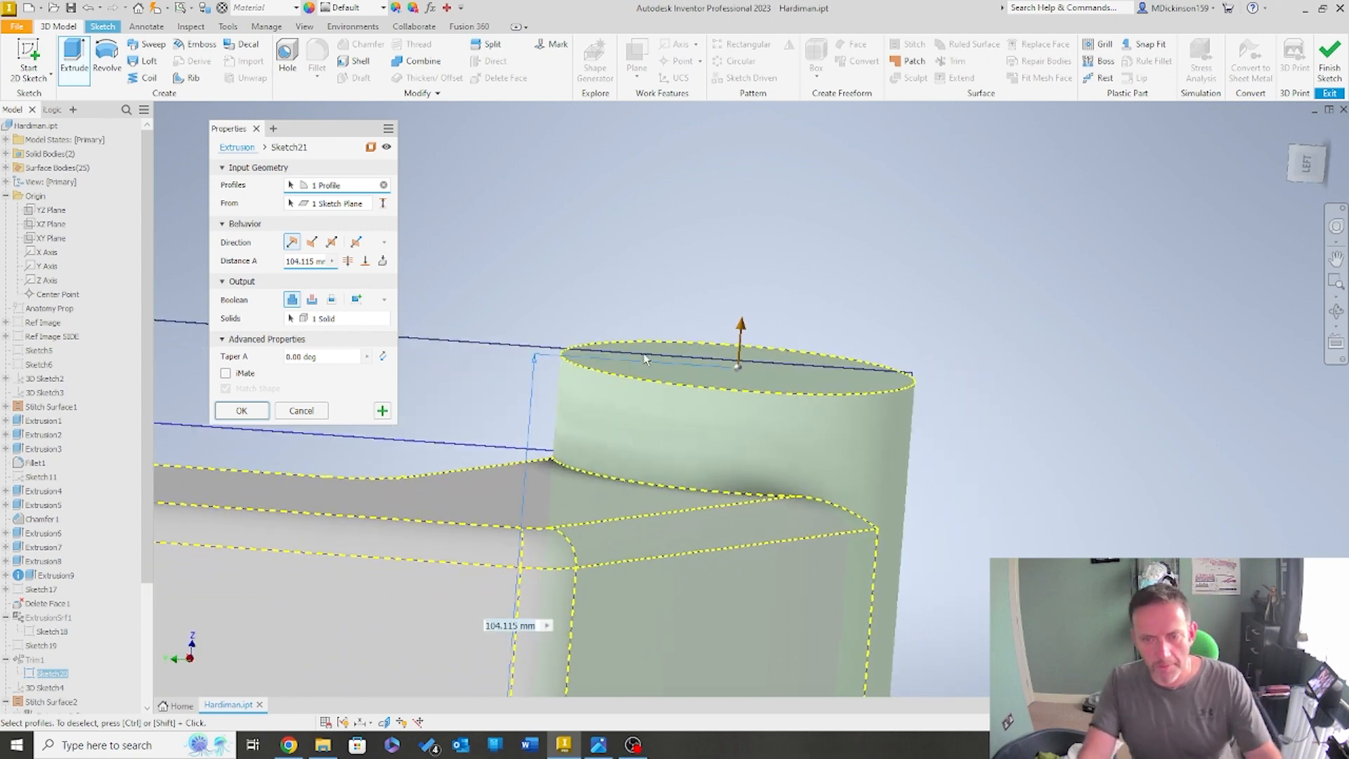
pyautogui.click(241, 411)
# Hide Sketch20 under Trim1 so its outline and dimensions no longer cover the part
pyautogui.keyDown('shift'); pyautogui.moveTo(745, 421); pyautogui.dragTo(523, 225, button='middle'); pyautogui.keyUp('shift')
pyautogui.scroll(4, 524, 225)
pyautogui.scroll(-1, 62, 695)
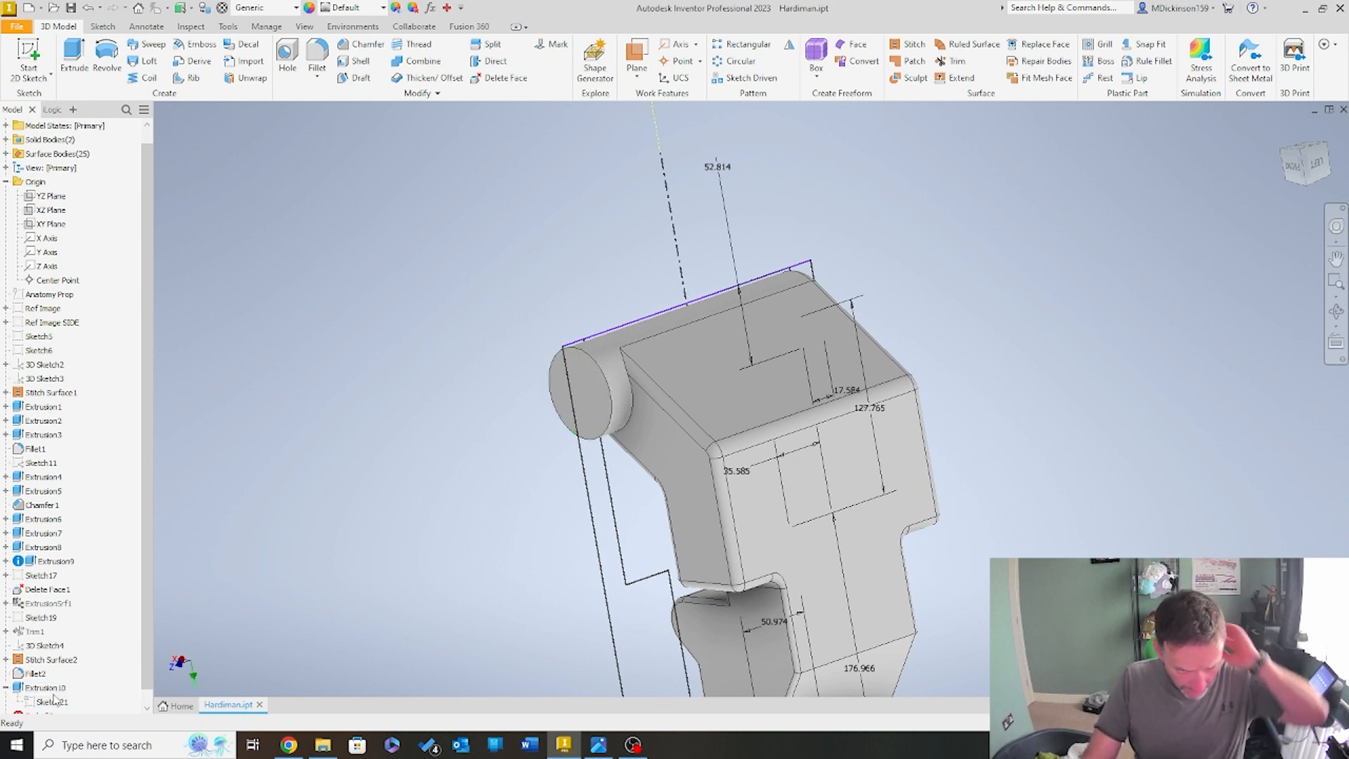
pyautogui.rightClick(42, 576)
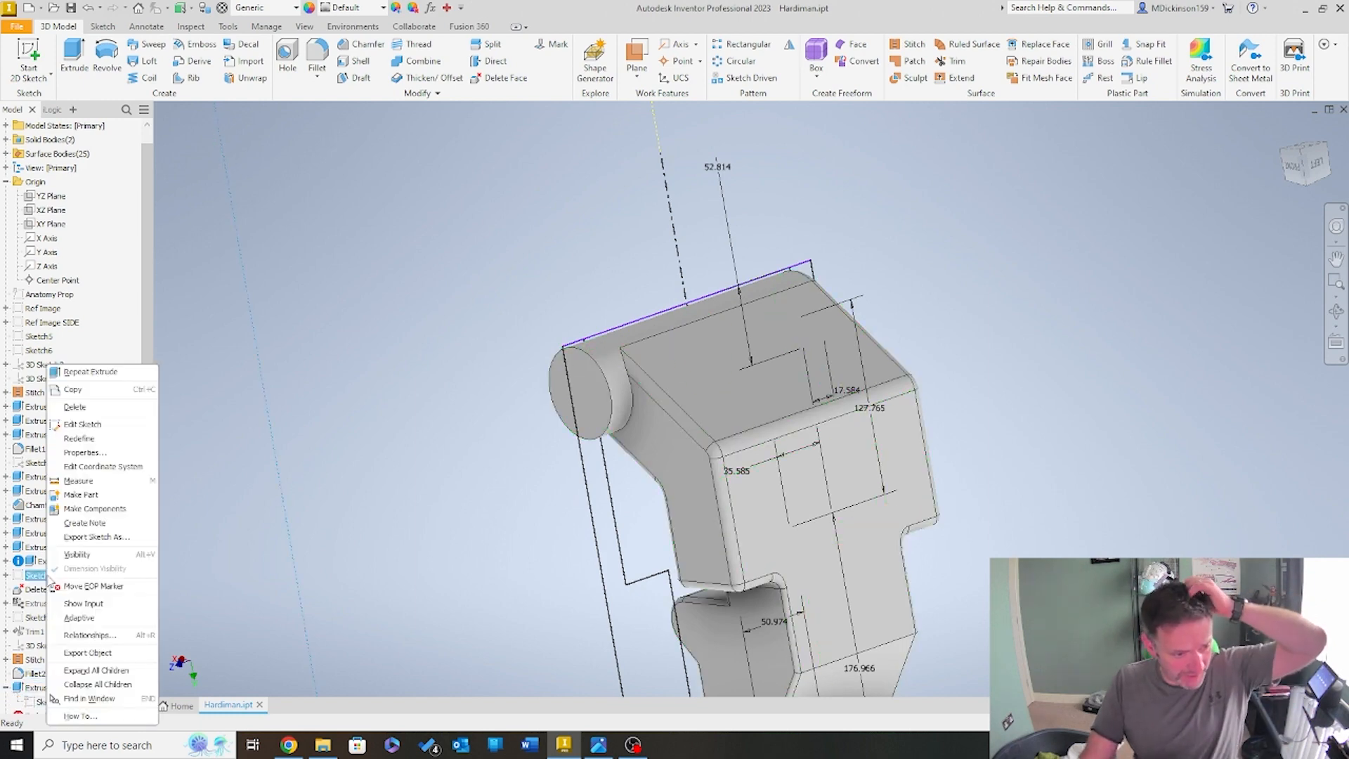
pyautogui.click(98, 555)
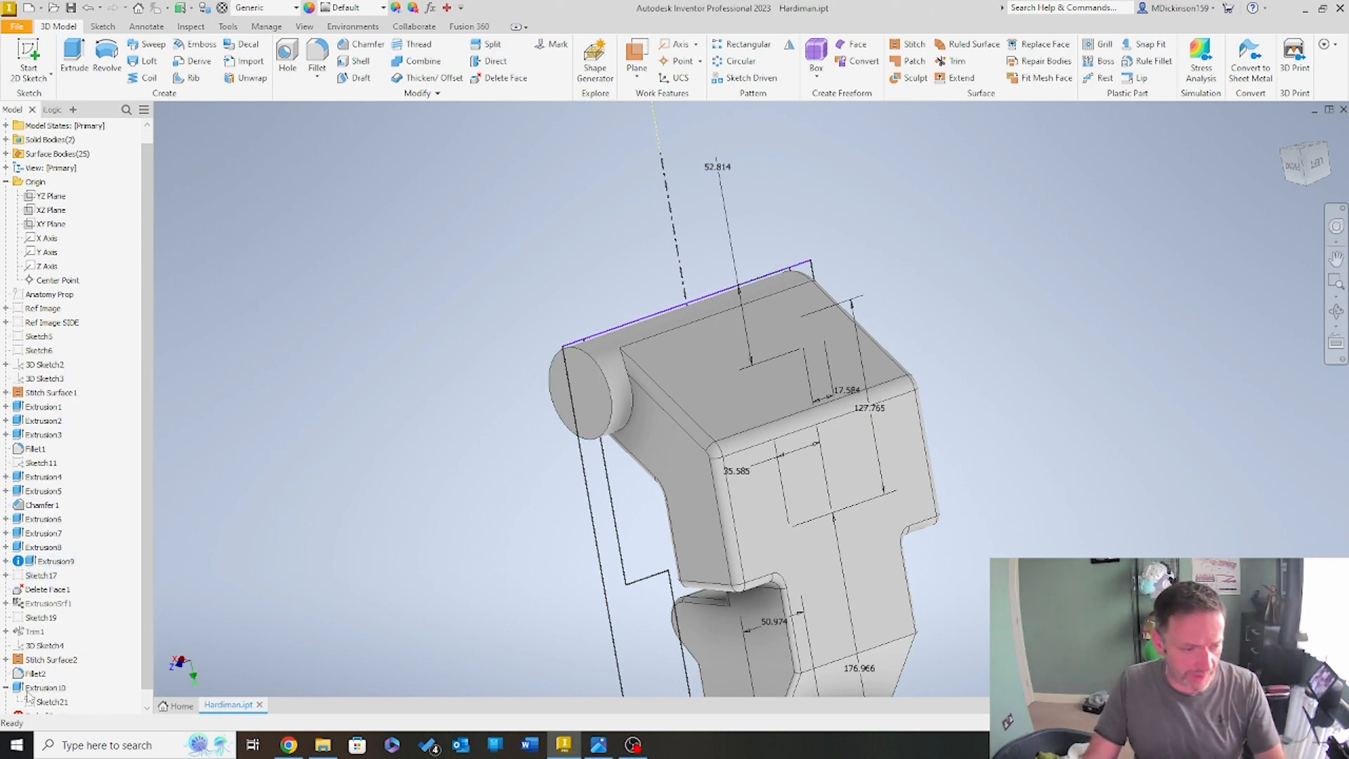
pyautogui.scroll(-1, 52, 675)
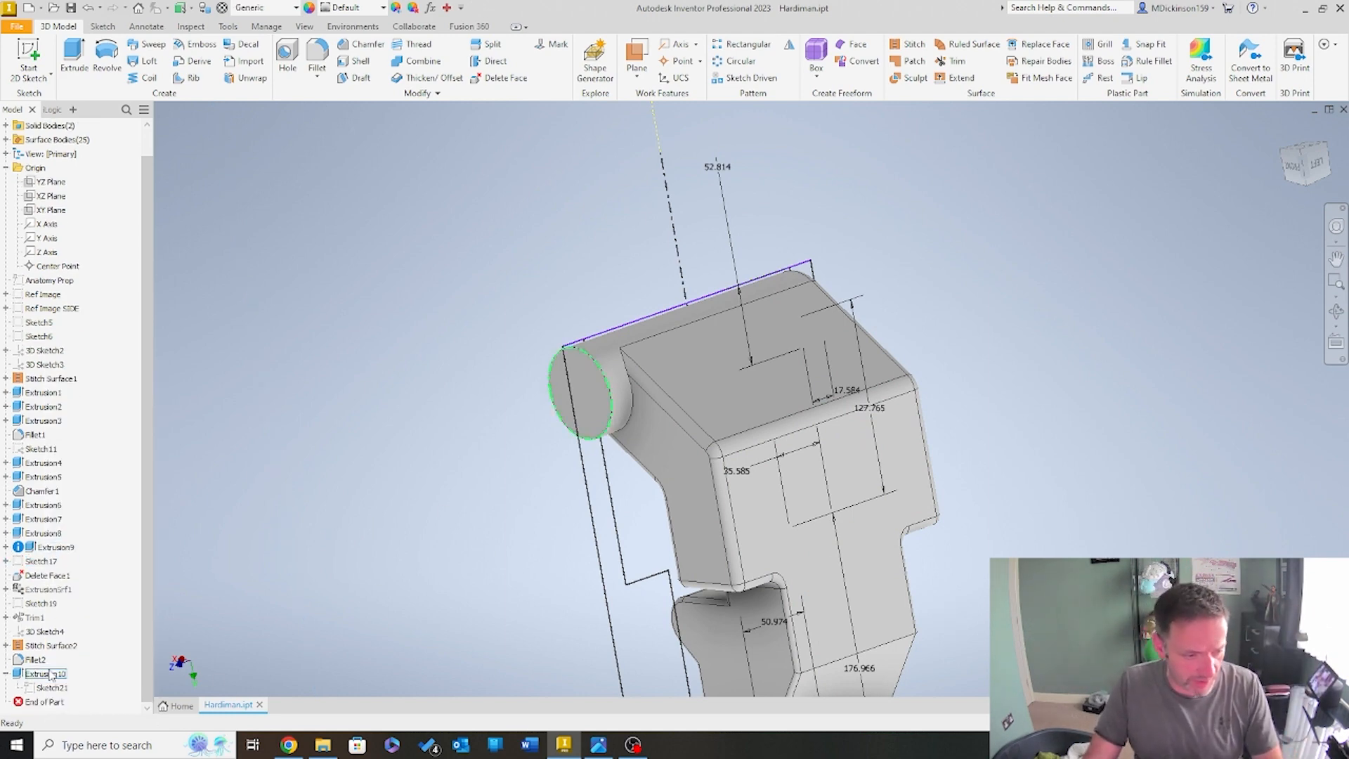
pyautogui.rightClick(41, 634)
pyautogui.click(6, 618)
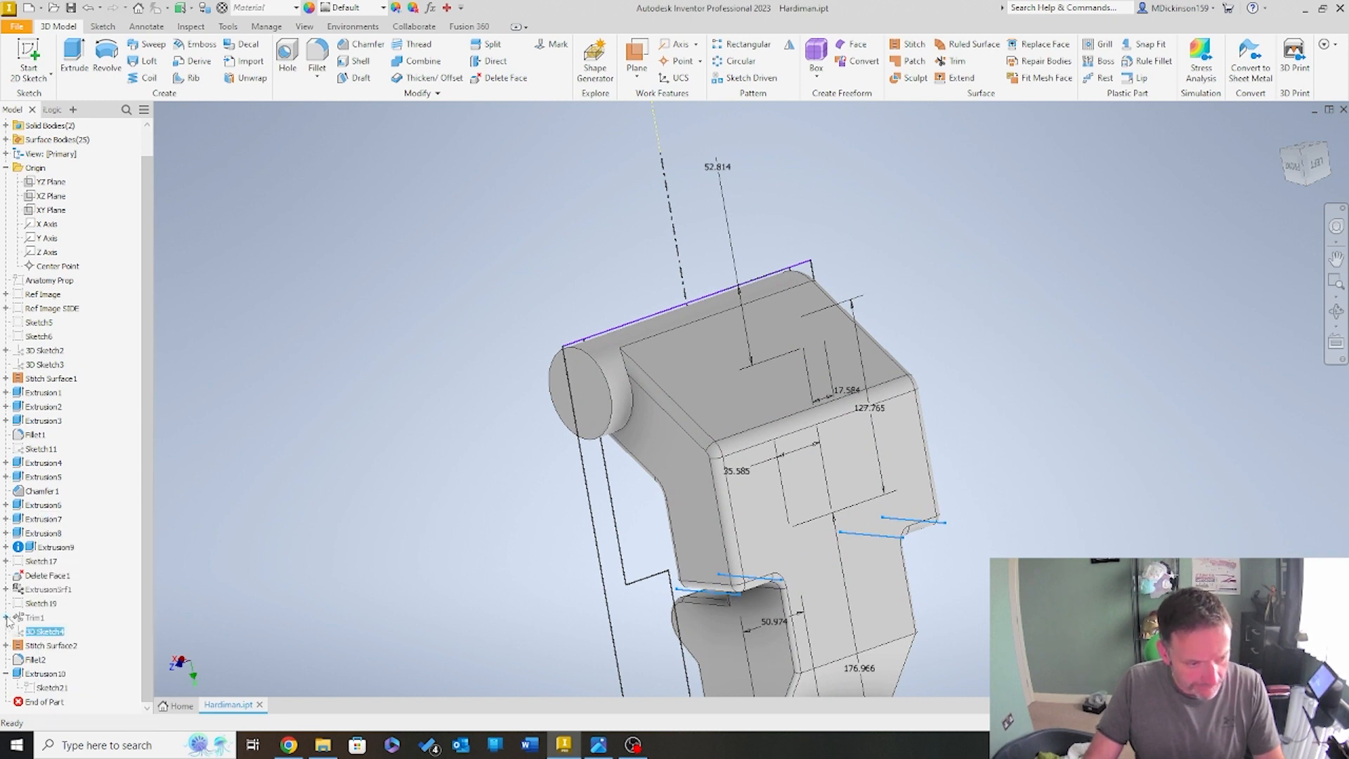
pyautogui.rightClick(51, 631)
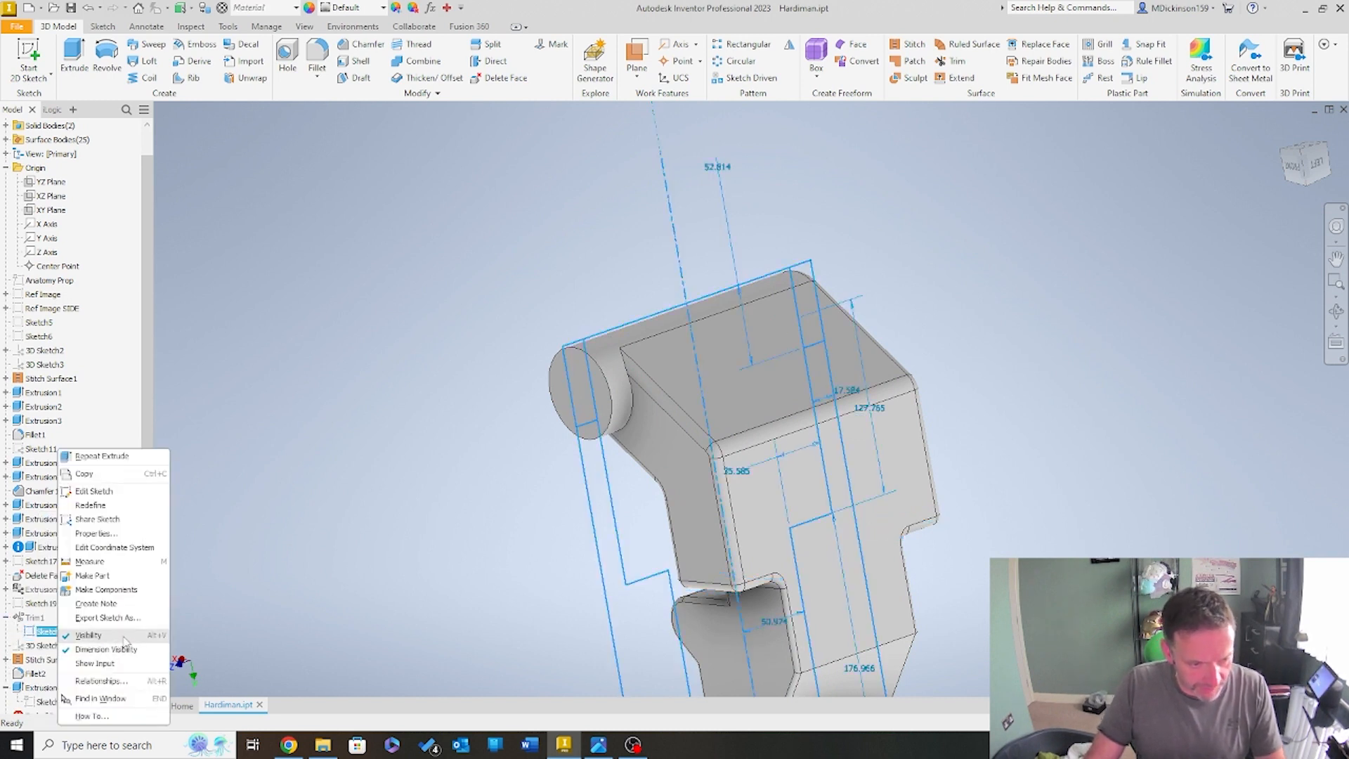
pyautogui.click(88, 634)
# Mirror the extruded cylinder feature about the XY Plane to extend it past the other side of the body
pyautogui.moveTo(374, 467)
pyautogui.keyDown('shift'); pyautogui.mouseDown(button='middle')
pyautogui.moveTo(507, 550)
pyautogui.moveTo(555, 457)
pyautogui.moveTo(759, 165)
pyautogui.moveTo(808, 281)
pyautogui.mouseUp(button='middle'); pyautogui.keyUp('shift')
pyautogui.scroll(2, 808, 281)
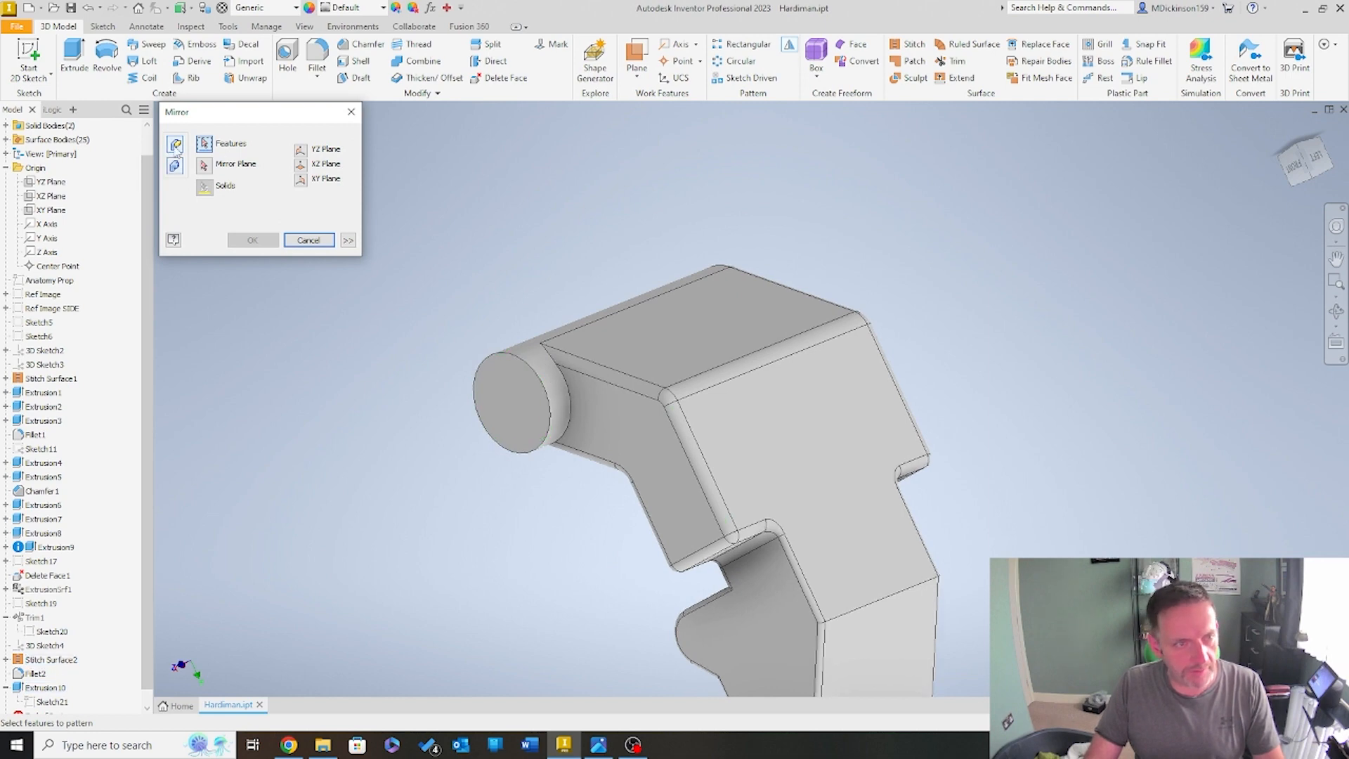
pyautogui.click(510, 488)
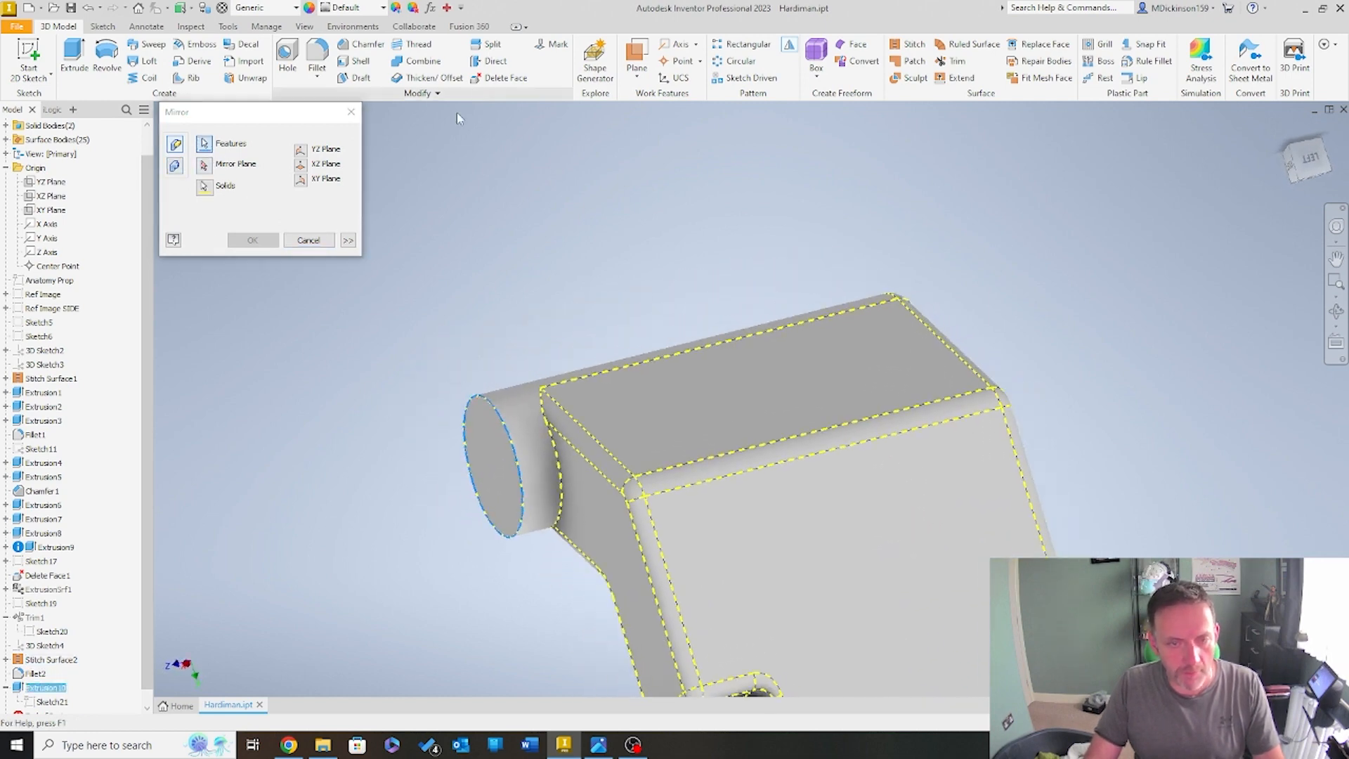
pyautogui.click(204, 166)
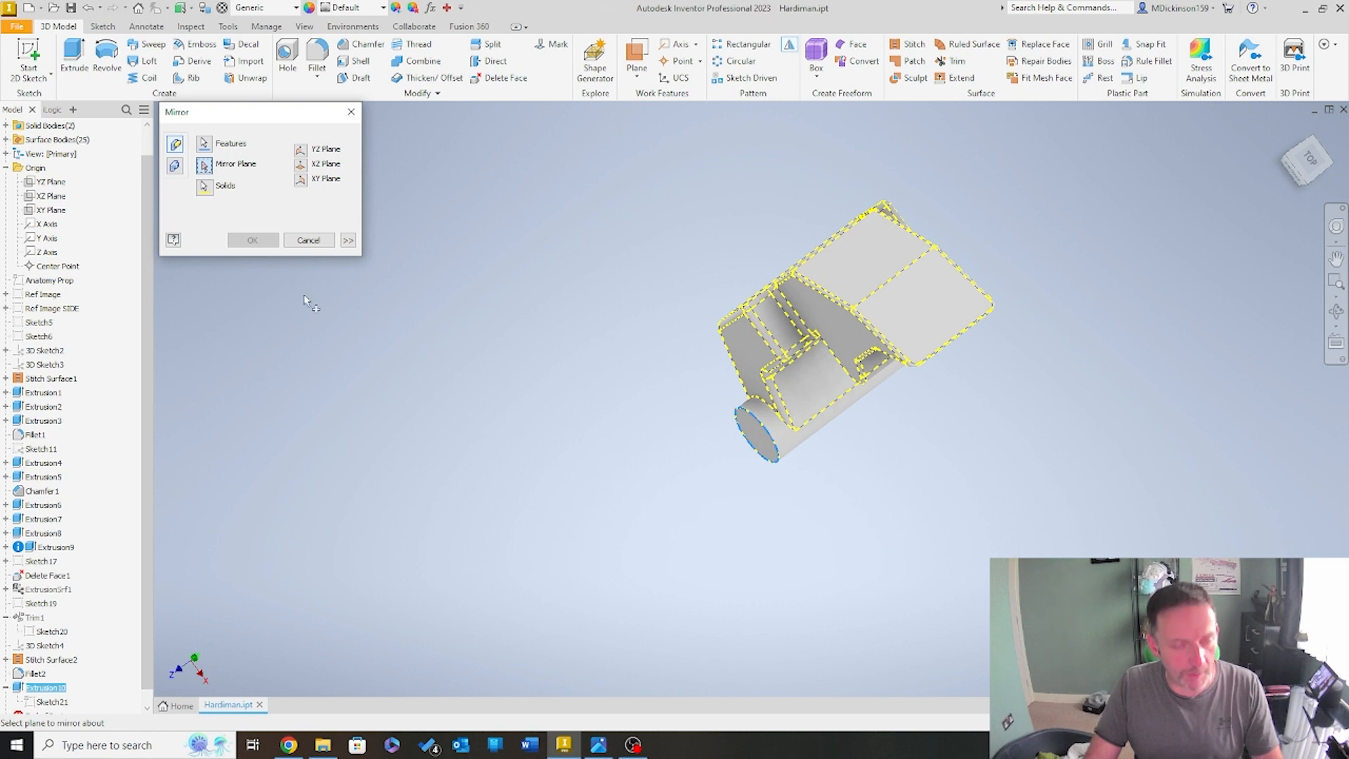
pyautogui.click(302, 179)
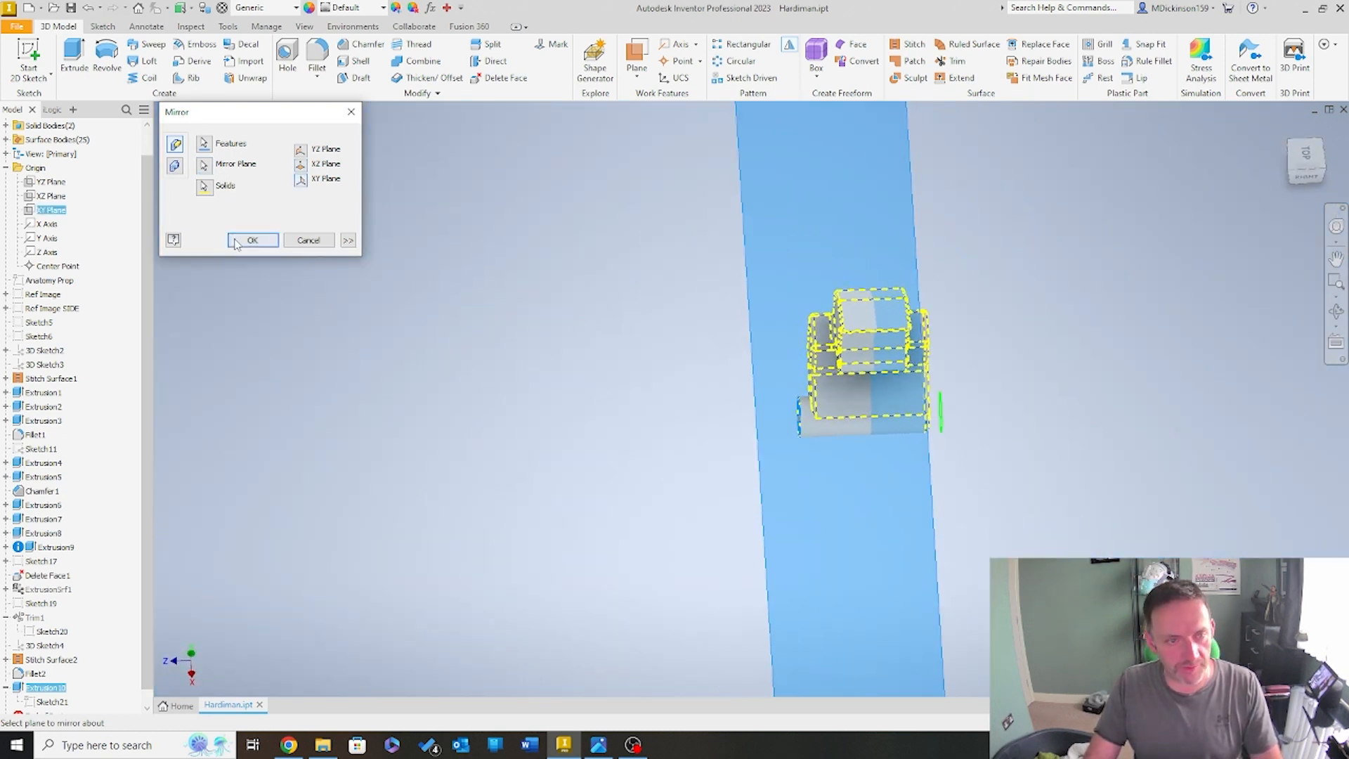
pyautogui.click(252, 240)
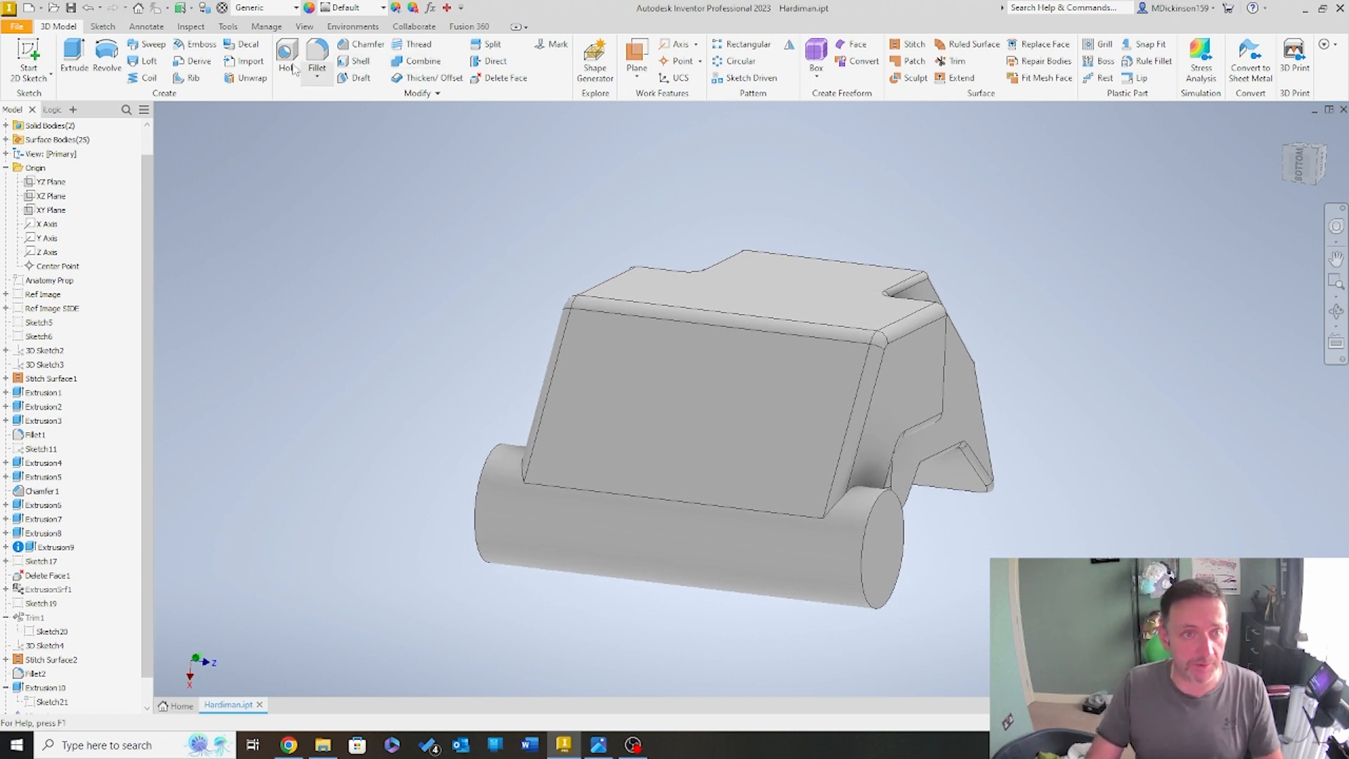
# Apply a 3 mm fillet to the cylinder's circular end edges and its edges where it meets the body
pyautogui.click(317, 60)
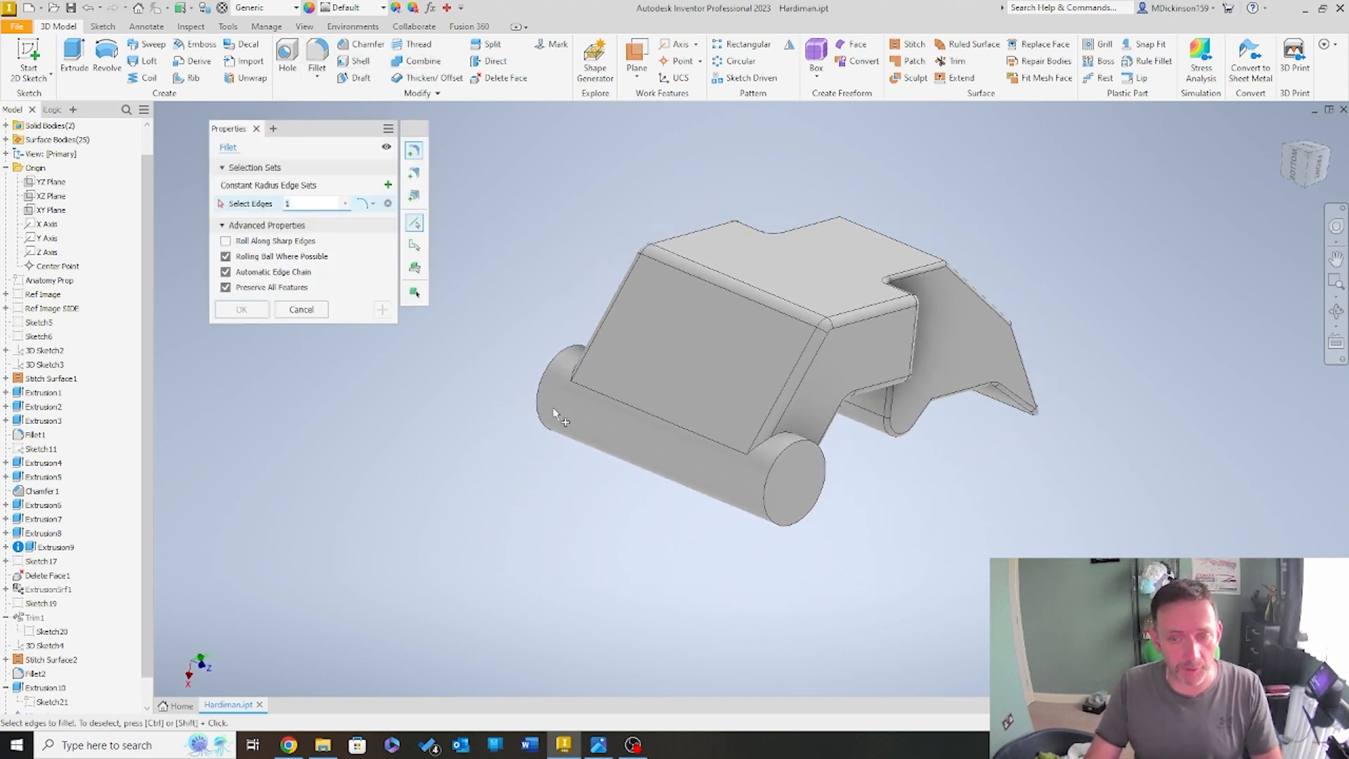
pyautogui.click(346, 204)
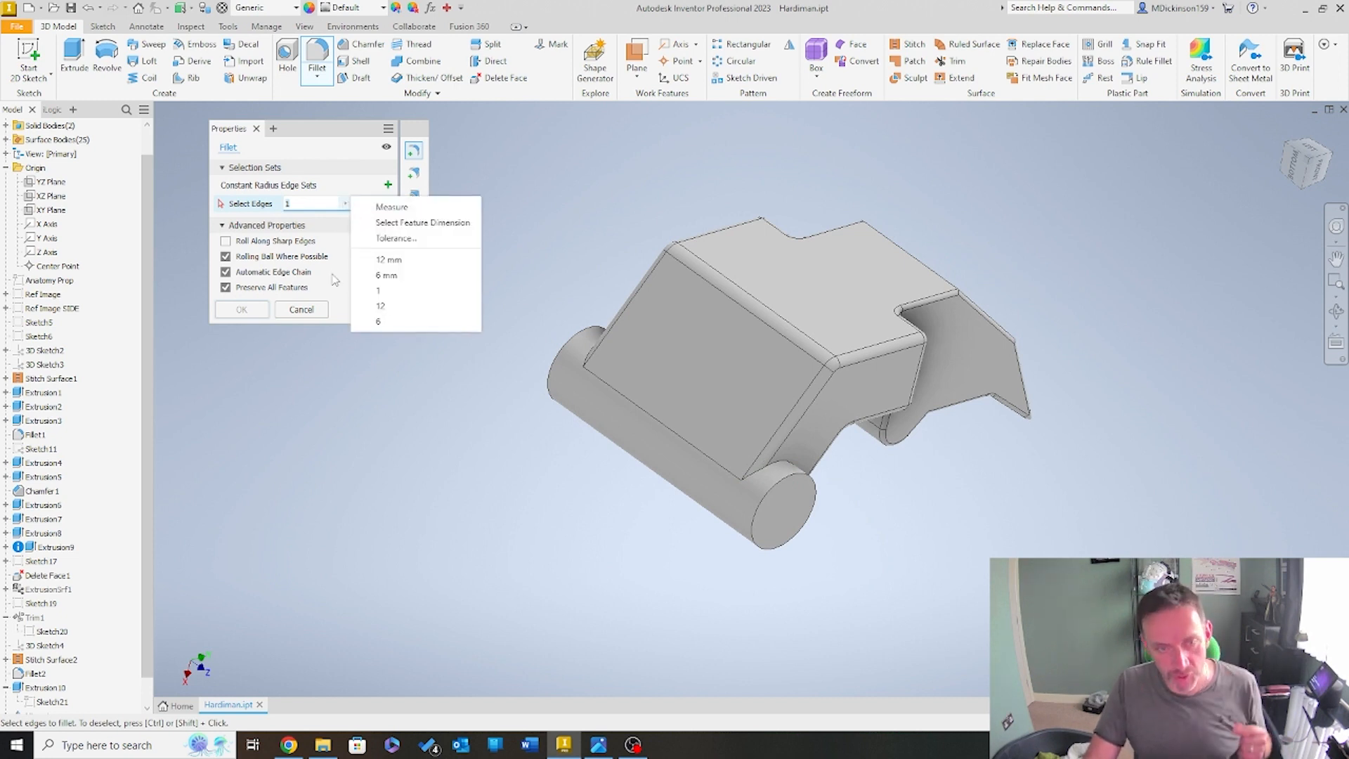
pyautogui.click(319, 204)
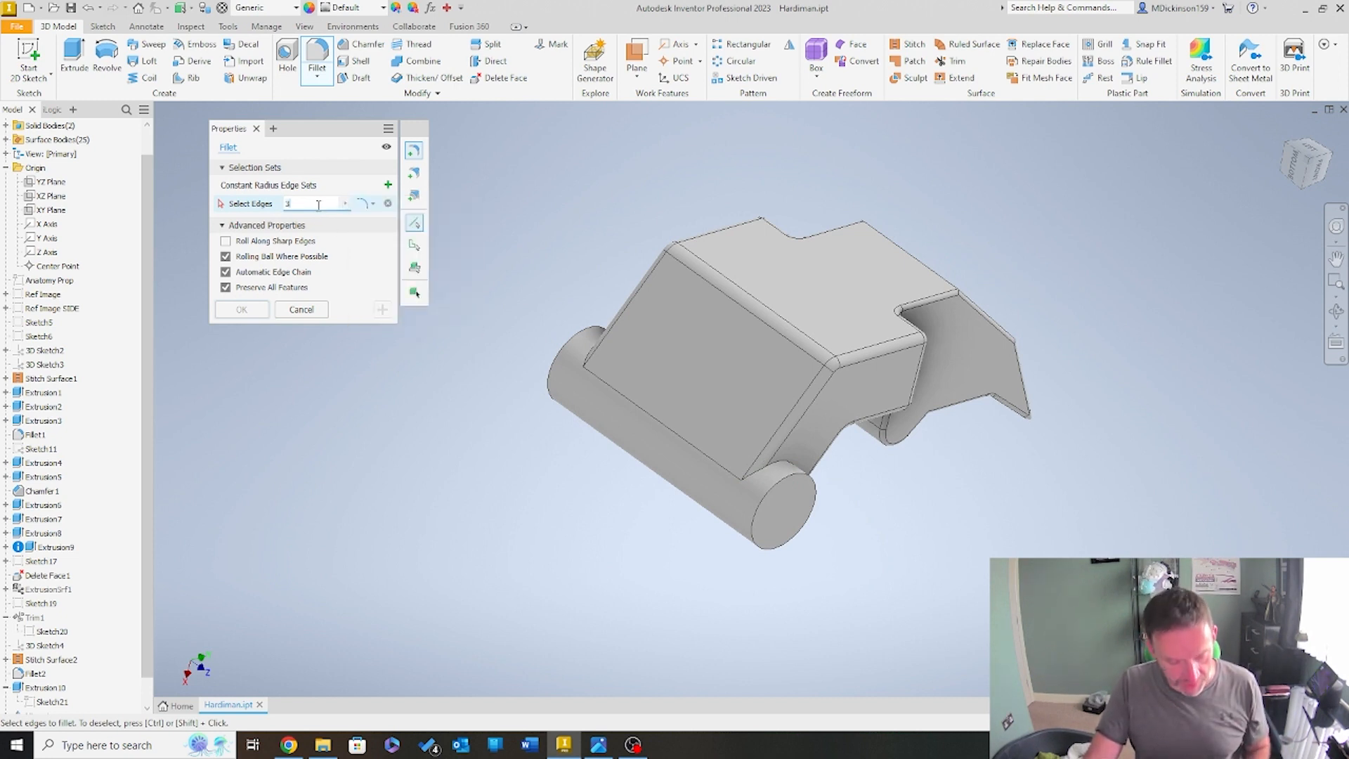
pyautogui.click(792, 478)
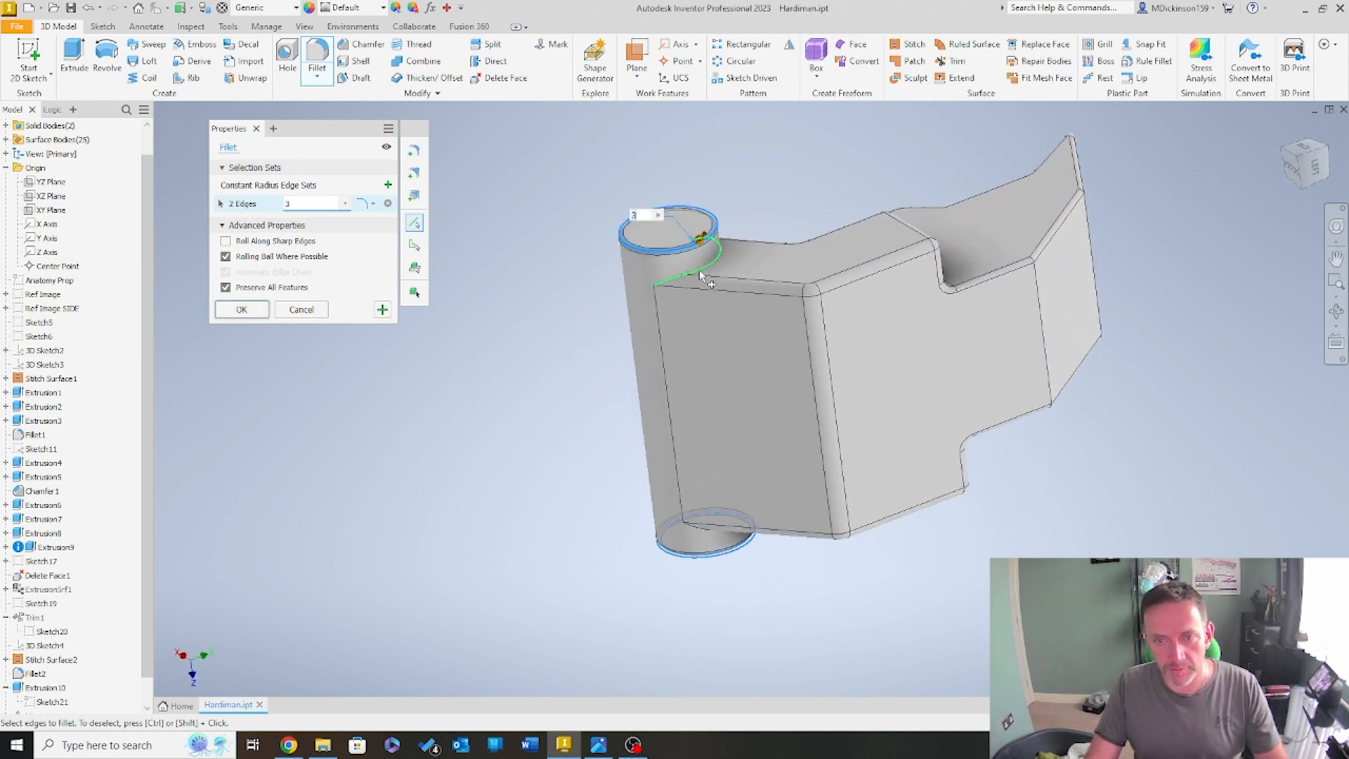
pyautogui.click(699, 269)
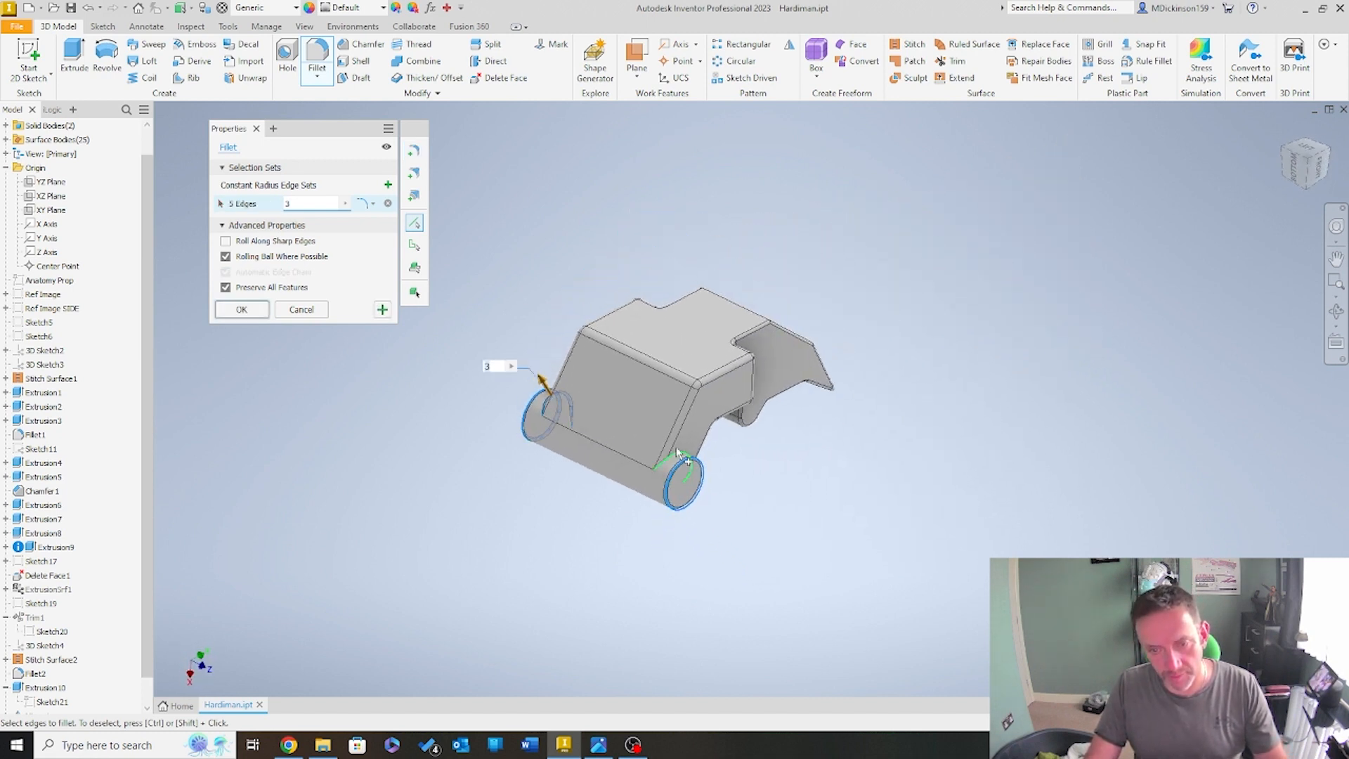
pyautogui.click(241, 310)
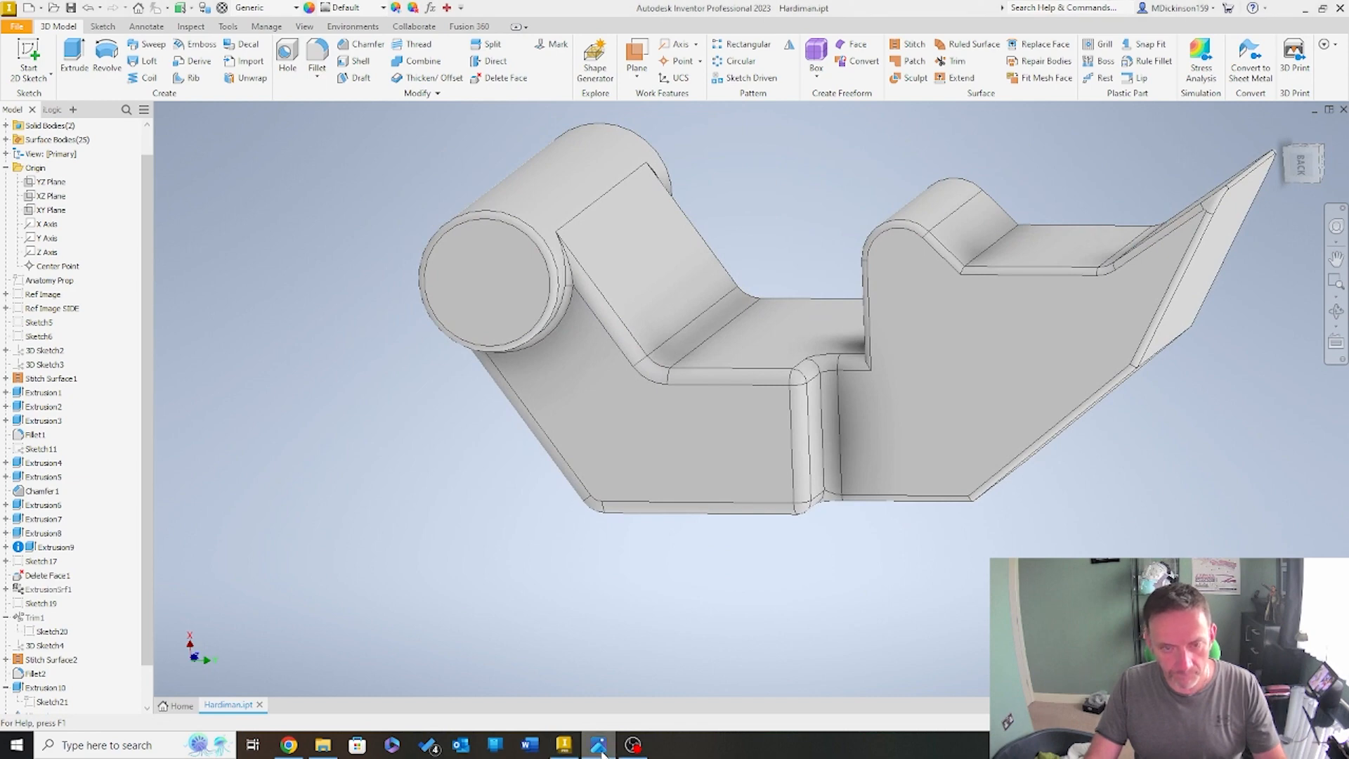
# Switch to Google Drive in Chrome, open RM Arm demo.jpeg beside the CAD model, and examine the gripper in the photo
pyautogui.click(289, 746)
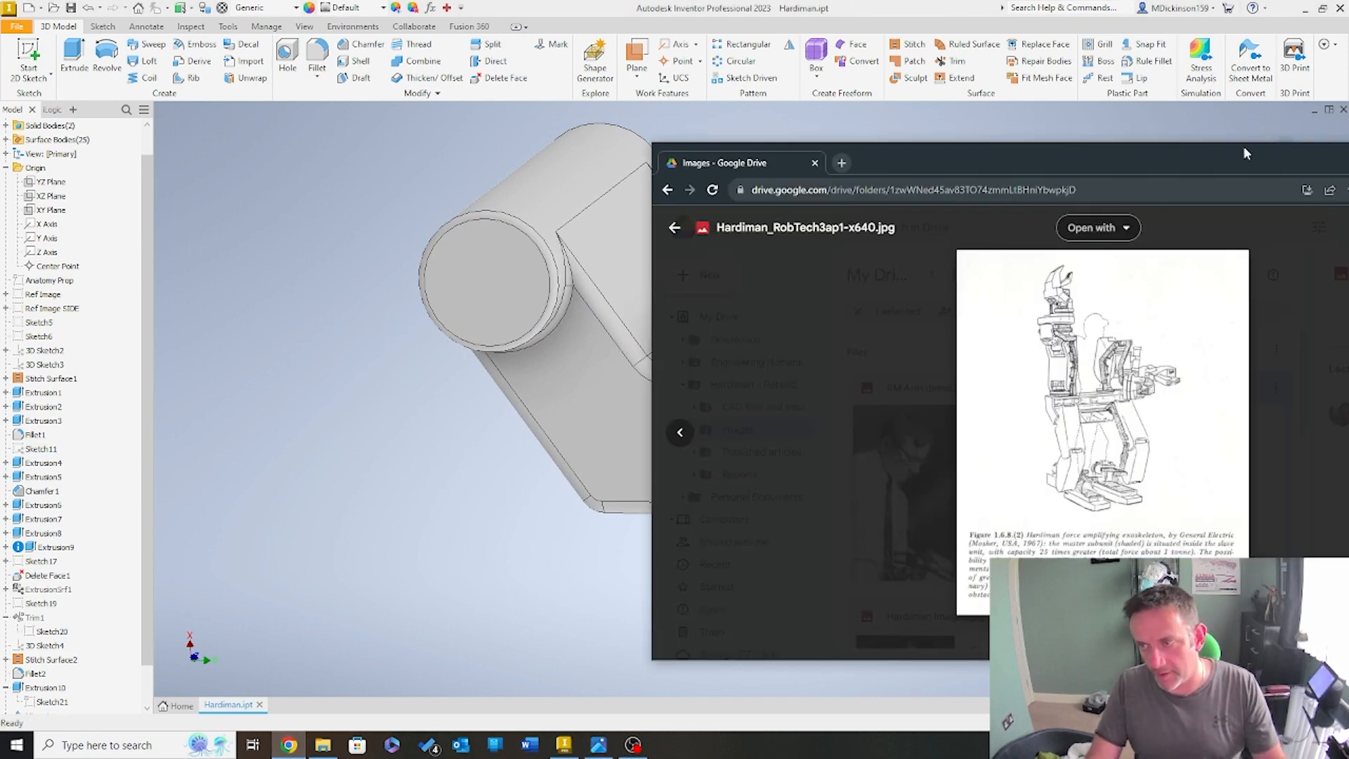
pyautogui.moveTo(1243, 148); pyautogui.dragTo(1084, 1)
pyautogui.click(1123, 283)
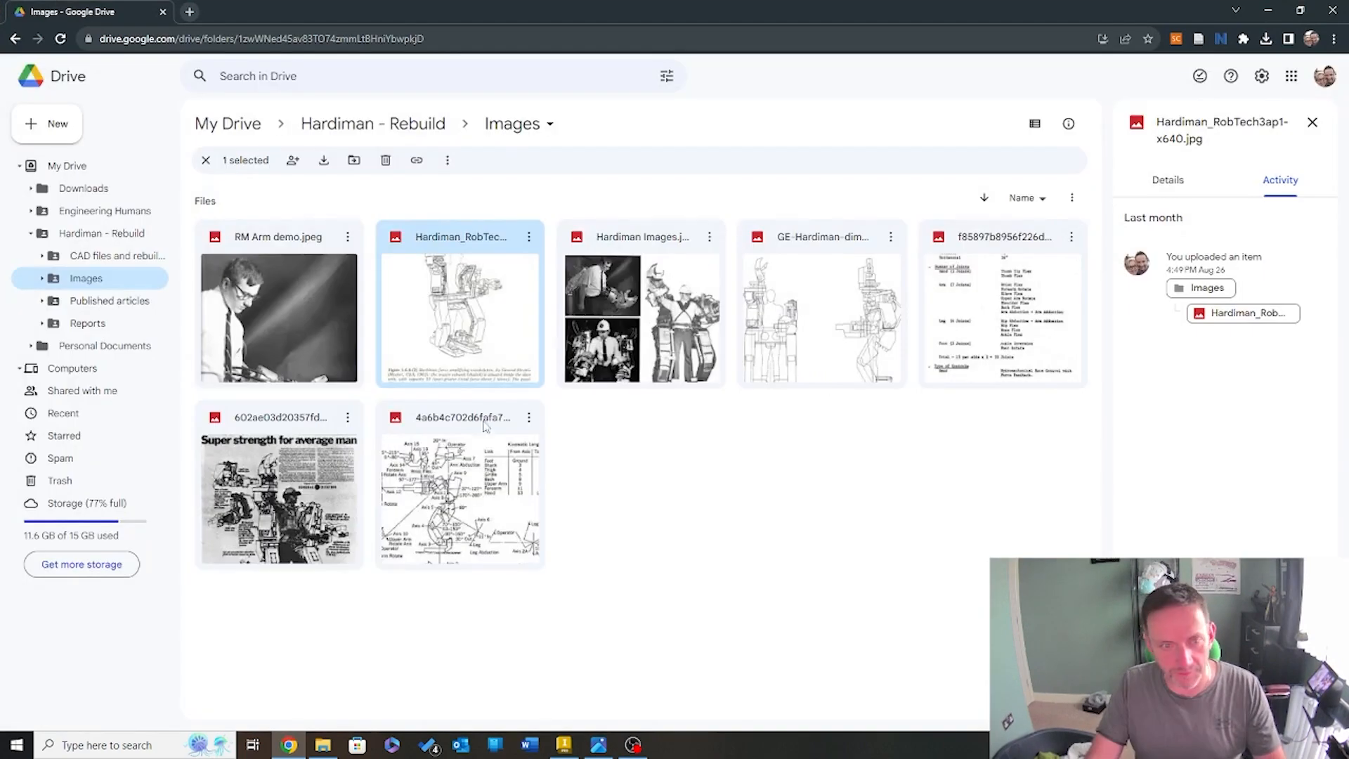
pyautogui.click(281, 299)
pyautogui.doubleClick(257, 310)
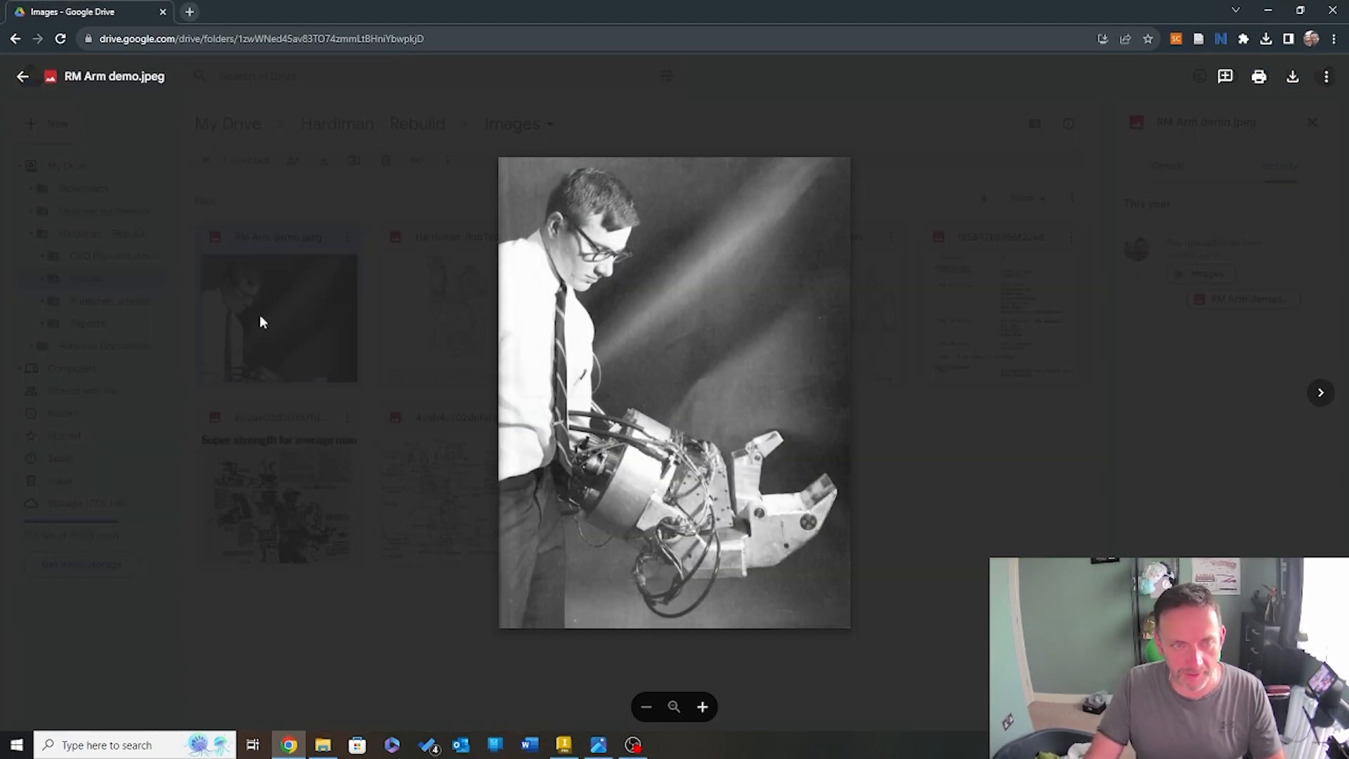
pyautogui.moveTo(841, 4); pyautogui.dragTo(1347, 267)
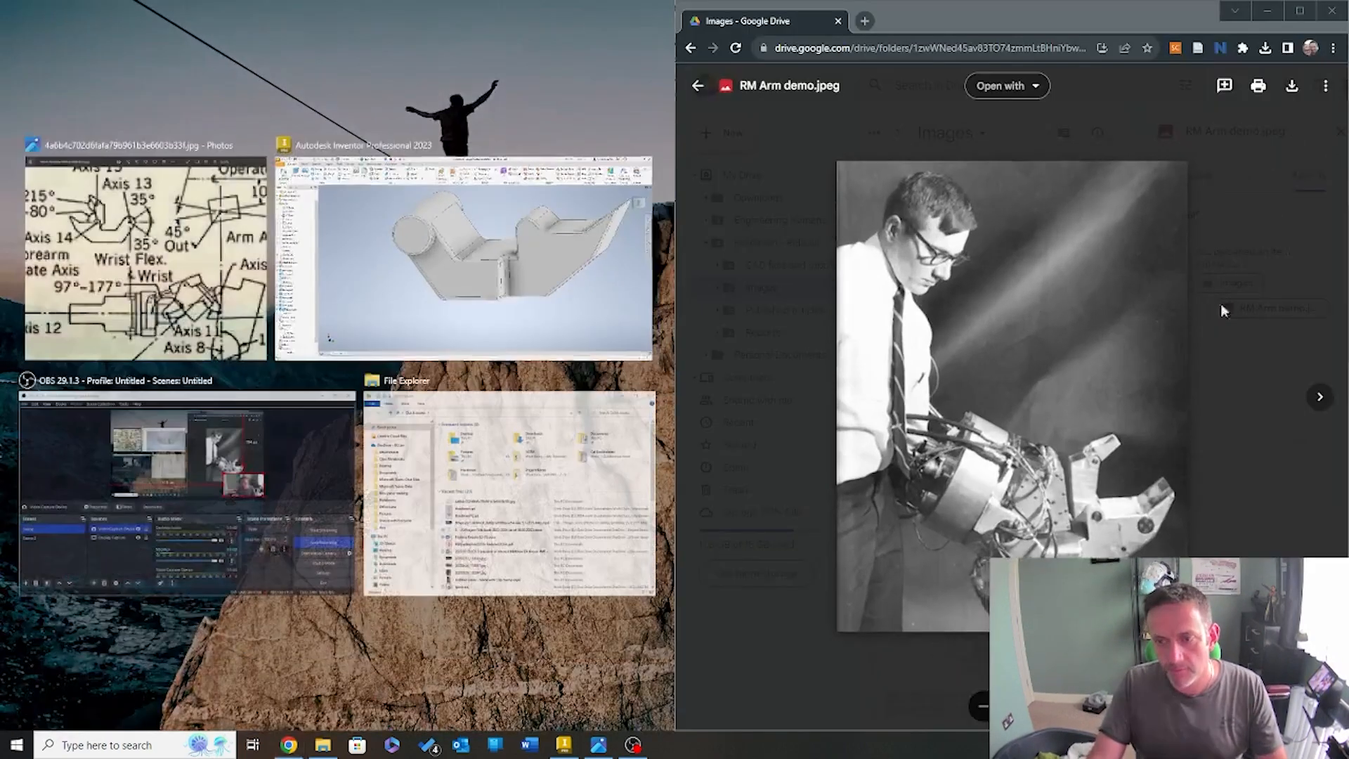
pyautogui.click(491, 274)
pyautogui.scroll(3, 1030, 560)
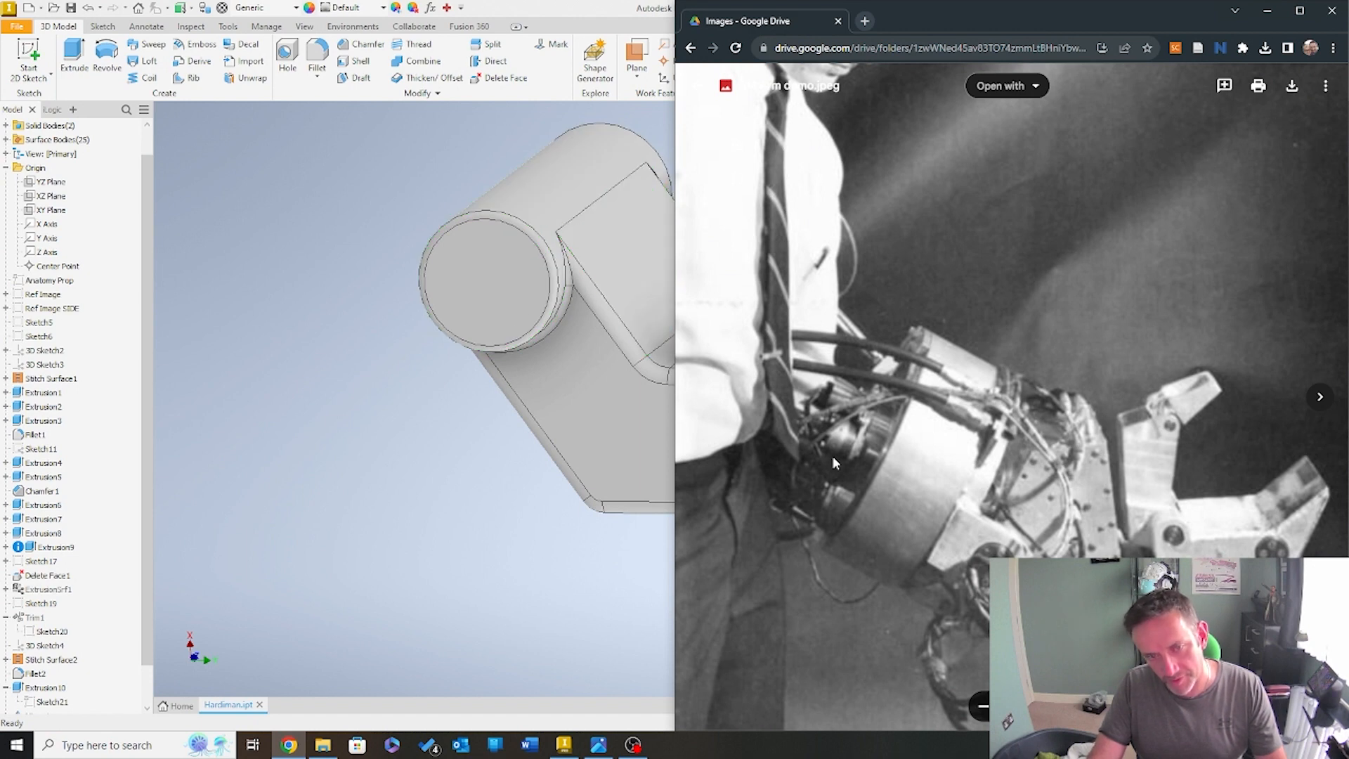
# Compare the gripper model with the arm photo, examining the cylinder and the rounded lug from several angles in Inventor
pyautogui.click(576, 406)
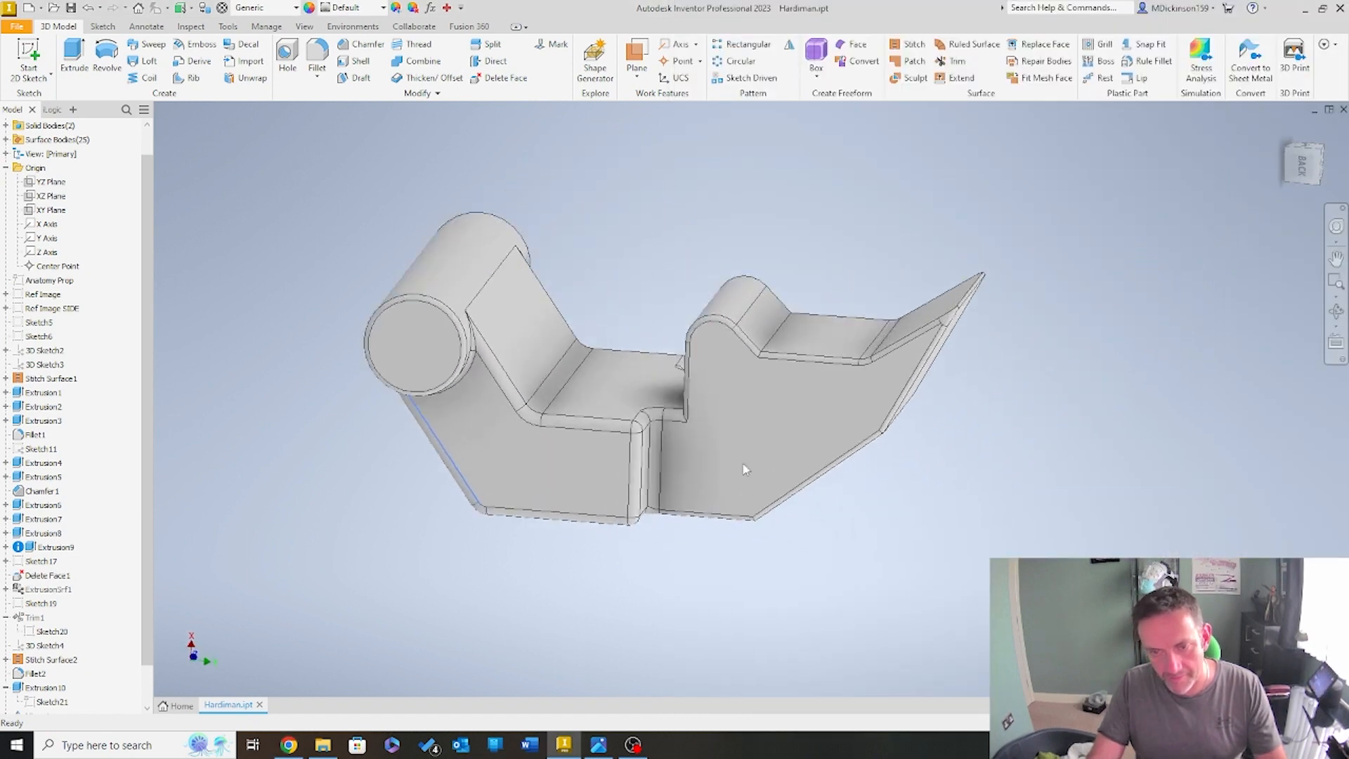
pyautogui.keyDown('shift'); pyautogui.moveTo(721, 448); pyautogui.dragTo(766, 685, button='middle'); pyautogui.keyUp('shift')
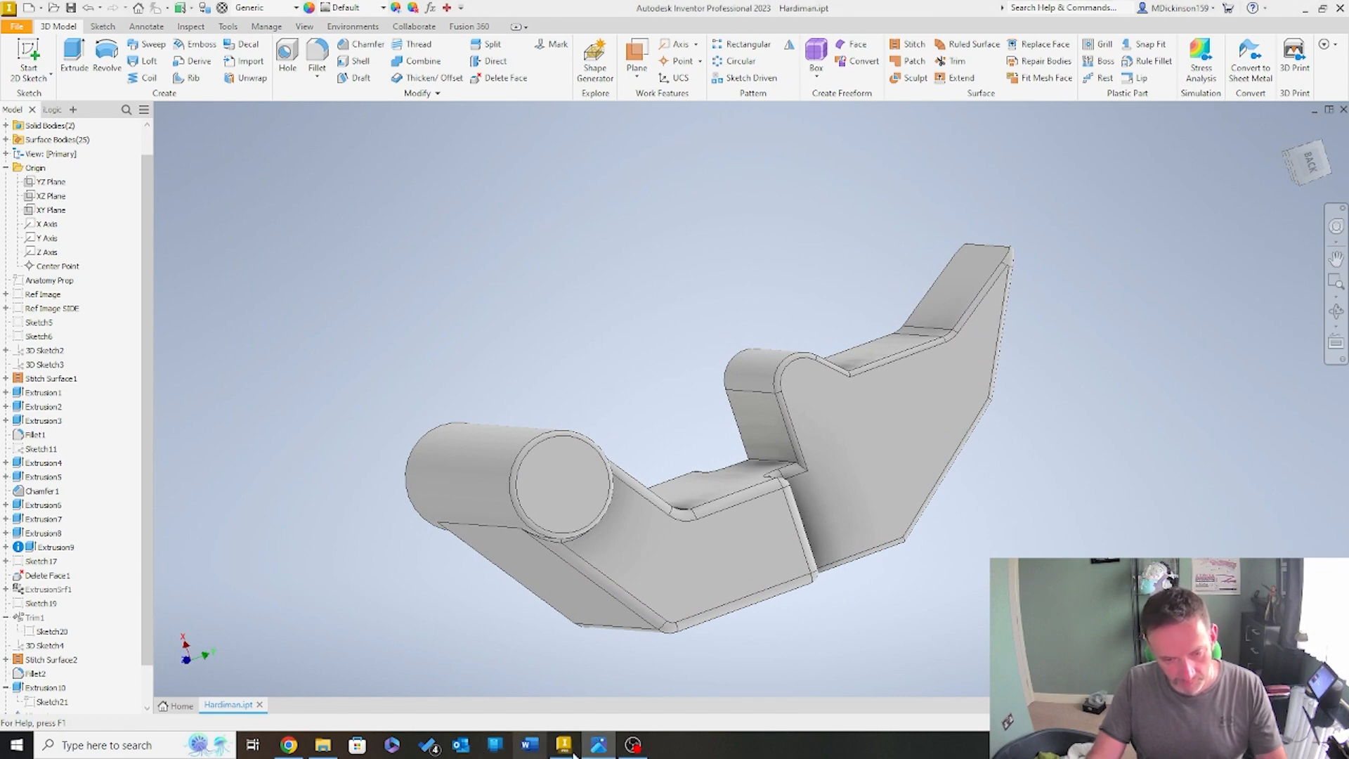
pyautogui.click(304, 746)
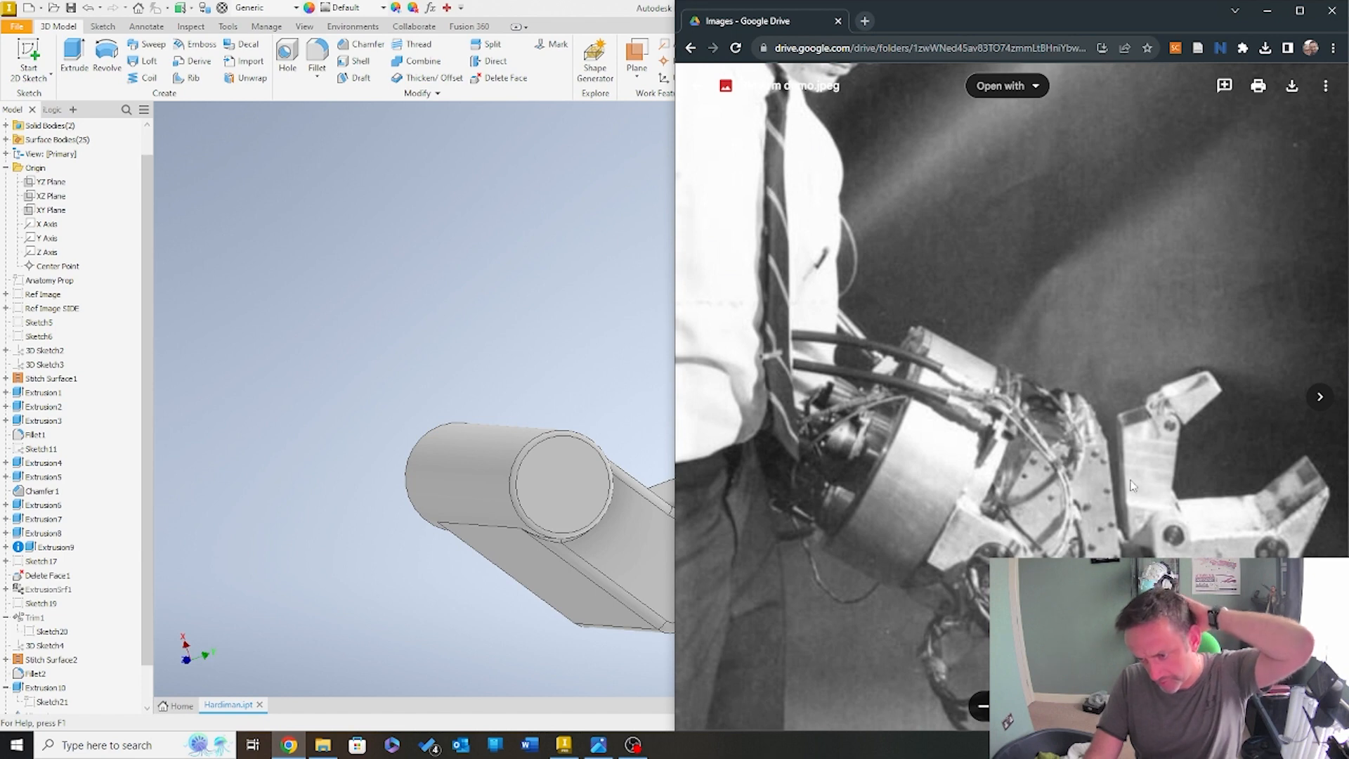
pyautogui.click(608, 12)
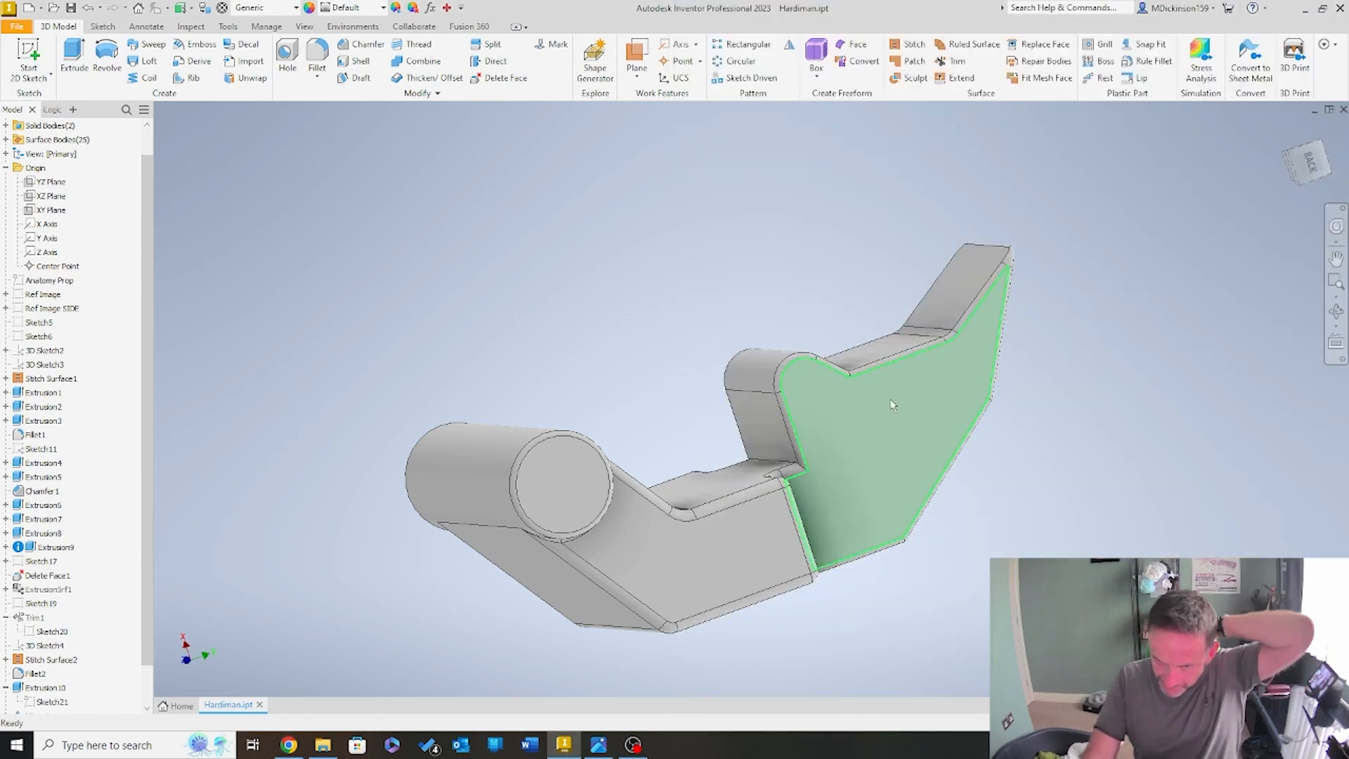
pyautogui.keyDown('shift'); pyautogui.moveTo(1114, 447); pyautogui.dragTo(985, 386, button='middle'); pyautogui.keyUp('shift')
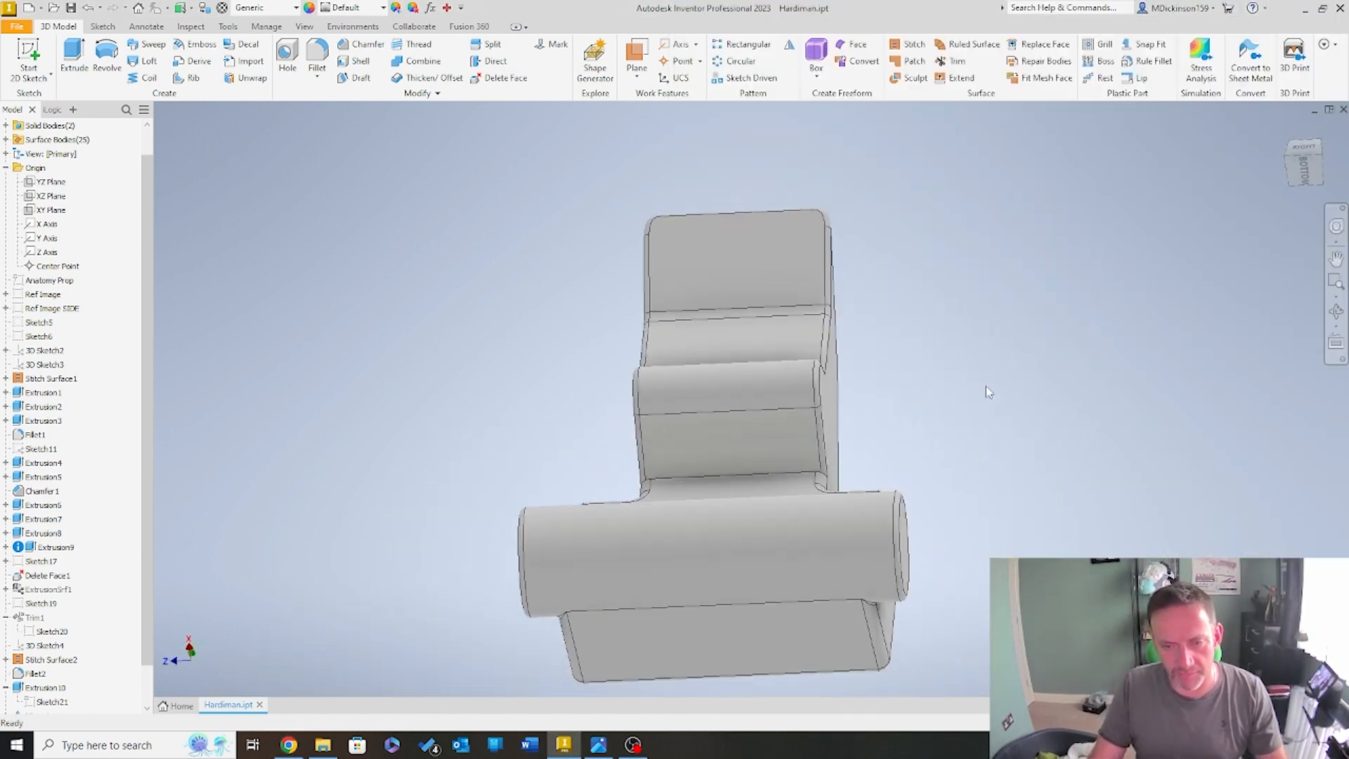
pyautogui.keyDown('shift'); pyautogui.moveTo(622, 289); pyautogui.dragTo(813, 490, button='middle'); pyautogui.keyUp('shift')
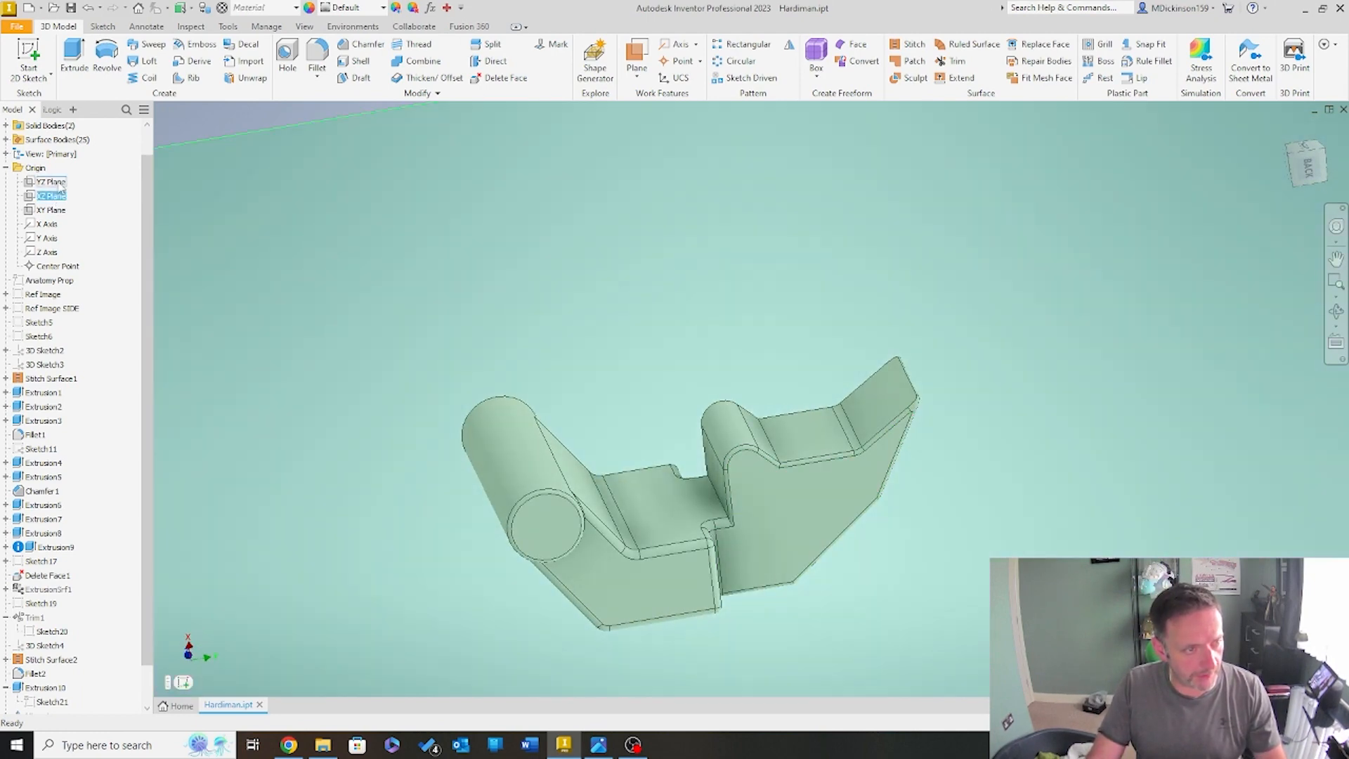
# Start a sketch on the XY Plane and draw a circle concentric with the lug's rounded top, slightly larger than its outer arc
pyautogui.click(52, 213)
pyautogui.scroll(-8, 398, 308)
pyautogui.keyDown('shift'); pyautogui.moveTo(410, 320); pyautogui.dragTo(151, 168, button='middle'); pyautogui.keyUp('shift')
pyautogui.click(38, 53)
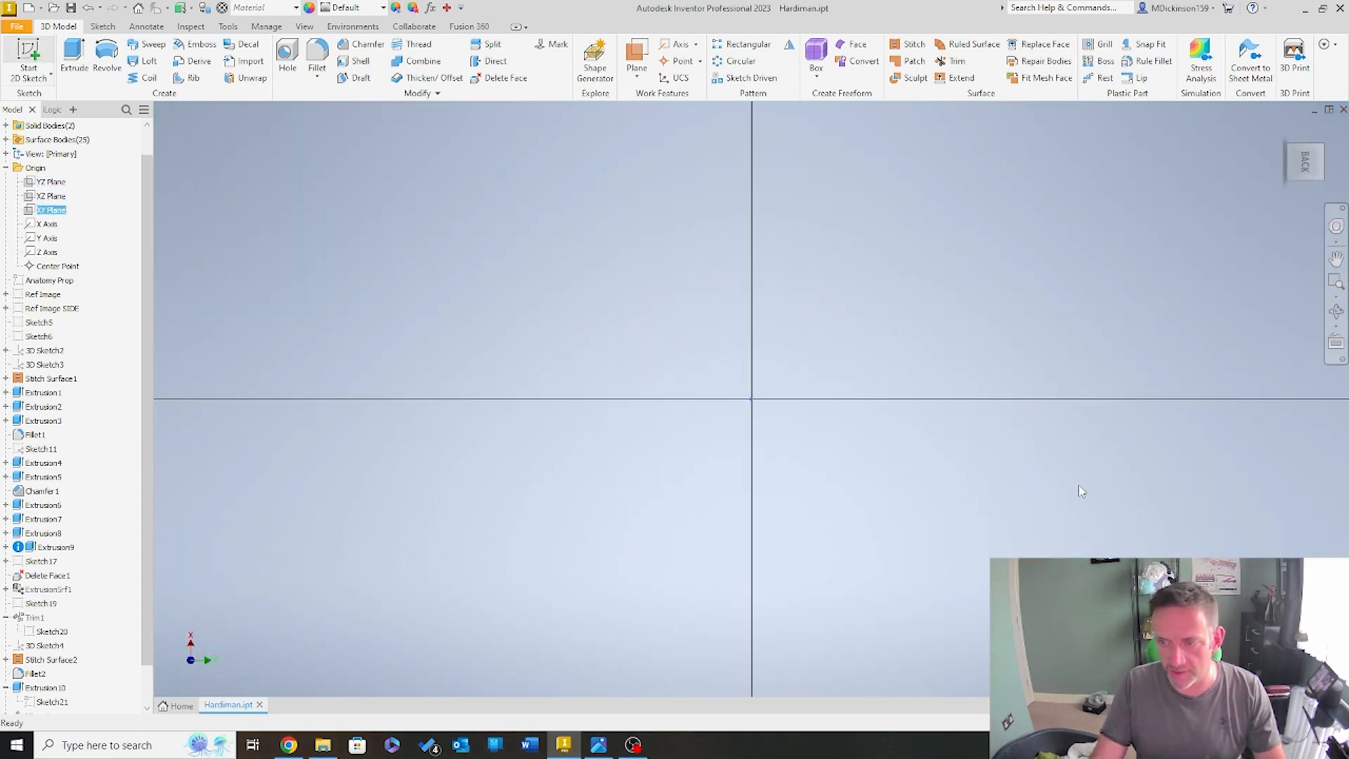
pyautogui.scroll(-2, 429, 450)
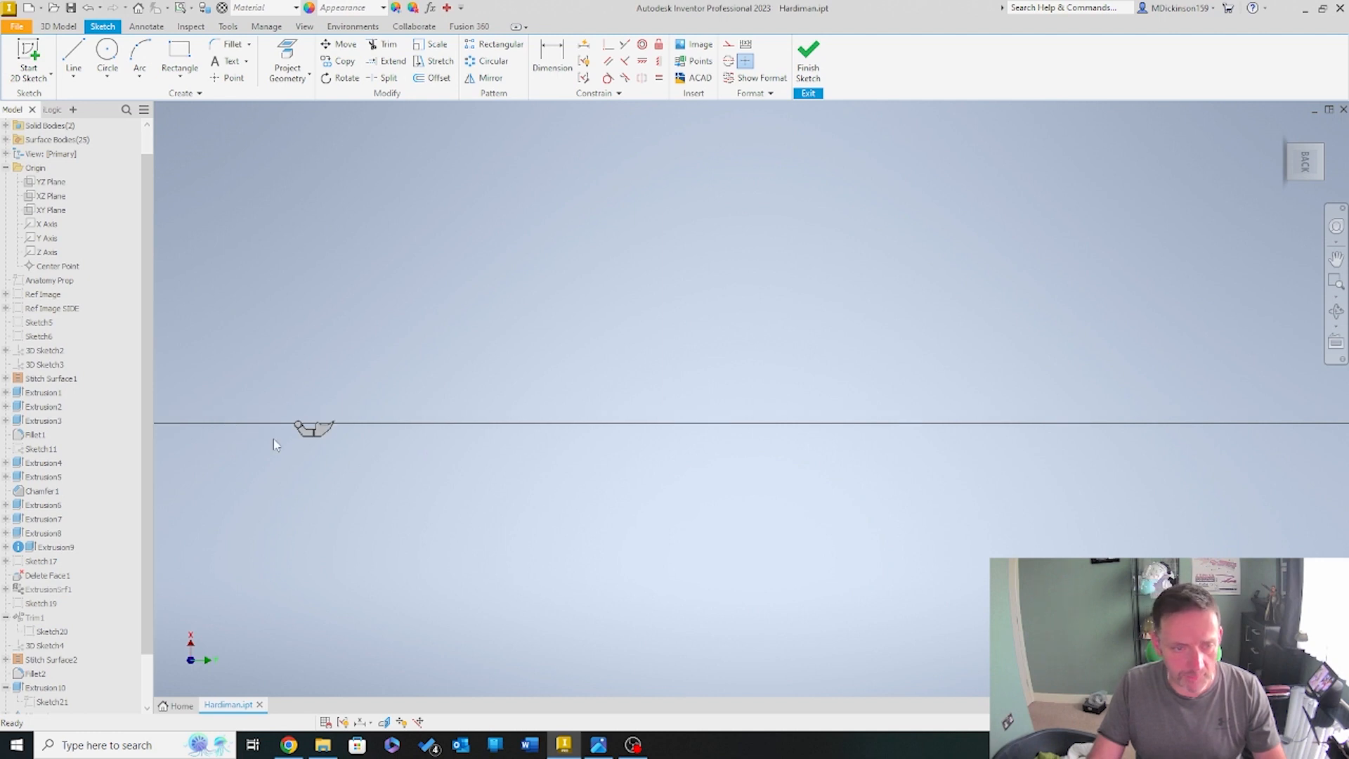
pyautogui.scroll(3, 273, 438)
pyautogui.scroll(12, 385, 408)
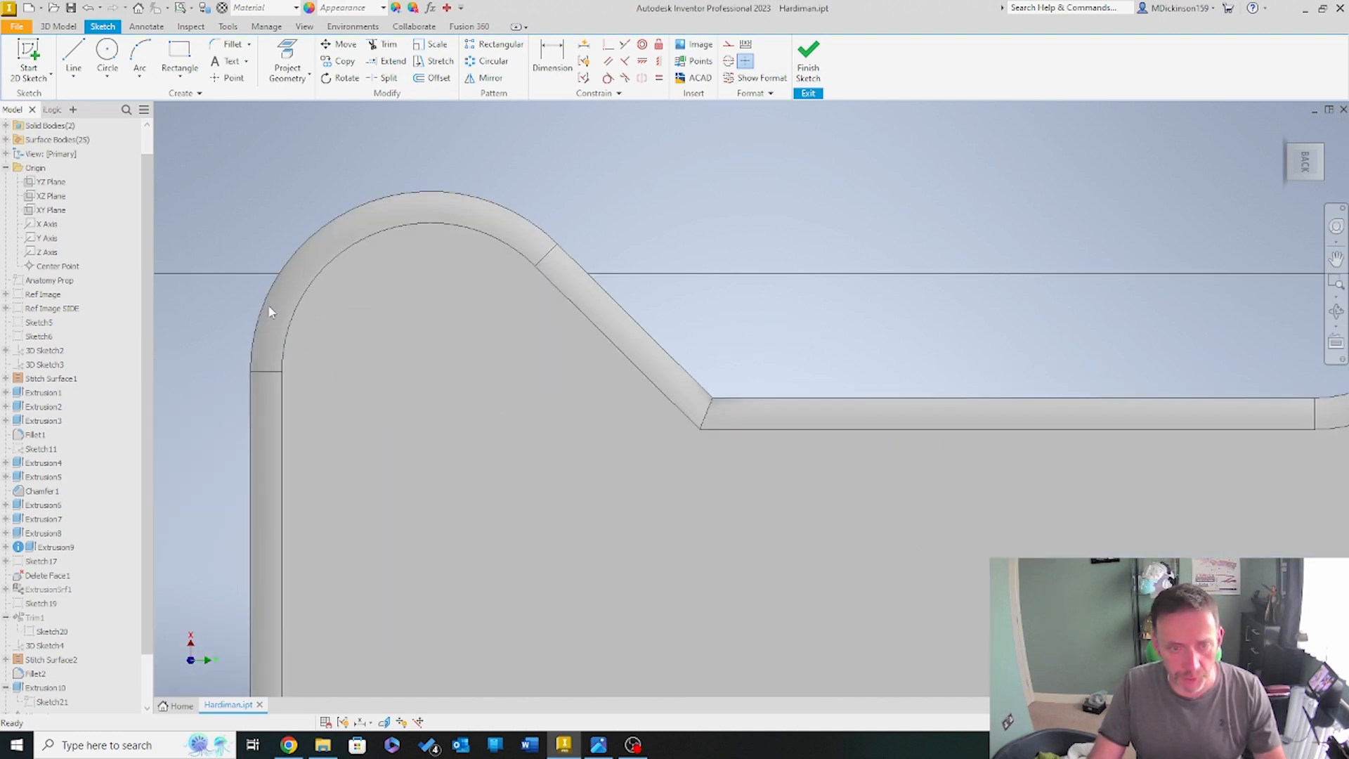
pyautogui.click(108, 49)
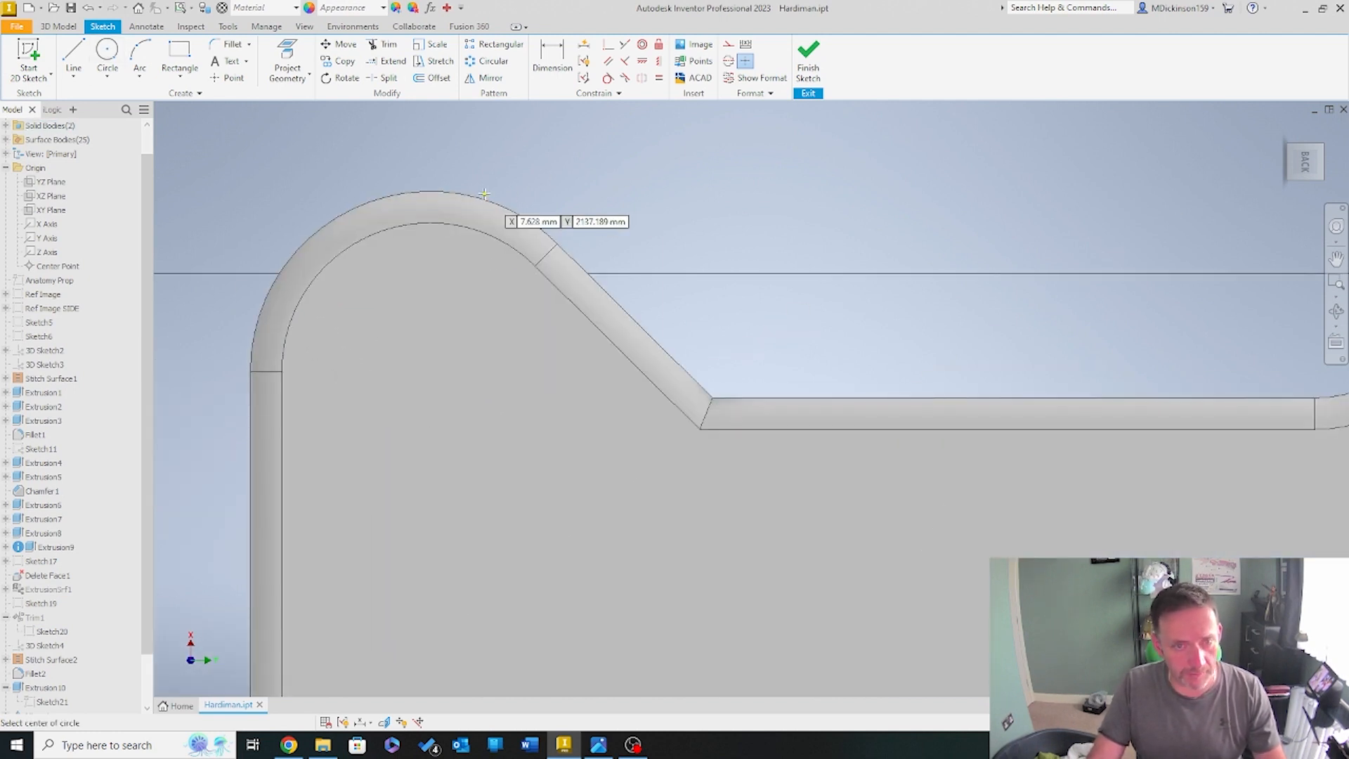
pyautogui.click(431, 369)
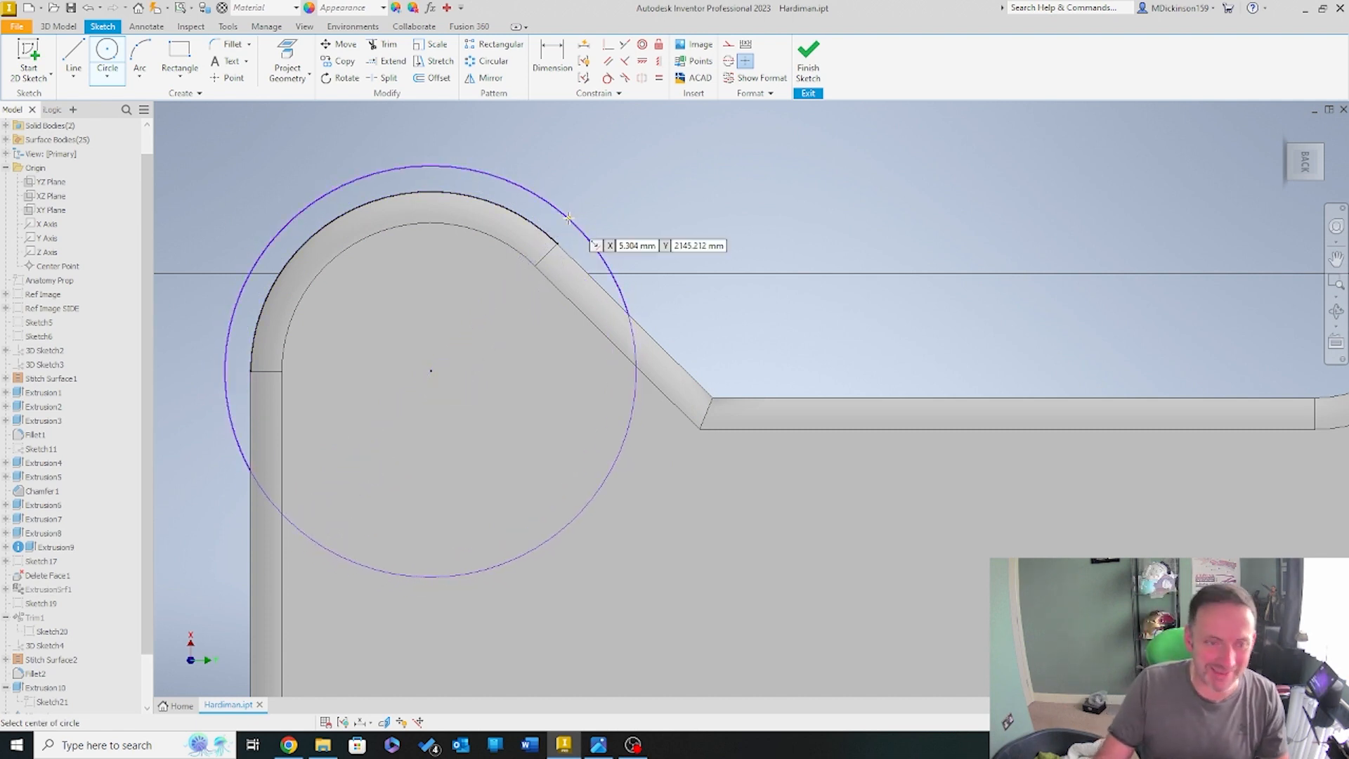
pyautogui.click(107, 50)
# Extrude the circle symmetrically 50 mm as a cut to open a cylindrical gap in the middle of the rounded lug
pyautogui.click(60, 28)
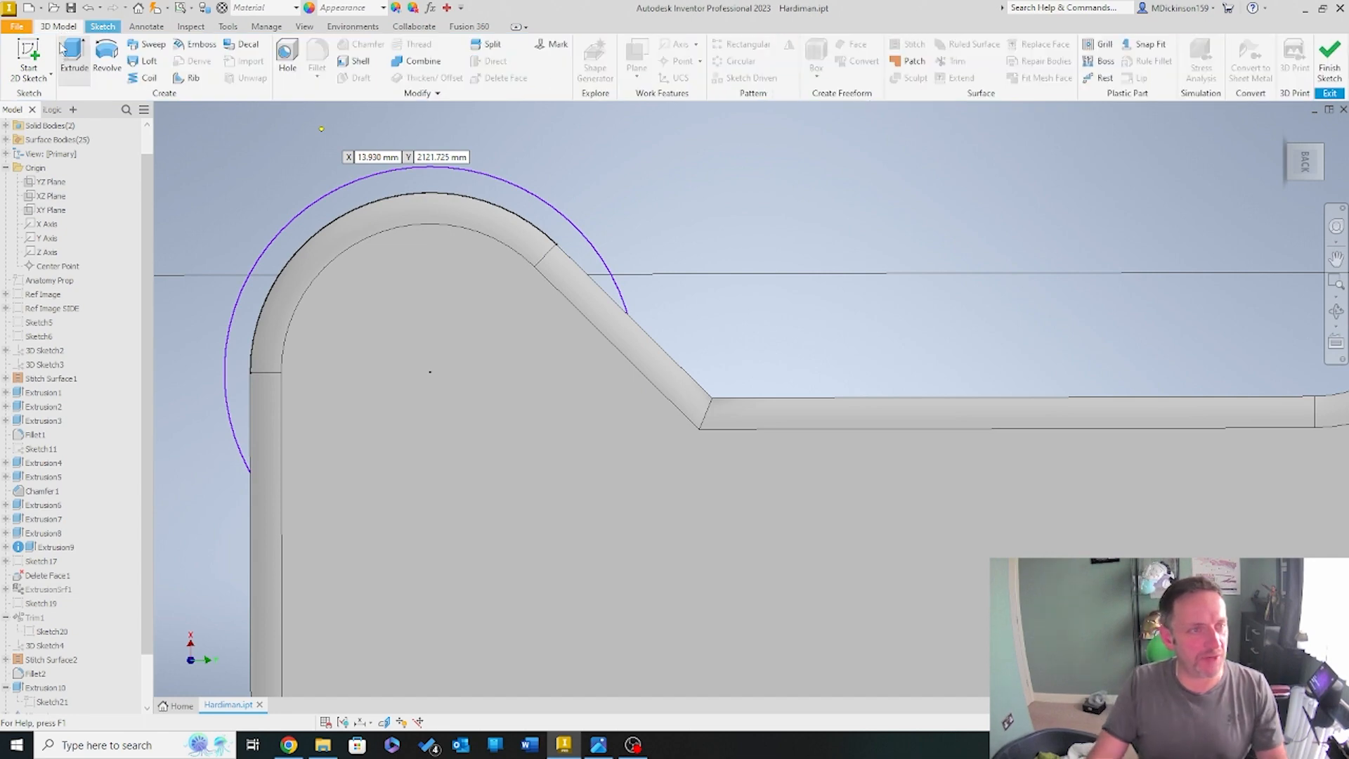
pyautogui.click(74, 56)
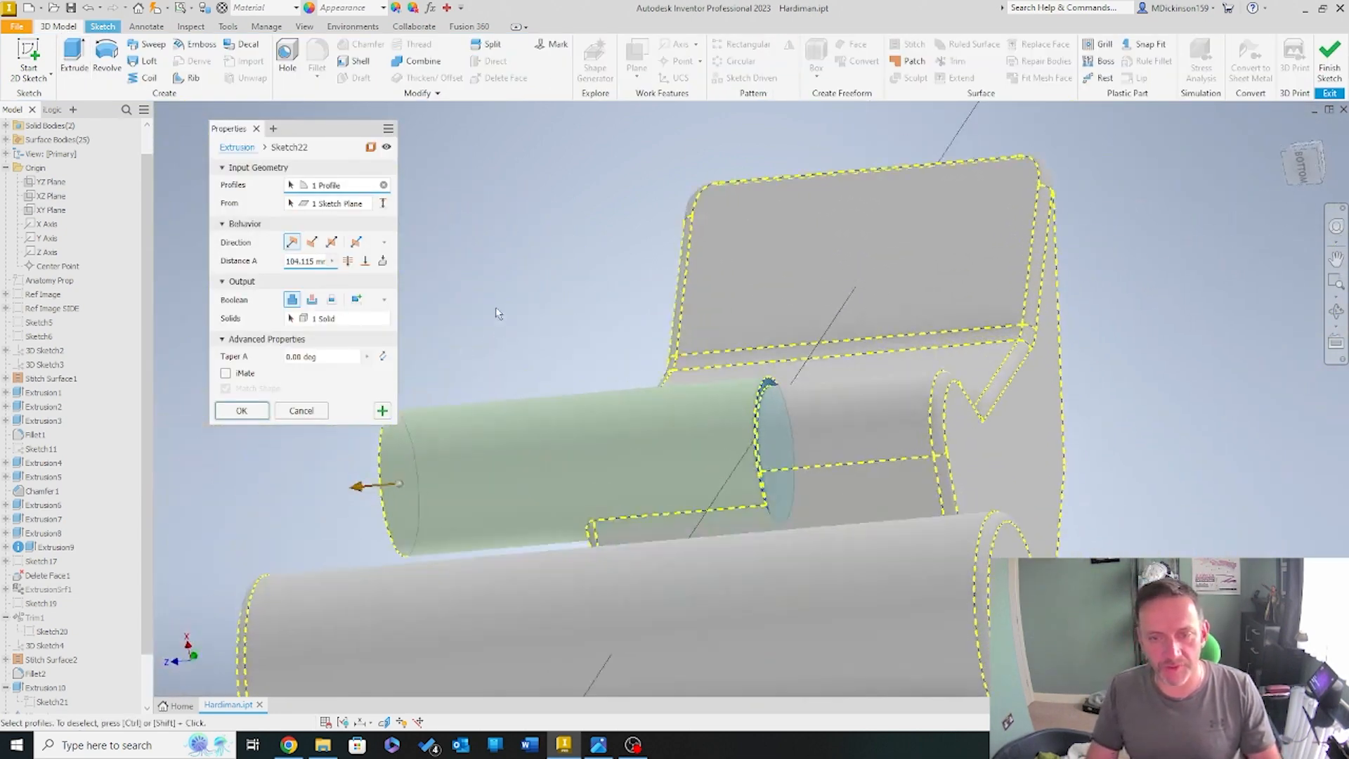
pyautogui.click(332, 242)
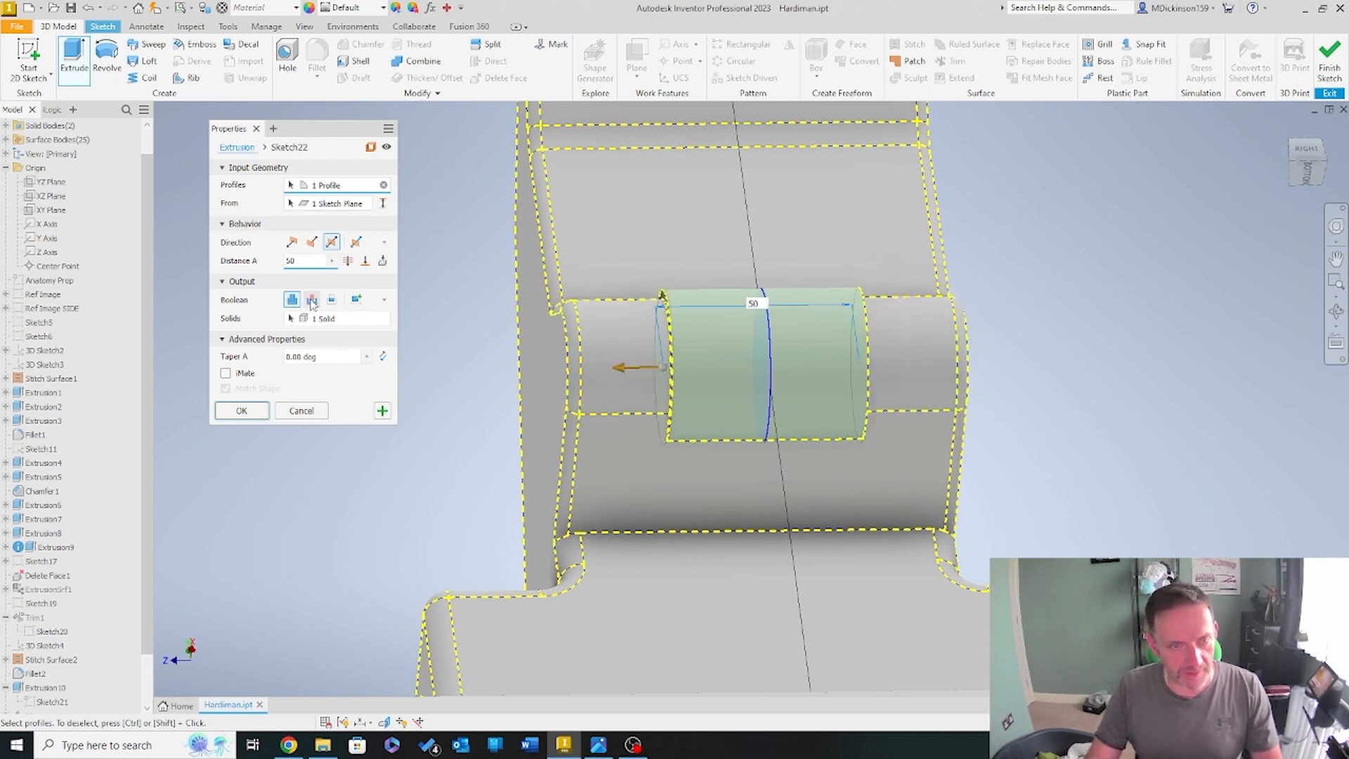
pyautogui.click(312, 300)
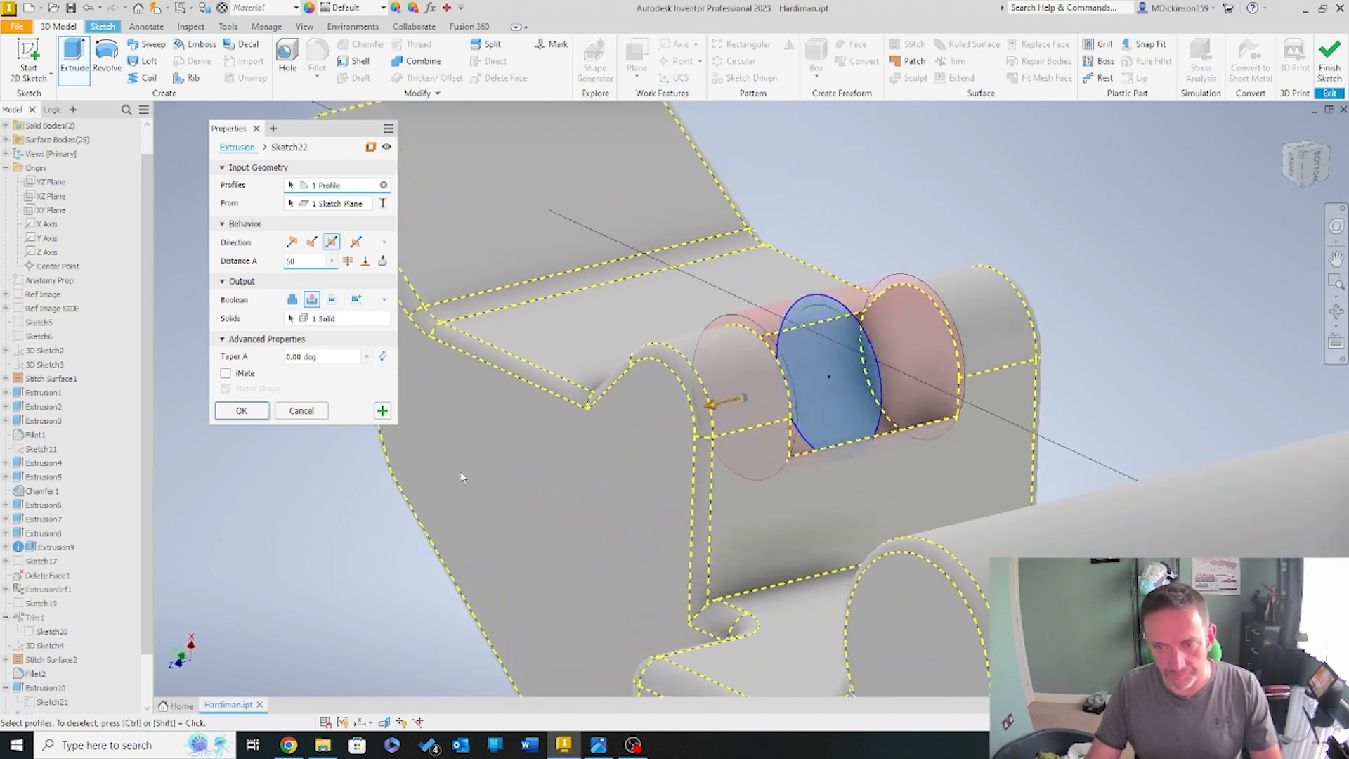
pyautogui.click(231, 412)
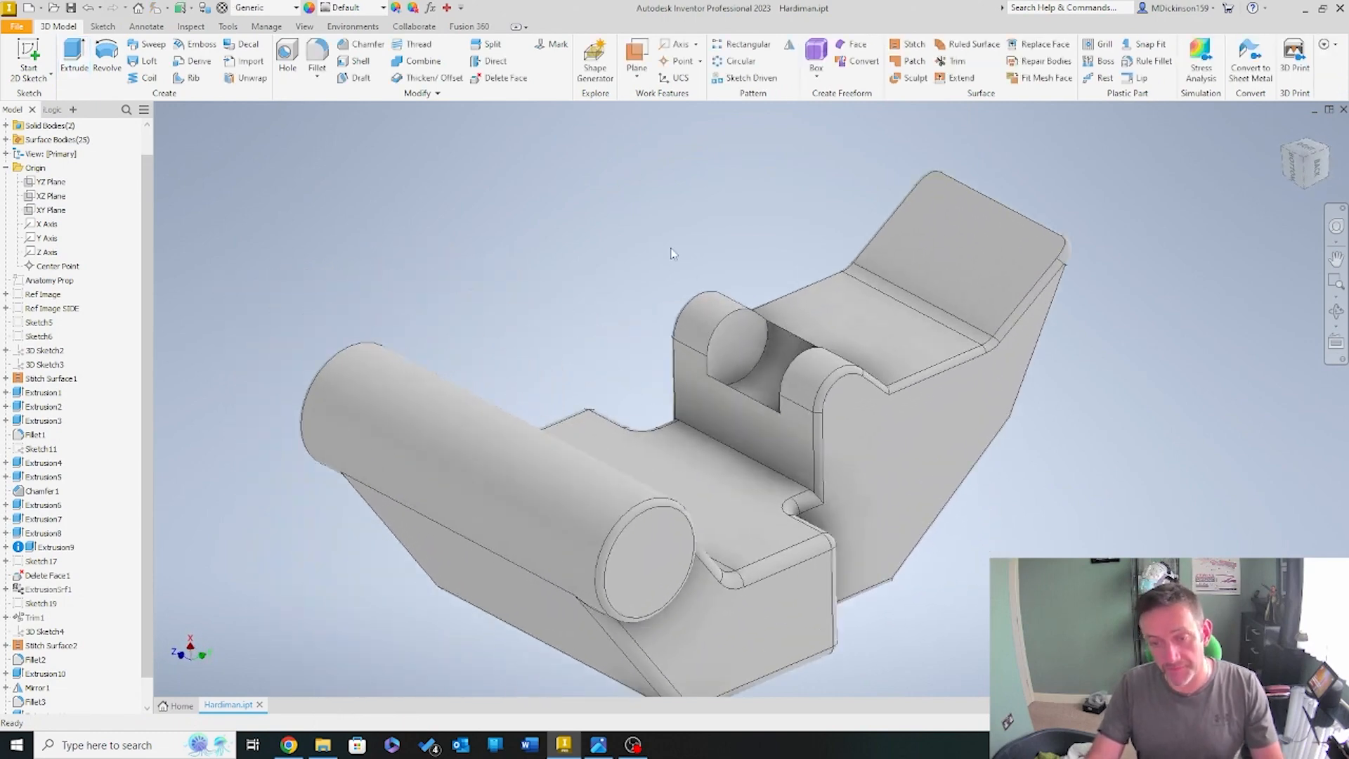
# Apply a 3 mm fillet to the edges of the cylindrical gap in the rounded lug
pyautogui.click(316, 55)
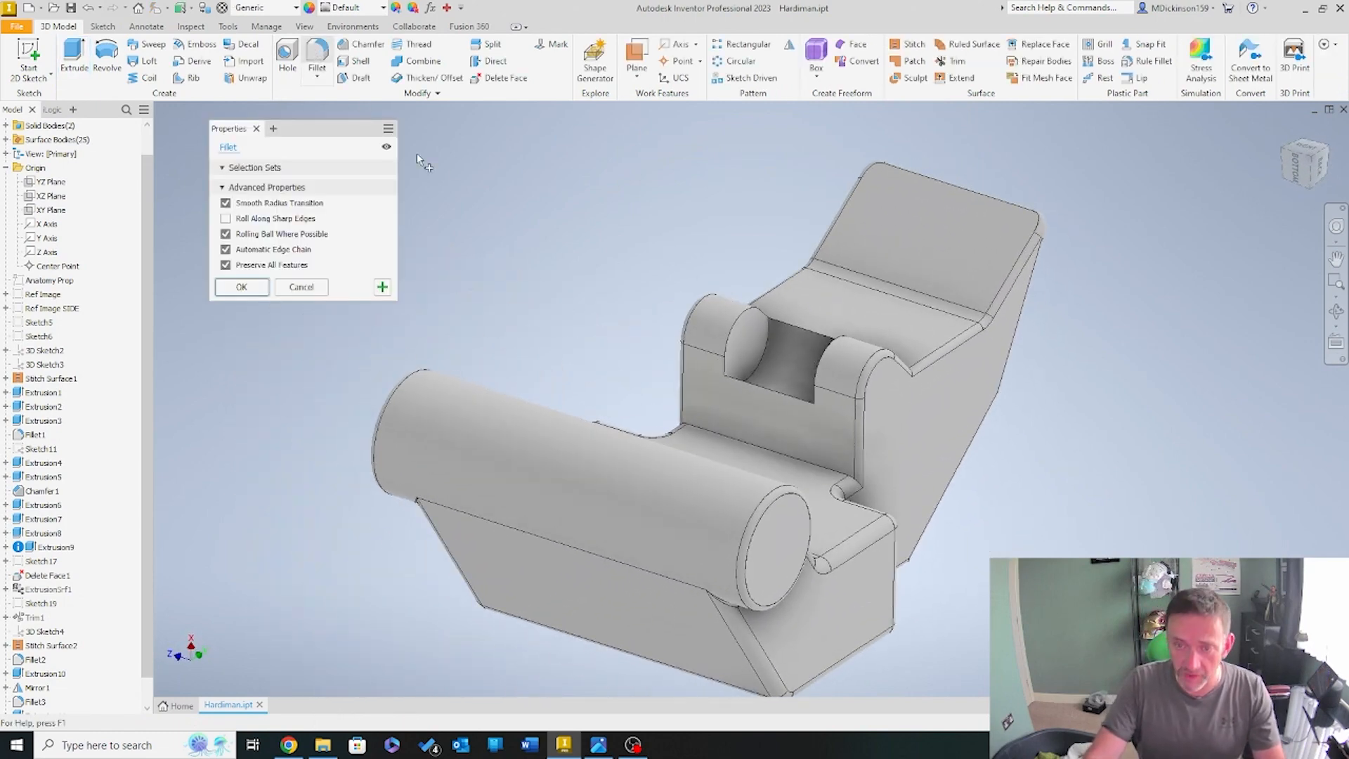
pyautogui.click(759, 309)
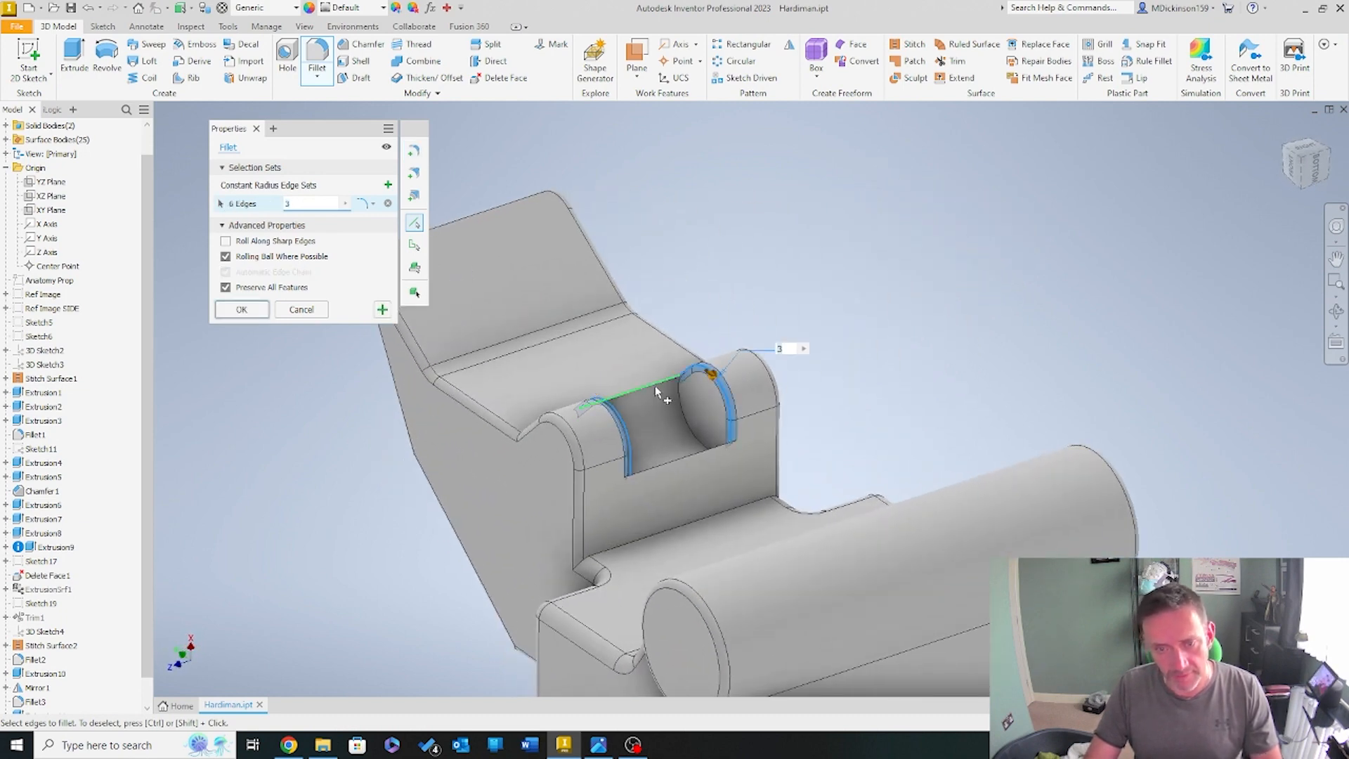
pyautogui.click(685, 458)
pyautogui.click(246, 314)
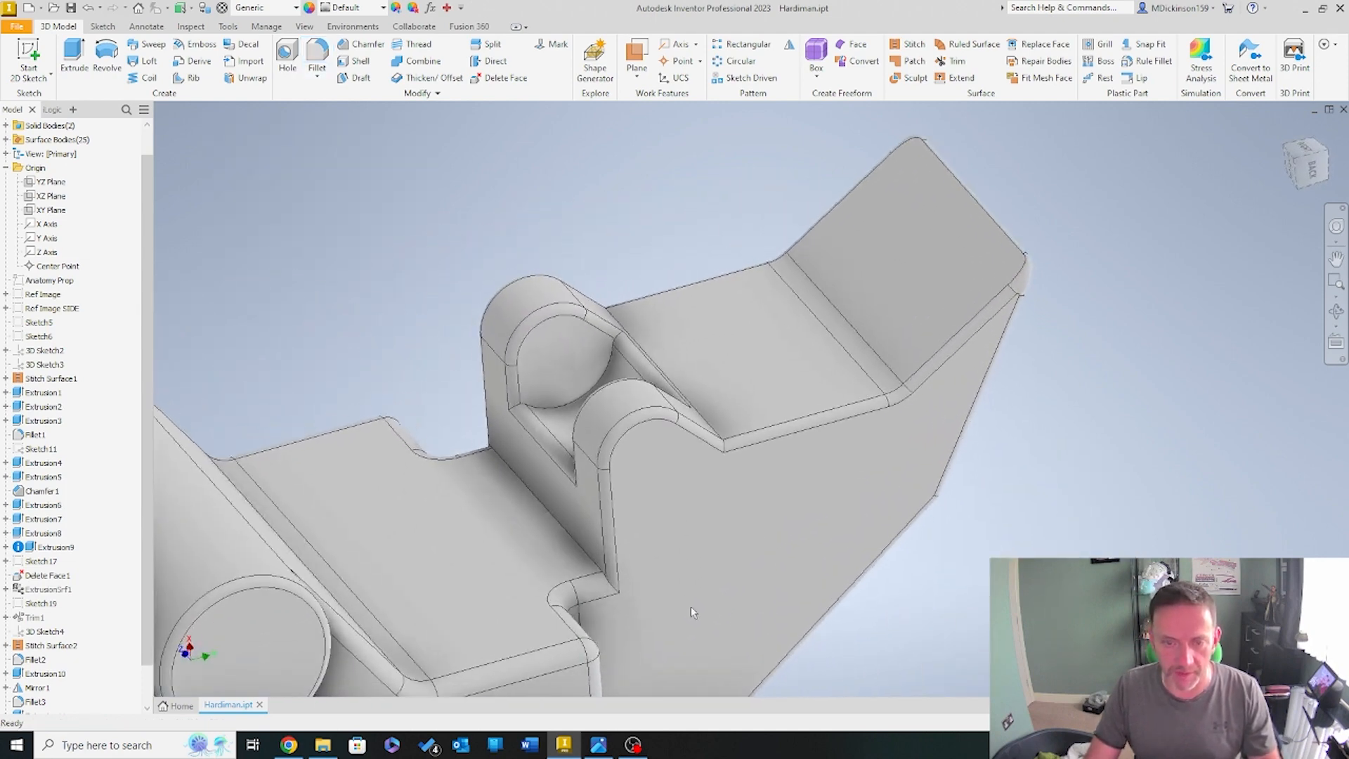
# Start a sketch on the body's flat side face and draw a circle about 22.9 mm in diameter, concentric with the lug's rounded end
pyautogui.click(691, 604)
pyautogui.click(32, 59)
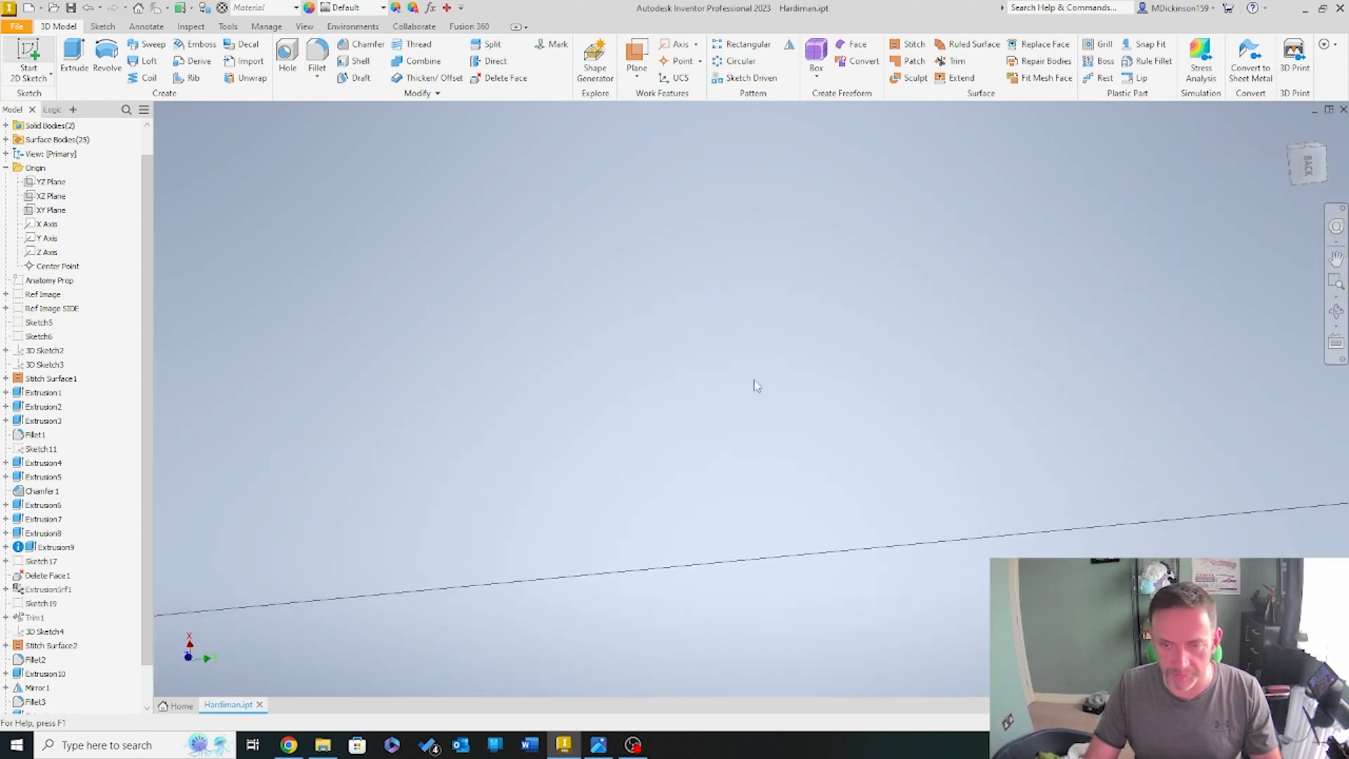
pyautogui.scroll(5, 864, 252)
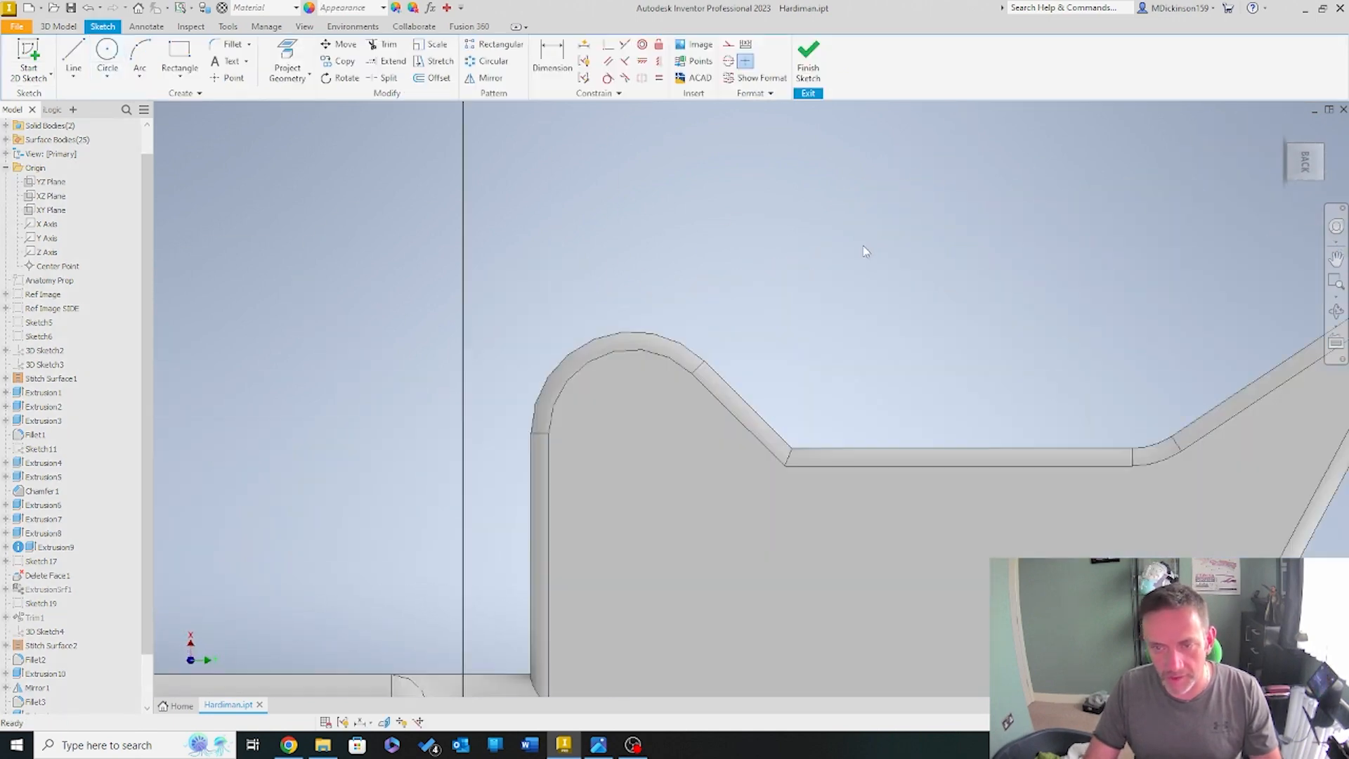
pyautogui.click(107, 55)
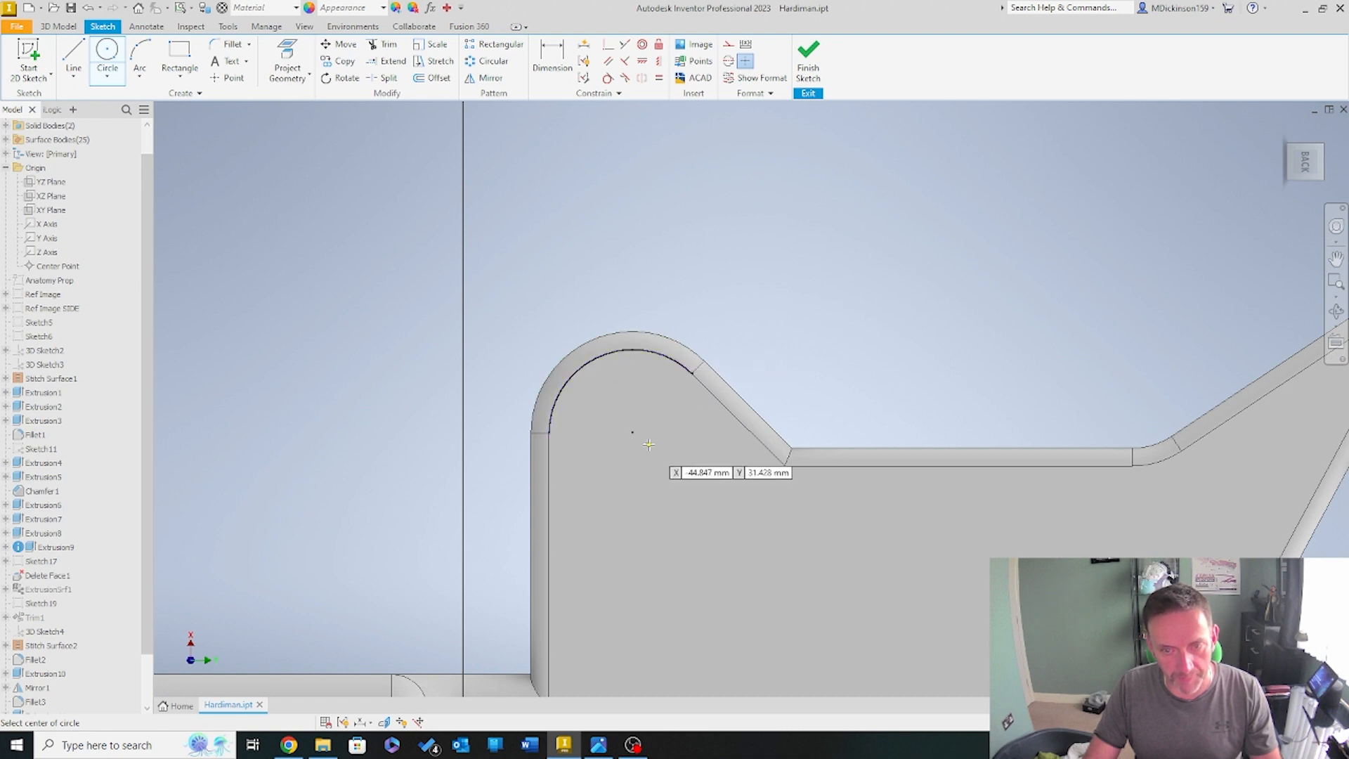
pyautogui.click(652, 498)
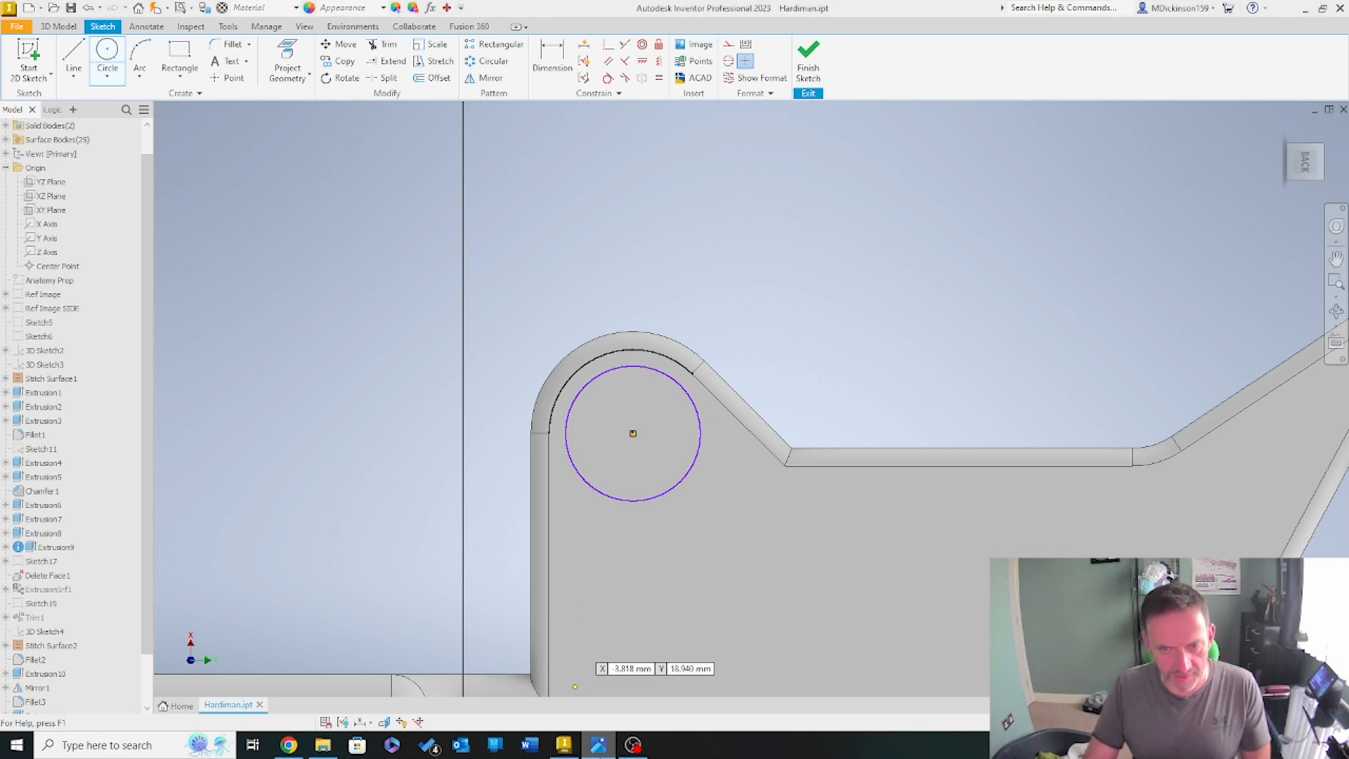
# Check the arm photo in Chrome, return to Inventor, and dimension the lug circle's diameter to 20 mm
pyautogui.click(291, 746)
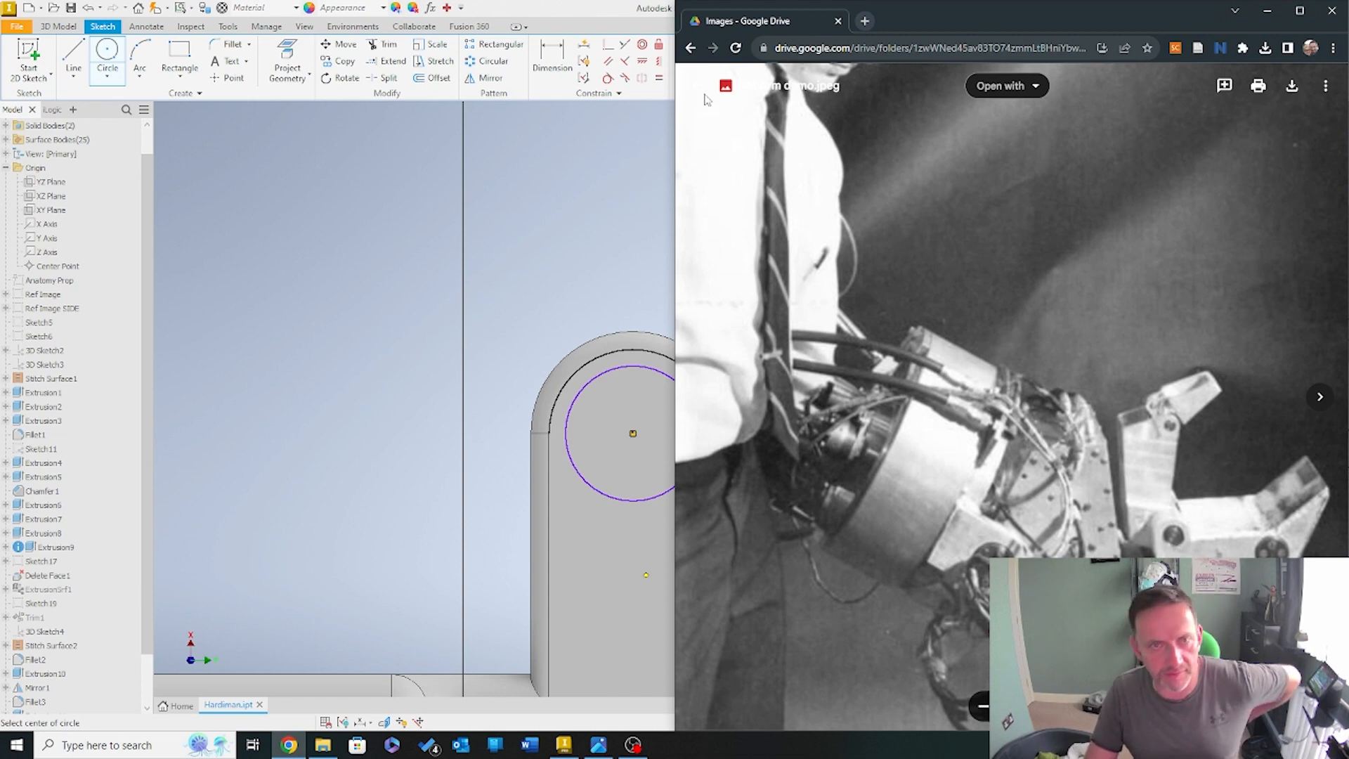
pyautogui.click(592, 16)
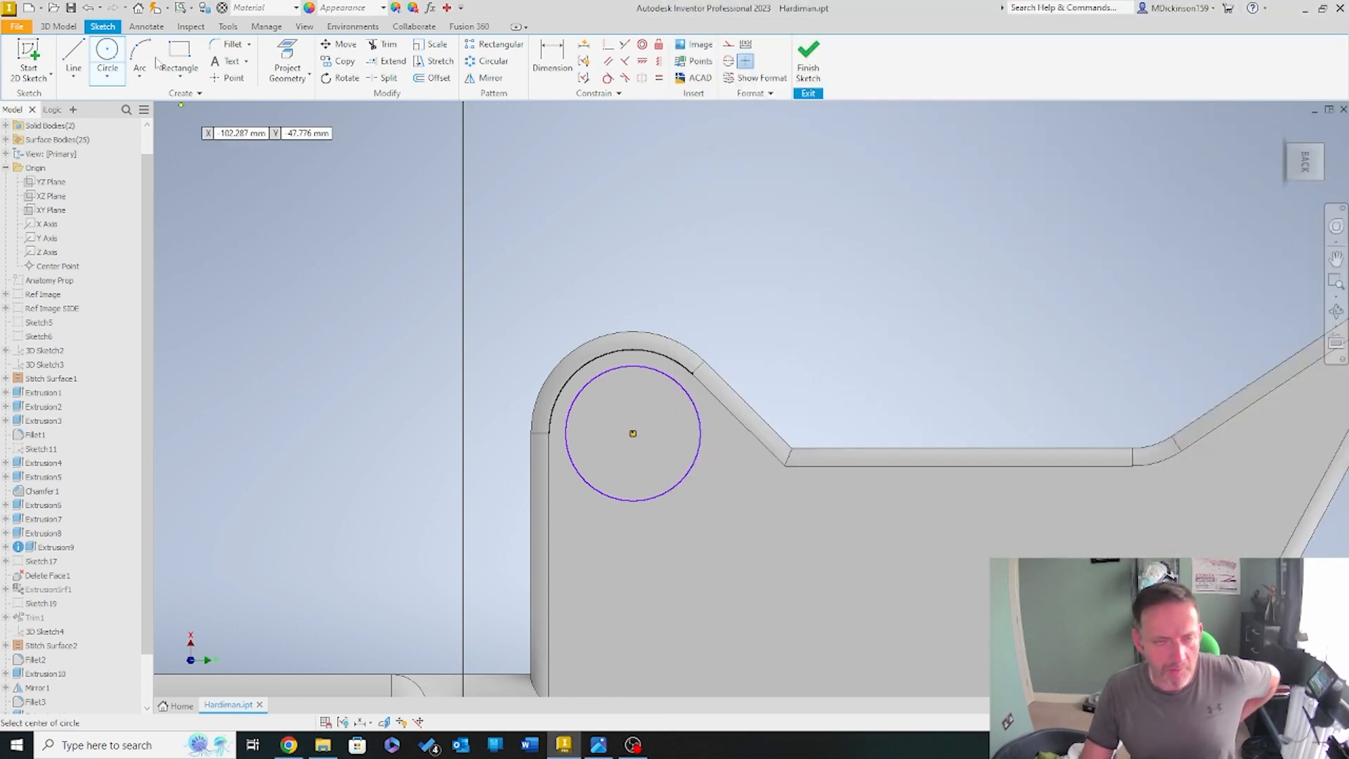
pyautogui.click(551, 57)
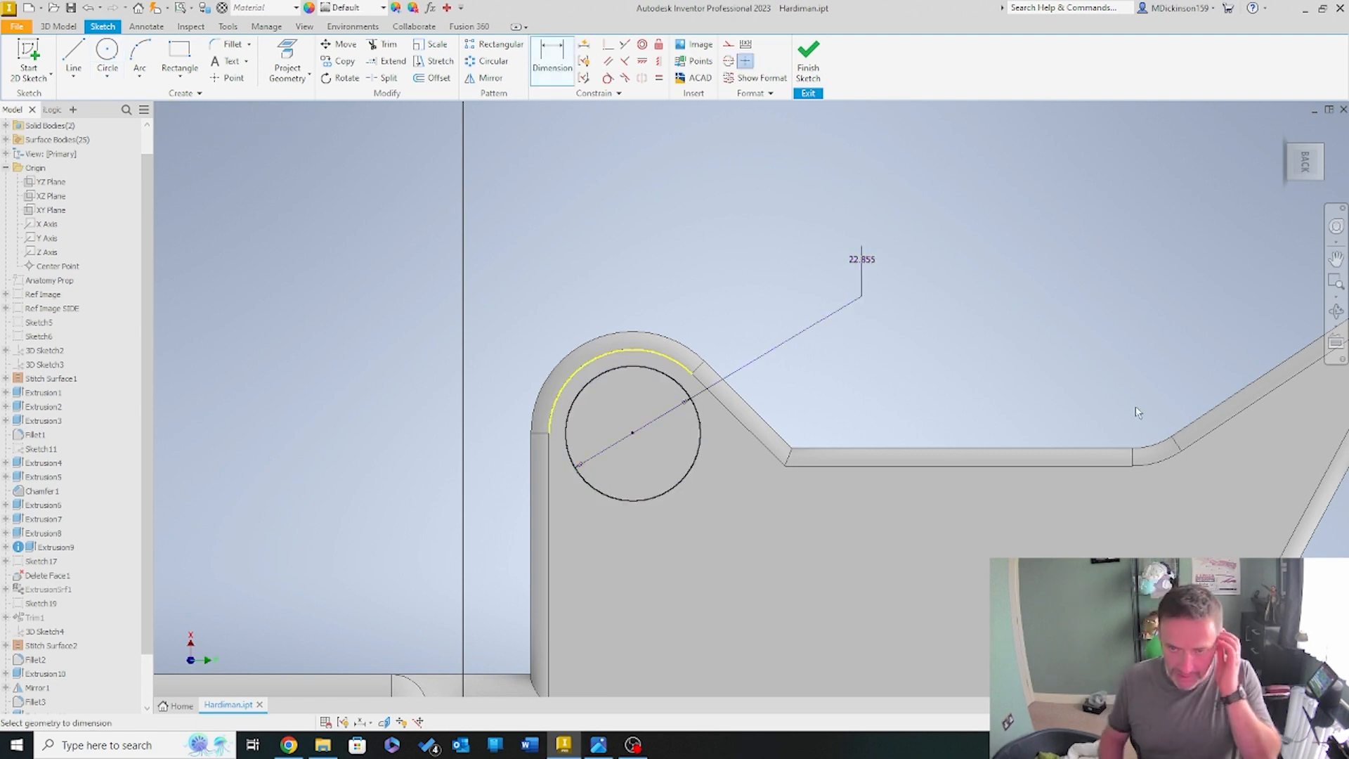
pyautogui.click(863, 264)
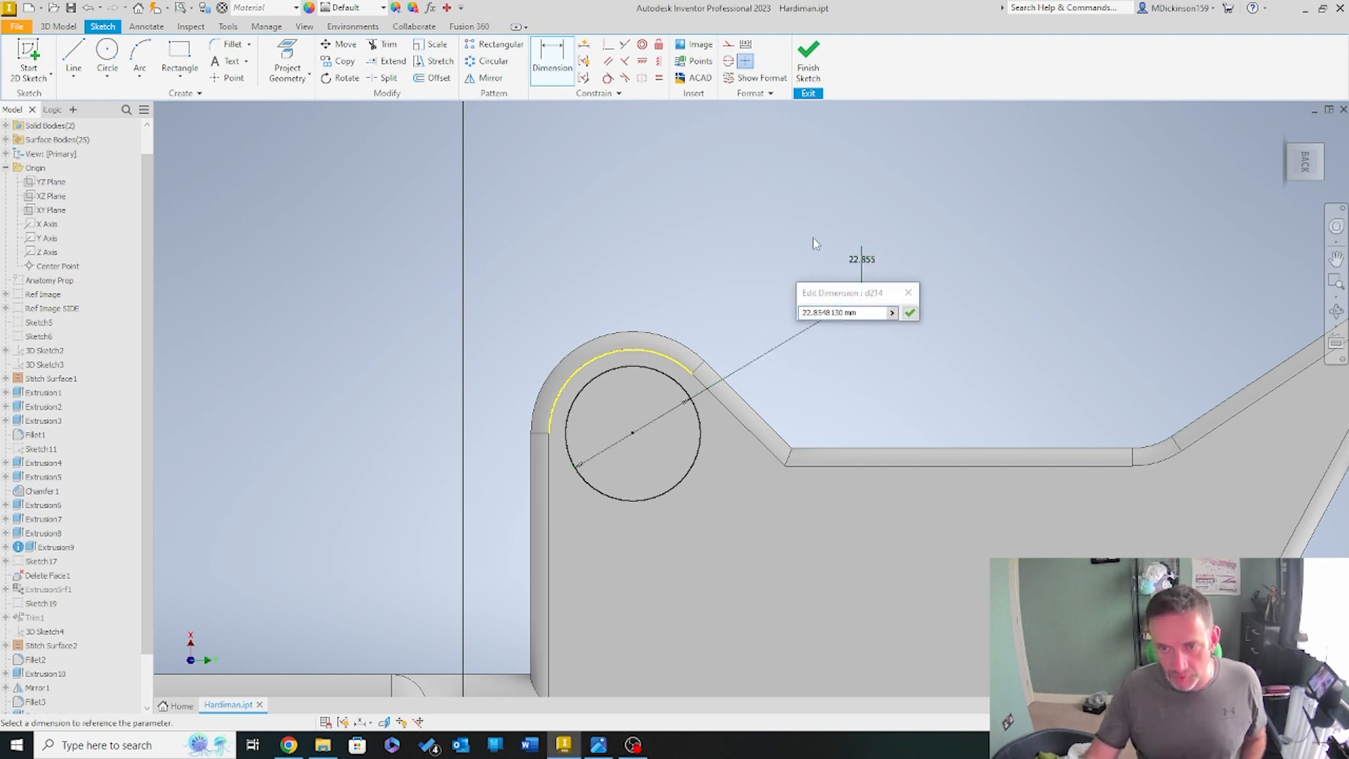
pyautogui.write('2')
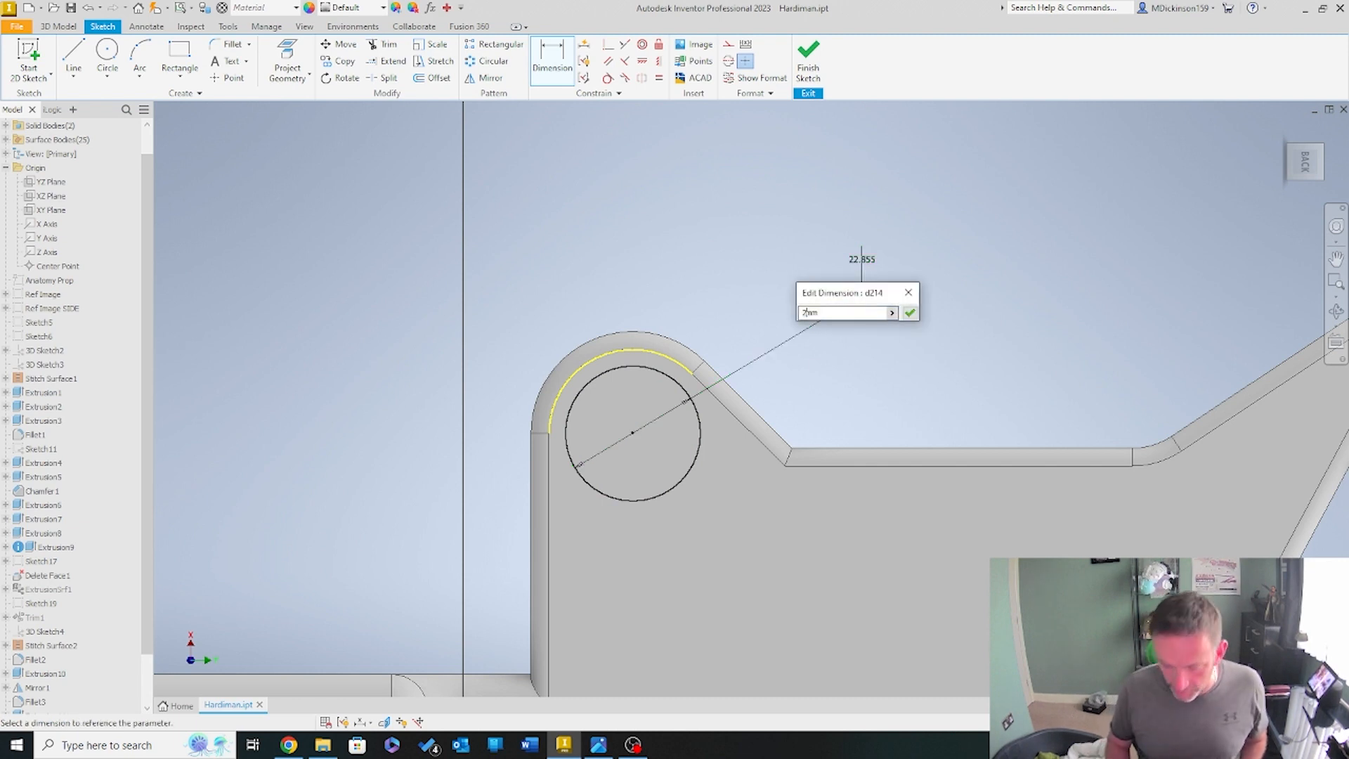
pyautogui.write('0')
pyautogui.press('Return')
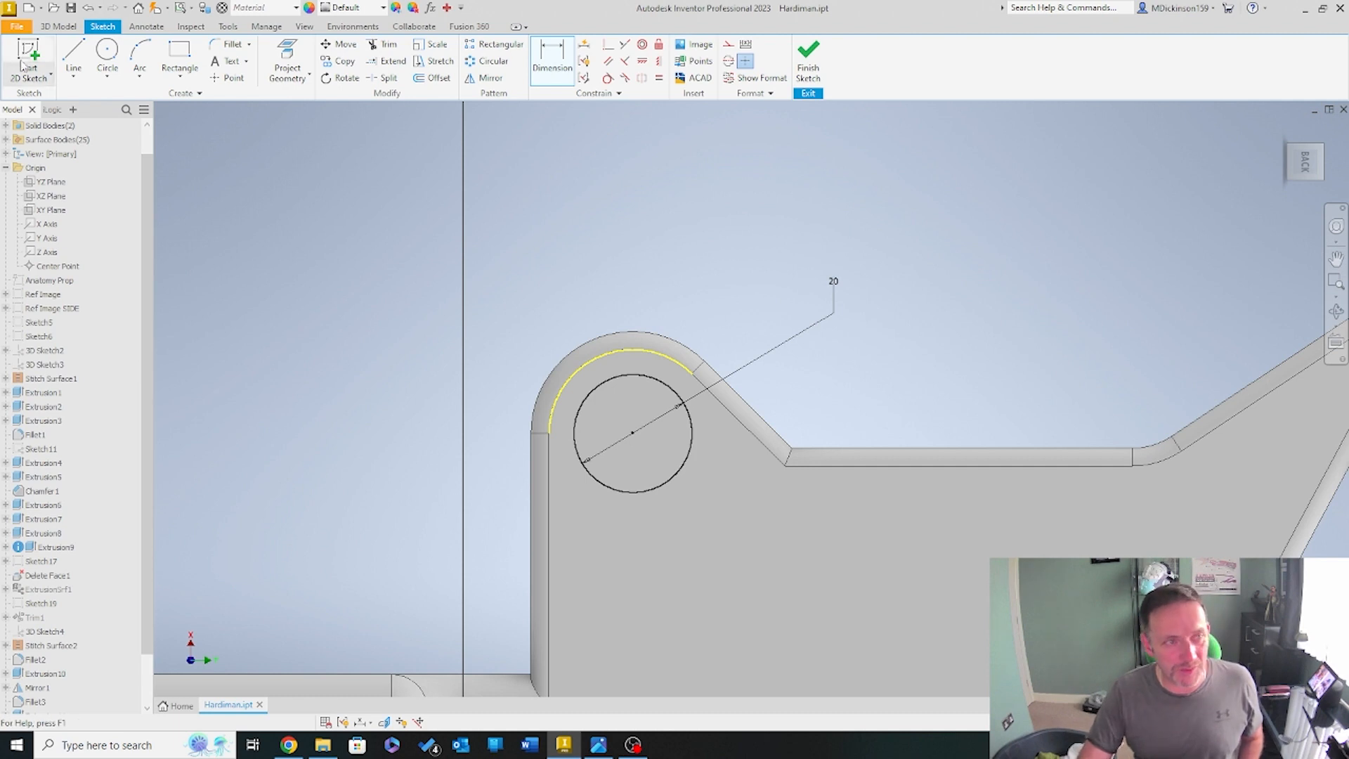
pyautogui.click(58, 26)
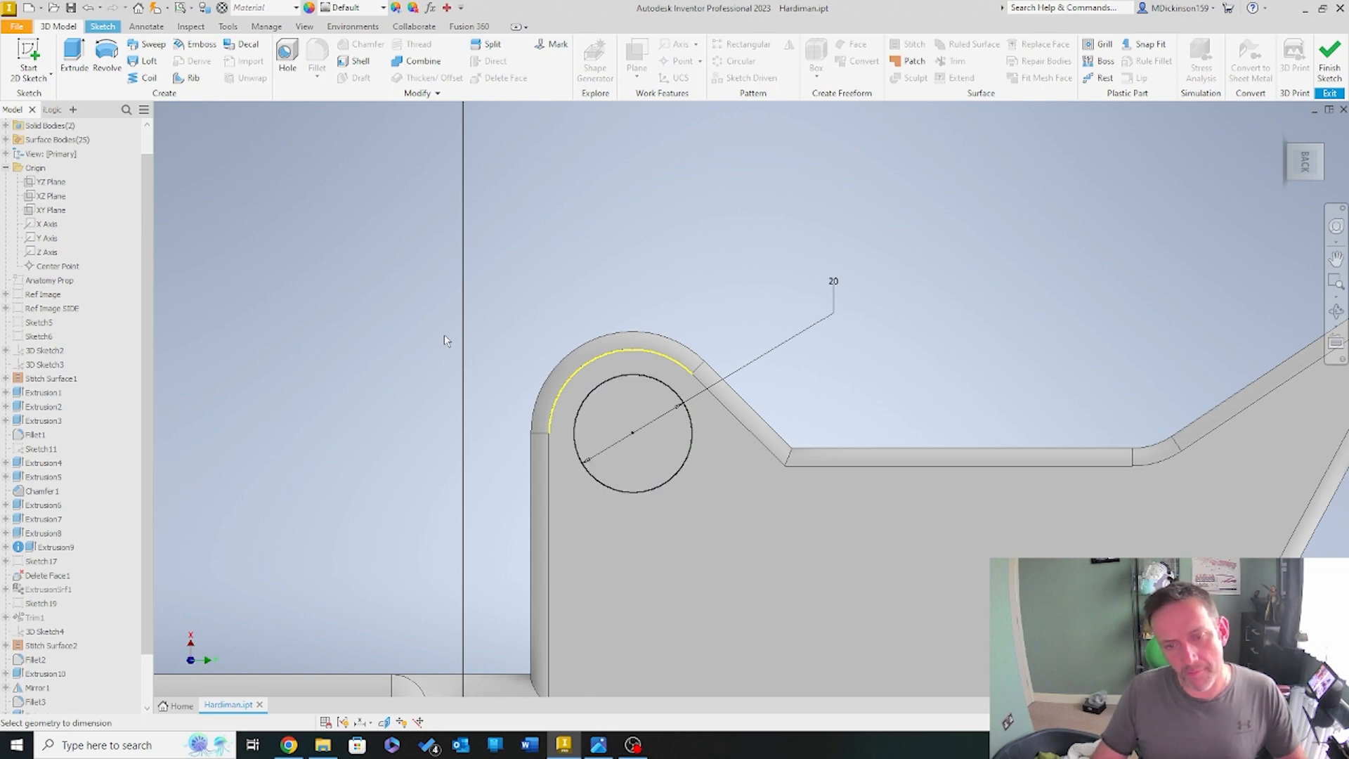
# Inspect the lug from several angles, check the arm photo in Chrome, and return to Inventor
pyautogui.keyDown('shift'); pyautogui.moveTo(444, 341); pyautogui.dragTo(568, 364, button='middle'); pyautogui.keyUp('shift')
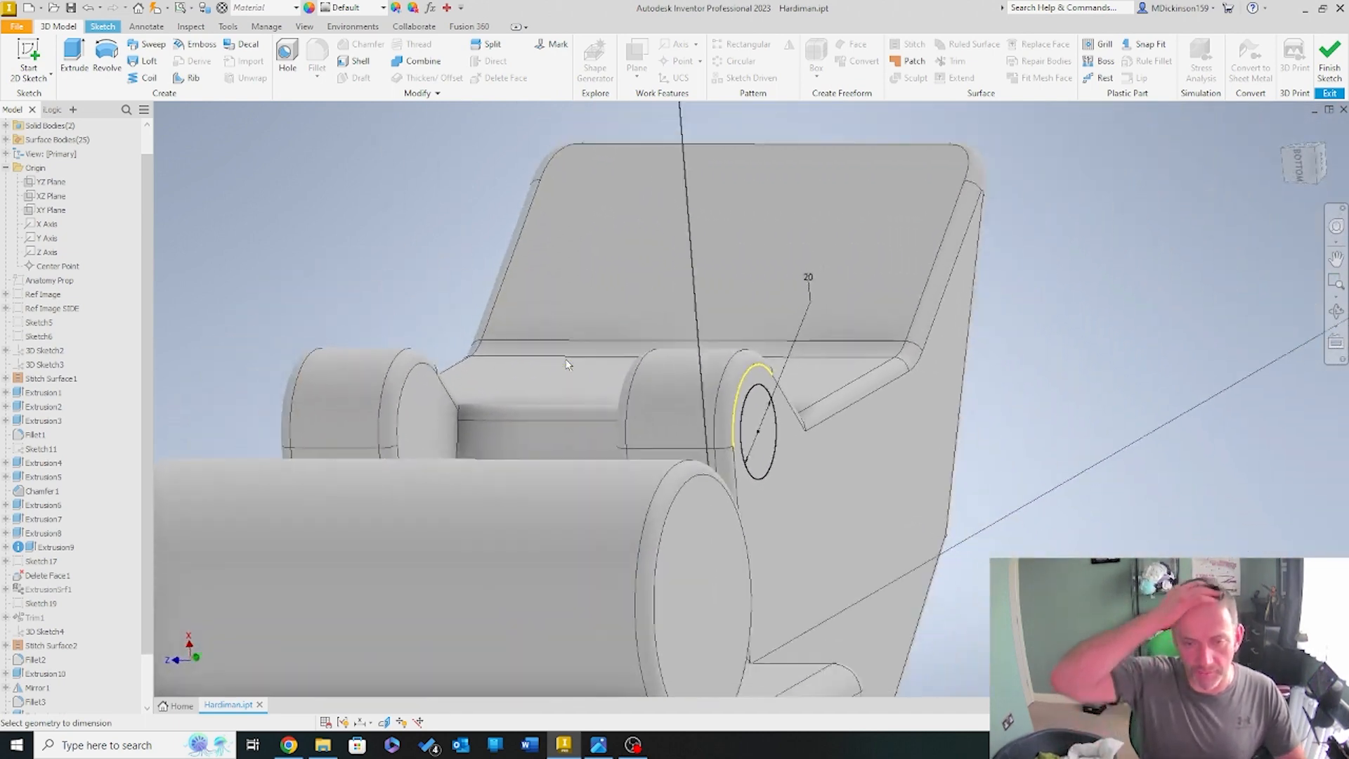
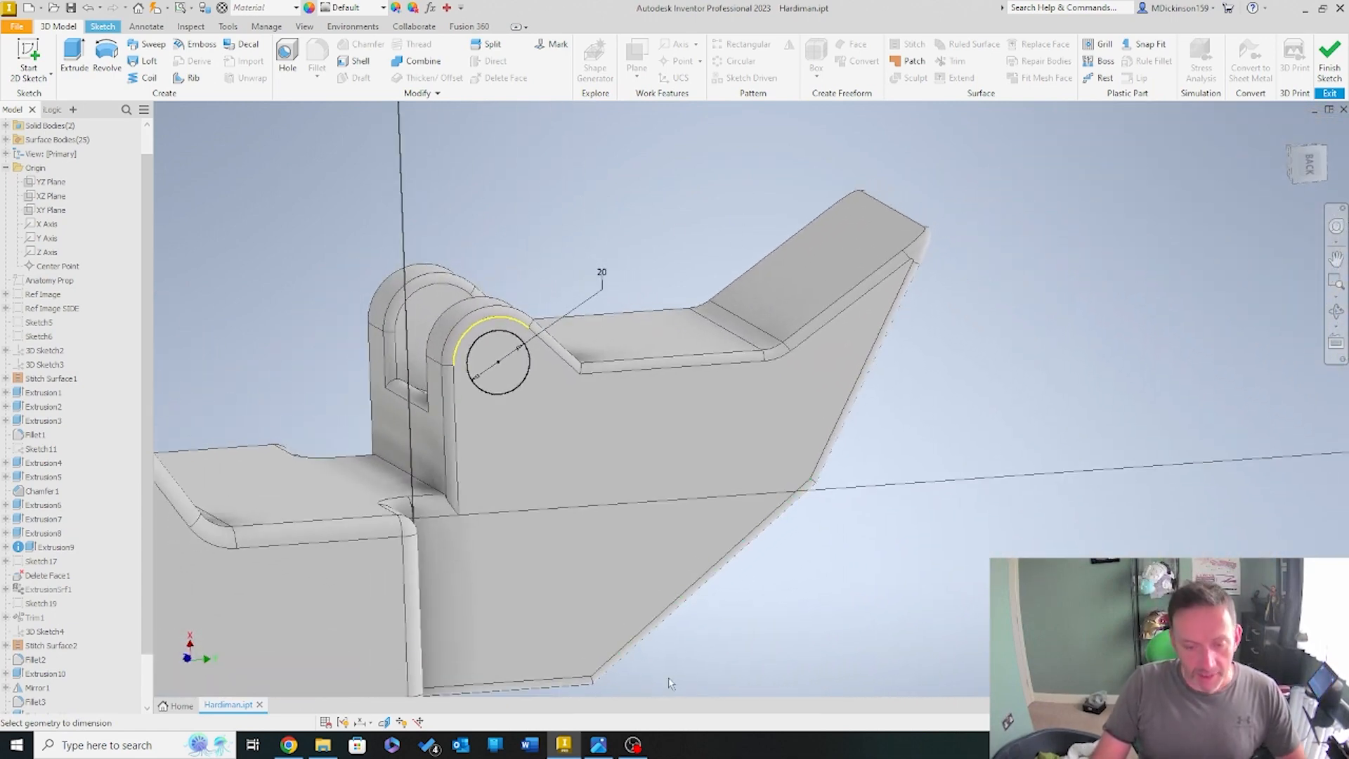
pyautogui.click(286, 747)
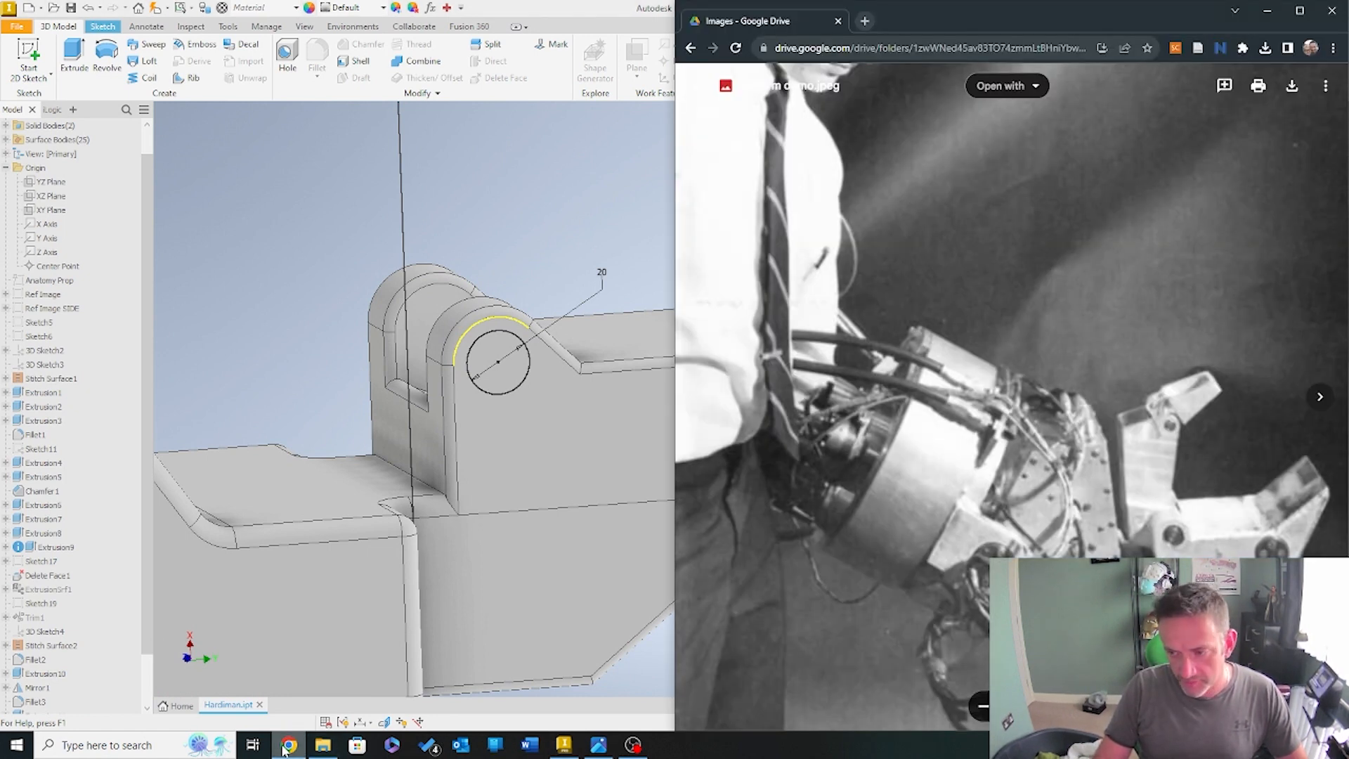
pyautogui.click(288, 746)
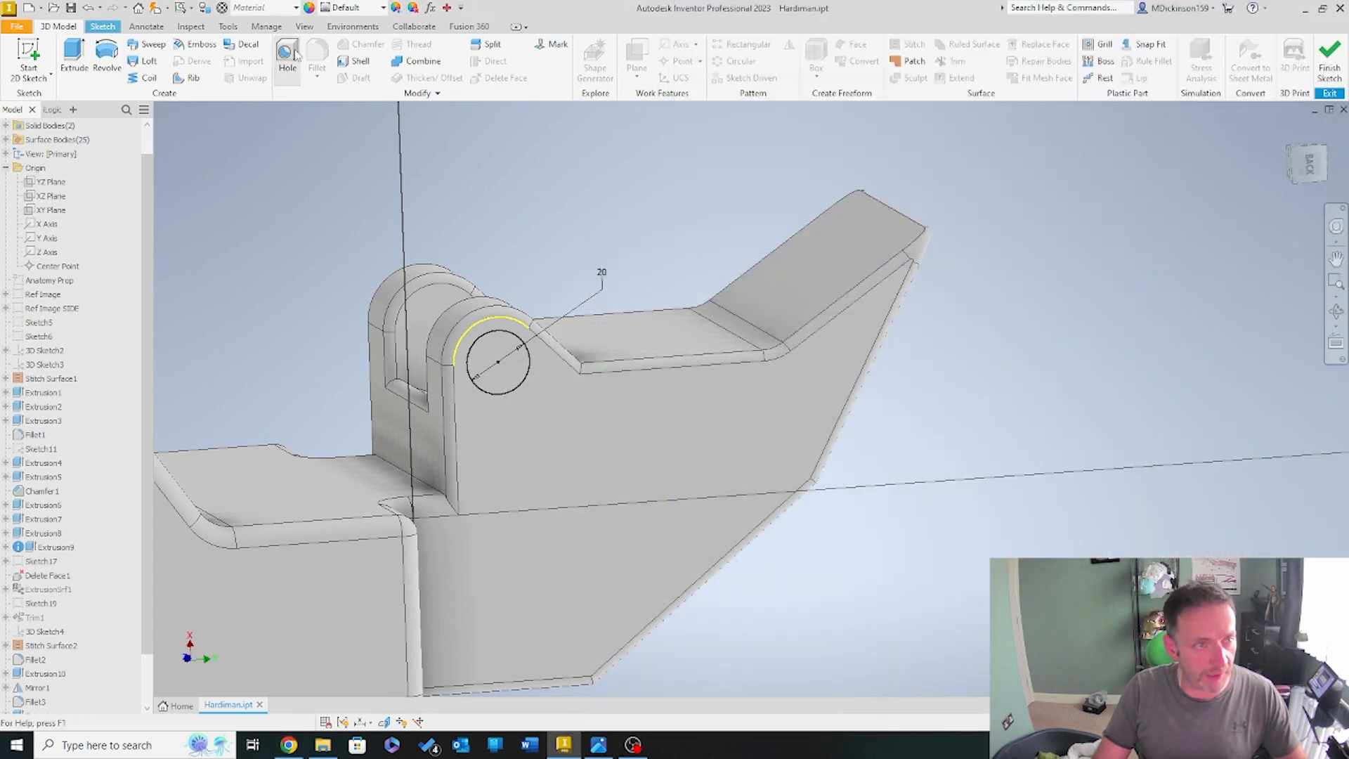
# Sketch a circle about 23.4 mm in diameter on the side face, just below the inner bend near the pointed tip
pyautogui.click(102, 27)
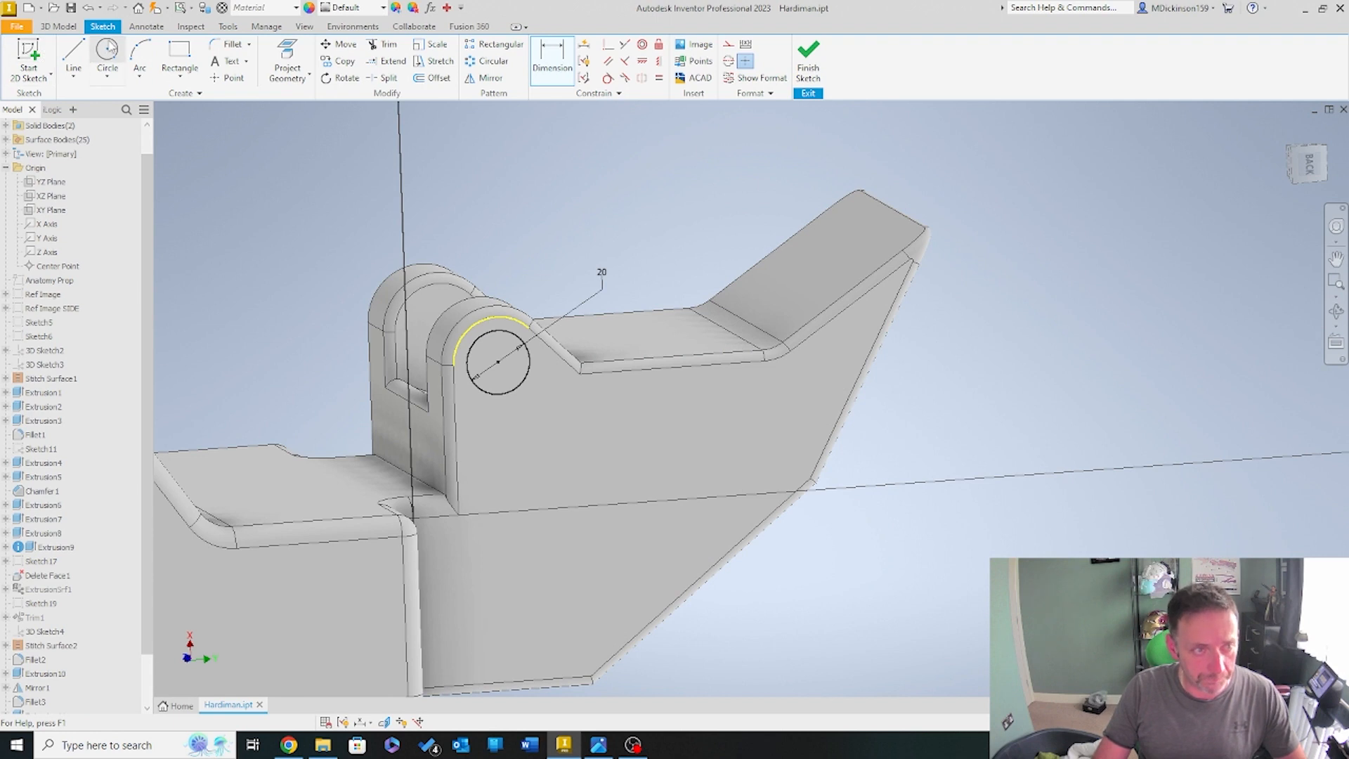
pyautogui.click(107, 56)
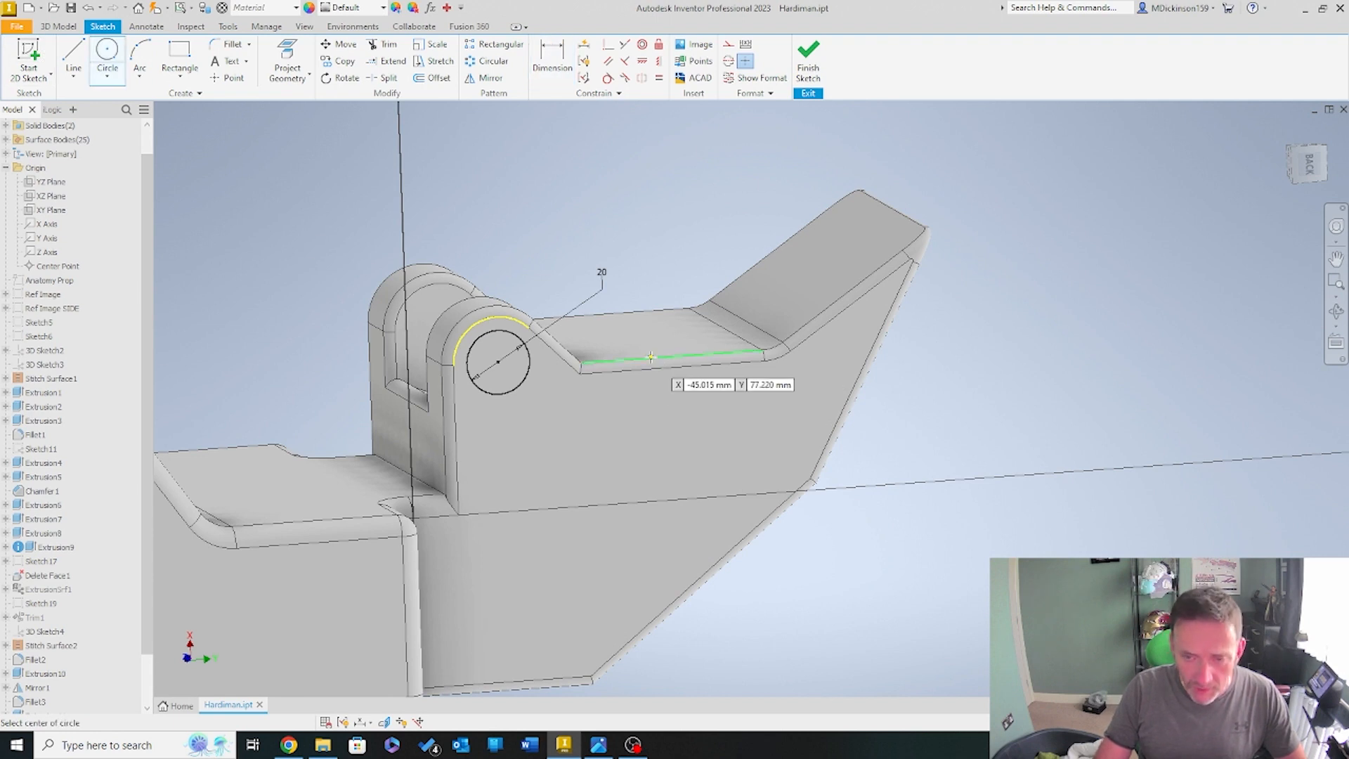
pyautogui.click(1305, 163)
pyautogui.scroll(5, 913, 399)
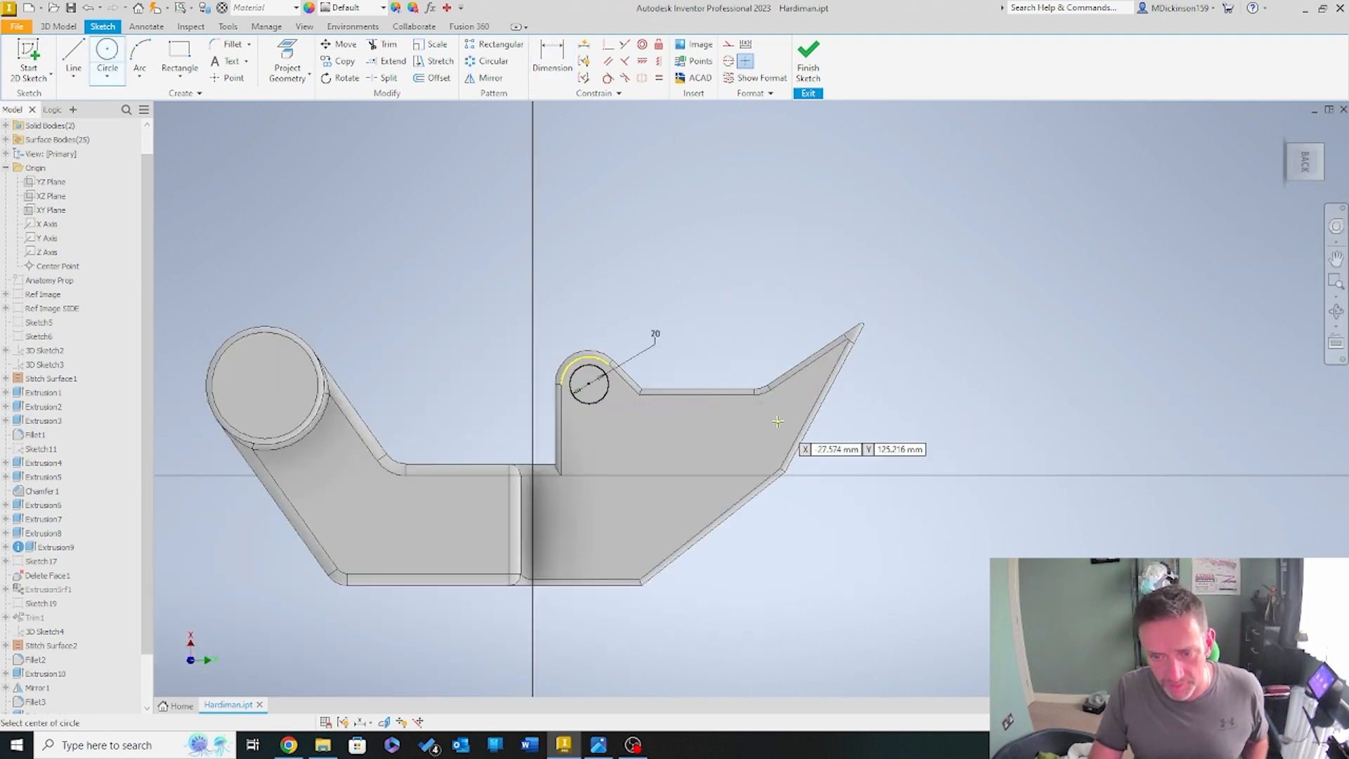
pyautogui.scroll(3, 773, 415)
pyautogui.click(723, 418)
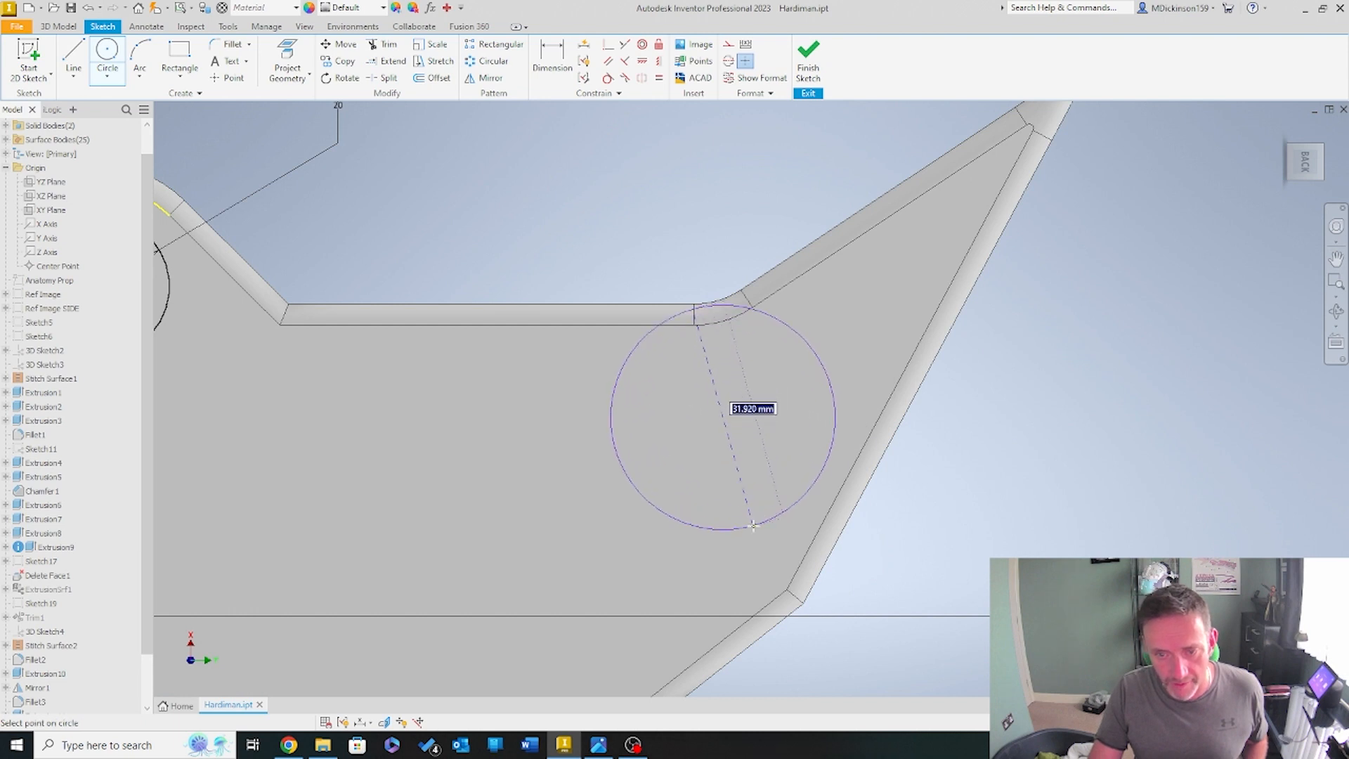
pyautogui.click(747, 496)
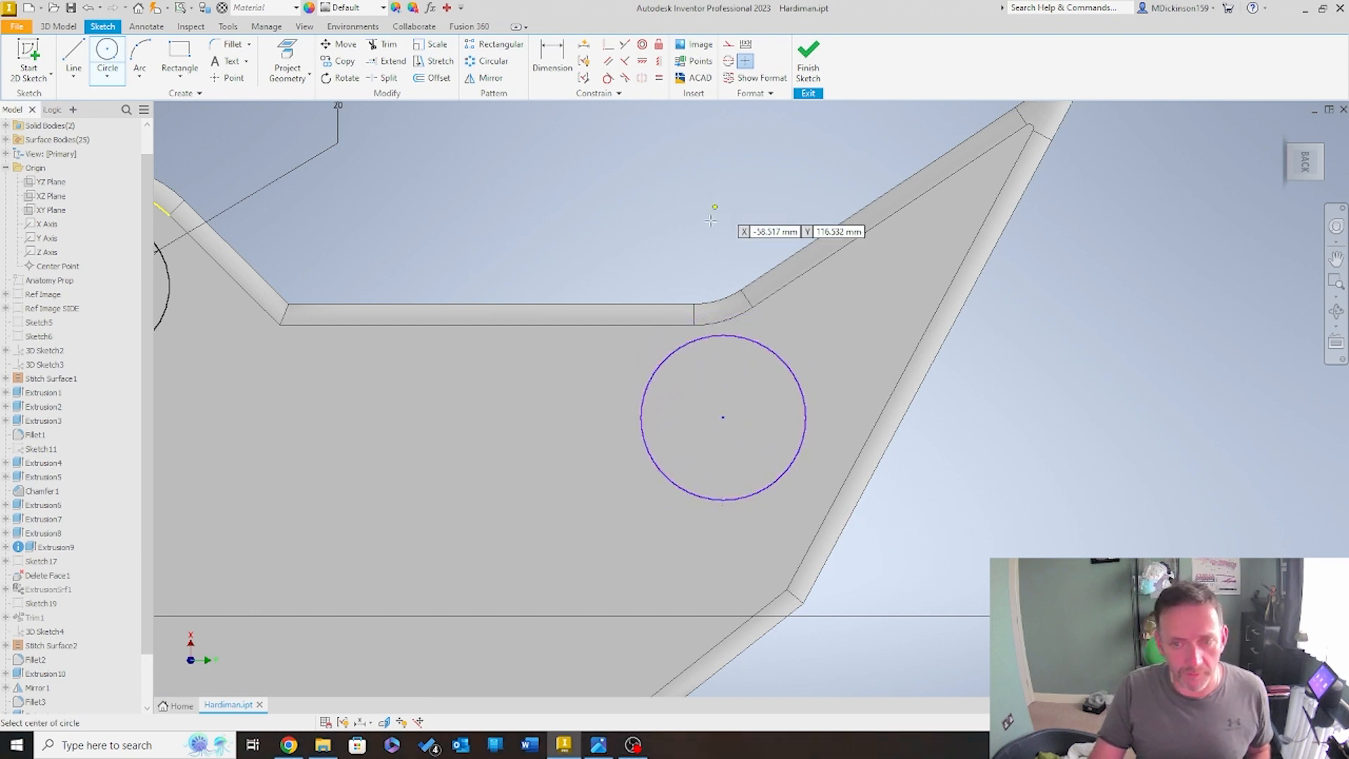
# Dimension the diameter of the circle near the pointed tip to 25 mm
pyautogui.scroll(-2, 695, 302)
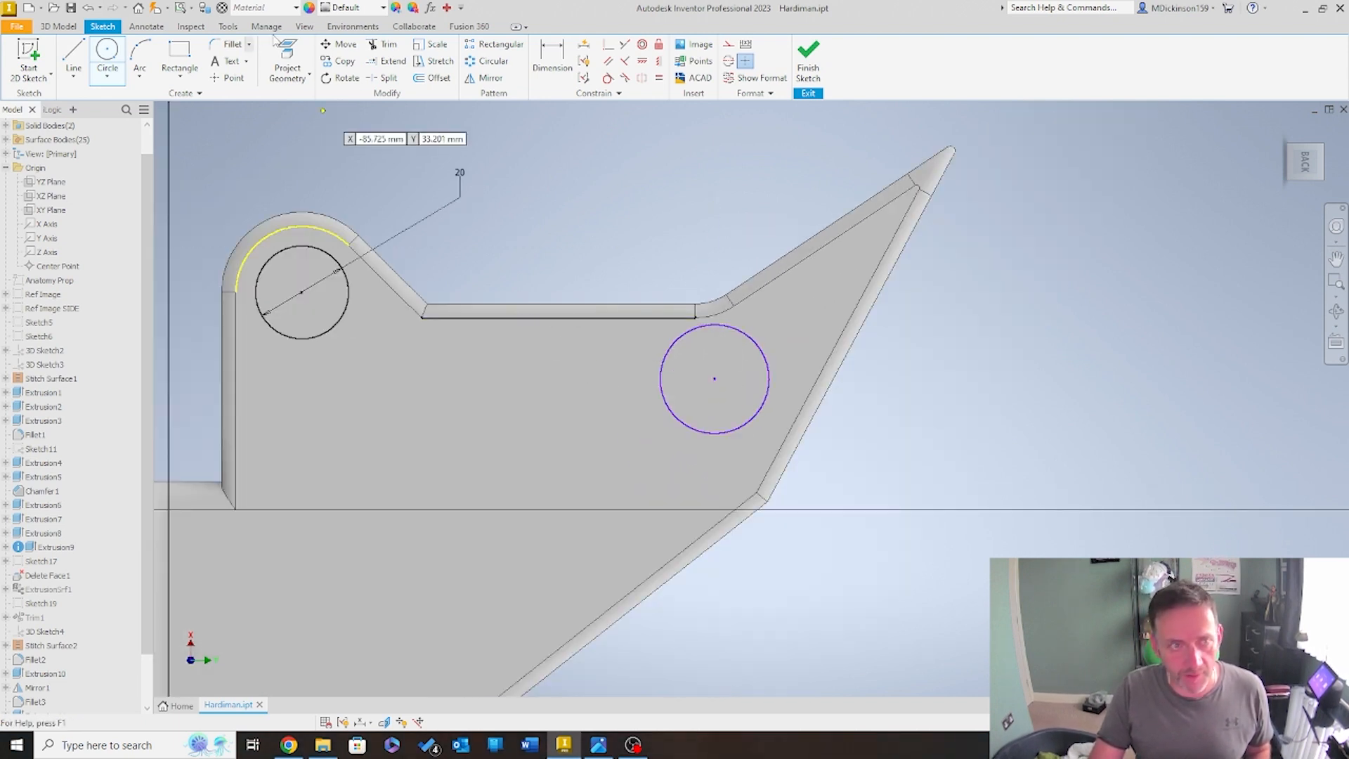
pyautogui.click(562, 71)
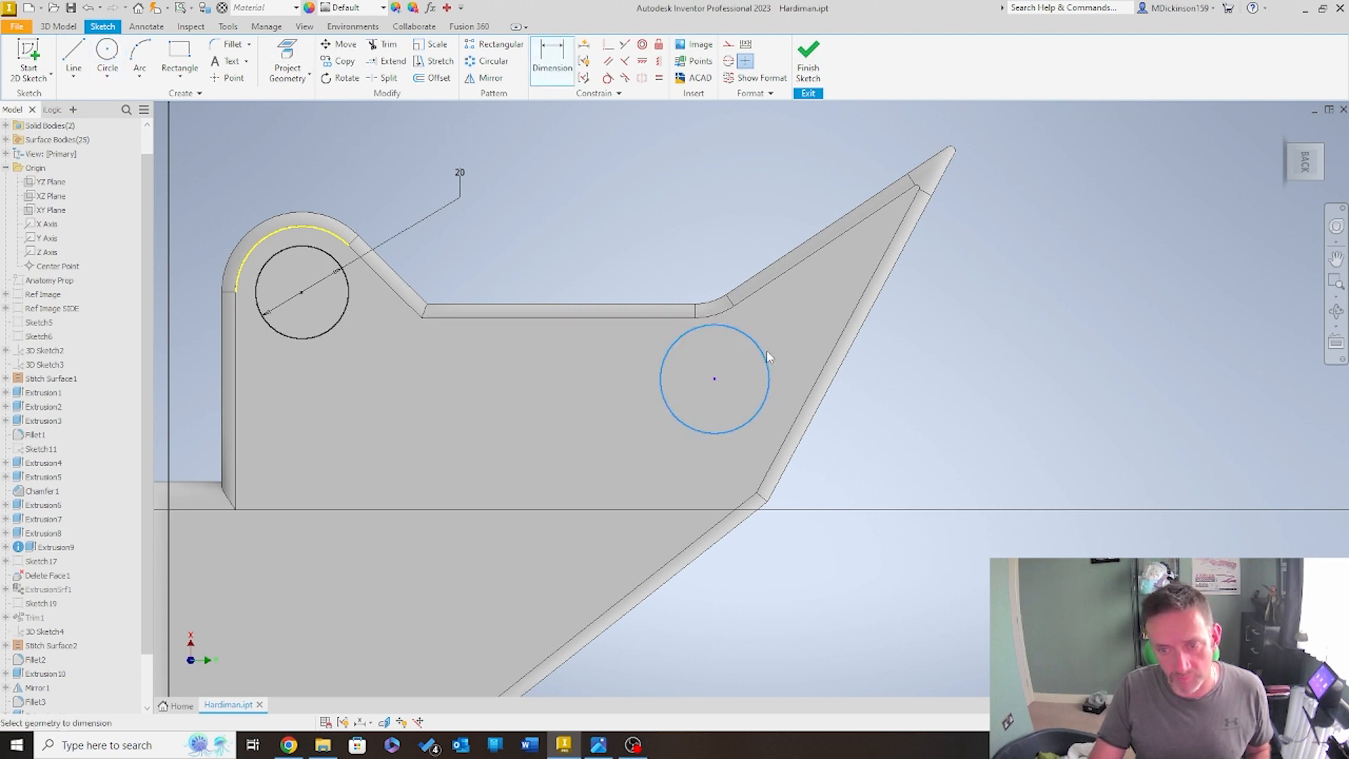
pyautogui.click(766, 358)
pyautogui.click(928, 318)
pyautogui.scroll(-2, 1027, 401)
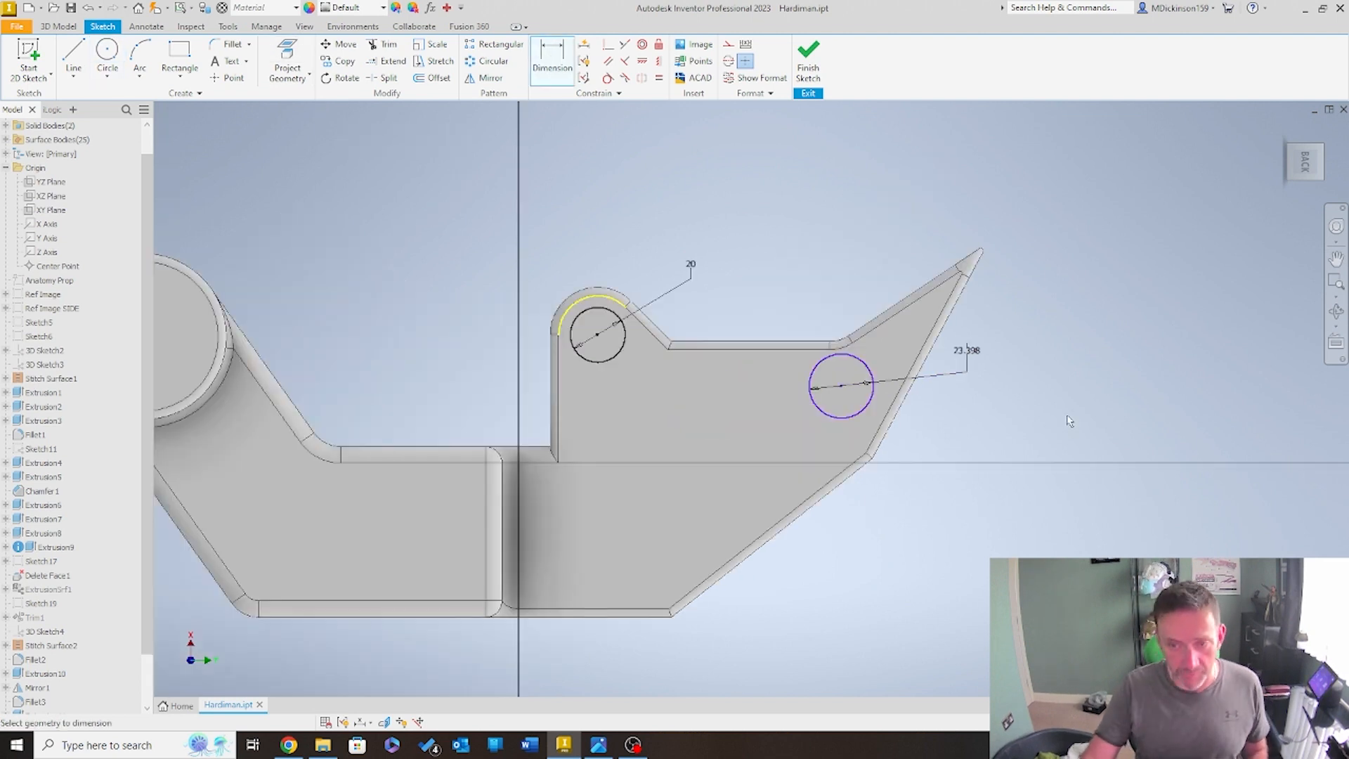
pyautogui.click(973, 351)
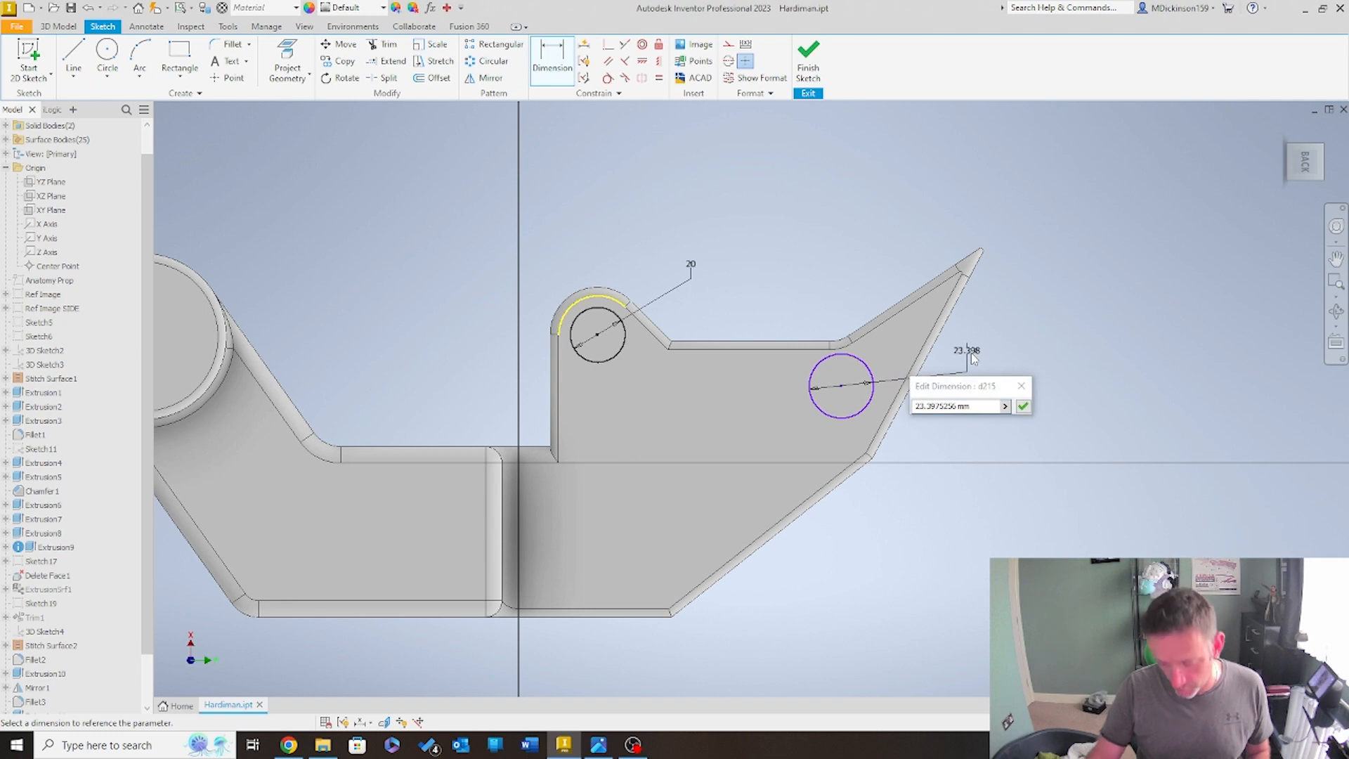
pyautogui.doubleClick(944, 405)
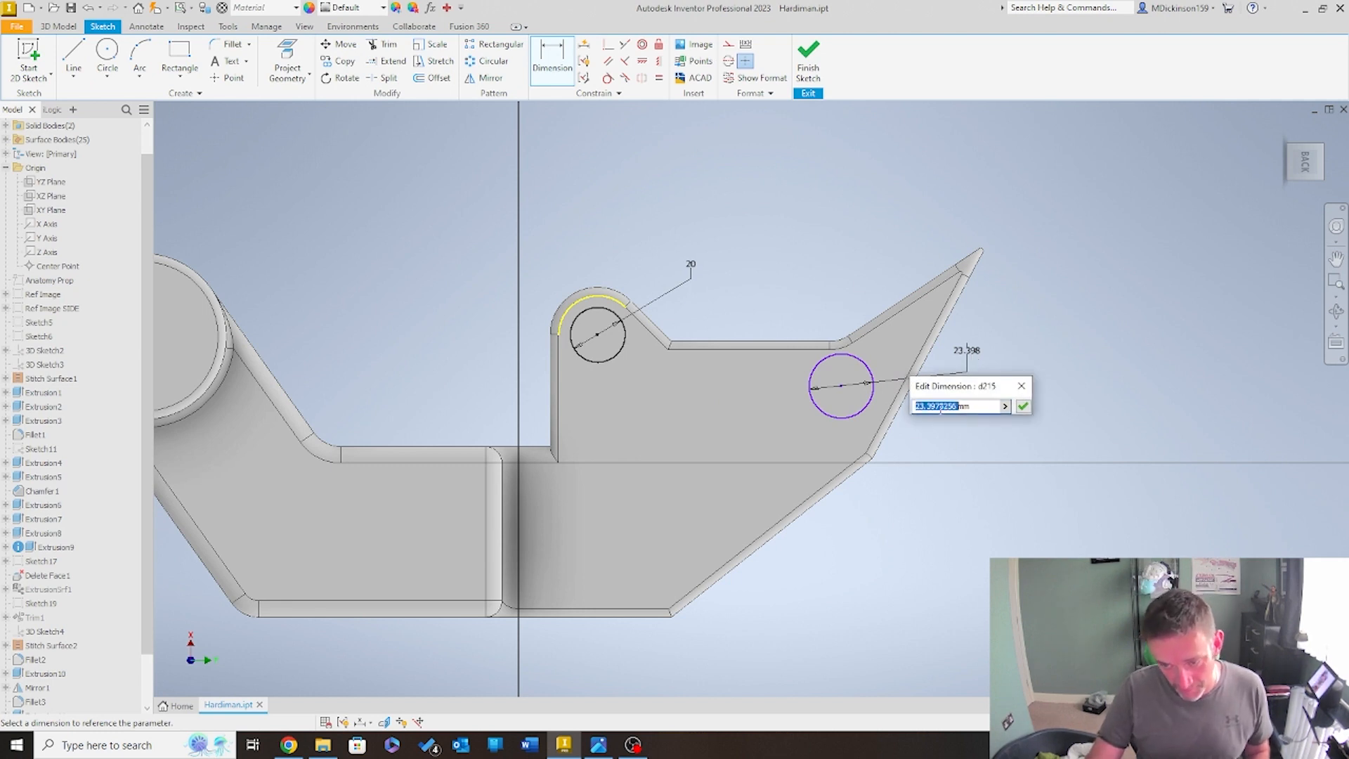
pyautogui.write('25')
pyautogui.press('Return')
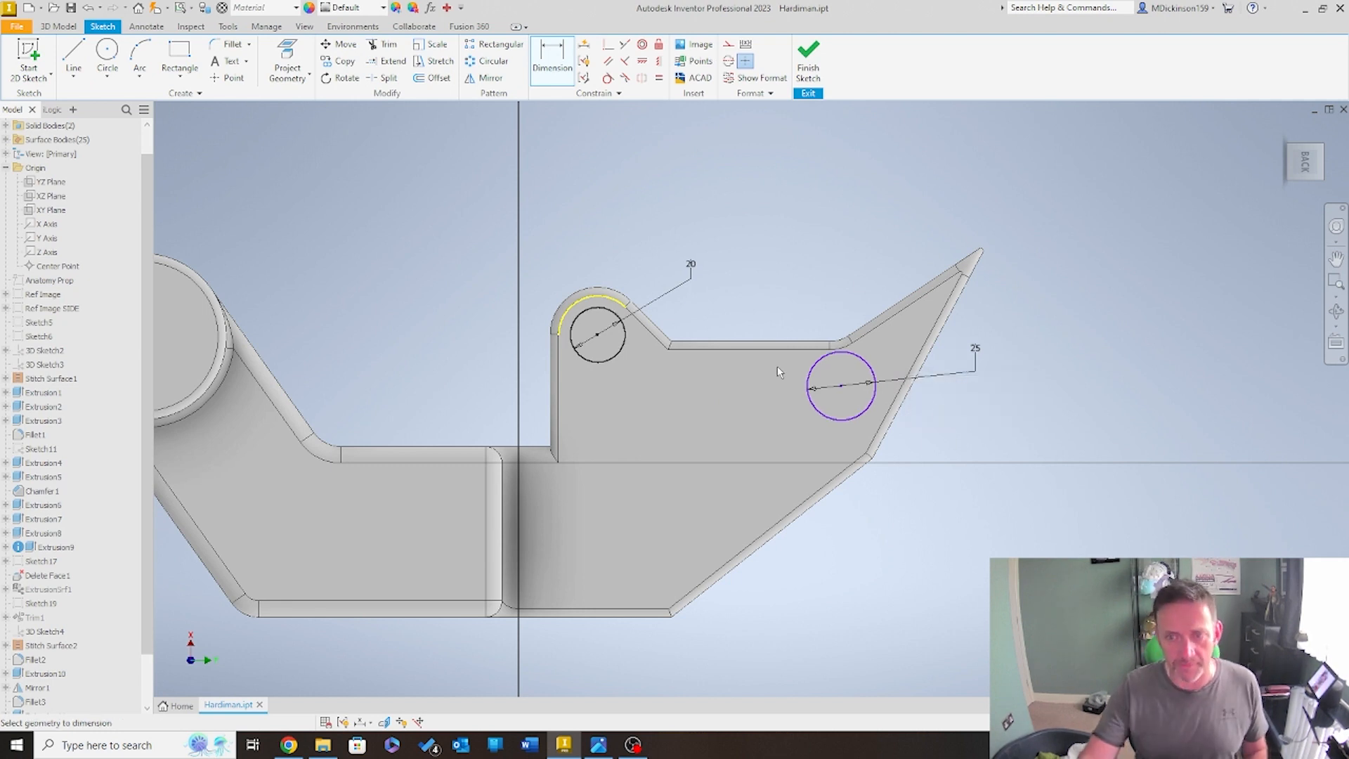
pyautogui.press('Escape')
# Finish the sketch containing the lug circle and the circle near the tip
pyautogui.scroll(3, 852, 388)
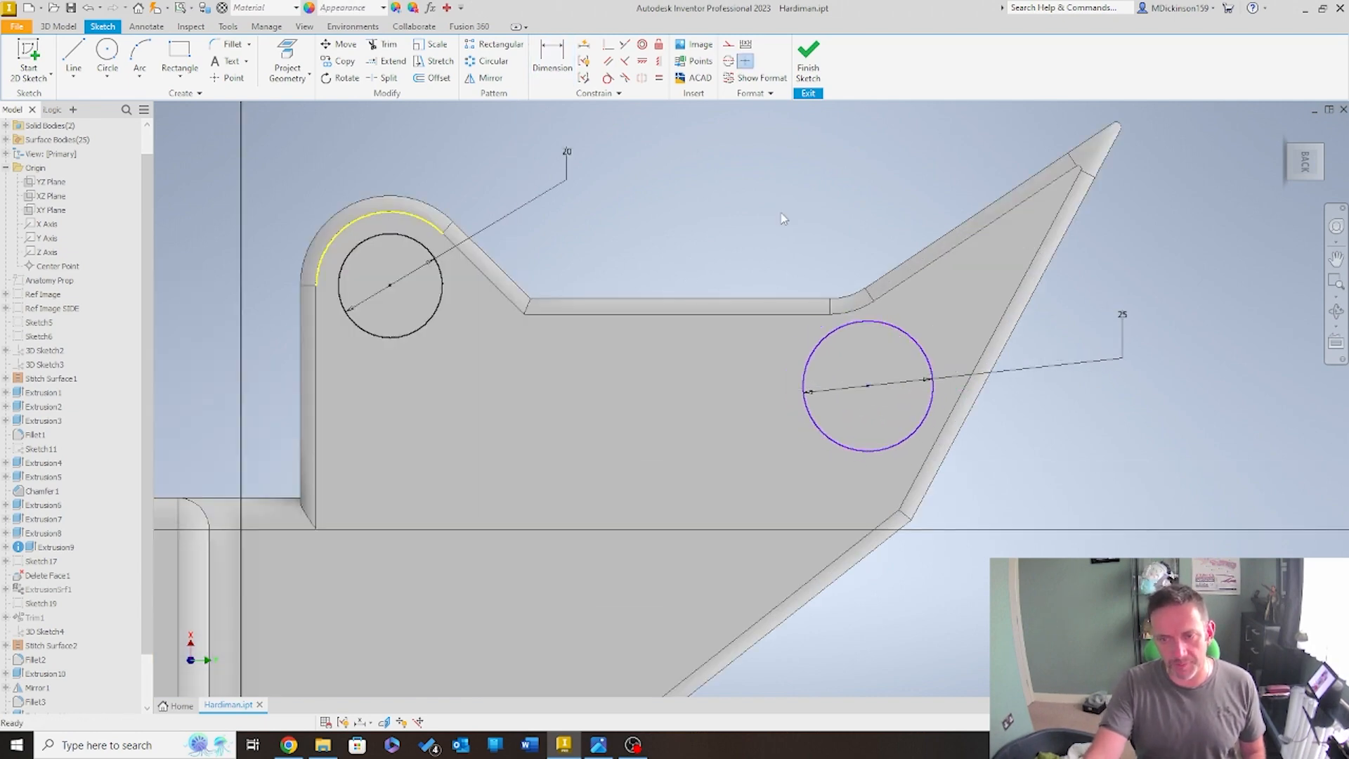
pyautogui.scroll(-4, 814, 295)
pyautogui.keyDown('shift'); pyautogui.moveTo(1012, 429); pyautogui.dragTo(791, 520, button='middle'); pyautogui.keyUp('shift')
pyautogui.scroll(-1, 921, 299)
pyautogui.click(808, 56)
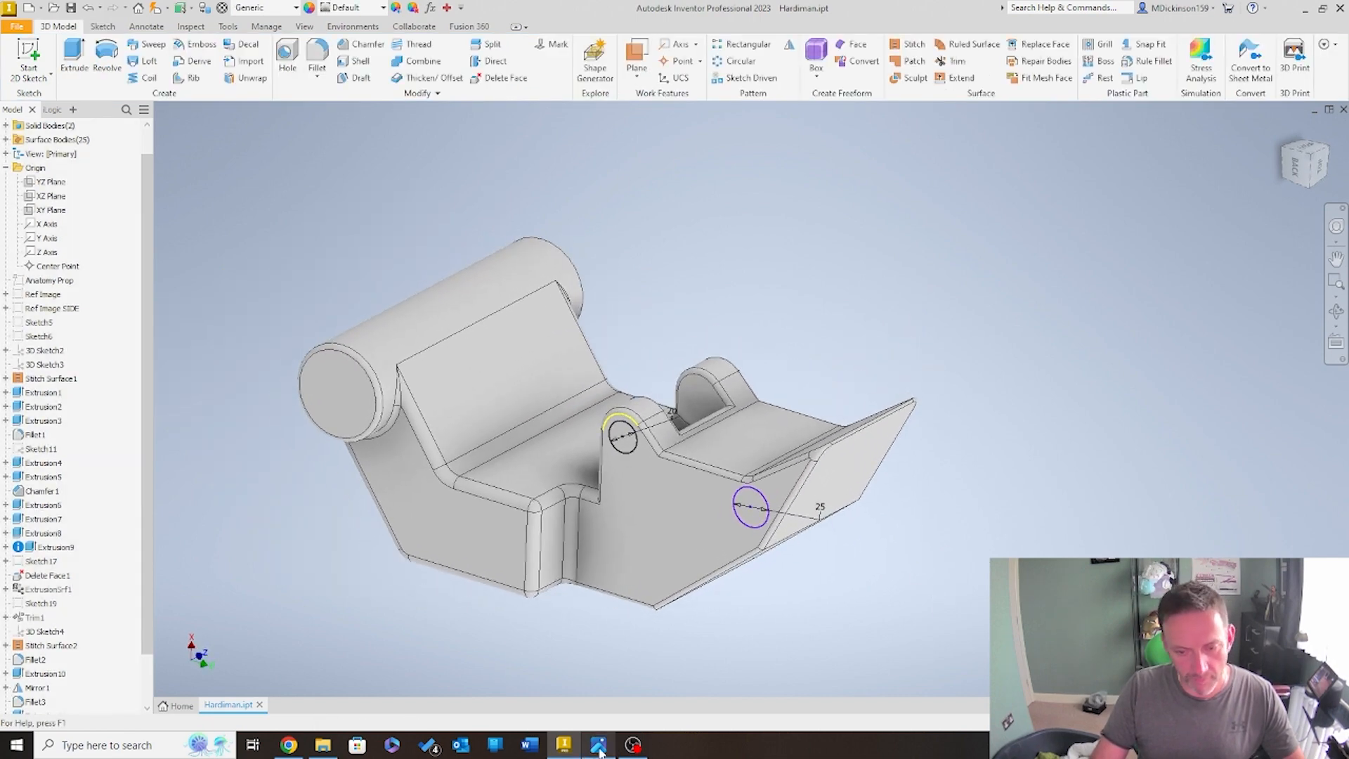
# Open the arm photo in Chrome and place Inventor side by side with it for comparison
pyautogui.click(288, 745)
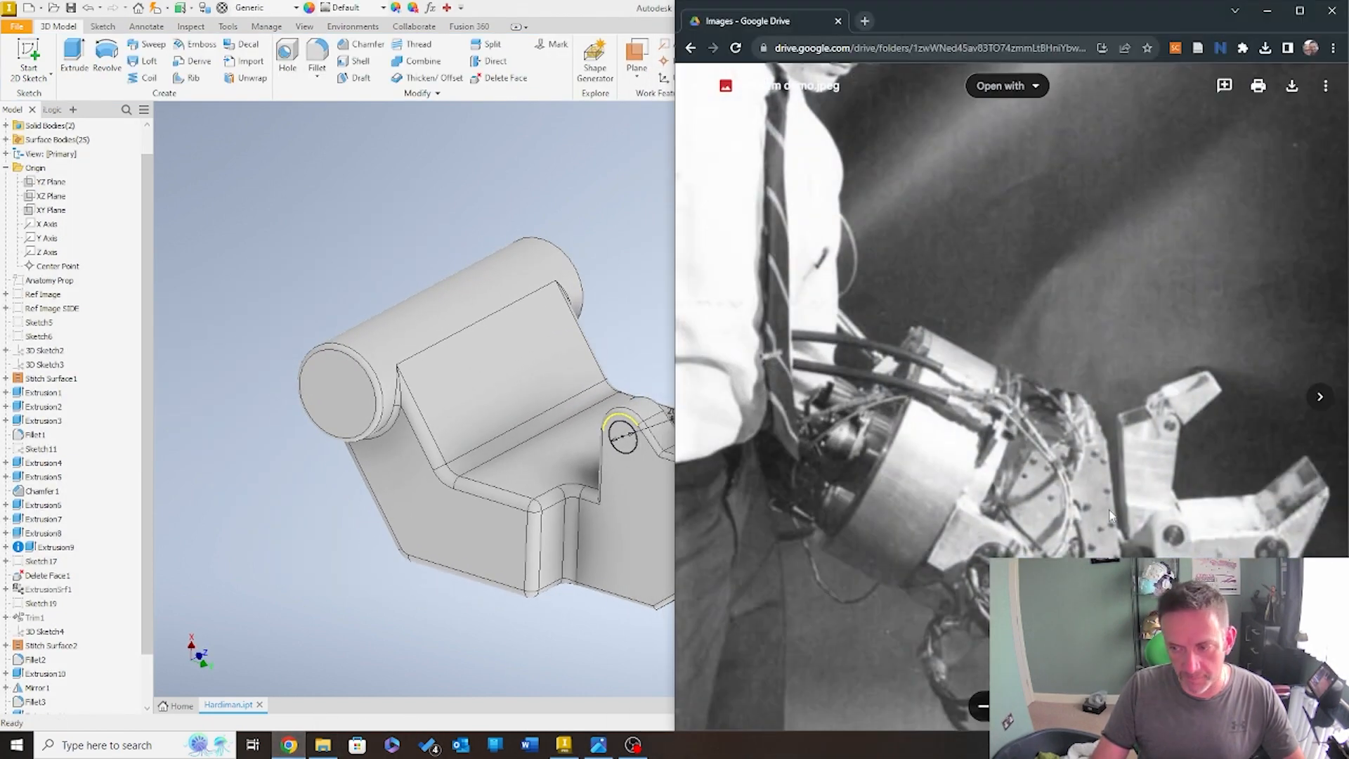
pyautogui.click(501, 421)
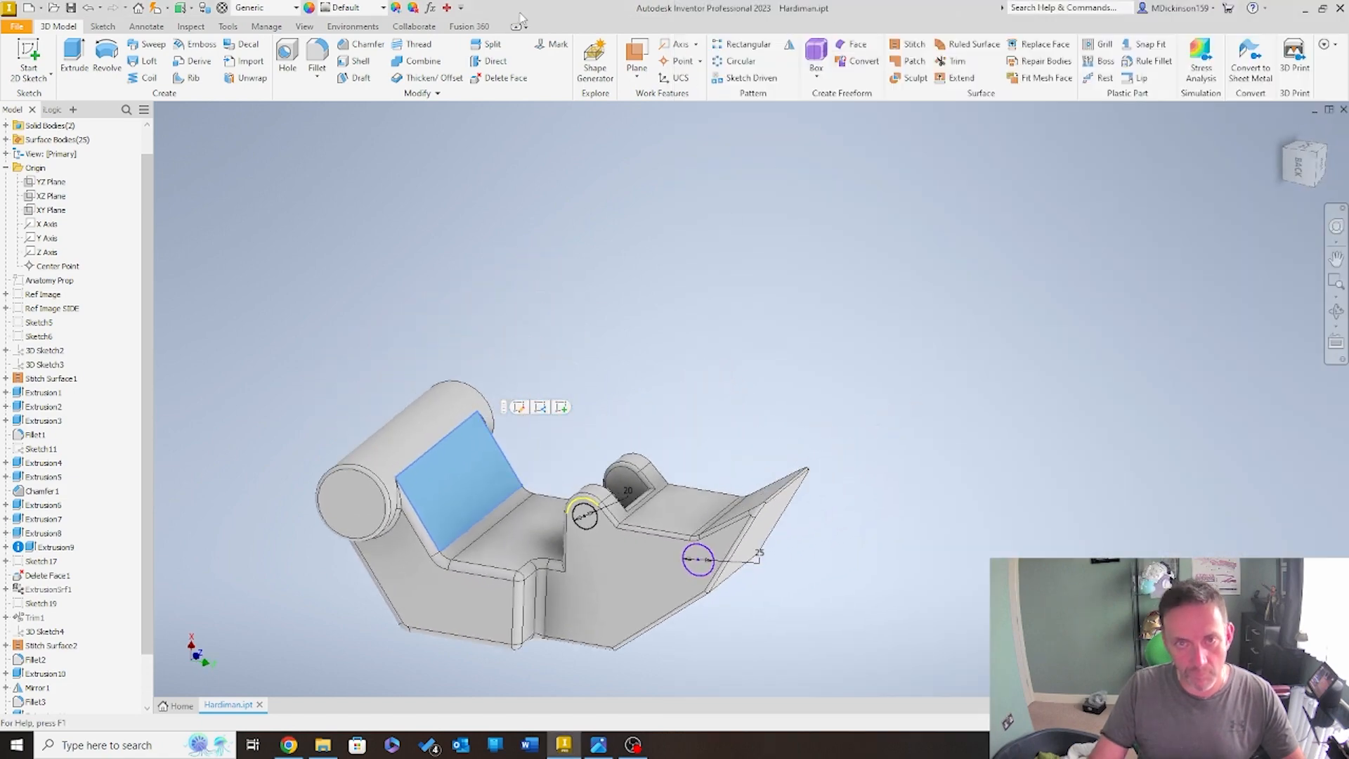
pyautogui.moveTo(541, 4); pyautogui.dragTo(699, 116)
pyautogui.press('super+Left')
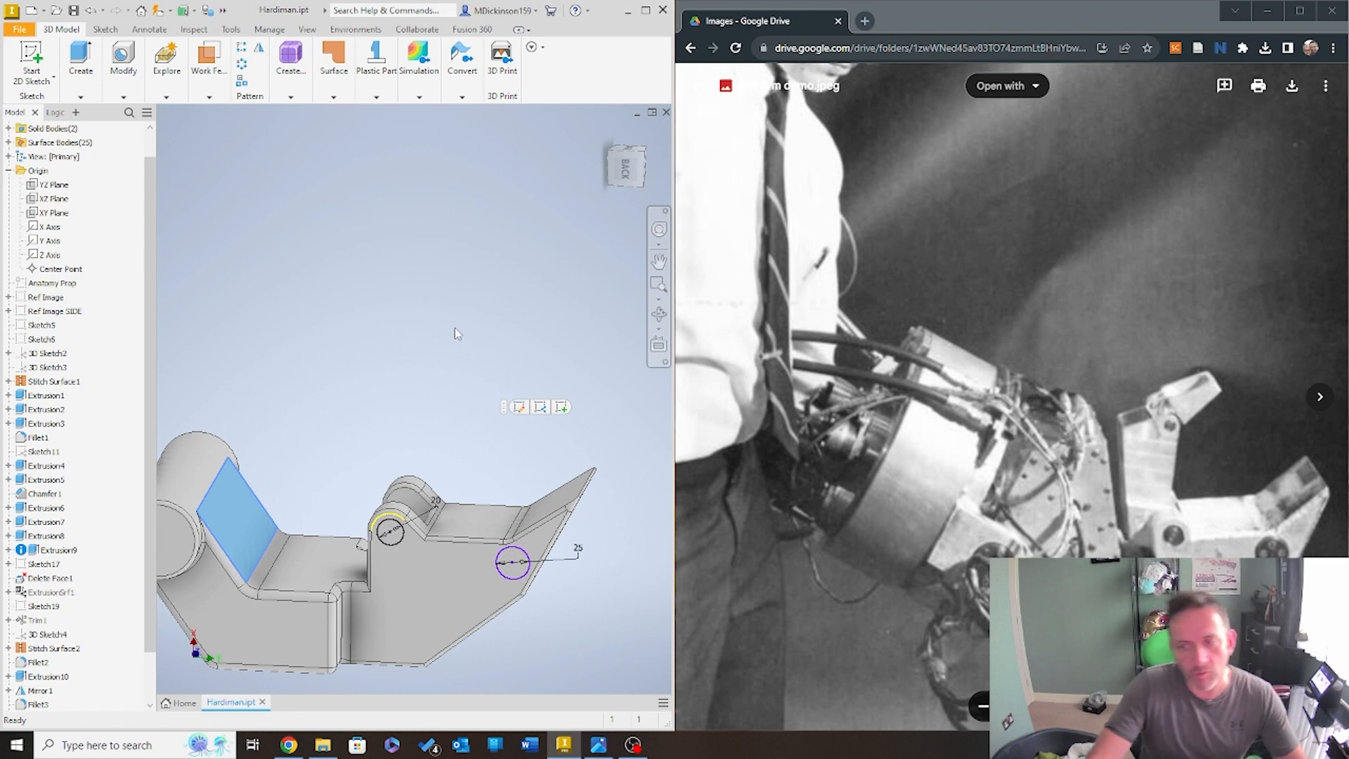
pyautogui.click(479, 330)
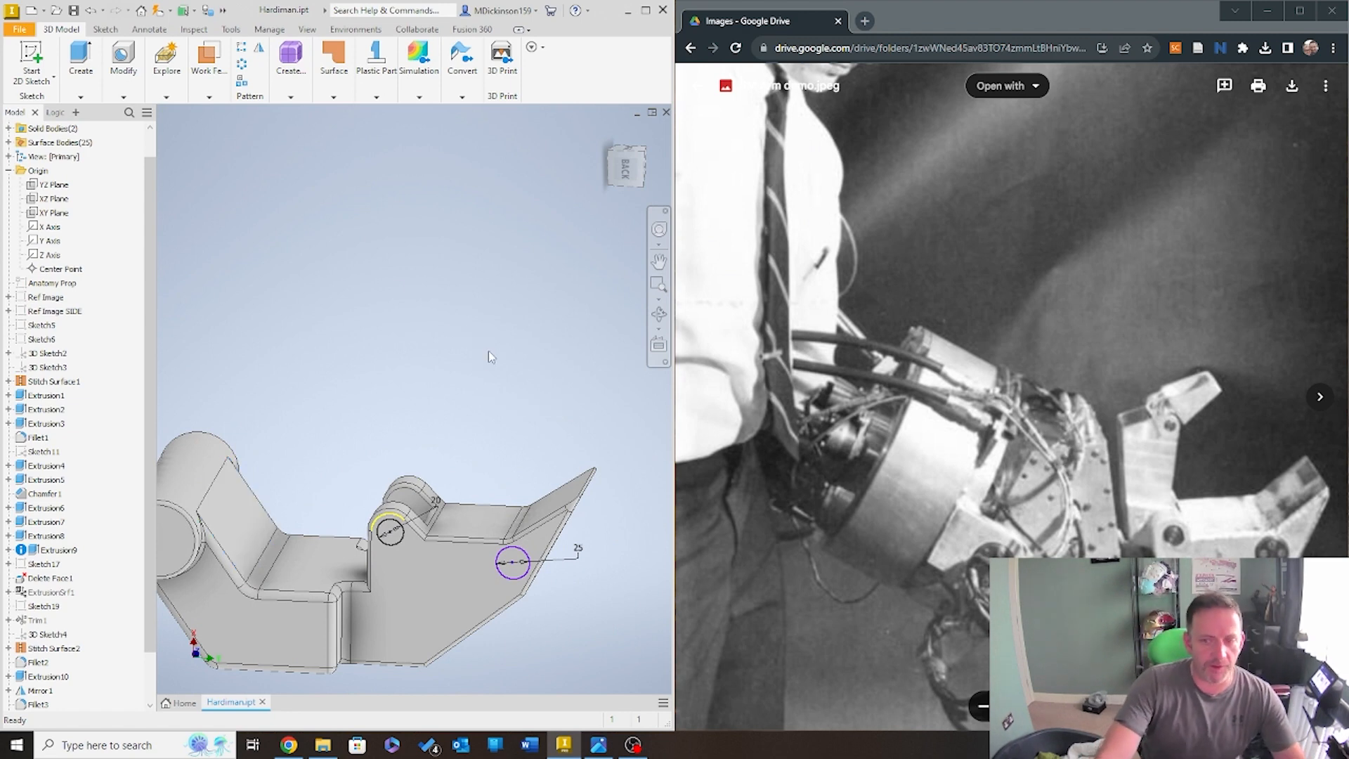
# Measure the distance from the end cylinder's circular edge to the pointed tip's far edge, including the center distance's X, Y and Z components
pyautogui.click(306, 29)
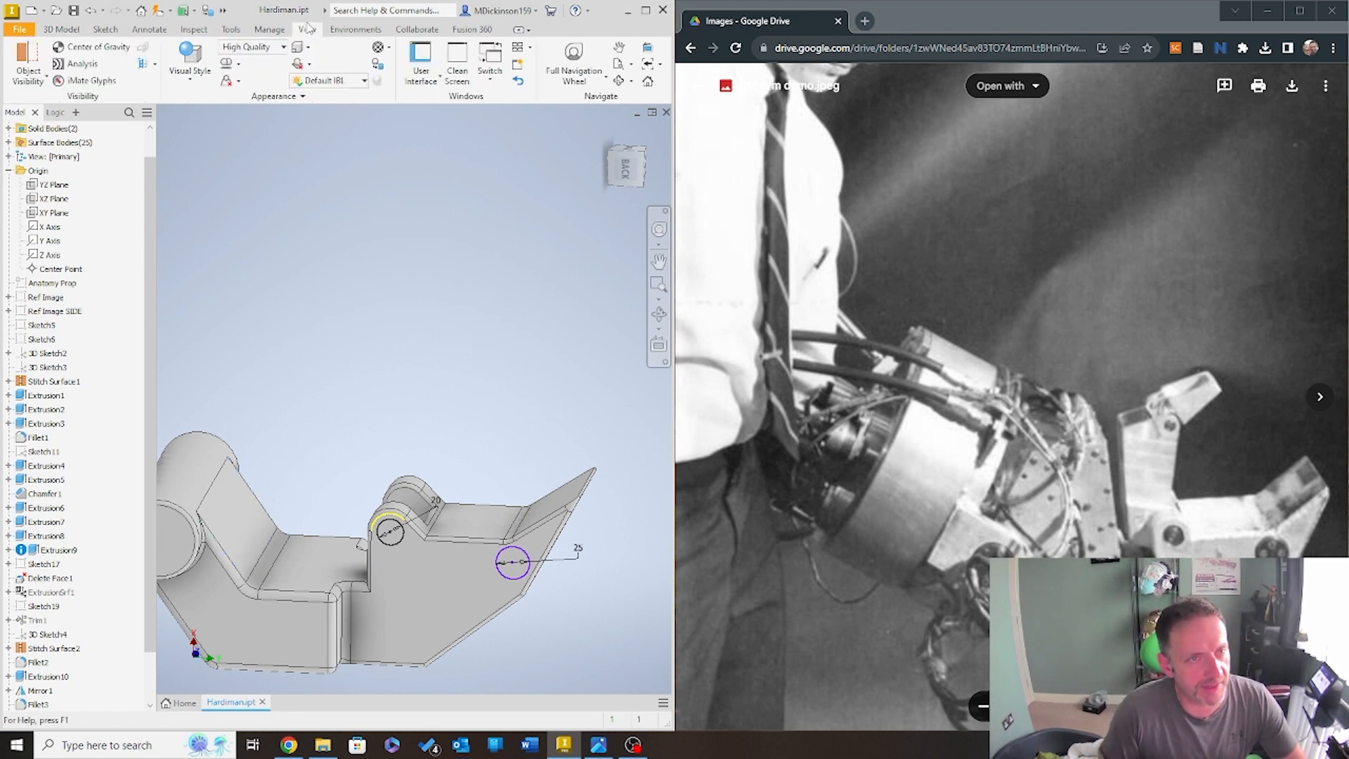
pyautogui.click(230, 29)
pyautogui.click(27, 58)
pyautogui.keyDown('shift'); pyautogui.moveTo(477, 555); pyautogui.dragTo(494, 547, button='middle'); pyautogui.keyUp('shift')
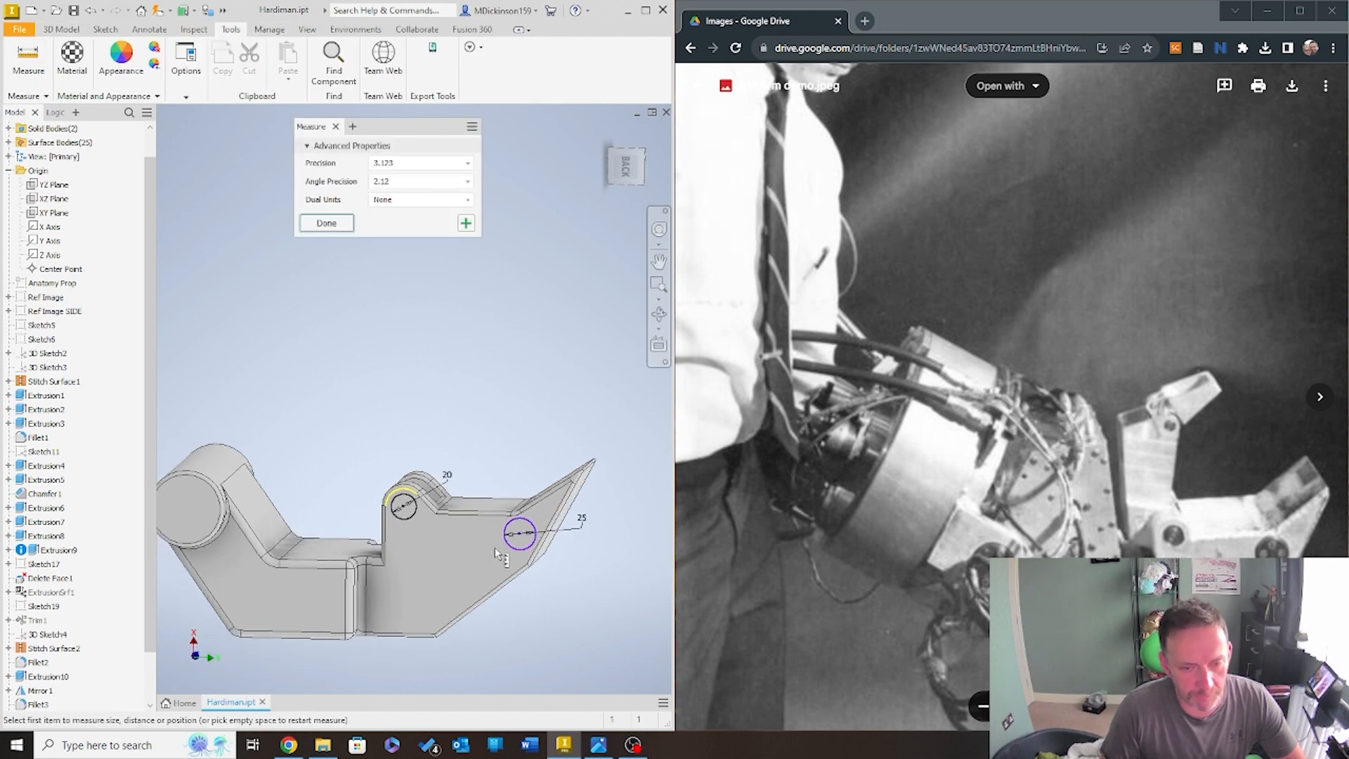
pyautogui.moveTo(317, 564); pyautogui.dragTo(470, 533, button='middle')
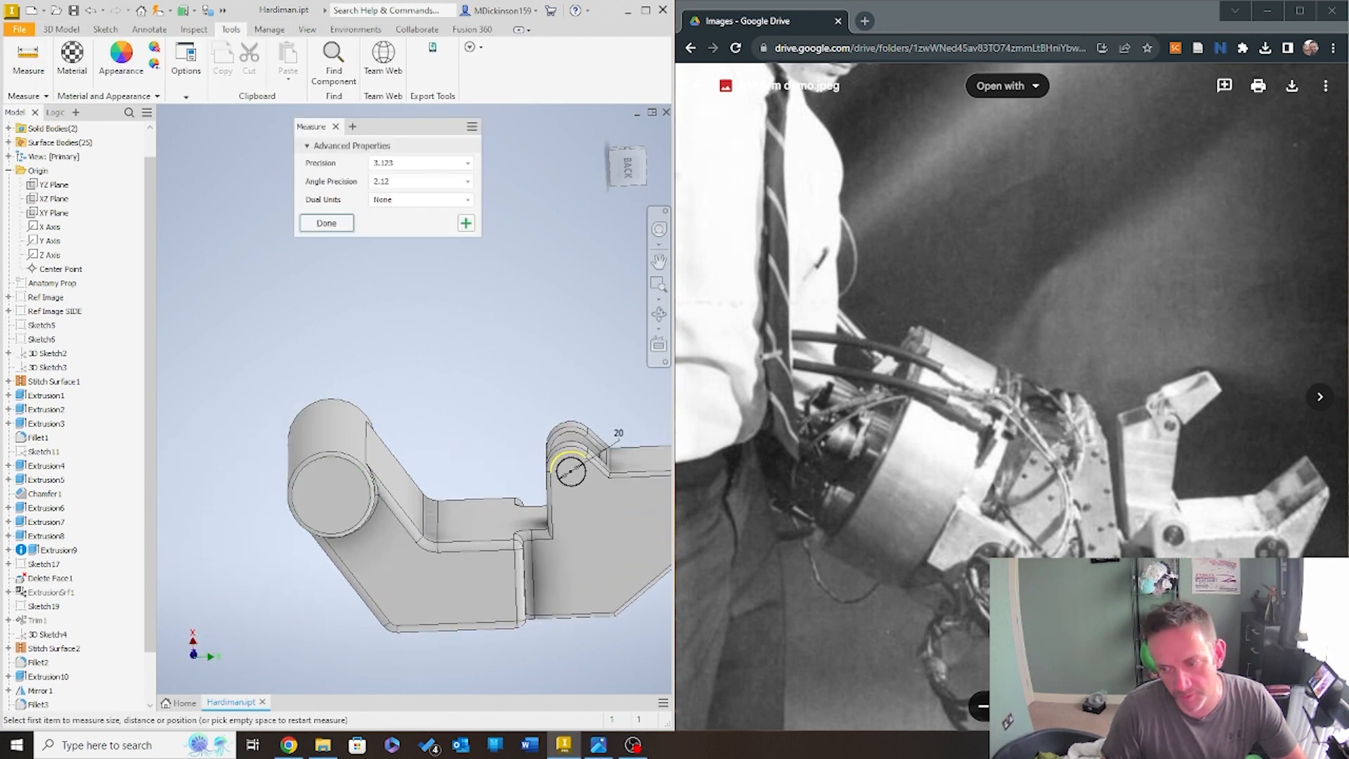
pyautogui.keyDown('shift'); pyautogui.moveTo(403, 476); pyautogui.dragTo(274, 454, button='middle'); pyautogui.keyUp('shift')
pyautogui.keyDown('shift'); pyautogui.moveTo(375, 454); pyautogui.dragTo(551, 504, button='middle'); pyautogui.keyUp('shift')
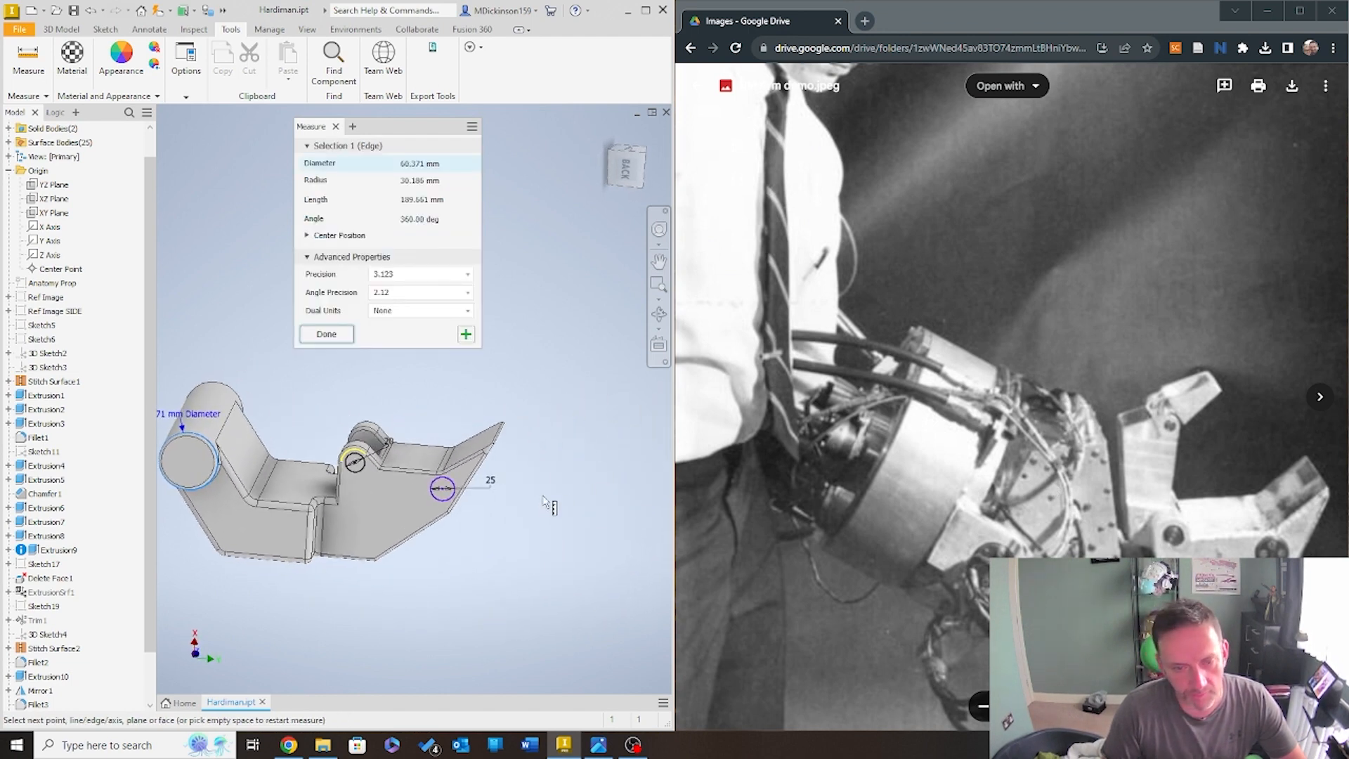
pyautogui.click(509, 431)
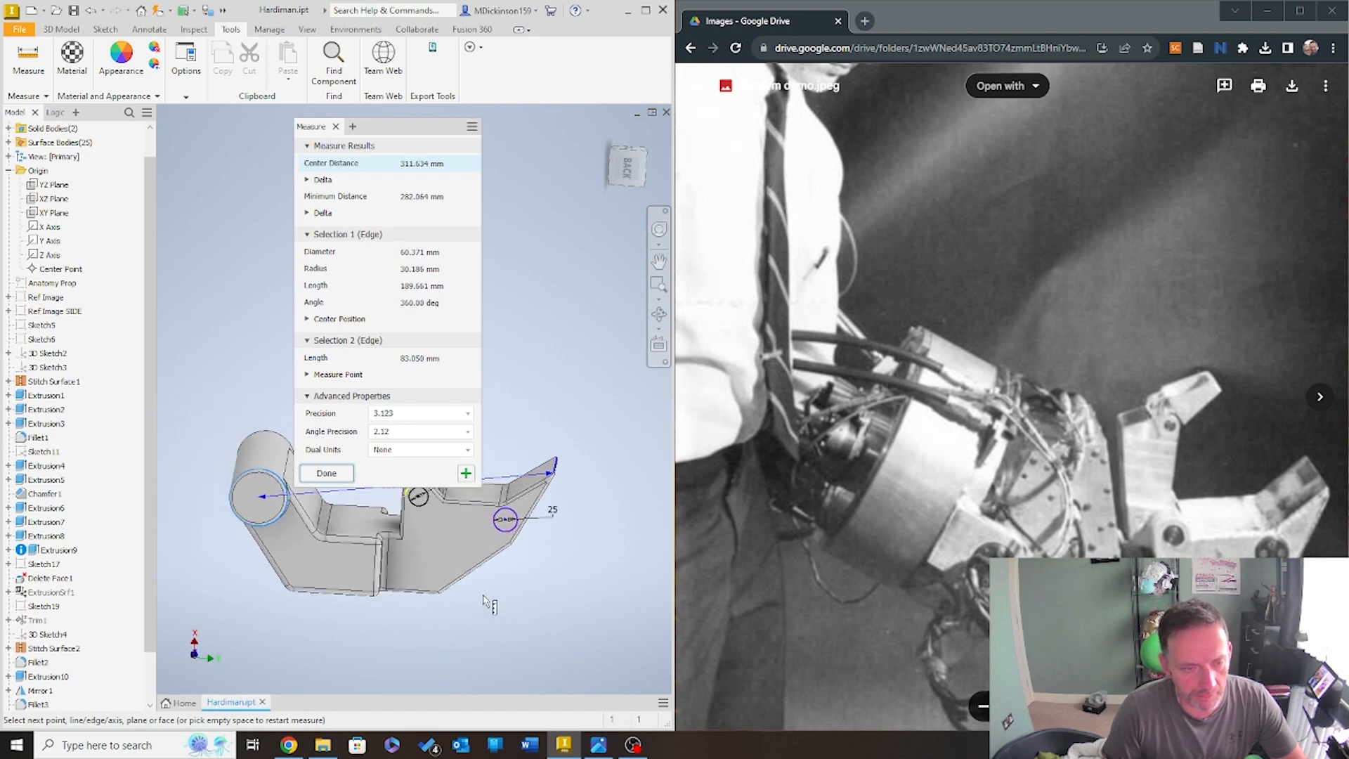
pyautogui.moveTo(390, 128); pyautogui.dragTo(243, 87)
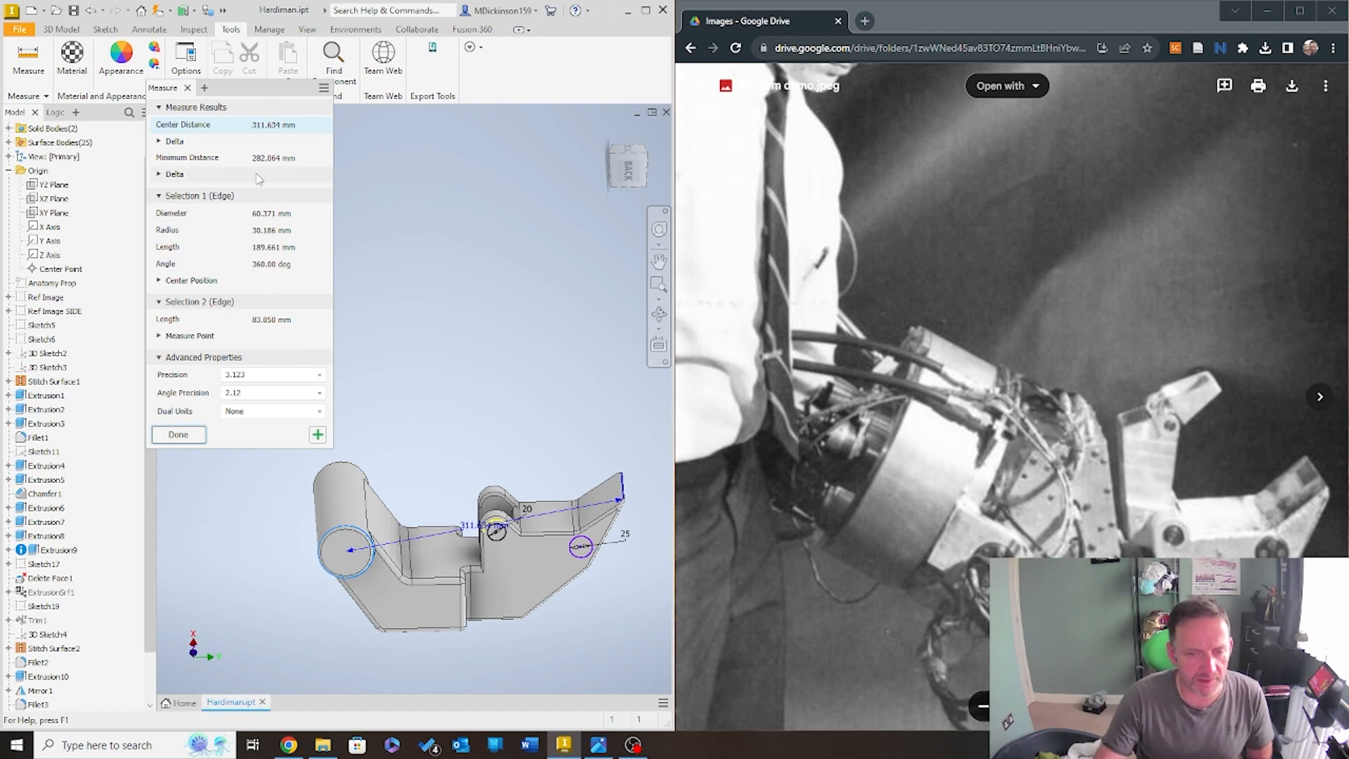
pyautogui.click(158, 142)
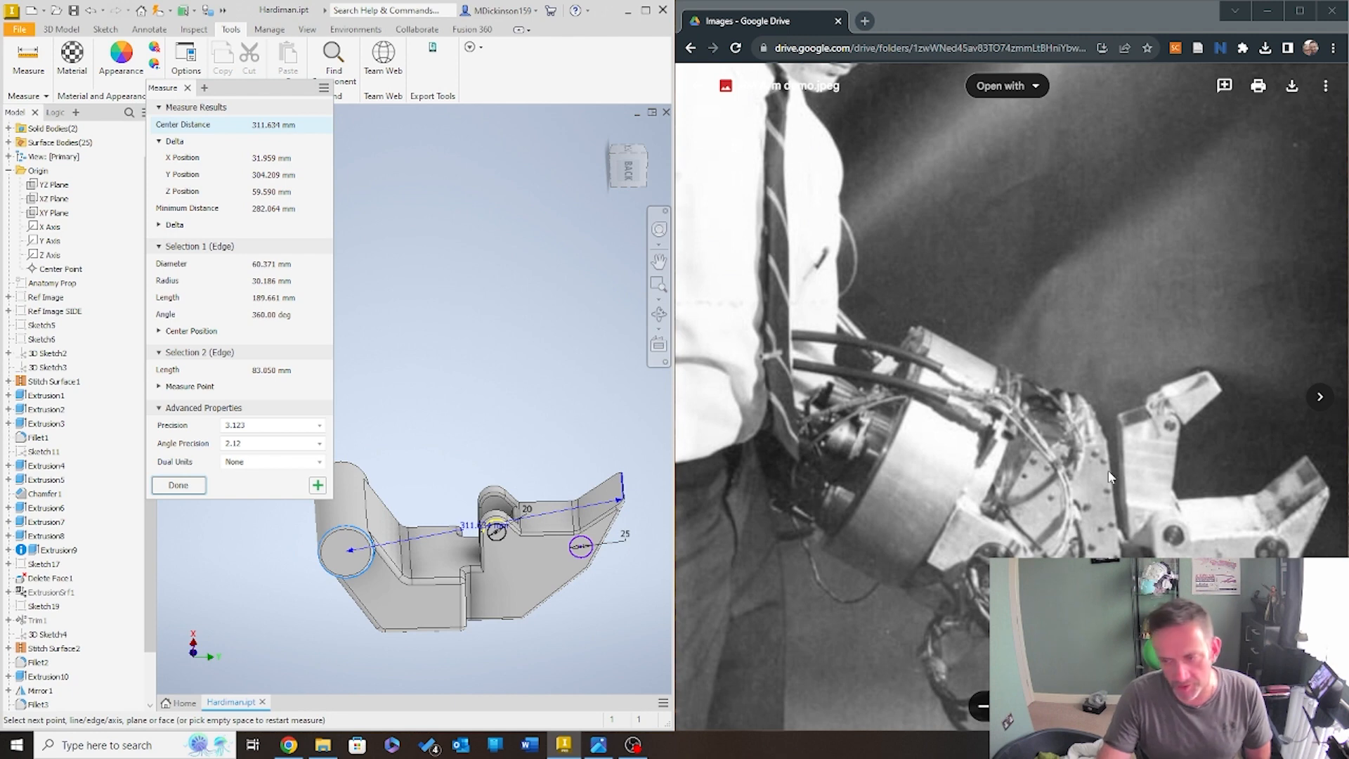
# Close the measurement and maximize Inventor to inspect the sketched circles on the gripper's side face
pyautogui.click(186, 58)
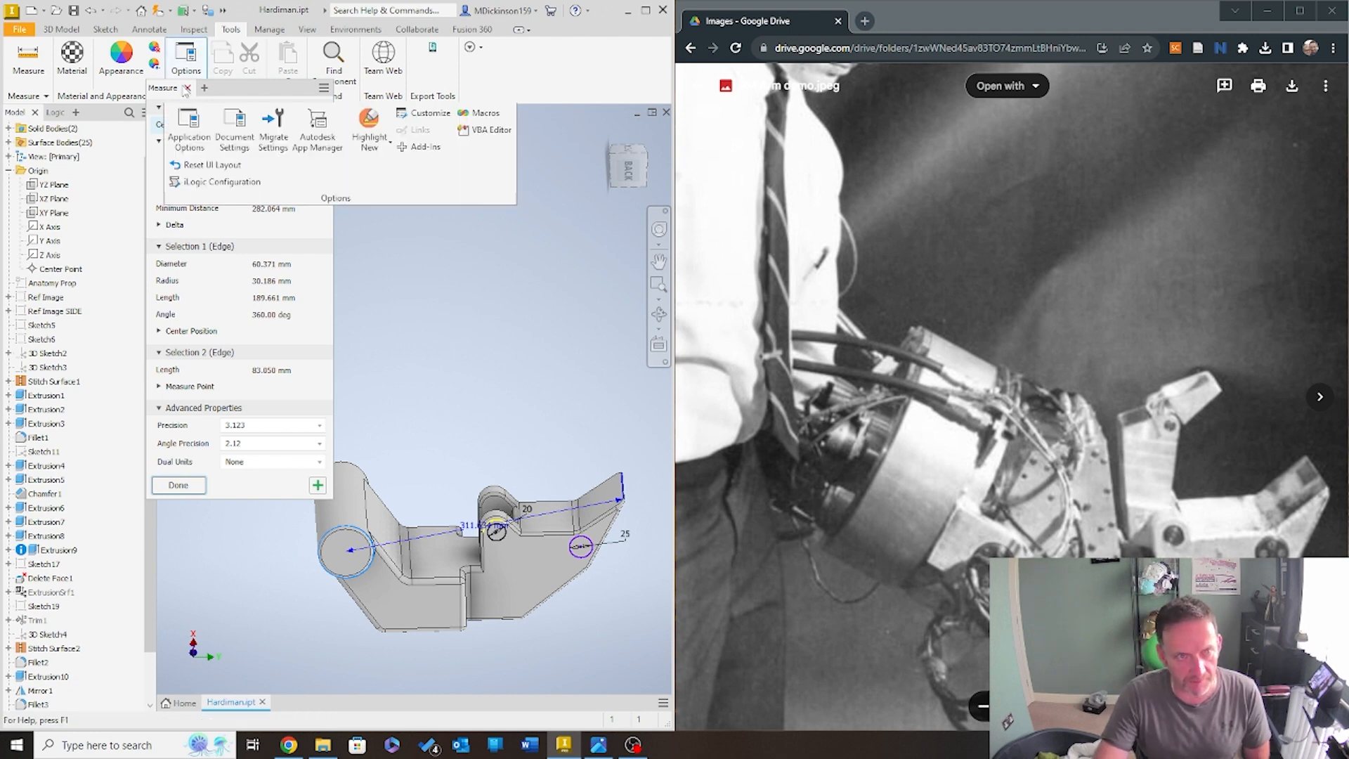
pyautogui.click(427, 389)
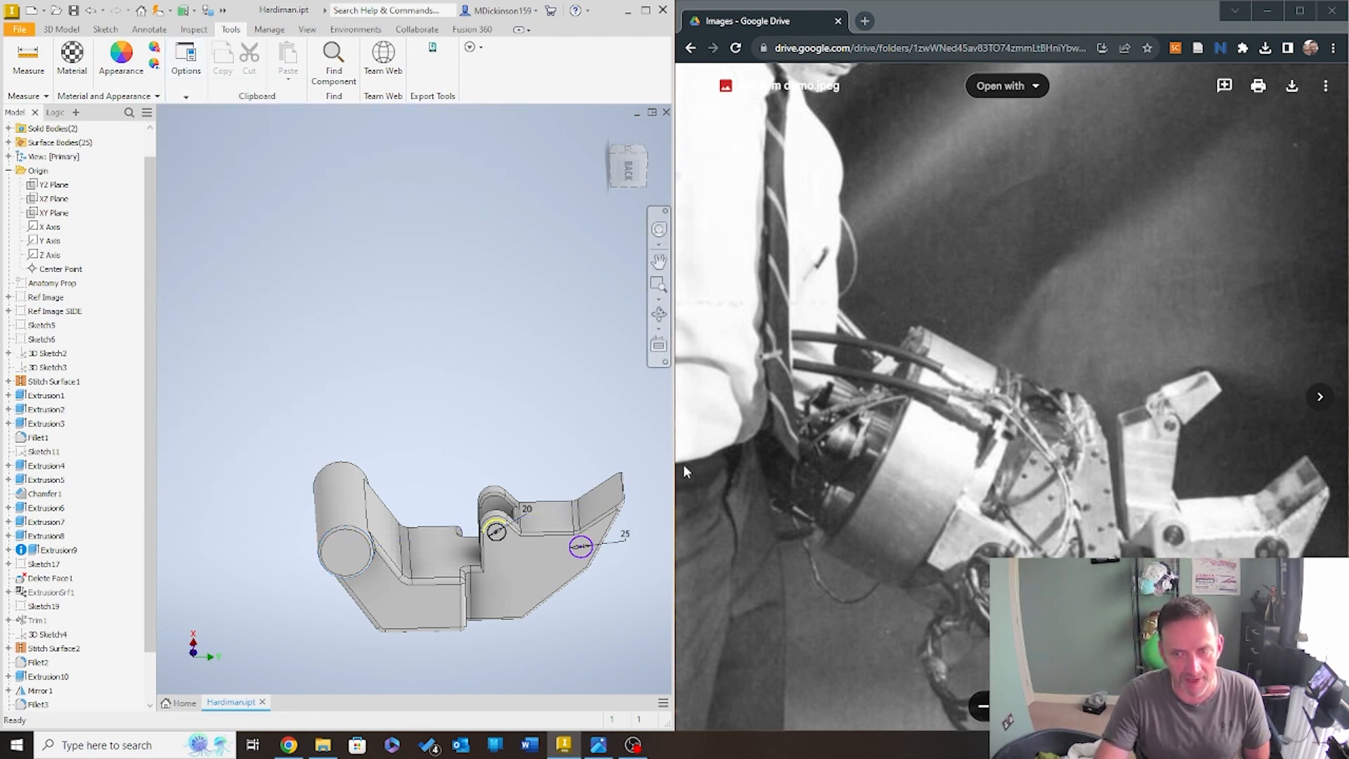
pyautogui.click(645, 10)
pyautogui.scroll(5, 1004, 590)
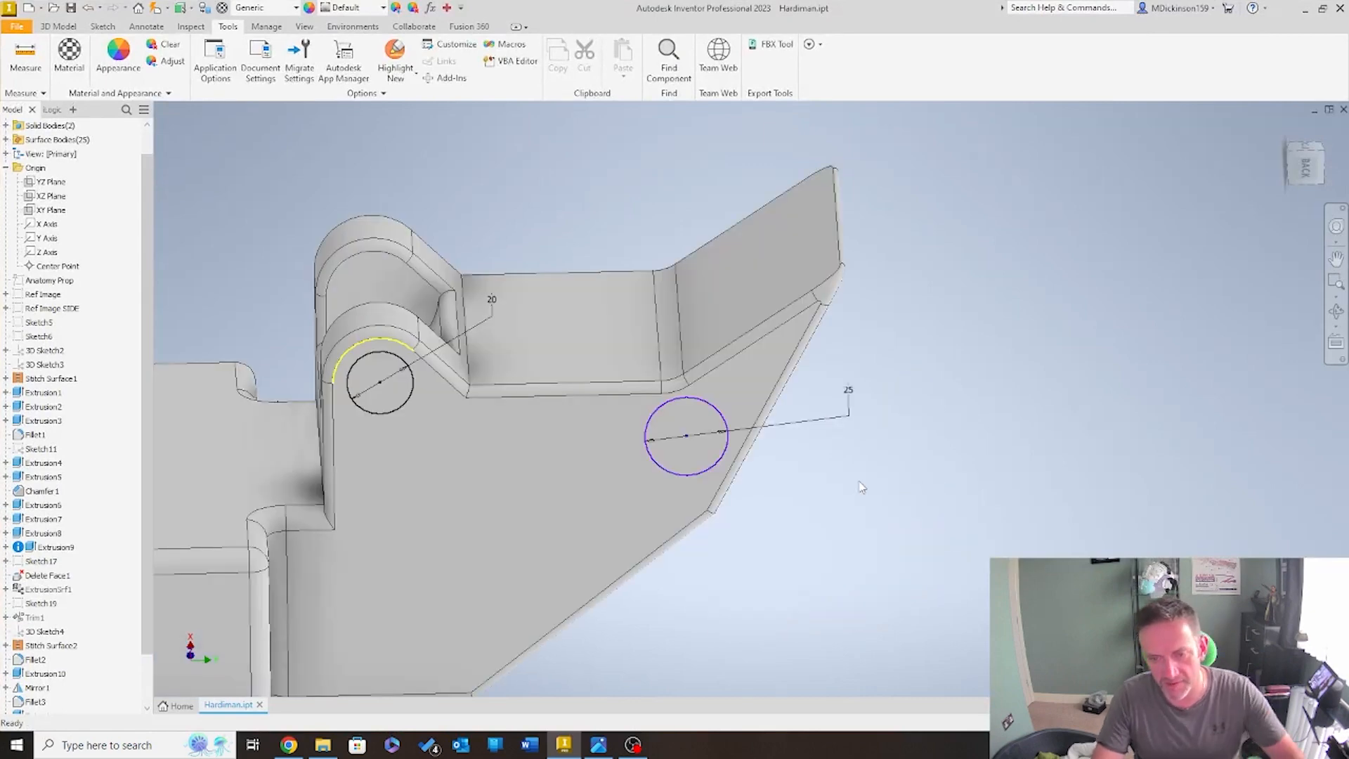
pyautogui.scroll(-3, 593, 387)
pyautogui.keyDown('shift'); pyautogui.moveTo(592, 383); pyautogui.dragTo(603, 384, button='middle'); pyautogui.keyUp('shift')
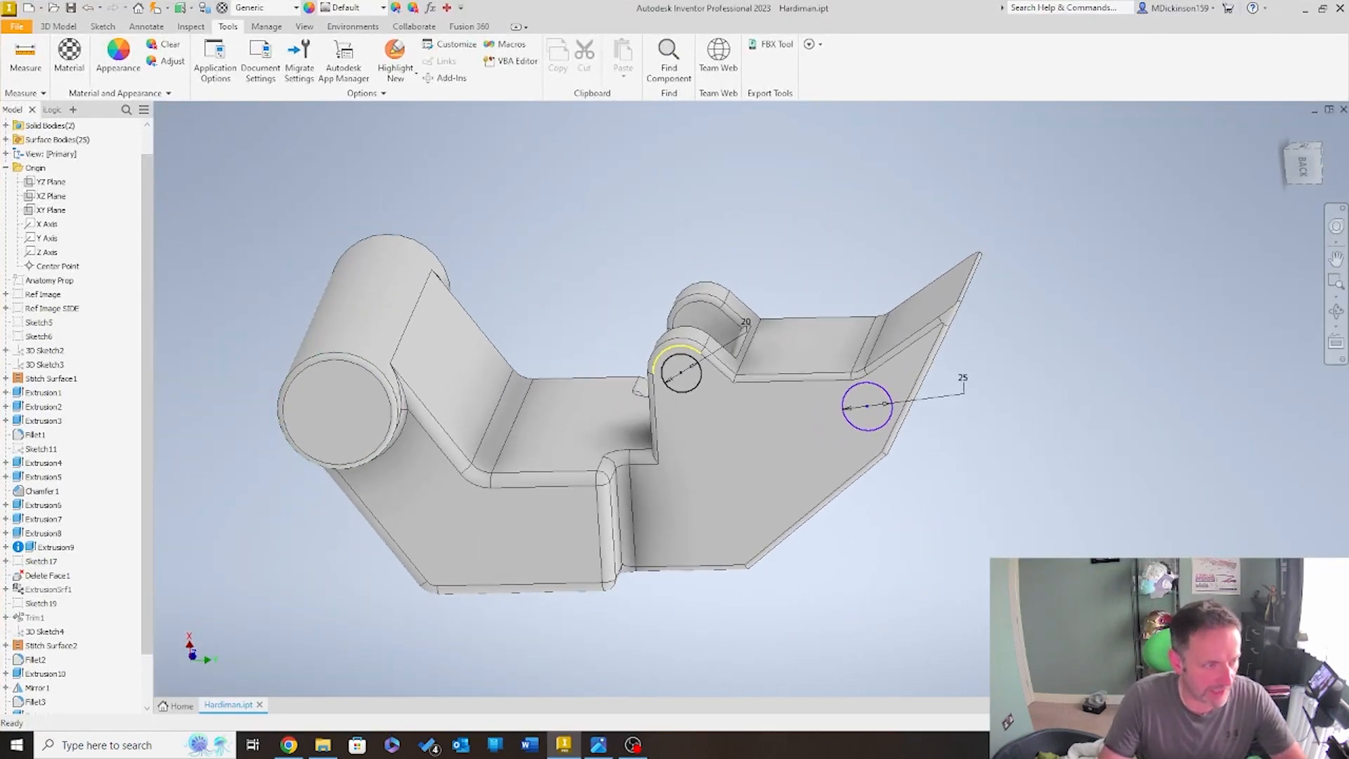